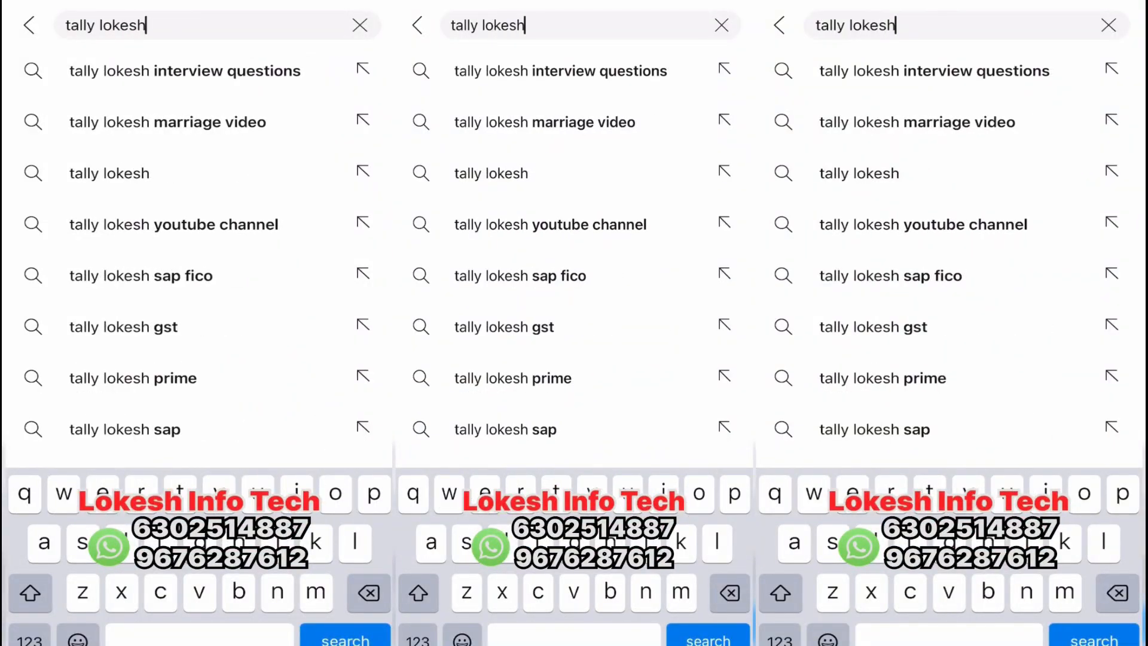
- Search YouTube for tally lokesh and look through the channel's latest videos
key(Return)
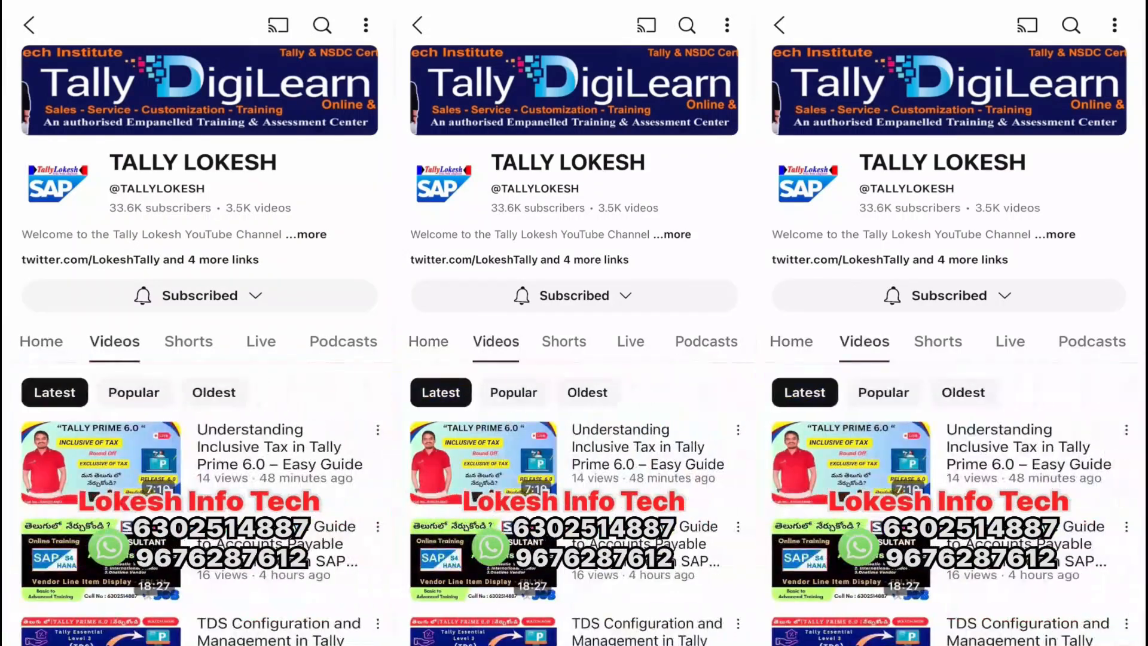
scroll(197, 418, down, 10)
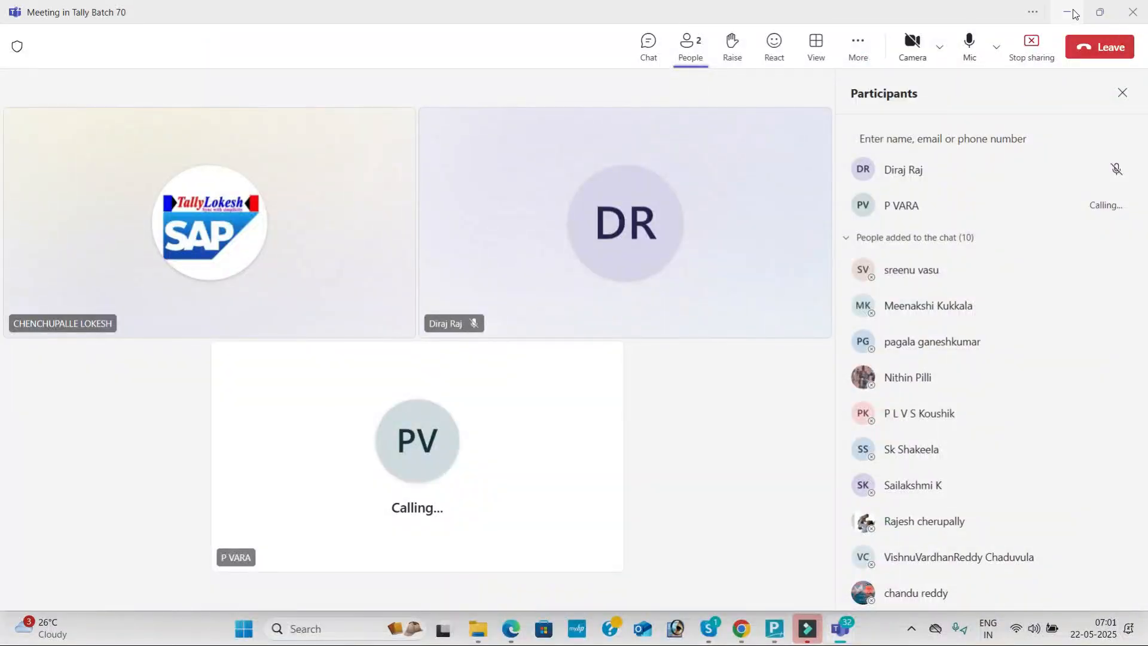
- Minimise the Teams meeting and chat windows and the PDF window to uncover the browser
click(1072, 13)
click(1072, 10)
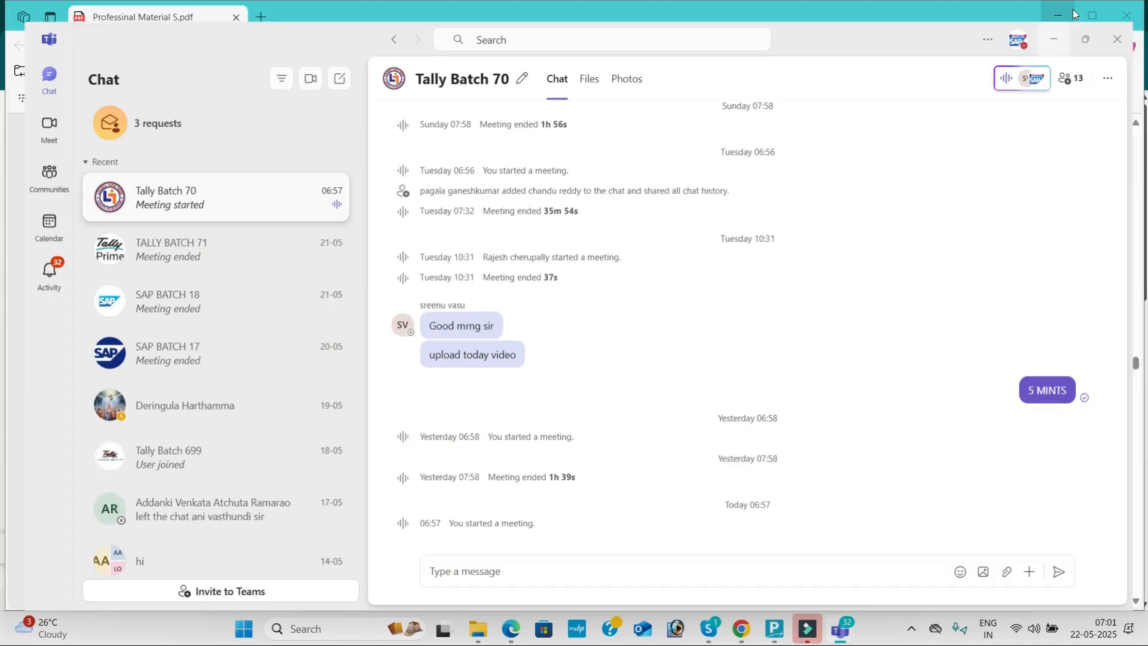
click(1073, 9)
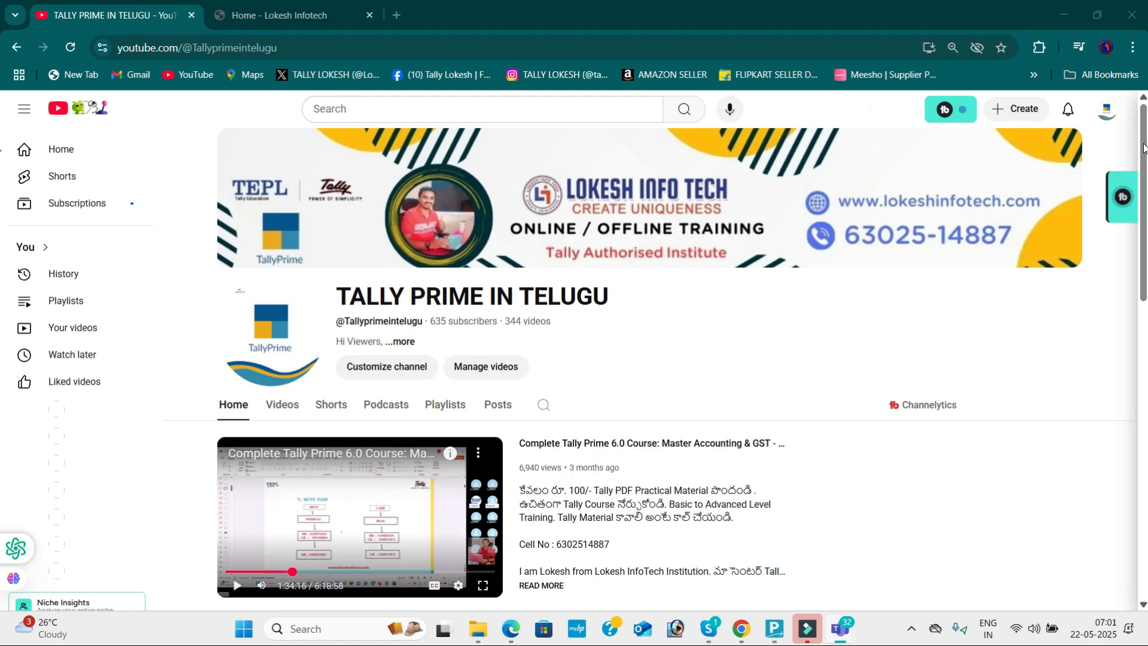
- Look over the home page of the Tally Prime in Telugu YouTube channel
scroll(538, 222, down, 2)
scroll(1, 203, down, 4)
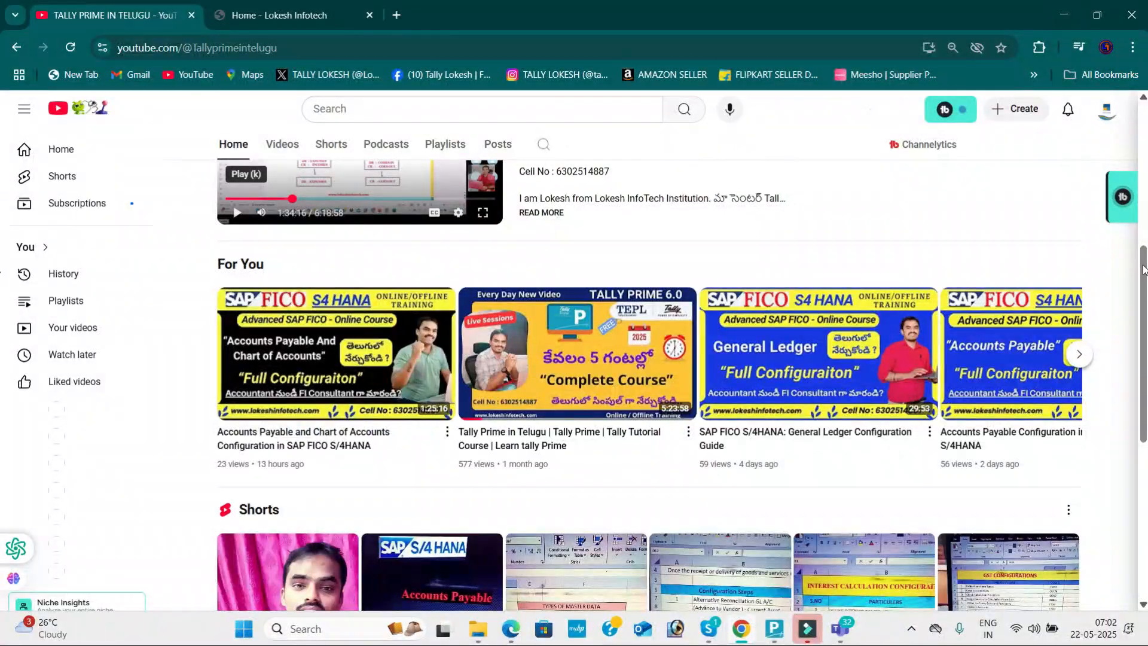
drag(1143, 263, 1145, 126)
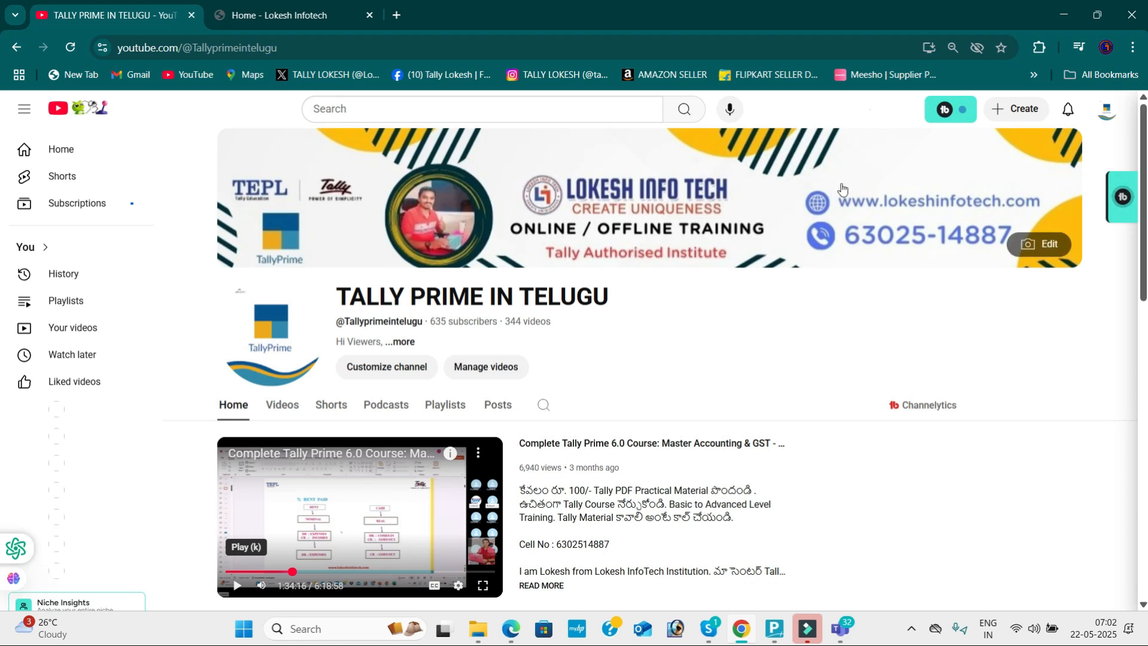
- Show the Lokesh Infotech website and advance through the home page photo slideshow
click(330, 15)
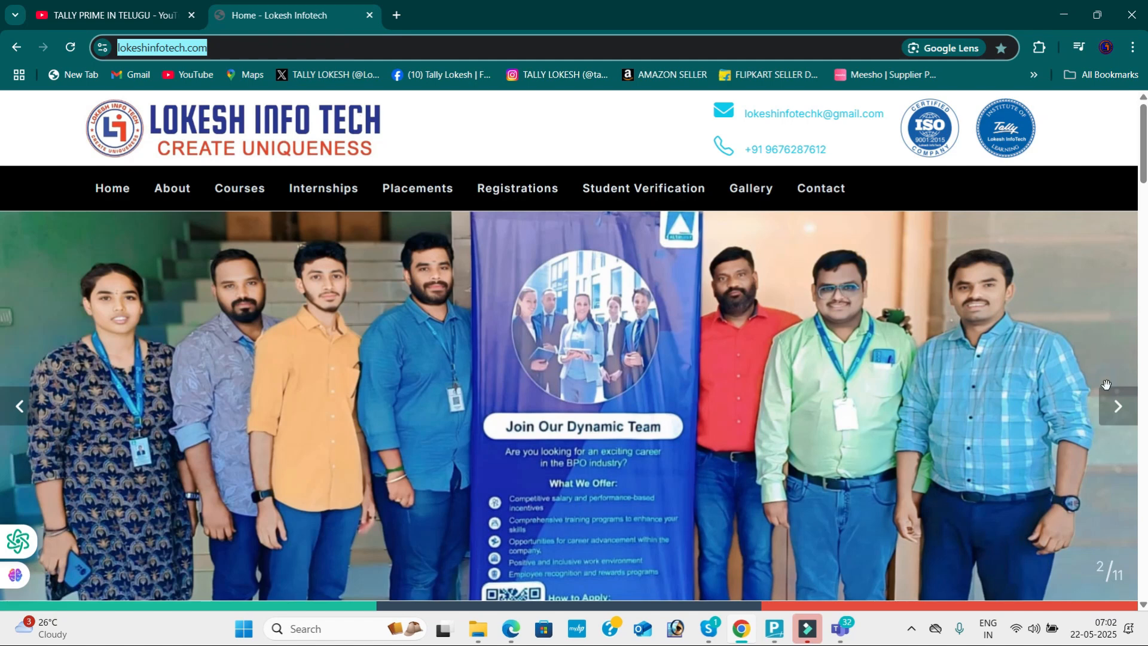
click(1117, 406)
click(1113, 408)
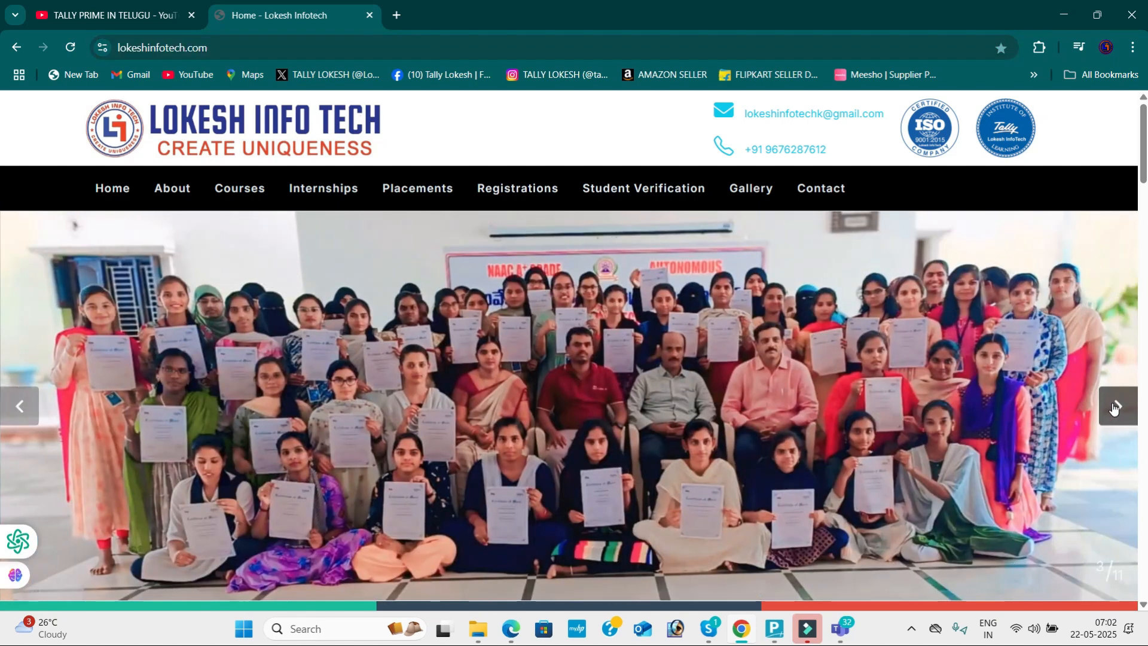
click(1113, 408)
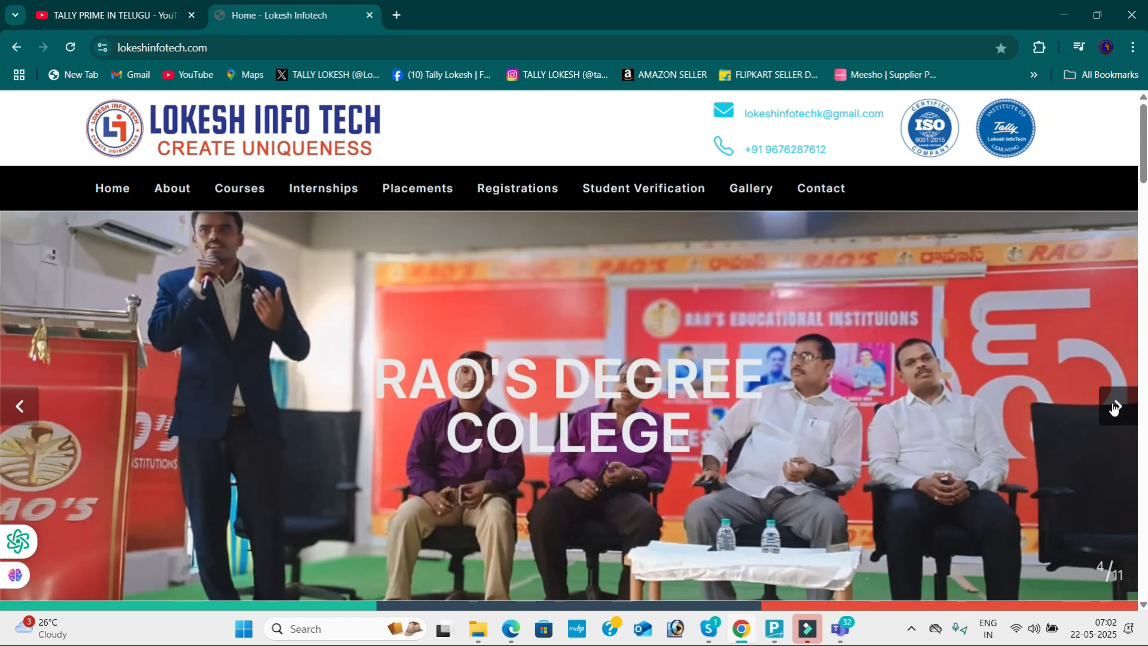
click(1113, 407)
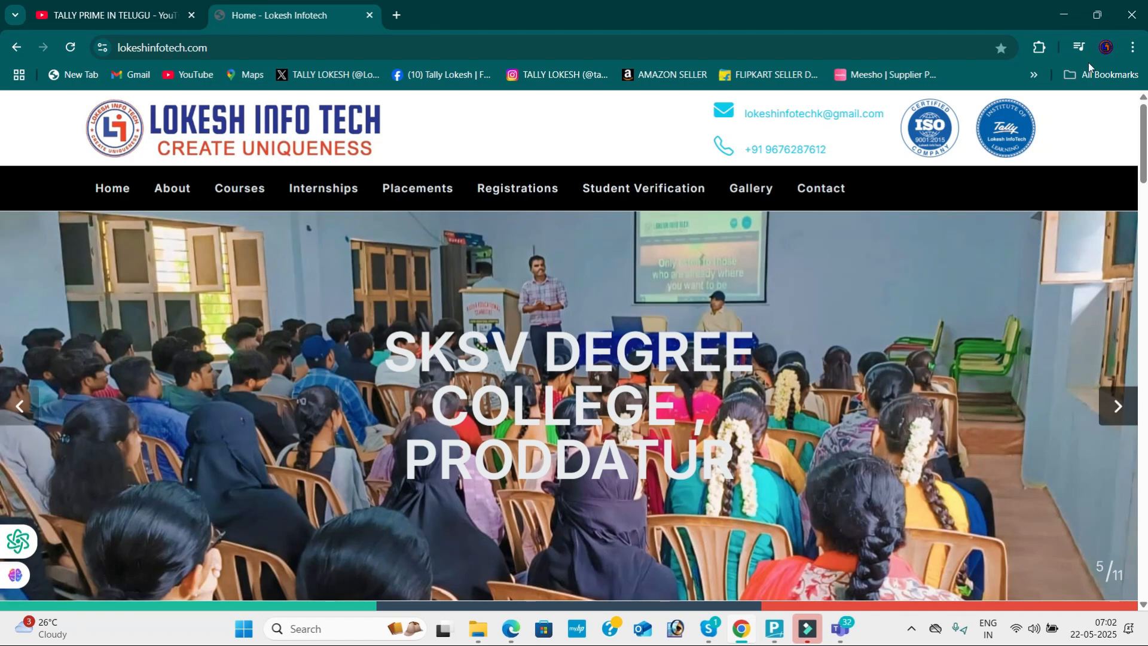
- Switch to TallyPrime and start creating a new company
click(774, 628)
key(Up)
key(Up)
key(Up)
key(Up)
key(Up)
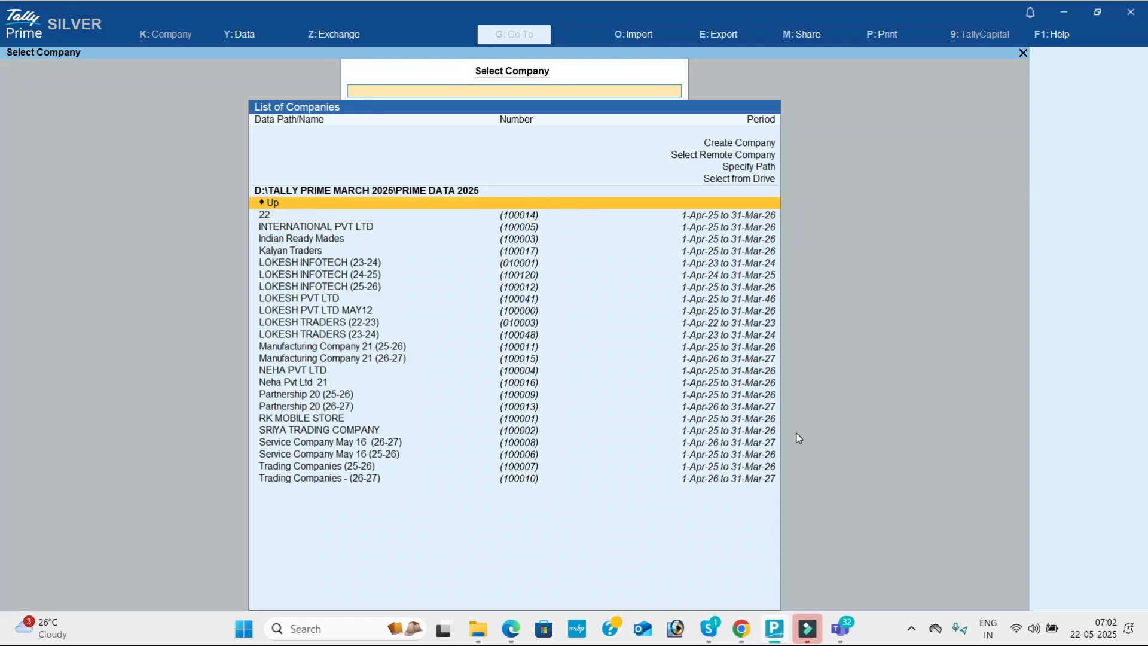
key(Return)
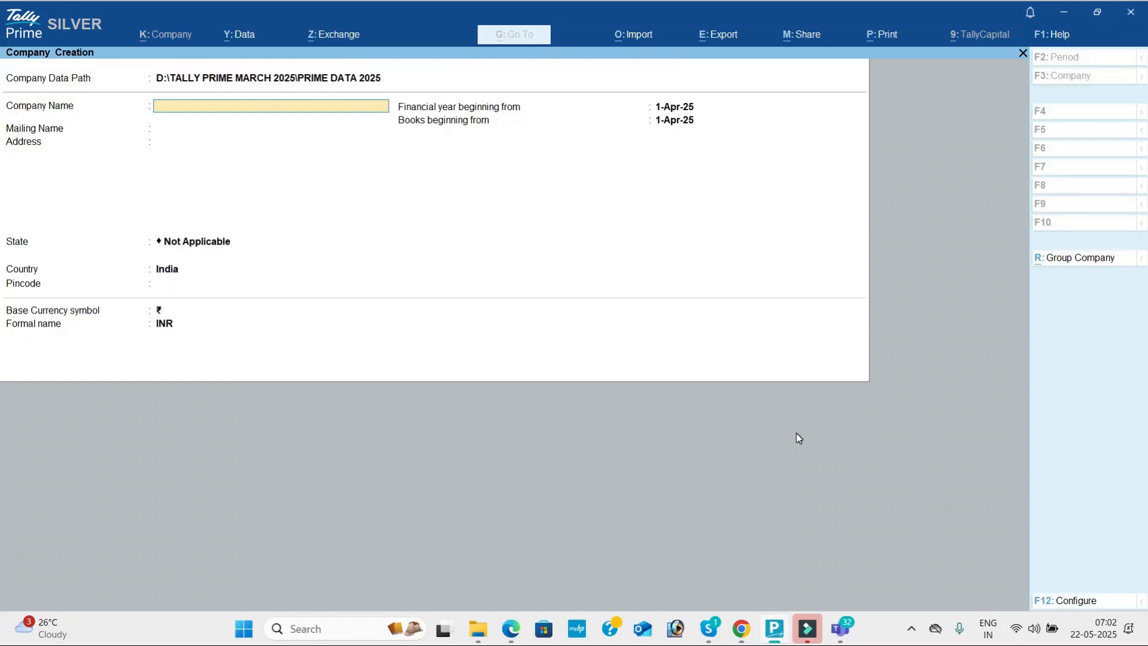
- Configure company creation to include contact details, security options and additional base currency details
click(1081, 605)
text(y)
key(Return)
key(Return)
text(y)
key(Return)
text(y)
key(Return)
key(Return)
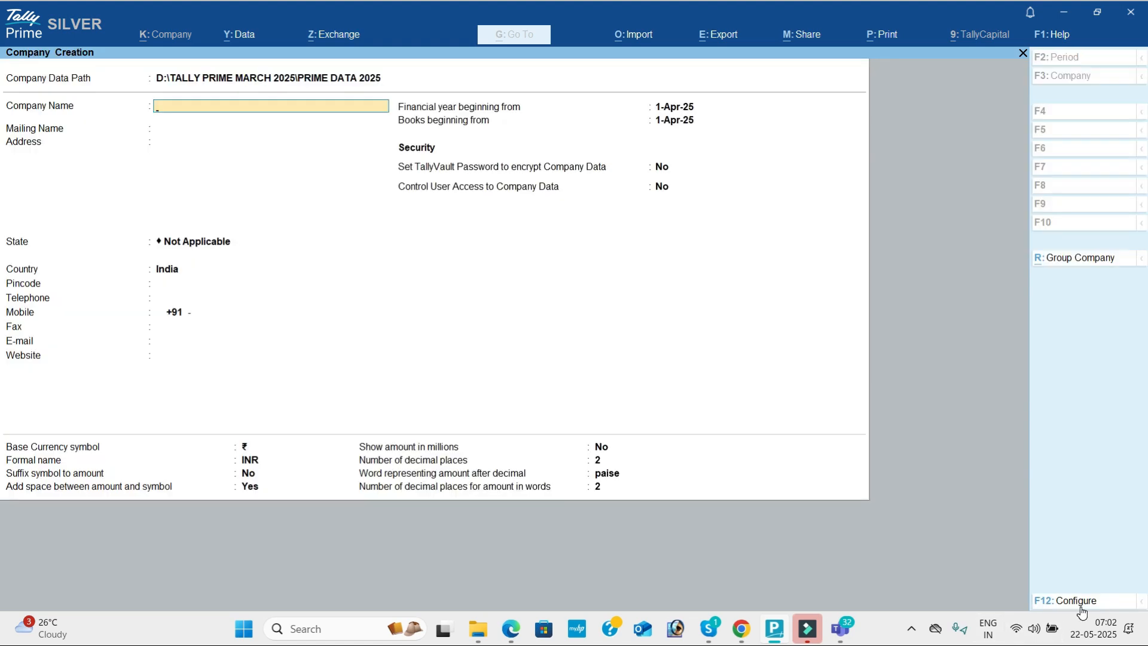
- Check the Godowns Transfer exercise in the PDF and name the TallyPrime company Godown Transfer 22
key(alt+Tab)
key(Tab)
key(Tab)
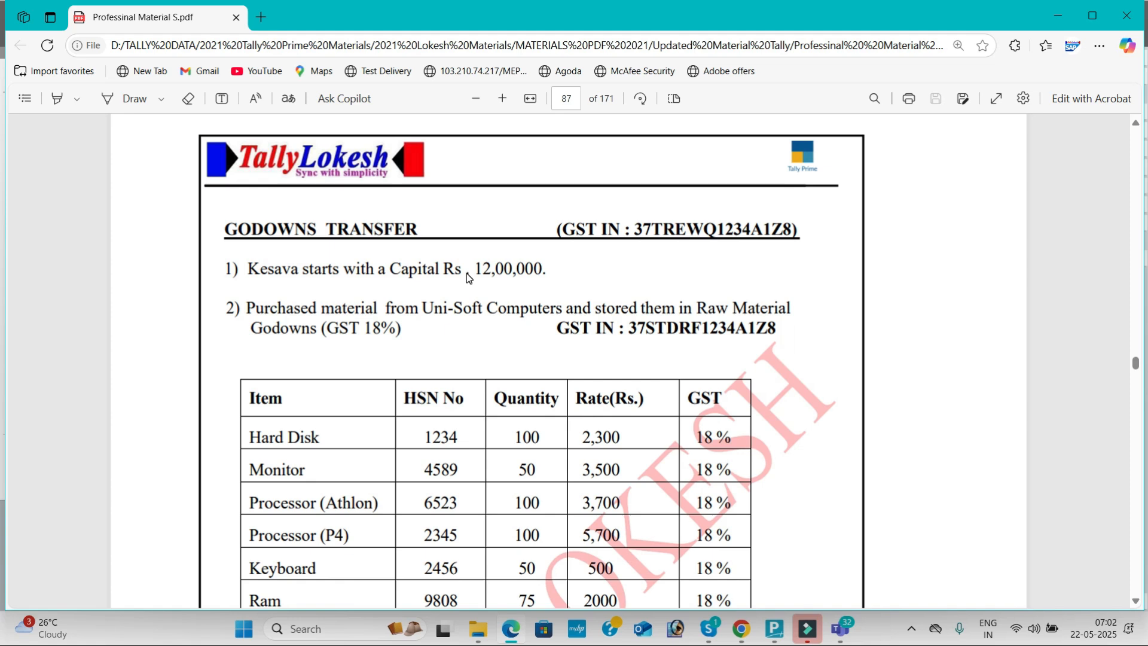
key(alt+Tab)
text(Godown Transdfer)
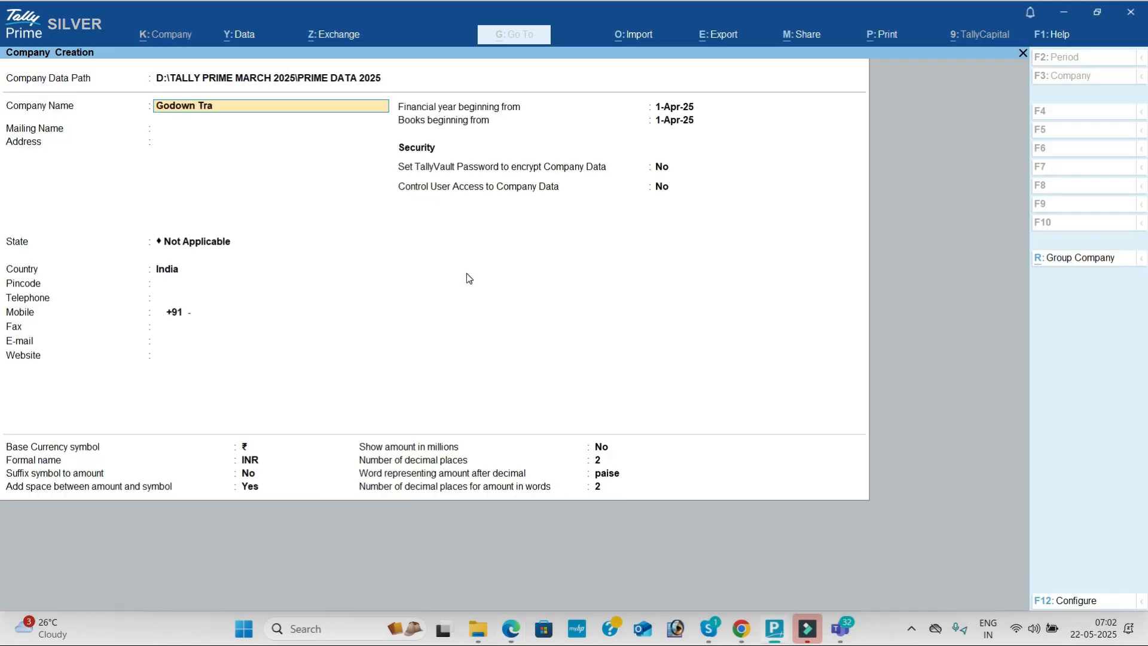
key(BackSpace)
key(BackSpace)
key(BackSpace)
text(fer 22)
key(Return)
- Set the company's state to Andhra Pradesh, leaving the address blank, and save the company
key(Return)
key(Return)
key(Down)
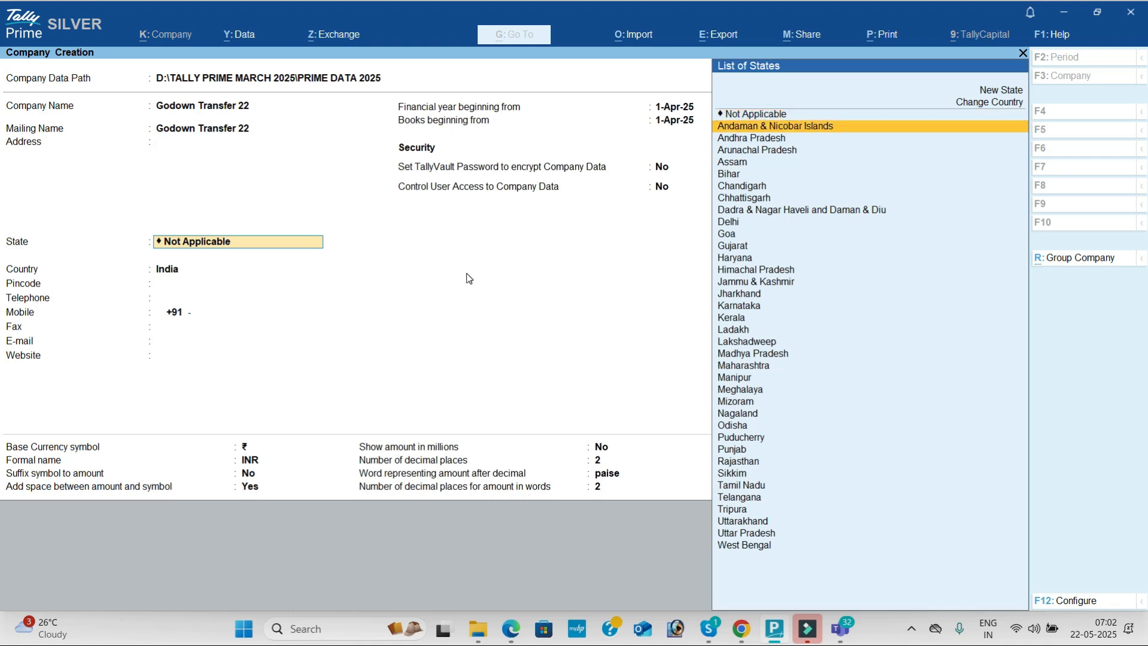
key(Down)
key(Return)
key(ctrl)
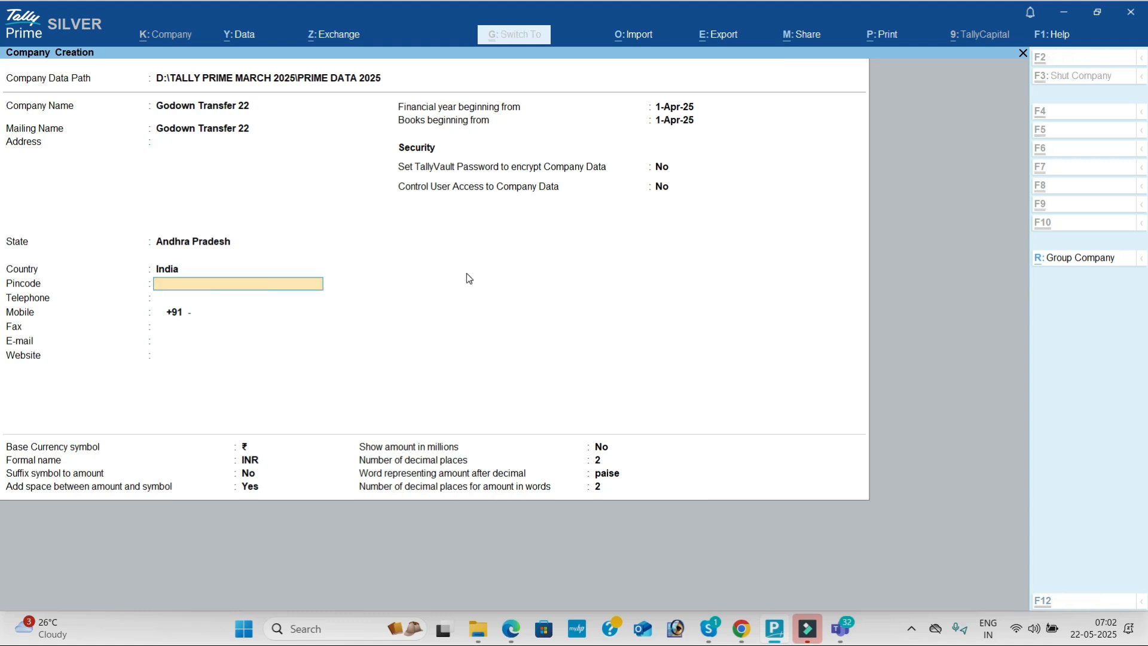
key(ctrl+a)
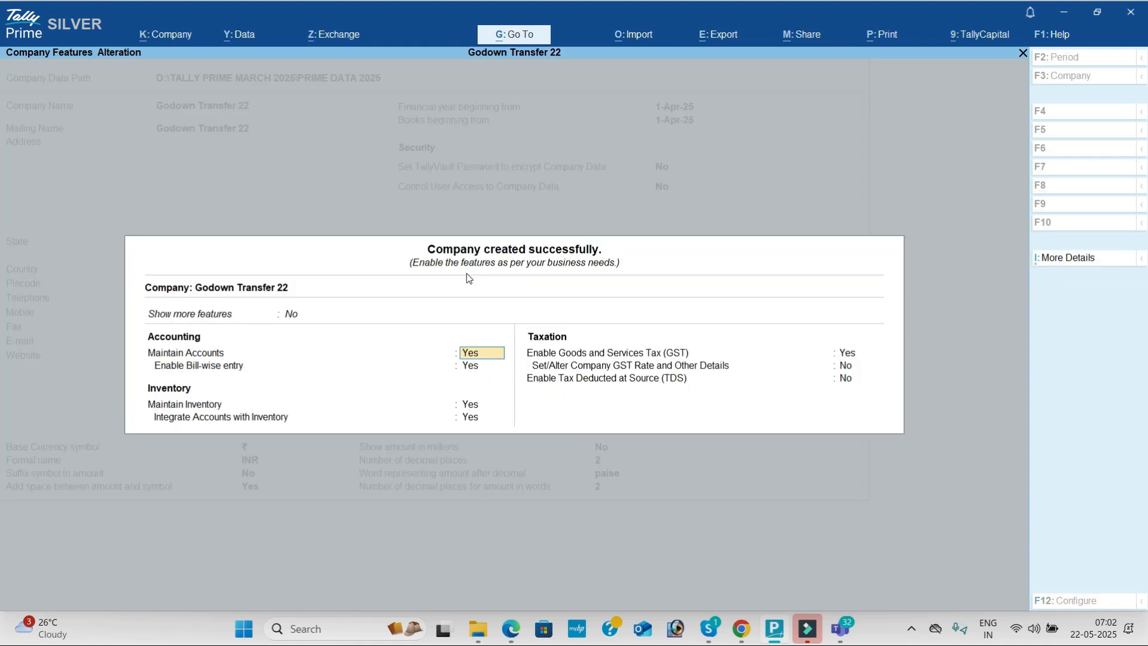
- Set Show more features and Show all features to Yes for the new company
key(Up)
text(y)
key(Return)
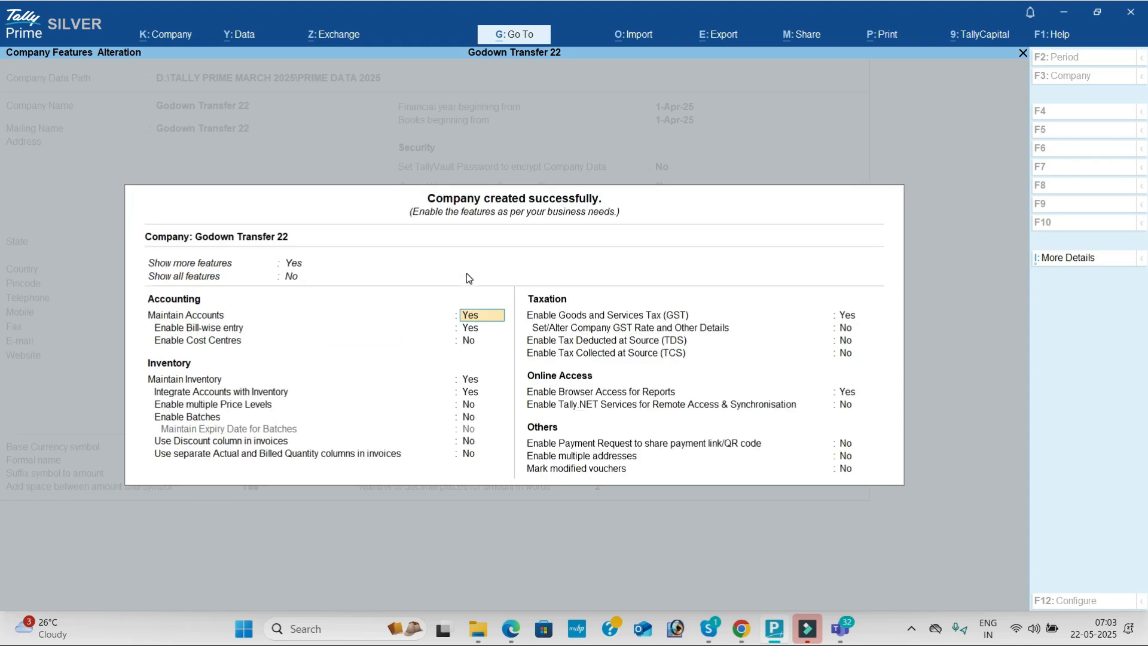
key(Up)
text(y)
key(Return)
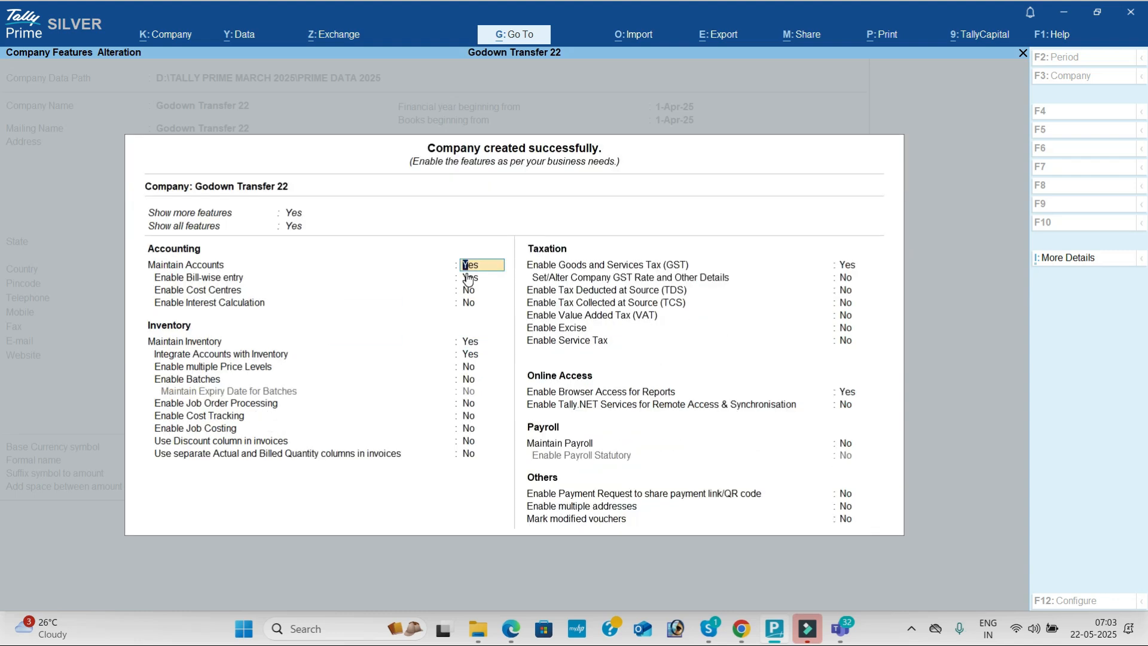
- Set Enable Bill-wise entry to No and accept the remaining accounting and inventory features as they are
key(Return)
text(n)
key(Return)
key(Return)
key(Return)
key(Return)
key(Return)
key(Return)
key(Return)
key(Return)
key(Return)
key(Return)
key(Return)
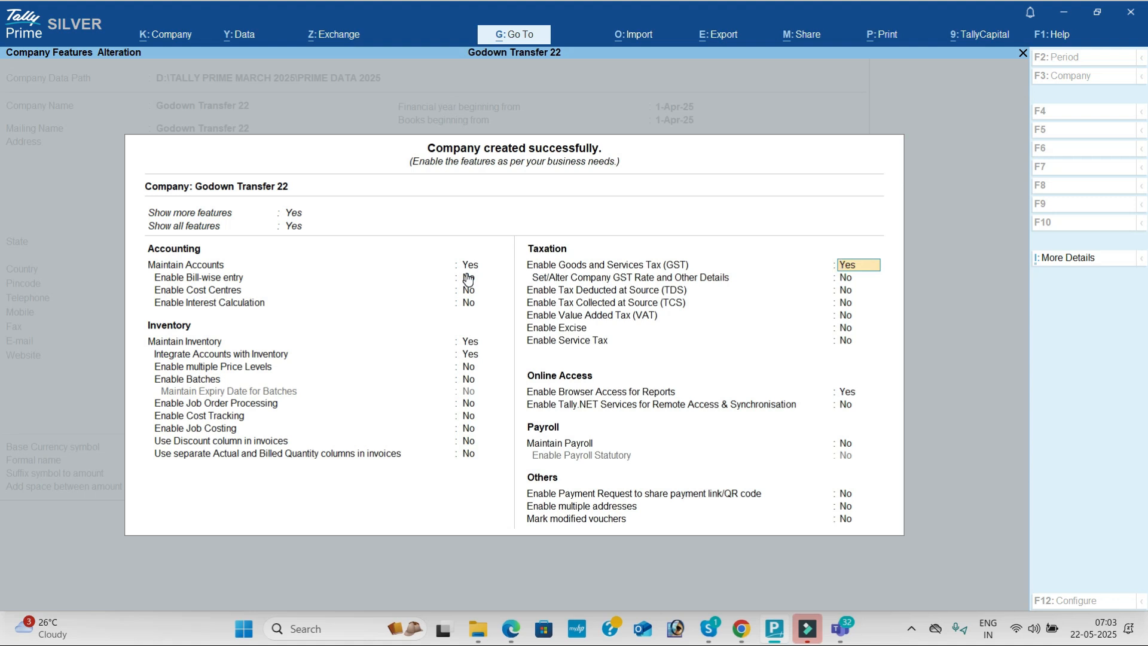
- Keep GST enabled with a Regular registration, enter state code 37 as the GSTIN/UIN, and save the GST details and company features
key(Return)
key(Return)
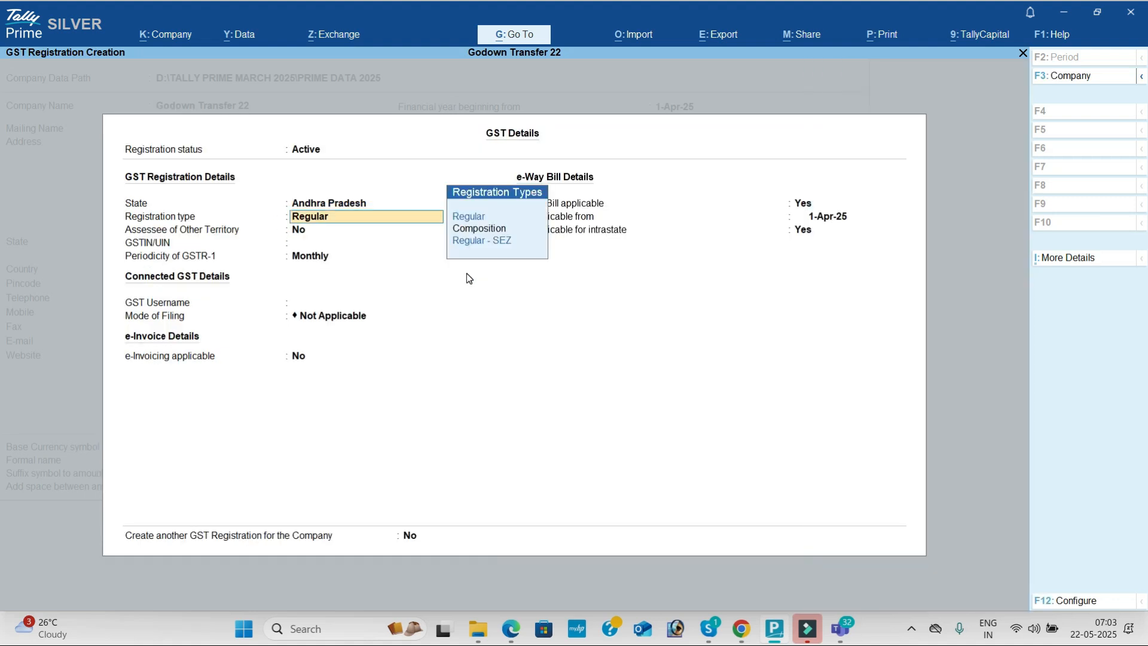
key(Return)
key(Return)
text(37)
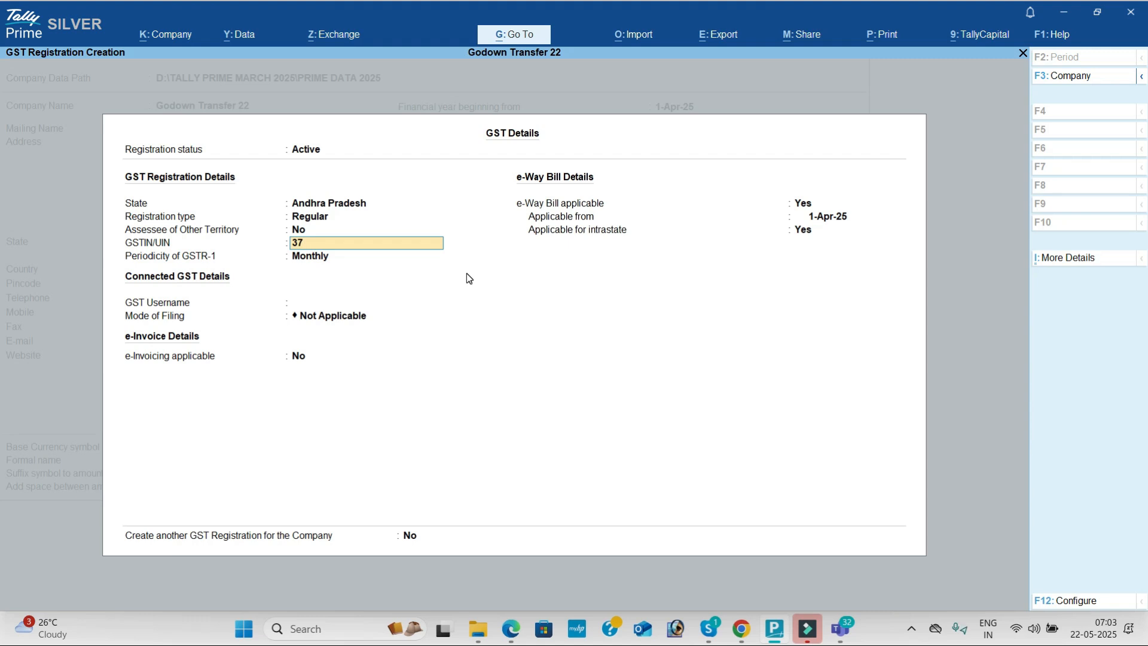
key(Return)
key(Return)
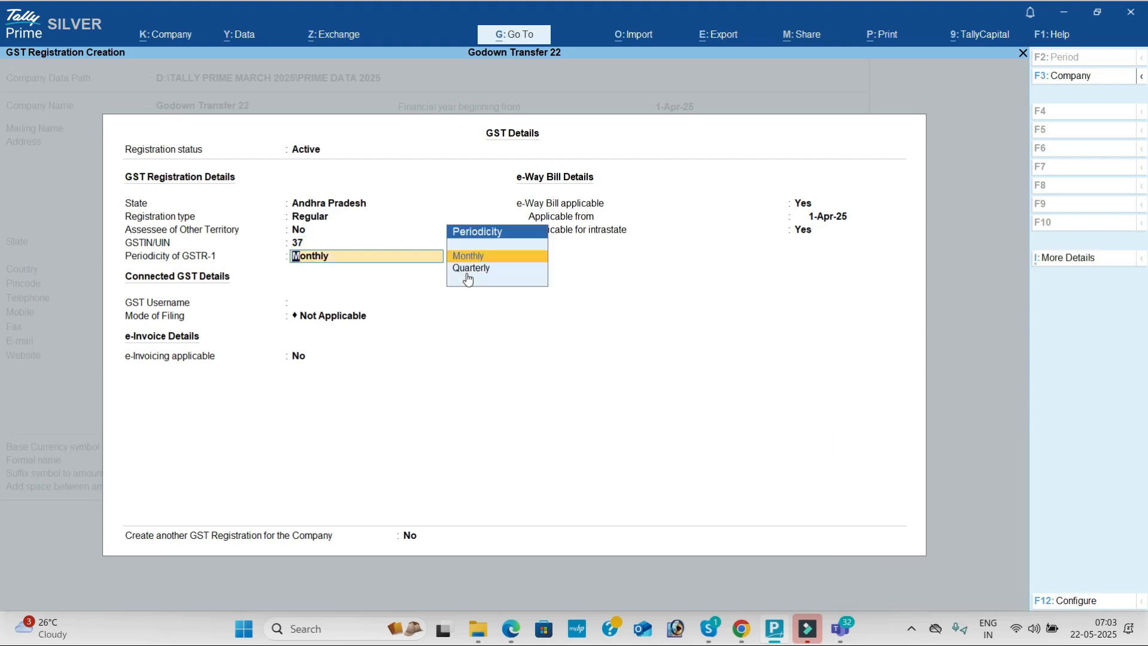
key(ctrl+a)
key(ctrl+a)
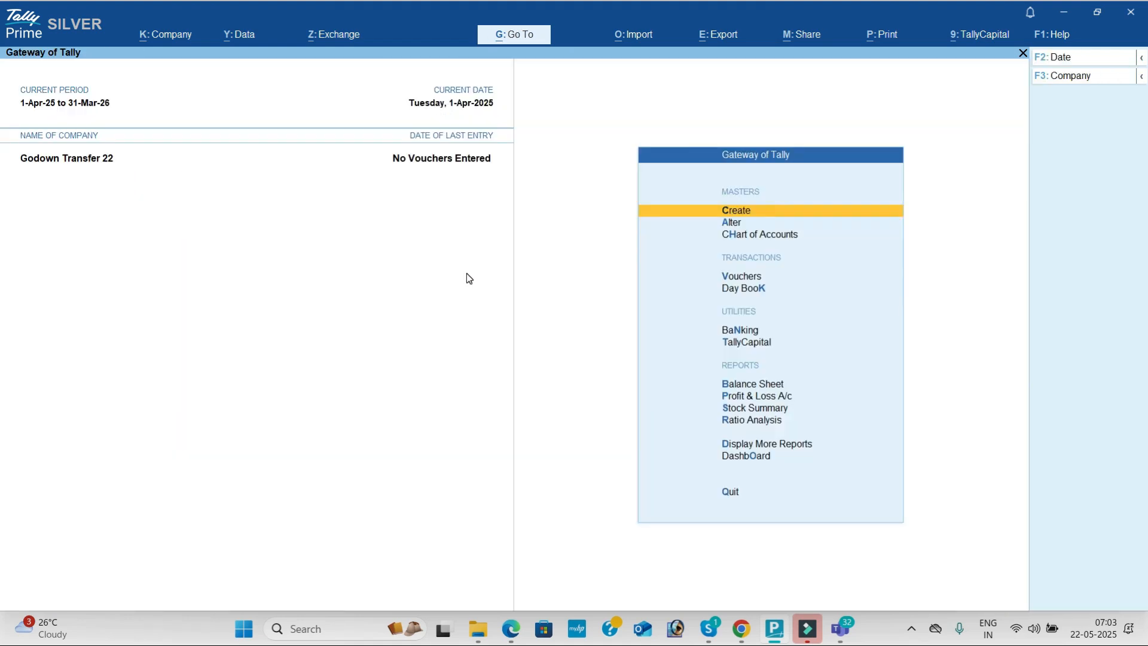
- Start creating a new ledger for the company
key(Return)
key(Down)
key(Return)
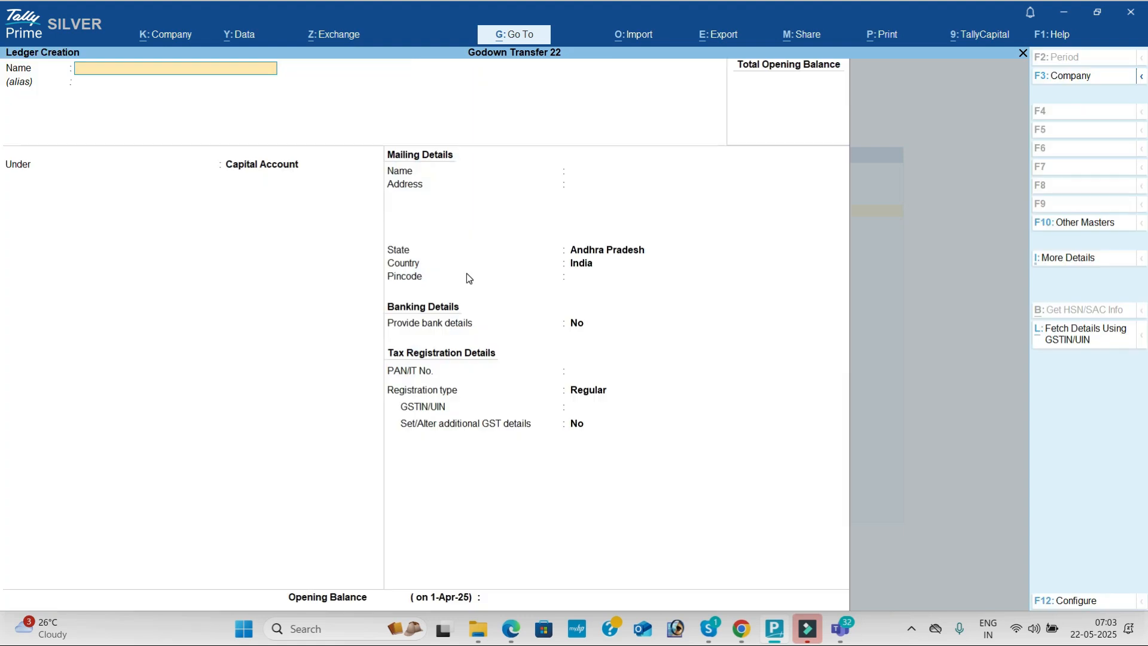
- Switch to the Teams meeting and close its participants list
key(alt+Tab)
key(alt+Tab)
key(alt+Tab)
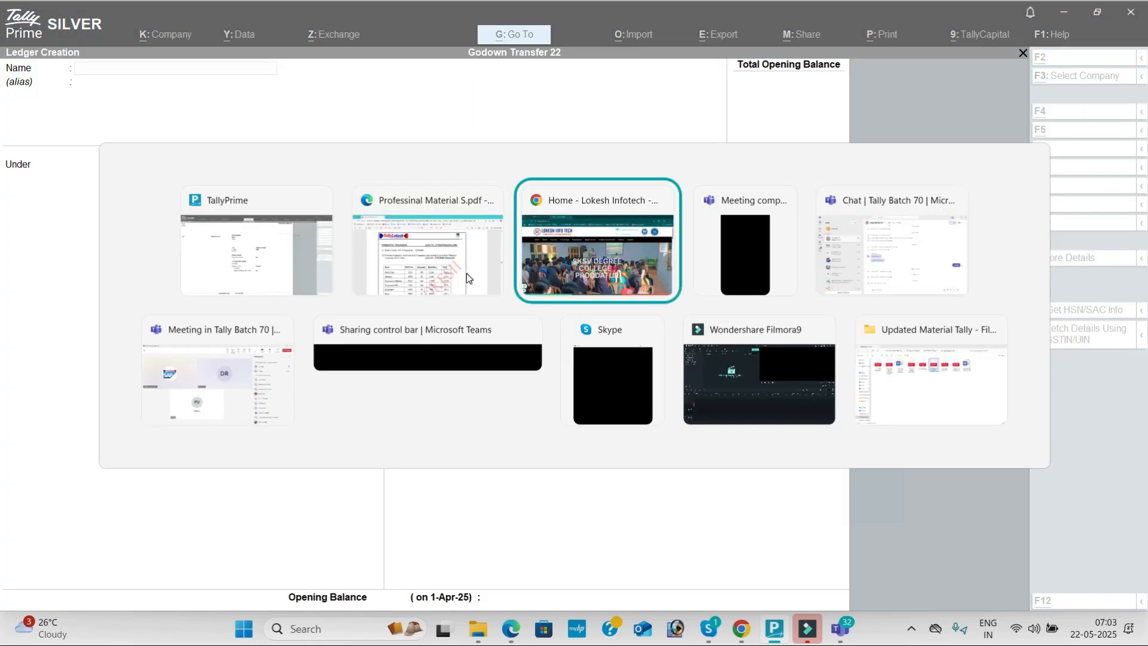
key(alt+Tab)
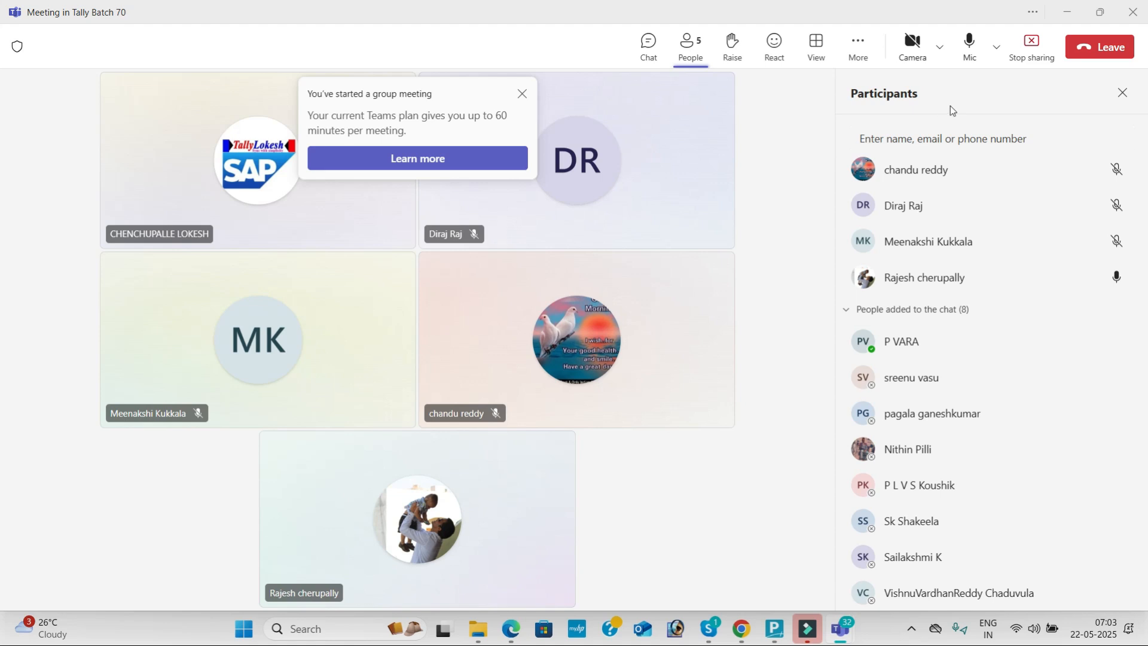
click(1122, 93)
- Review the capital and purchase entries of the Godowns Transfer exercise in the PDF and return to TallyPrime
key(alt+Tab)
key(alt+Tab)
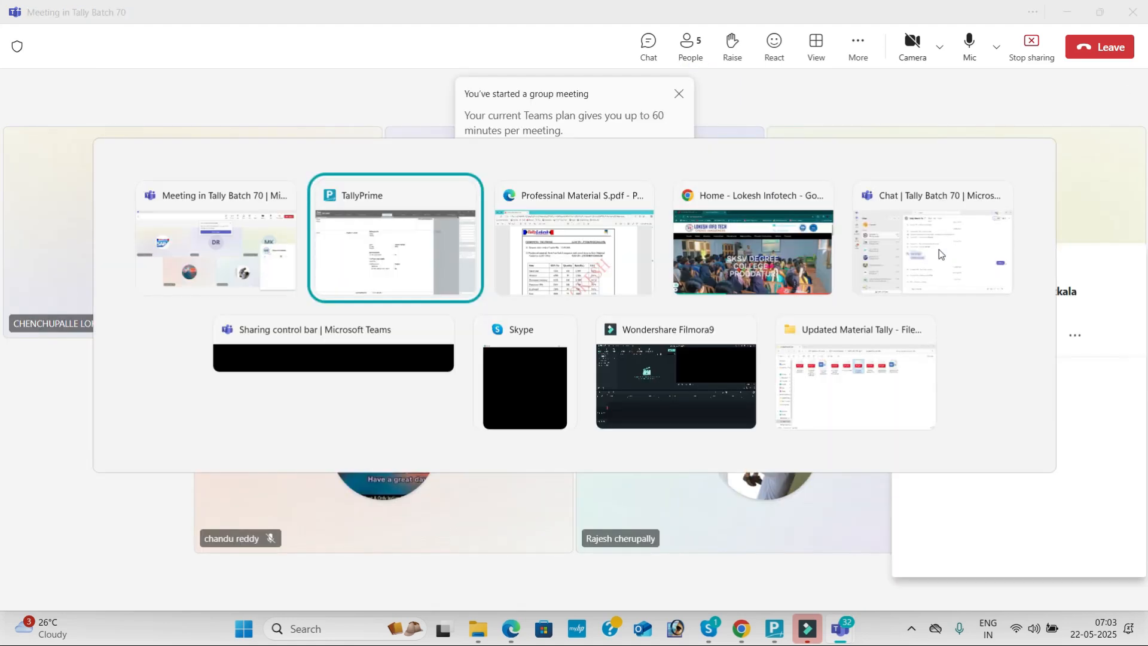
scroll(938, 249, down, 1)
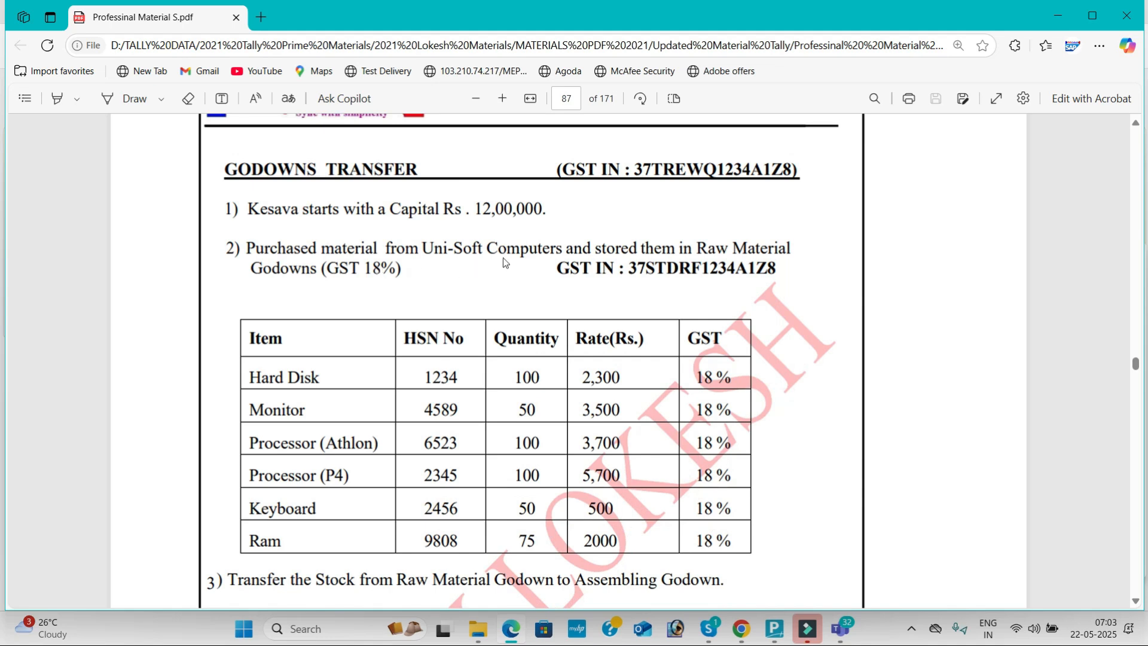
key(alt+Tab)
key(alt+Tab)
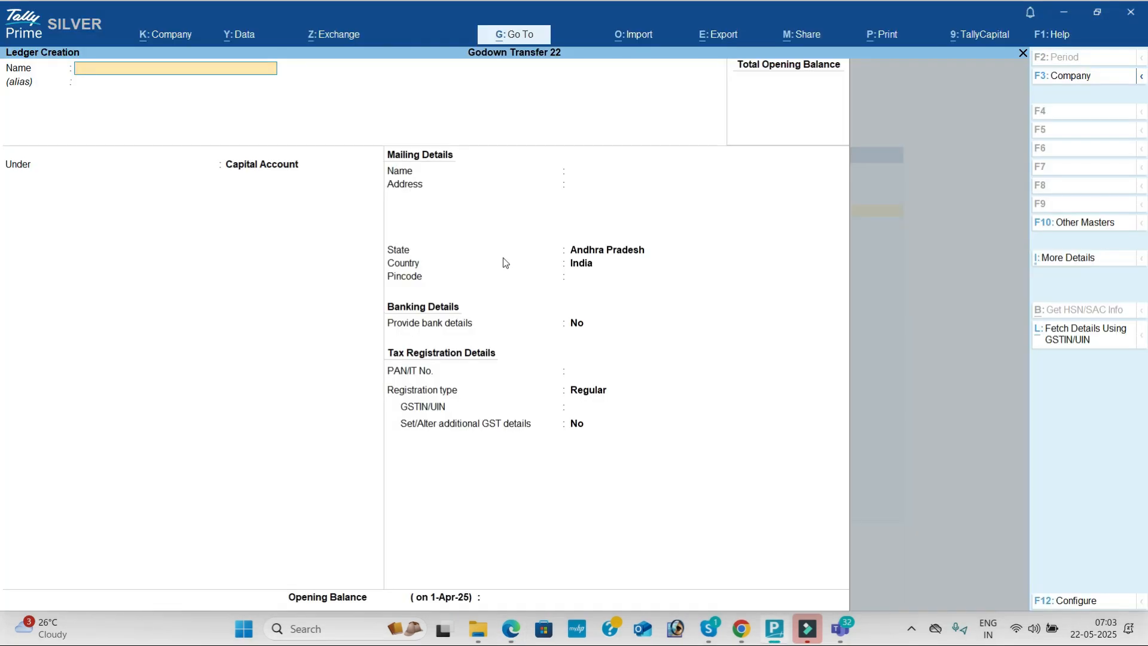
- Create a ledger named Capital under Capital Account
text(Capita)
key(Return)
key(Return)
key(Return)
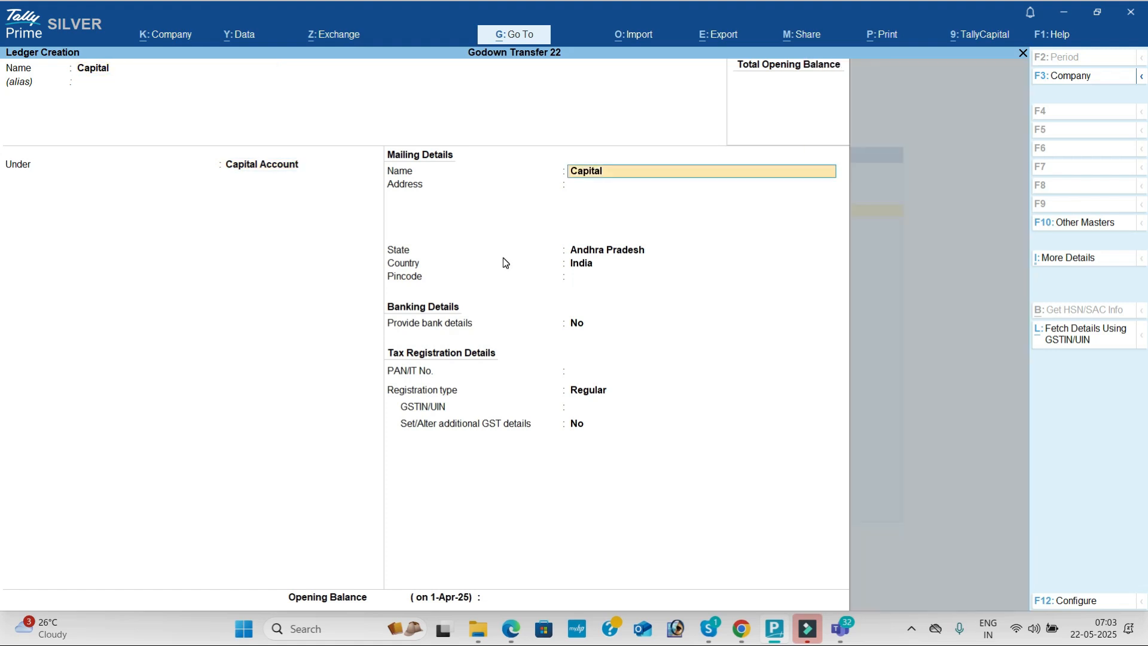
key(ctrl+a)
- Name the next ledger Purchase and place it under Purchase Accounts
text(Purcha)
key(Return)
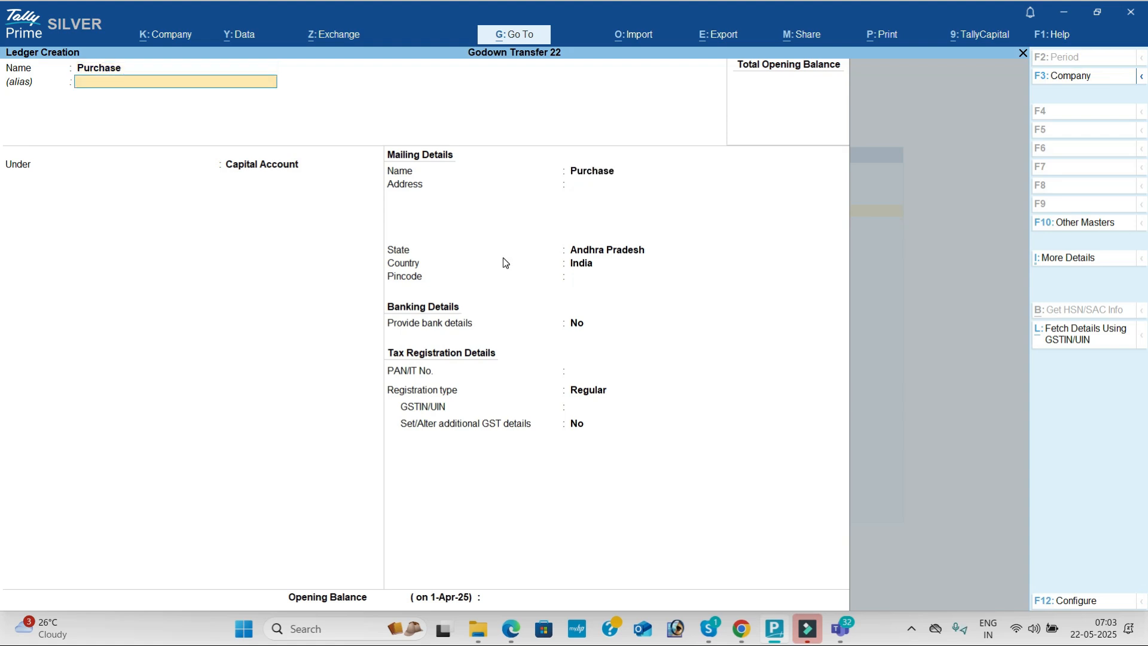
key(Return)
text(Pu)
key(Return)
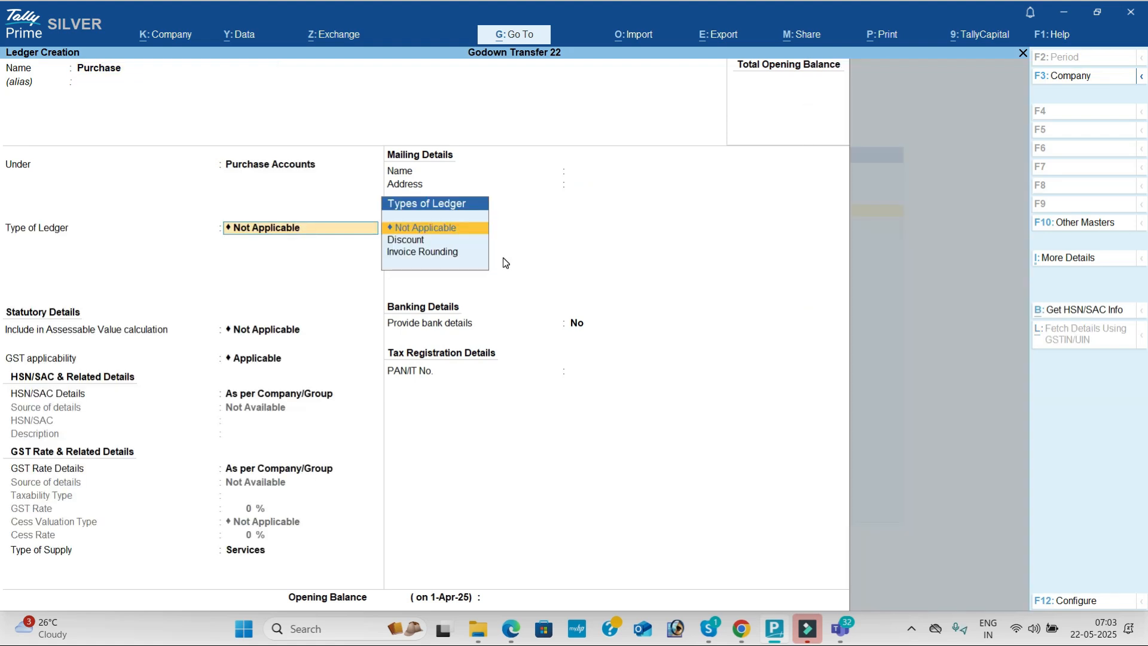
- Keep the default GST details of the Purchase ledger, set its type of supply to Goods, and save it
key(Return)
key(Return)
key(Return)
key(Return)
key(Return)
text(g)
key(Return)
key(Return)
key(Return)
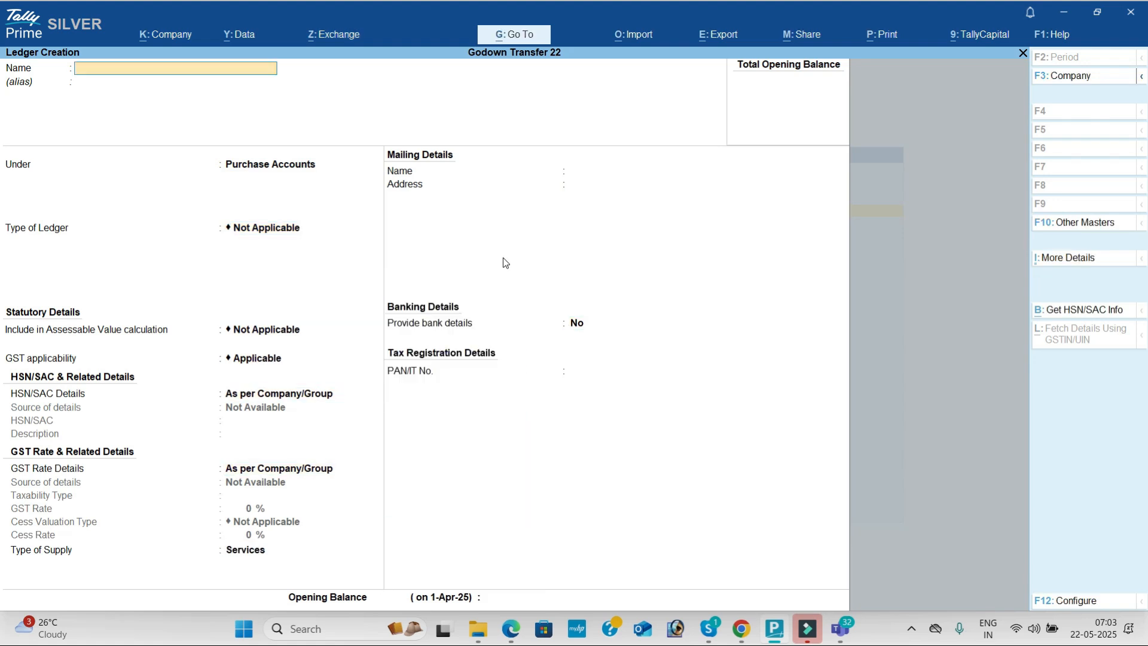
- Name the next ledger Uni Soft Computers and place it under Sundry Creditors
text(Uni Sp)
key(BackSpace)
text(oft Computers)
key(Return)
key(Return)
text(Sun)
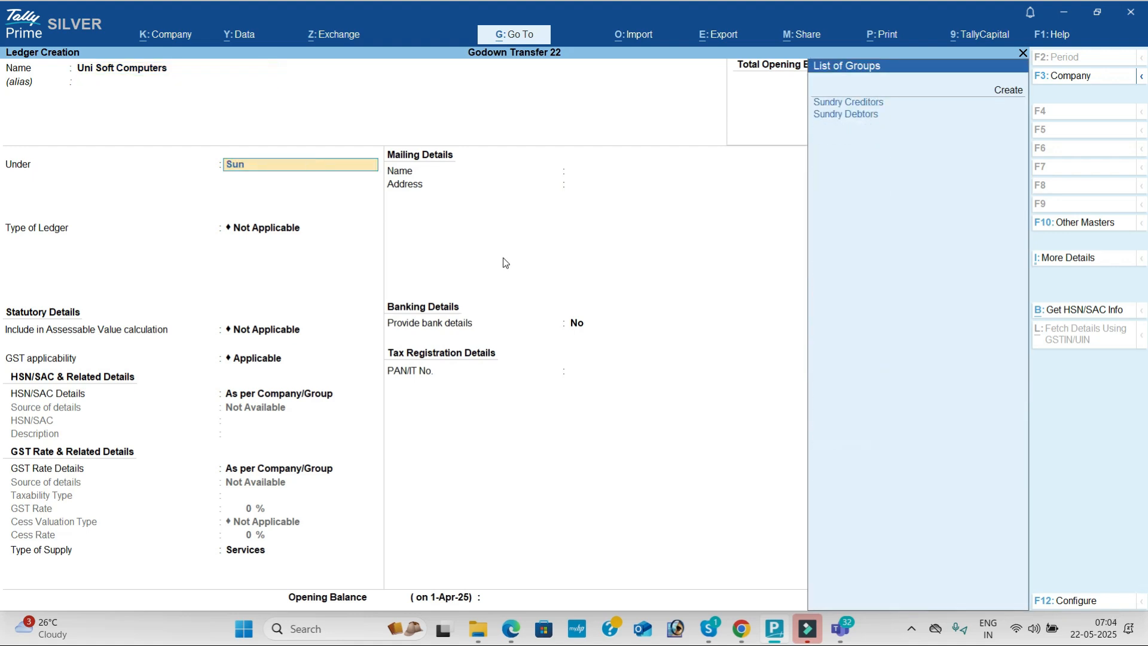
key(Return)
- Keep the default mailing details of Uni Soft Computers, enter 37 as its GSTIN/UIN, and save the ledger
key(Return)
key(Return)
key(Return)
key(Return)
key(Return)
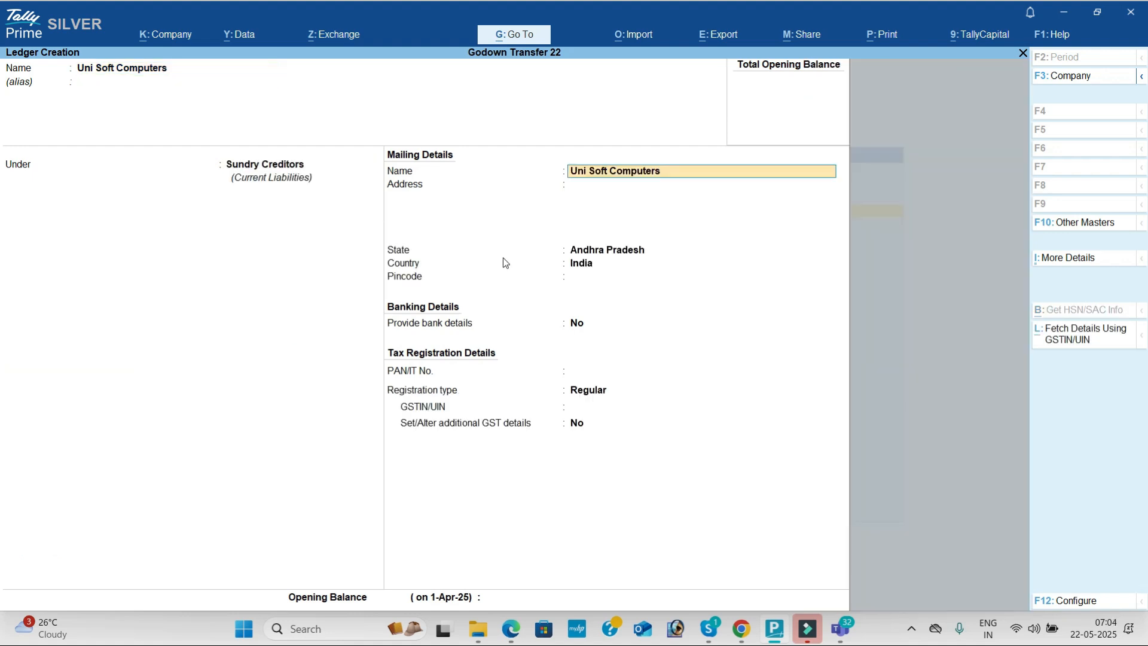
key(Return)
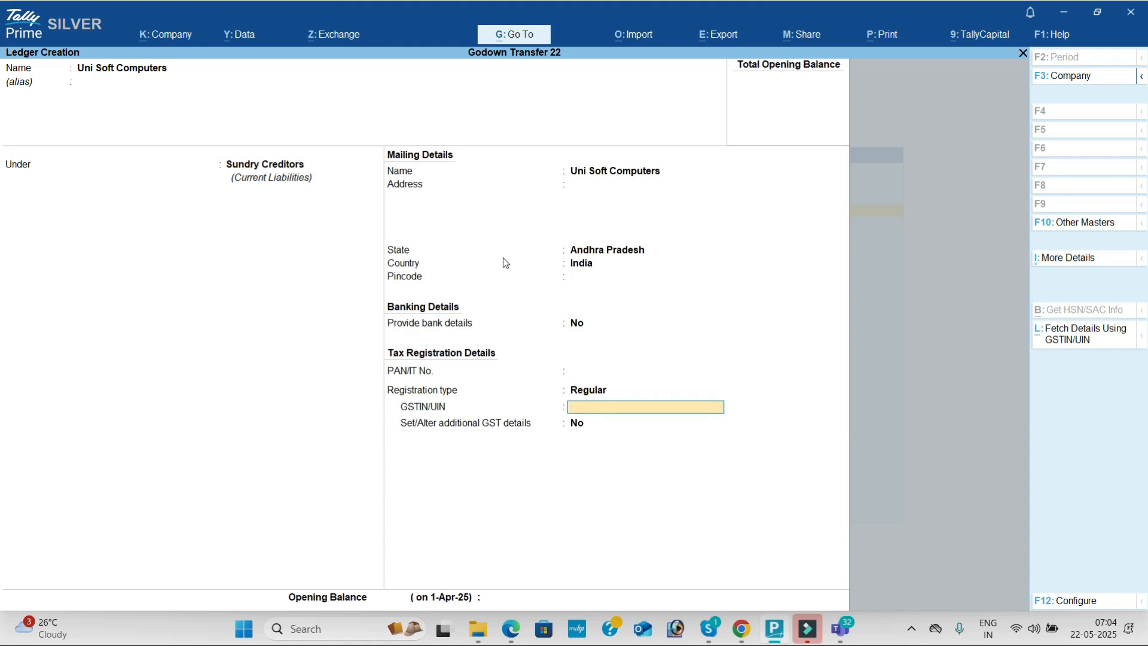
text(37)
key(Return)
key(Return)
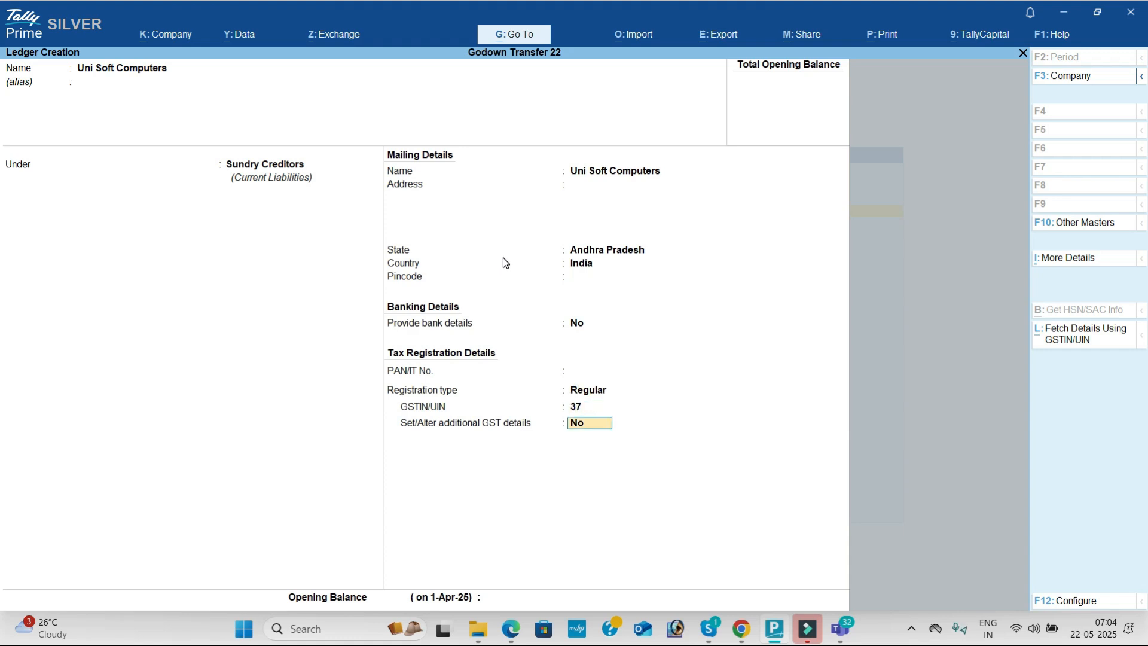
key(Return)
- Consult the remaining transactions in the exercise PDF and create a ledger named Furniture under Fixed Assets
key(alt+Tab)
scroll(504, 261, down, 5)
scroll(504, 262, down, 3)
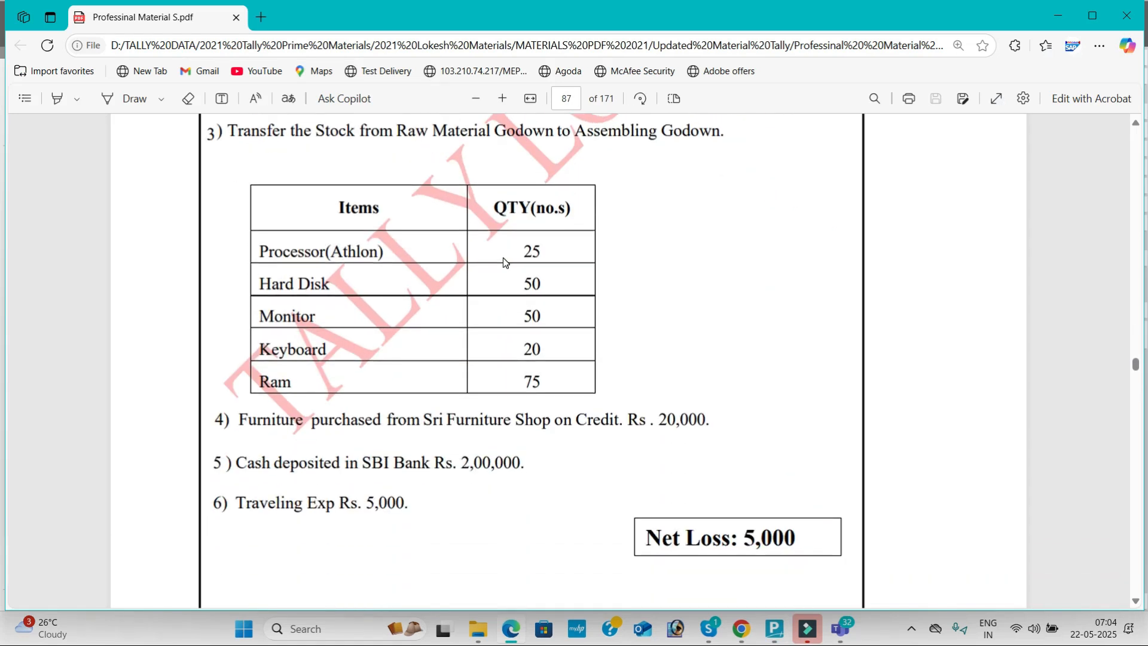
key(alt+Tab)
text(Fu)
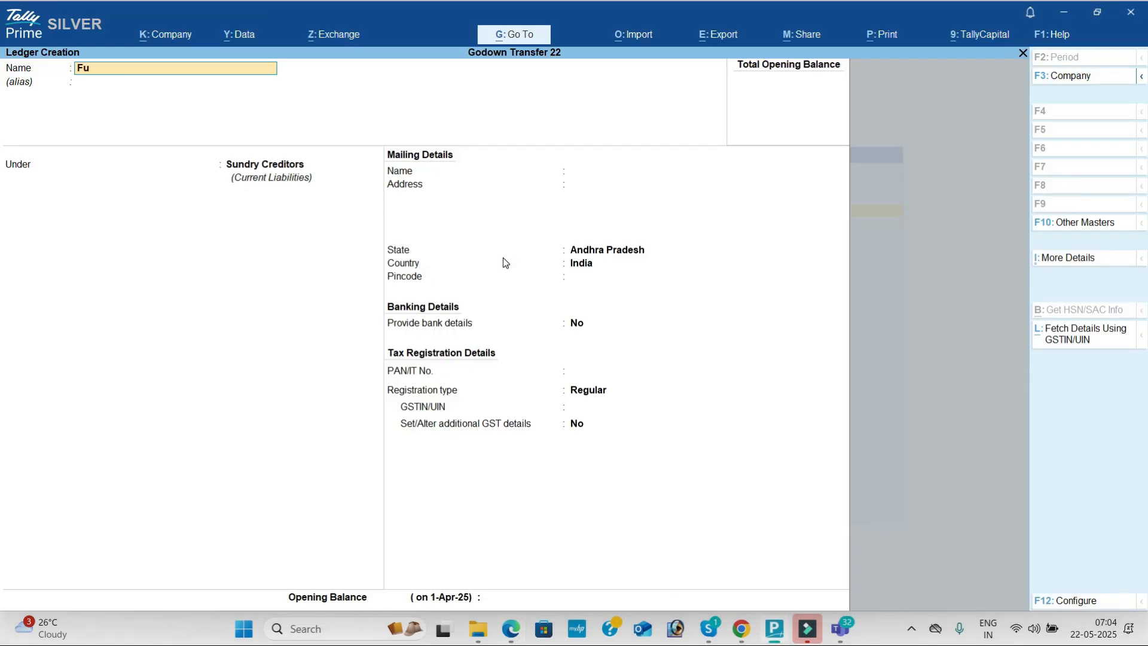
text(rniture)
key(Return)
key(Return)
text(F)
key(Return)
key(ctrl+a)
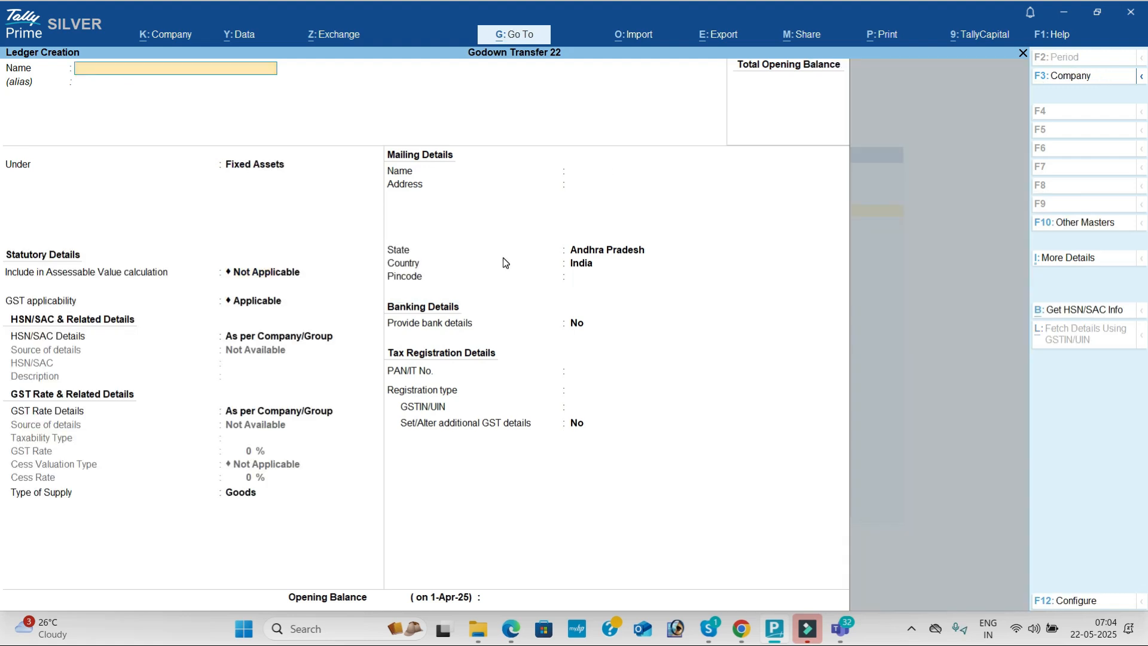
- Check the furniture supplier in the PDF and create a ledger named Sri Furniture Shop under Sundry Creditors
key(alt+Tab)
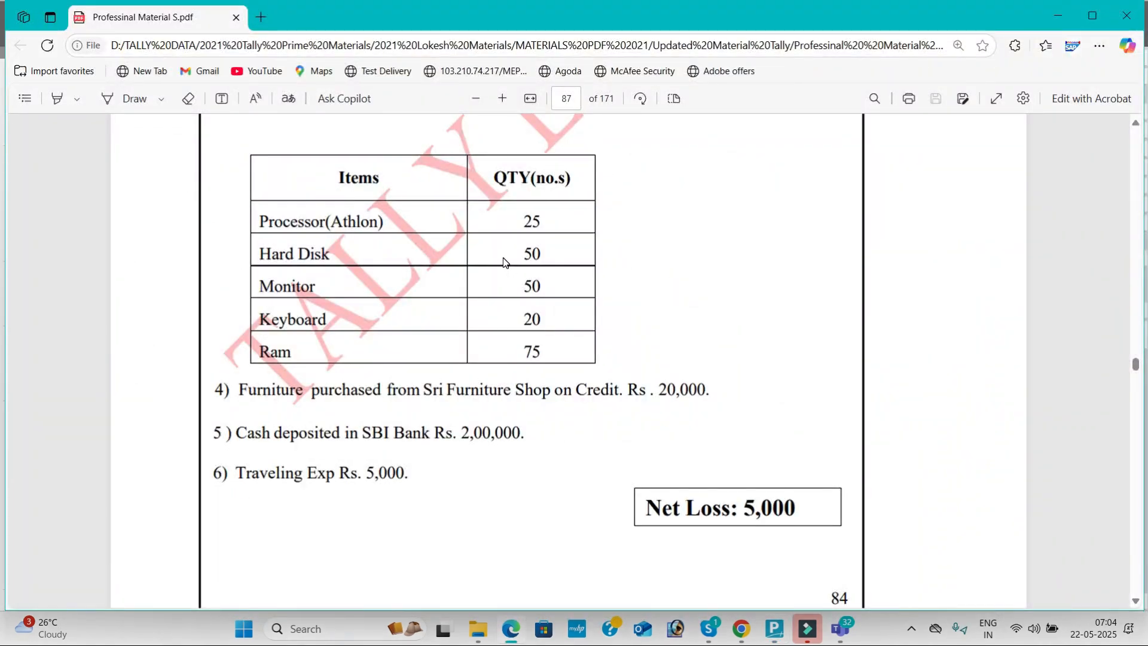
key(alt+Tab)
text(Sri furnitur)
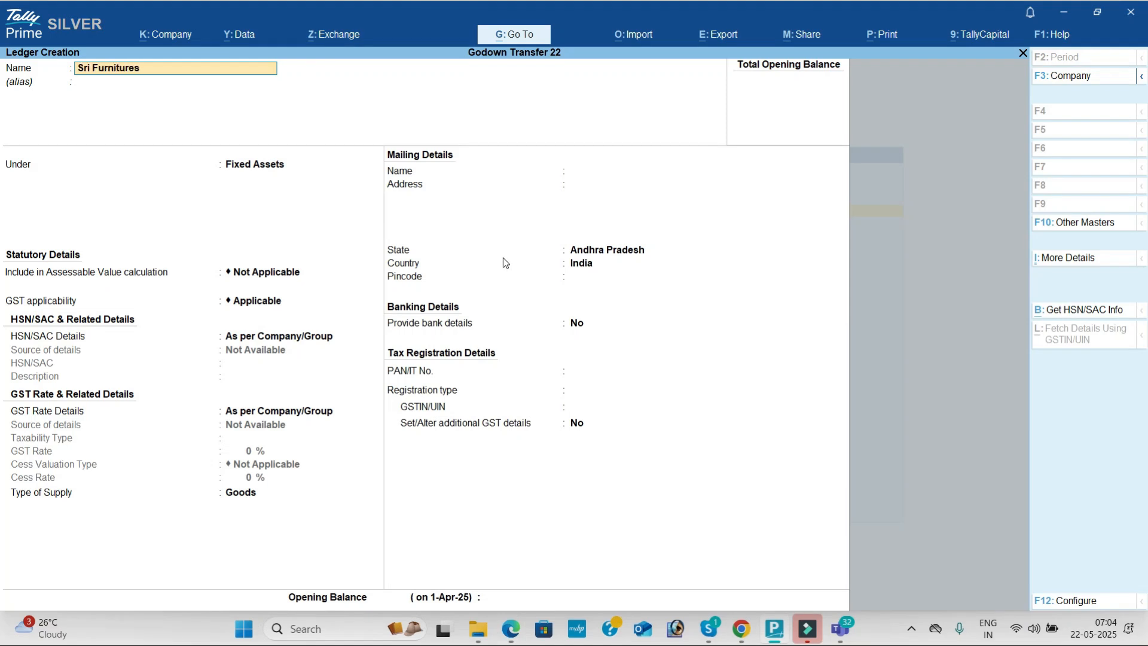
text(e Shop)
key(Return)
key(Return)
text(Sun)
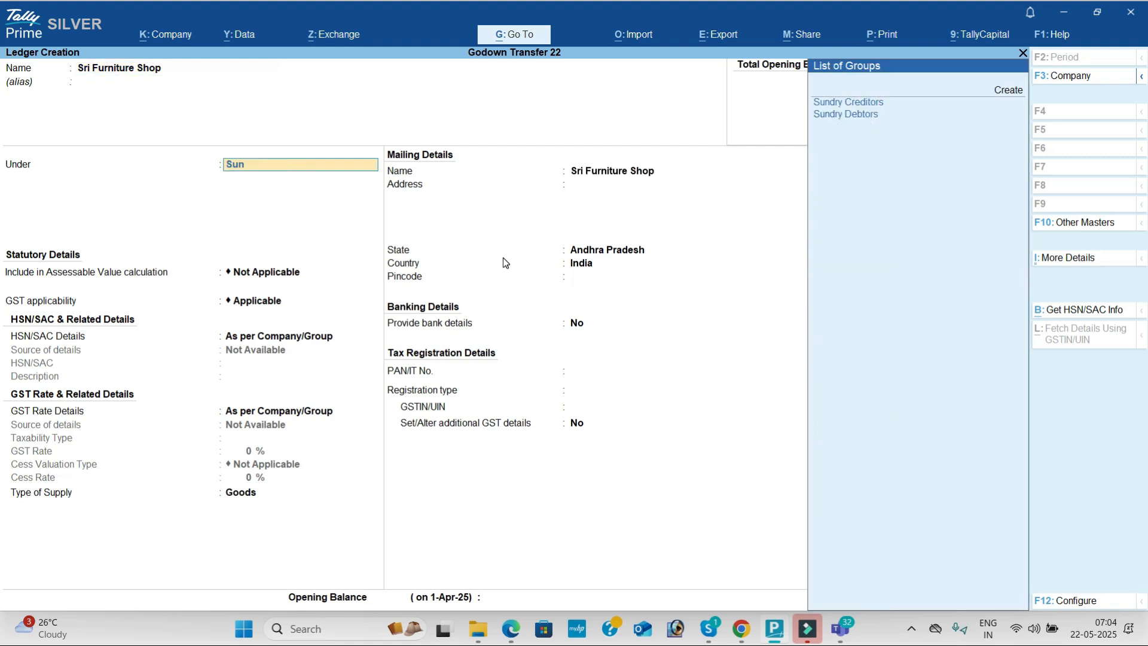
key(Return)
key(ctrl+a)
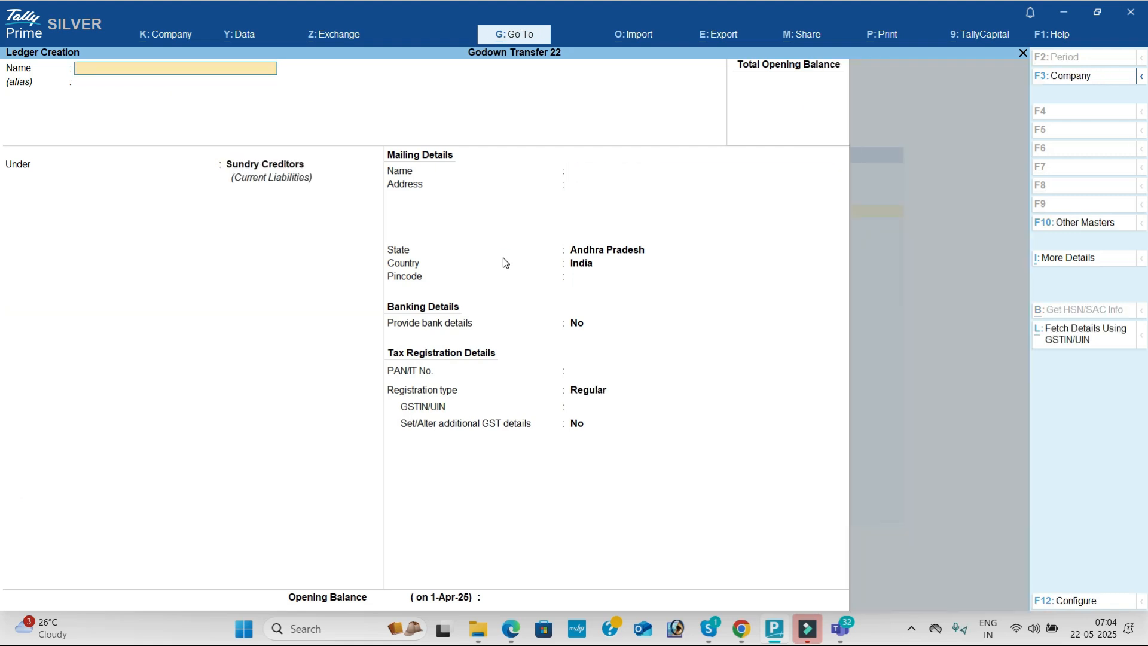
- Check the bank deposit entry in the PDF and create a ledger named Sbi Bank under Bank Accounts
key(alt+Tab)
key(alt+Tab)
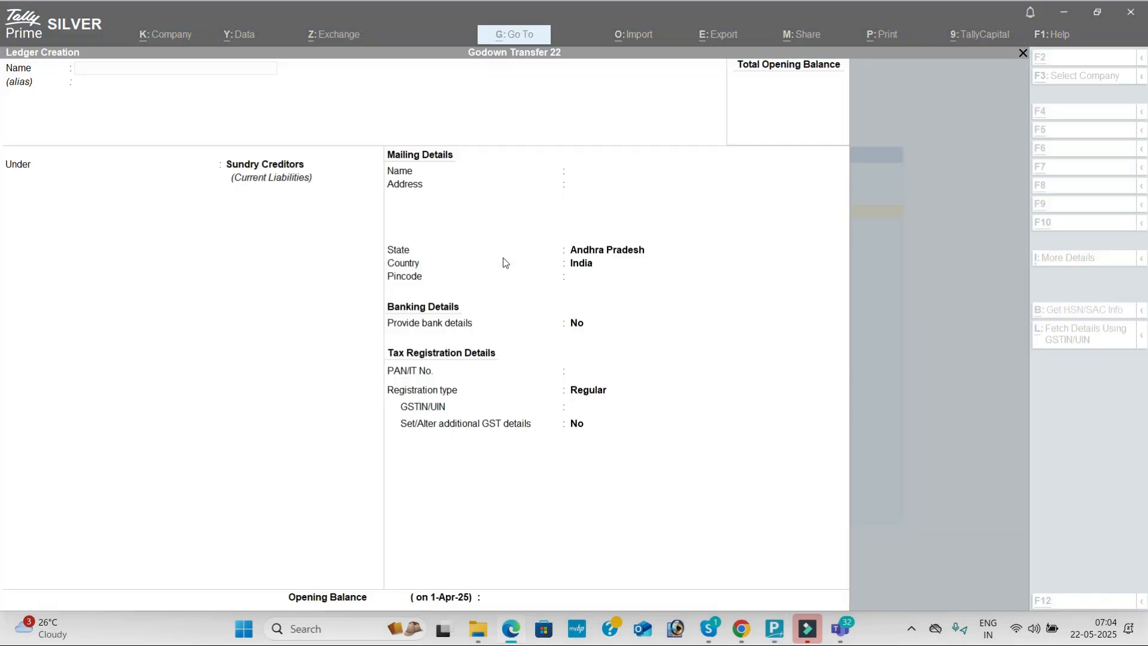
text(Sbi Bank)
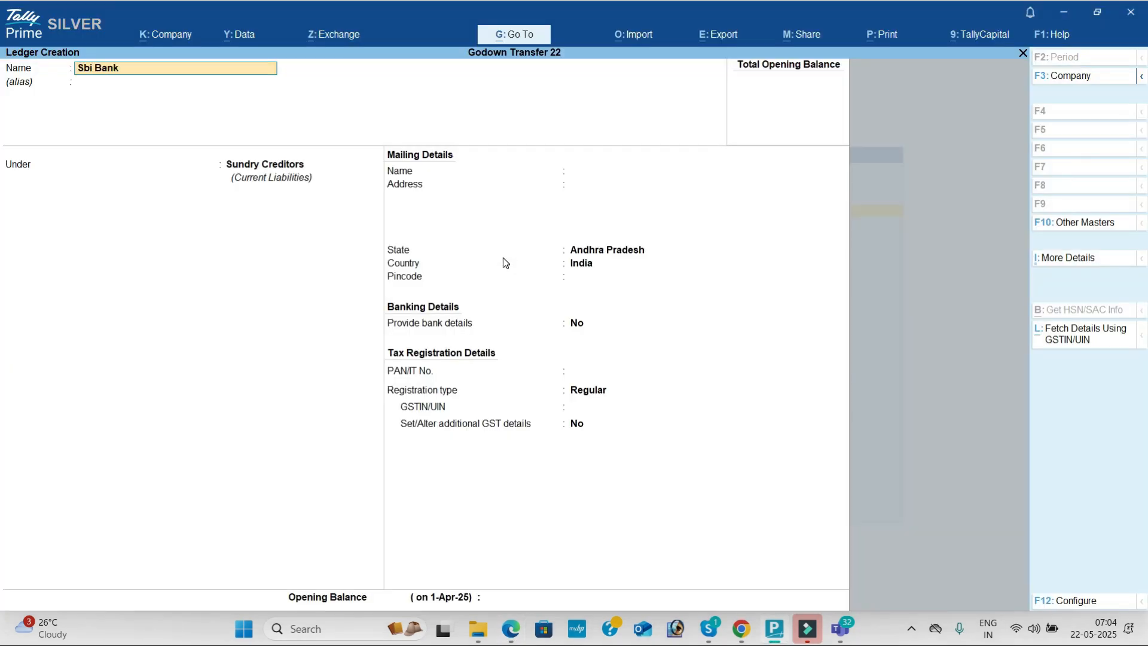
key(Return)
text(Ba)
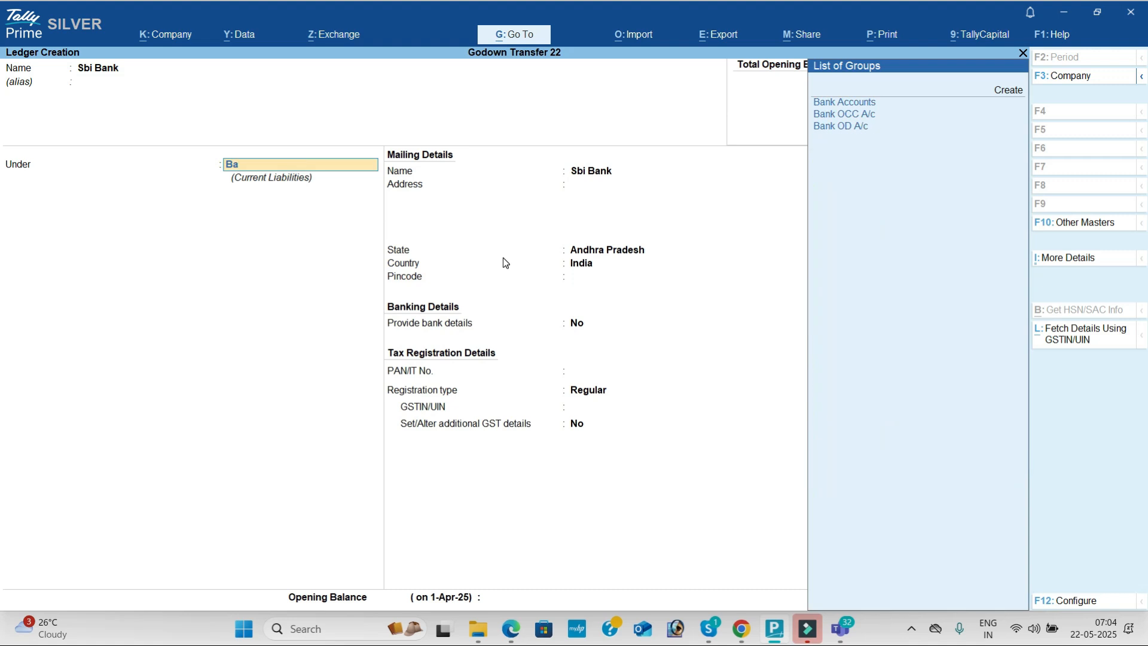
key(Return)
key(ctrl+a)
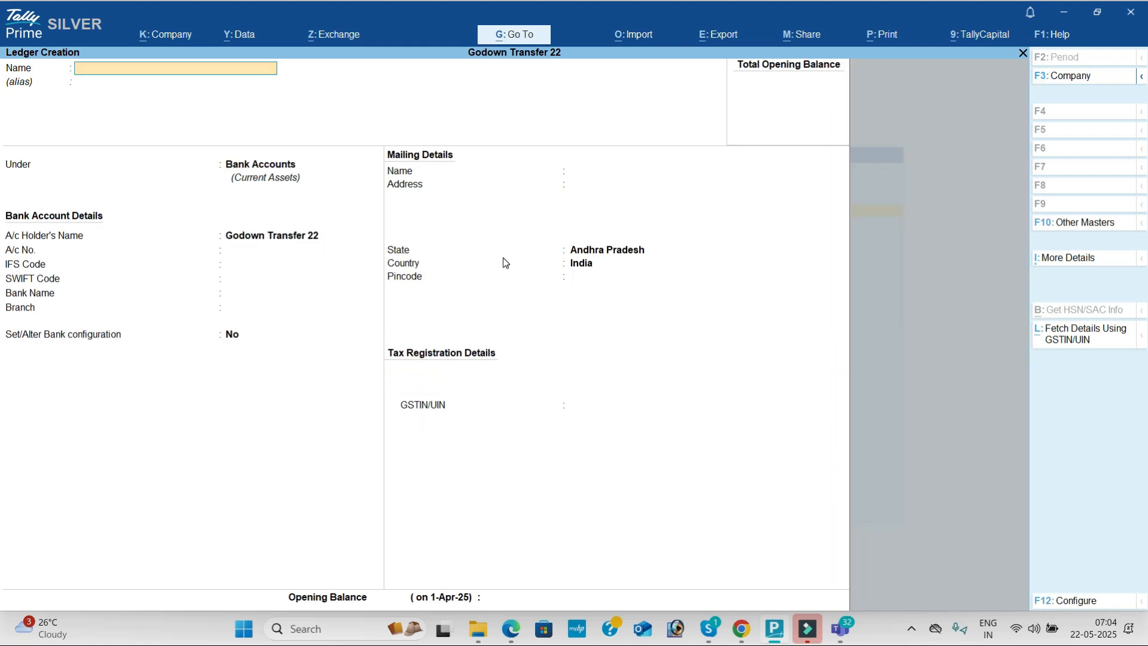
- Create a ledger named Traveling Exp under Indirect Expenses and leave ledger creation
key(alt+Tab)
key(alt+Tab)
text(Traveling Ex)
key(Return)
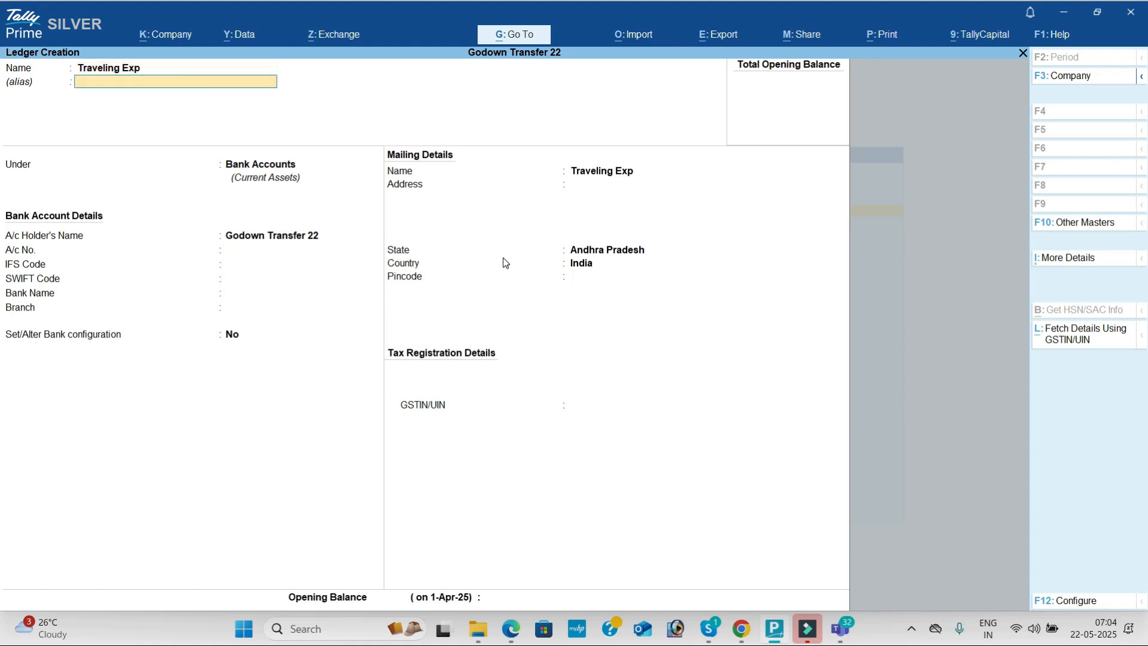
text(Ind)
key(Return)
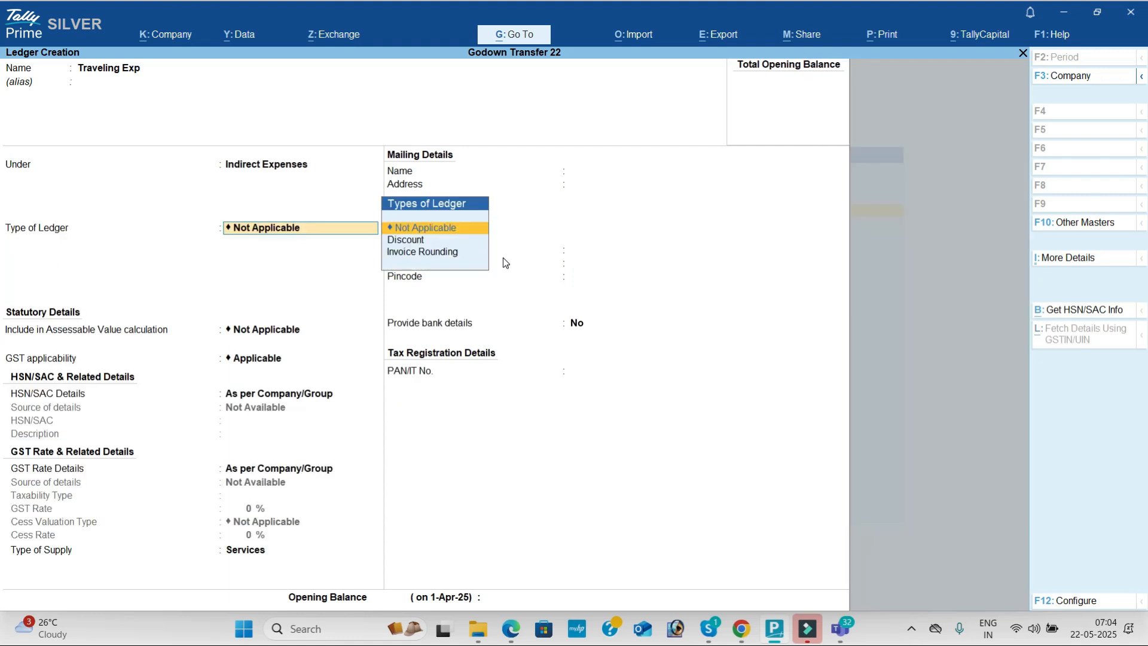
key(ctrl+a)
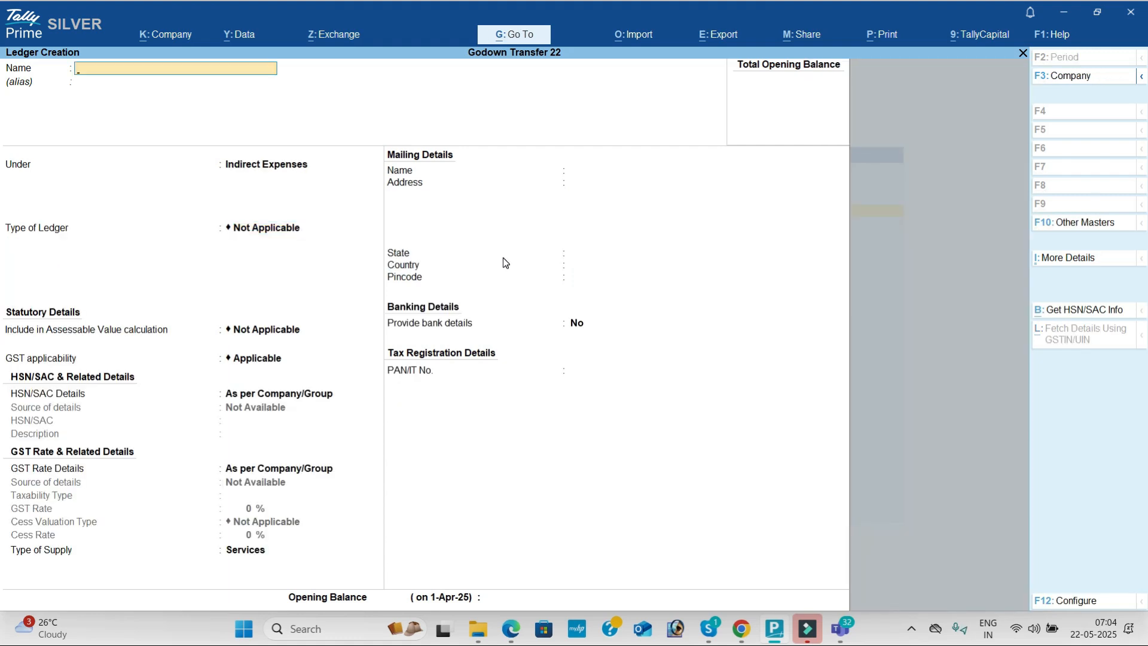
key(Escape)
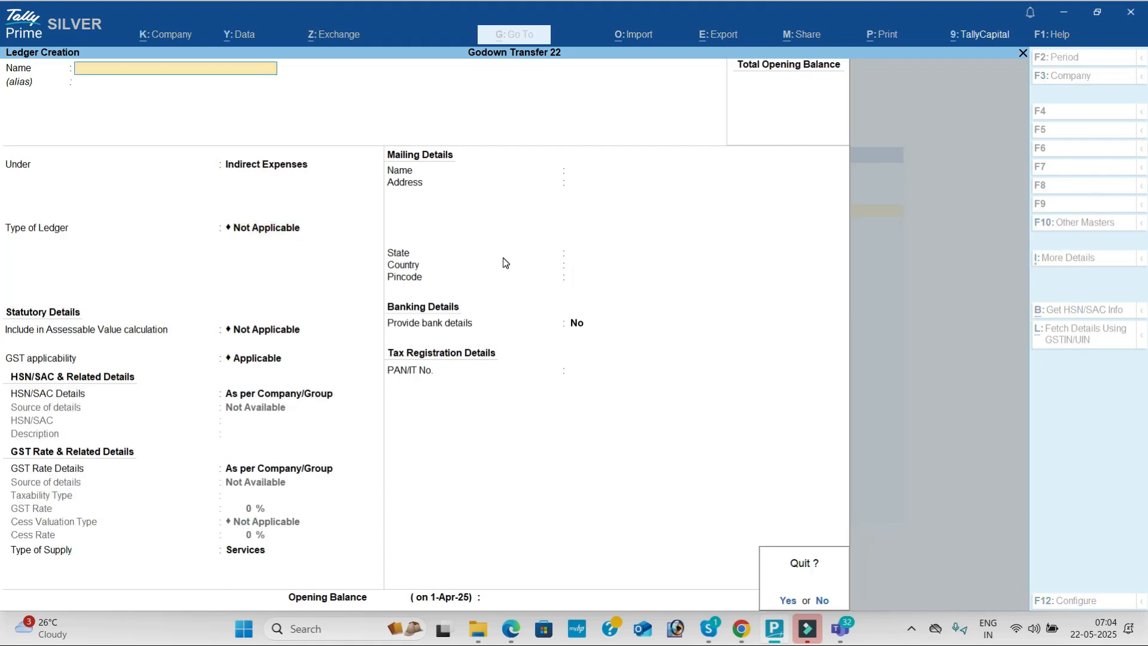
key(Return)
- Create a simple unit with symbol nos and unit quantity code NOS-NUMBERS, and leave unit creation
key(Down)
key(Down)
key(Down)
key(Down)
key(Down)
key(Down)
key(Down)
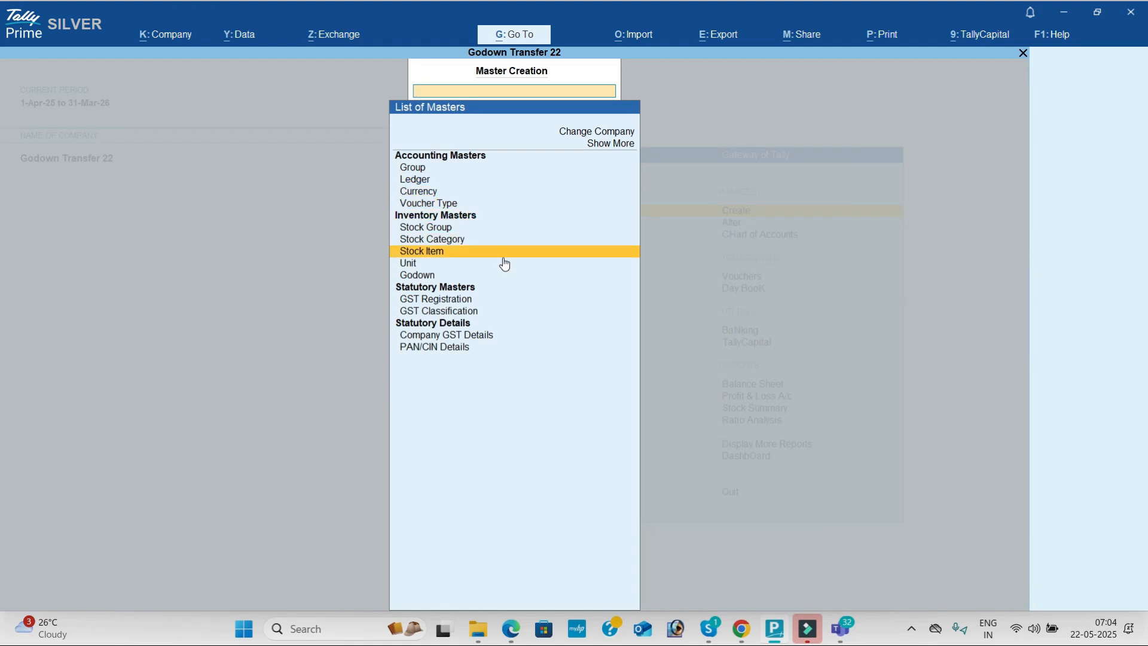
key(Return)
text(nos)
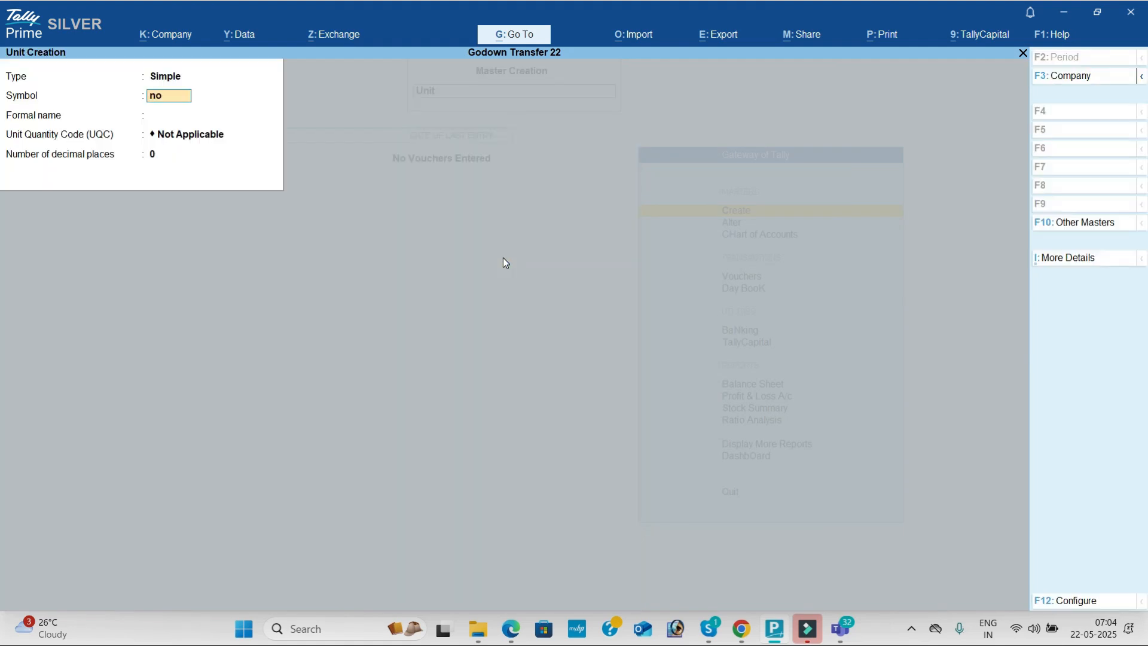
key(Return)
key(Return)
text(no)
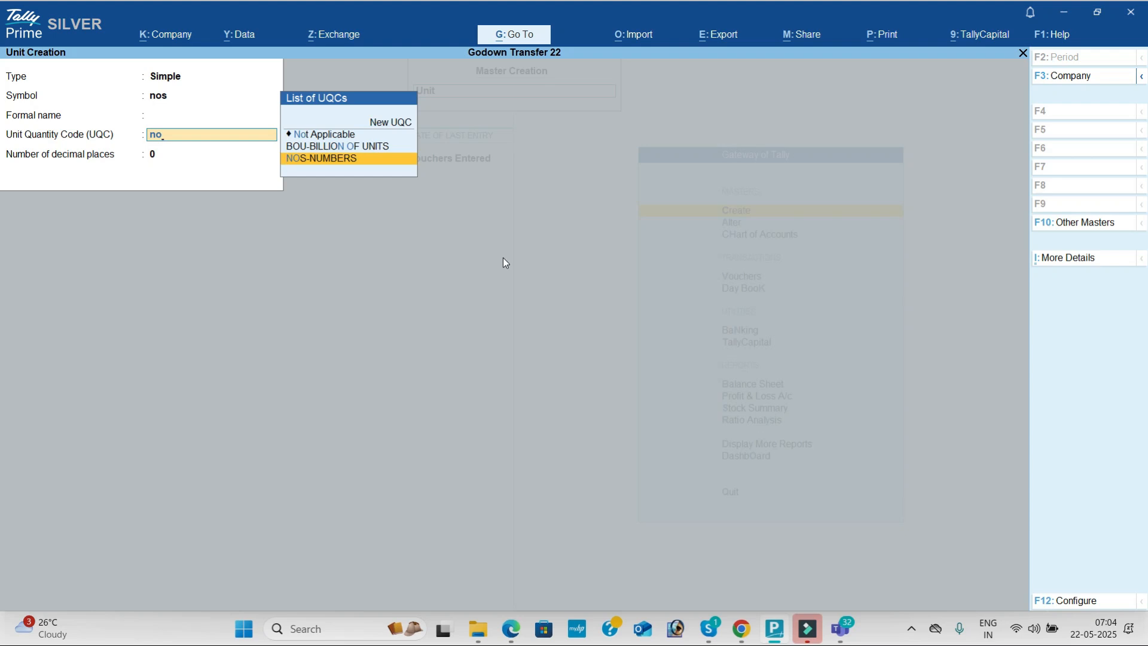
key(Return)
key(Return)
key(Return)
key(Escape)
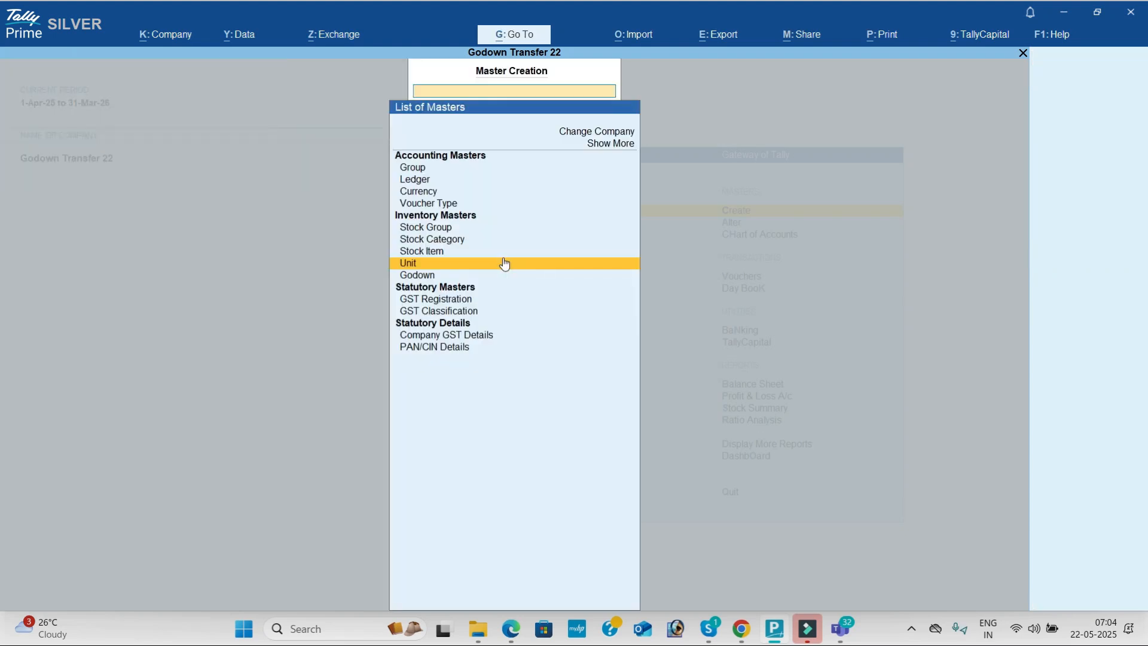
- Start a stock item named Hard Disk, as listed in the PDF purchase table, with nos as its unit
key(Up)
key(Return)
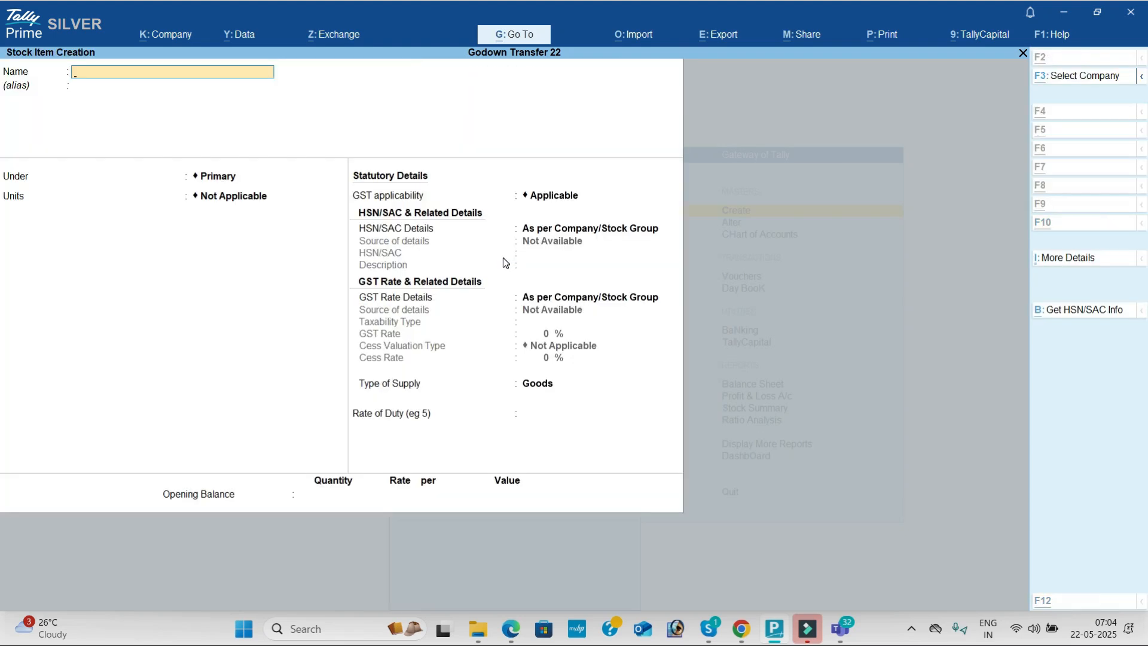
key(alt+Tab)
scroll(504, 262, up, 5)
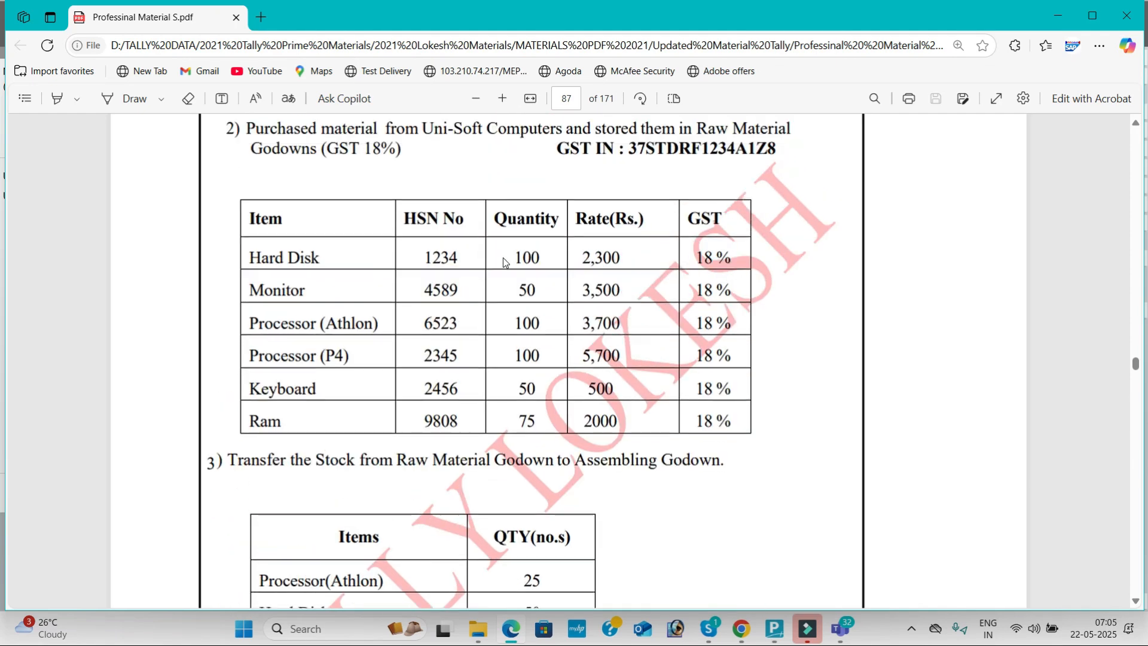
key(alt+Tab)
text(A)
key(BackSpace)
text(Hard Disk)
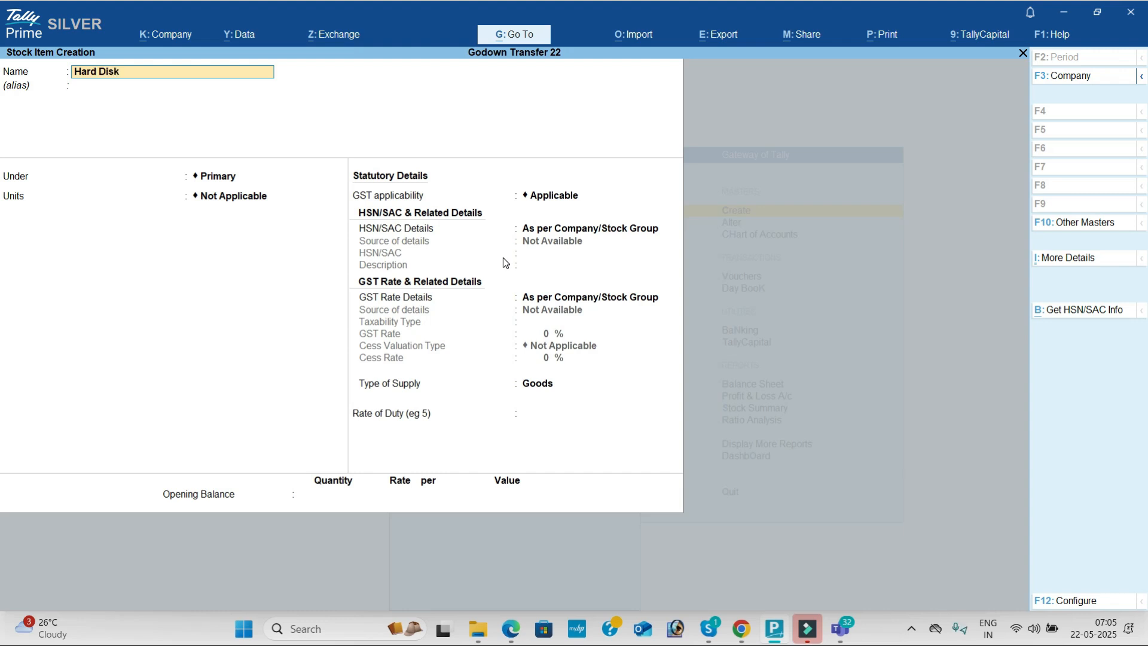
key(Return)
key(Return)
key(Return)
text(nos)
key(Return)
key(Return)
key(Return)
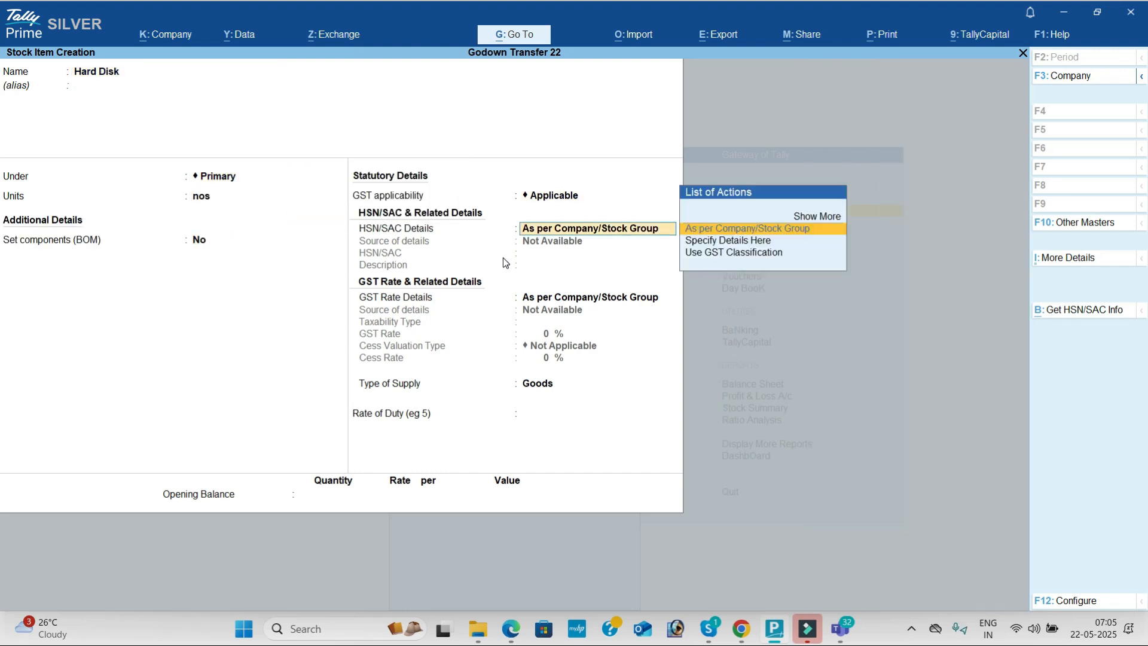
- Specify the HSN/SAC details for Hard Disk directly in the item, with code 98566
key(Down)
key(Return)
text(9856)
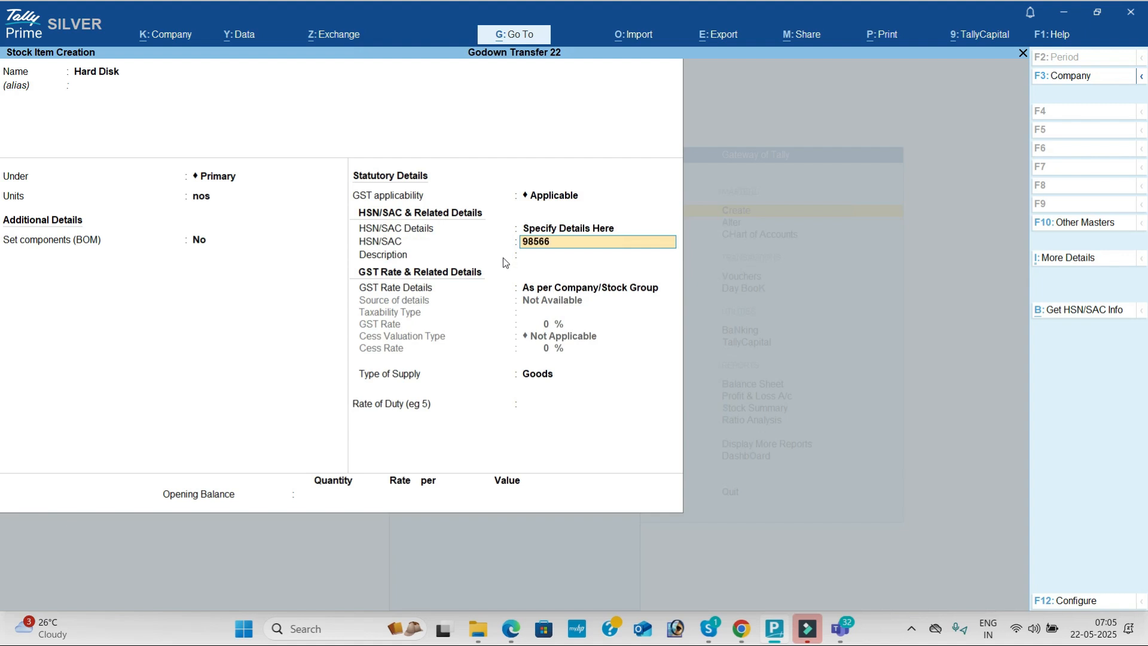
text(6)
key(Return)
key(Return)
- Specify a GST rate of 18% for Hard Disk, after checking the rate in the PDF, and save the item
key(Down)
key(Return)
key(Return)
key(alt+Tab)
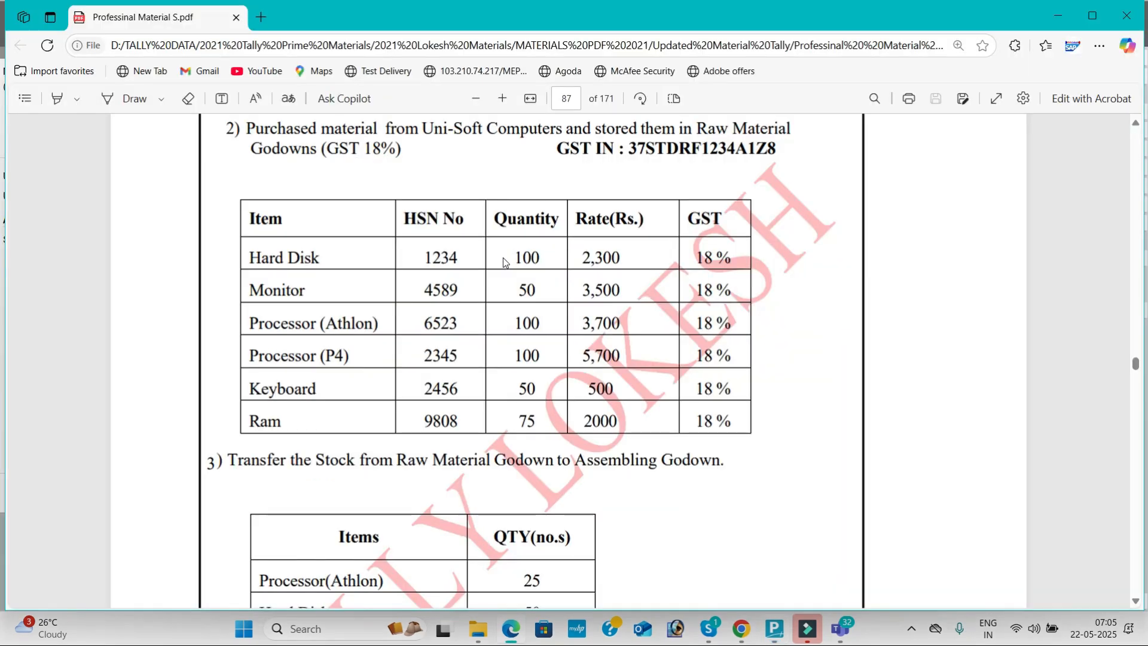
key(alt+Tab)
text(18)
key(Return)
key(Return)
key(Return)
key(Return)
key(Return)
key(Return)
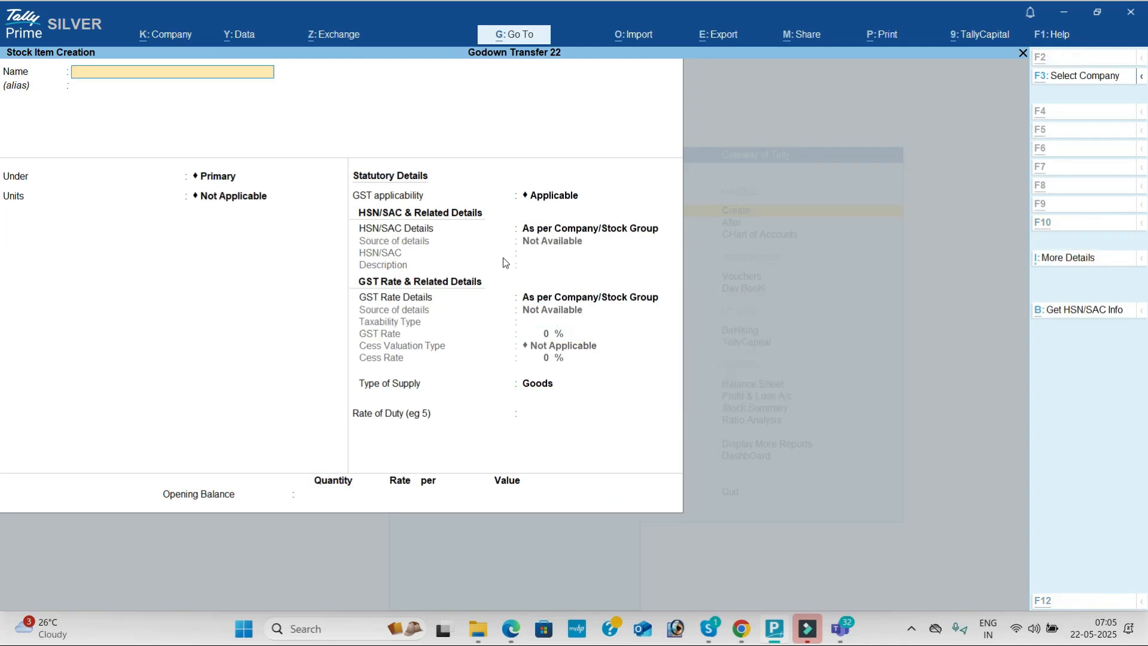
- Check the next item in the PDF and start a stock item named Monitor with unit nos
key(alt+Tab)
key(alt+Tab)
text(Monitor)
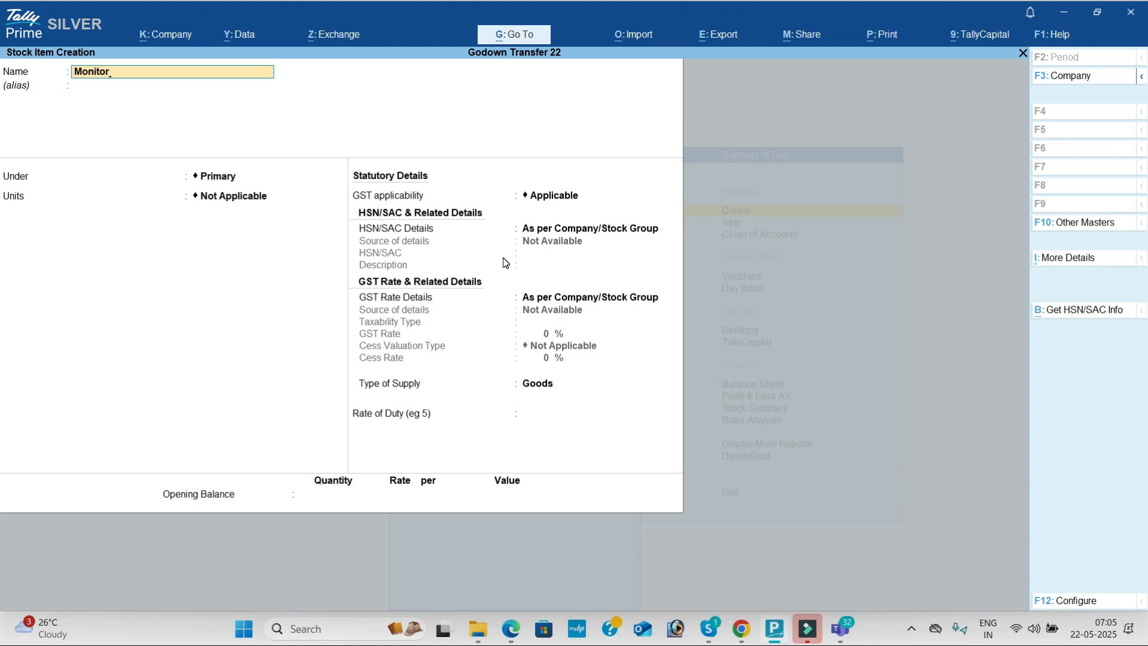
key(Return)
key(Return)
text(nos)
key(Return)
key(Return)
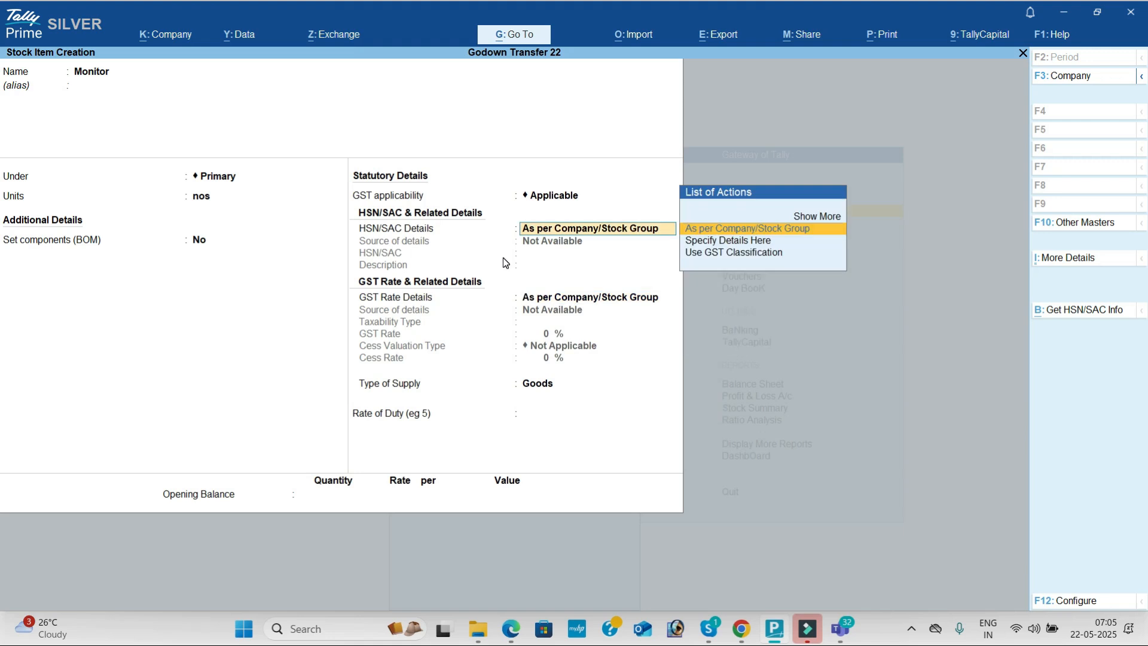
- Specify the HSN/SAC details for Monitor directly in the item, with code 84565
key(Down)
key(Return)
text(84565)
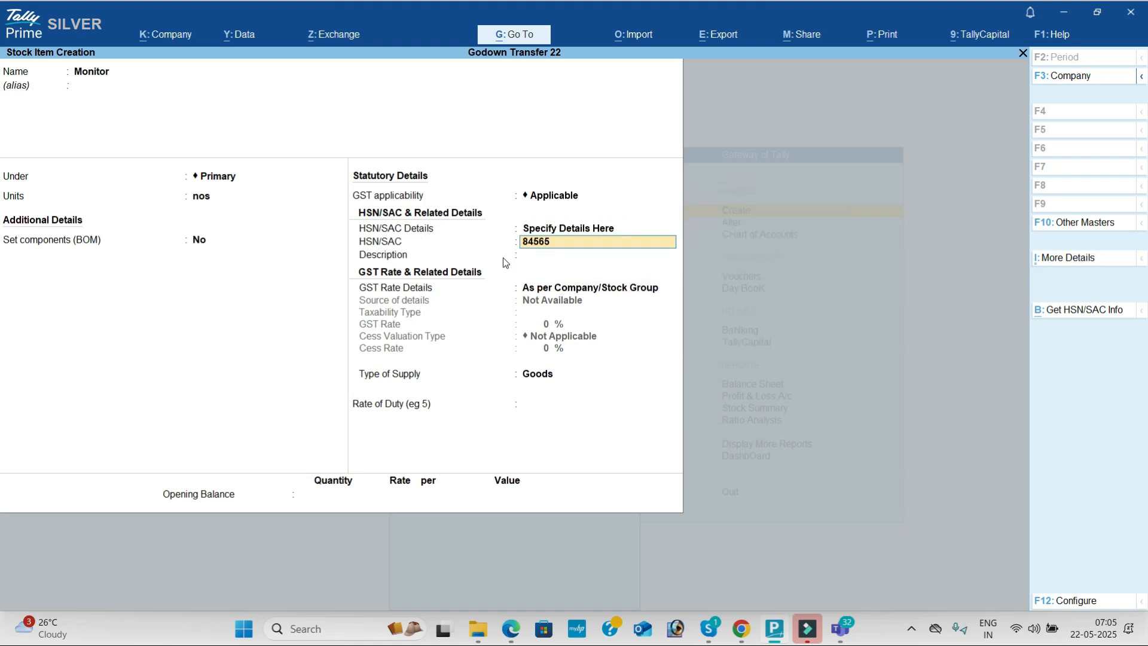
key(Return)
key(Return)
- Specify a GST rate of 18% for Monitor and save the stock item
key(Return)
key(Return)
text(18)
key(Return)
key(Return)
key(Return)
key(Return)
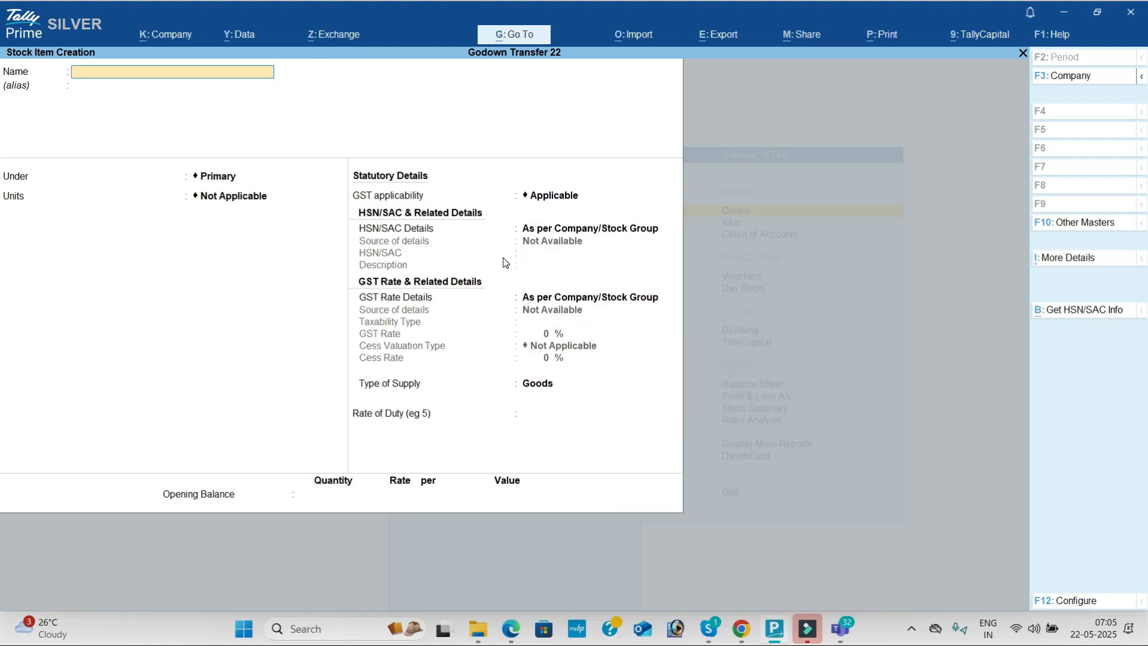
- Check the next item in the PDF and start a stock item named Processor Athlon with unit nos
key(alt+Tab)
key(alt+Tab)
text(Processor athlo)
key(Return)
key(Return)
key(Return)
key(Down)
key(Return)
key(Return)
- Specify the HSN/SAC details for Processor Athlon directly in the item, with code 65133
key(Down)
key(Return)
text(65133)
key(Return)
key(Return)
key(Return)
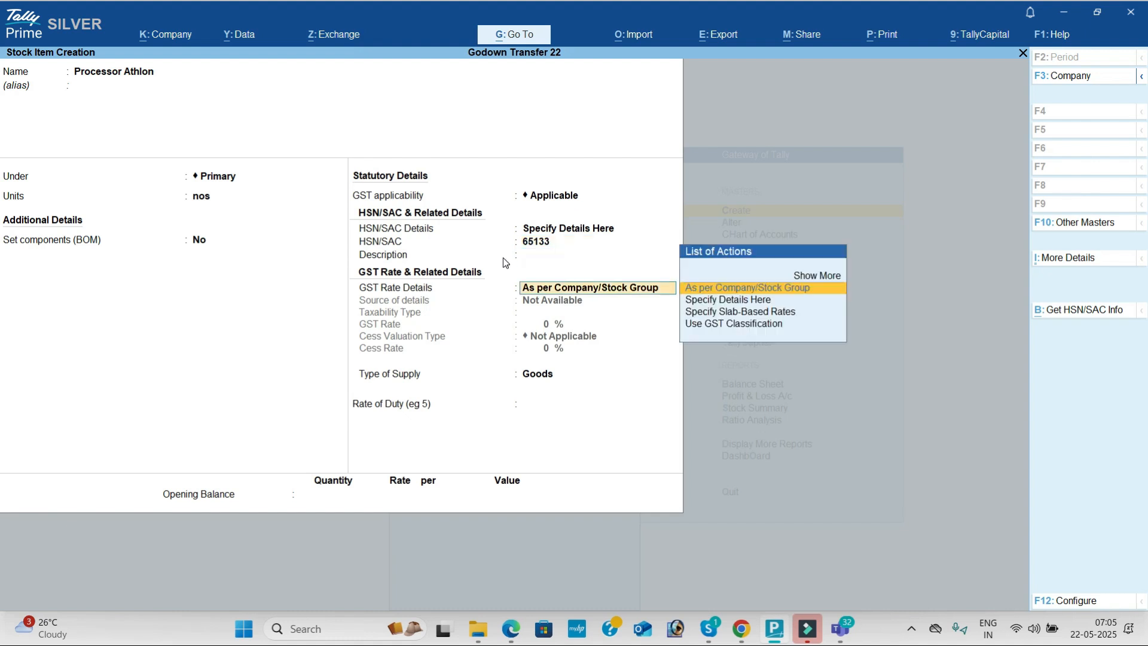
- Specify a GST rate of 18% directly in Processor Athlon and save the stock item
key(BackSpace)
key(Down)
key(Return)
text(18)
key(Return)
key(Return)
key(Return)
key(Return)
key(Return)
- Check the next item in the PDF and start a stock item named Processor P4 with unit nos
key(alt+Tab)
key(alt+Tab)
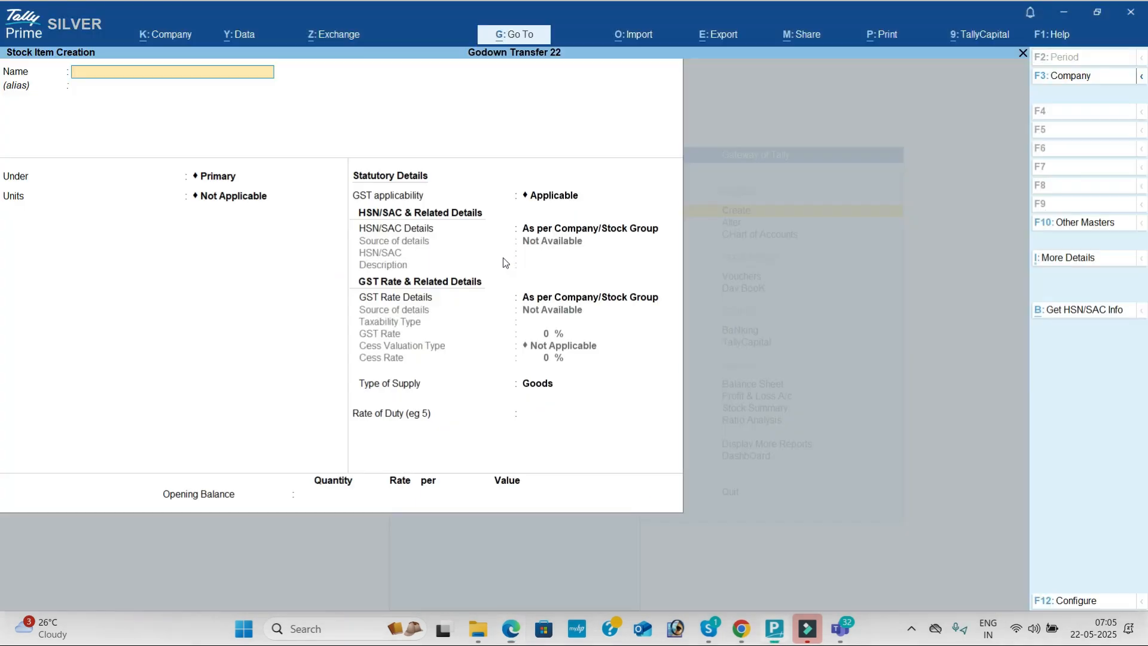
text(Processor P4)
key(Return)
key(Return)
text(nos)
key(Return)
- Specify the HSN/SAC details for Processor P4 directly in the item, with code 98455
key(Return)
key(Down)
key(Return)
text(98455)
key(Return)
key(Return)
- Specify a GST rate of 18% for Processor P4 and save the stock item
key(Down)
key(Return)
key(Return)
text(18)
key(Return)
key(Return)
key(Return)
key(Return)
key(Return)
- Check the next item in the PDF and start a stock item named Keyboard with unit nos
key(alt+Tab)
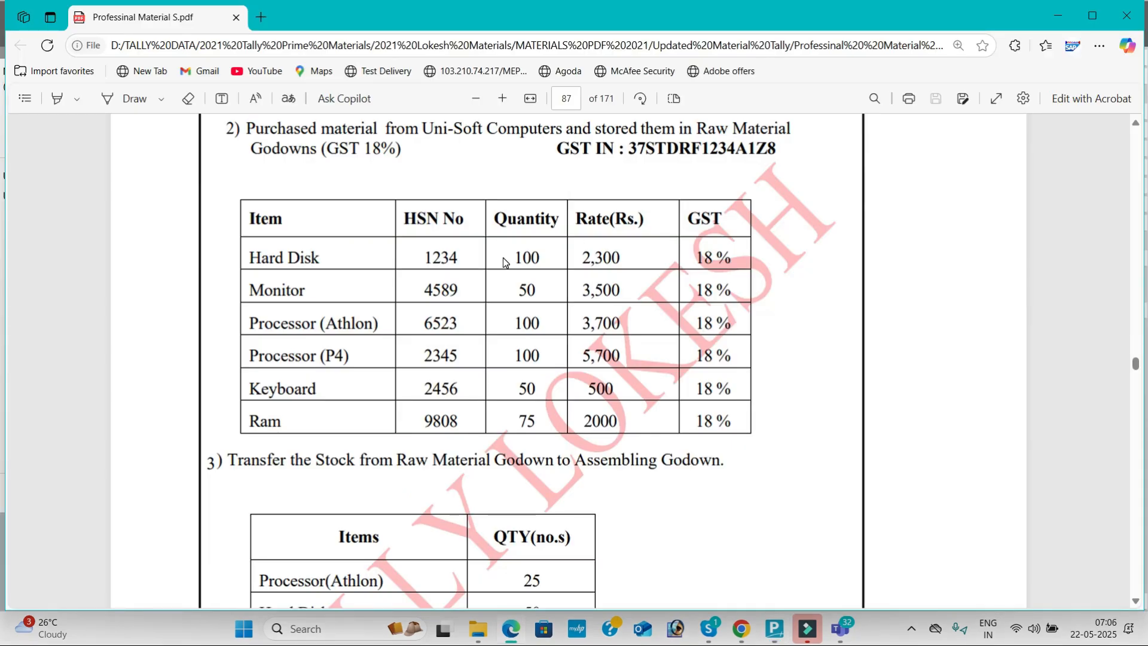
key(alt+Tab)
text(Keyboard)
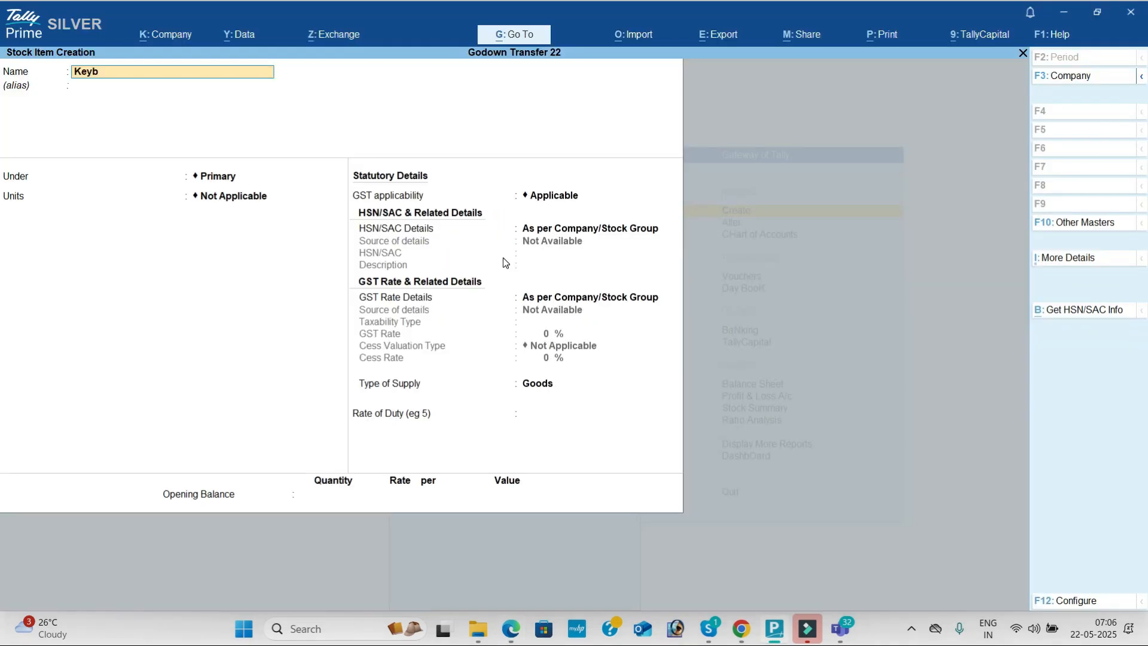
key(Return)
key(Return)
key(Return)
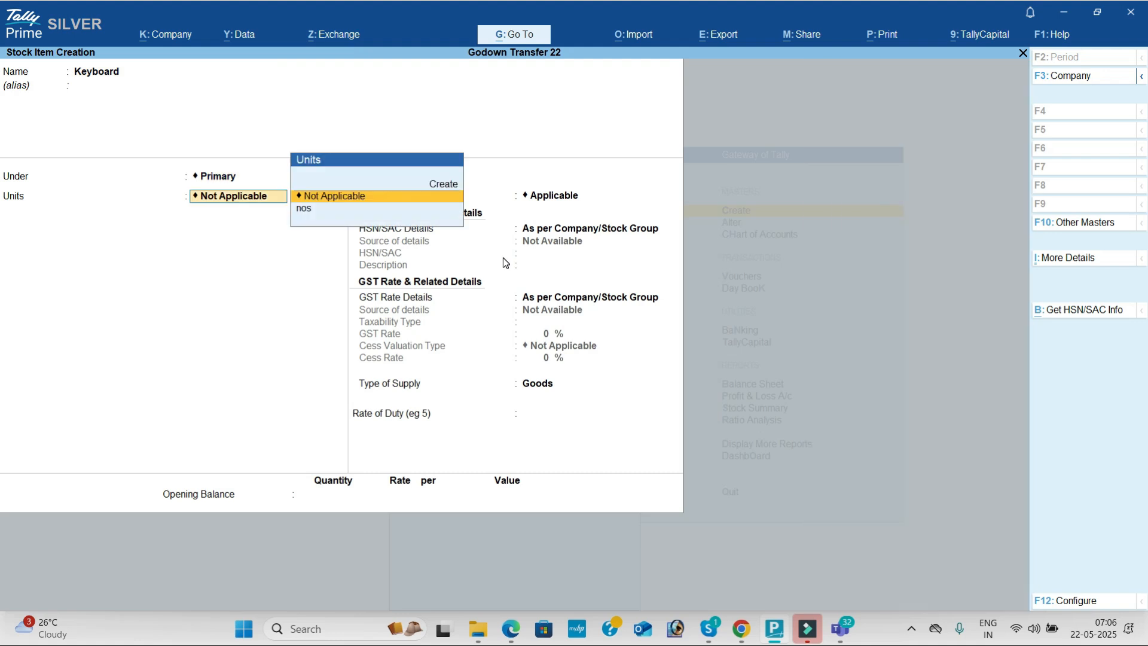
key(Down)
key(Return)
- Specify the HSN/SAC details for Keyboard directly in the item, with code 6884
key(Return)
key(Return)
key(Down)
key(Return)
text(6884)
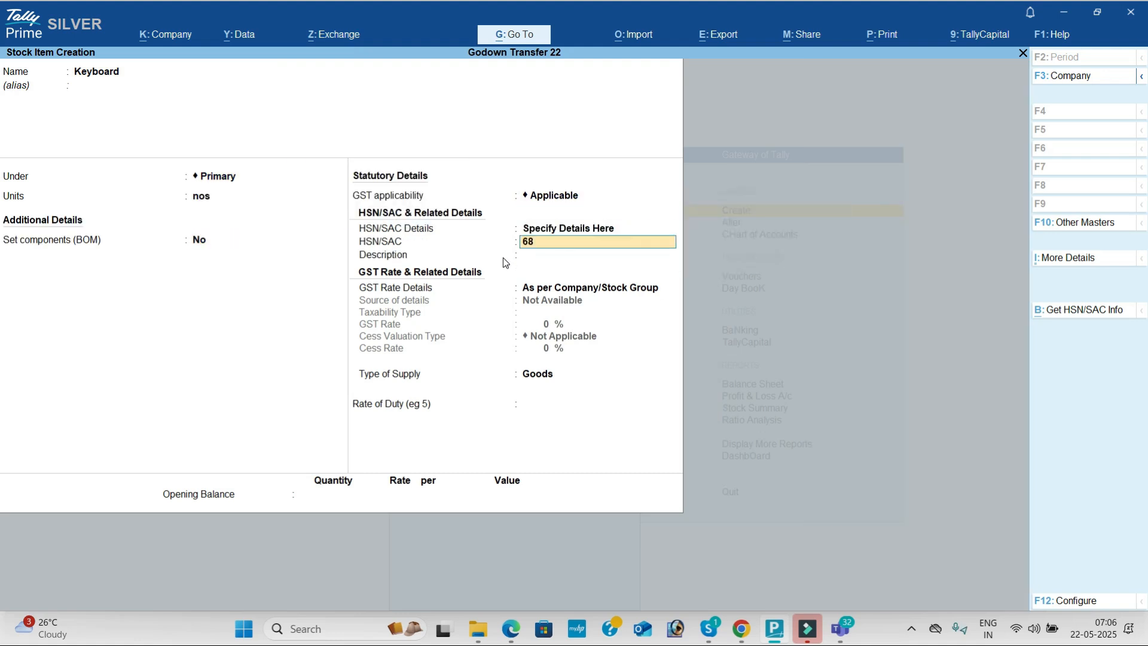
key(Return)
- Specify a GST rate of 18% for Keyboard and save the stock item
key(Return)
key(Down)
key(Return)
key(Return)
text(18)
key(Return)
key(Return)
key(Return)
key(Return)
key(Return)
key(y)
- Check the last item in the PDF table and start a stock item named Ram with unit nos
key(alt+Tab)
key(alt+Tab)
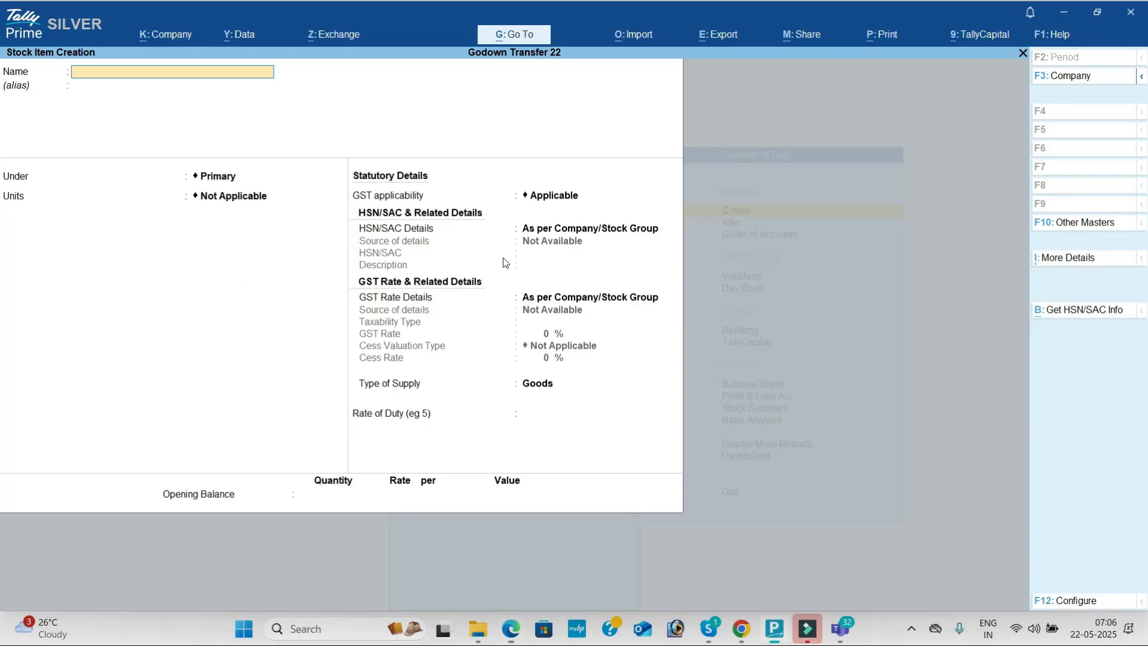
text(Ram)
key(Return)
key(Return)
text(nos)
key(Return)
- Specify the HSN/SAC details for Ram directly in the item, with code 6549
key(Return)
key(Return)
text(6549)
key(Return)
key(Return)
- Specify a GST rate of 18% for Ram and save the stock item
key(Return)
key(Return)
text(18)
key(Return)
key(Return)
key(Return)
key(Return)
key(Return)
key(Return)
- Quit stock item creation and start creating a godown master
key(Escape)
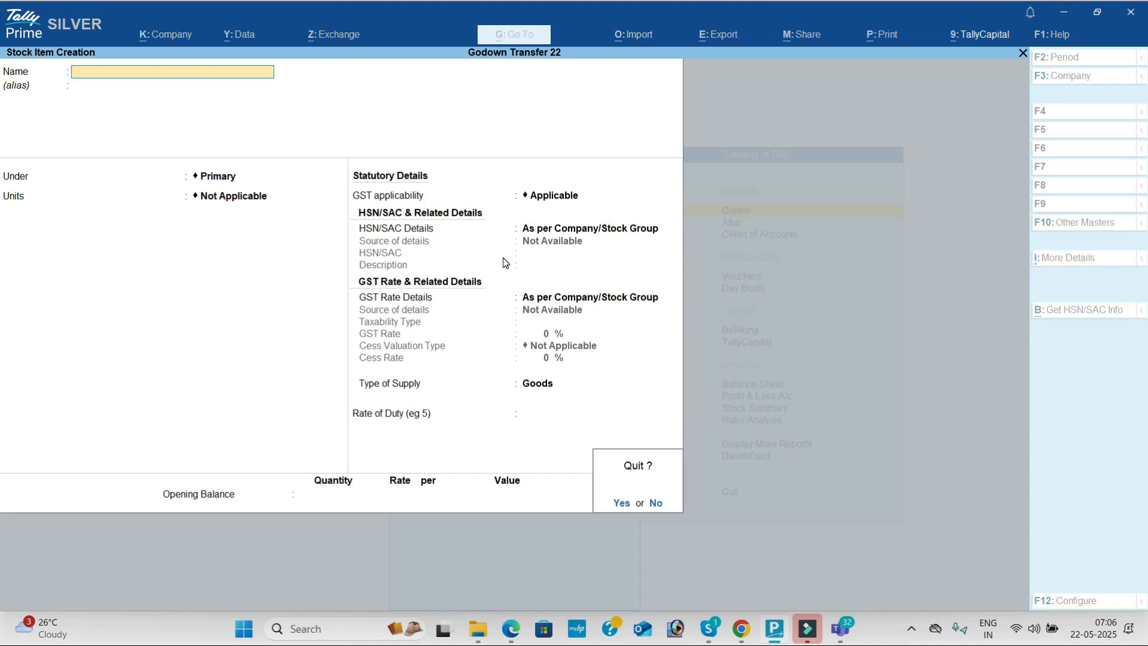
key(Return)
key(Down)
key(Down)
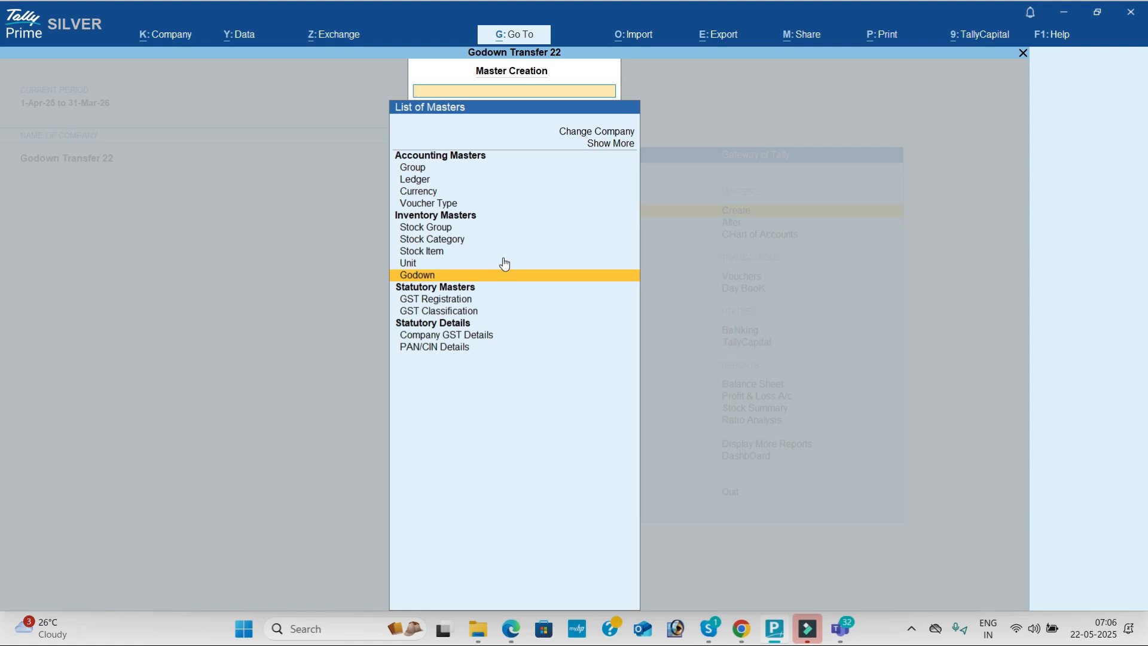
key(Return)
key(Return)
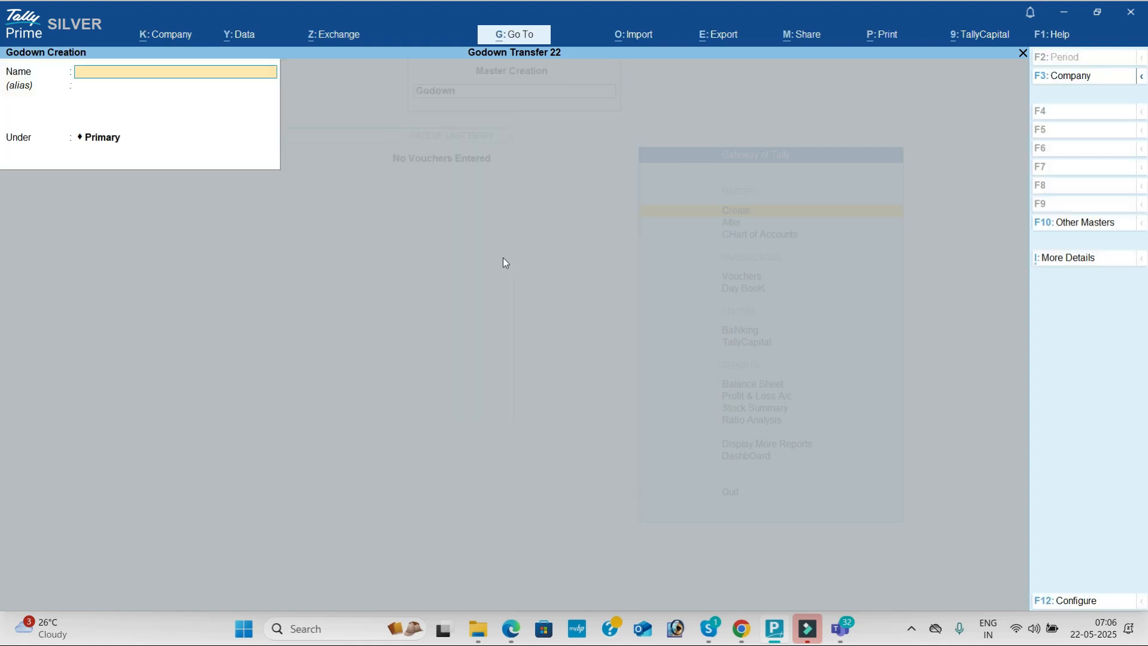
- Check the godown names in the PDF exercise and create a godown named Raw Material under Primary
key(alt+Tab)
scroll(505, 263, up, 3)
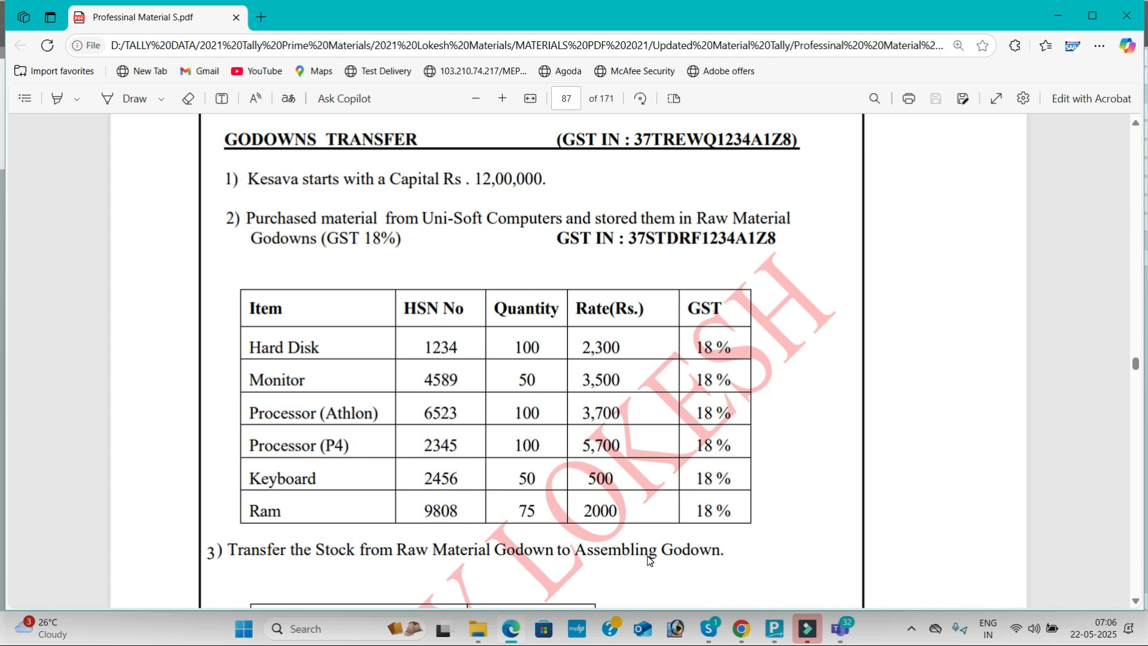
key(alt+Tab)
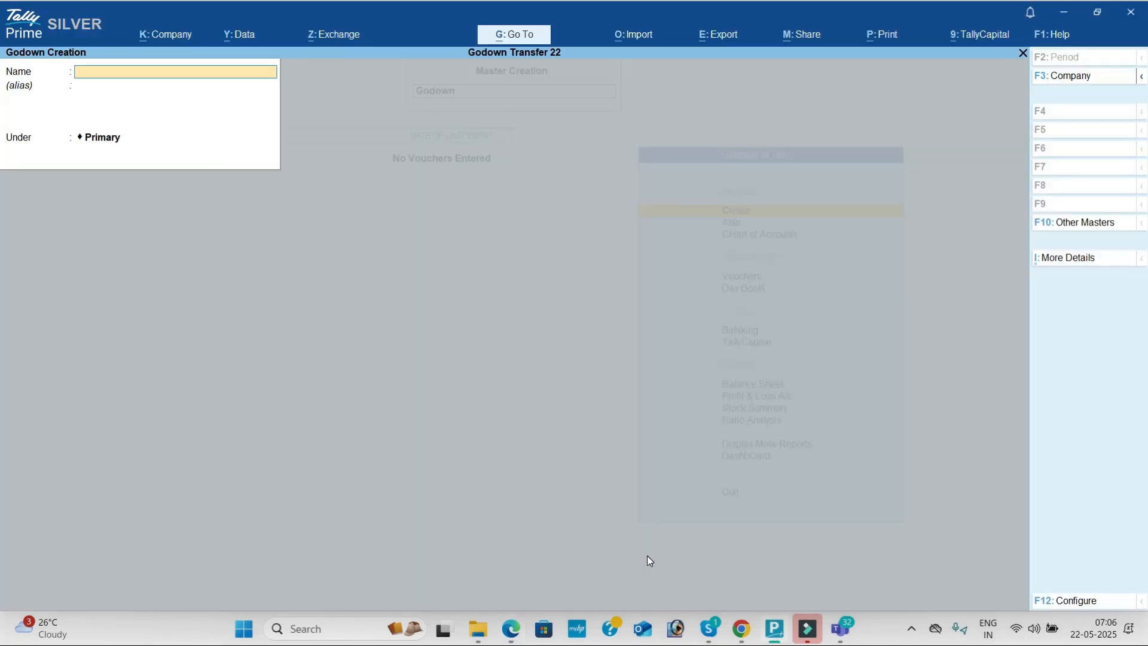
text(Raw Materila)
key(BackSpace)
key(Return)
key(Return)
- Create a second godown named Assembling Godown under Primary
text(Assembling Godow)
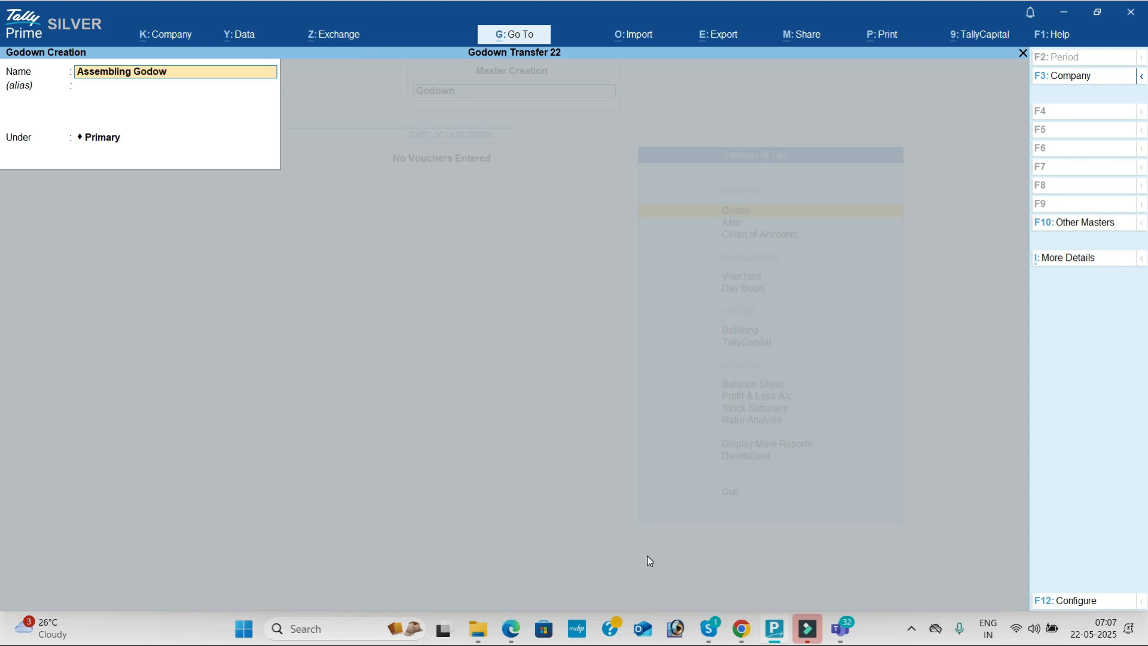
text(n)
key(Return)
key(Return)
key(Return)
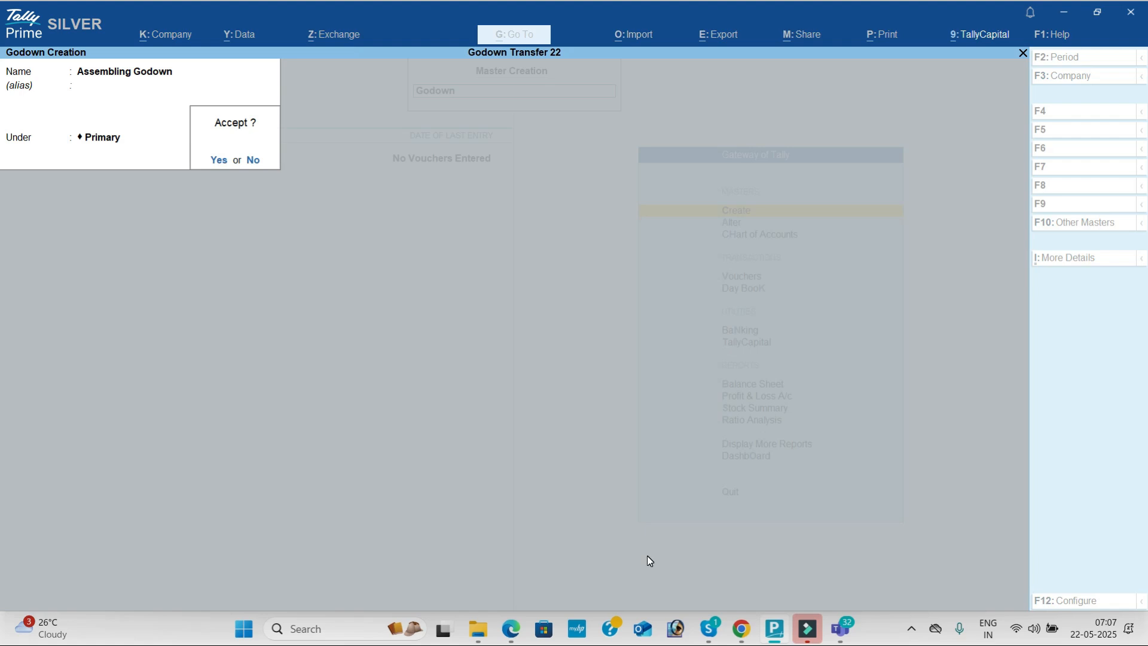
key(Return)
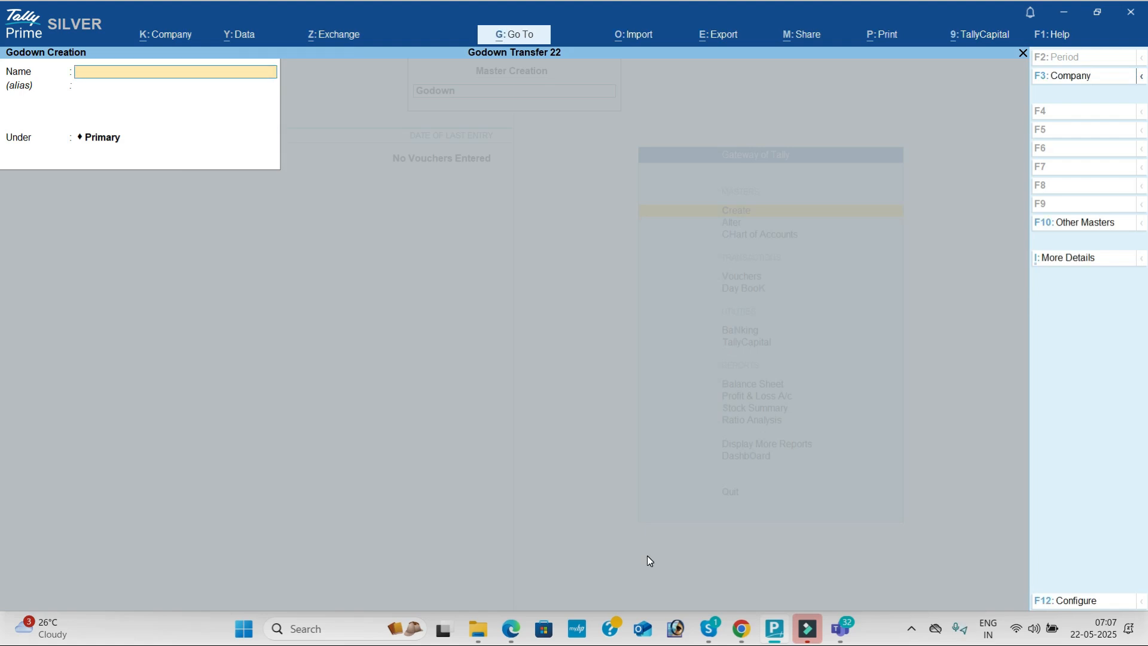
- Leave master creation and open accounting voucher entry
key(Escape)
key(Return)
key(Escape)
key(Down)
key(Down)
key(Down)
key(Return)
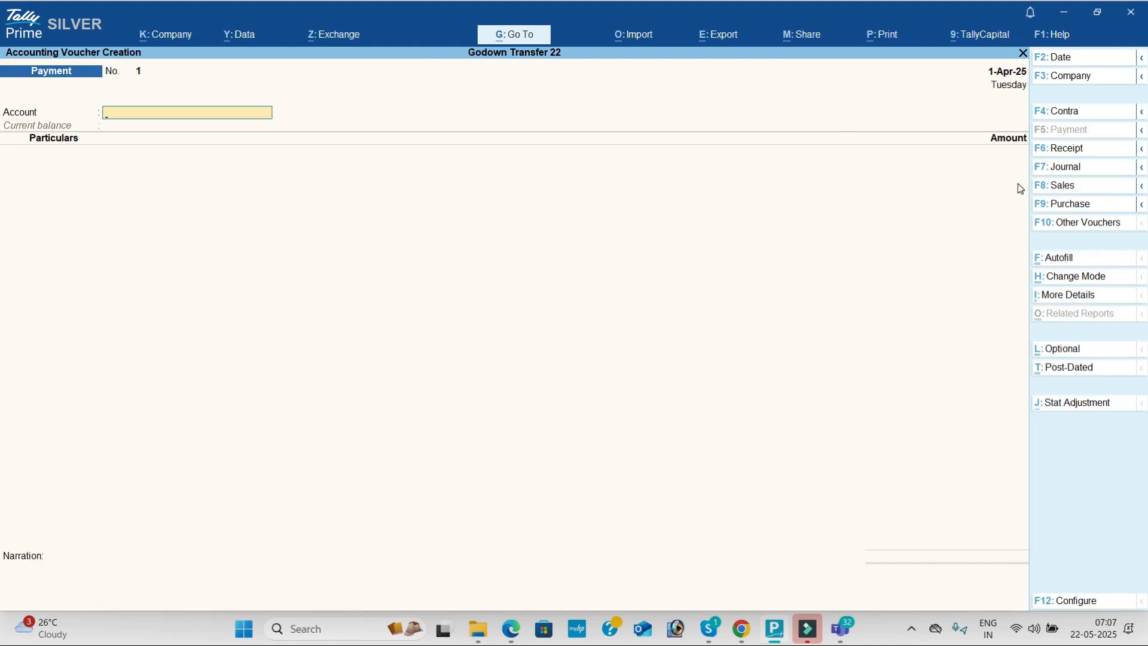
- Change the payment voucher's entry mode to Double Entry
click(1077, 275)
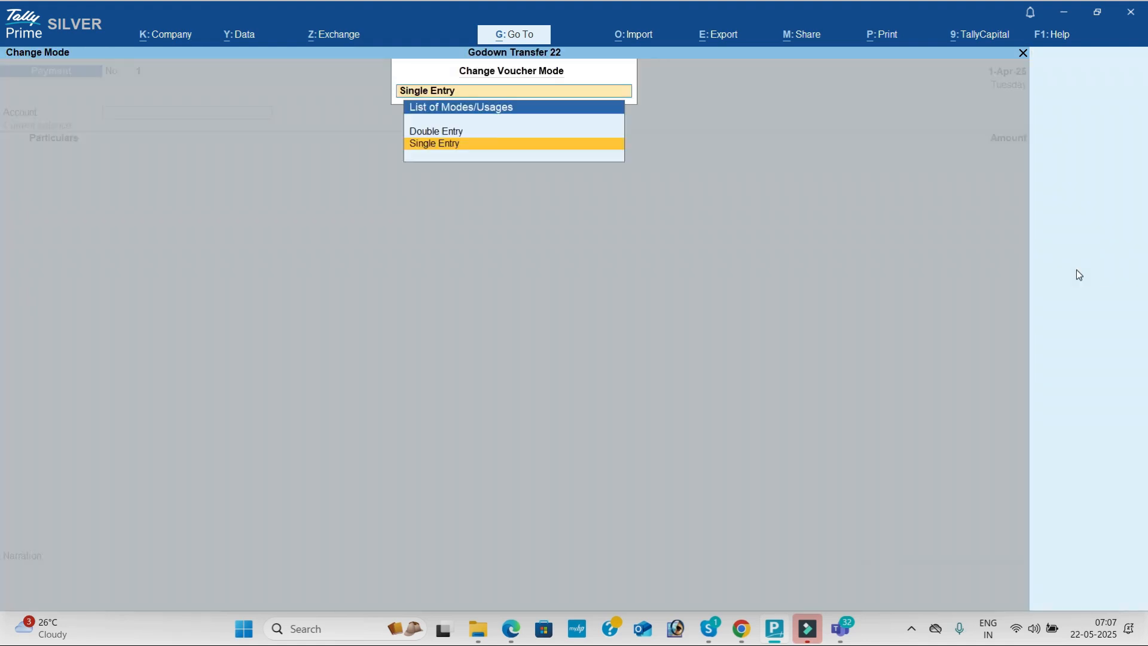
key(Up)
key(Return)
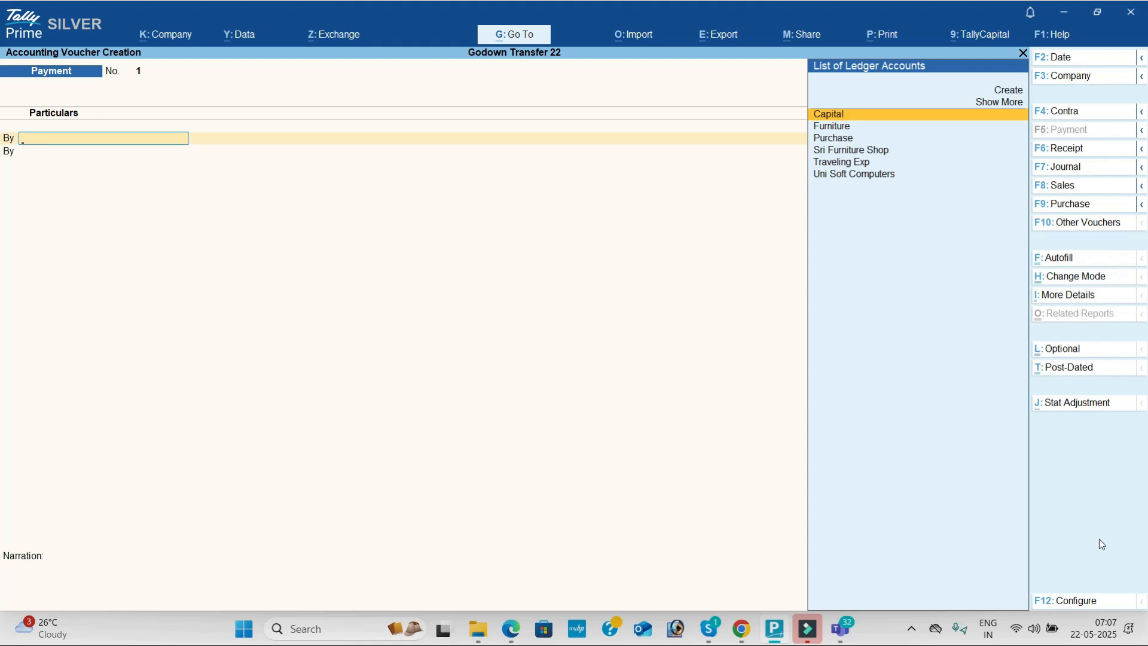
- Configure voucher entry to use Cr/Dr instead of To/By and save the configuration
click(1086, 600)
key(y)
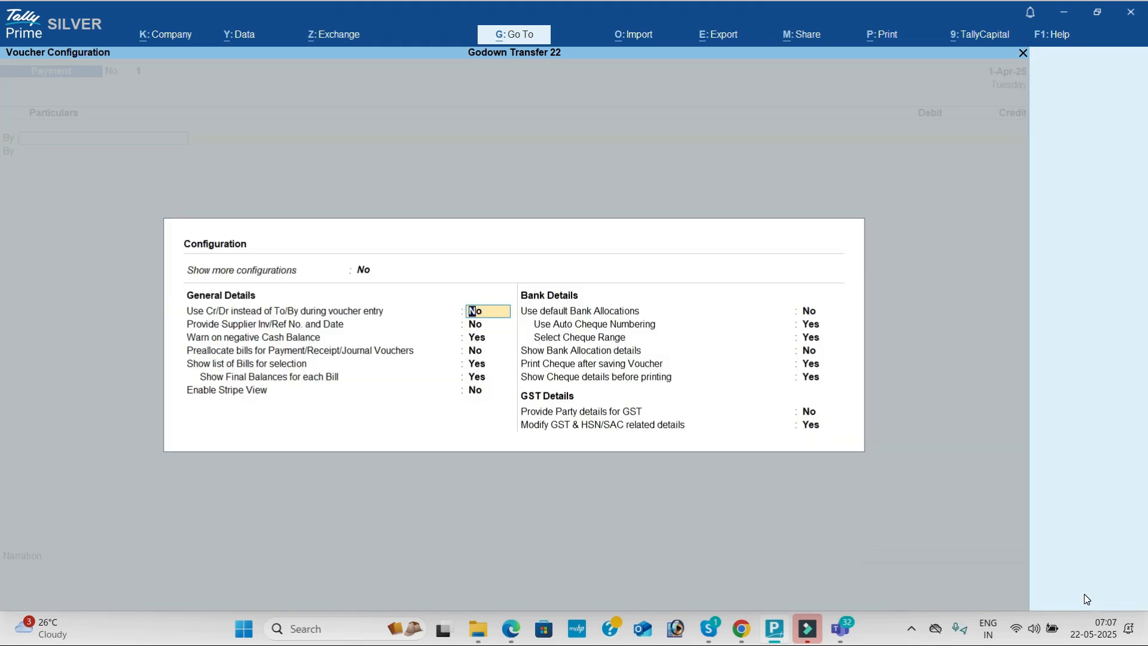
key(Return)
key(ctrl+a)
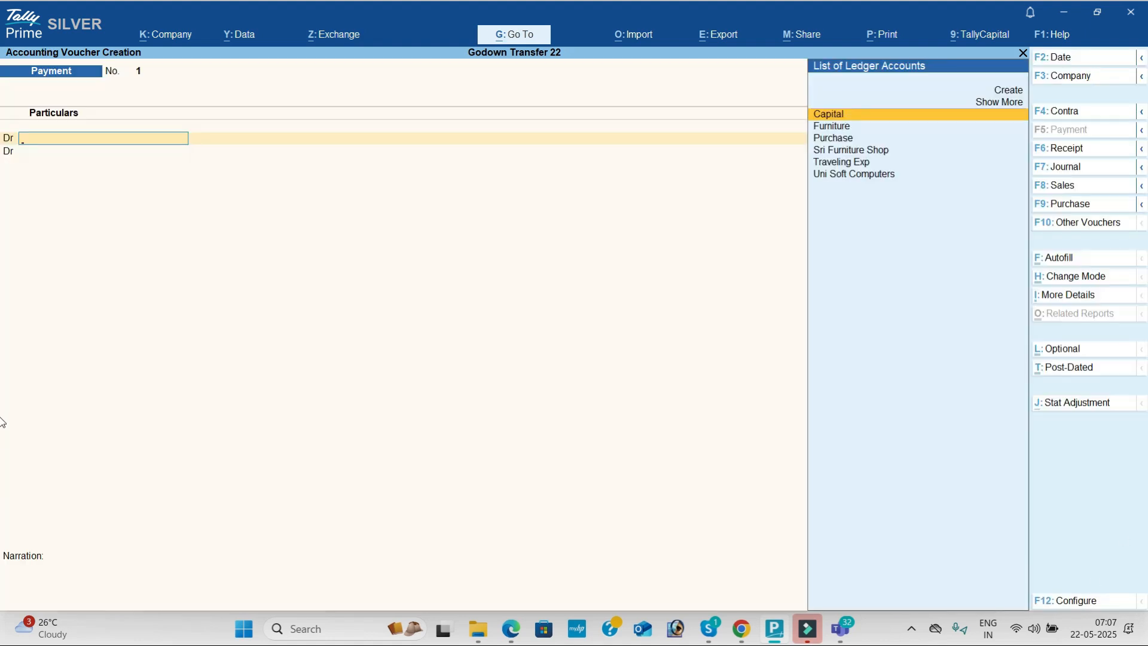
- Start a receipt voucher crediting Capital with the 1200000 stated in the PDF exercise
click(1083, 149)
key(Return)
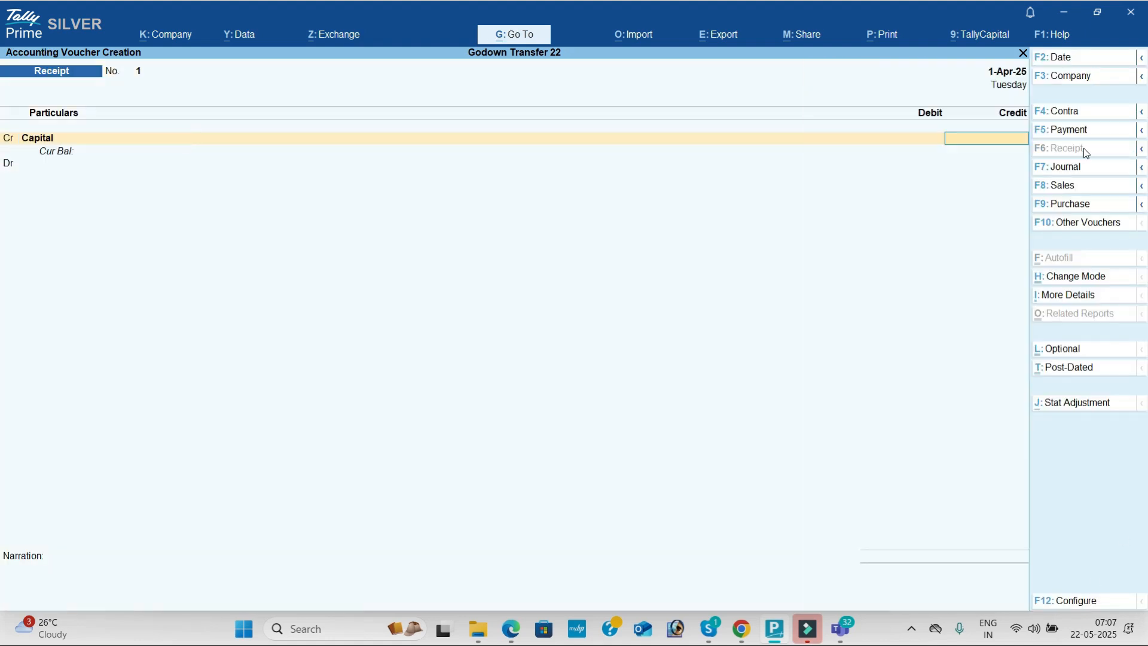
key(alt+Tab)
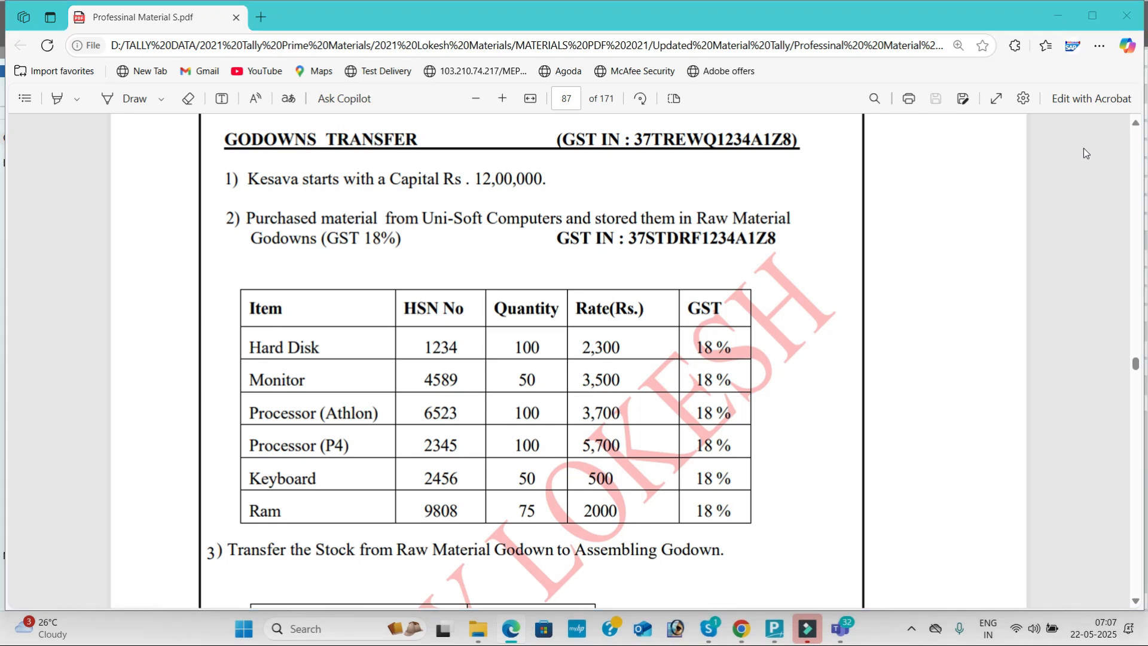
key(alt+Tab)
text(1200000)
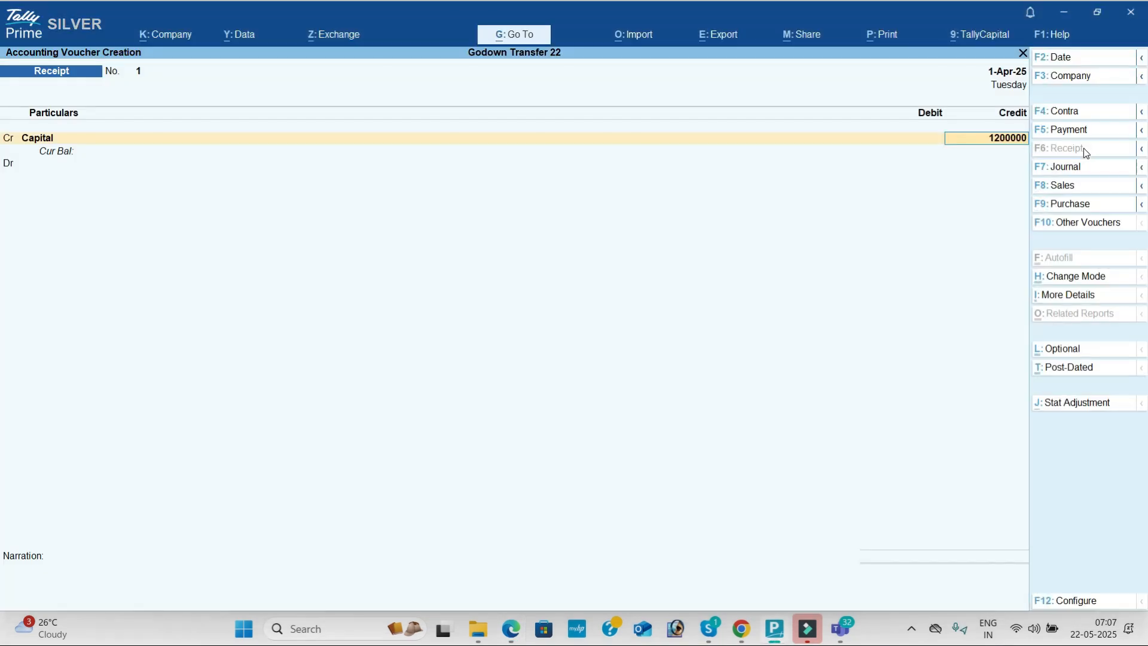
- Debit Cash for the full receipt amount of 12,00,000 and save the receipt voucher
key(Return)
key(Down)
key(Return)
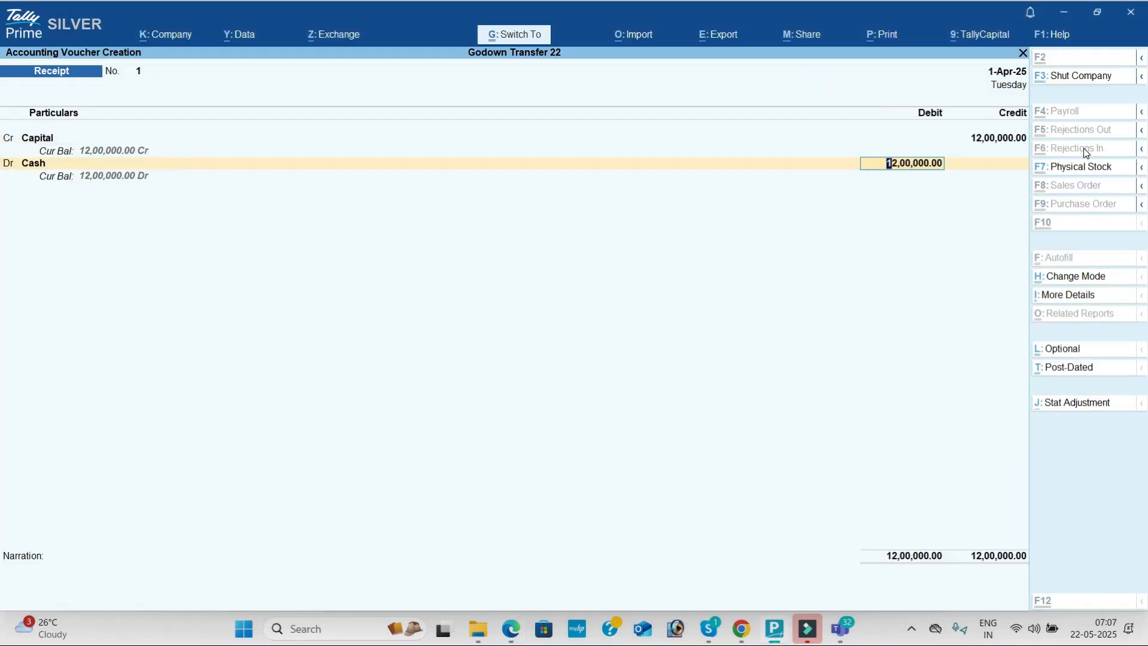
key(ctrl+a)
- Start a purchase voucher with Uni Soft Computers as the party account
click(1078, 206)
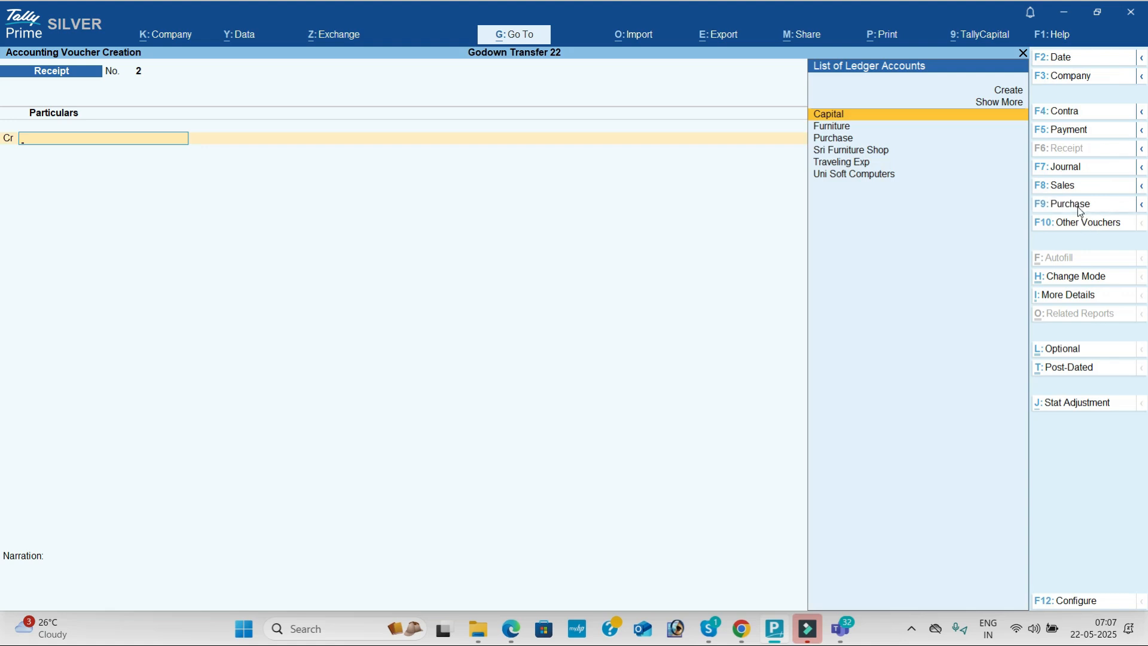
key(Return)
key(Down)
key(Down)
key(Down)
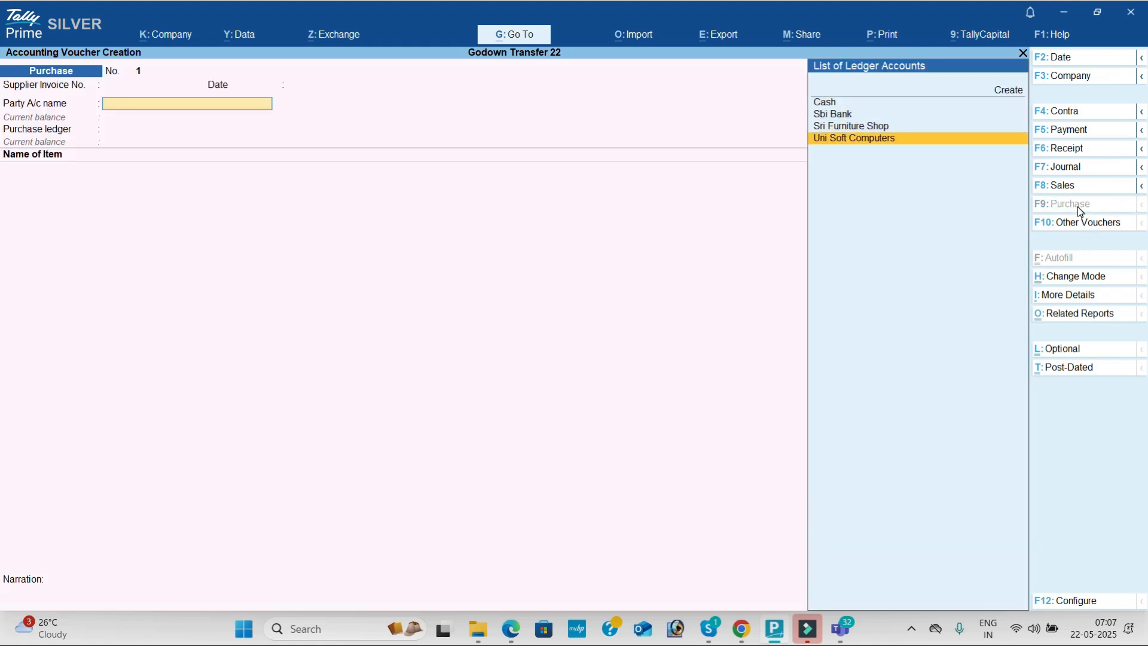
key(Return)
- Accept the supplier's prefilled party details and choose Purchase as the purchase ledger
key(Return)
key(Return)
key(Return)
key(Return)
key(Return)
key(Return)
key(Return)
key(Return)
key(Return)
key(Return)
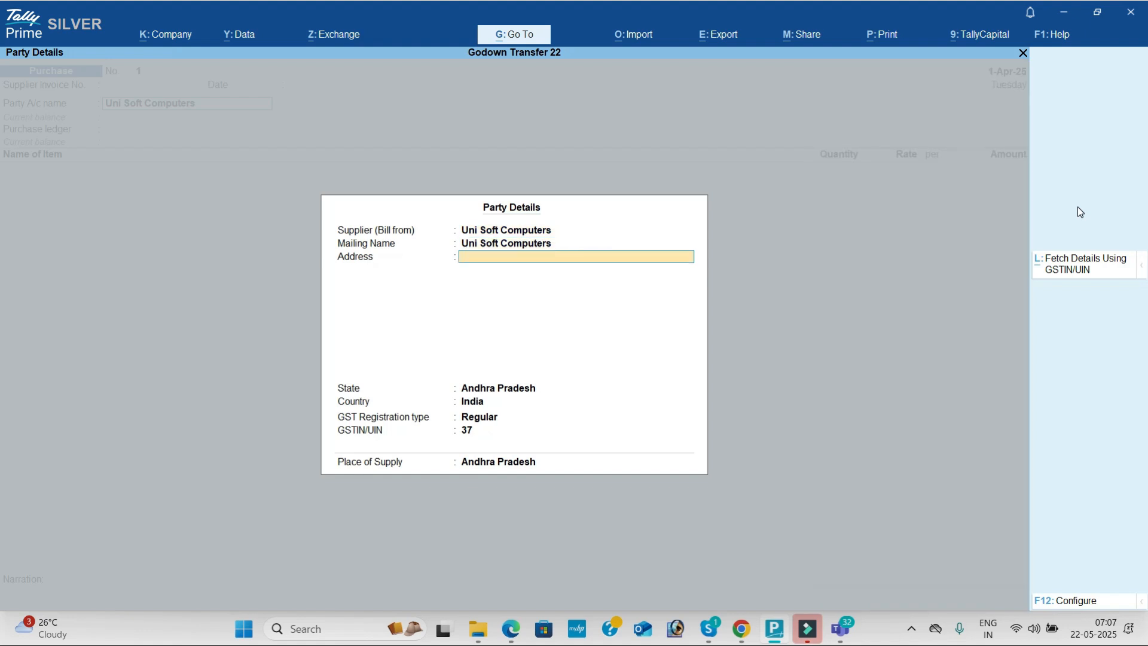
key(Return)
key(Return)
key(Return)
key(Return)
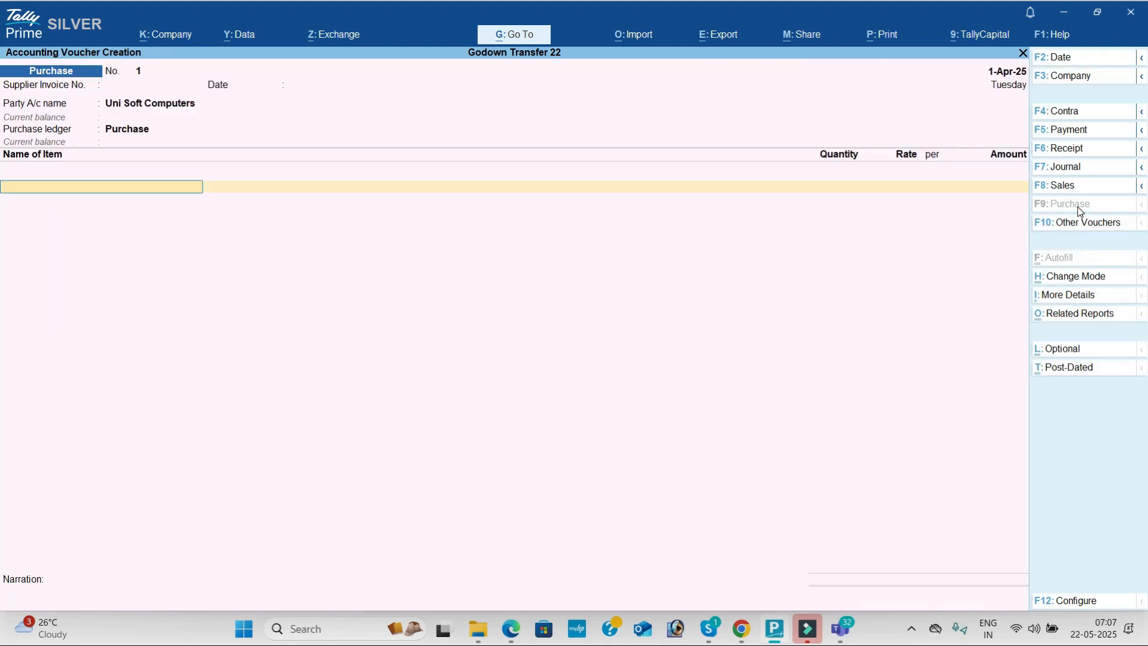
- Check the purchased items in the PDF, add Hard Disk to the voucher and allocate it to the Raw Material godown
key(alt+Tab)
key(alt+Tab)
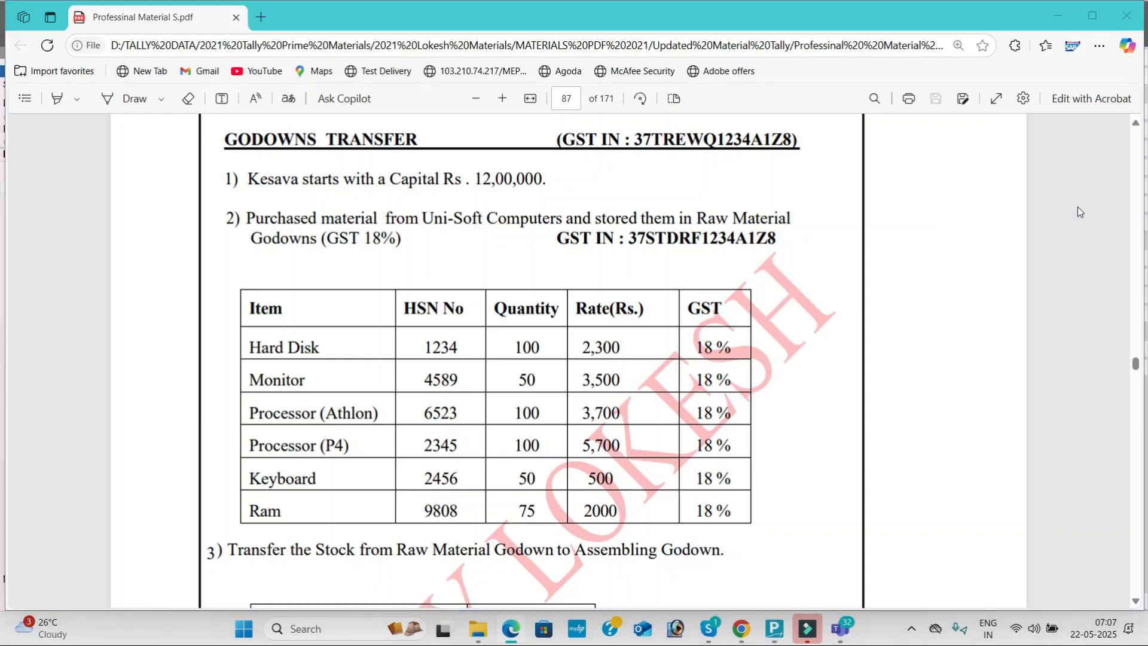
text(H)
key(Return)
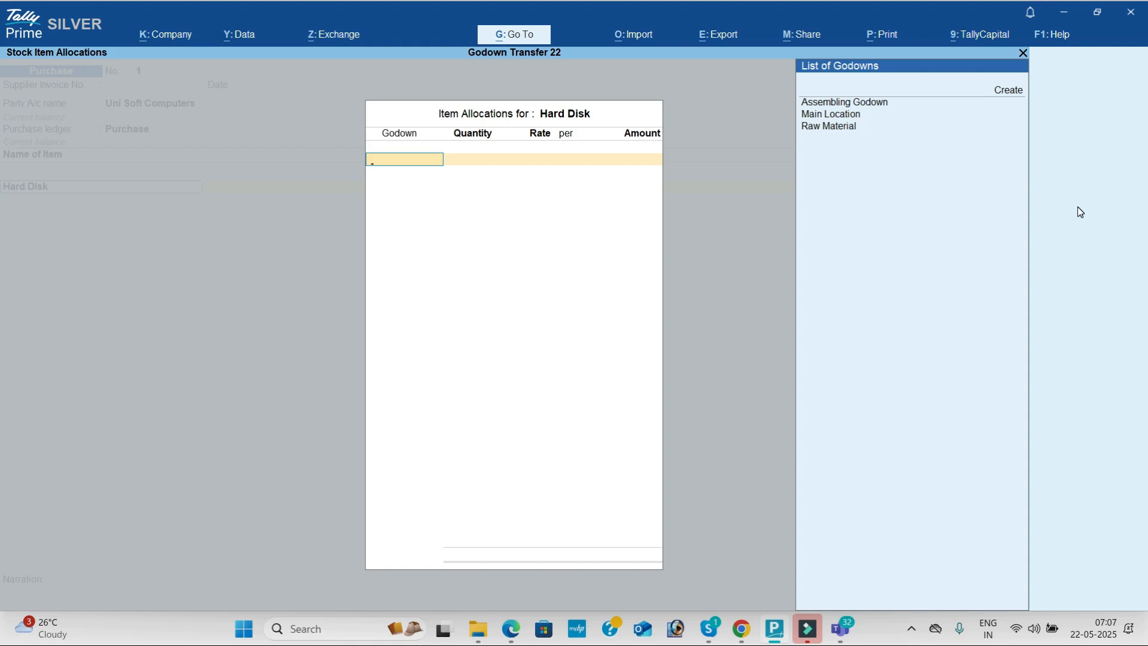
key(Down)
key(Down)
key(Return)
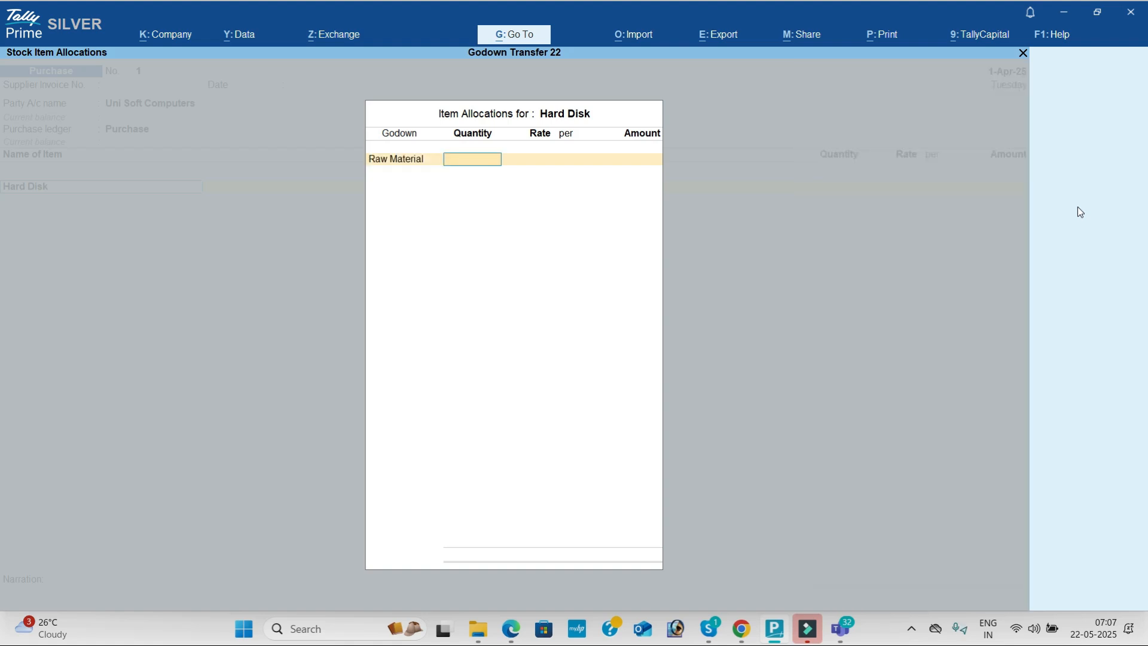
- Check the Hard Disk figures in the PDF and enter a quantity of 100 nos at a rate of 2,300
key(alt+Tab)
key(alt+Tab)
text(100)
key(Return)
text(2,300)
key(Return)
key(Return)
key(Return)
key(Return)
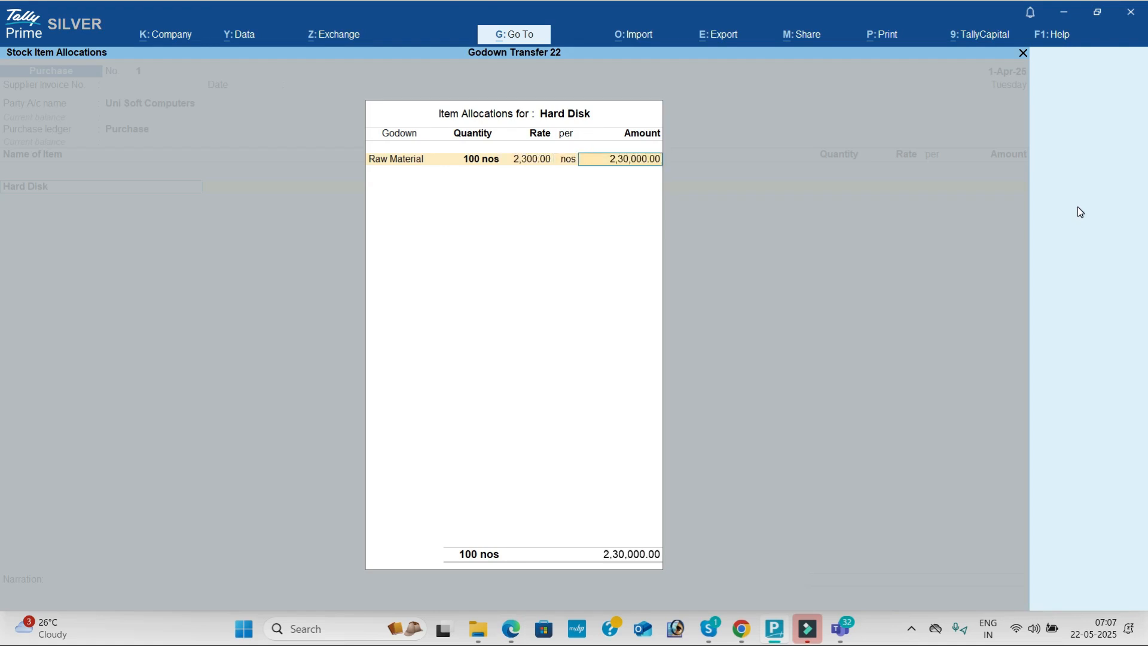
key(Return)
key(Return)
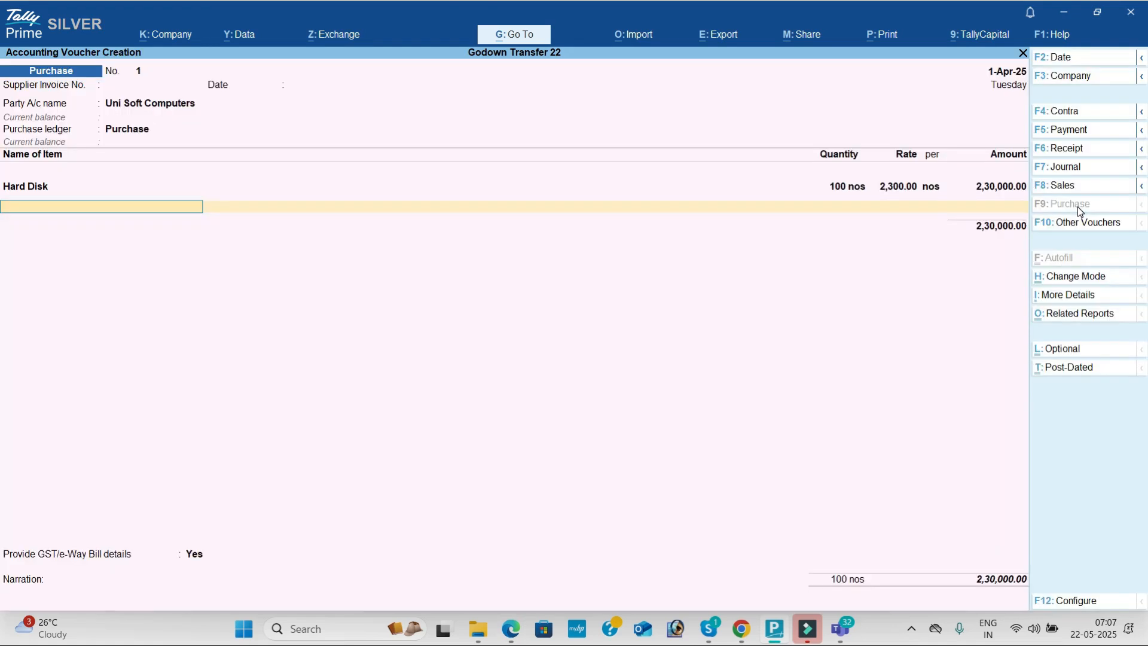
- Check the next purchased item in the PDF, add Monitor to the voucher and allocate it to the Raw Material godown
key(alt+Tab)
key(alt+Tab)
text(Mo)
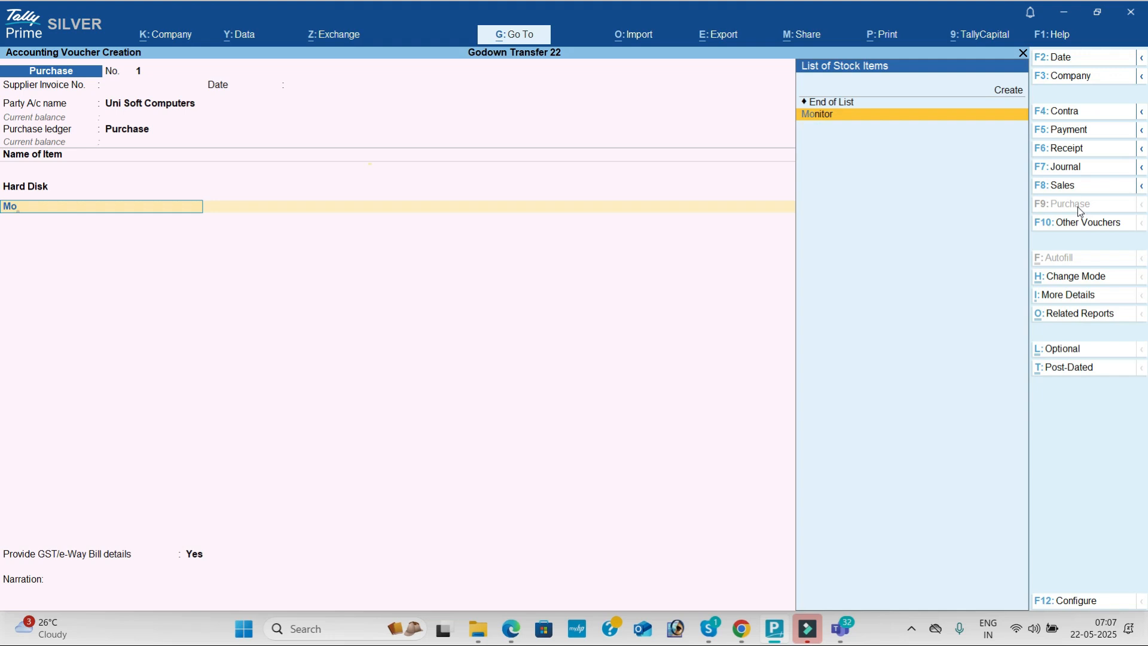
key(Return)
key(Down)
key(Down)
key(Return)
- Check the Monitor figures in the PDF, enter 50 nos at a rate of 3,500, and accept its GST details
key(alt+Tab)
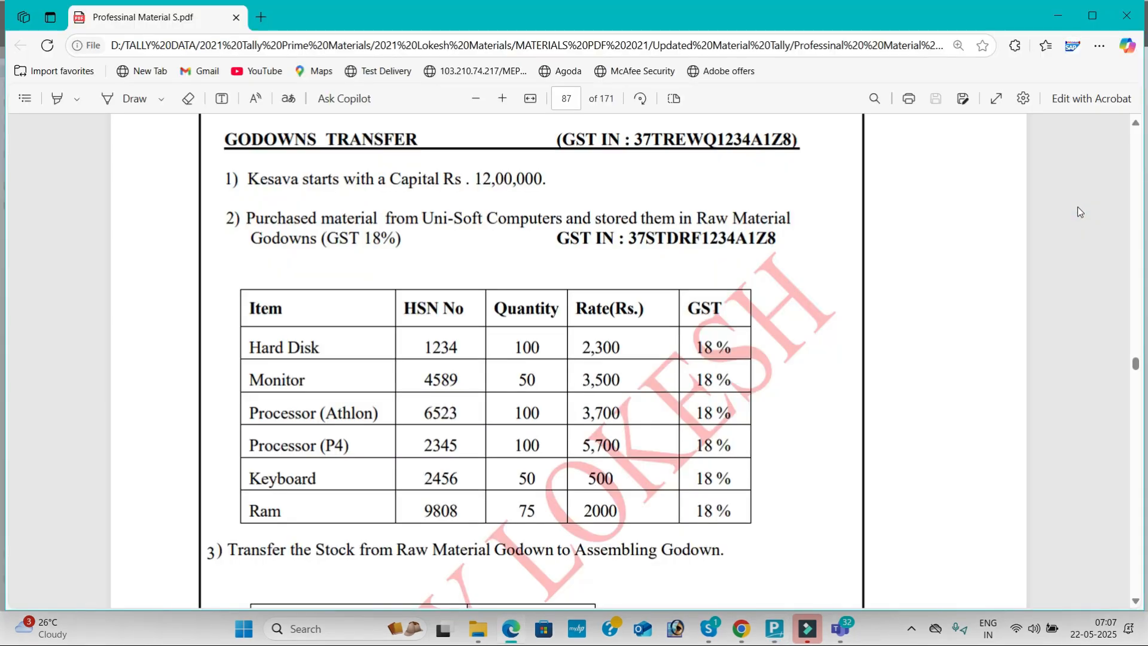
key(alt+Tab)
text(50)
key(Return)
text(3500)
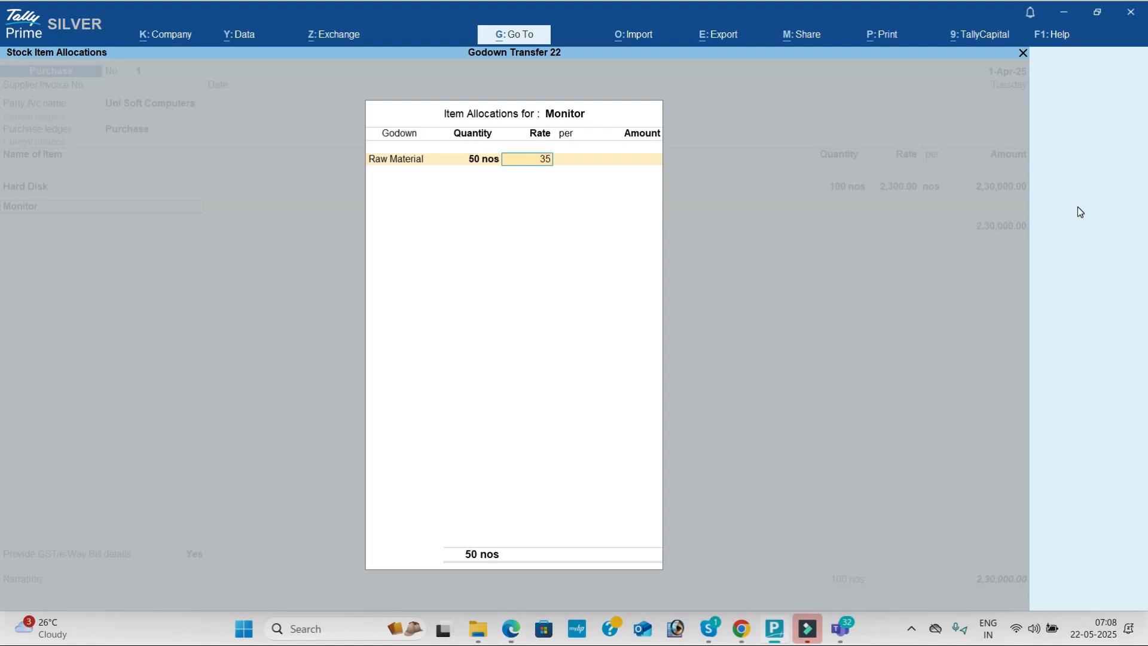
key(Return)
key(Return)
key(Return)
key(Return)
key(Return)
key(Return)
key(Return)
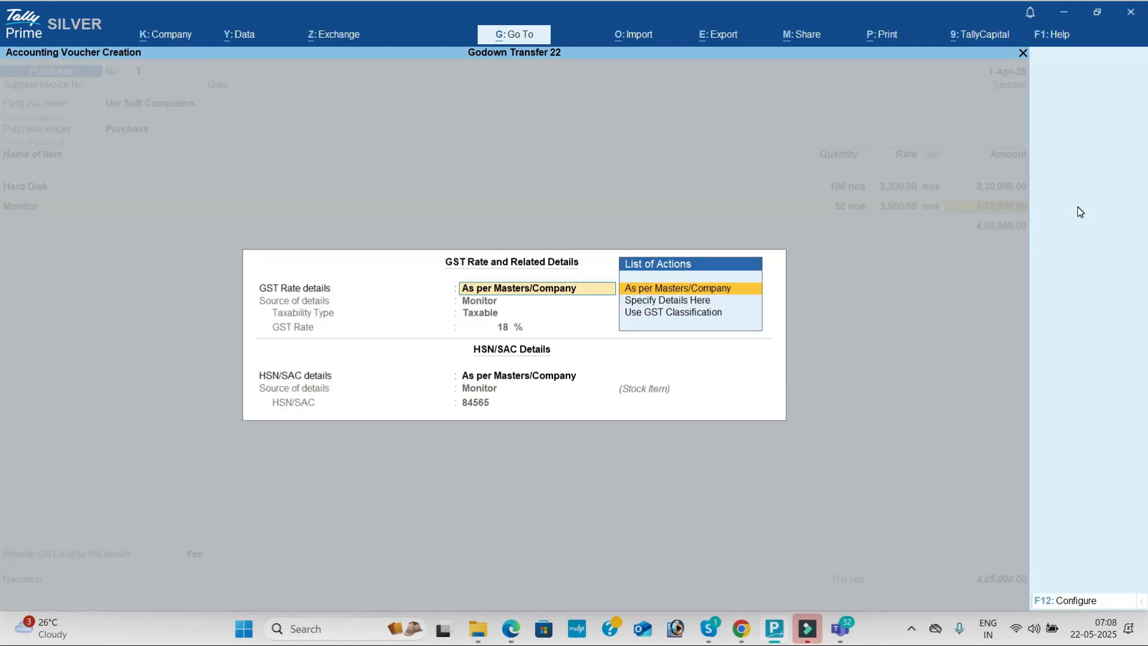
- Check the next item in the PDF, add Processor Athlon and allocate it to the Raw Material godown
key(alt+Tab)
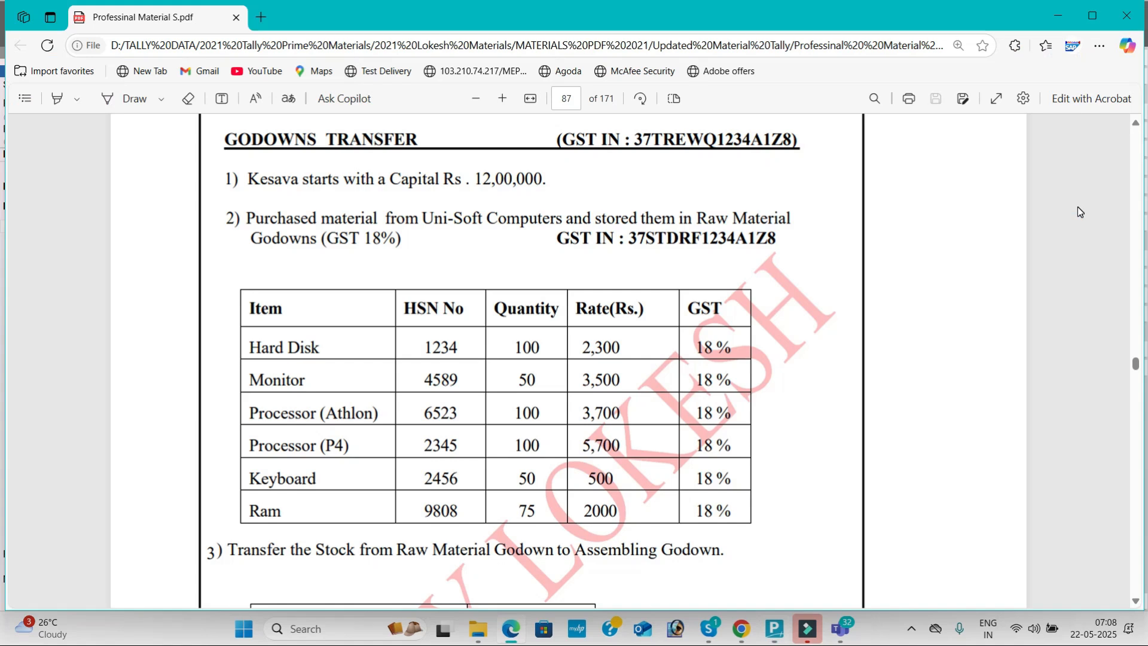
key(alt+Tab)
text(P)
key(Return)
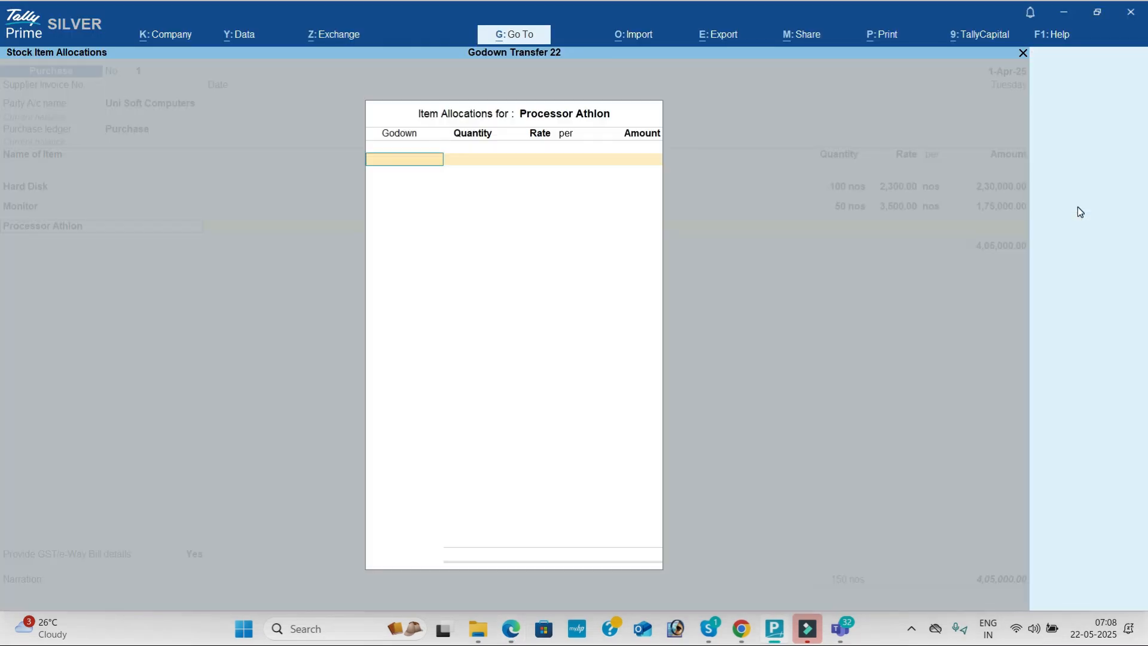
key(Down)
key(Down)
key(Return)
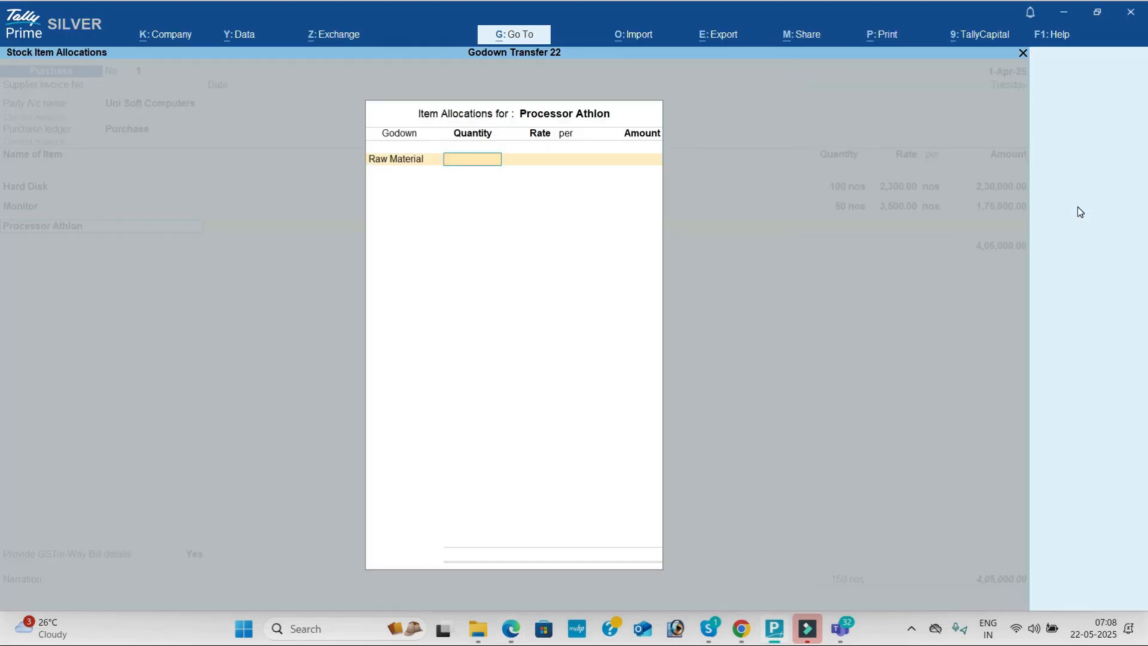
- Look up the Processor Athlon figures in the PDF, enter 100 nos at a rate of 3,700, and accept the item's details
key(alt+Tab)
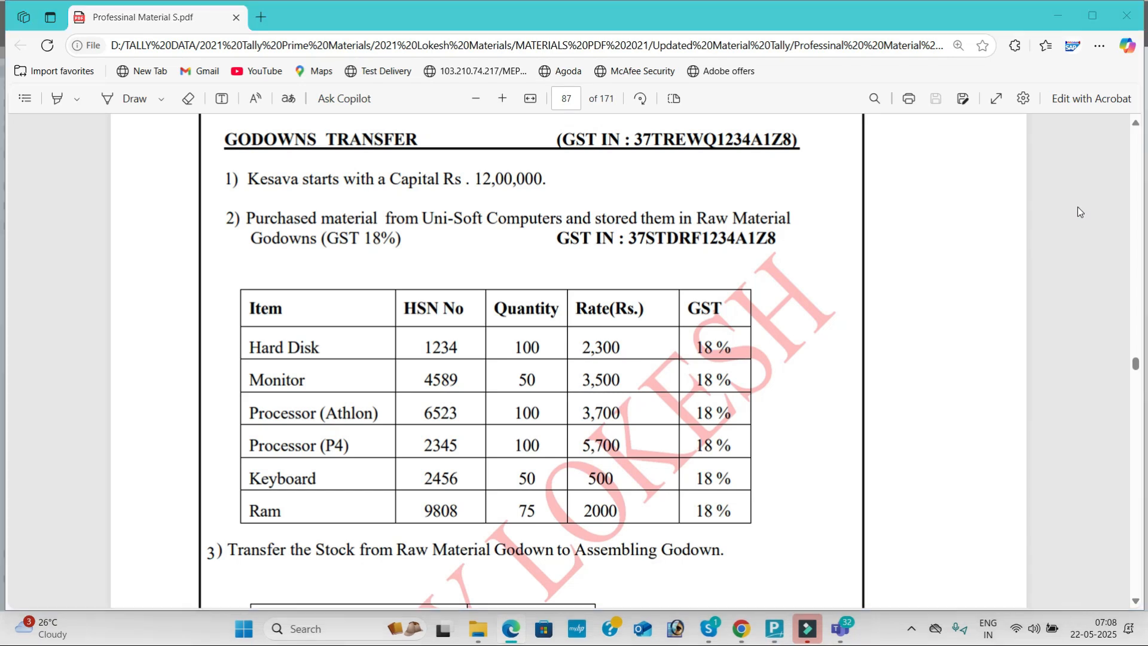
key(alt+Tab)
text(100)
key(Return)
key(alt+Tab)
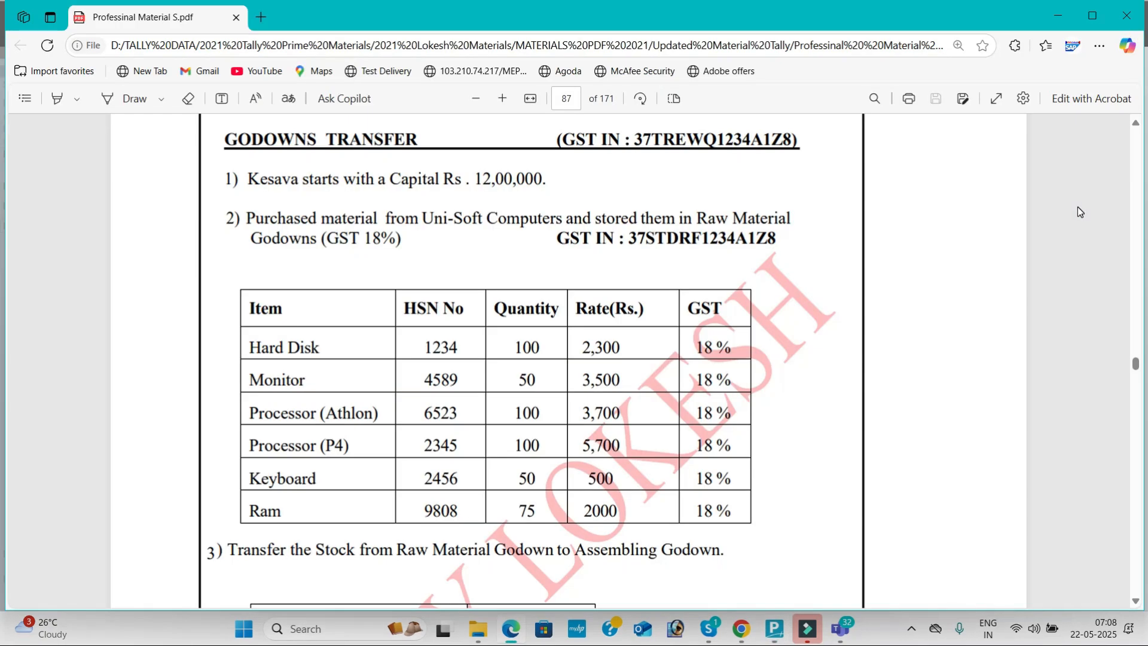
key(alt+Tab)
text(3700)
key(Return)
key(Return)
key(Return)
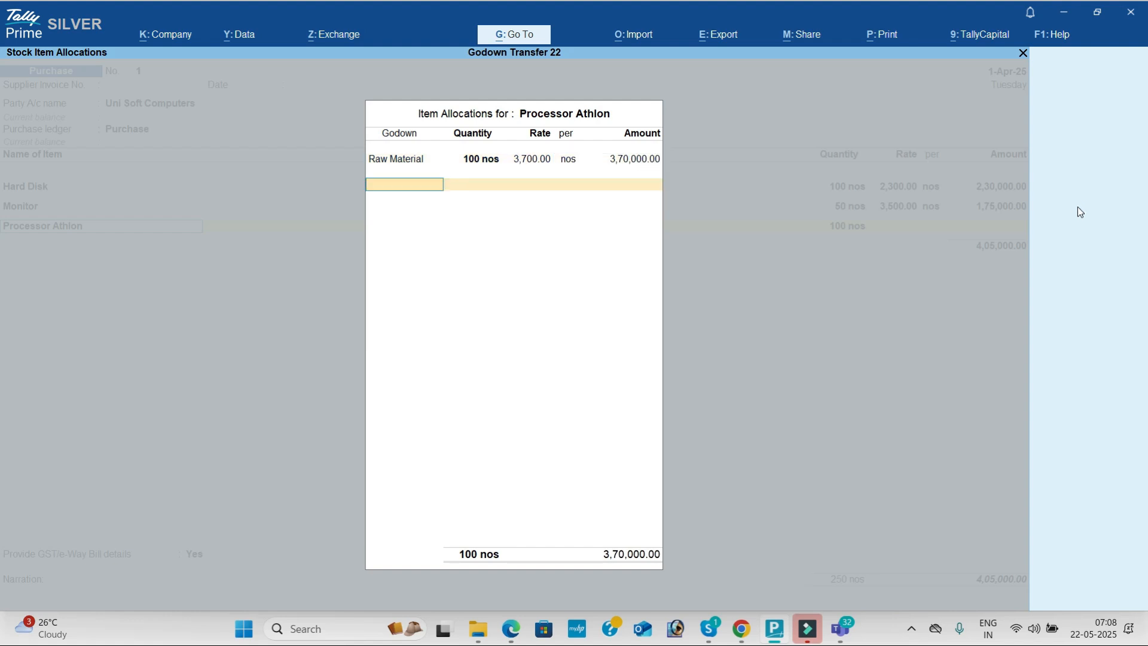
key(Return)
key(Return)
key(Return)
key(Return)
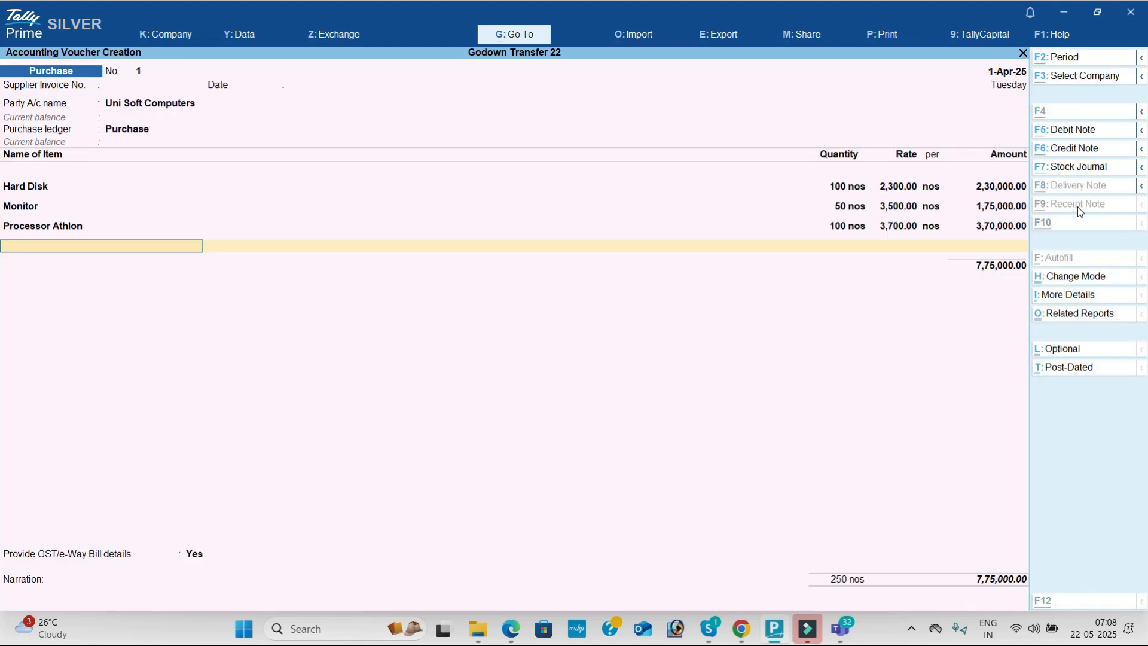
- Check the next item in the PDF, add Processor P4 and allocate it to the Raw Material godown
key(alt+Tab)
key(alt+Tab)
text(P)
key(Down)
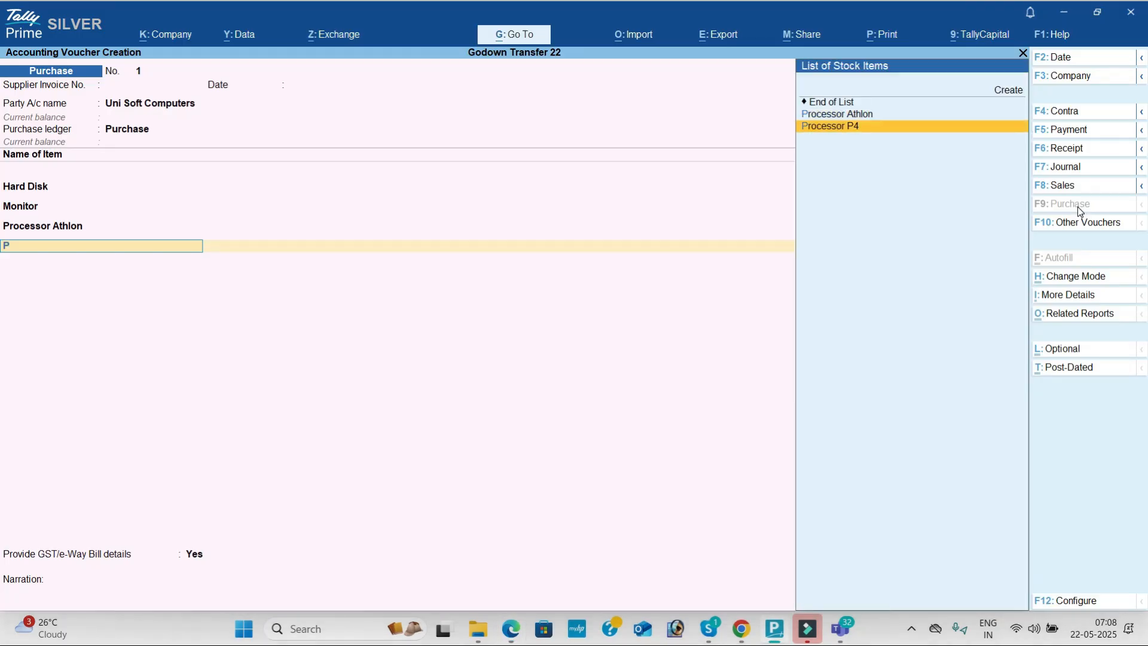
key(Return)
key(Down)
key(Down)
key(Return)
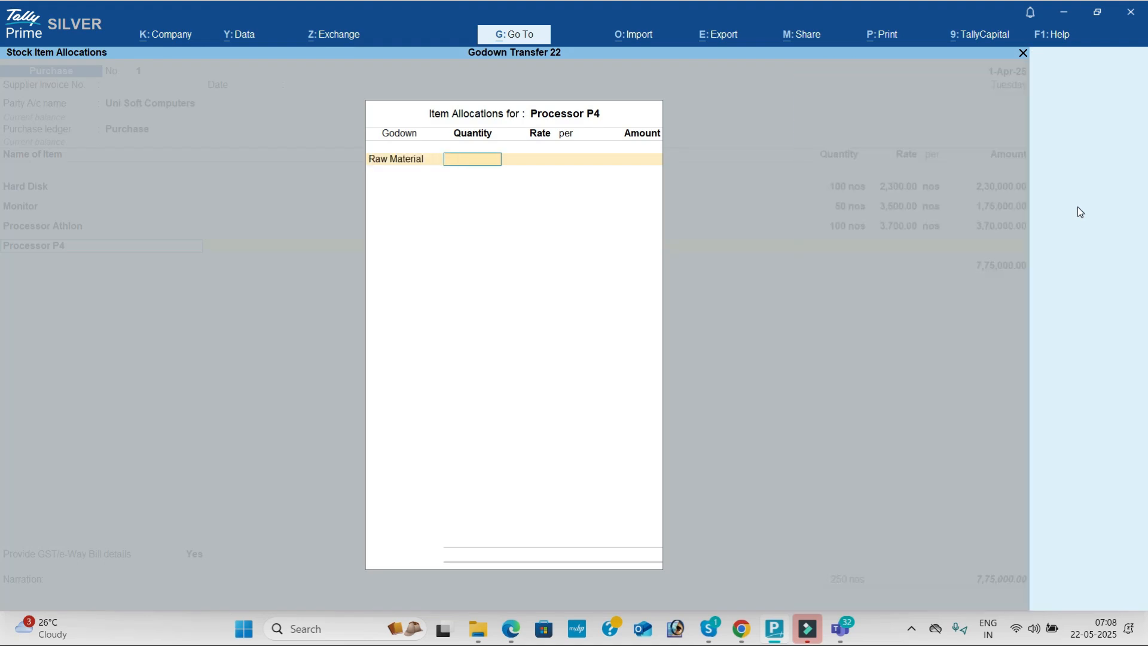
- Look up the Processor P4 figures in the PDF and enter 100 nos at a rate of 5,700, accepting the item's details
key(alt+Tab)
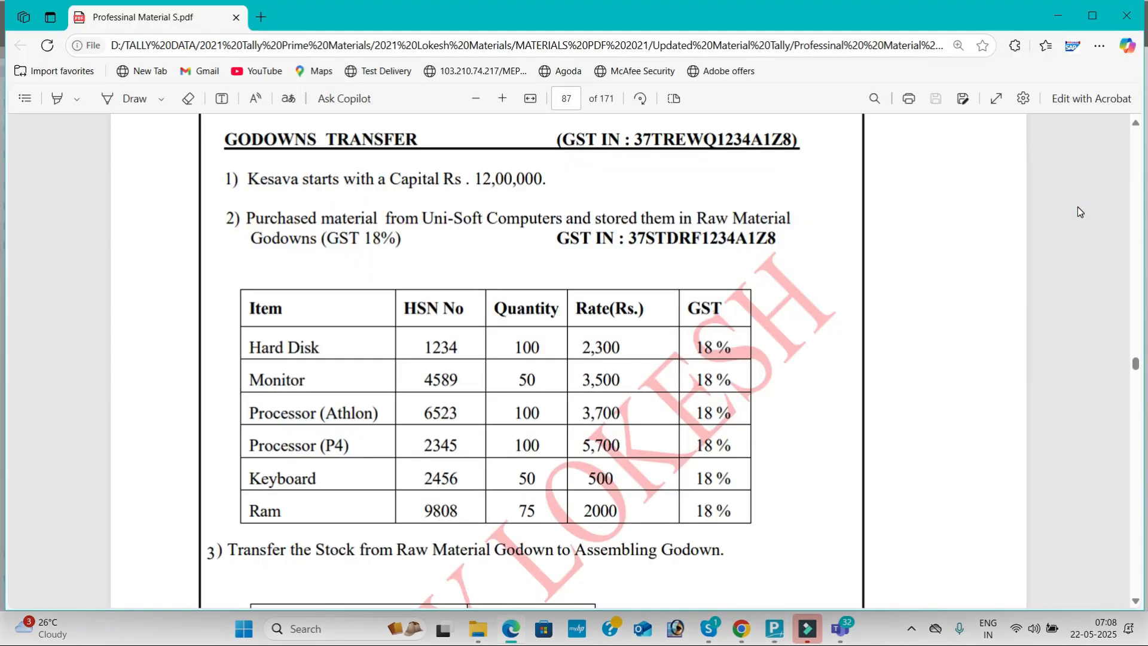
key(alt+Tab)
text(100)
key(Return)
text(5,700)
key(Return)
key(Return)
key(Return)
key(Return)
key(Return)
key(ctrl+a)
- Check the next item in the PDF, add Keyboard and allocate it to the Raw Material godown
key(alt+Tab)
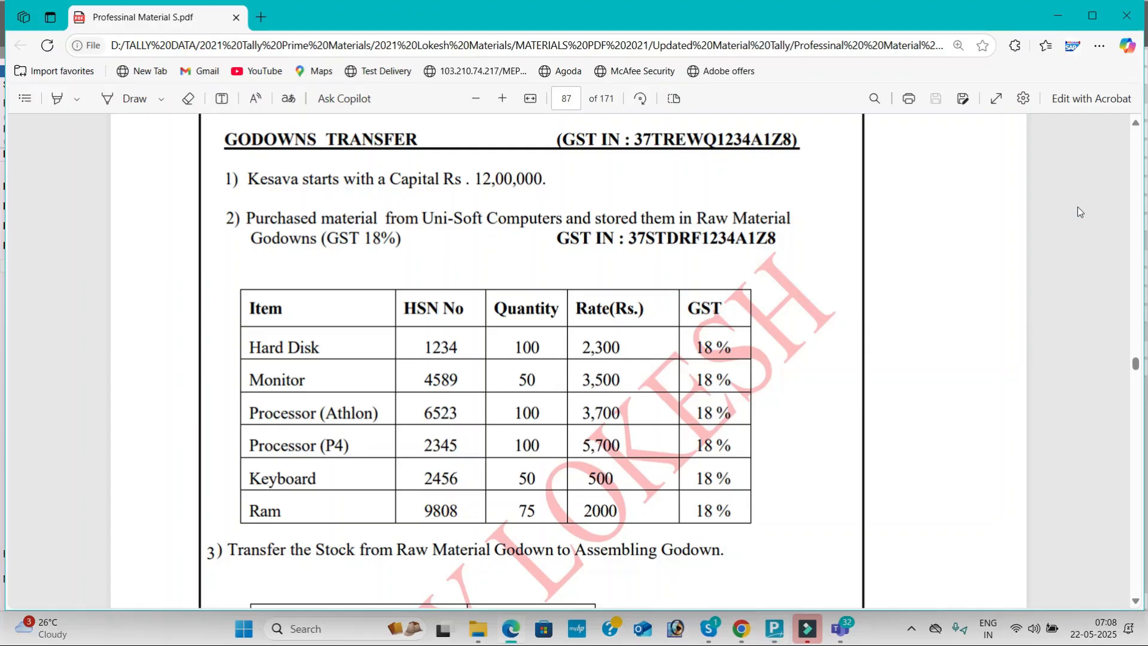
key(alt+Tab)
text(K)
key(Return)
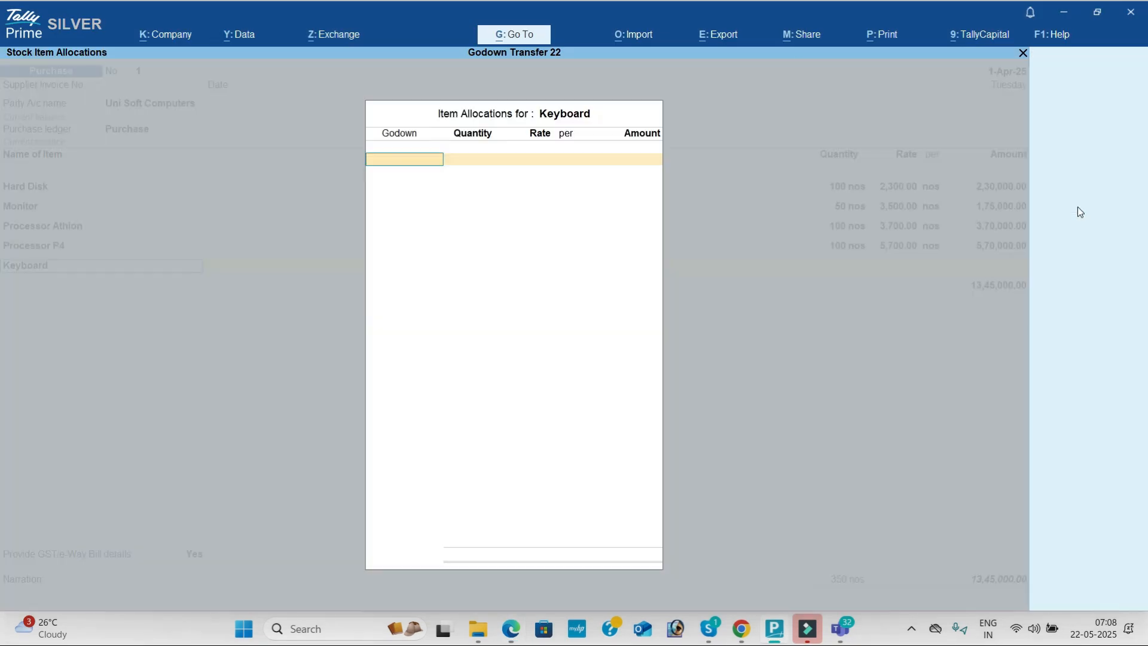
key(Down)
key(Down)
key(Return)
- Look up the Keyboard figures in the PDF, enter 50 nos at a rate of 500, and accept its GST details as per masters
key(alt+Tab)
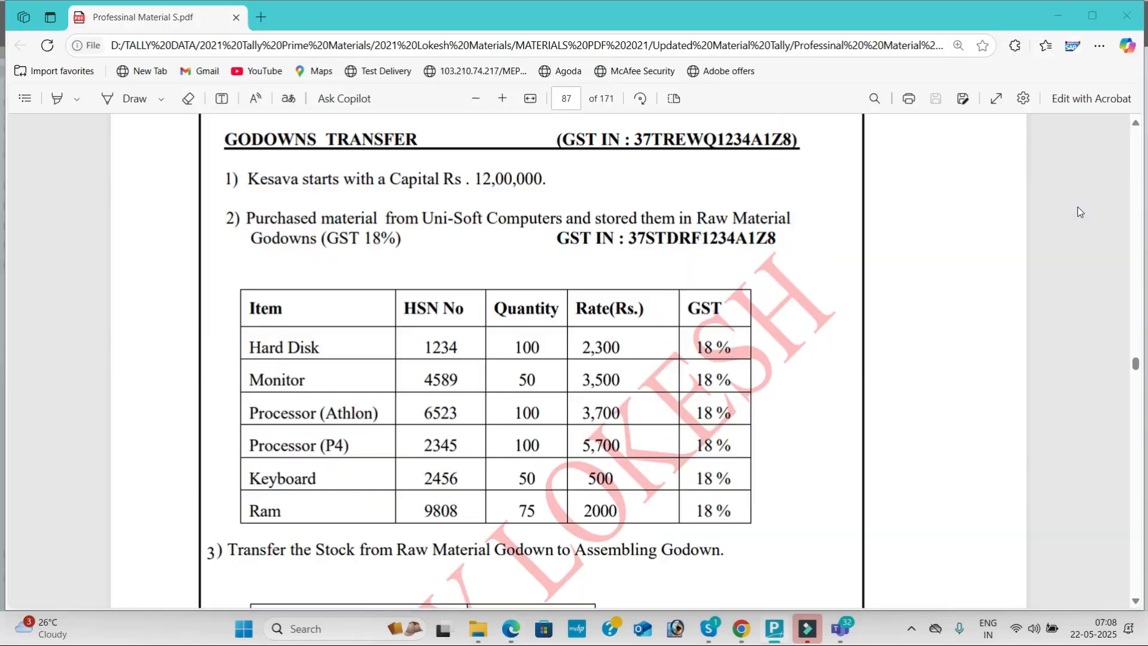
key(alt+Tab)
text(50)
key(Return)
text(500)
key(Return)
key(Return)
key(Return)
key(Return)
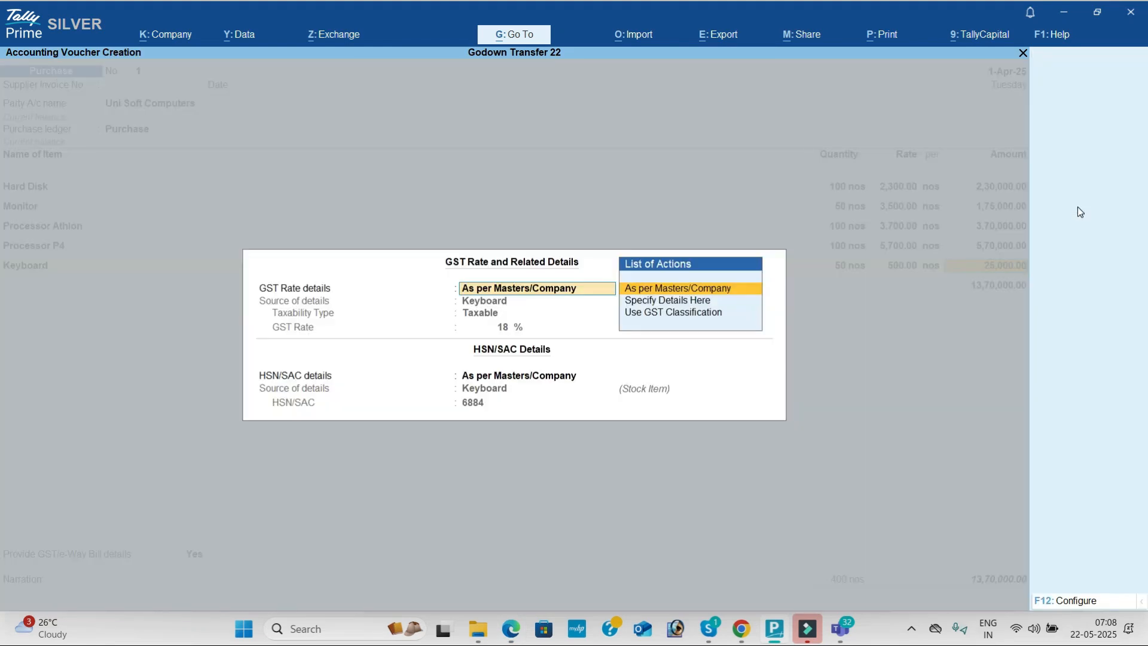
key(Return)
- Check the last item in the purchase table of the PDF, add Ram and allocate it to the Raw Material godown
key(alt+Tab)
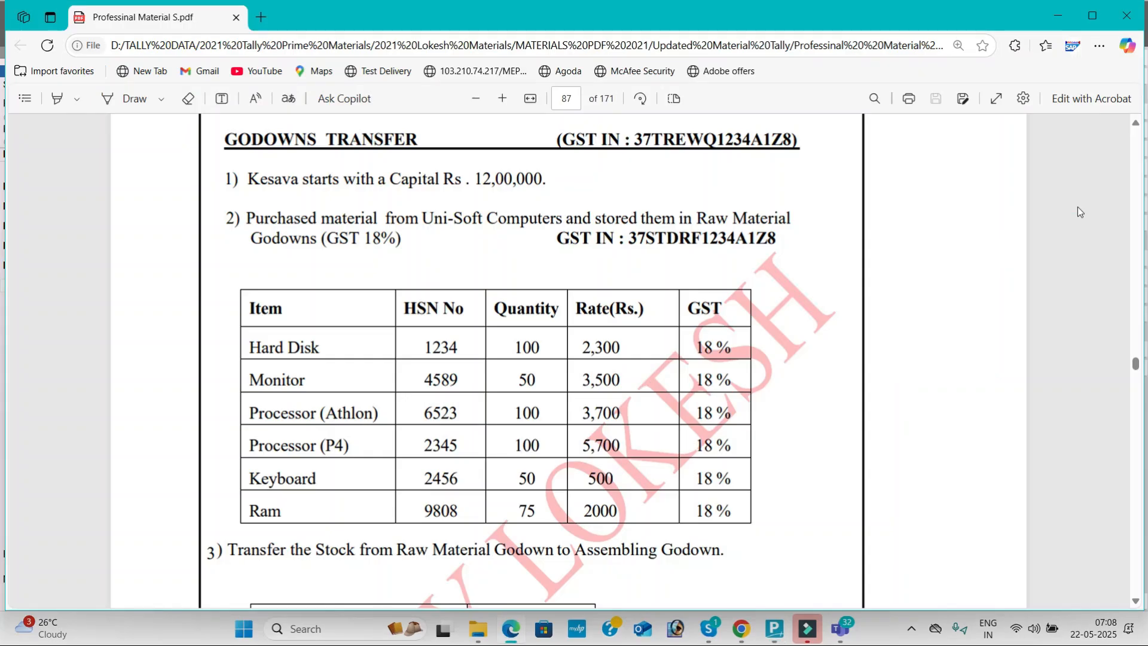
key(alt+Tab)
text(r)
key(Return)
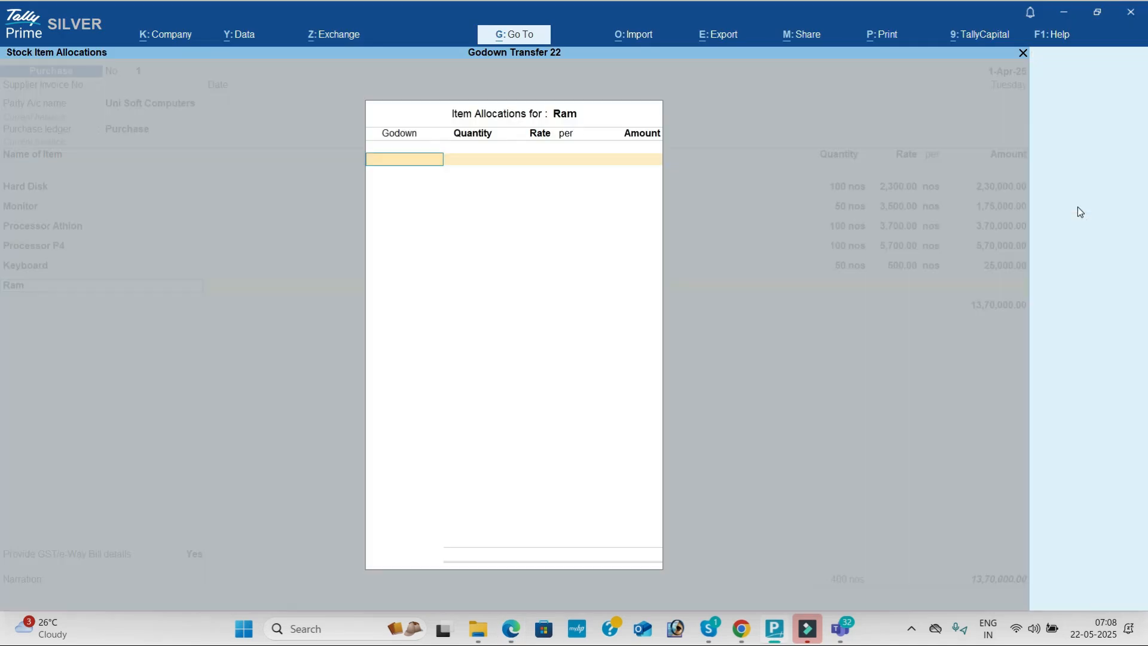
key(Down)
key(Down)
key(Down)
key(Return)
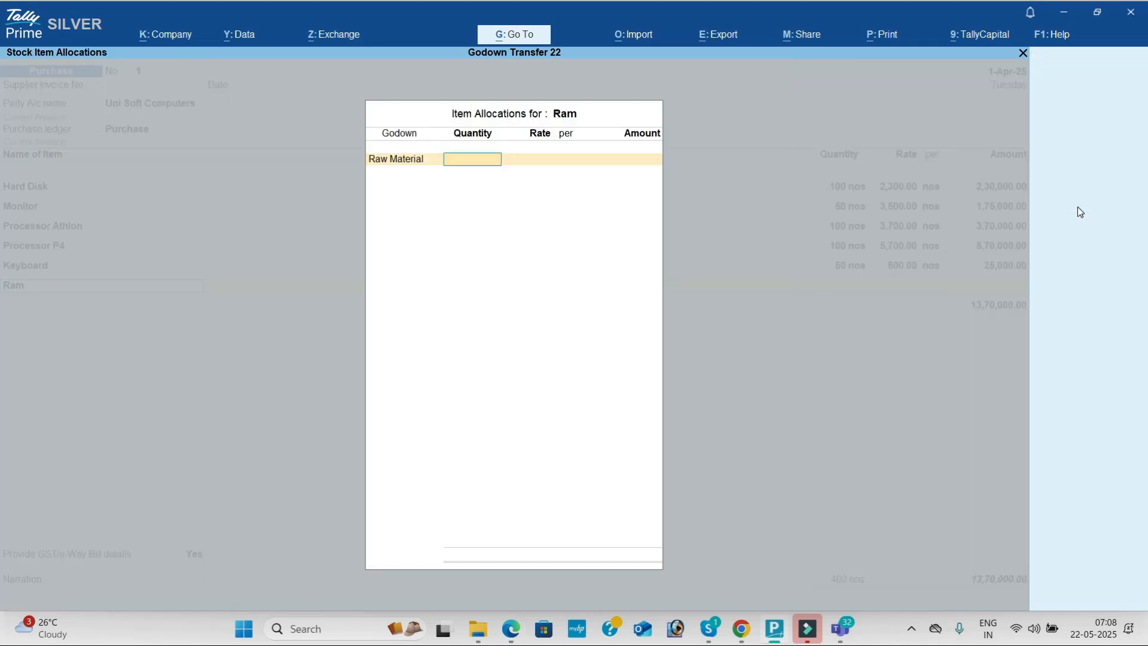
- Look up the Ram figures in the PDF, enter 75 nos at a rate of 2,000, and accept the item's details
key(alt+Tab)
key(alt+Tab)
text(75)
key(Return)
key(alt+Tab)
key(alt+Tab)
text(2,0)
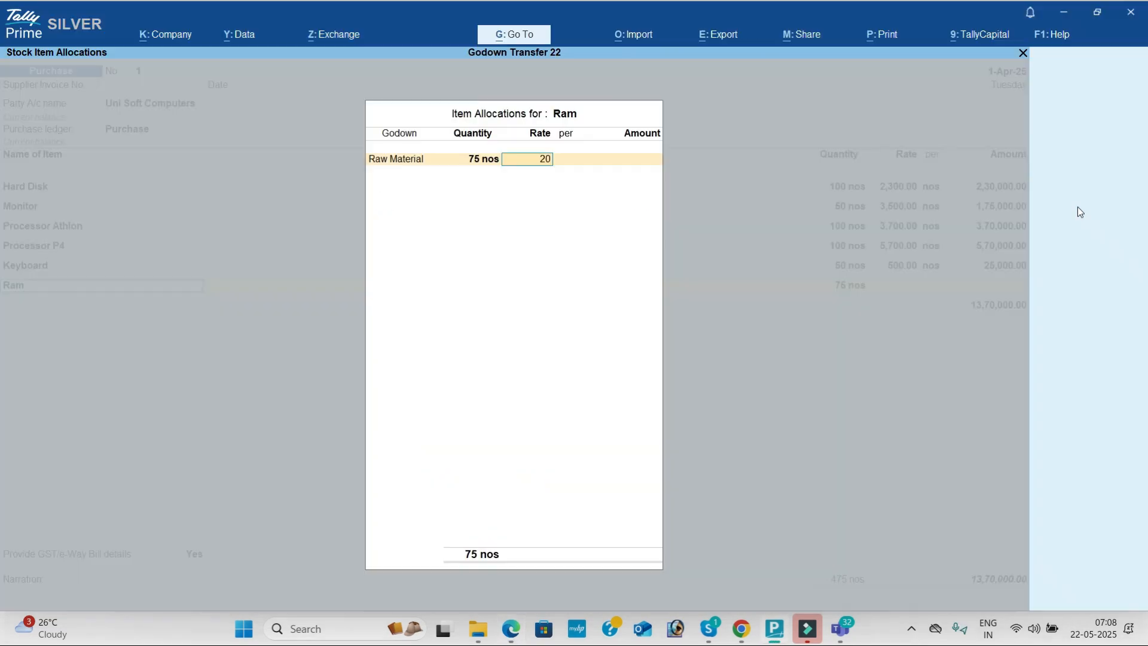
text(00)
key(Return)
key(Return)
key(Return)
key(Return)
key(Return)
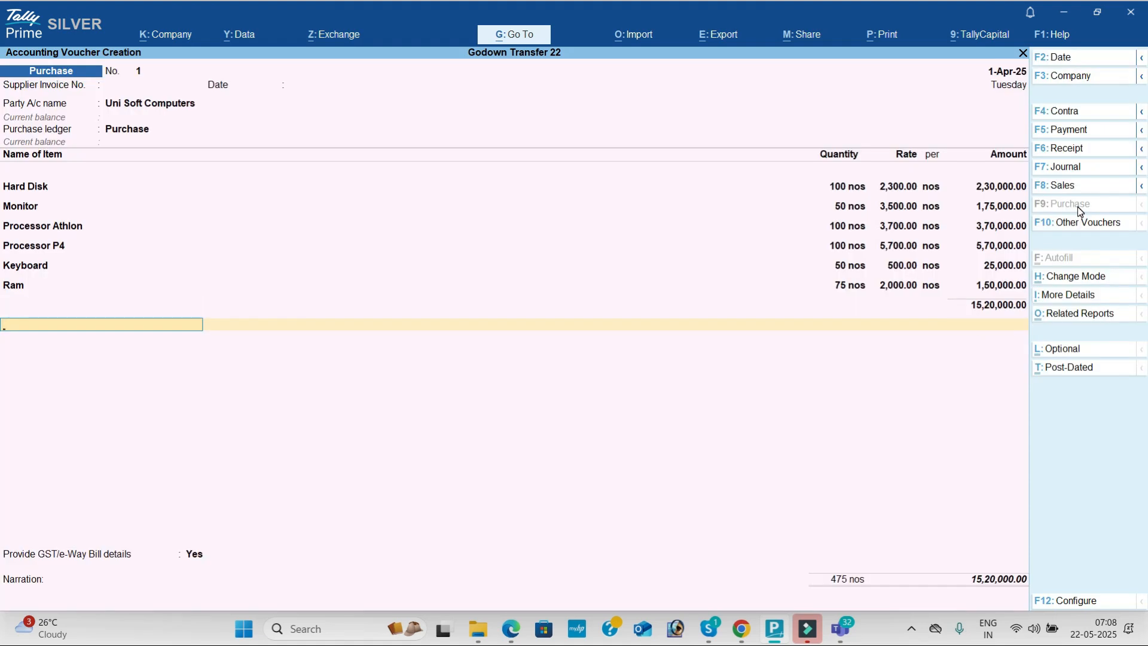
- End the item list and start a new ledger named CGST under Duties & Taxes from within the purchase voucher
key(Return)
key(alt+c)
text(CGST)
key(Return)
key(Return)
text(DU)
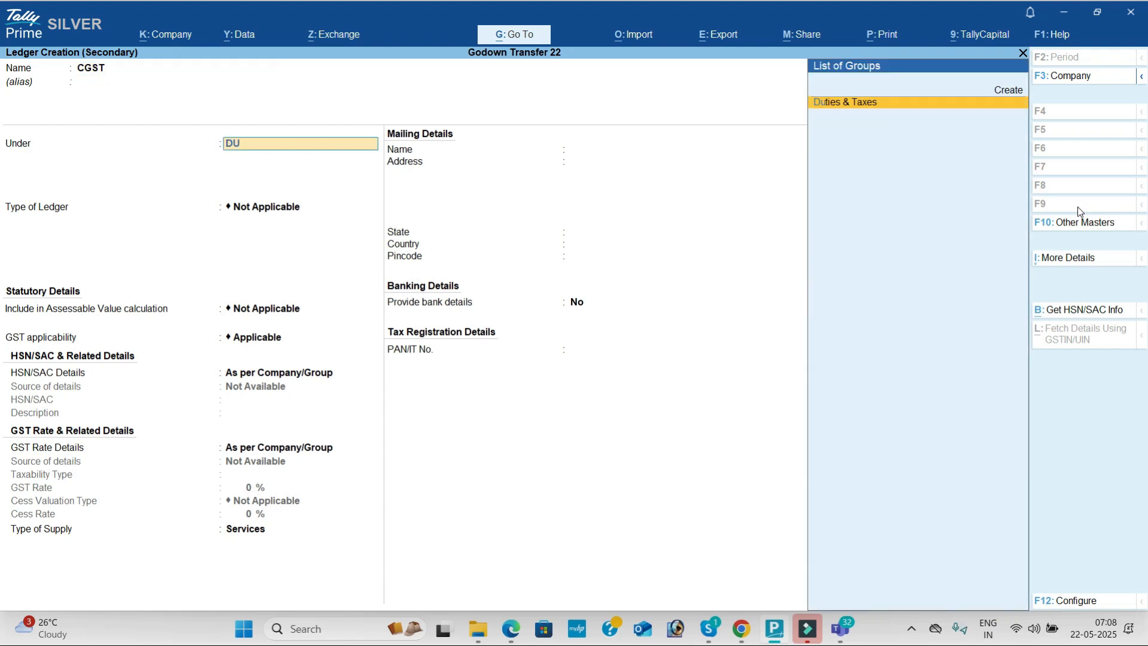
key(Return)
- Set the CGST ledger's duty type to GST and its tax type to CGST, save it and apply it to the voucher
key(Up)
key(Return)
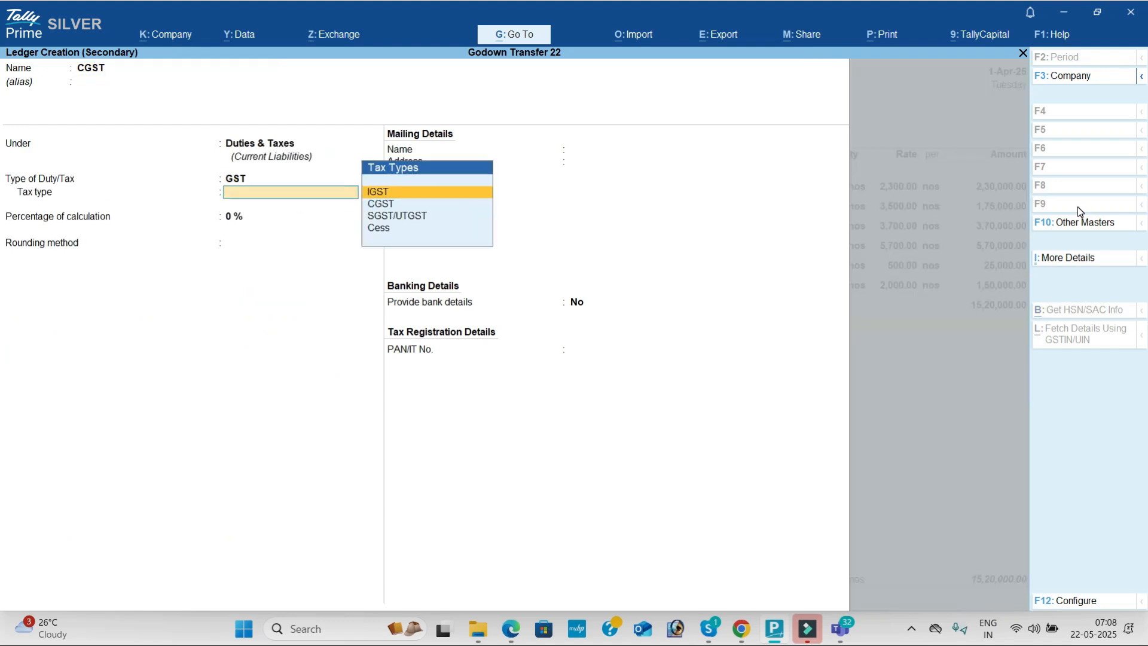
key(Down)
key(Return)
key(Return)
key(Return)
key(Return)
key(Return)
key(Return)
- Create an SGST ledger under Duties & Taxes with GST duty type and SGST/UTGST tax type, and add it to the voucher
key(alt+c)
text(SGST)
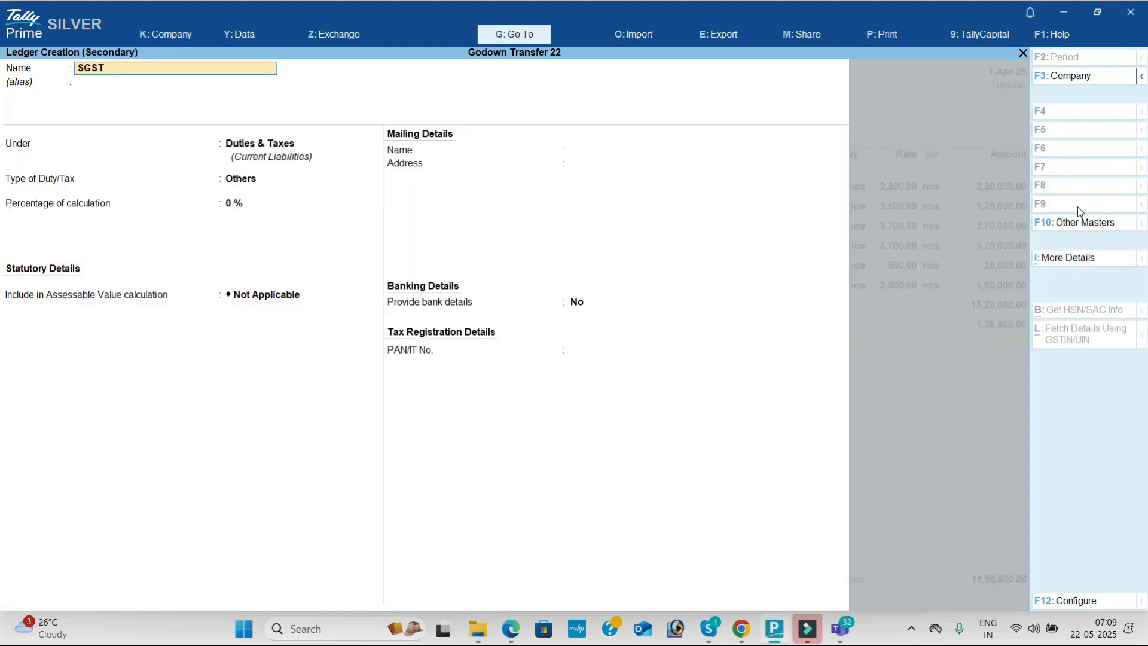
key(Return)
key(Return)
key(Up)
key(Return)
key(Down)
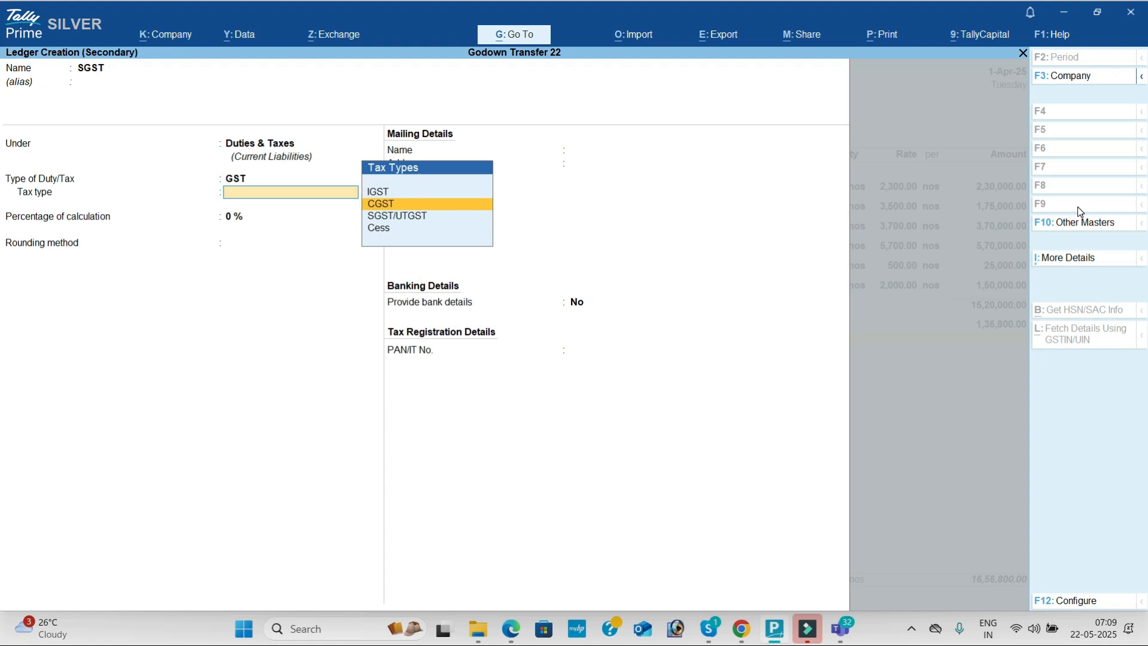
key(Down)
key(Return)
key(Return)
key(Return)
key(Return)
key(Return)
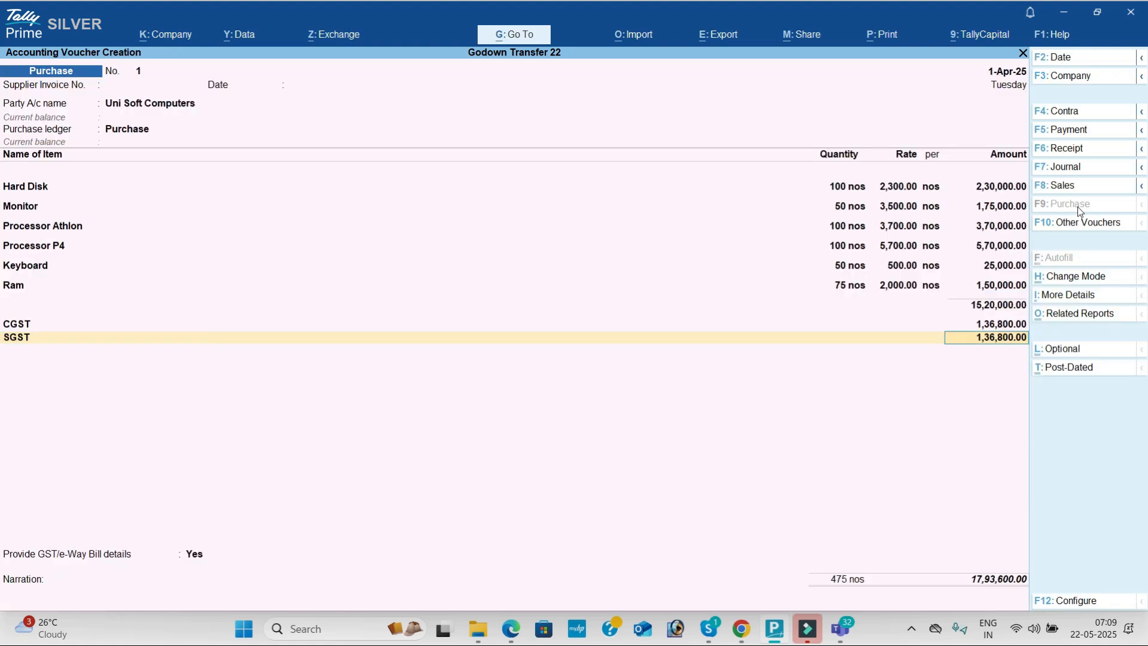
- Set Provide GST/e-Way Bill details to No and save the purchase voucher without a narration
key(Return)
key(Return)
key(Down)
key(Return)
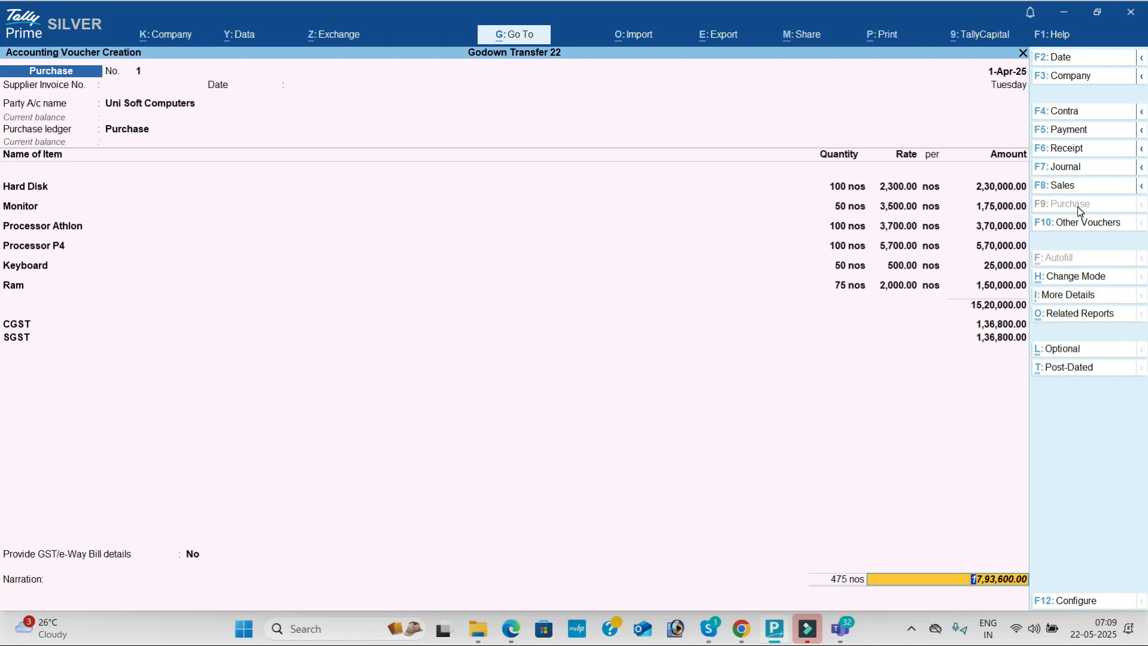
key(Return)
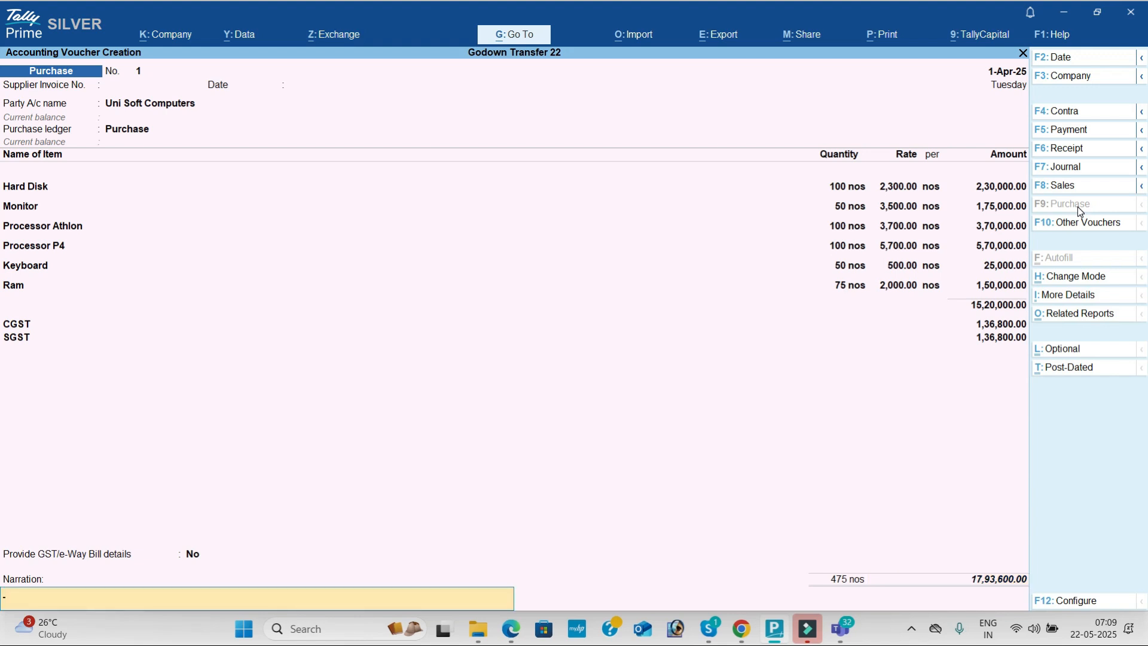
key(Return)
key(Return)
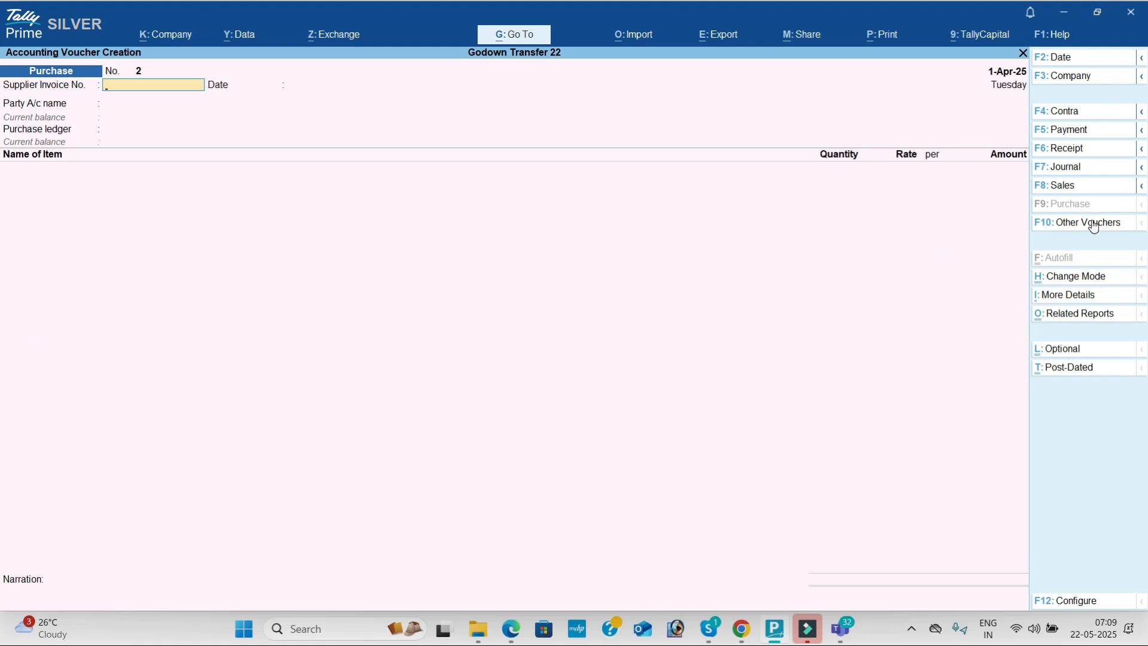
- Switch the voucher type to Stock Journal to start a transfer of materials
click(1093, 224)
key(Down)
key(Down)
key(Down)
key(Down)
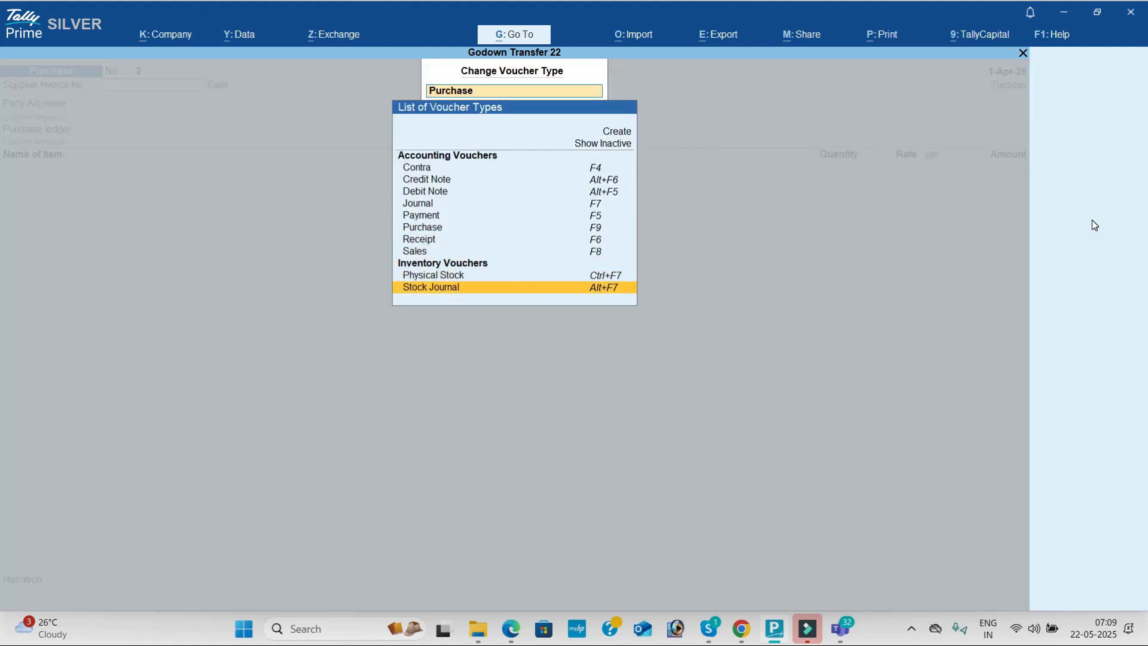
key(Return)
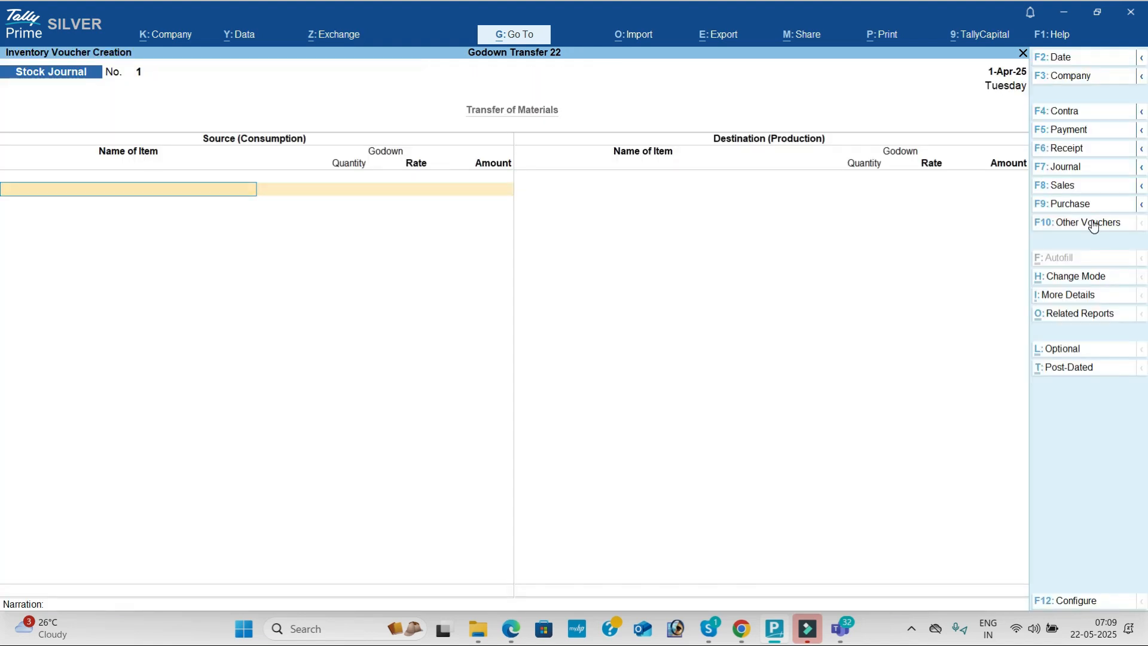
- Look up in the PDF the items and quantities for the transfer from Raw Material Godown to Assembling Godown
key(alt+Tab)
scroll(1095, 224, down, 3)
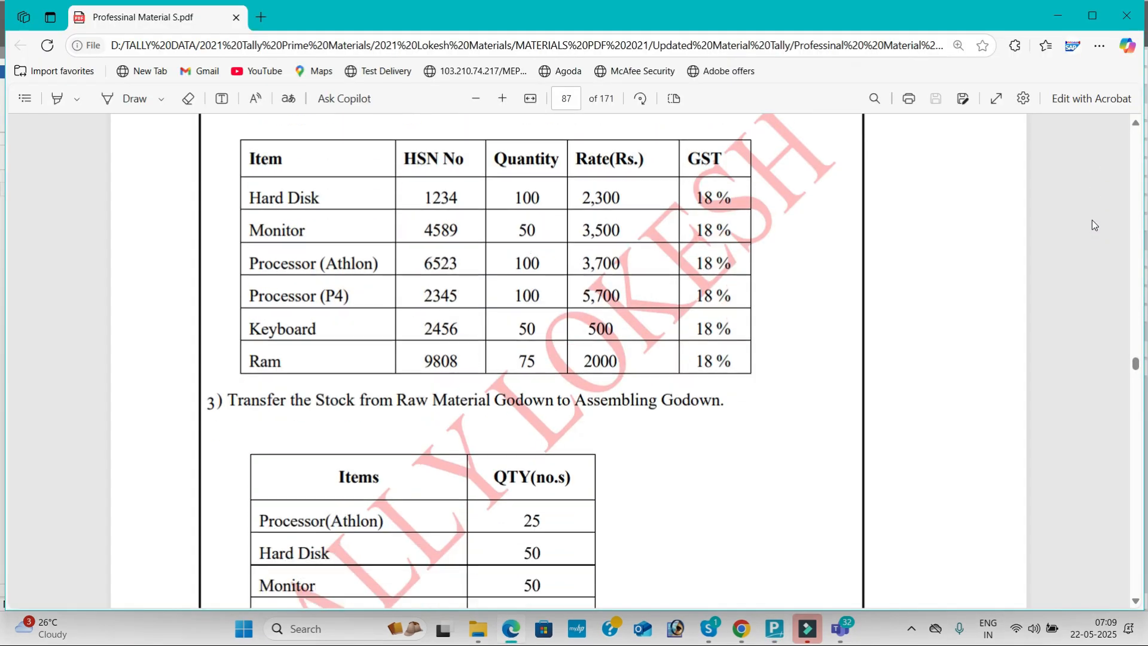
scroll(1092, 221, down, 5)
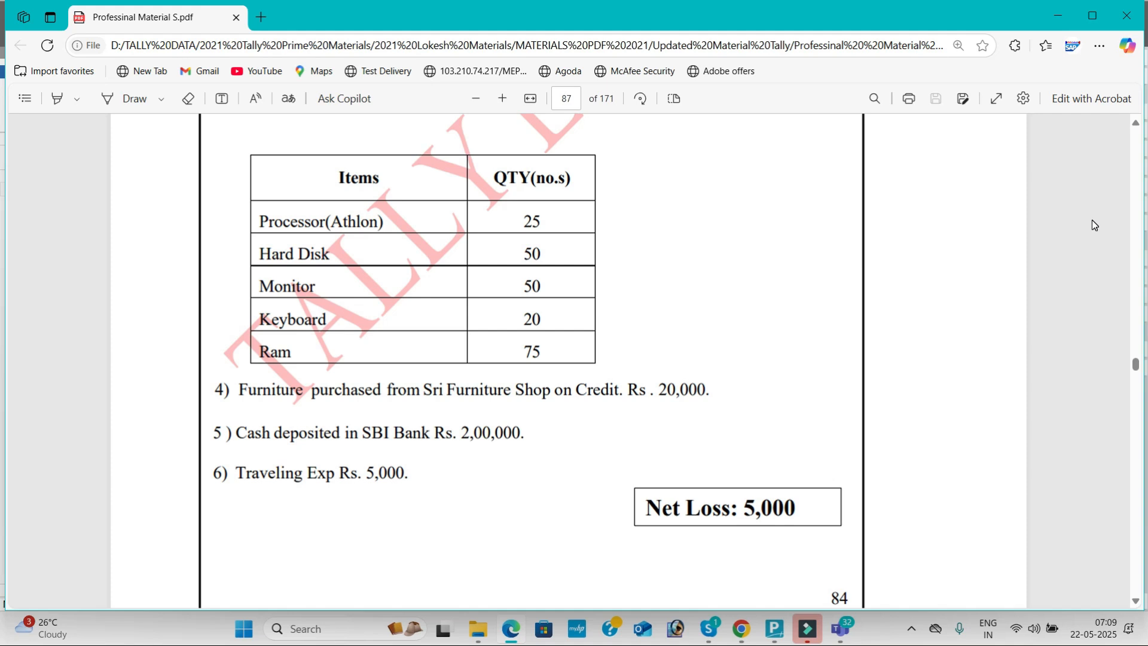
- Return to TallyPrime and add Processor Athlon as a source item from the Raw Material godown with the PDF's quantity, 25 nos
key(alt+Tab)
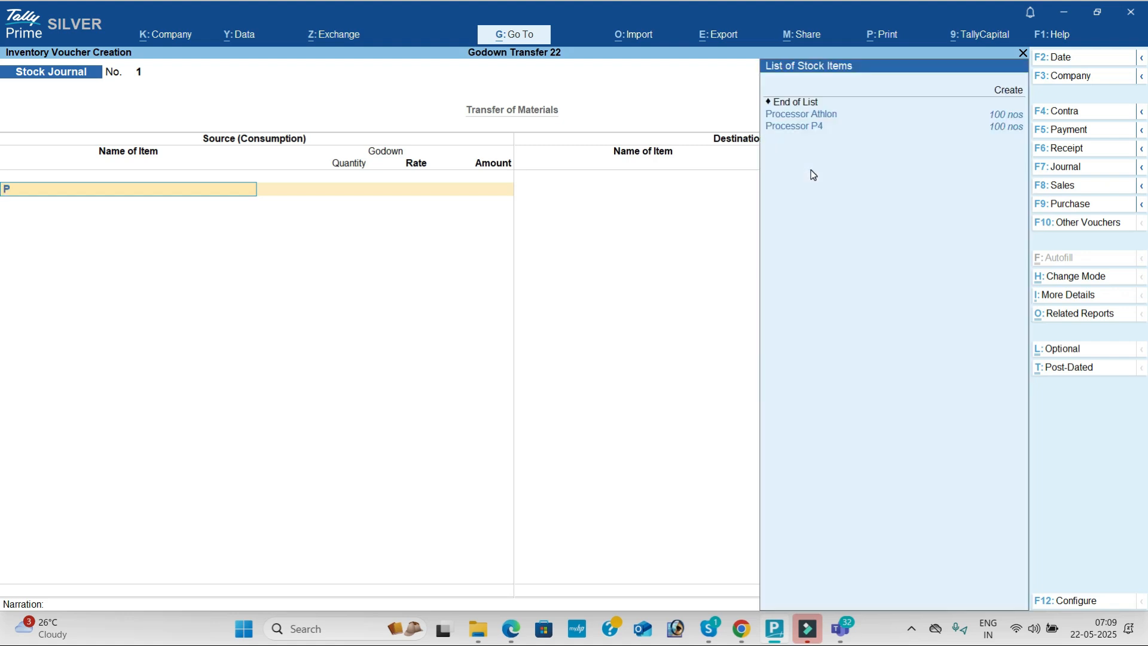
key(alt+Tab)
key(alt+Tab)
key(Down)
key(Return)
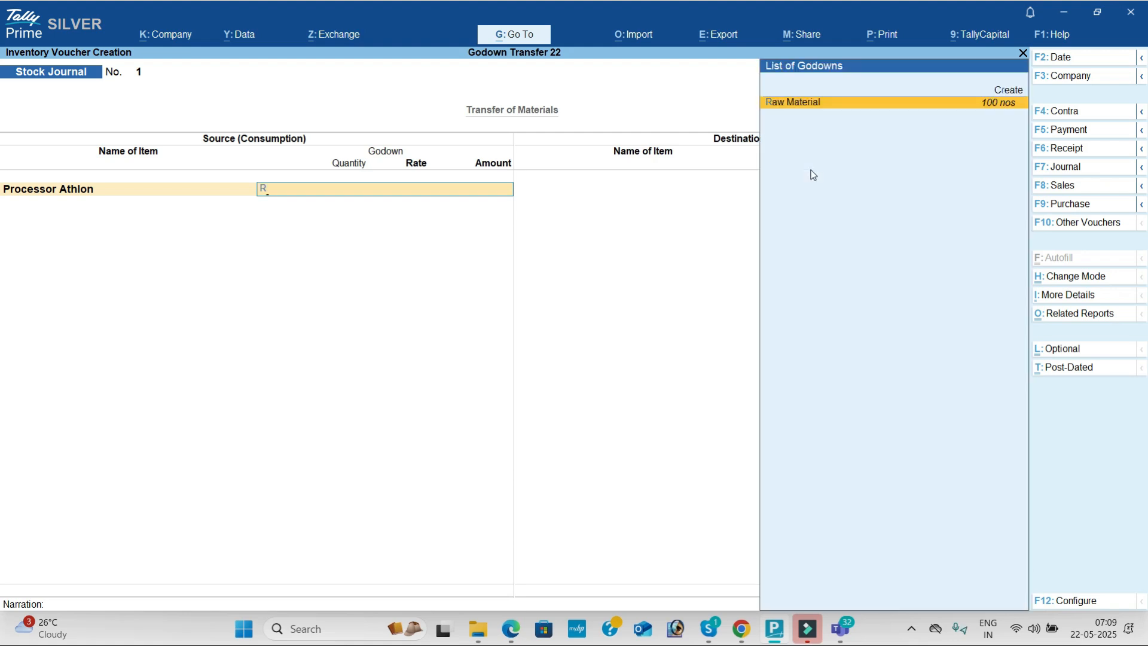
key(Return)
key(alt+Tab)
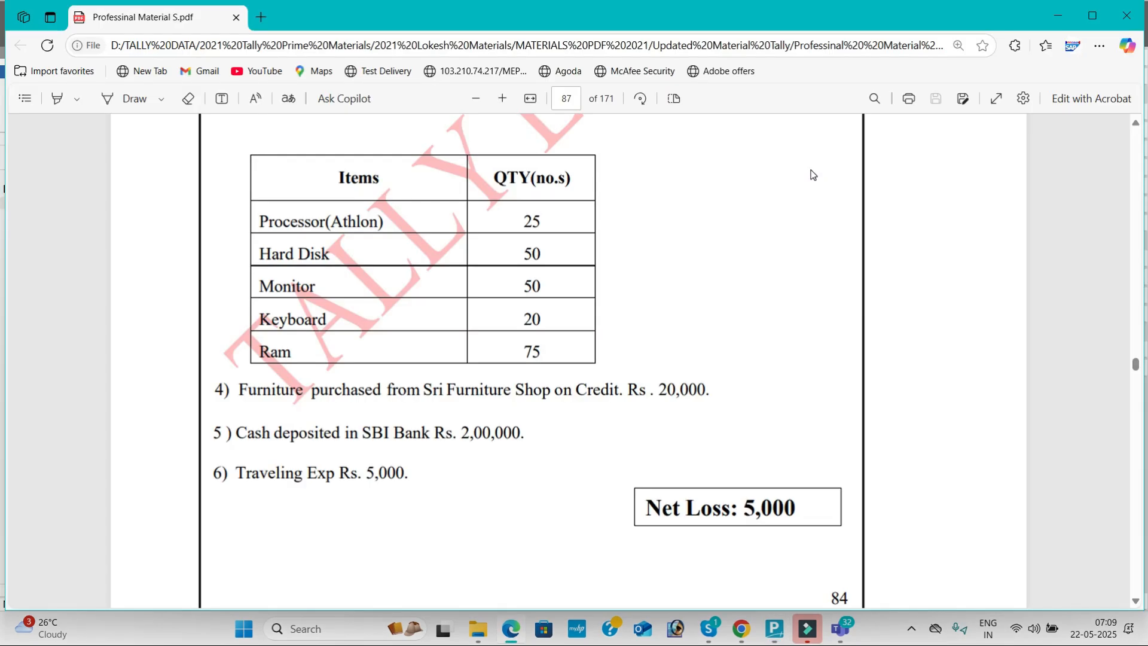
key(alt+Tab)
text(25)
key(Return)
key(Return)
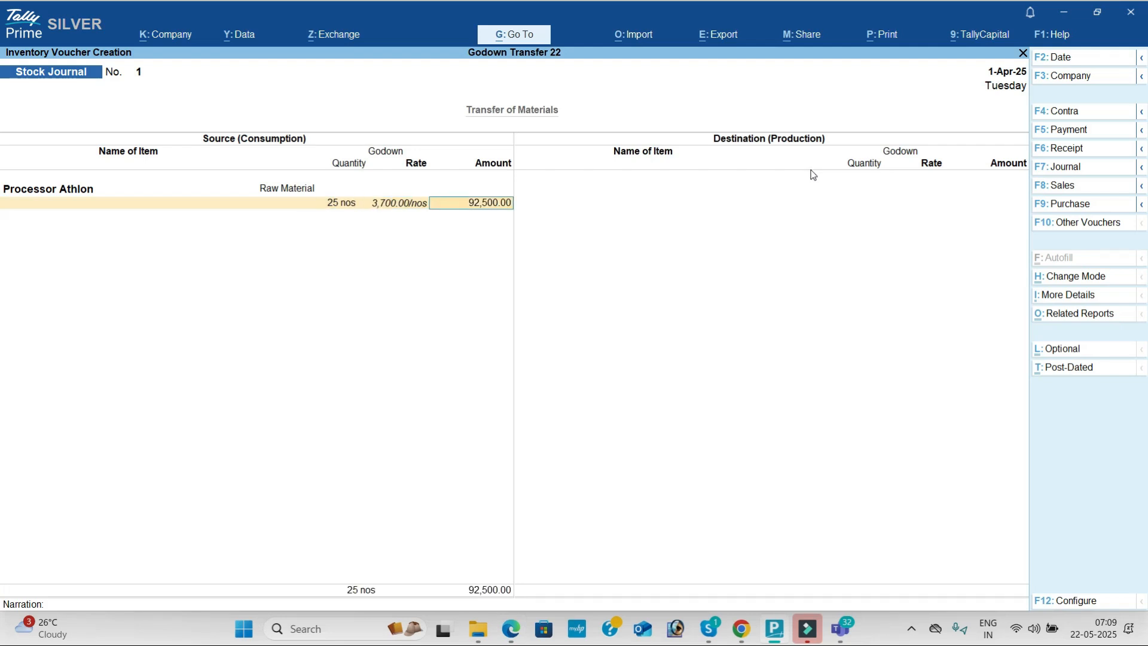
key(Return)
- Check the PDF for the next item and add 50 nos of Hard Disk from the Raw Material godown to the source side
key(alt+Tab)
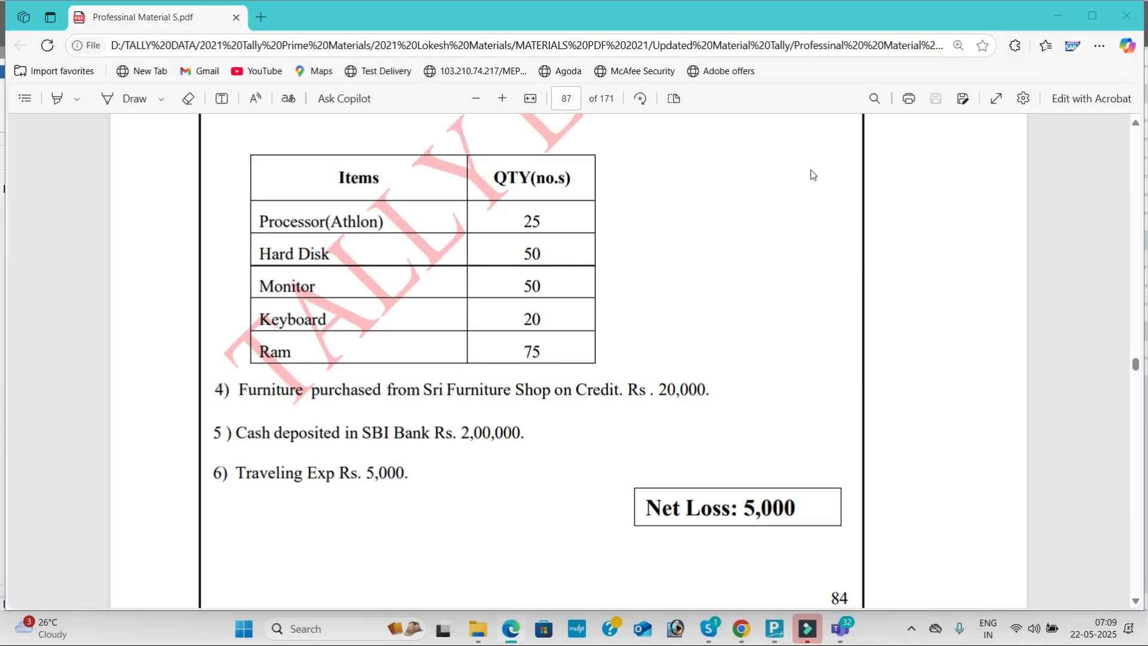
key(alt+Tab)
text(ha)
key(Return)
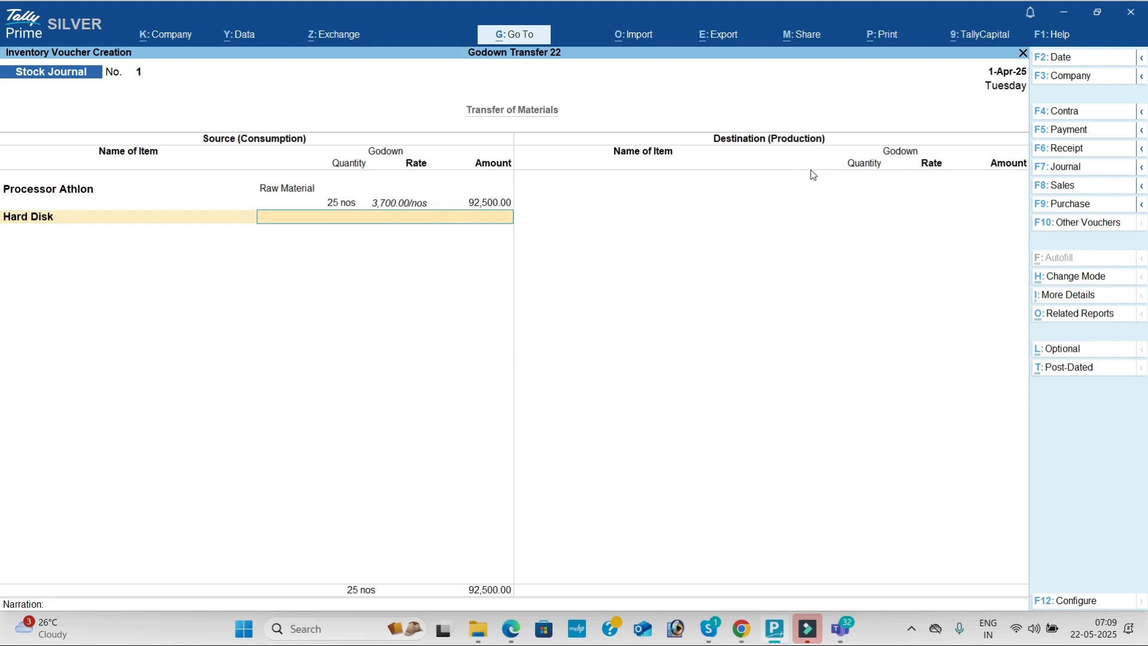
key(Return)
key(alt+Tab)
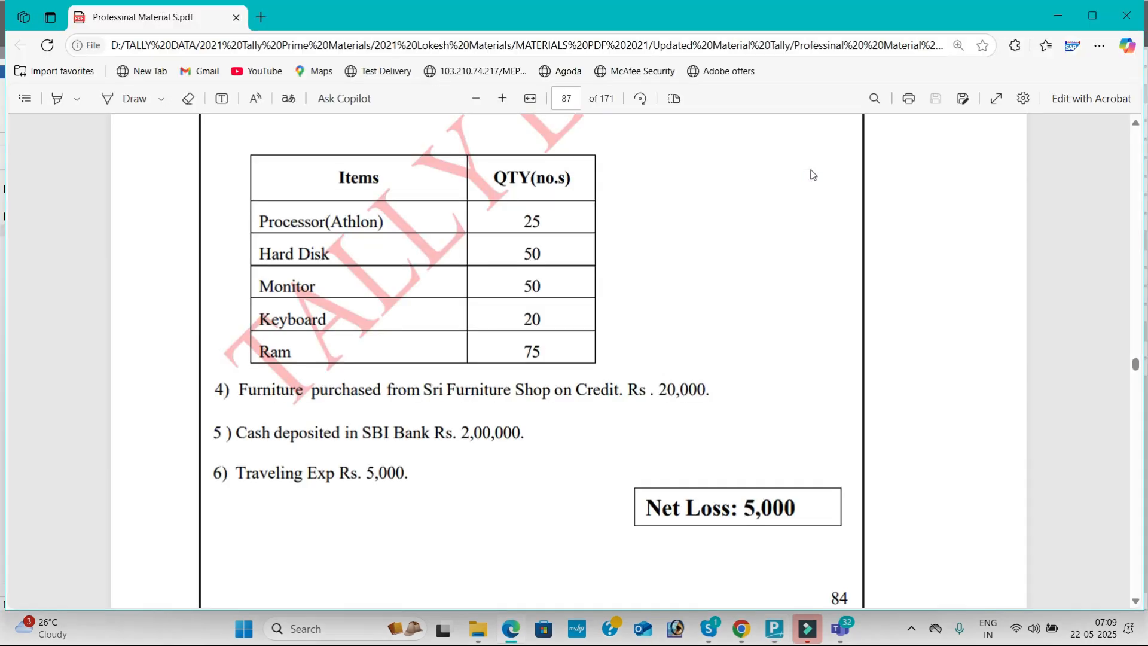
key(alt+Tab)
text(50)
key(Return)
key(Return)
key(Return)
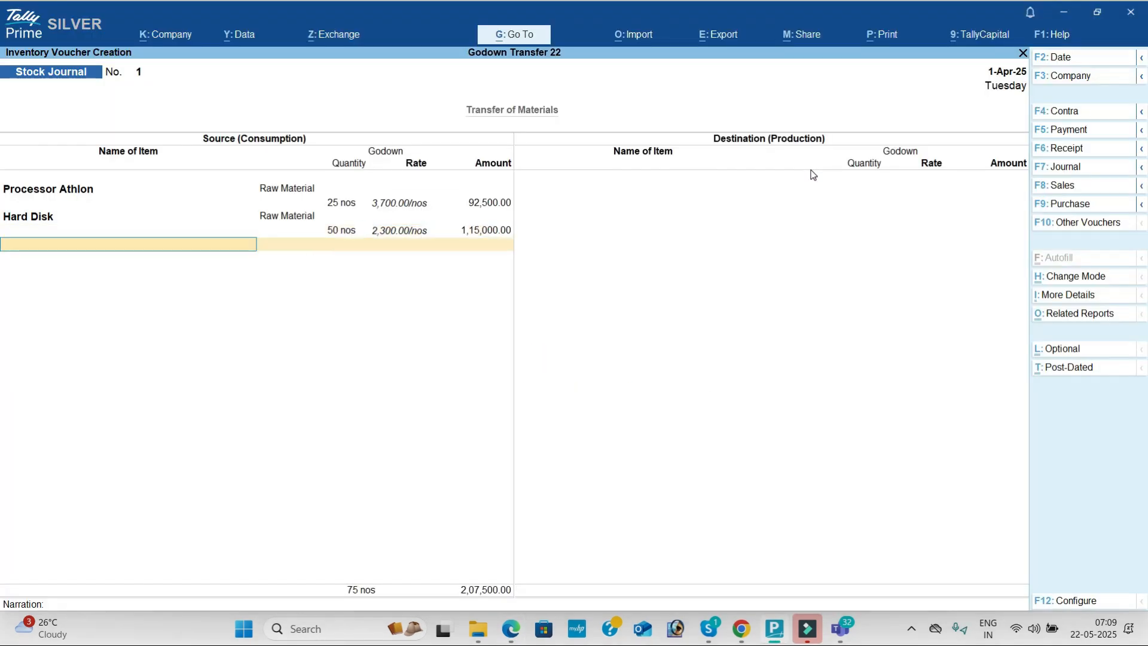
- Add Monitor to the source side from the Raw Material godown, taking the quantity of 50 nos from the PDF
key(alt+Tab)
key(alt+Tab)
text(MO)
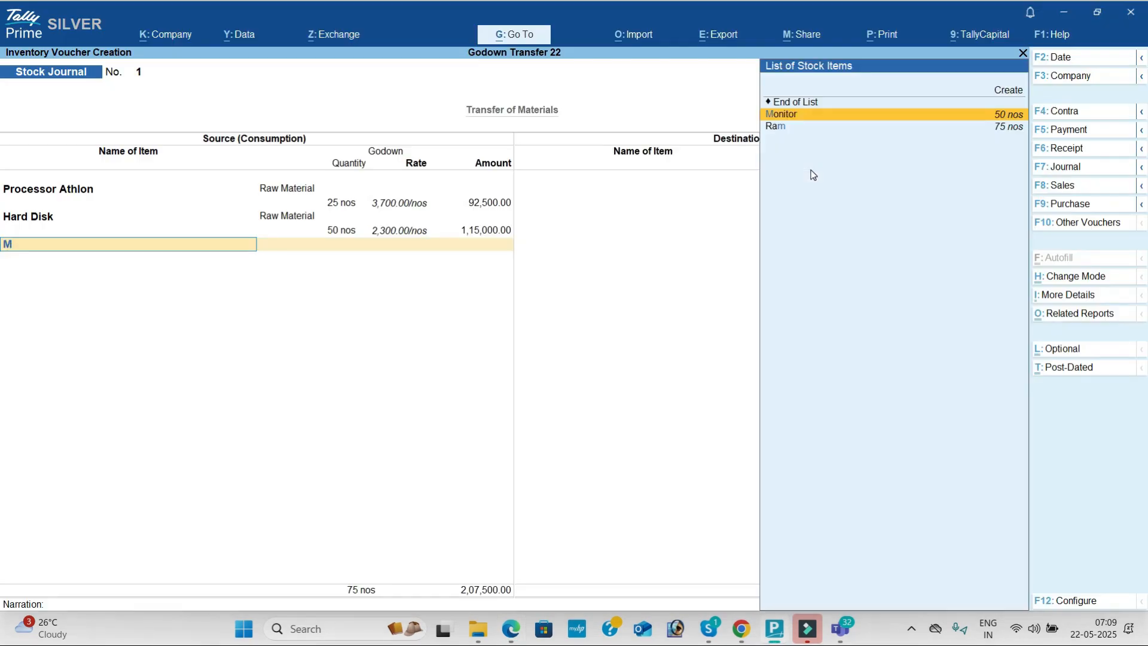
key(Return)
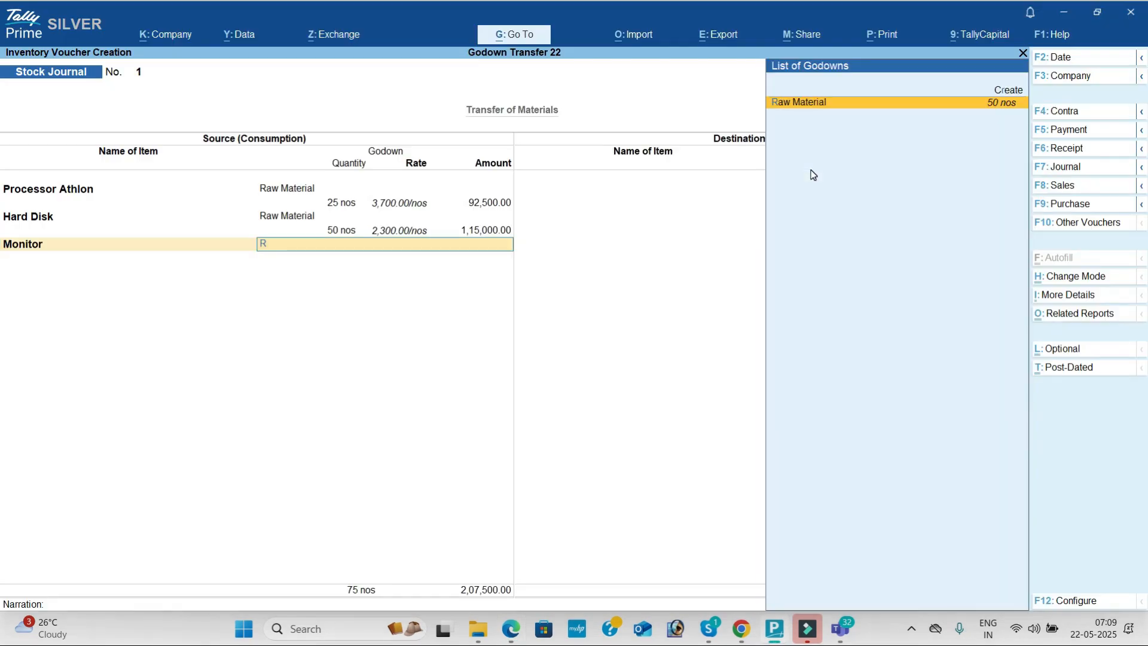
key(Return)
key(alt+Tab)
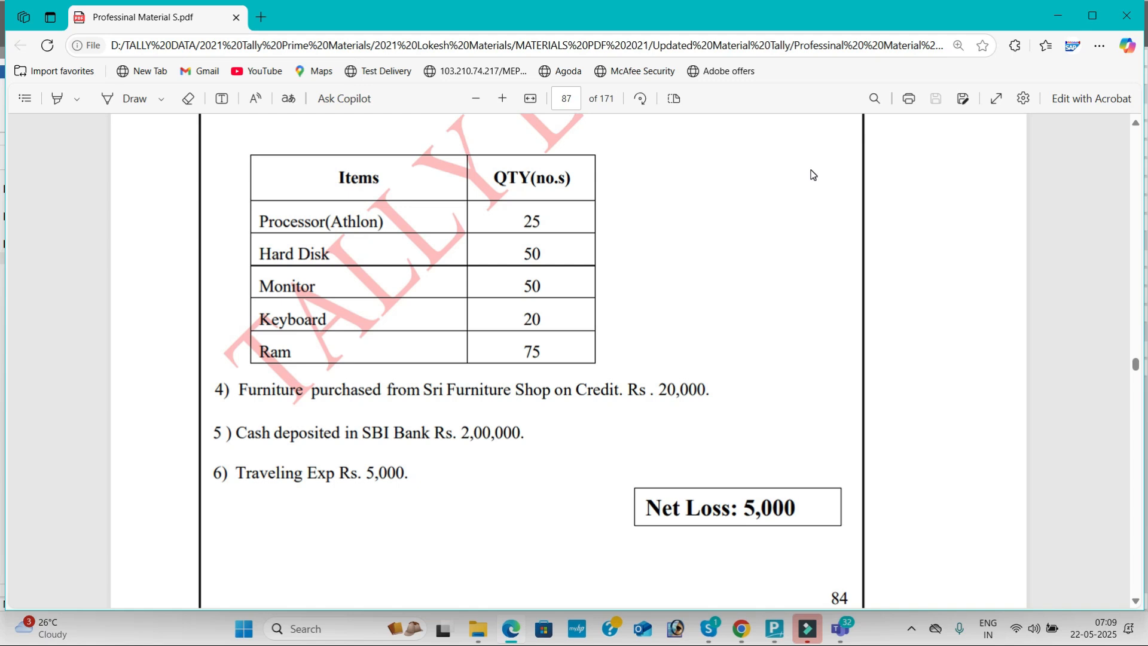
key(alt+Tab)
text(50)
key(Return)
key(Return)
key(Return)
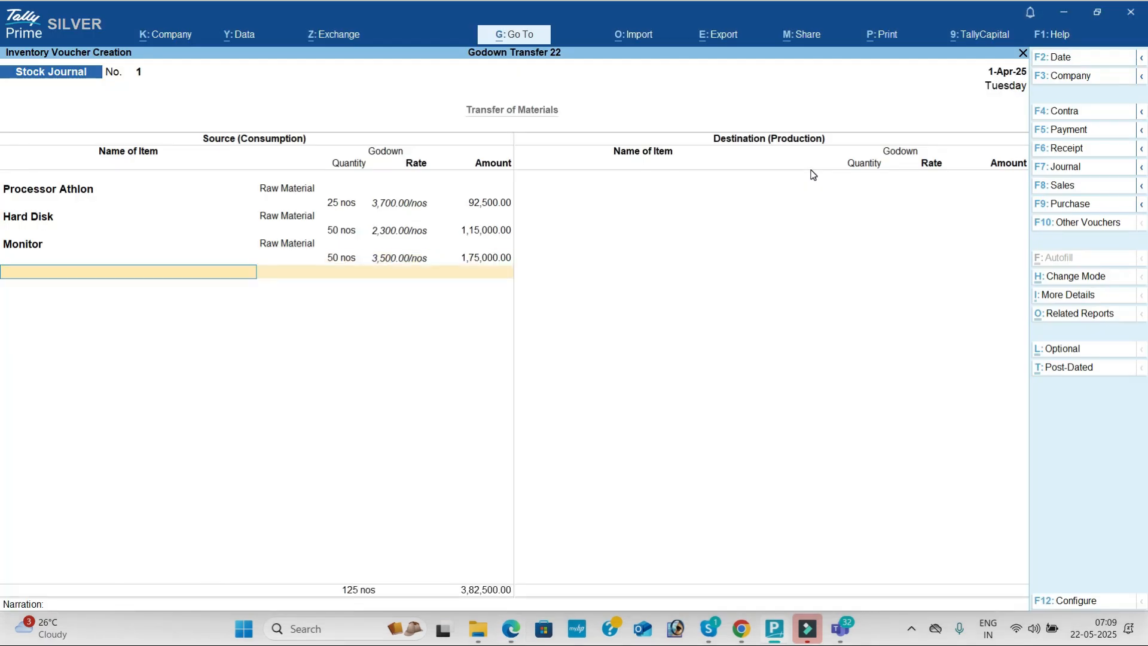
- Add Keyboard to the source side from the Raw Material godown, taking the quantity of 20 nos from the PDF
key(alt+Tab)
key(alt+Tab)
text(K)
key(Return)
text(R)
key(Return)
key(alt+Tab)
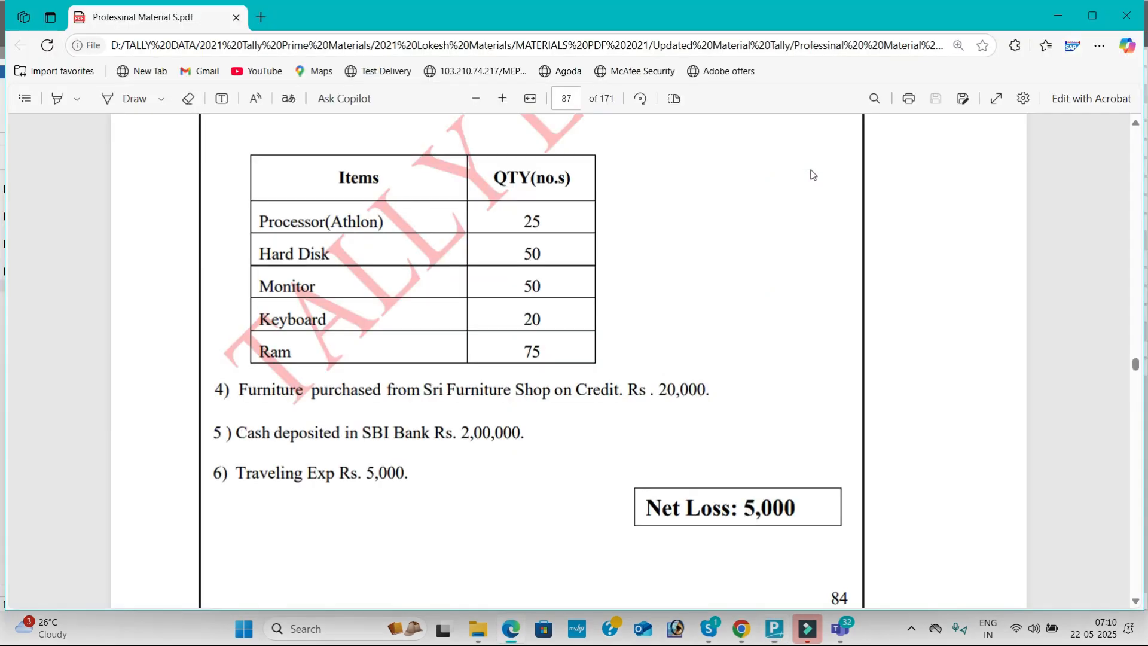
key(alt+Tab)
text(20)
key(Return)
key(Return)
key(Return)
- Add 75 nos of Ram from the Raw Material godown per the PDF and end the source item list
key(alt+Tab)
key(alt+Tab)
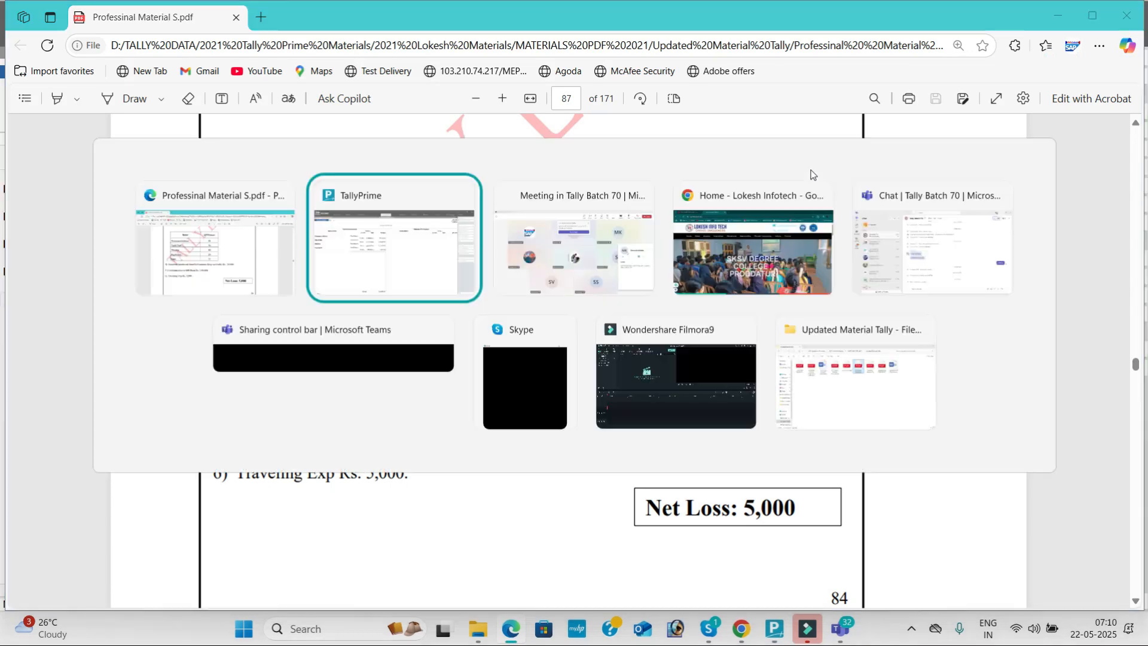
text(Ra)
key(Return)
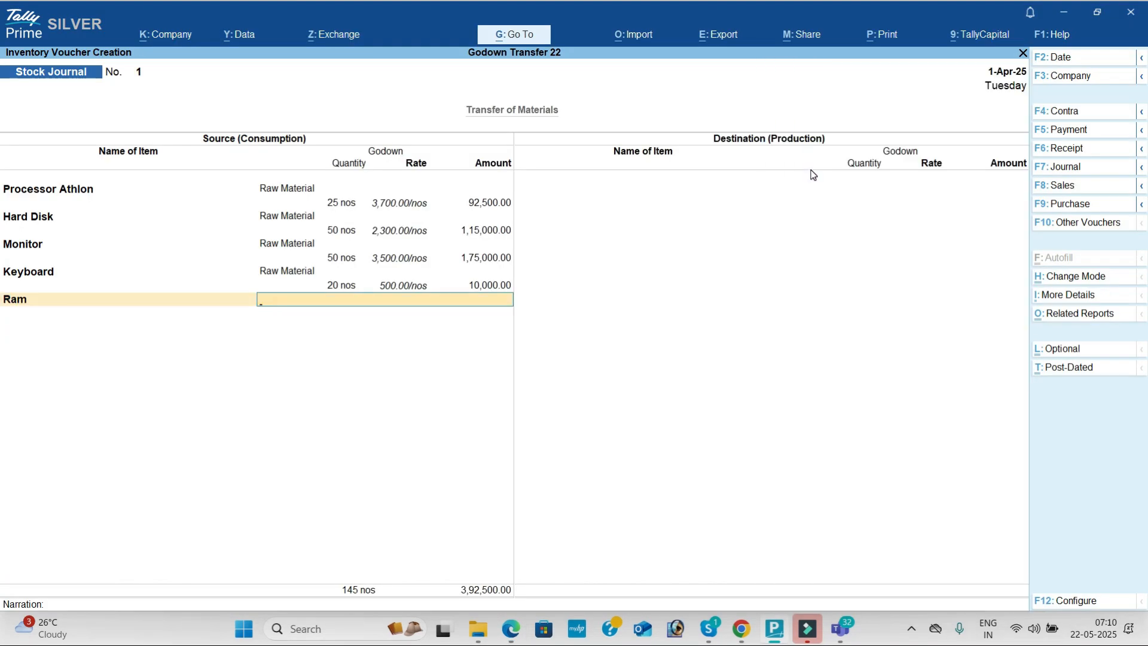
key(Return)
key(alt+Tab)
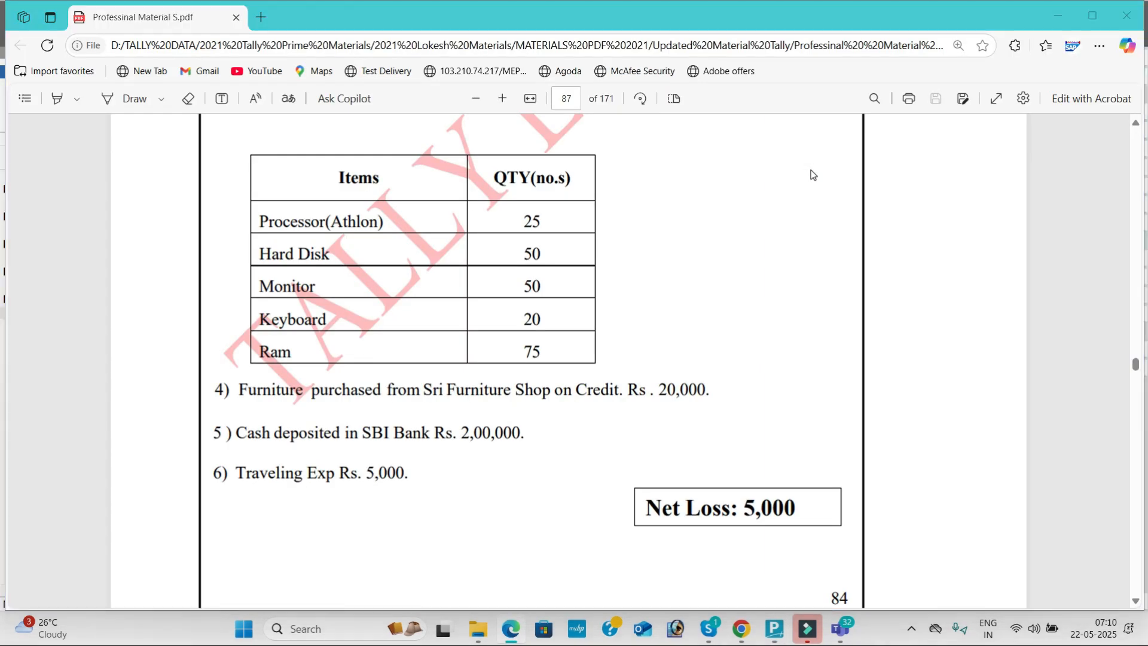
key(alt+Tab)
text(75)
key(Return)
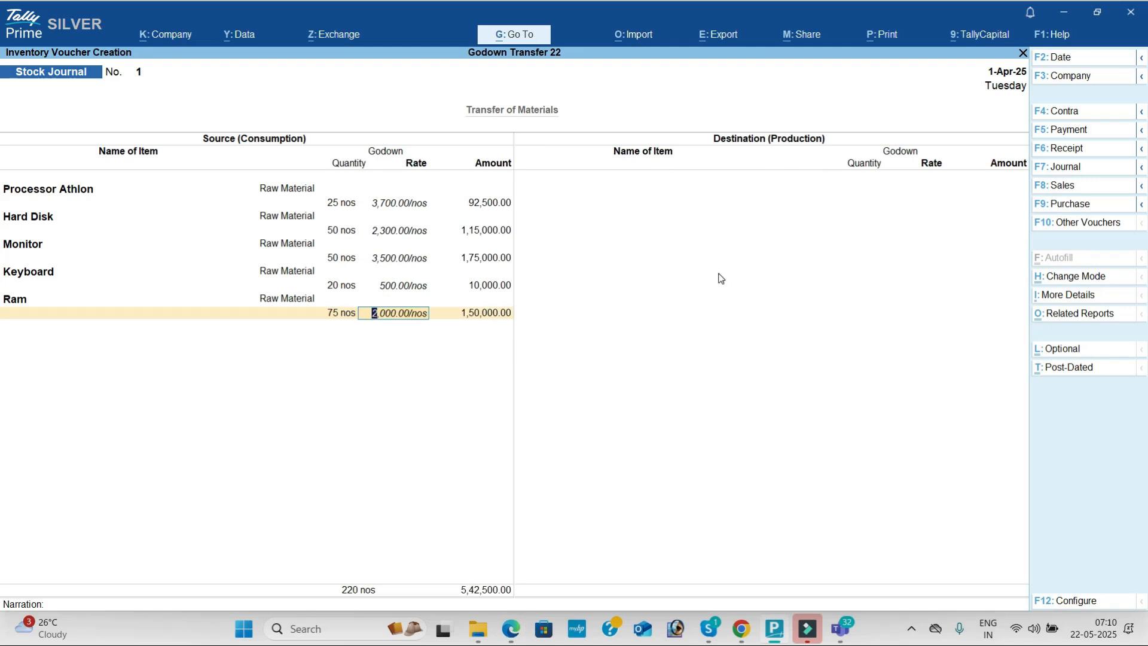
key(Return)
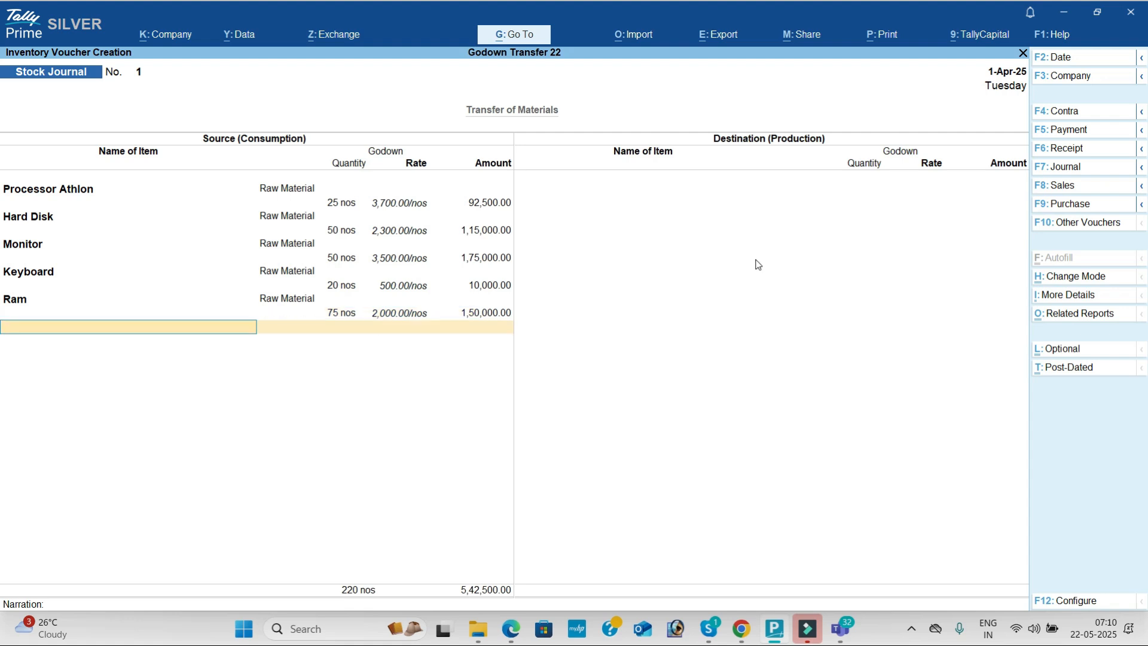
key(Return)
- Add Processor Athlon to the destination side in the Assembling Godown with a quantity of 25 nos
text(Pr)
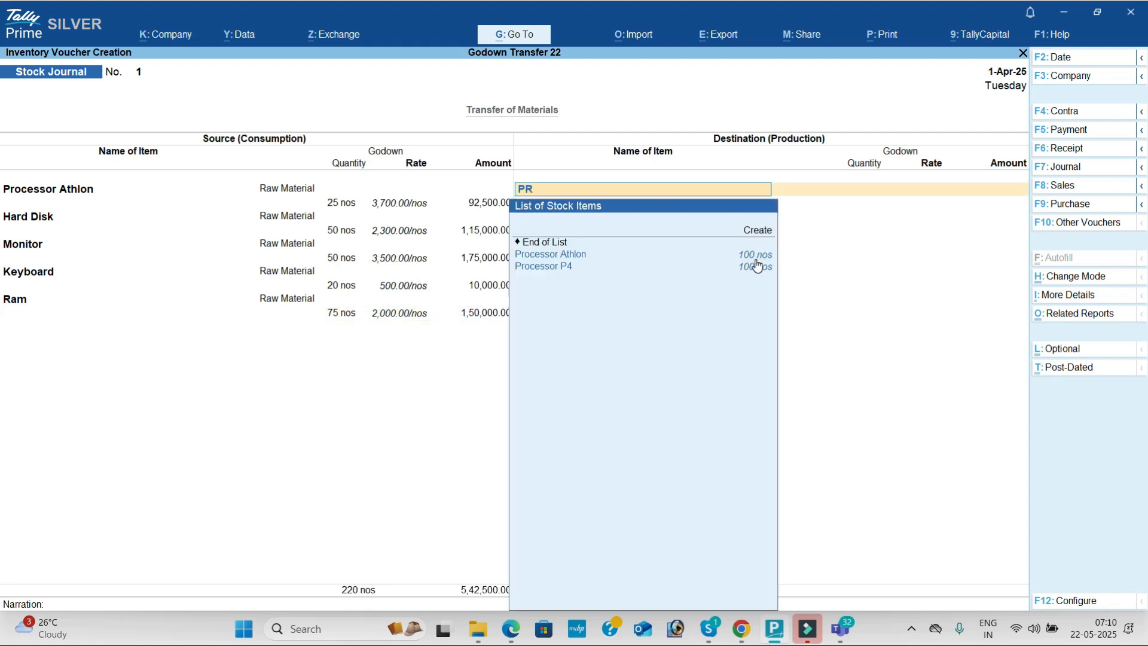
key(Return)
text(a)
key(Return)
text(25)
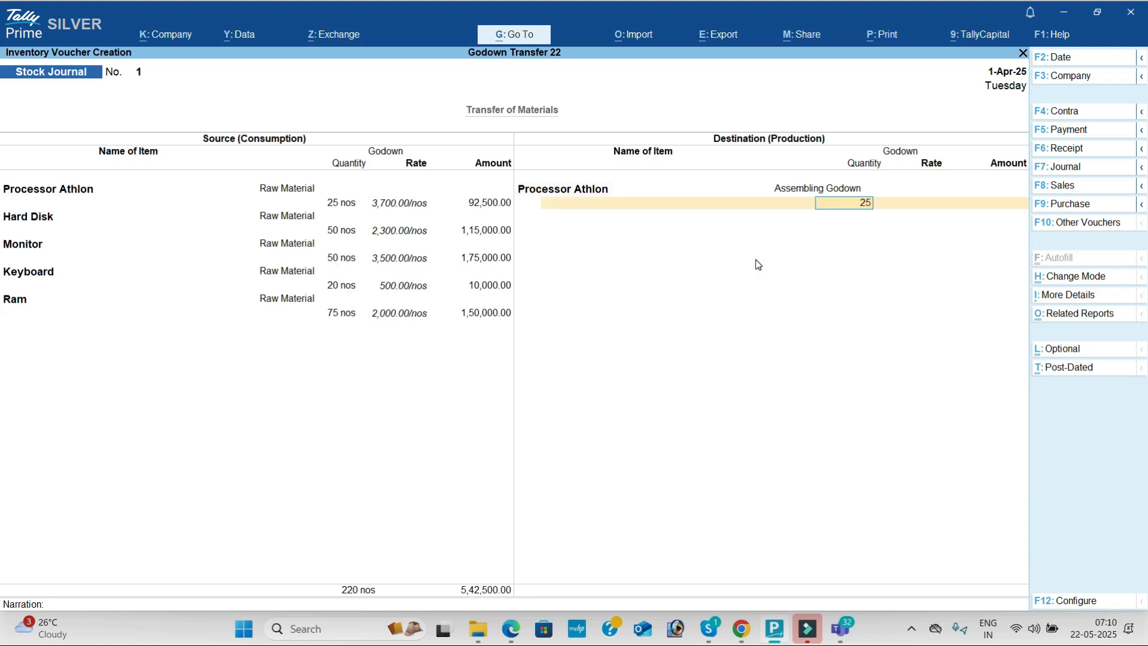
key(Return)
key(Return)
key(Return)
- Add Hard Disk to the destination side in the Assembling Godown with a quantity of 50 nos
text(h)
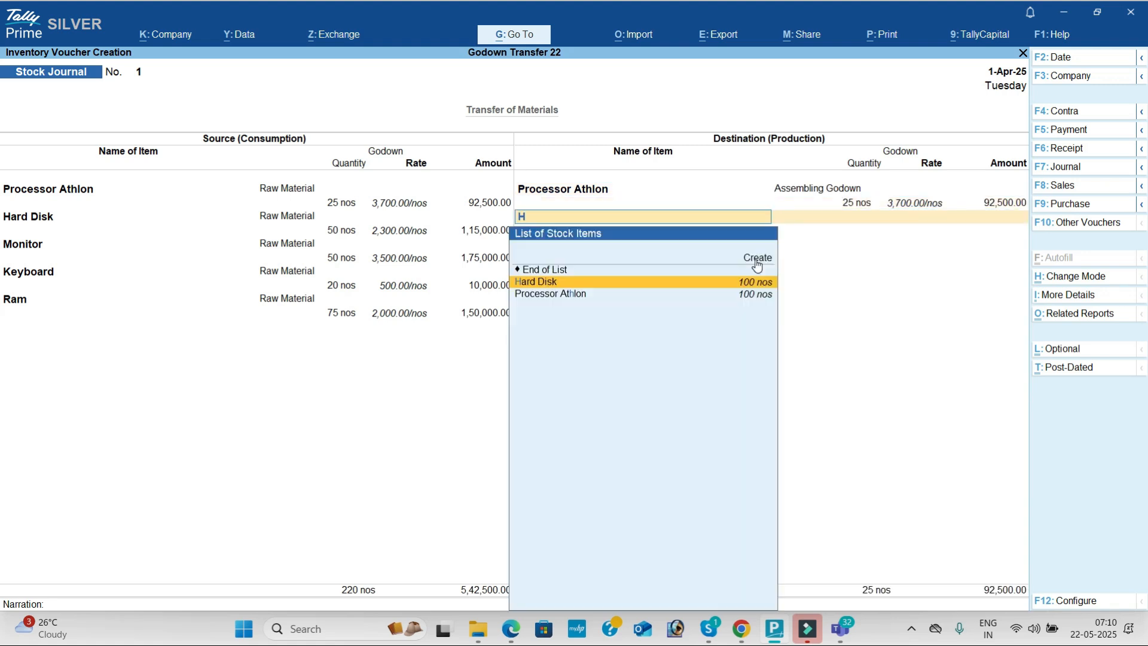
key(Return)
text(a)
key(Return)
text(50)
key(Return)
key(Return)
key(Return)
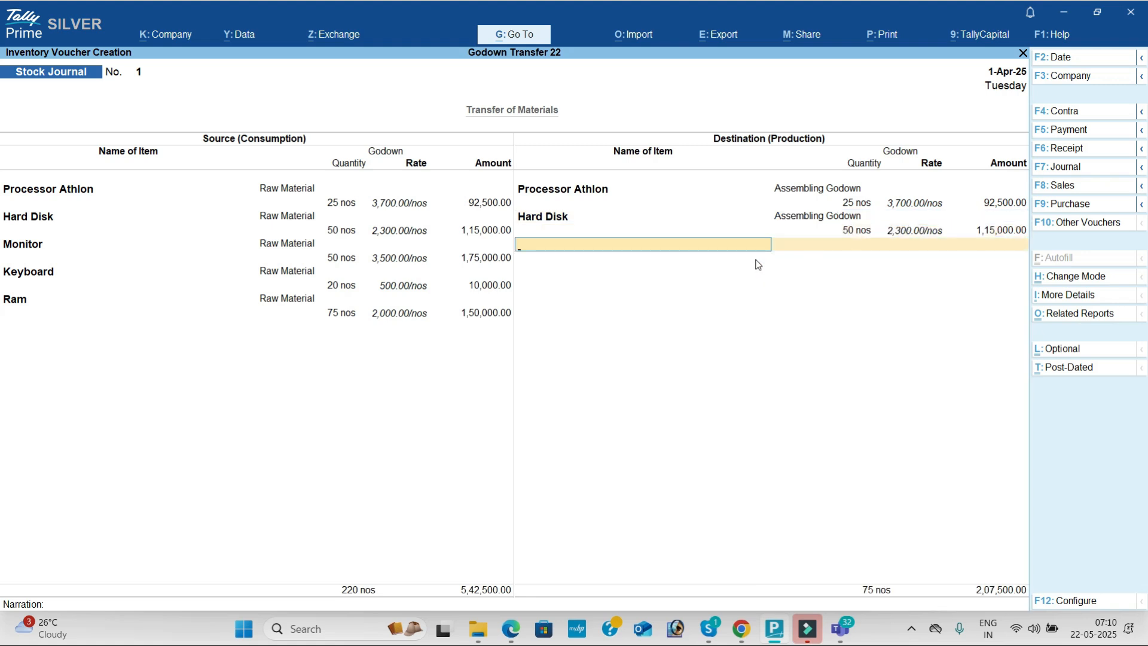
- Add Monitor to the destination side in the Assembling Godown with a quantity of 50 nos
text(m)
key(Return)
text(a)
key(Return)
text(50)
key(Return)
key(Return)
key(Return)
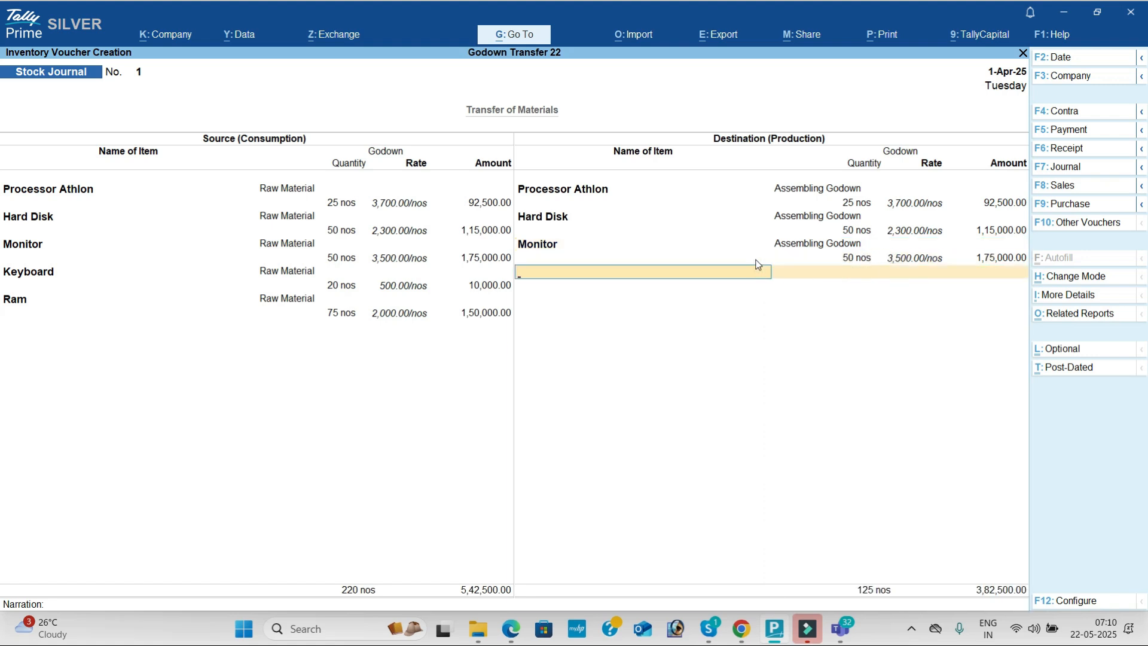
- Add Keyboard to the destination side in the Assembling Godown with a quantity of 20 nos
text(k)
key(Return)
text(a)
key(Return)
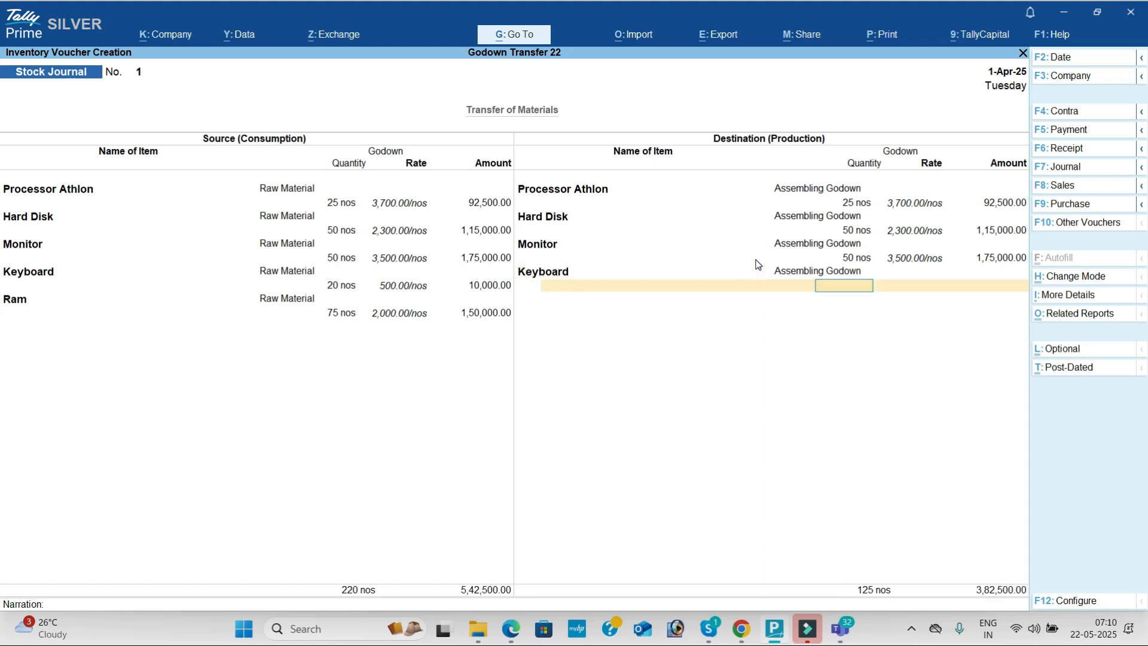
text(20)
key(Return)
key(Return)
key(Return)
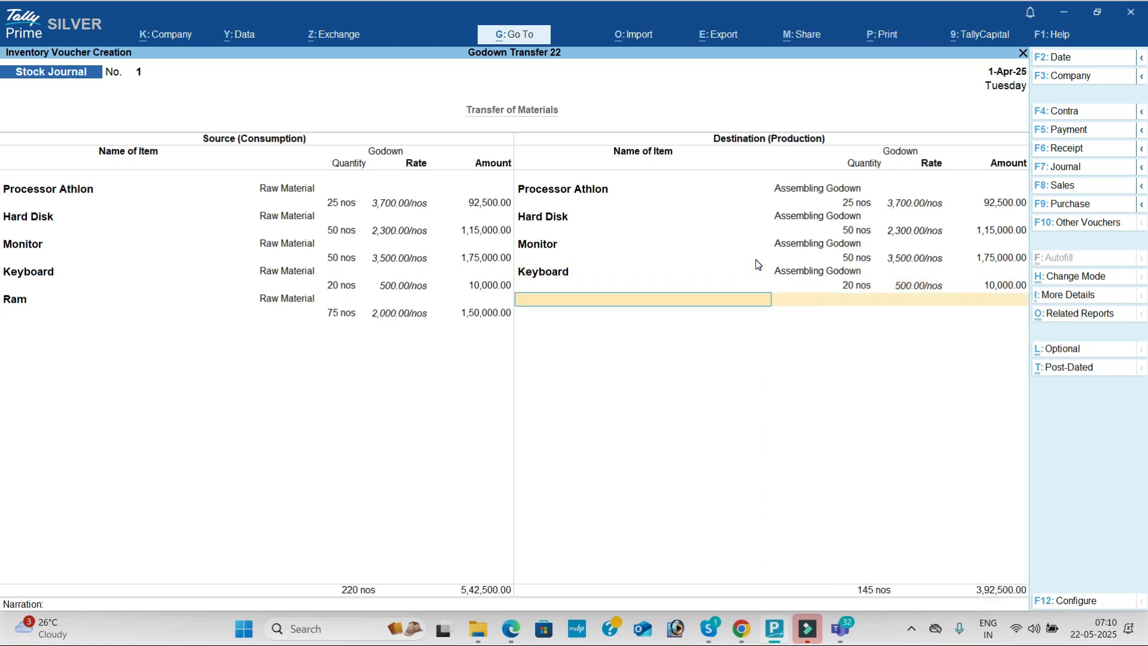
- Add Ram to the destination side in the Assembling Godown with a quantity of 75 nos
text(ra)
key(Return)
text(AS)
key(Return)
text(75)
key(Return)
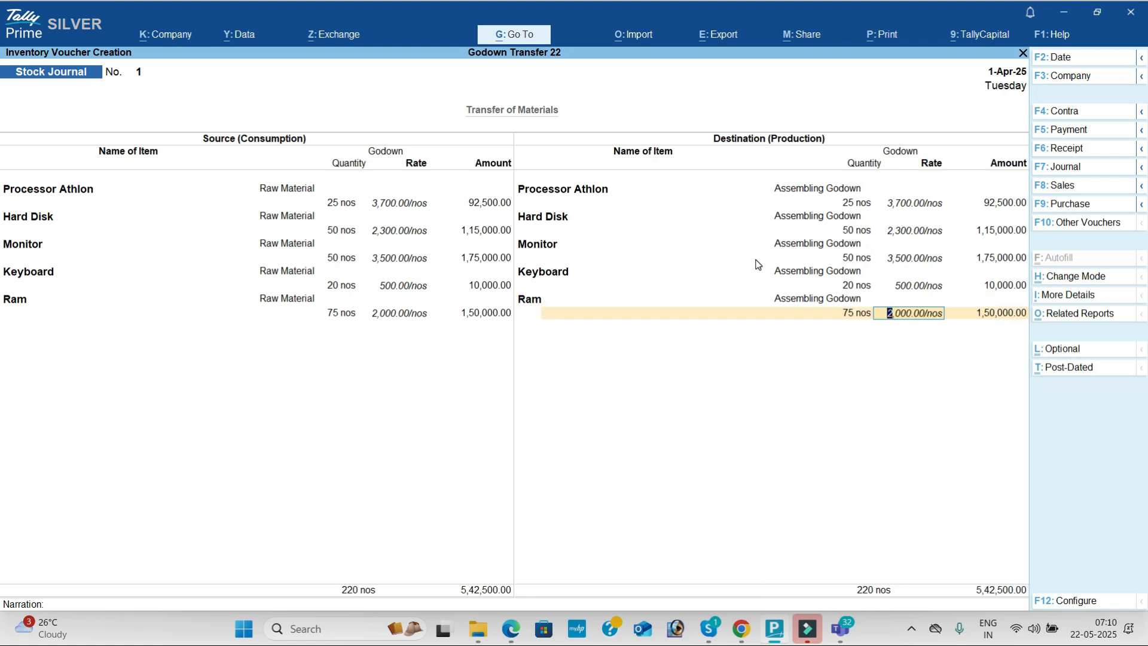
key(Return)
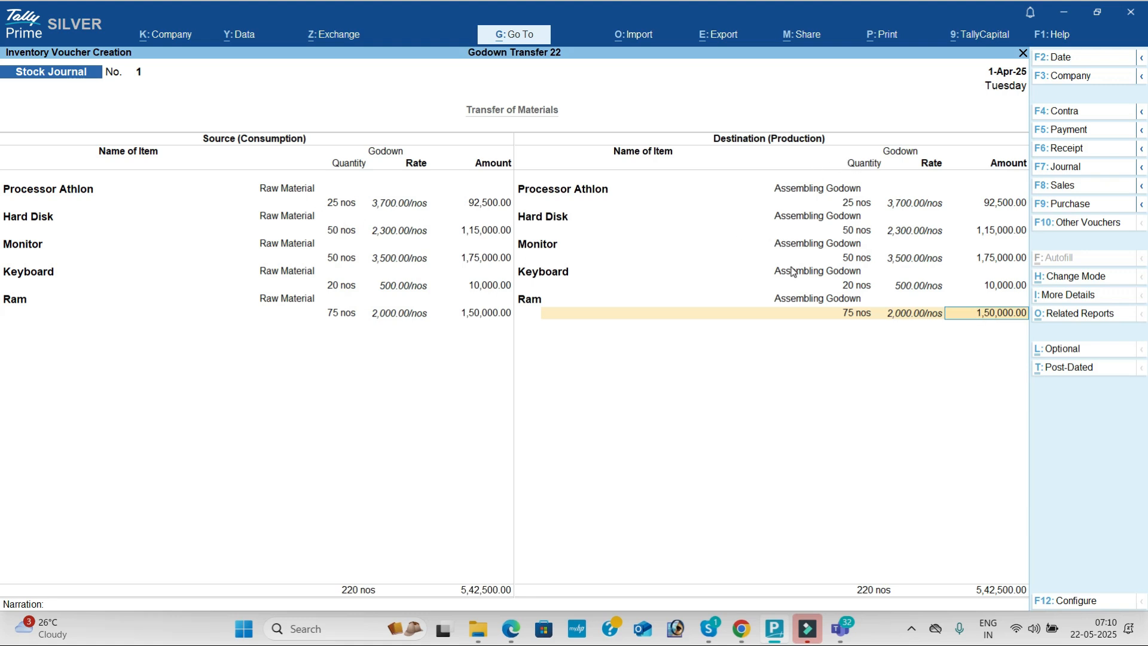
key(Return)
- End the destination item list and save the stock journal without a narration
key(Return)
key(Return)
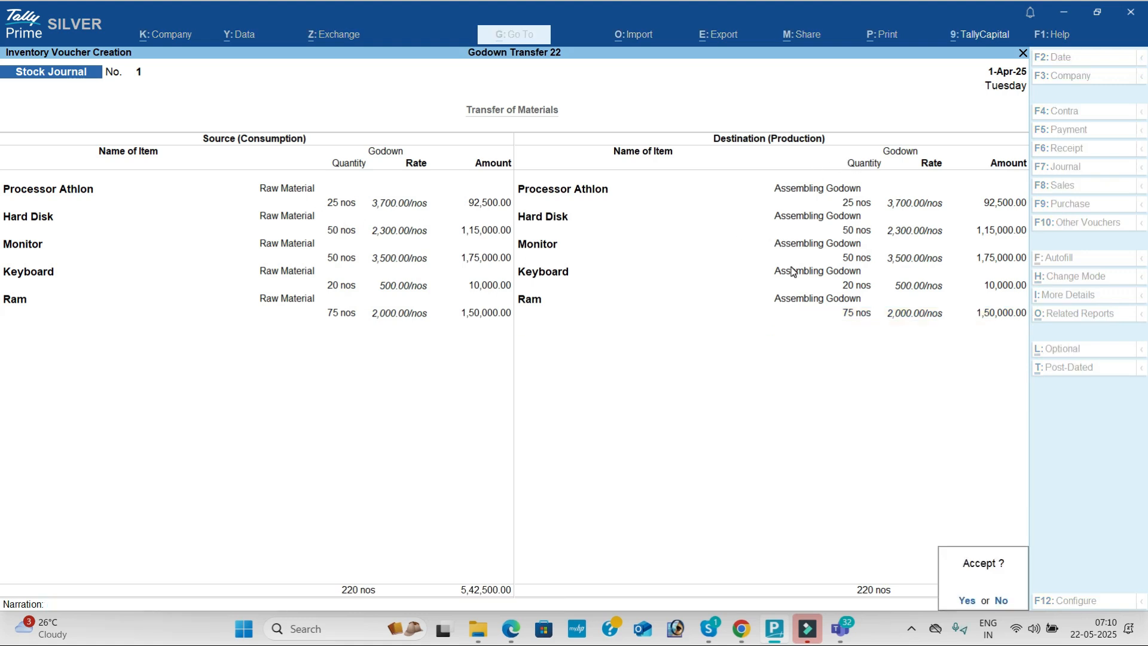
key(Return)
- Check the furniture purchase transaction in the PDF and switch to a Journal voucher in TallyPrime with the reference number and date left blank
key(alt+Tab)
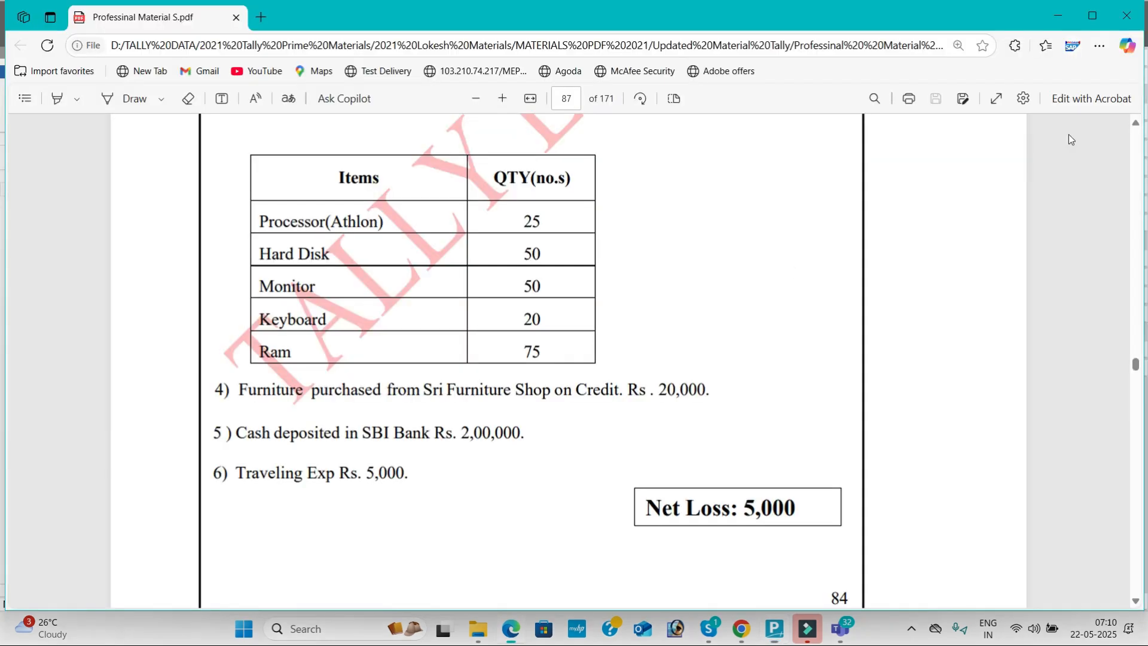
scroll(1070, 139, down, 1)
key(alt+Tab)
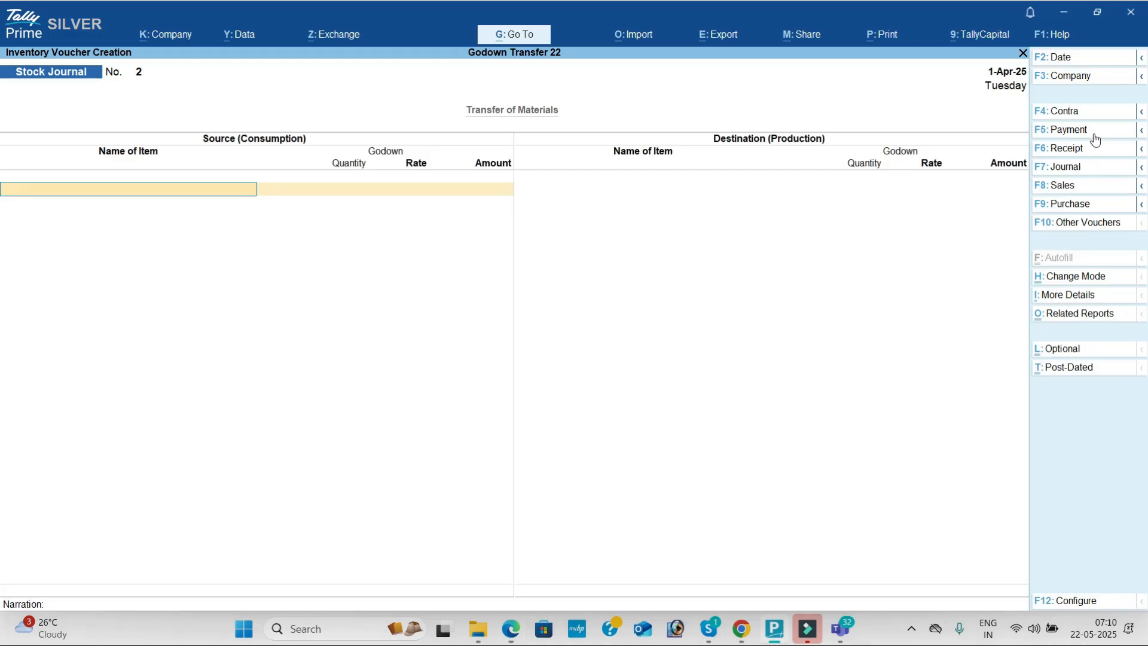
click(1098, 169)
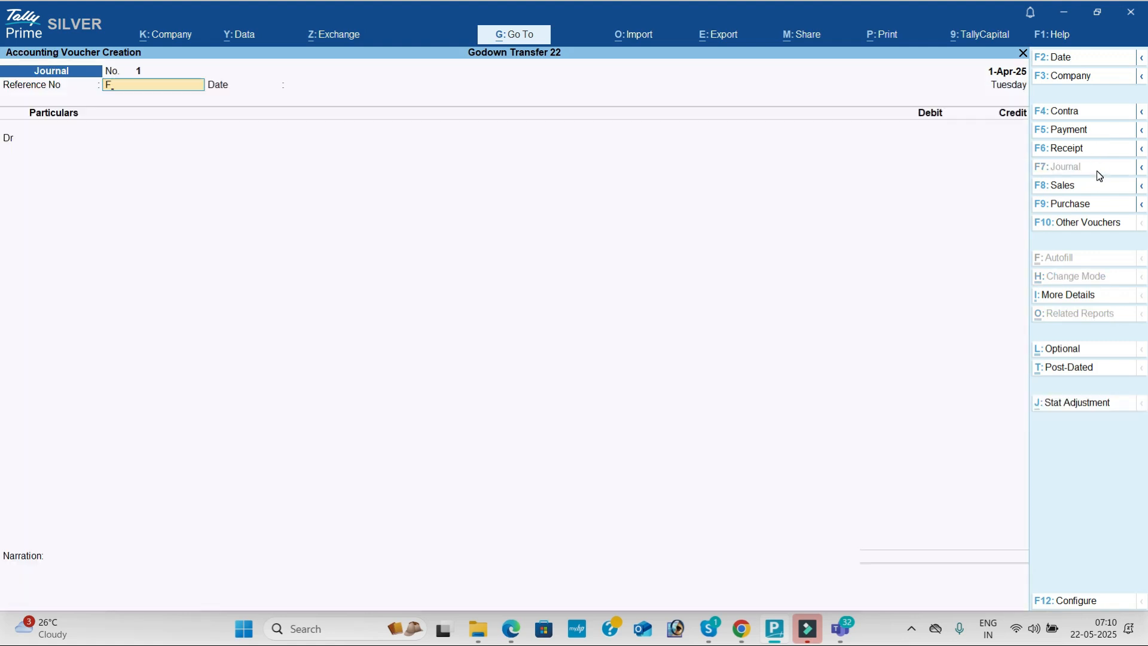
key(BackSpace)
key(Return)
key(Return)
- Debit the Furniture ledger with 20,000, keeping the GST rate and HSN/SAC details as per Masters/Company
text(F)
key(Return)
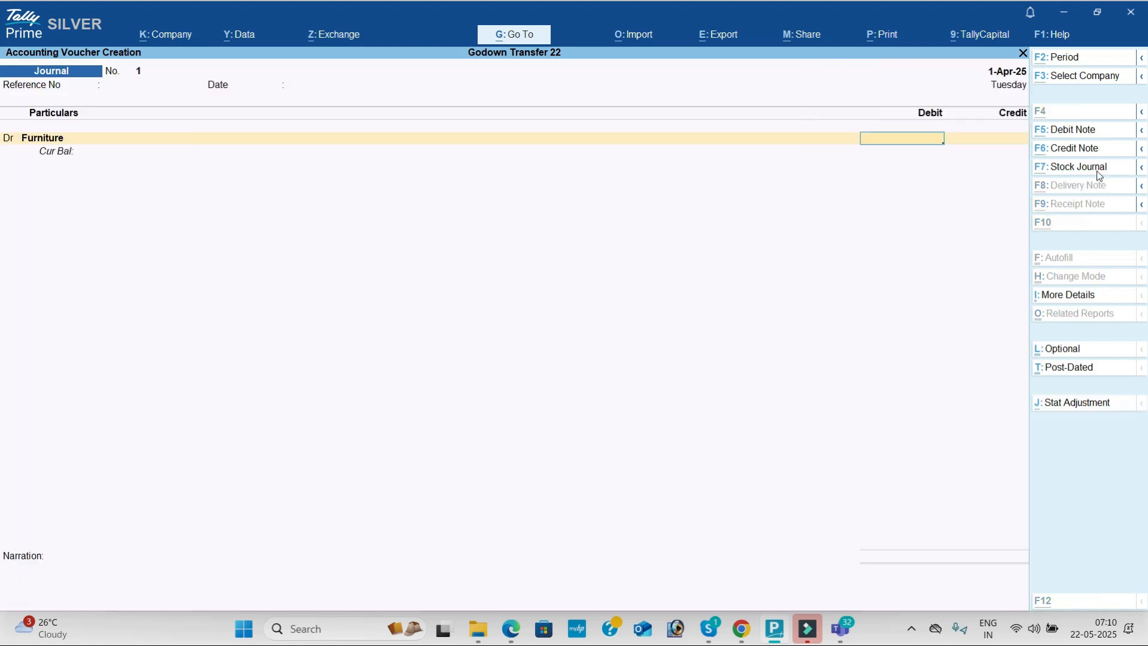
key(alt+Tab)
key(alt+Tab)
text(20000)
key(Return)
key(Return)
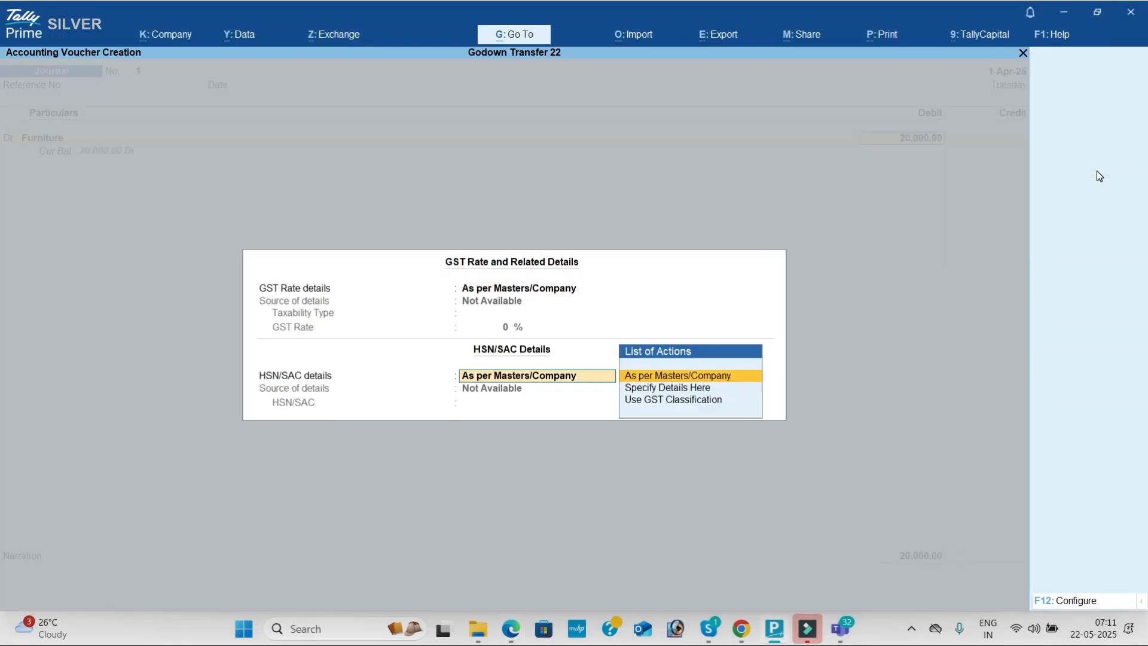
key(Return)
- Check the supplier in the PDF and credit the Sri Furniture Shop ledger with 20,000
key(alt+Tab)
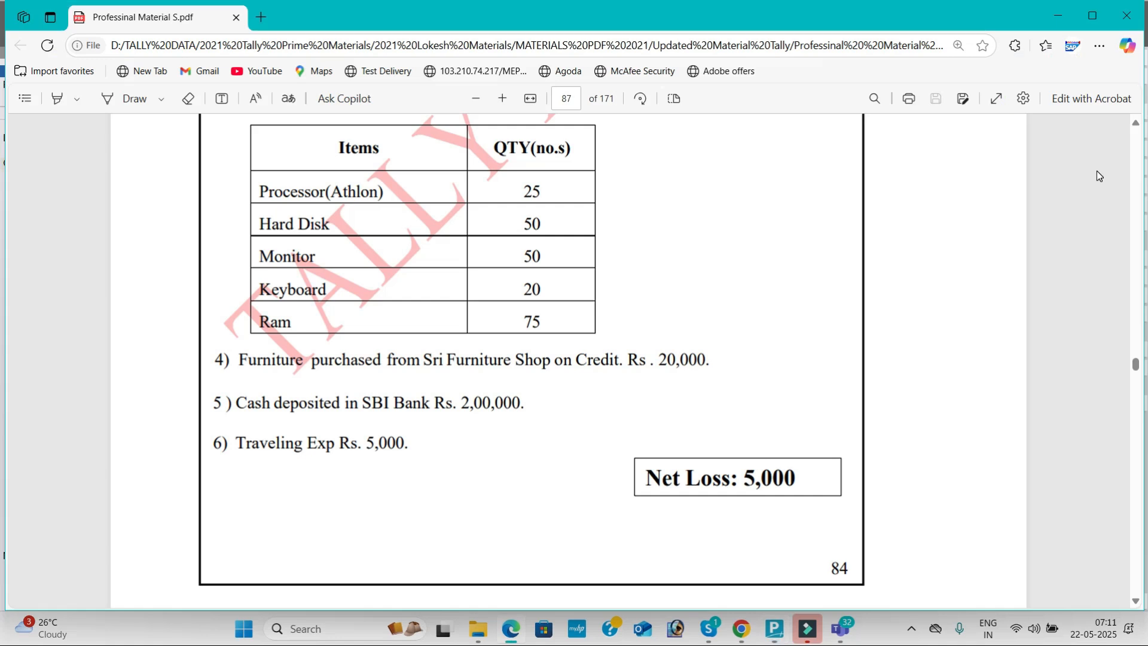
key(alt+Tab)
text(Sri)
key(Return)
key(Return)
key(Return)
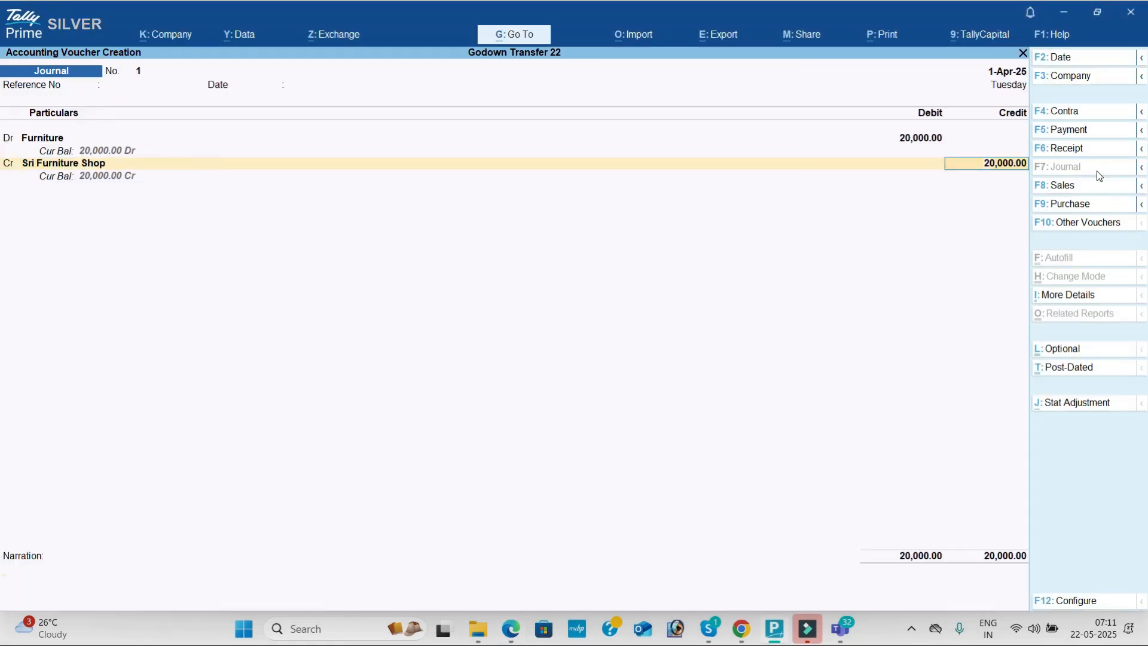
- Save the furniture journal without a narration, check the cash deposit transaction in the PDF and switch to a Contra voucher in TallyPrime
key(Return)
key(alt+Tab)
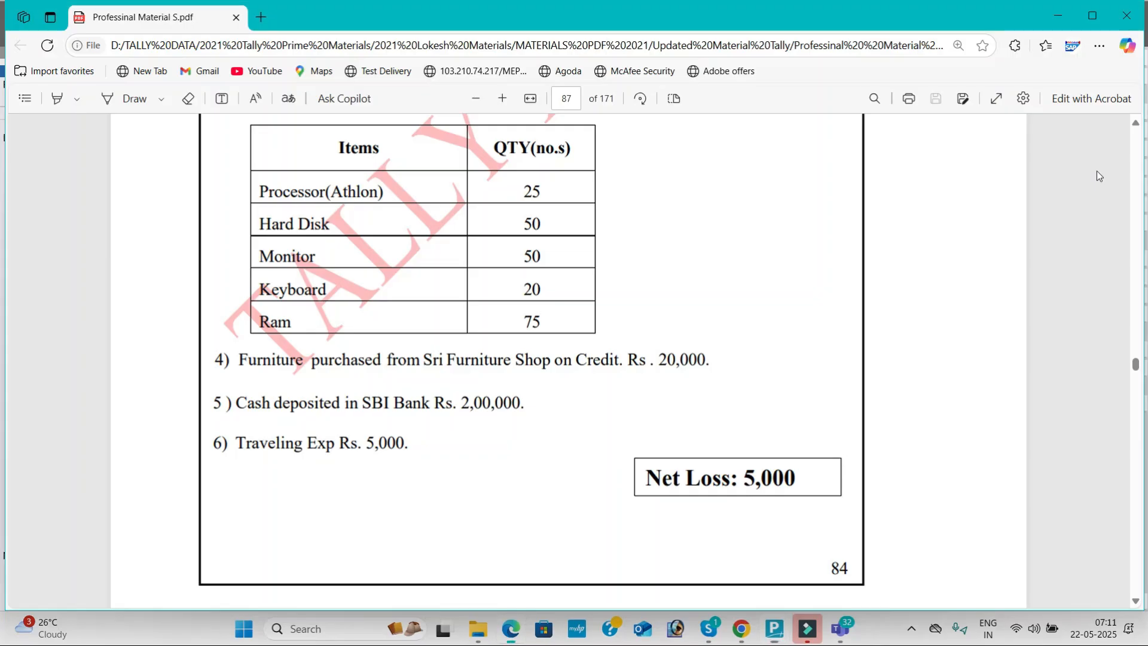
key(alt+Tab)
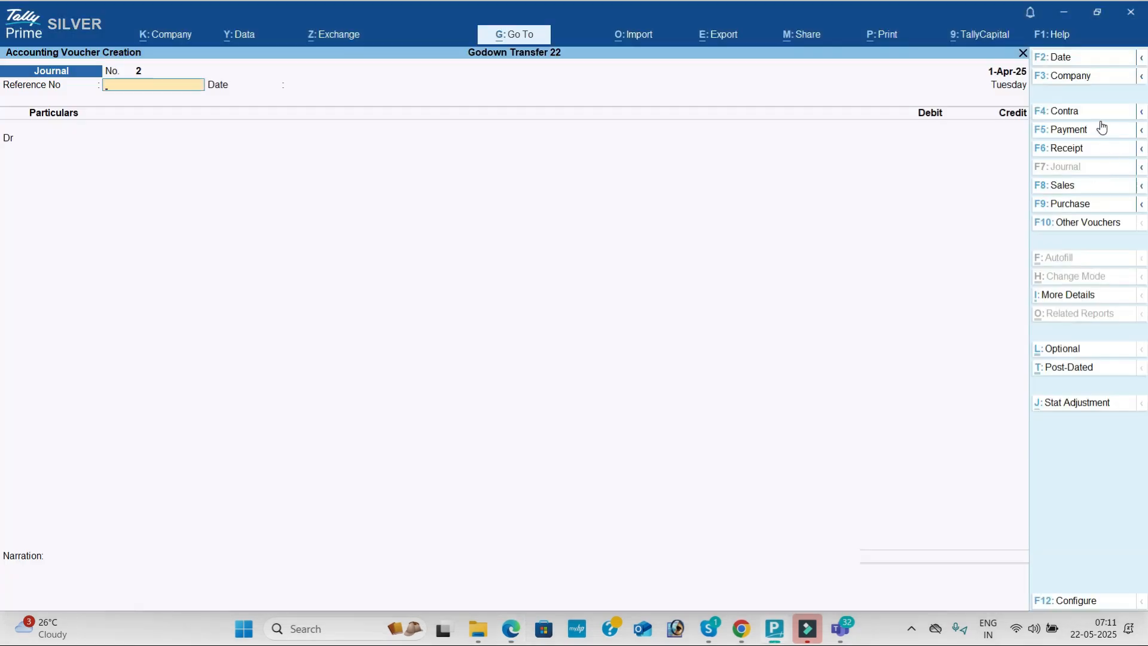
click(1089, 110)
- Record the bank deposit by crediting Cash and debiting Sbi Bank with 2,00,000, checking the amount in the PDF, and save the contra voucher
key(Return)
key(alt+Tab)
key(alt+Tab)
text(2,00,0)
text(00000)
key(Return)
key(Down)
key(Return)
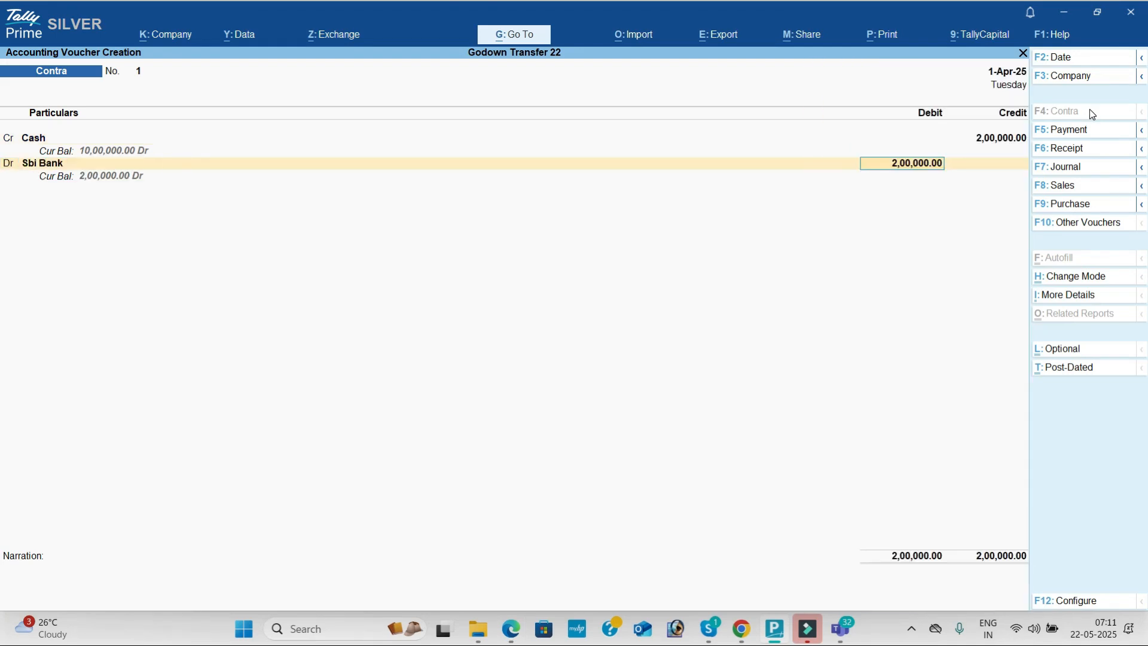
key(ctrl+a)
- Check the travelling expense in the PDF and start a Payment voucher in TallyPrime with the Traveling Exp ledger on the debit side
key(alt+Tab)
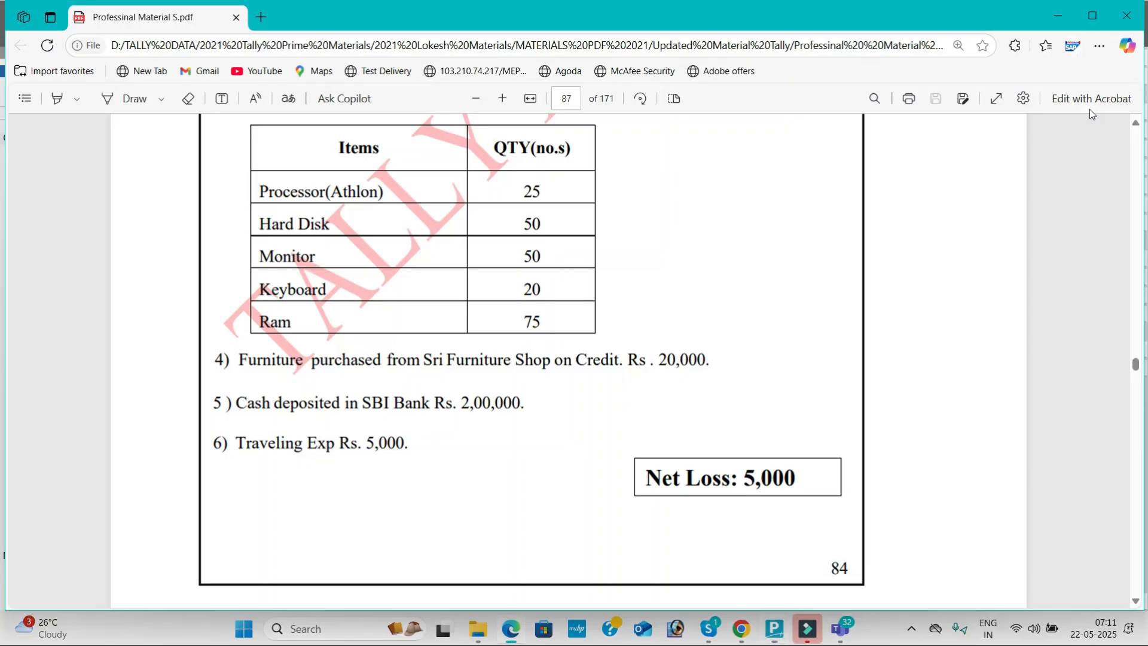
key(alt+Tab)
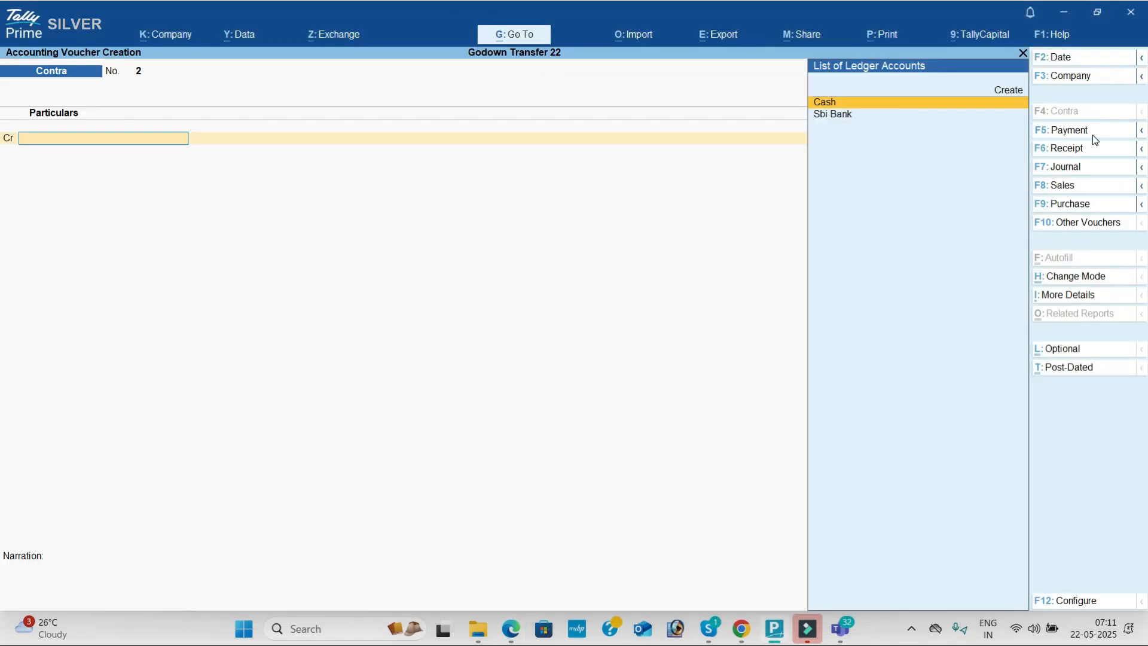
click(1095, 137)
text(tra)
key(Return)
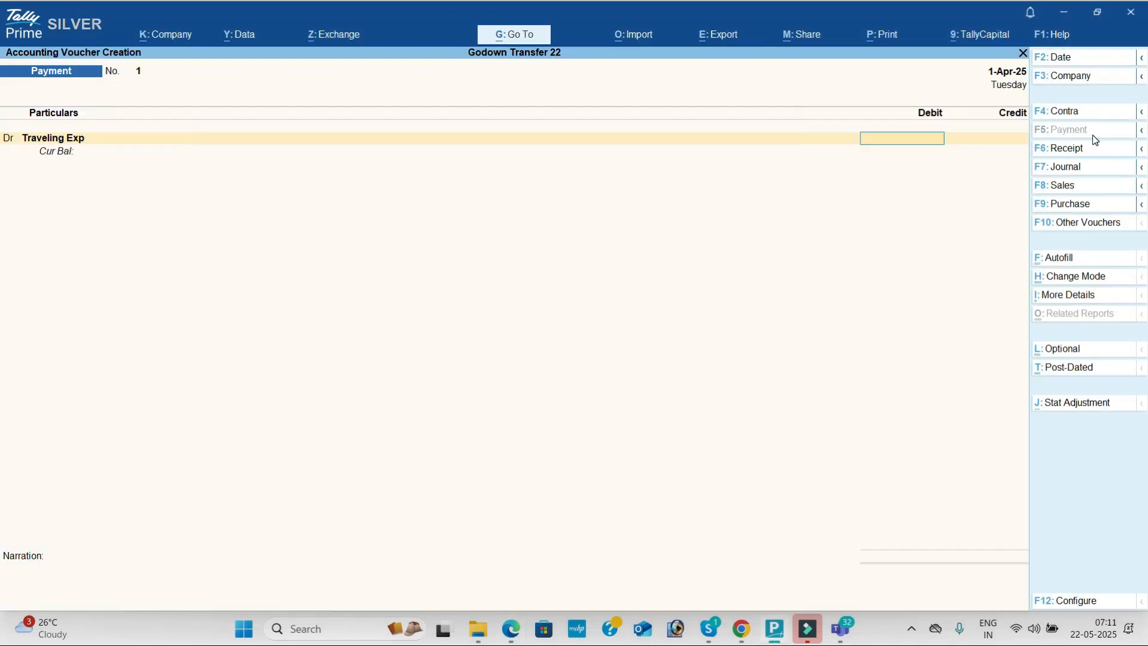
- Set the Traveling Exp debit to 5,000 as given in the PDF, credit Cash with 5,000 and save the payment without a narration
key(alt+Tab)
key(alt+Tab)
text(5000)
key(Return)
key(Return)
key(Down)
key(Return)
key(Return)
key(Return)
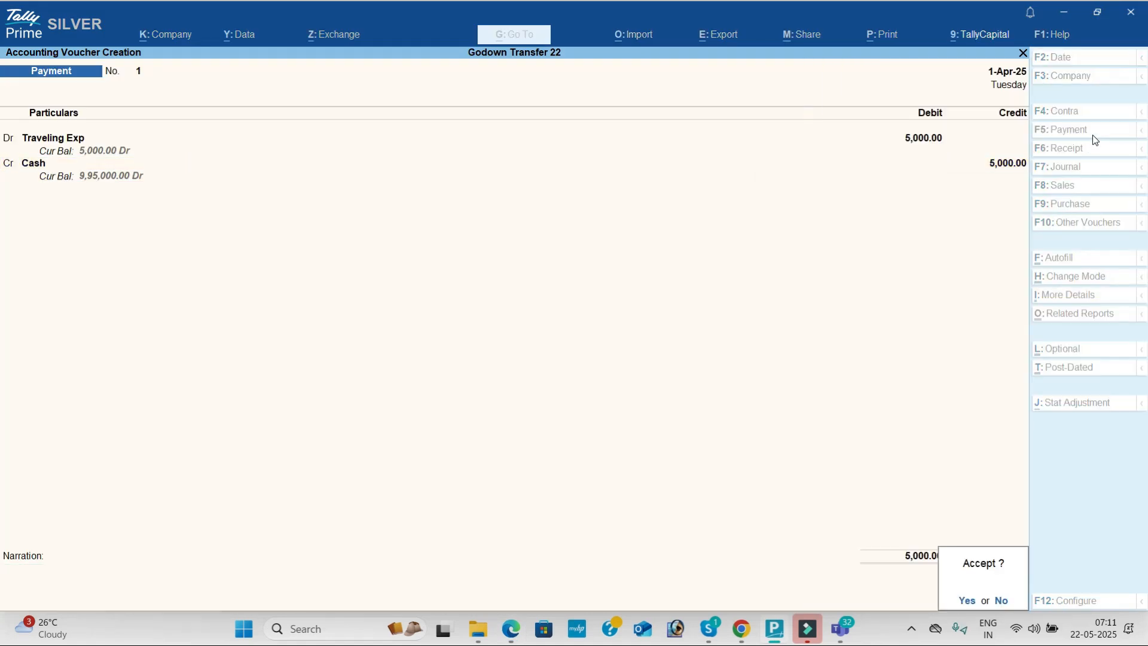
key(Return)
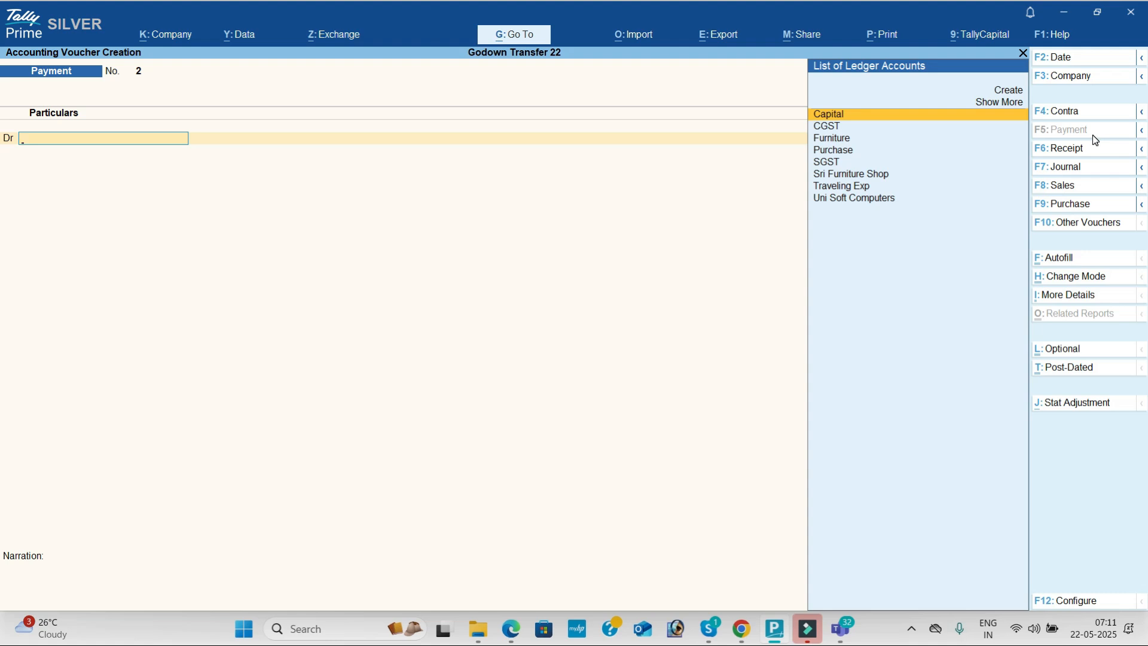
- Leave voucher entry and review the recorded vouchers in the Day Book
key(Escape)
key(Down)
key(Return)
key(Down)
key(Down)
key(Down)
key(Down)
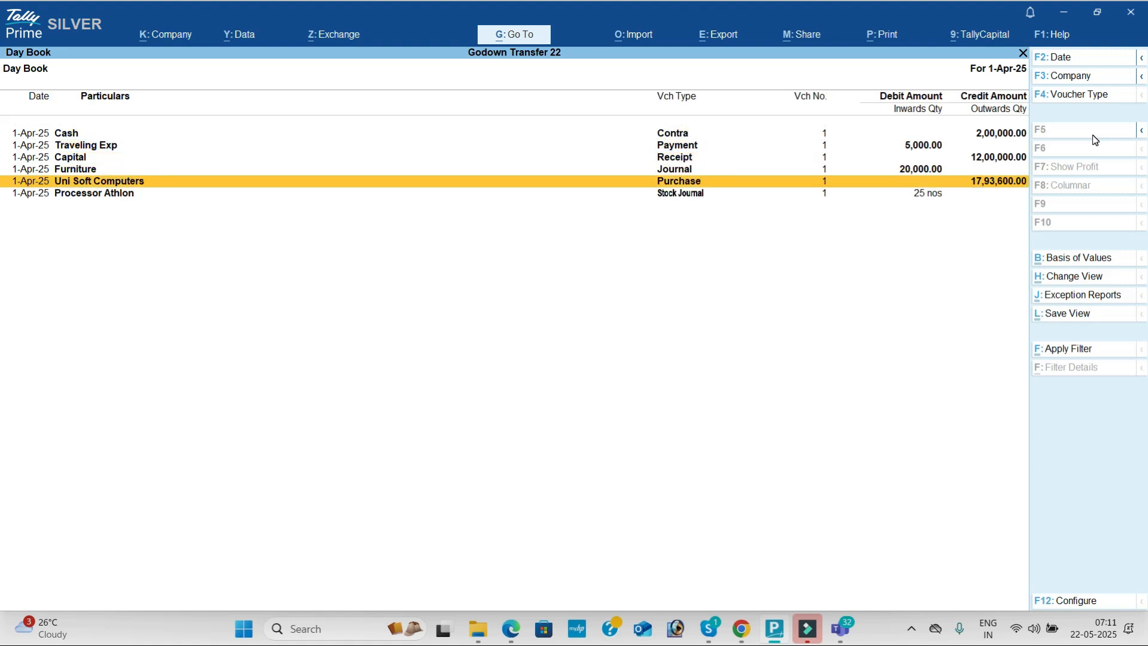
- View the Profit & Loss A/c in detailed form and compare its net loss with the answer in the PDF
key(Escape)
key(Down)
key(Down)
key(Down)
key(Down)
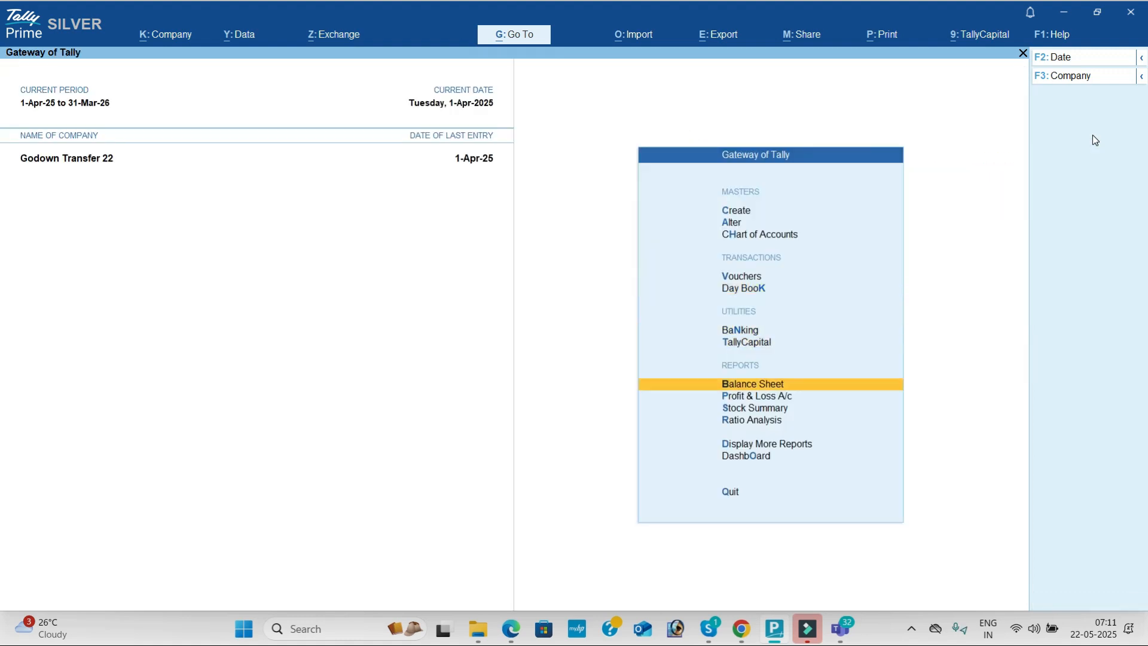
key(Return)
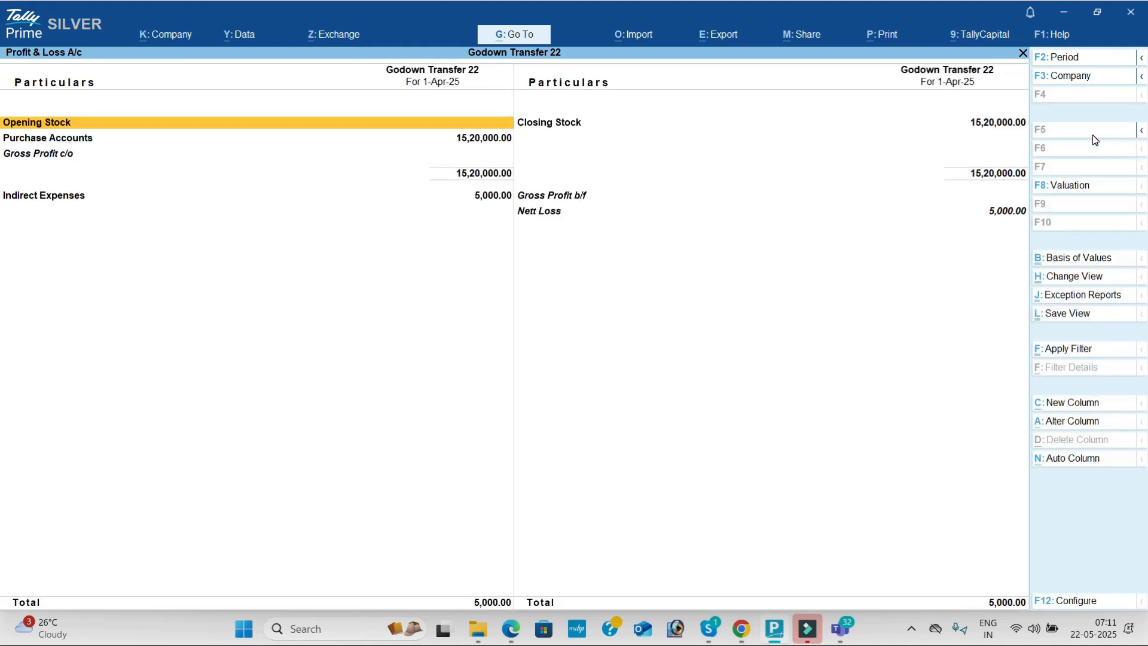
key(alt+F5)
key(Right)
key(Down)
key(End)
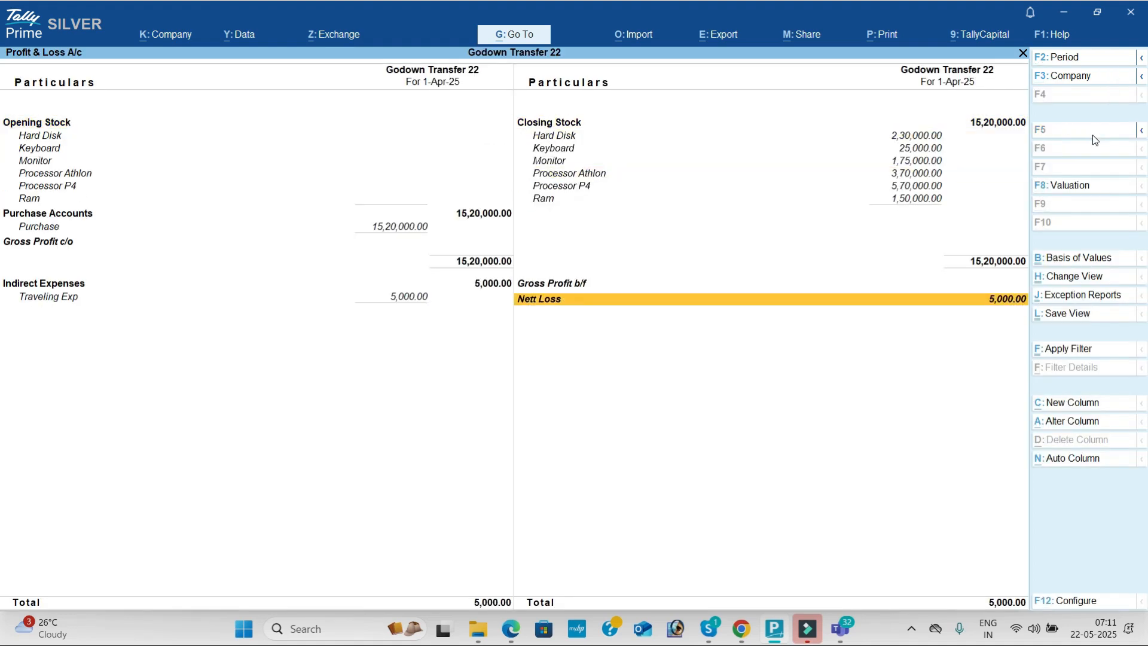
key(alt+Tab)
key(alt+Tab)
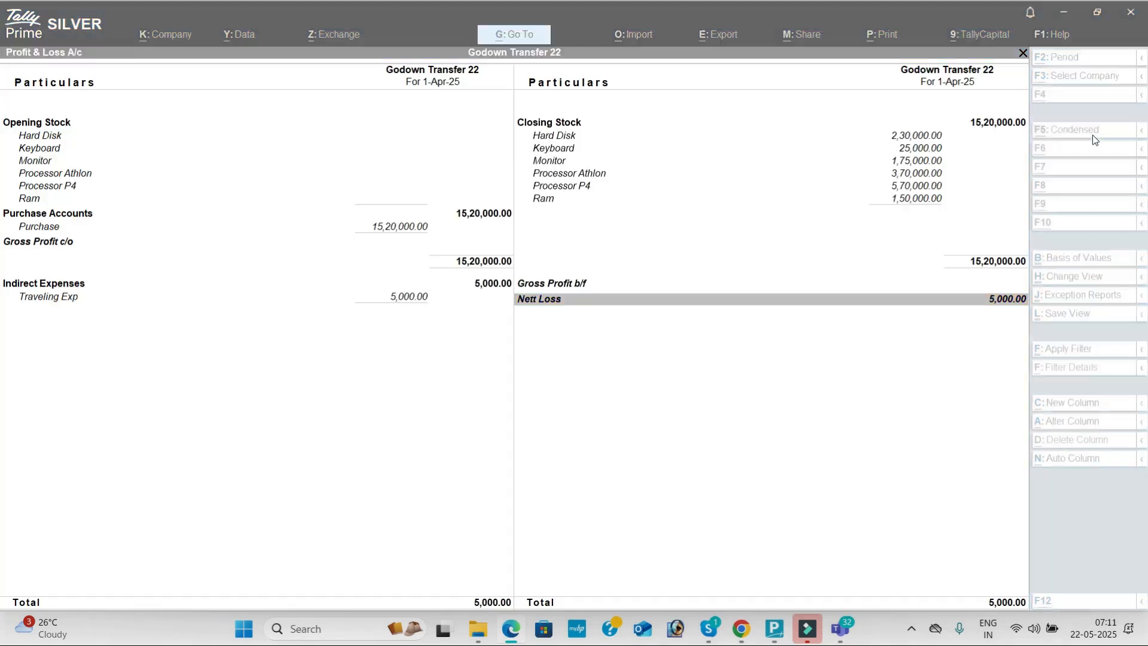
- Show the Stock Summary in detailed form with each item split by godown
key(Escape)
key(Down)
key(Return)
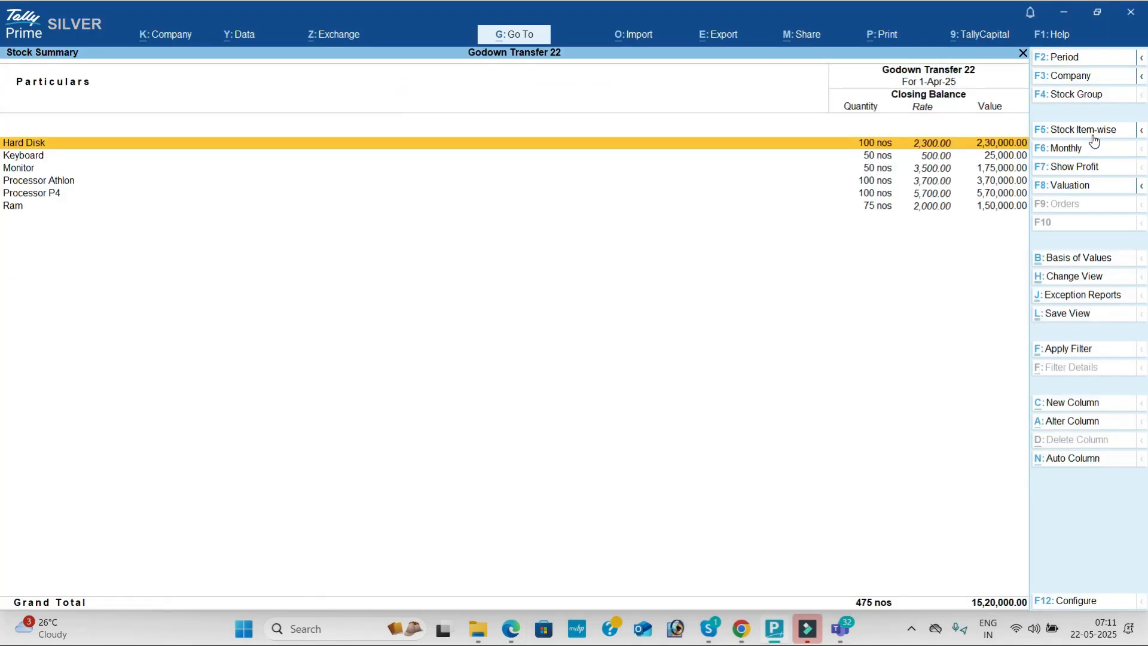
key(alt)
click(1092, 136)
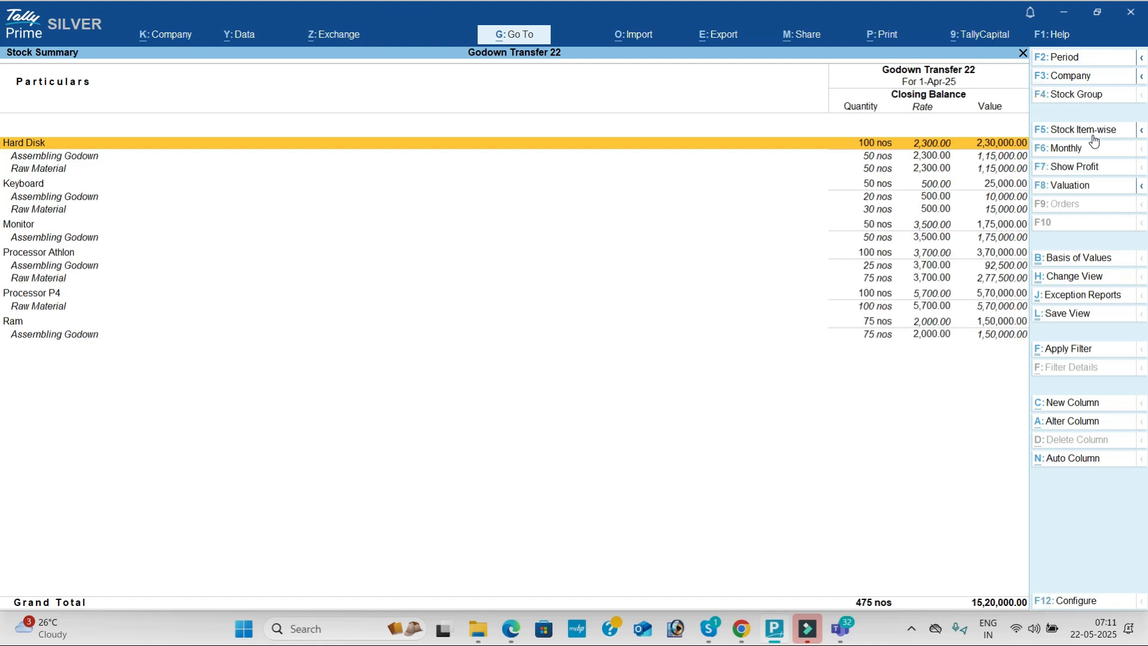
- Examine the Assembling Godown and Raw Material quantities of every item in the Stock Summary, from Hard Disk to Ram
key(Down)
key(Up)
key(Down)
key(Down)
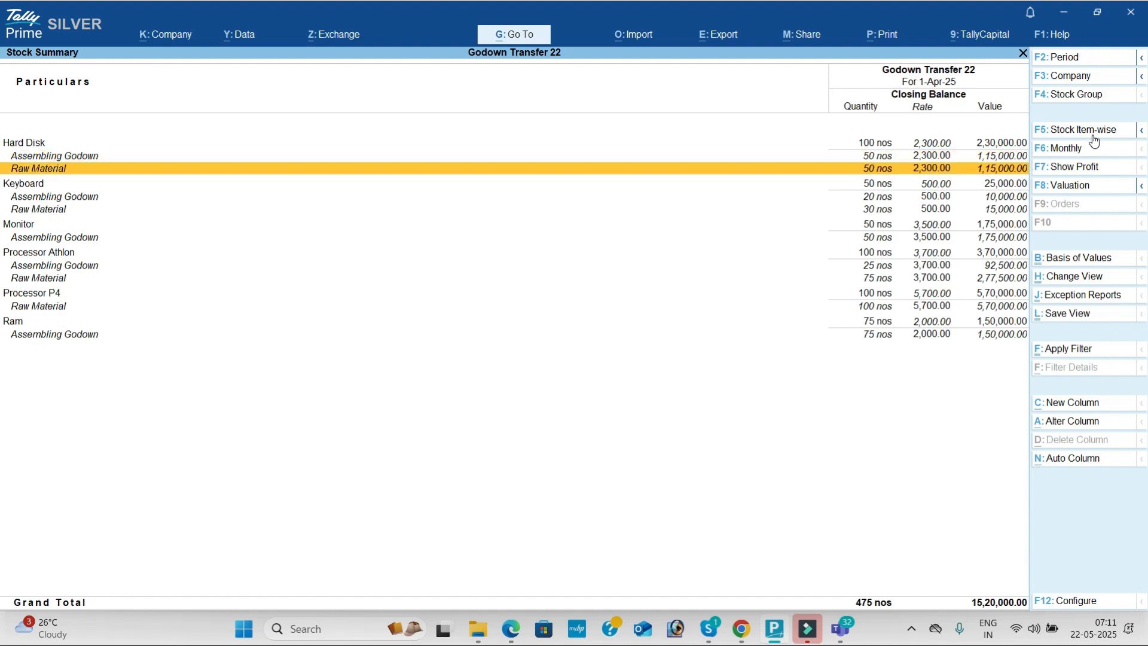
key(Down)
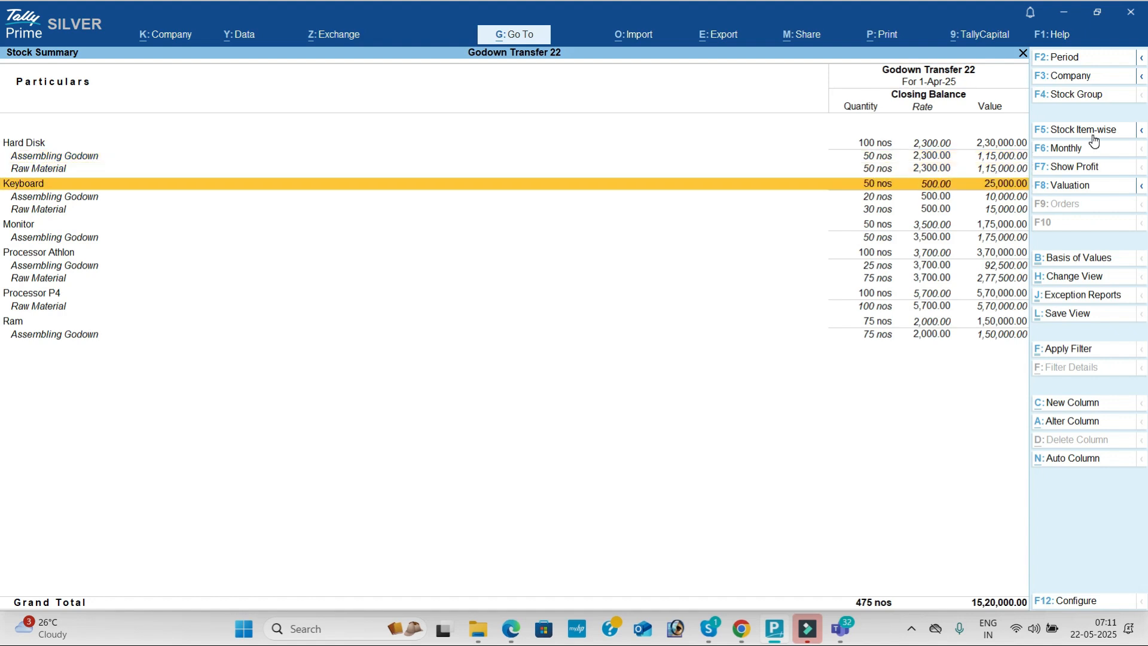
key(Down)
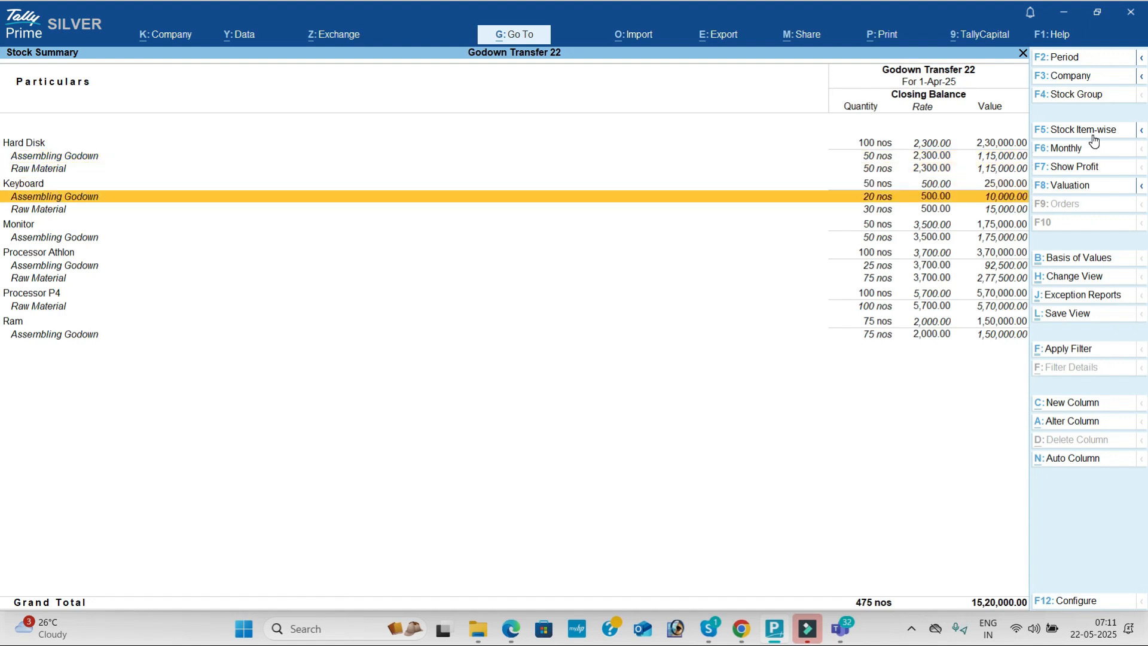
key(Down)
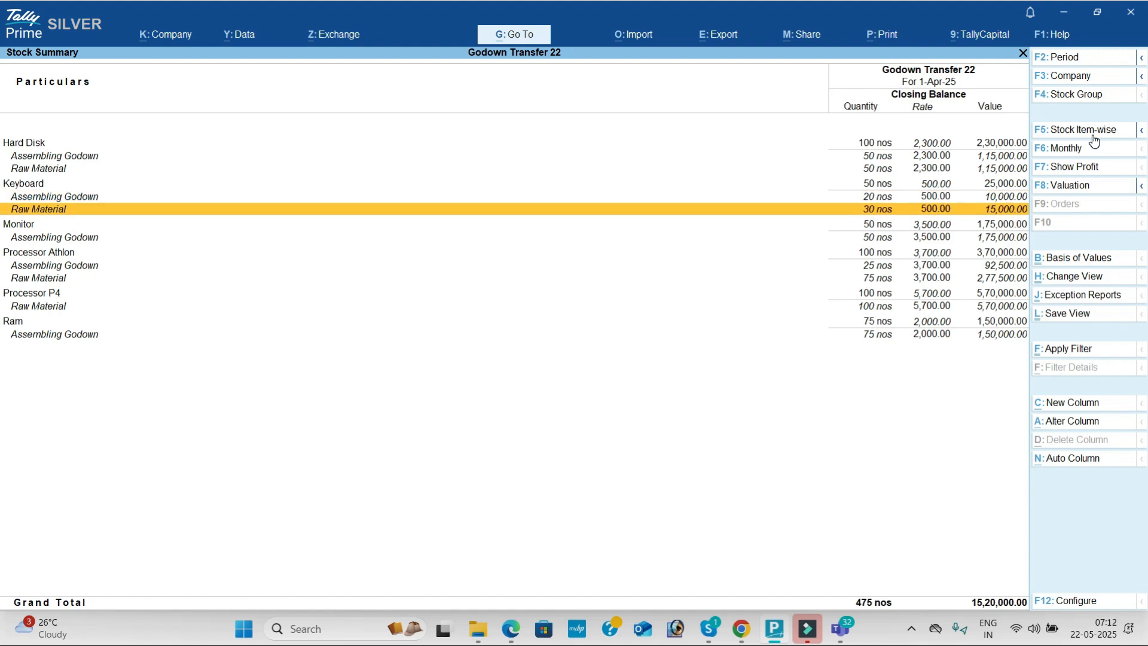
key(Down)
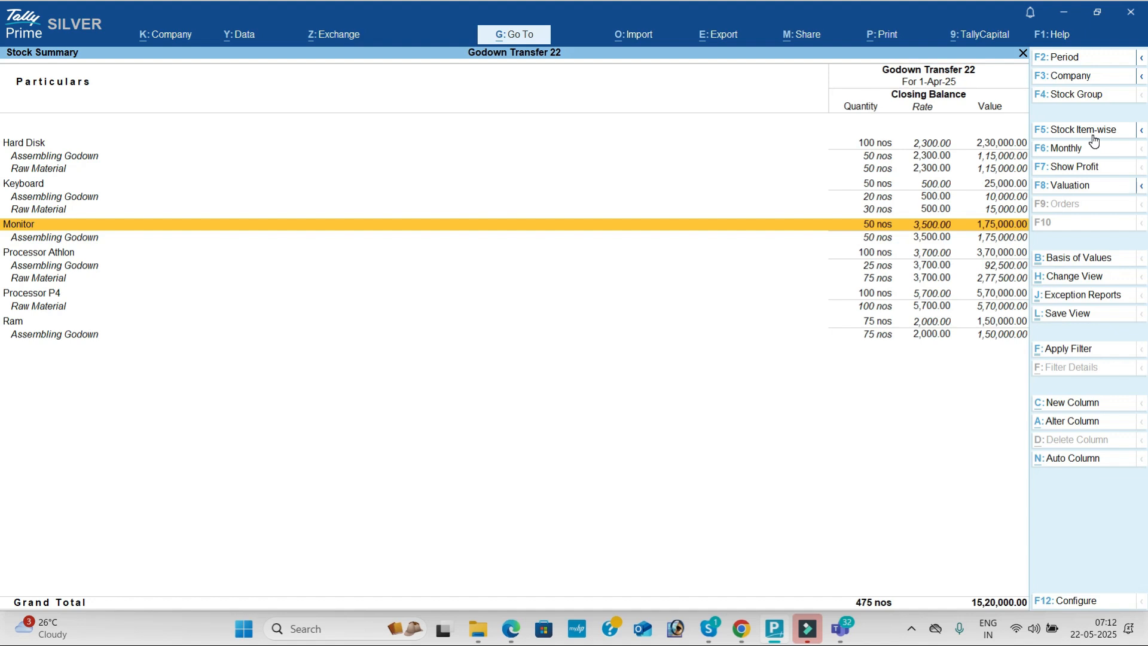
key(Down)
key(Down)
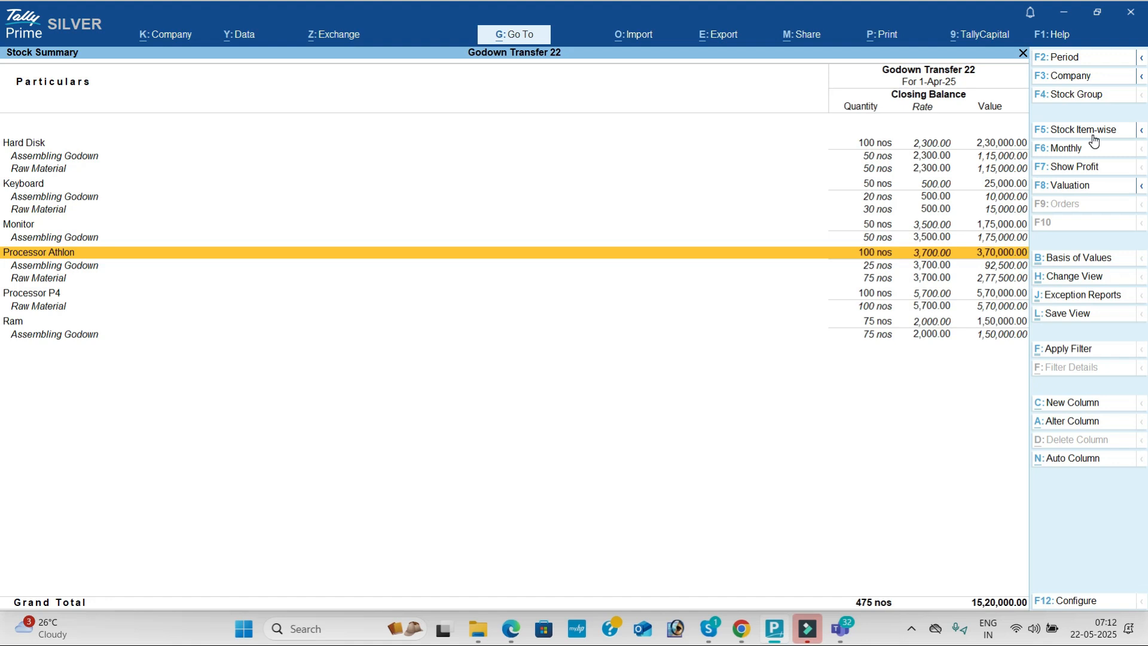
key(Down)
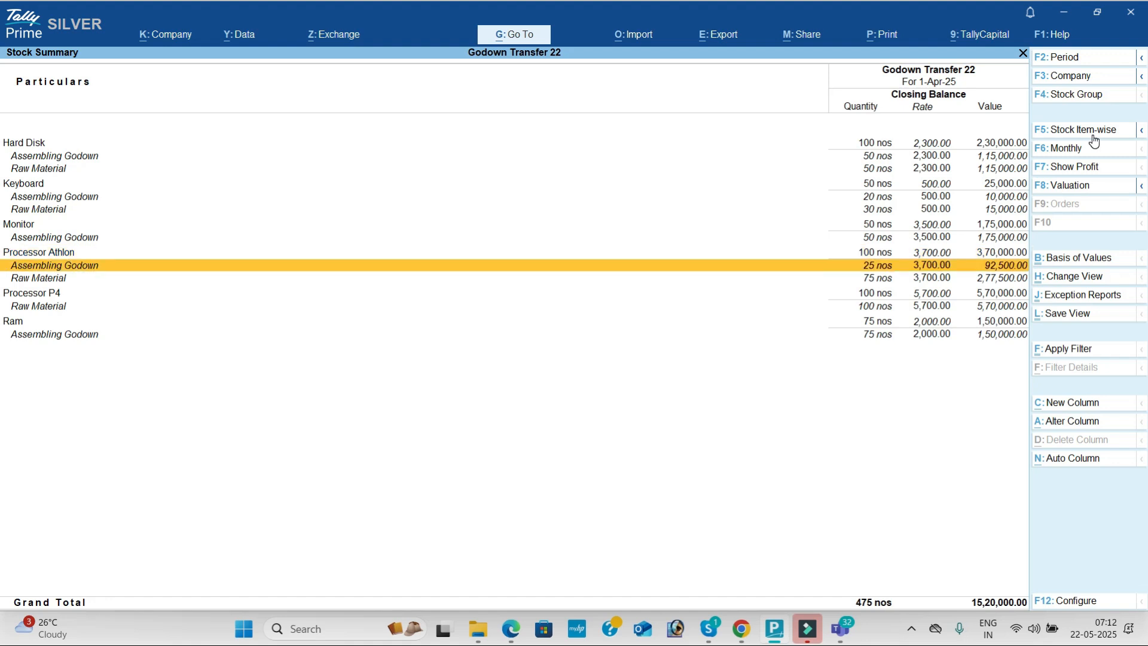
key(Down)
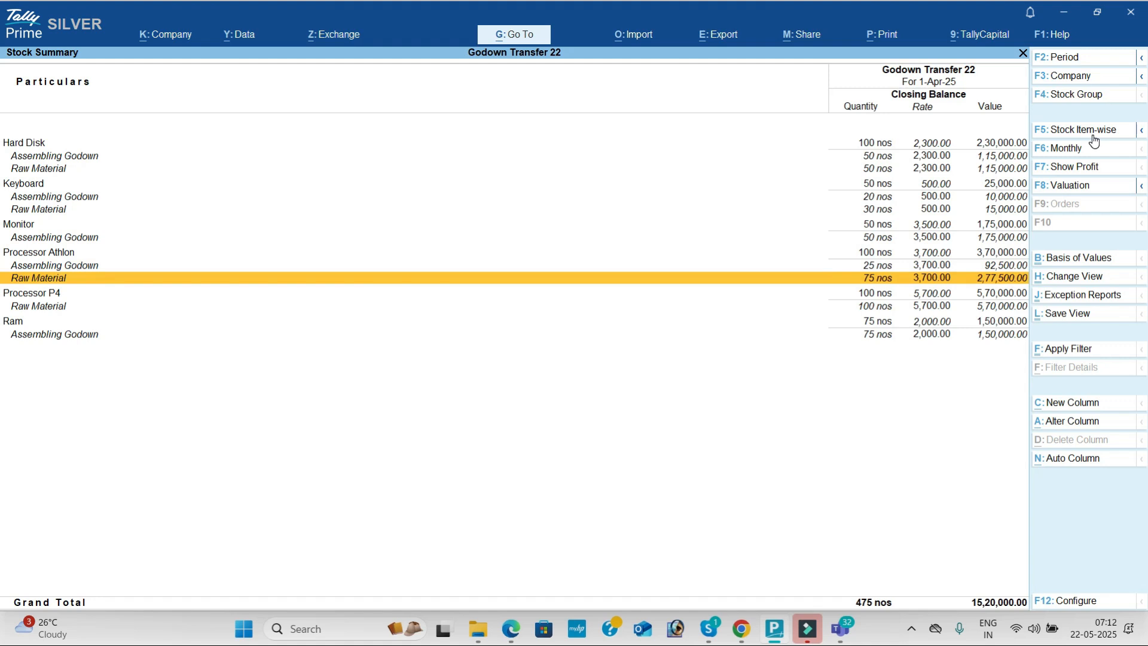
key(Down)
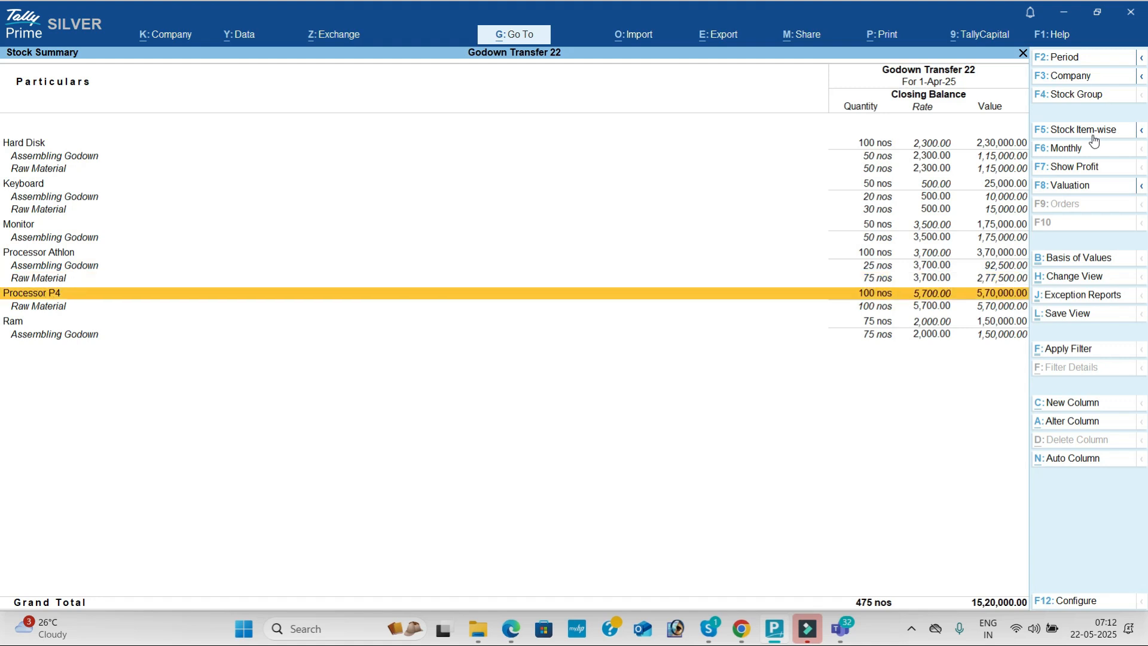
key(Down)
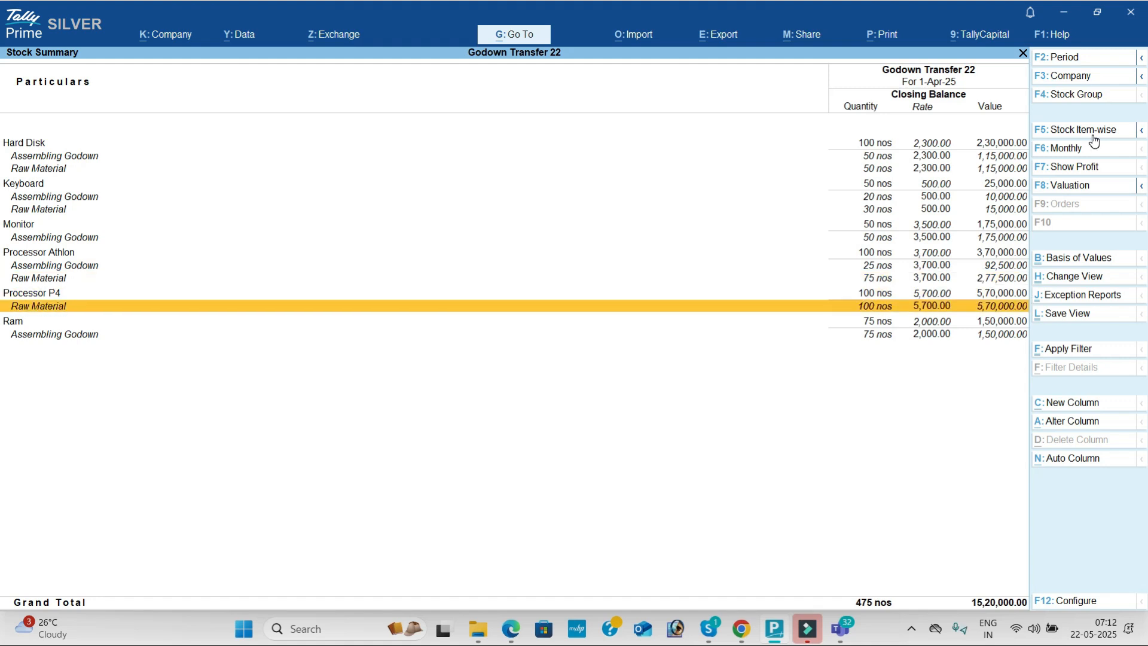
key(Down)
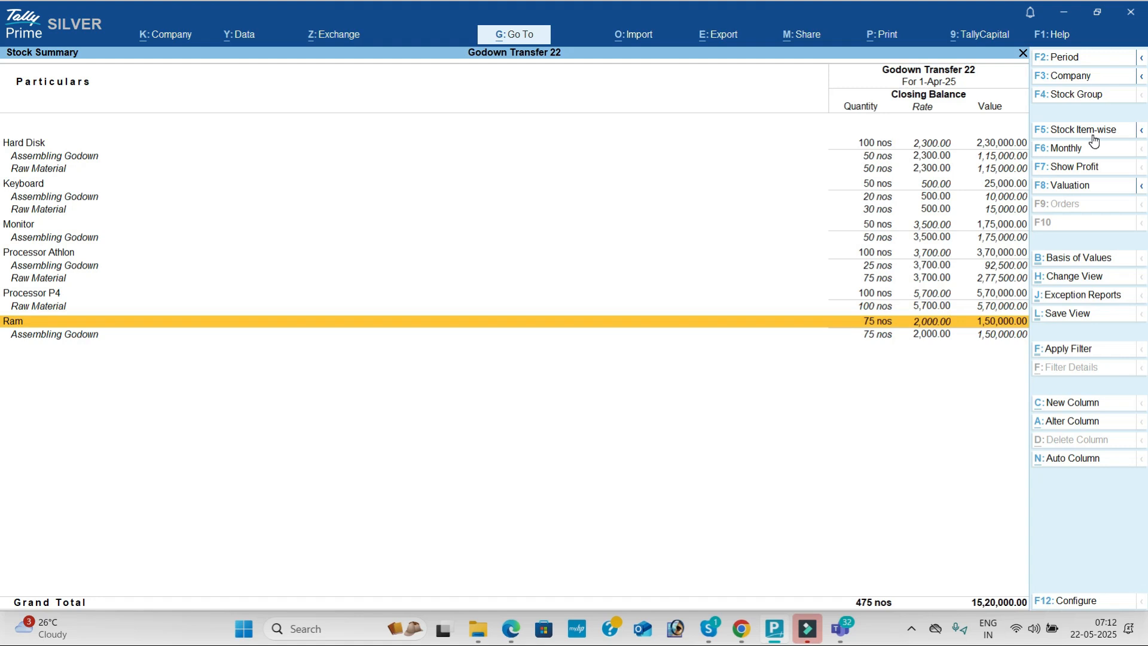
key(Down)
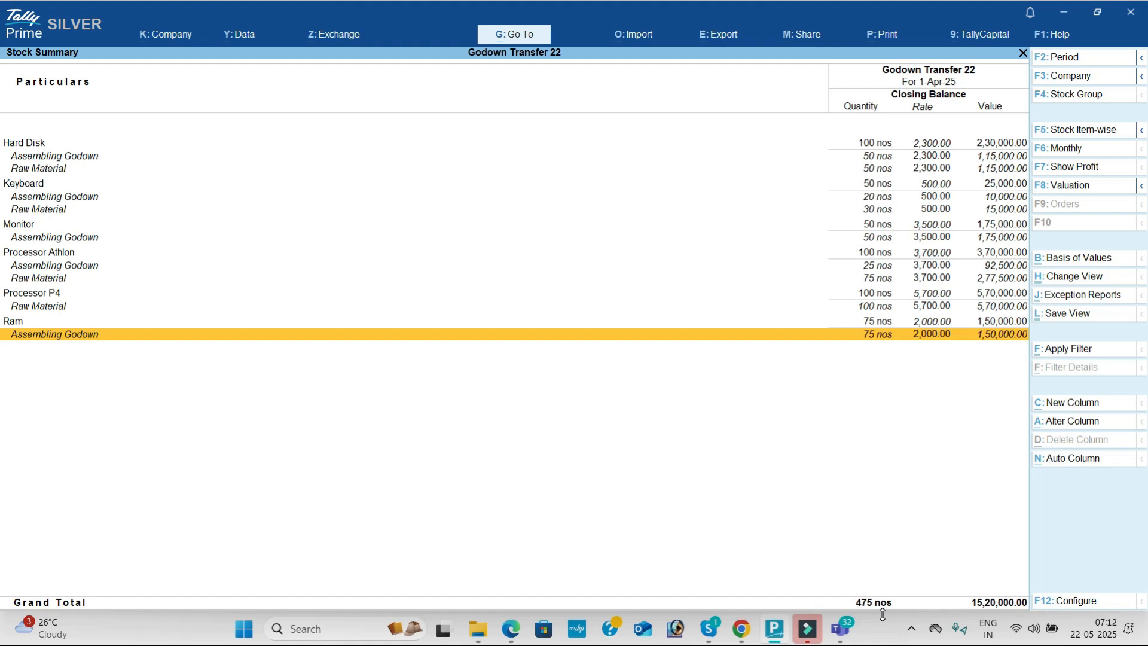
- Close the Stock Summary and view the company Dashboard
key(Escape)
key(Down)
key(Down)
key(Down)
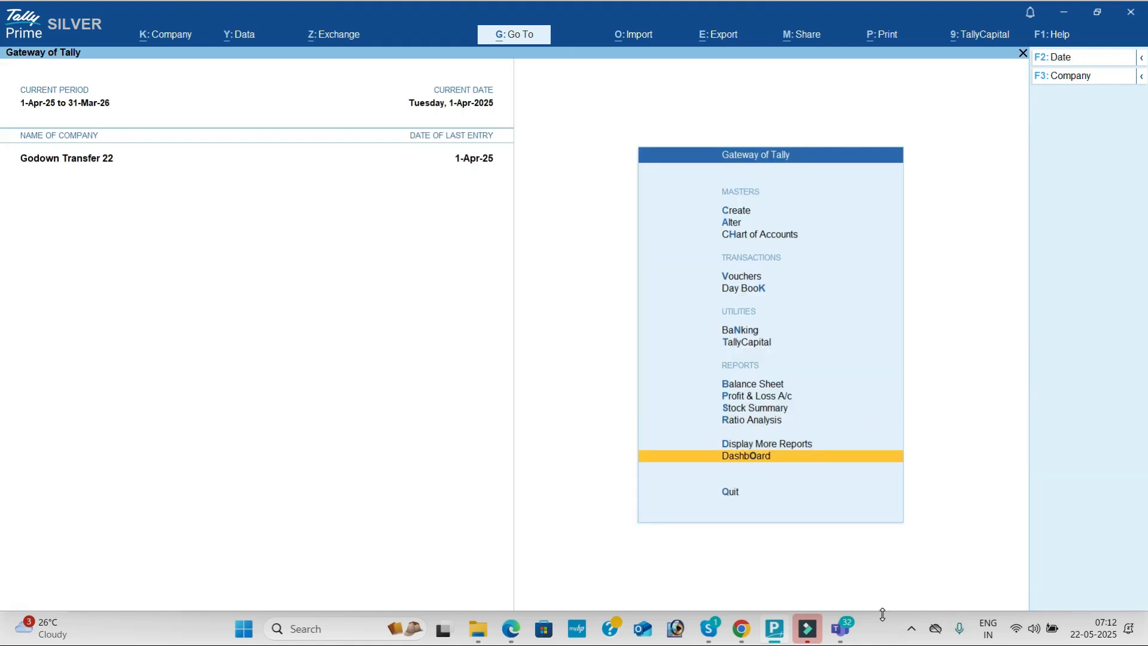
key(Return)
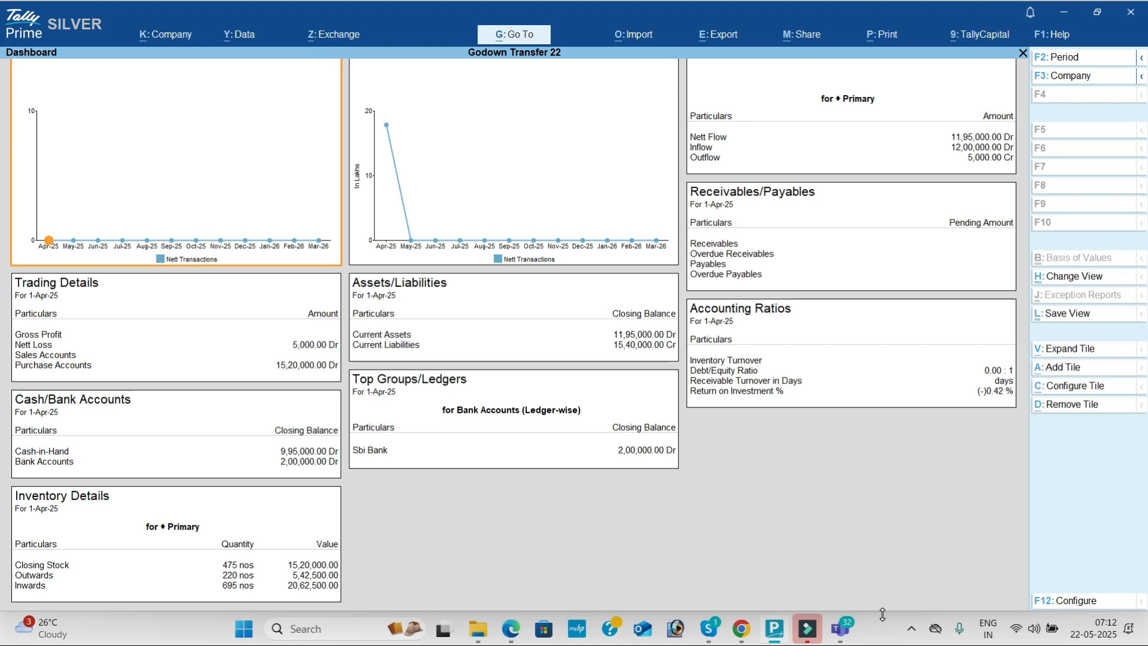
- View the Trial Balance in detailed form with the ledgers and subgroups under each group
key(Escape)
key(Up)
key(Return)
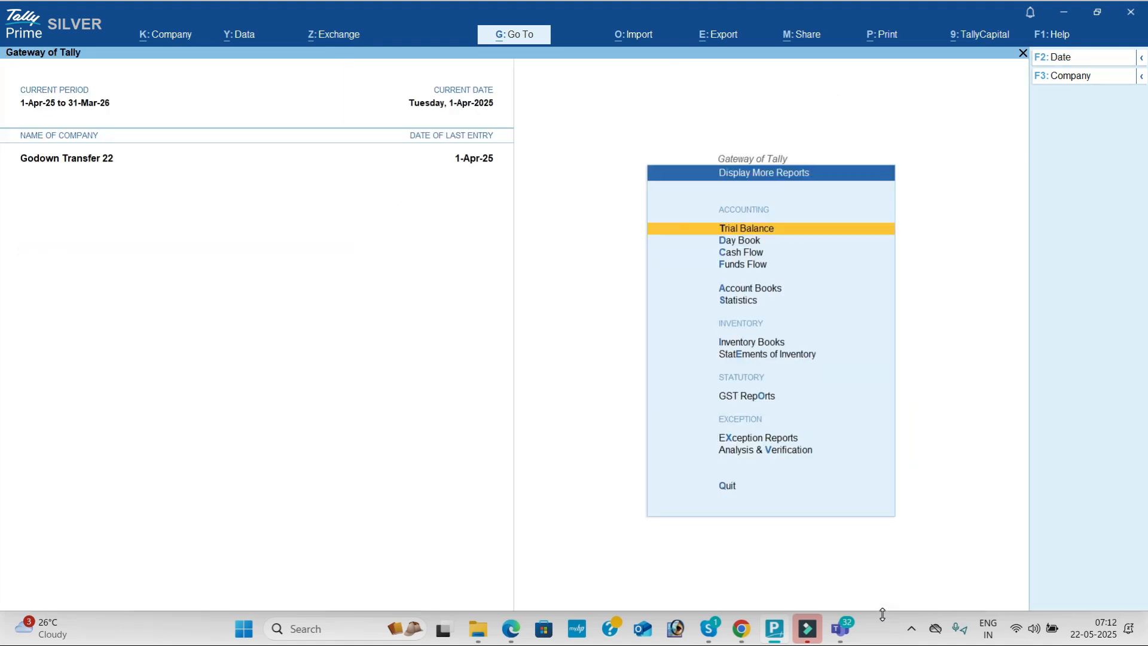
key(Return)
key(alt+F5)
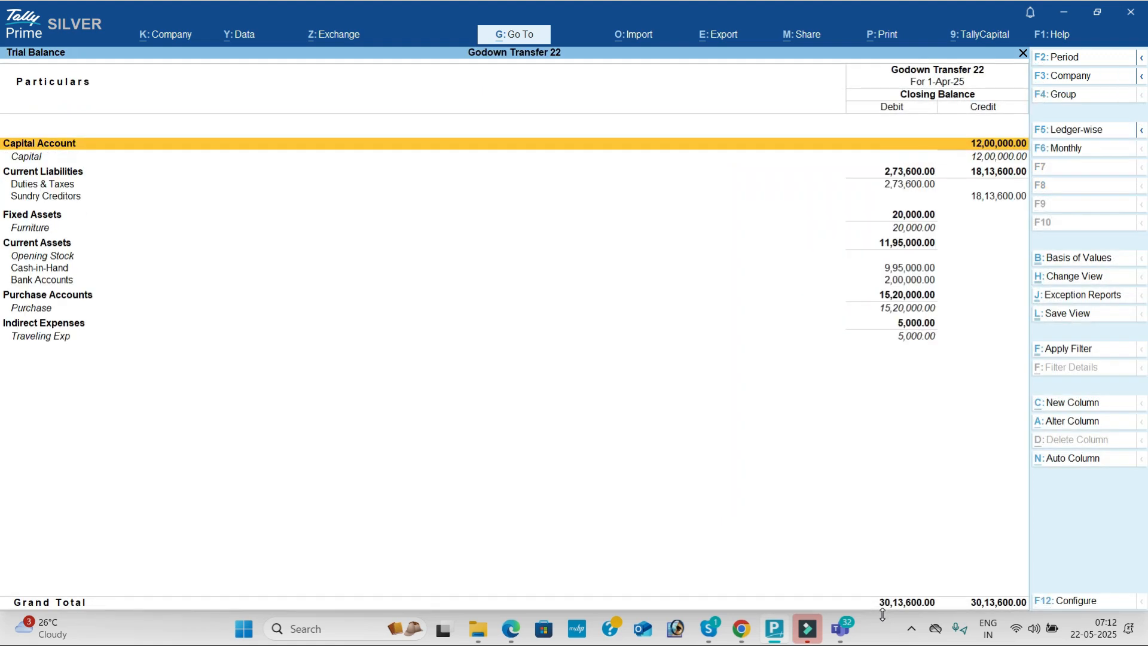
- Close the Trial Balance and view the Cash/Bank Summary from the Account Books
key(Escape)
key(Down)
key(Down)
key(Down)
key(Down)
key(Return)
key(Return)
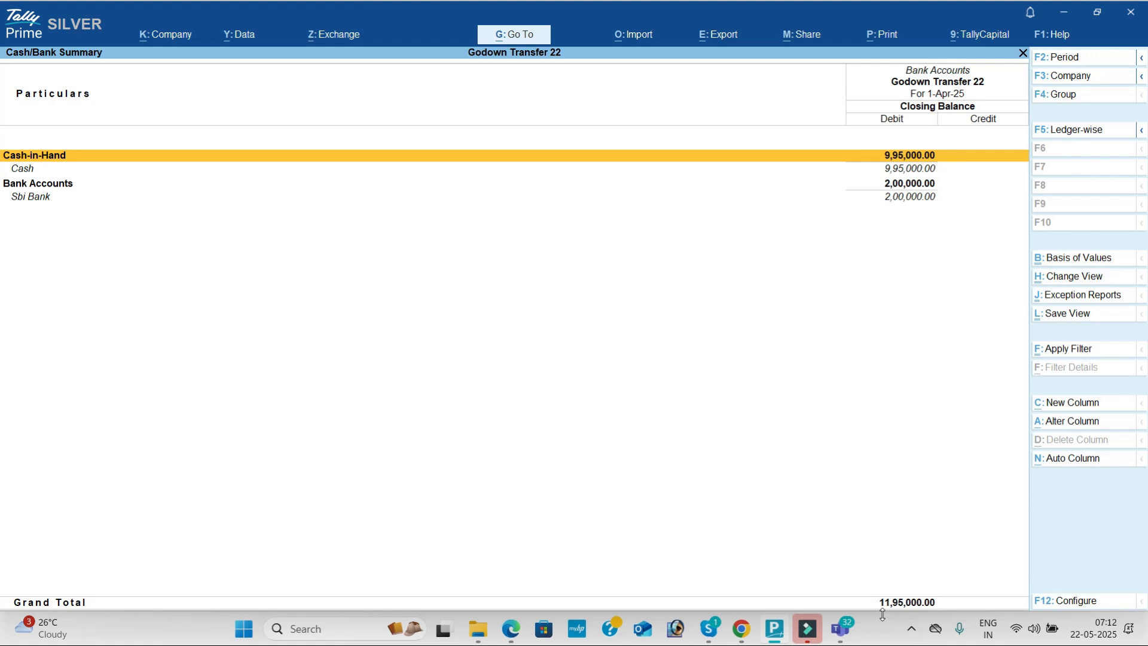
- Close the Cash/Bank Summary and view the Sales Register from the Account Books
key(Escape)
key(Down)
key(Down)
key(Down)
key(Down)
key(Down)
key(Down)
key(Down)
key(Down)
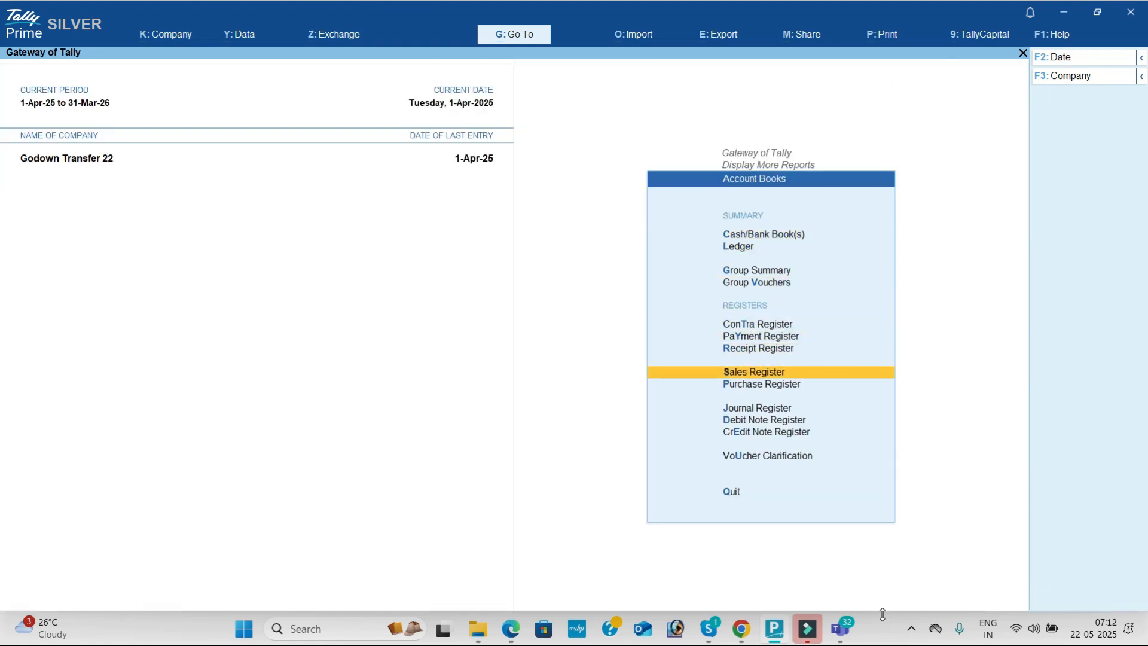
key(Return)
key(Escape)
key(Up)
key(Return)
key(Escape)
- View the Receipt Register and the Payment Register, including their April vouchers
key(Up)
key(Return)
key(Return)
key(Escape)
key(Escape)
key(Up)
key(Return)
key(Return)
key(Escape)
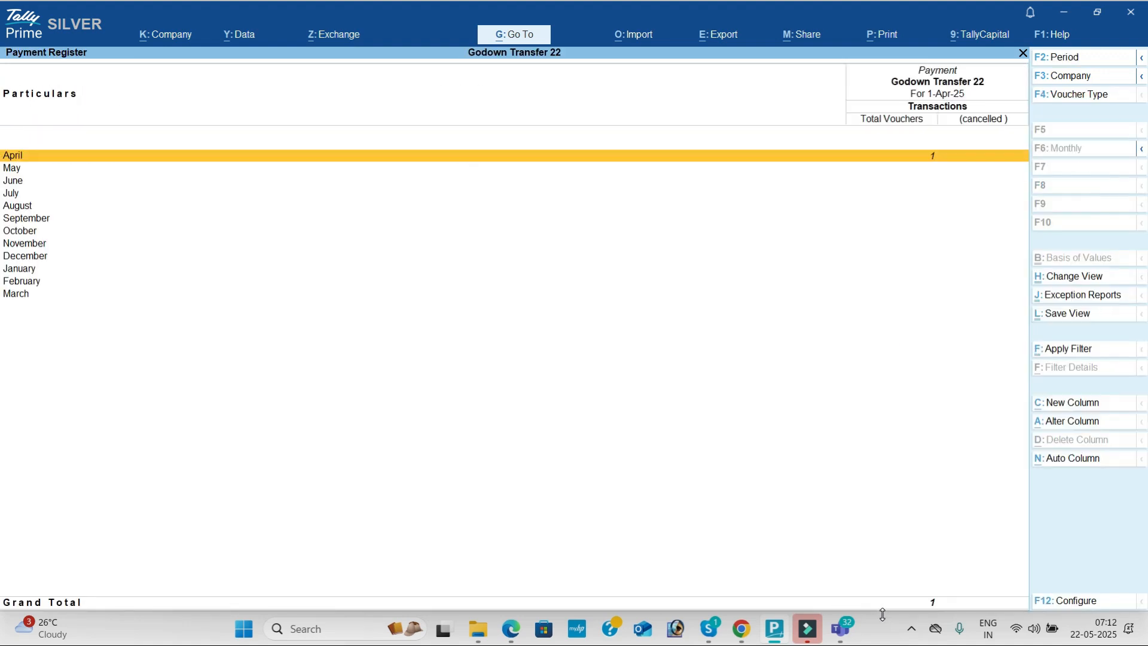
- Close the Payment Register and view the Contra Register
key(Escape)
key(Up)
key(Return)
key(Escape)
- Close the register and view the Stock Query for Hard Disk from the Statements of Inventory
key(Escape)
key(Down)
key(Down)
key(Down)
key(Return)
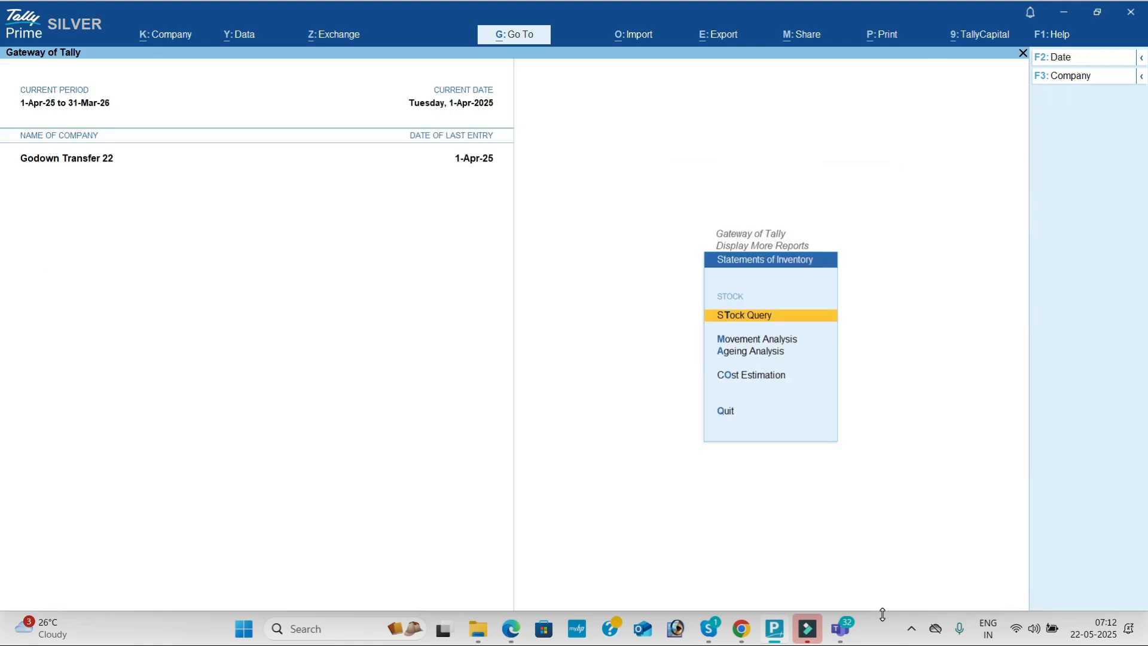
key(Return)
text(s)
key(Return)
key(Down)
key(Return)
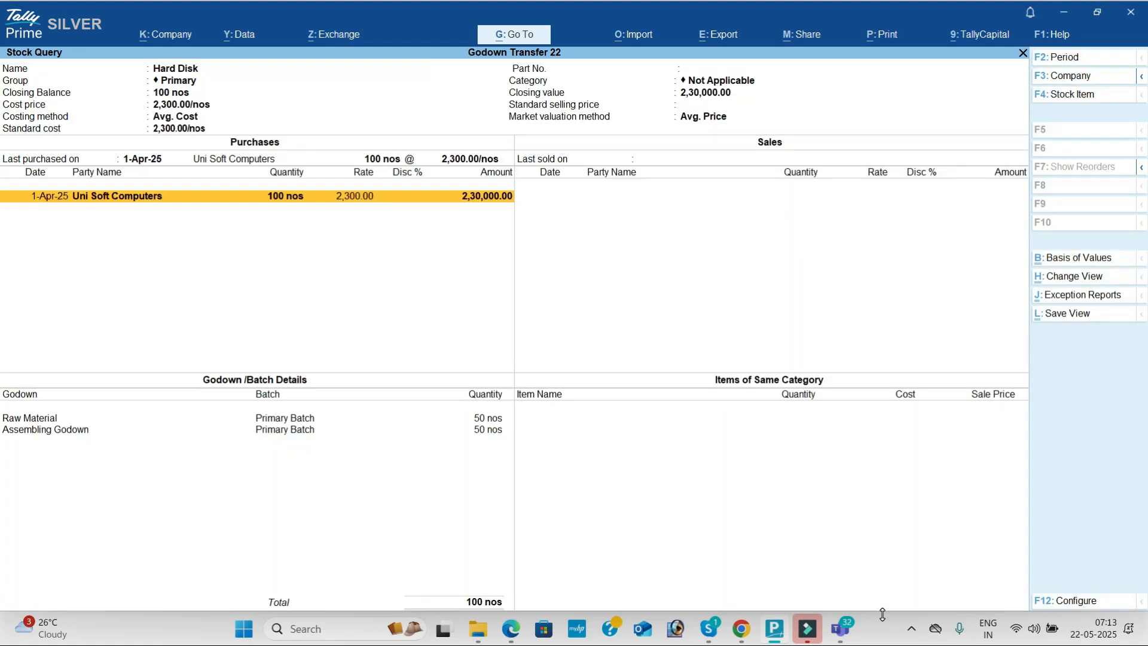
- View the Stock Query for the next two stock items and return to the Gateway of Tally
key(F4)
key(Down)
key(Return)
key(F4)
key(Down)
key(Return)
key(F4)
key(Escape)
key(Escape)
key(Escape)
key(Escape)
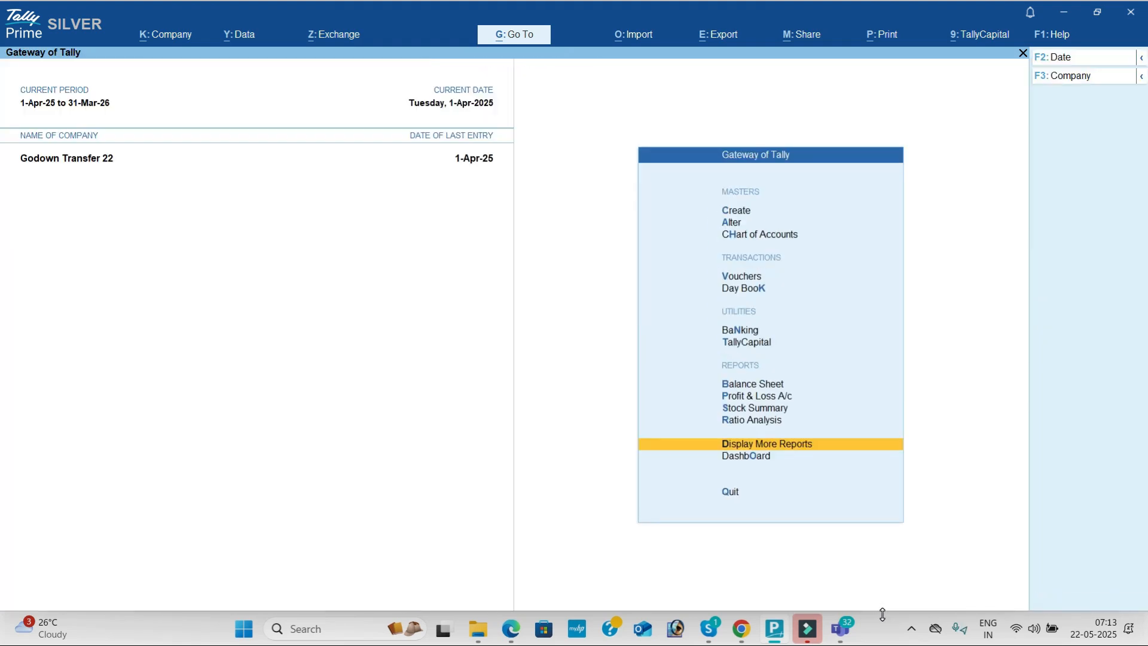
- View the Balance Sheet in detailed form and close it
key(Up)
key(Up)
key(Up)
key(Return)
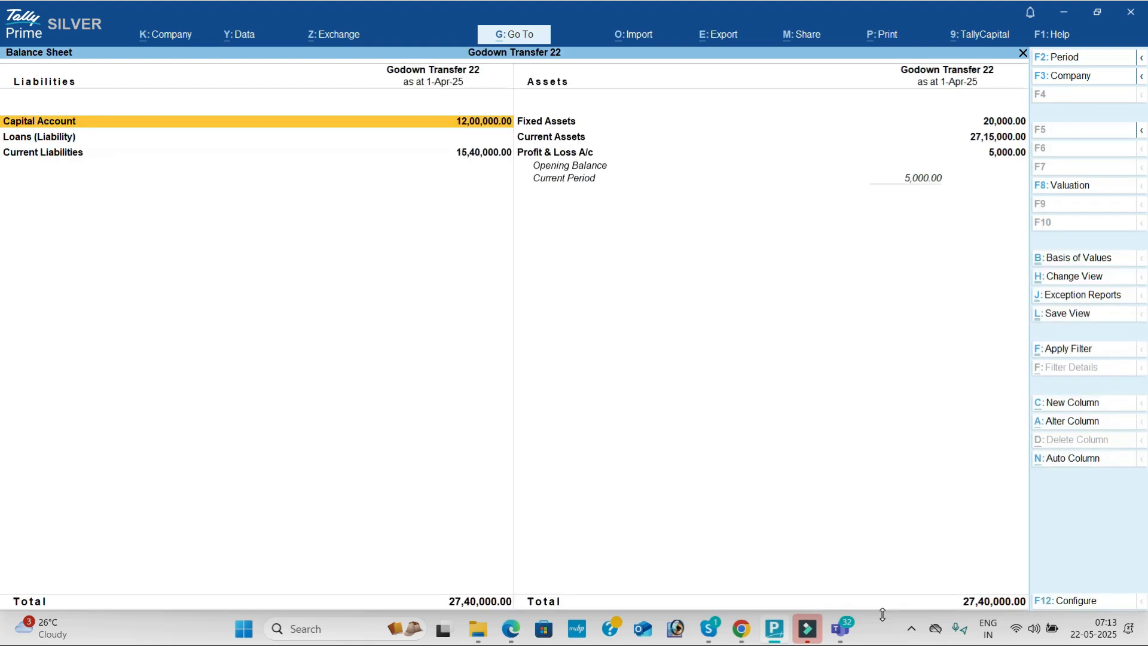
key(alt+F5)
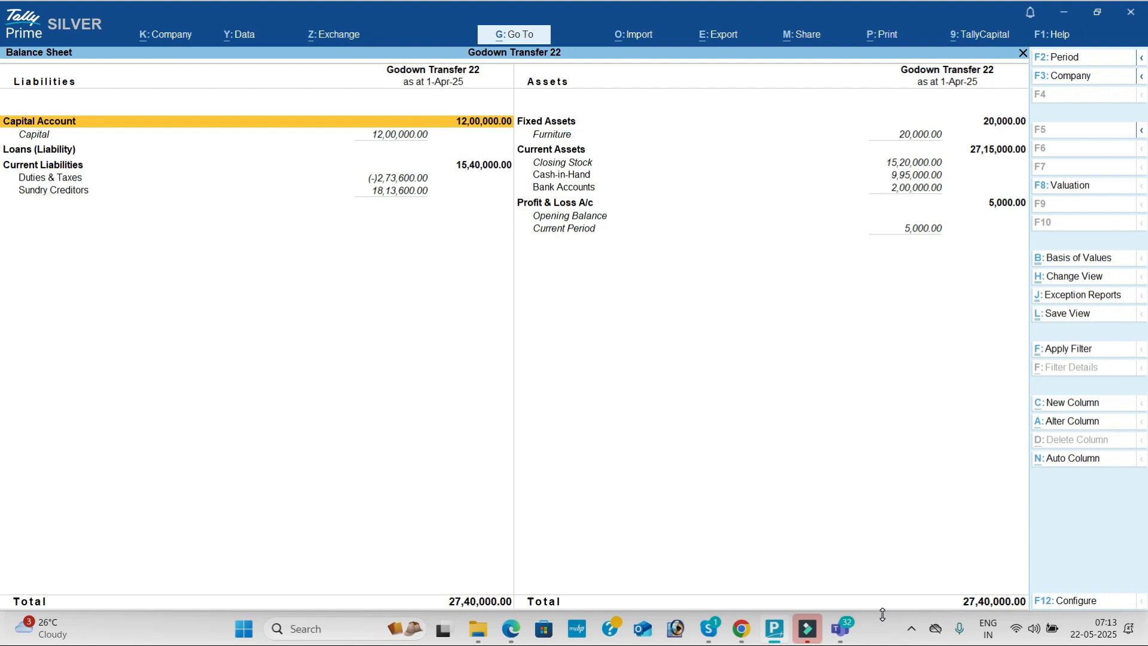
key(Escape)
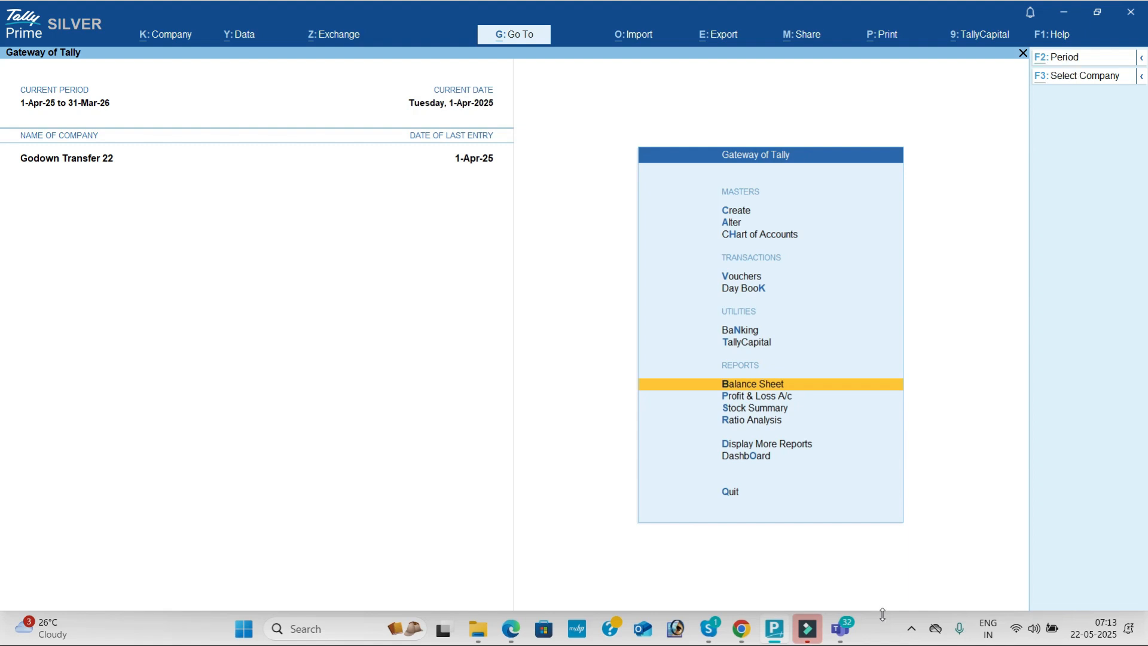
key(alt+Tab)
key(Tab)
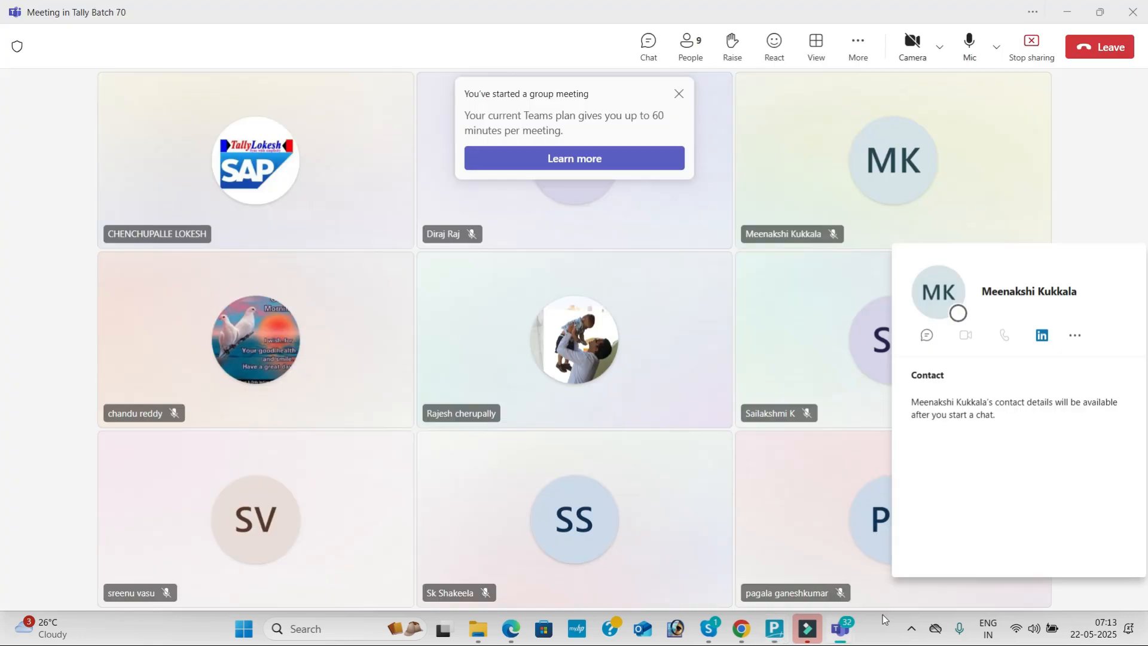
click(1087, 128)
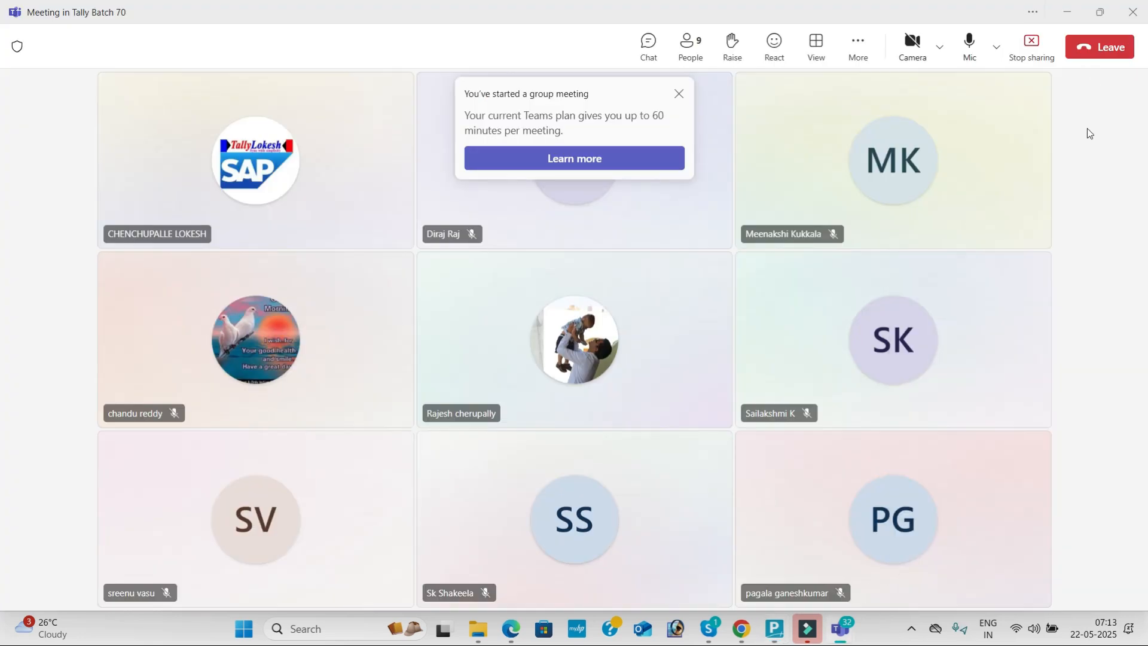
key(alt+Tab)
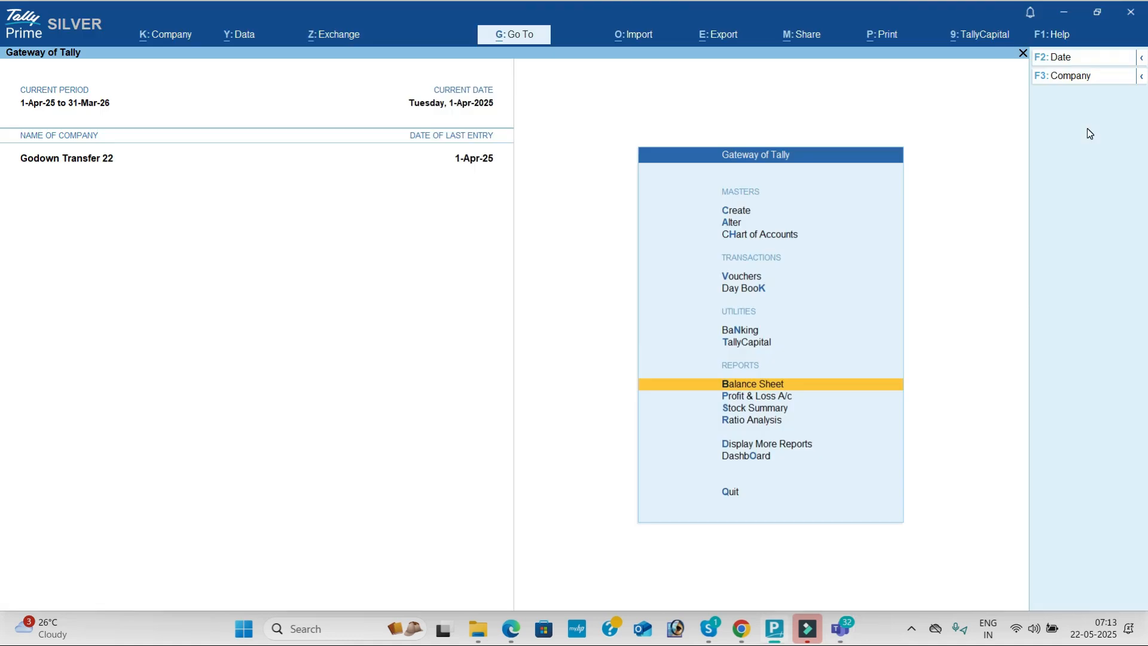
- Shut the company Godown Transfer 22 and bring up the list of companies
click(1085, 81)
key(Return)
key(Return)
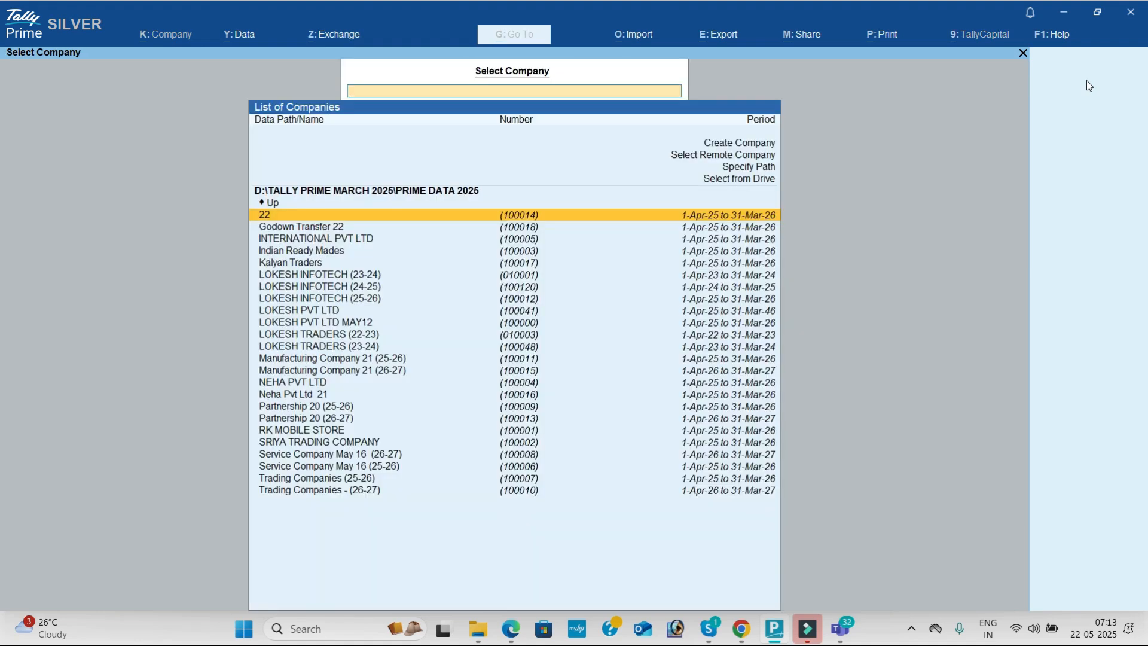
- Switch to Professinal Material S.pdf and read the Batchwise Problem for UNIVERSAL HOME NEEDS on page 88
key(alt+Tab)
key(alt+Tab)
key(Down)
key(Down)
key(Down)
key(Down)
key(Down)
key(Down)
key(Down)
key(Down)
key(Down)
key(Down)
key(Down)
key(Down)
key(Down)
key(Down)
key(Down)
key(Down)
key(Down)
key(Down)
key(Down)
key(Down)
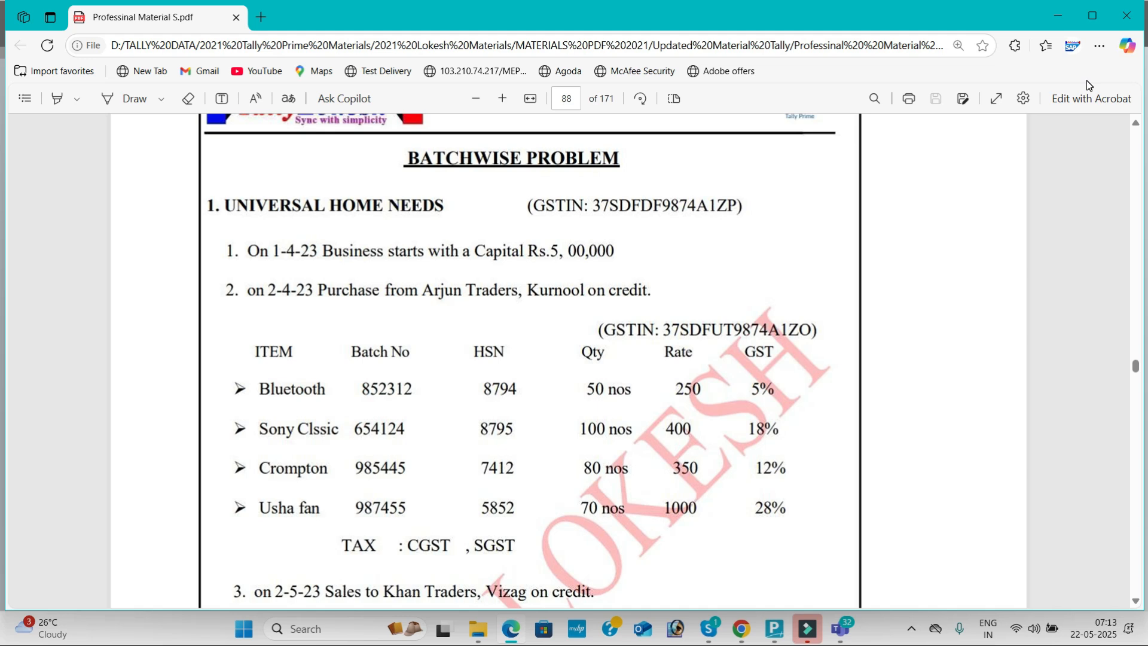
key(alt+Tab)
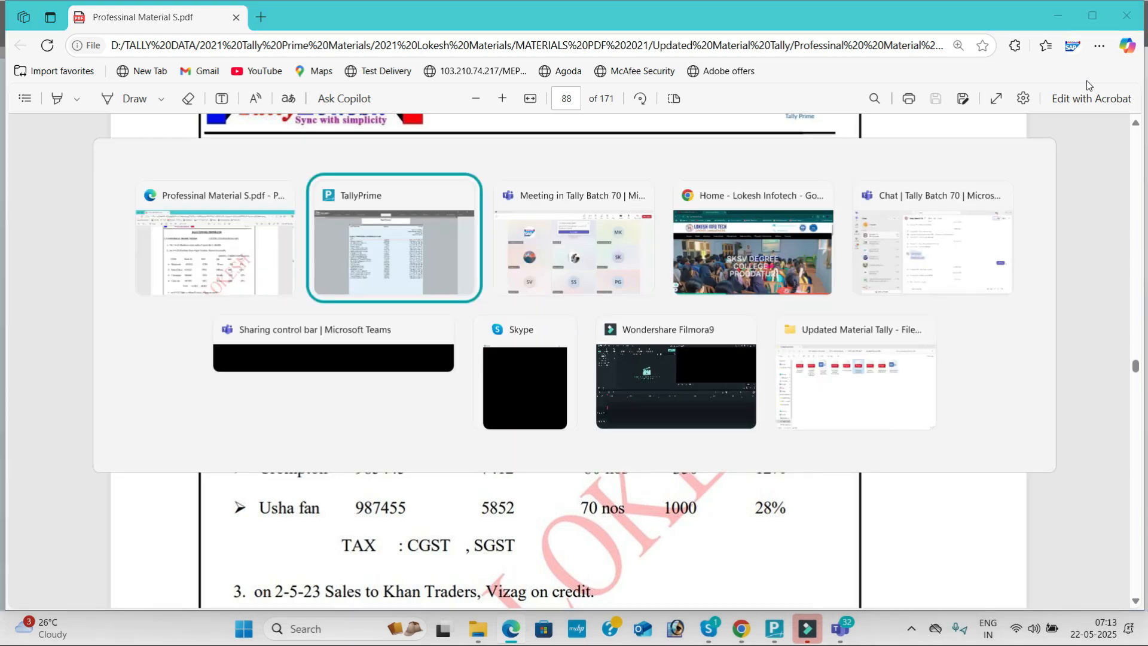
key(alt+Tab)
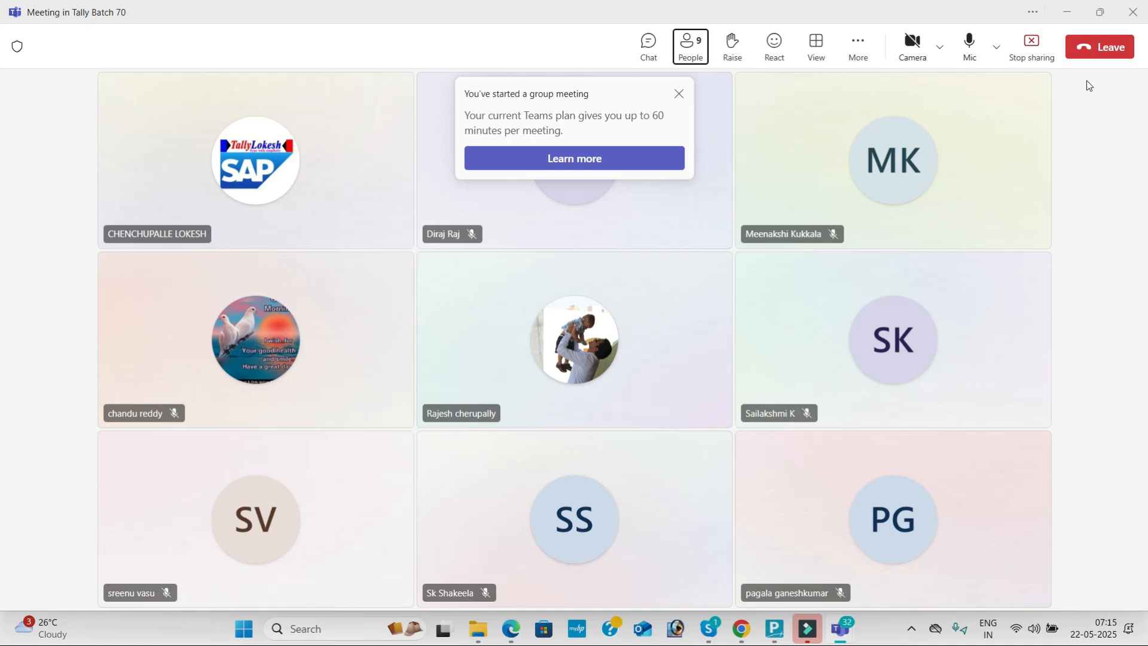
- Switch back to TallyPrime and start creating a new company, checking its name in the PDF exercise
key(alt+Tab)
key(Tab)
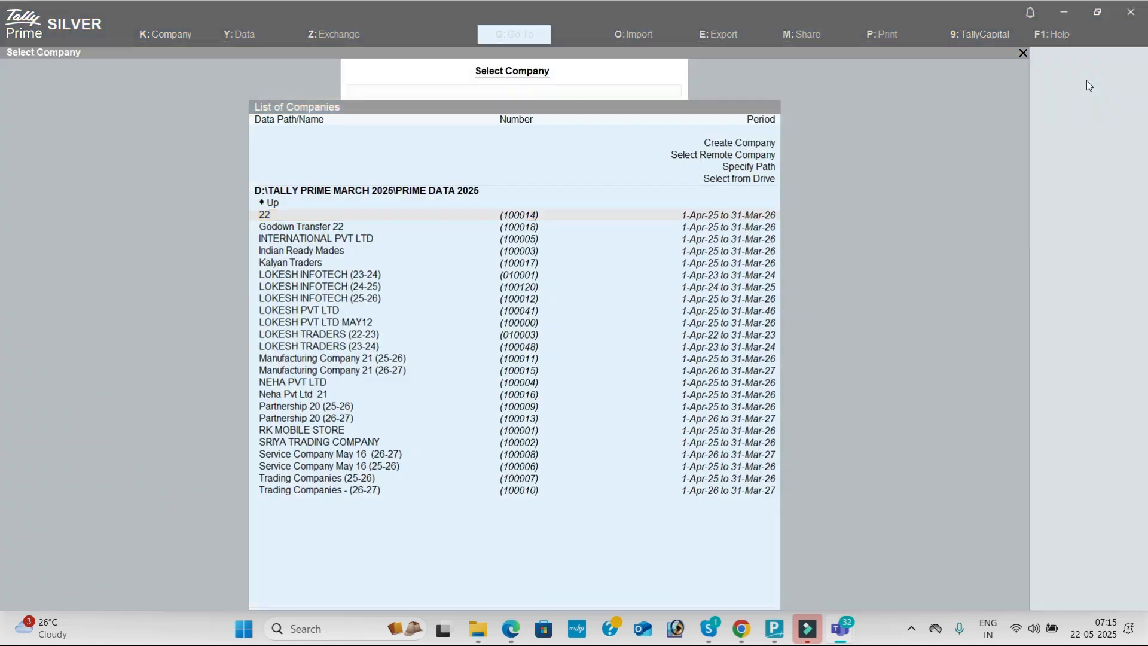
key(Up)
key(Up)
key(Up)
key(Up)
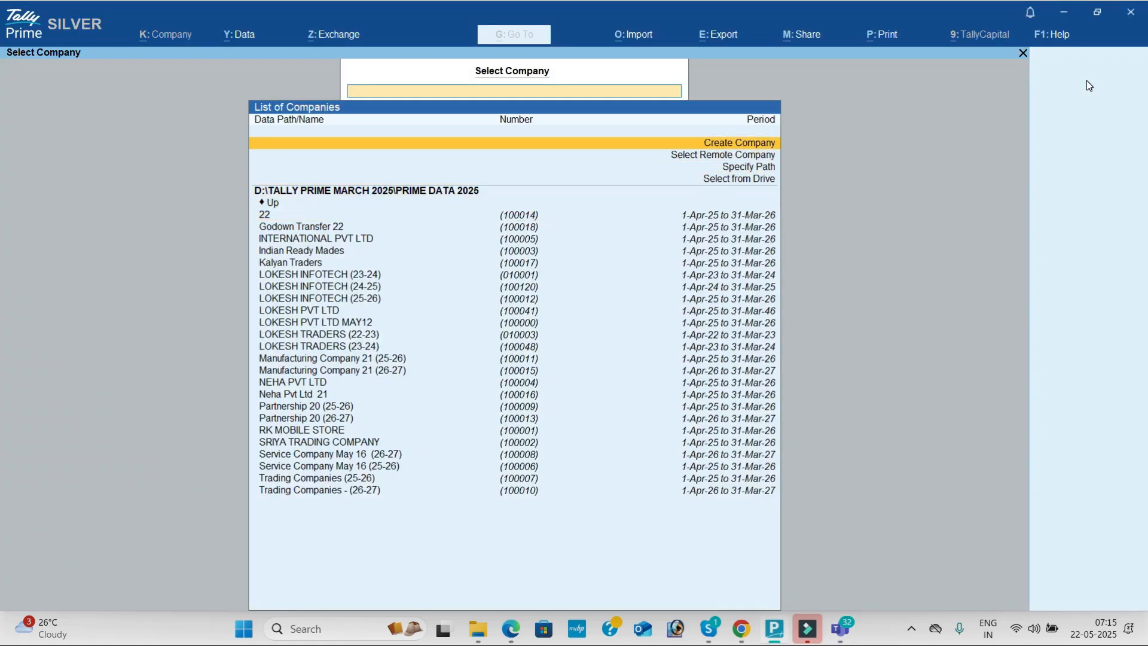
key(Return)
key(alt+Tab)
key(alt+Tab)
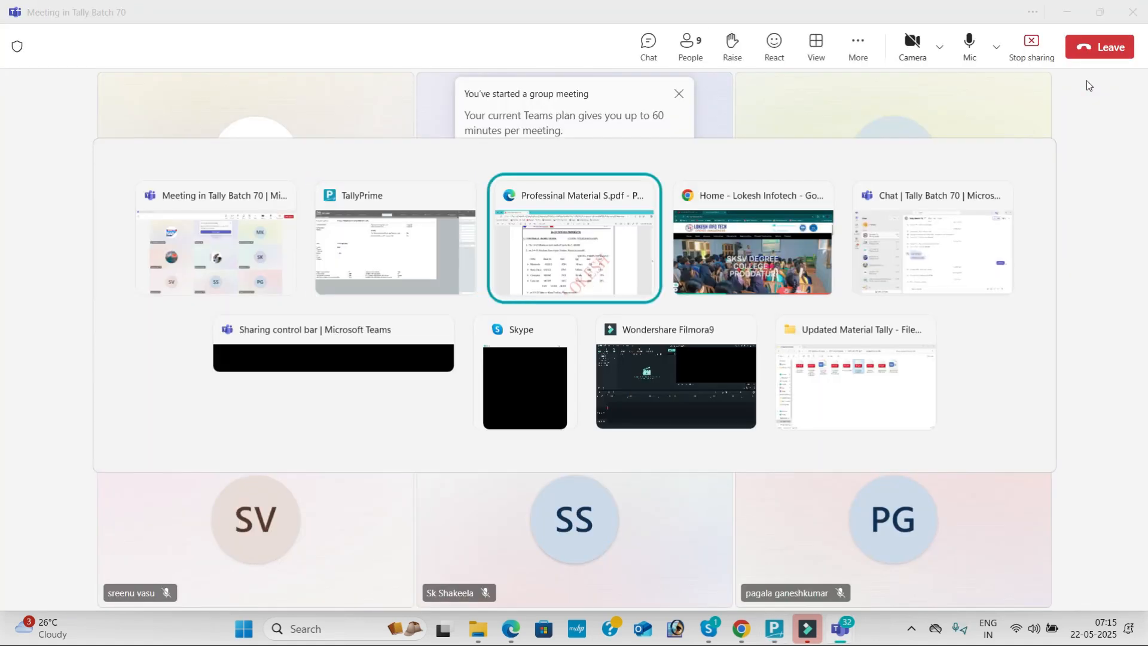
key(alt+Tab)
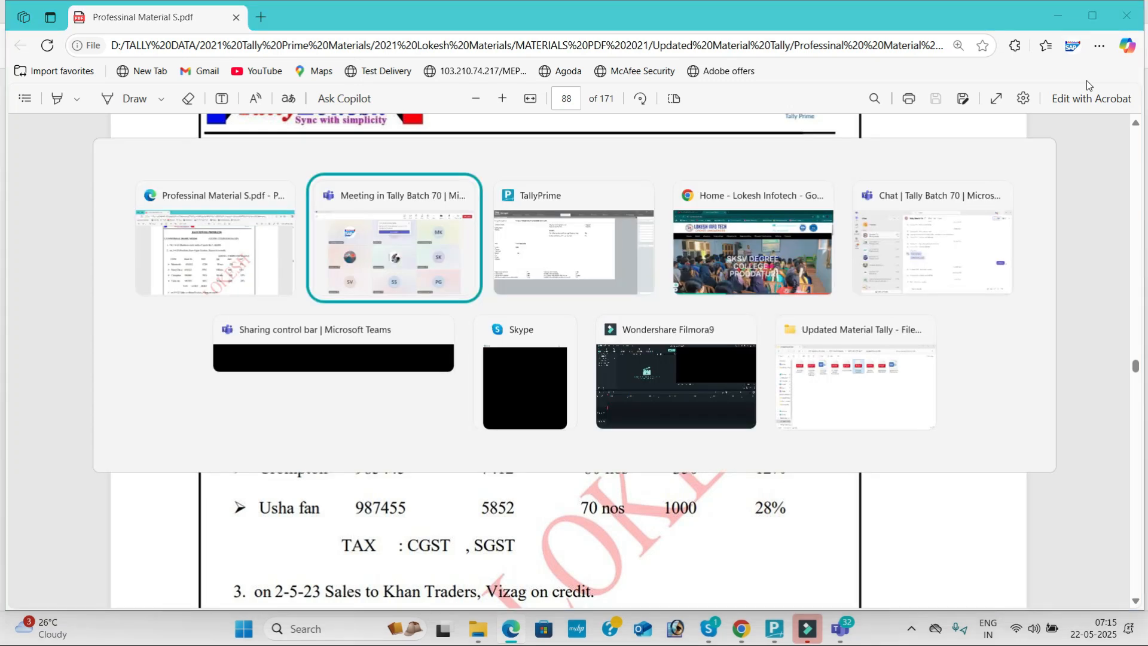
key(Tab)
- Name the company UNIVERSAL HOME NEEDS 22, set its state to Andhra Pradesh and save it
text(UN)
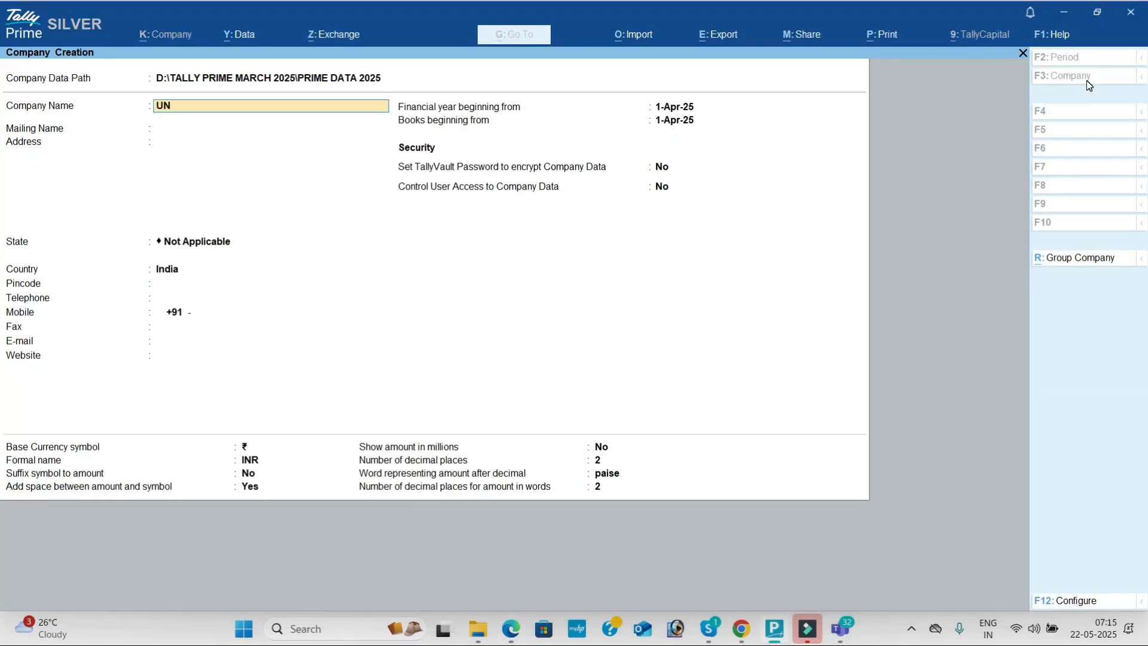
text(IVERSAL HOME NEE)
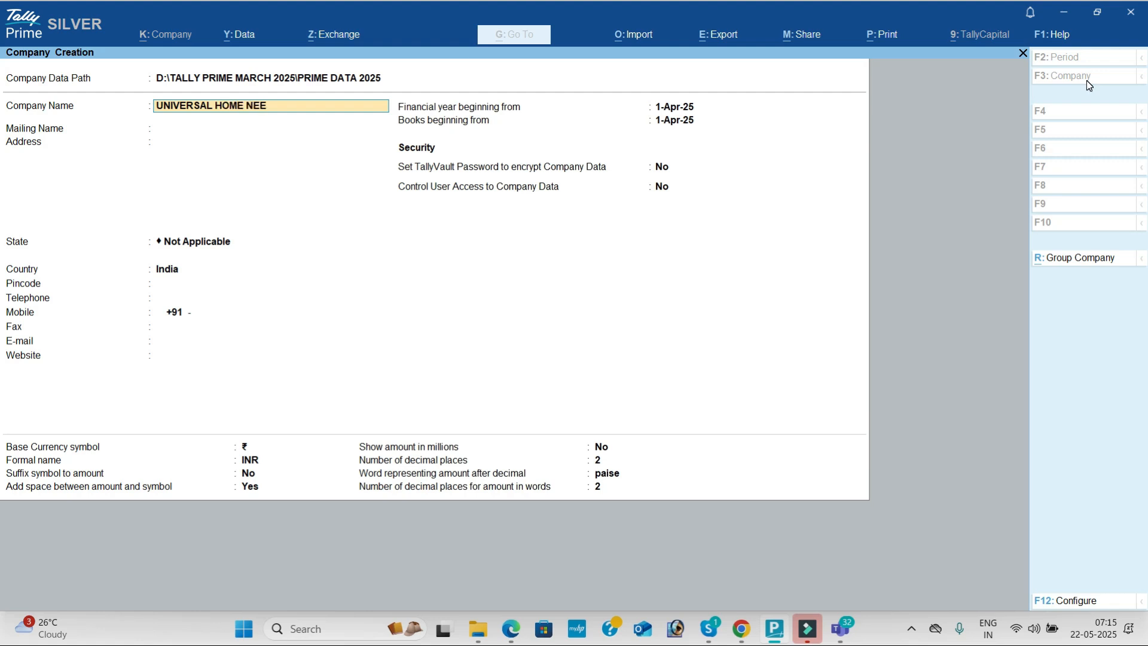
text(DS 22)
key(Return)
key(Return)
key(Return)
key(Down)
key(Down)
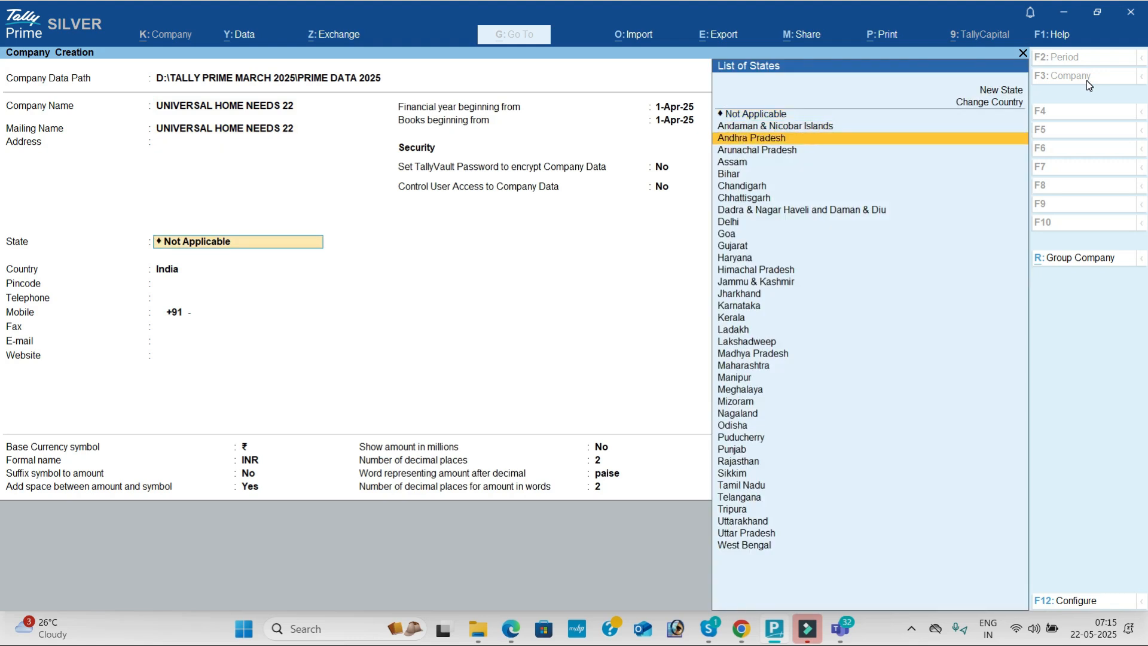
key(Return)
key(ctrl+a)
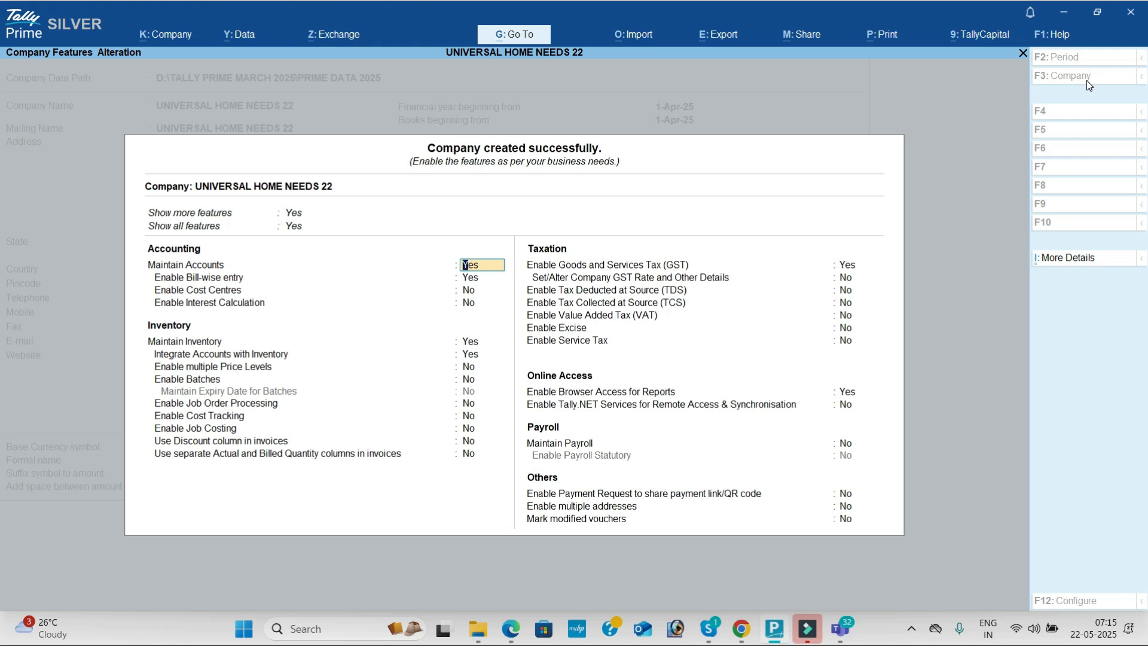
- Switch to the Teams meeting, mute the participant whose microphone is on, and return to TallyPrime
key(alt+Tab)
key(alt+Tab)
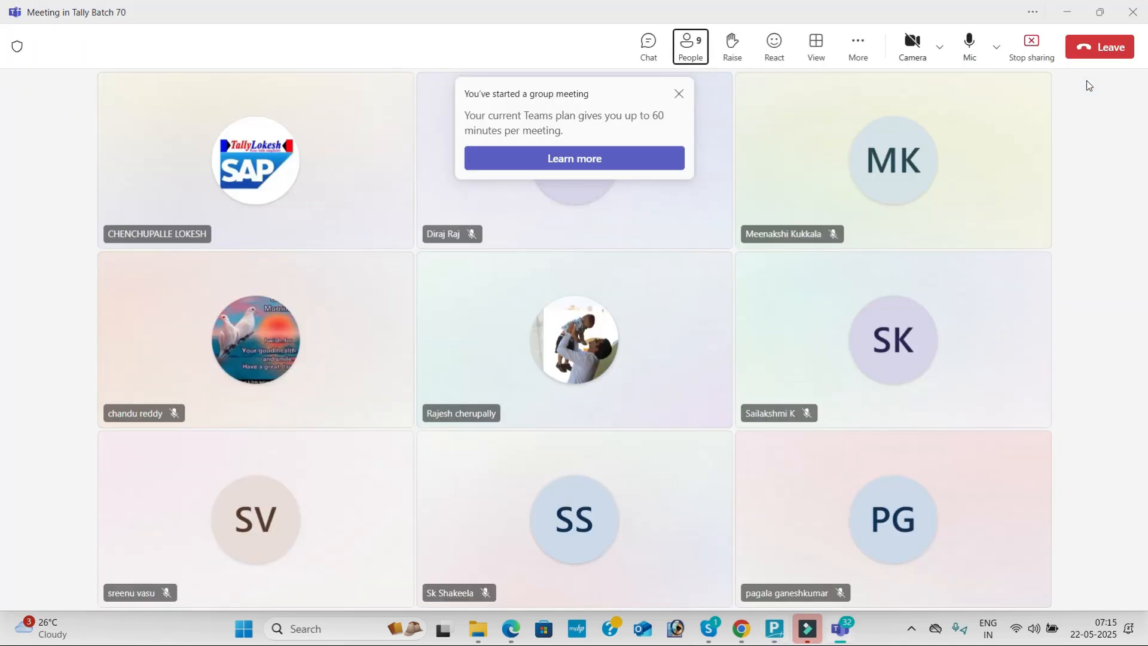
click(507, 413)
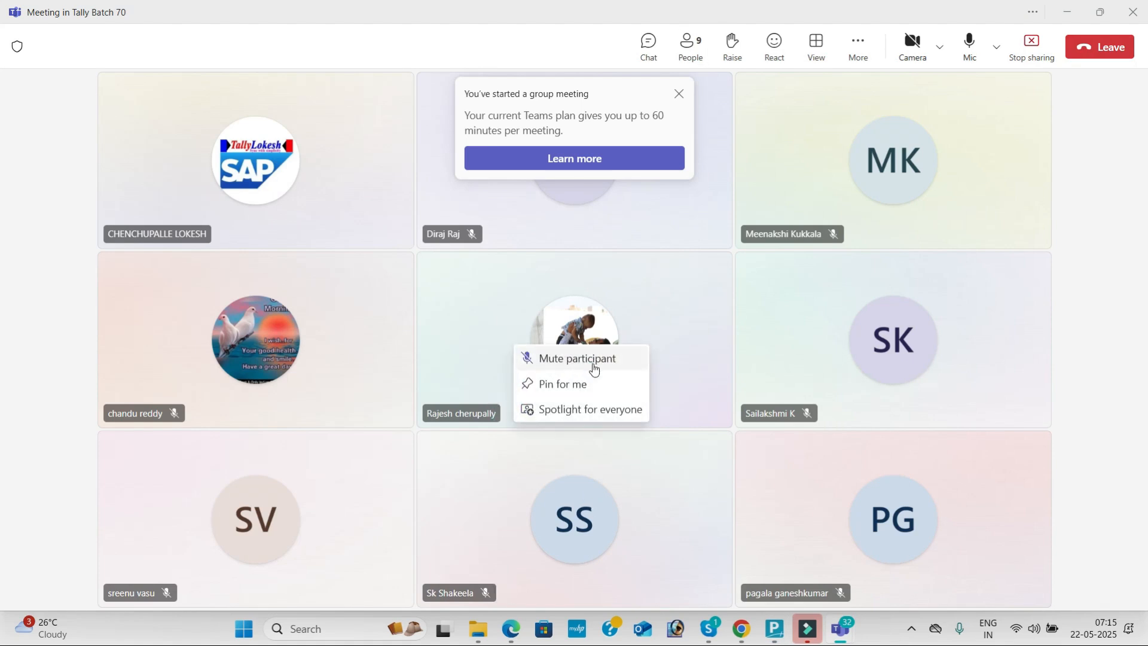
click(625, 357)
key(alt+Tab)
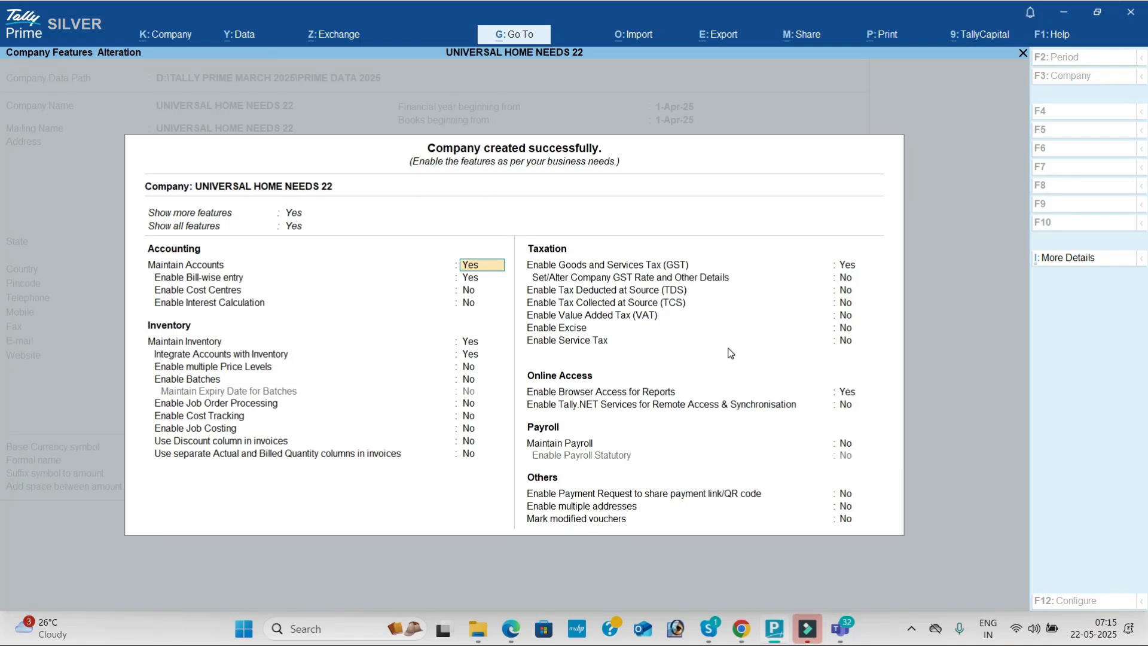
- Disable bill-wise entry in the new company's accounting features
key(Return)
text(n)
key(Return)
key(Return)
key(Return)
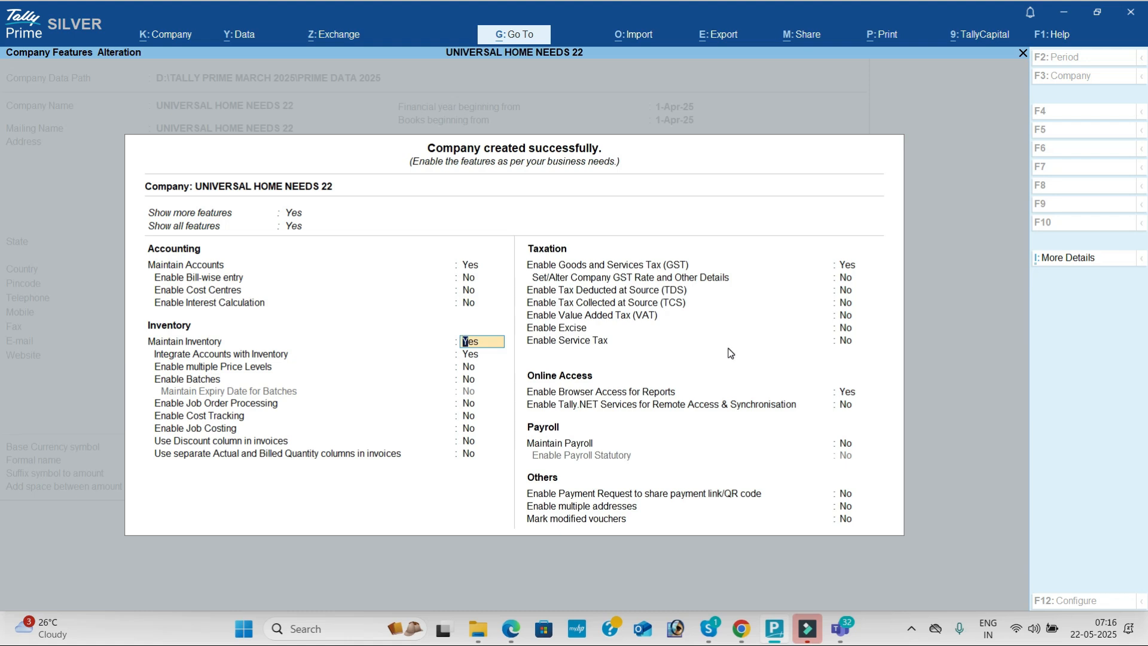
- Enable batches and the maintenance of expiry dates for batches in the inventory features
key(Return)
key(Return)
key(Return)
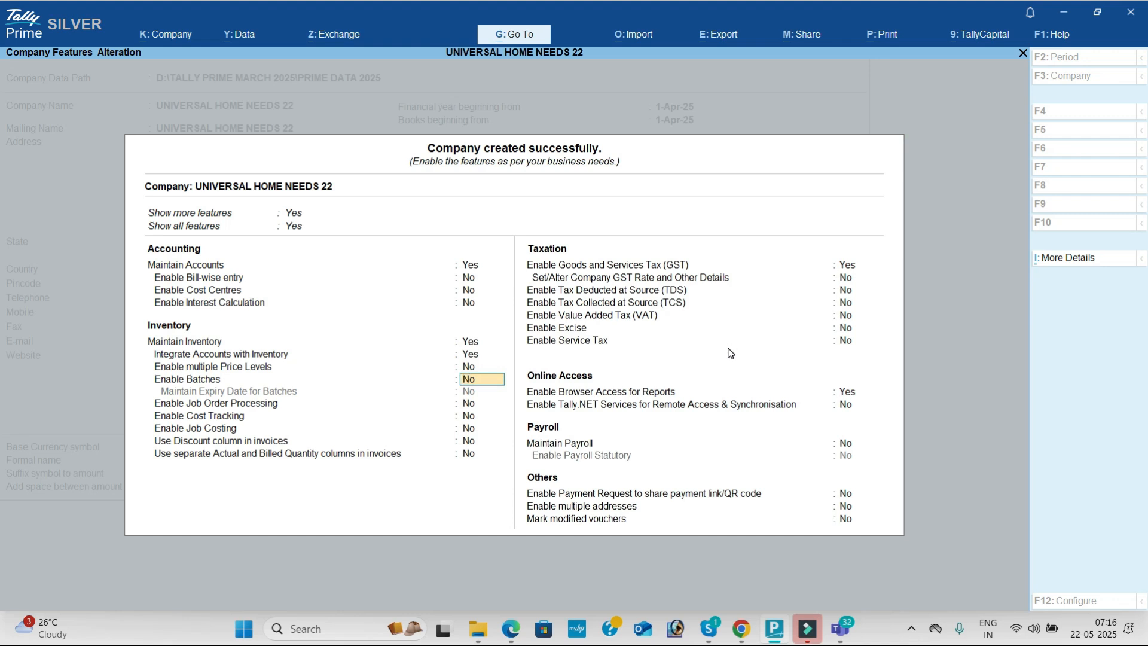
text(Y)
key(Return)
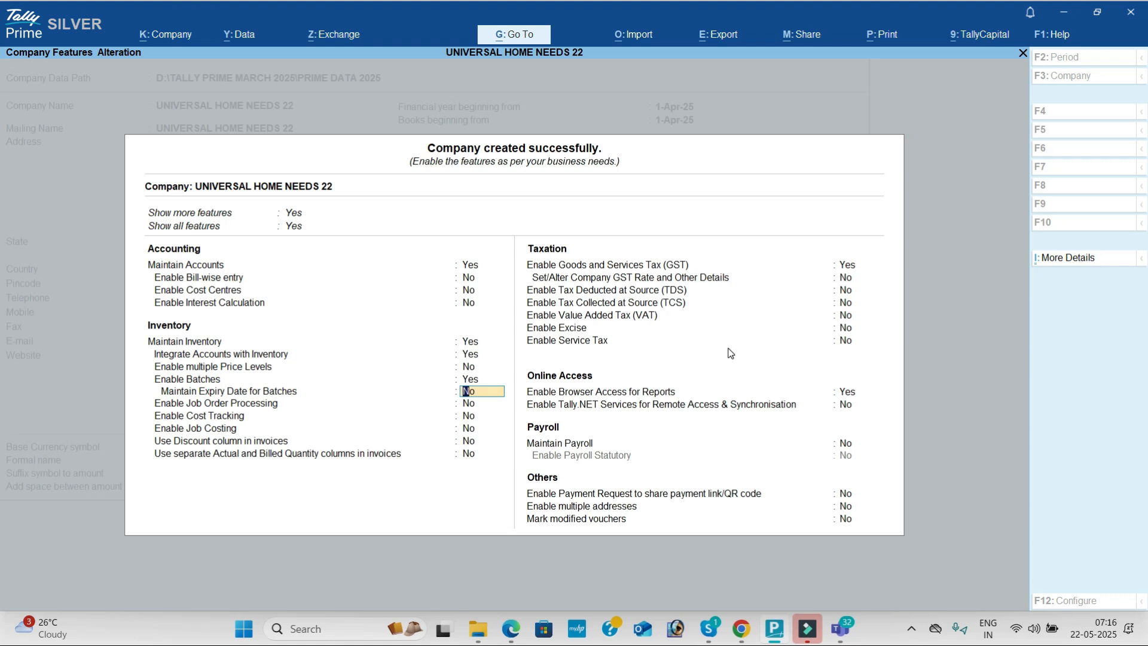
text(Y)
key(Return)
- Enter 37 as the GSTIN/UIN in the company's GST details, keep GSTR-1 monthly, and save the GST details and company features
key(Return)
key(Return)
key(Return)
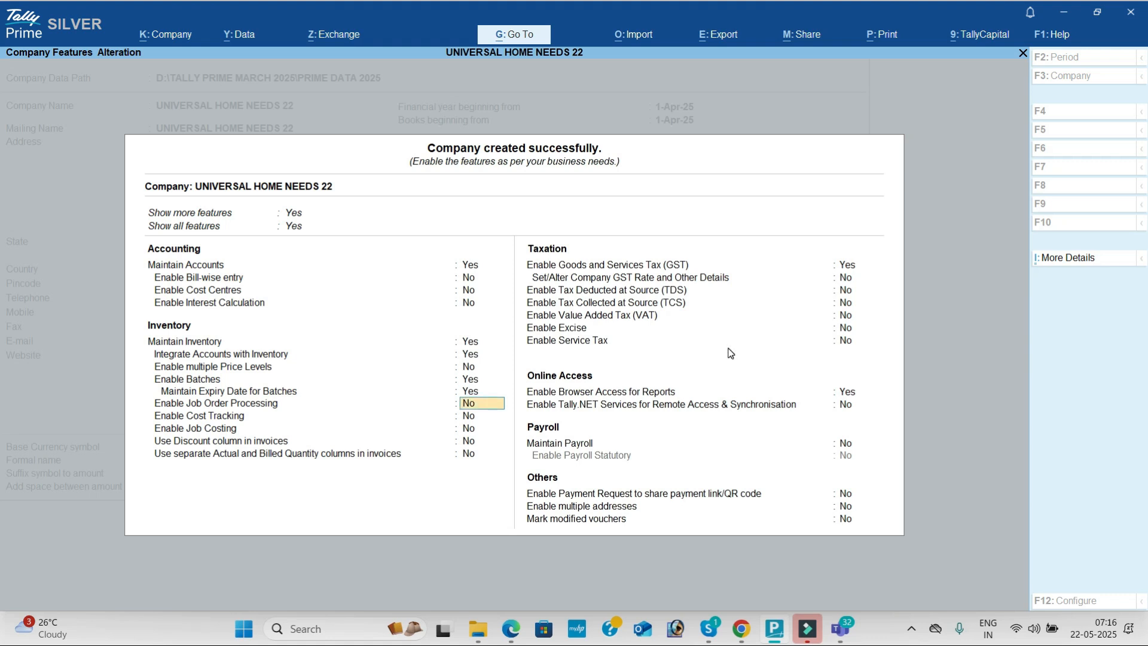
key(Return)
key(Return)
key(Return)
key(Return)
key(Return)
key(Return)
key(alt+Tab)
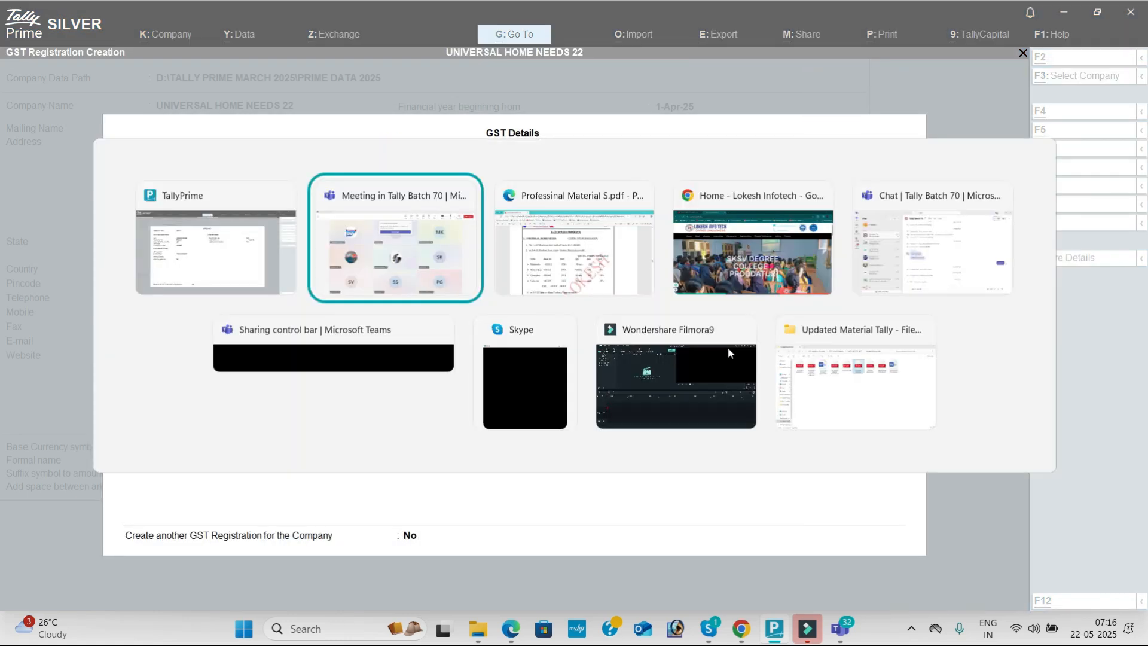
key(alt+Tab)
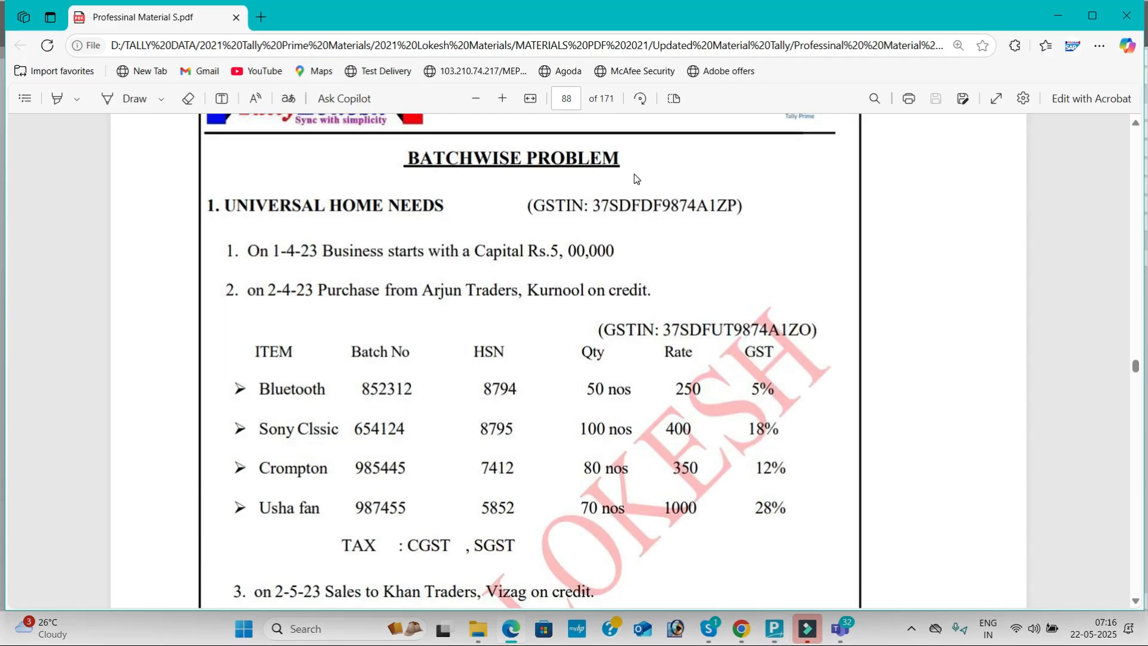
key(alt+Tab)
text(37)
key(Return)
key(Return)
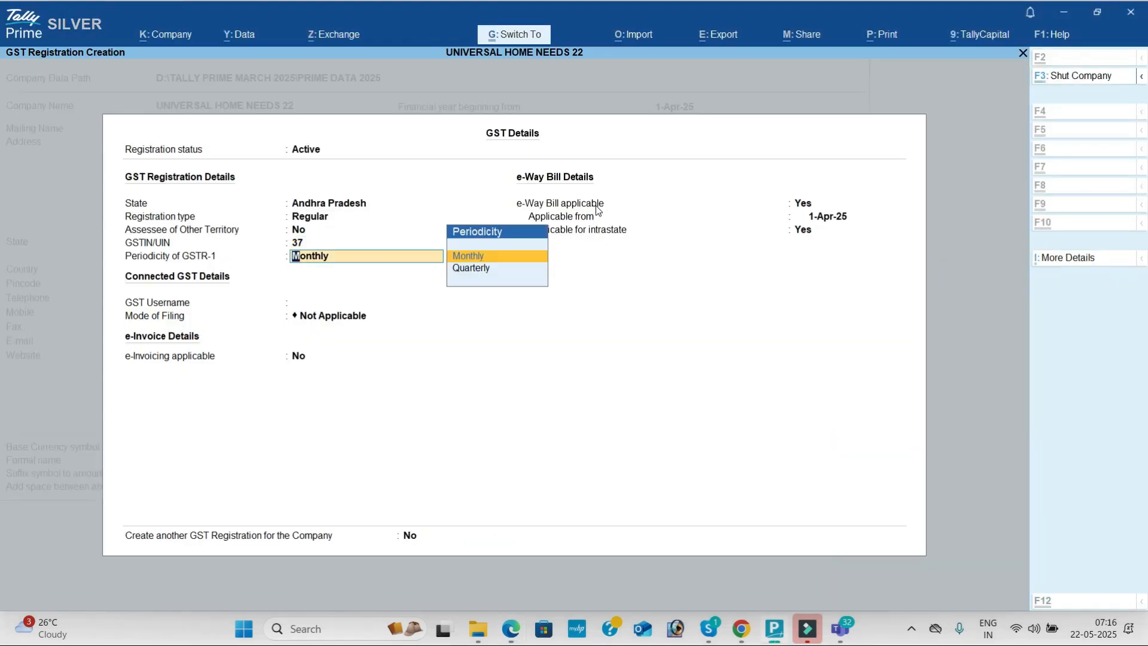
key(ctrl+a)
key(ctrl+a)
- Start a receipt voucher and begin creating a new ledger from it
key(Down)
key(Down)
key(Down)
key(Return)
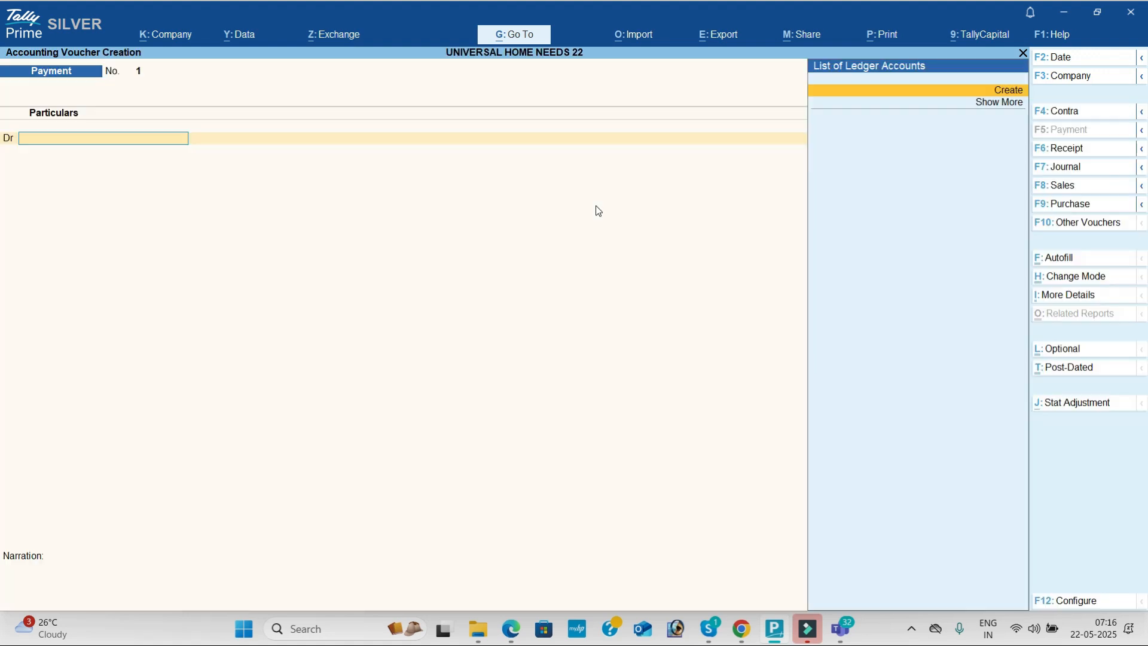
click(1084, 152)
key(Return)
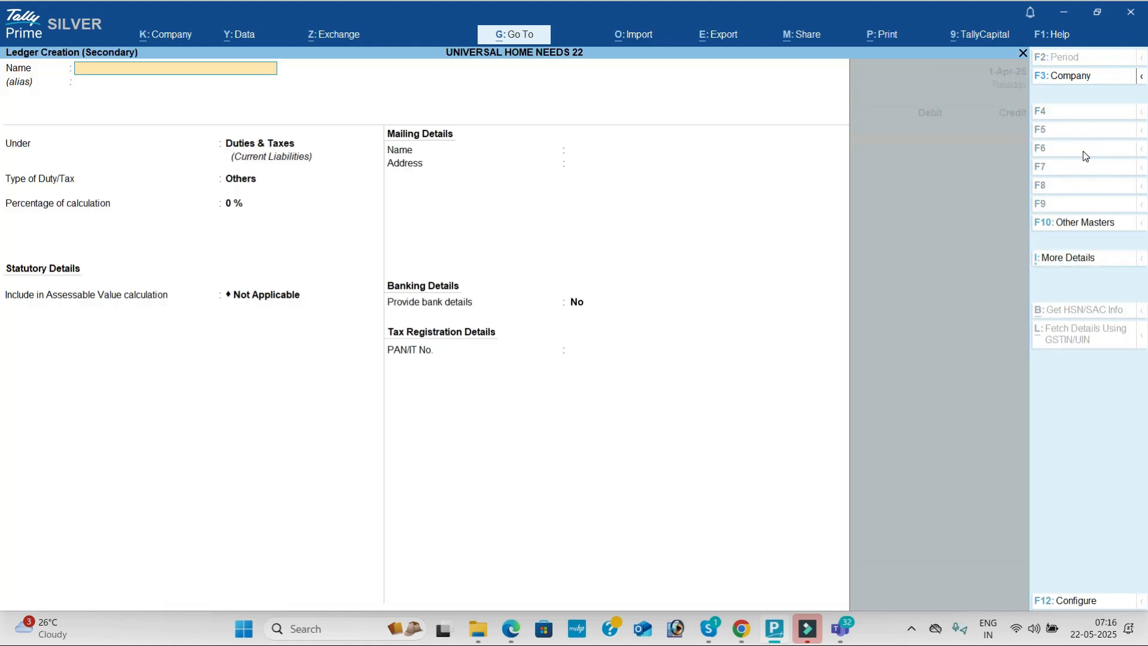
- Check the capital transaction in the Batchwise Problem PDF and name the new ledger Capital
key(alt+Tab)
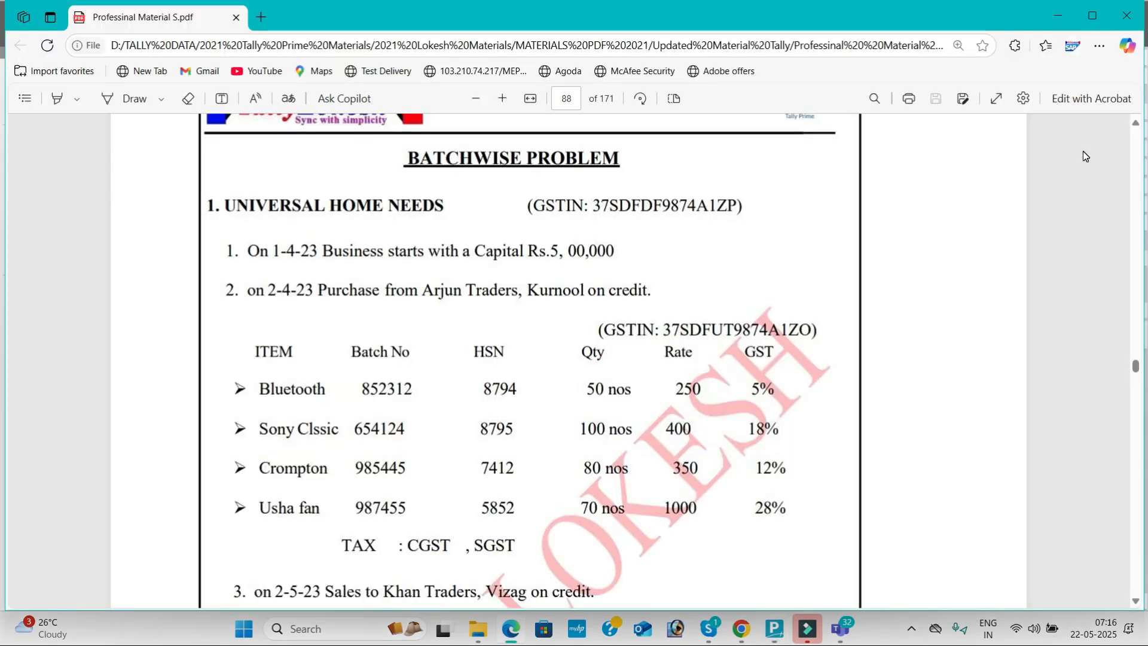
key(alt+Tab)
text(CAP)
key(BackSpace)
key(BackSpace)
text(apita)
key(Return)
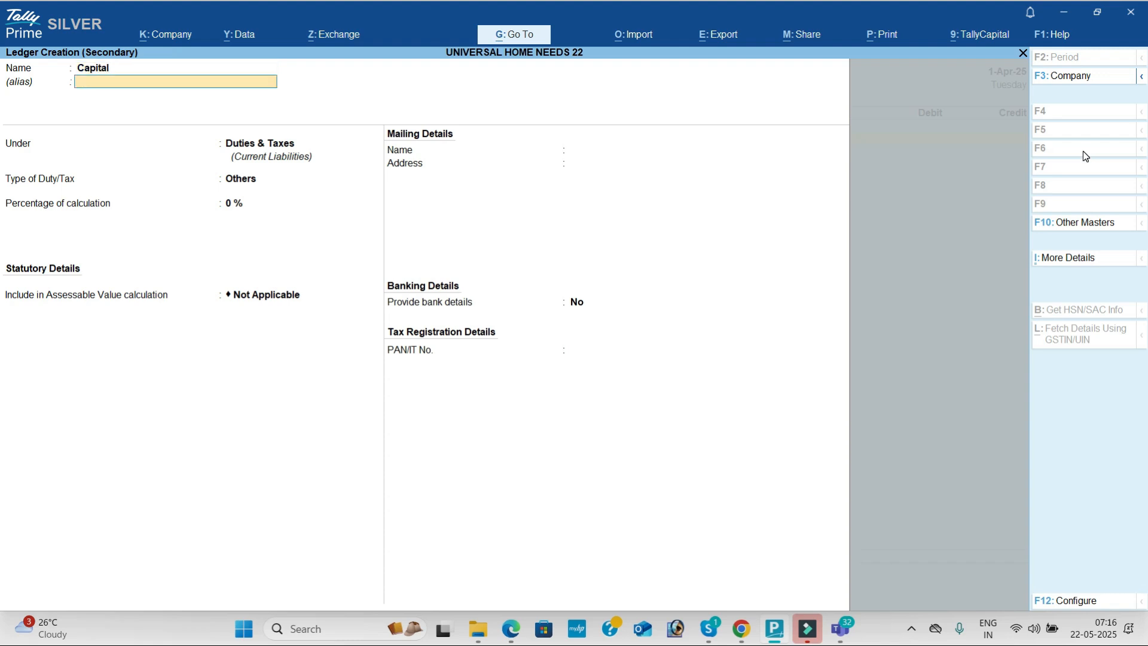
- Group the Capital ledger under Capital Account, keep the default mailing and tax details, and save it
text(ca)
key(Return)
key(Return)
key(Return)
key(Return)
key(Return)
key(Return)
key(Return)
key(Return)
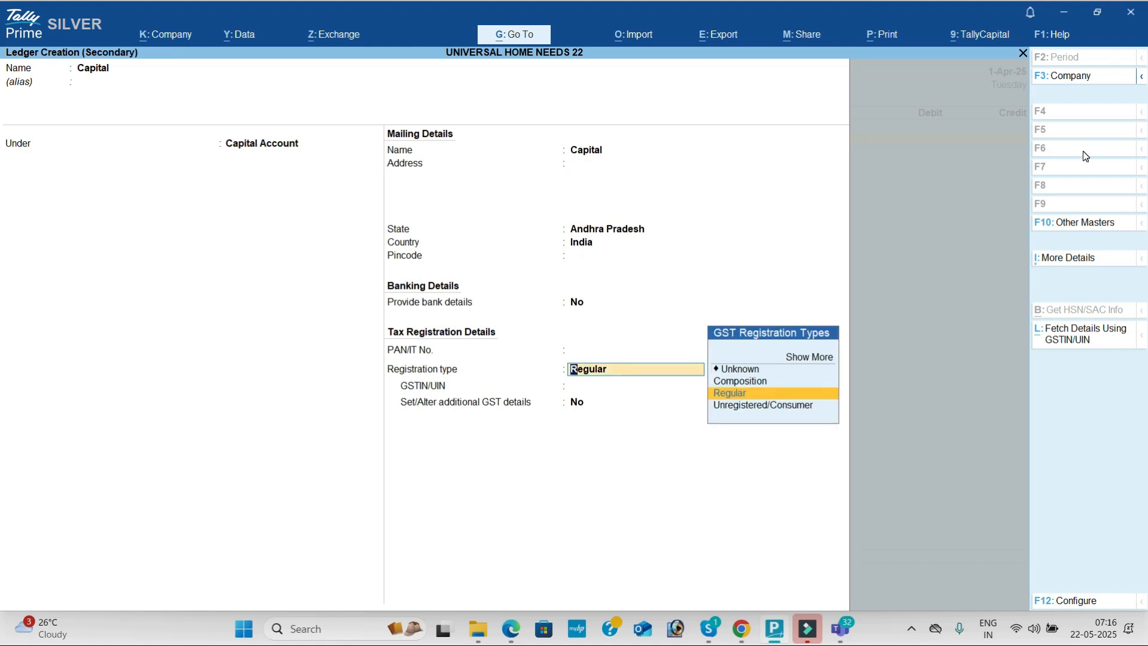
key(Return)
key(Return)
key(Return)
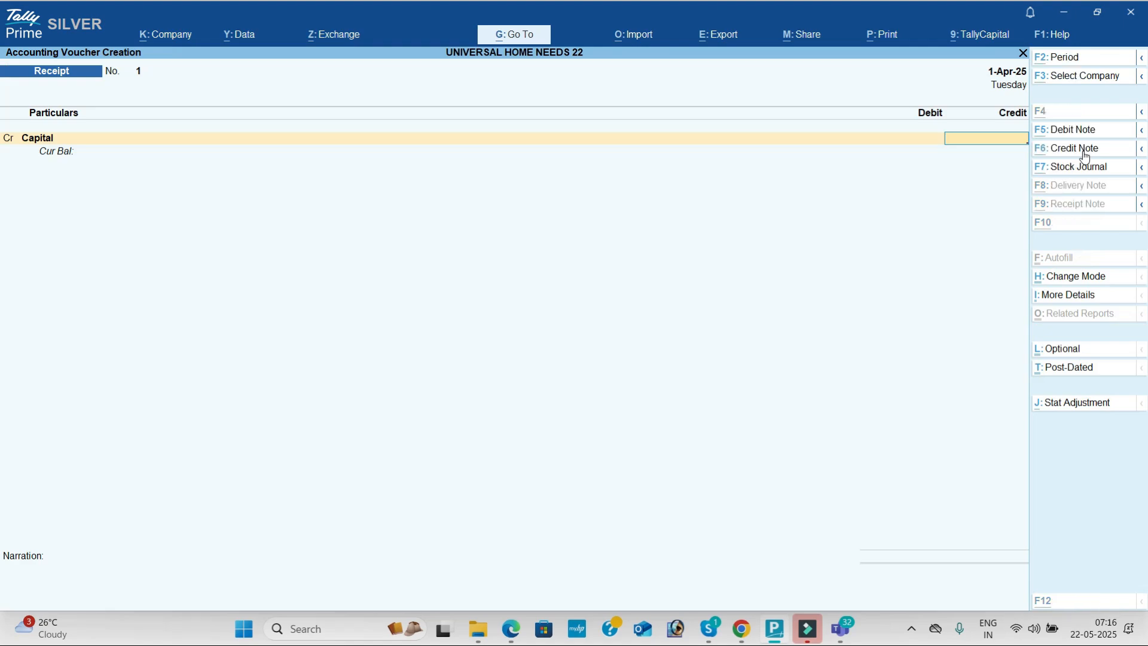
- Credit Capital with 5,00,000 in the receipt voucher against cash, and save the voucher
key(alt+Tab)
key(alt+Tab)
text(5,00,000)
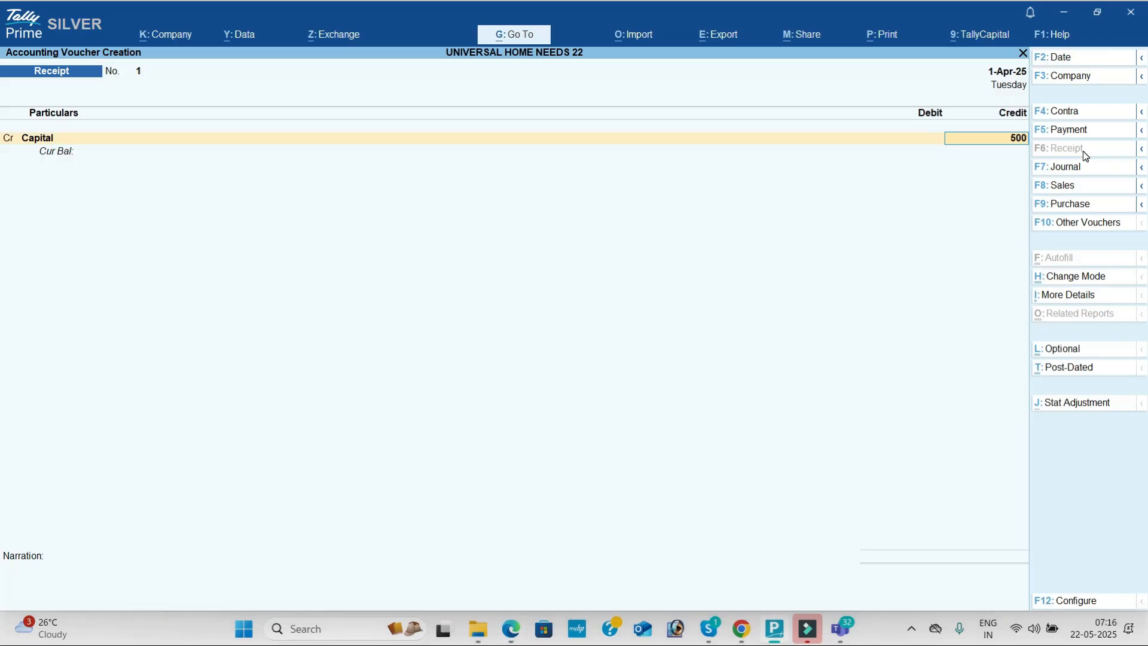
key(Return)
key(Return)
key(Down)
key(Return)
key(Return)
key(Return)
key(Return)
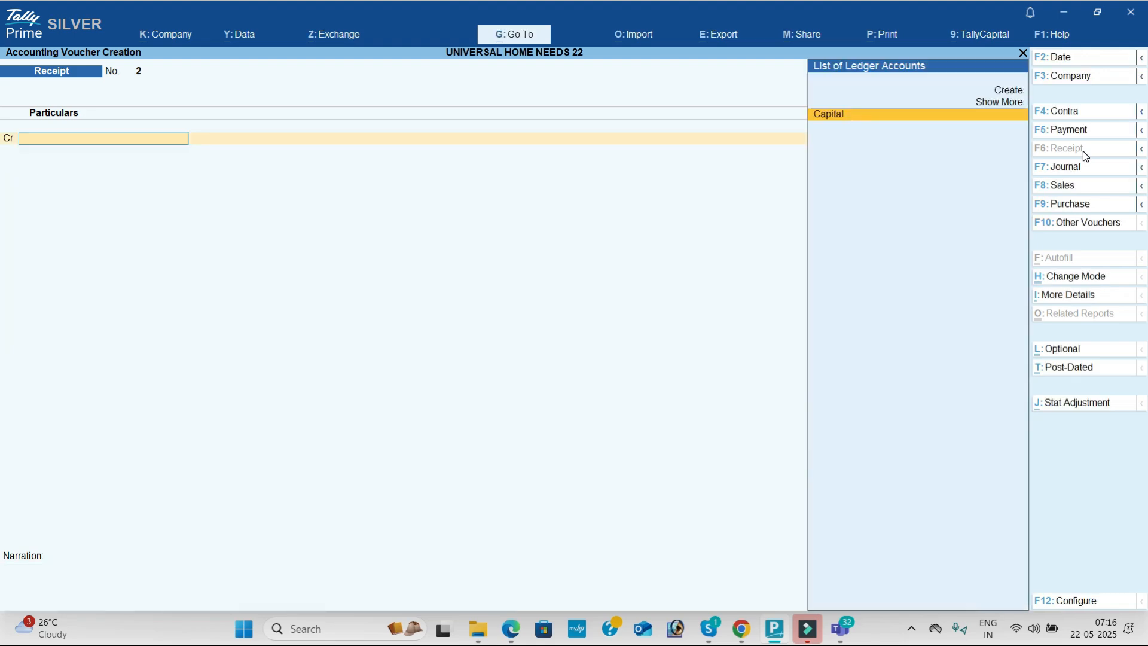
- Start a purchase voucher and create a party ledger named Arjun Traders as given in the problem PDF
key(alt+Tab)
key(alt+Tab)
click(1088, 203)
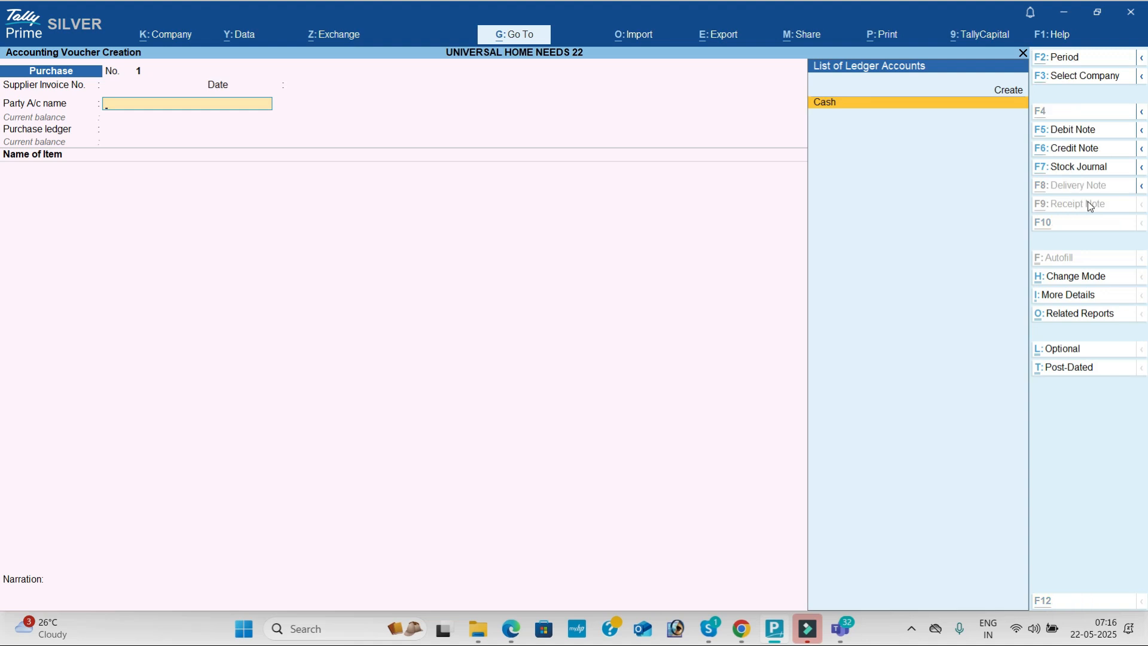
key(alt+c)
key(alt+Tab)
scroll(1088, 200, down, 1)
key(alt+Tab)
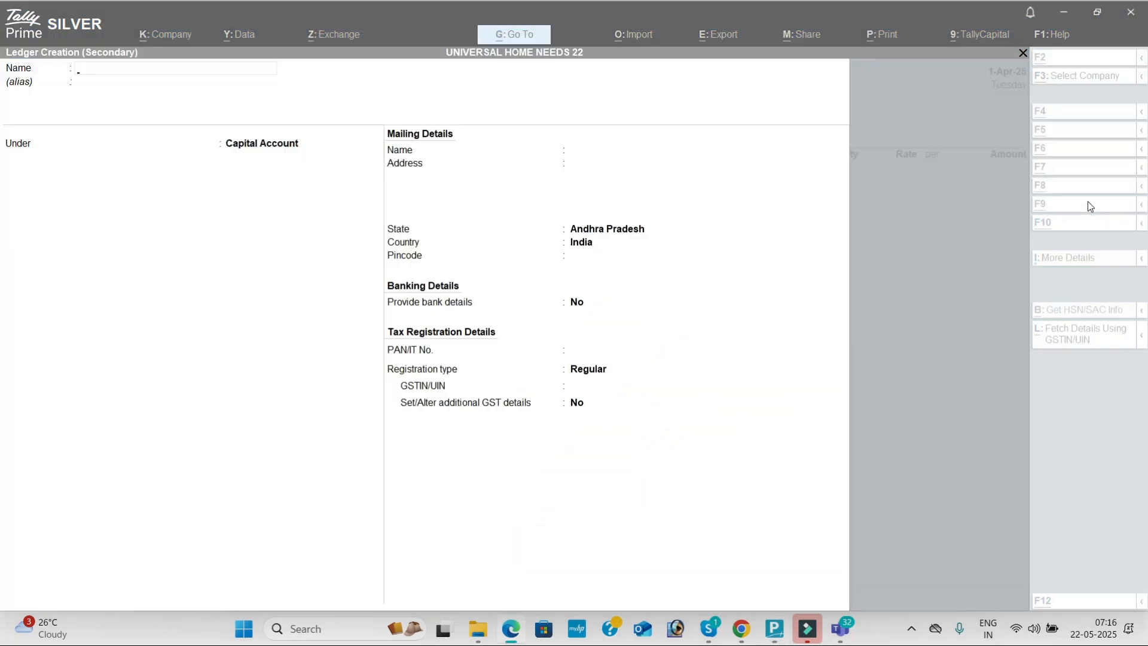
text(Arjunn Trader)
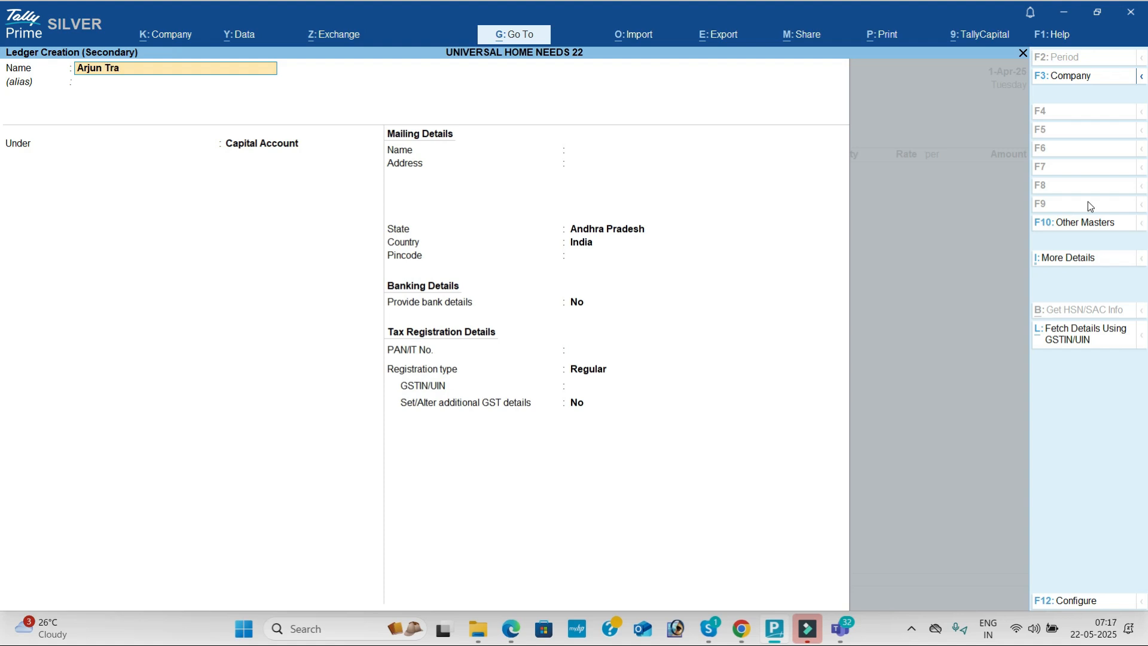
key(Return)
- Group Arjun Traders under Sundry Creditors with Regular registration and GSTIN/UIN 37, then save the ledger and accept the party details
text(Sun)
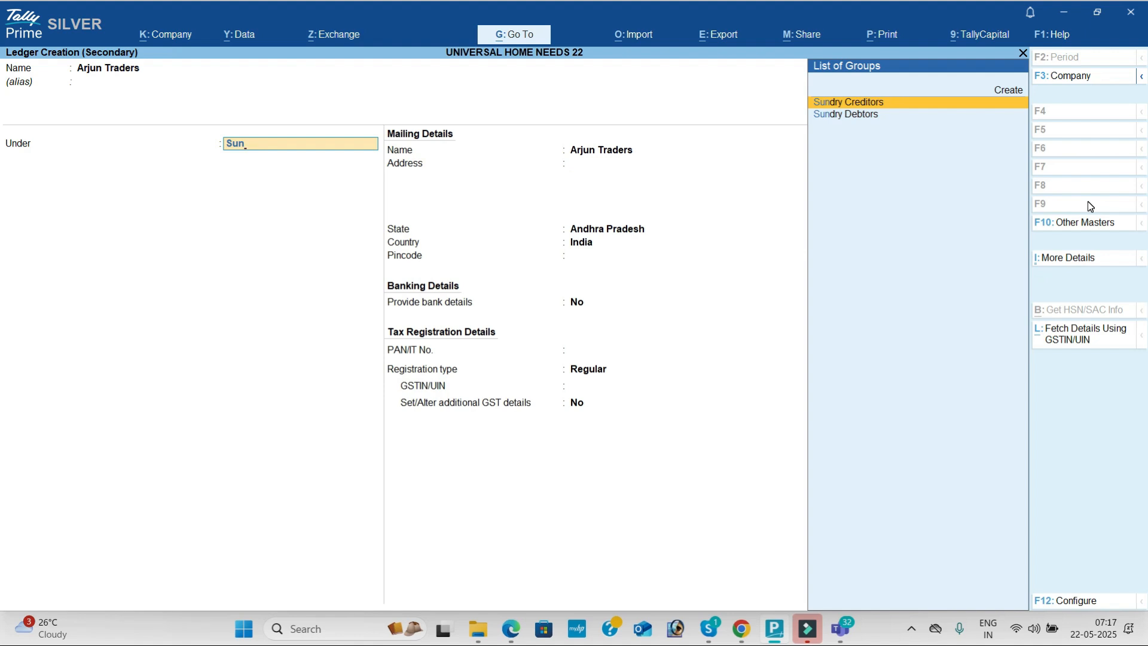
key(Return)
key(Return)
key(Return)
key(Return)
key(Return)
key(Return)
key(Return)
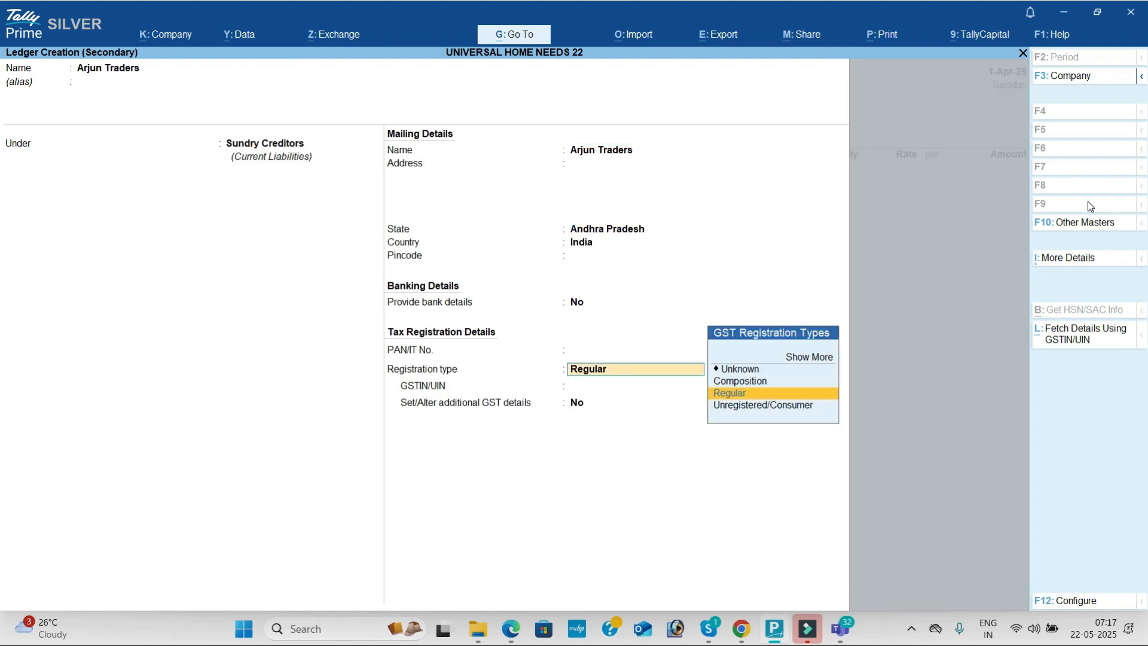
key(Return)
text(37)
key(Return)
key(Return)
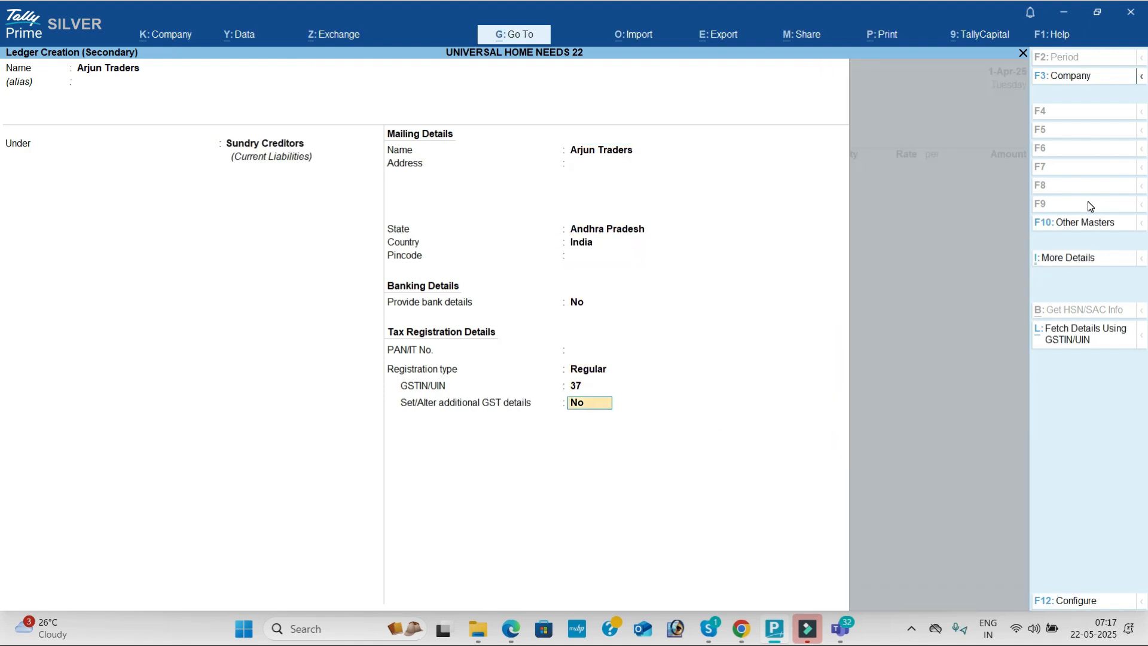
key(ctrl+a)
key(ctrl+a)
key(ctrl+a)
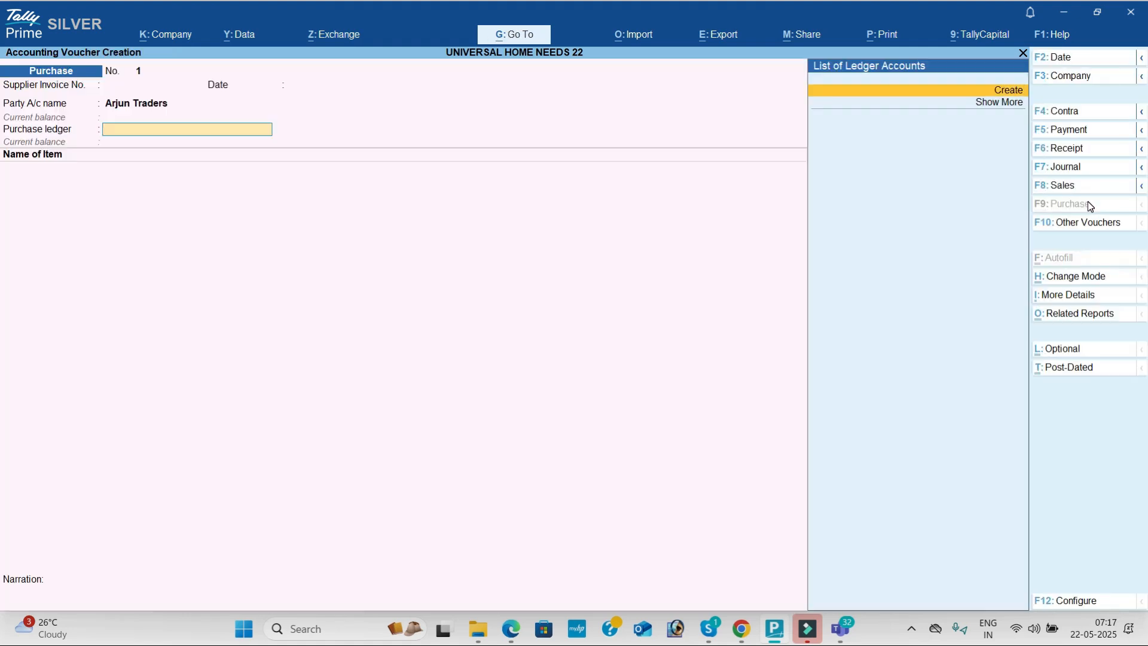
- Create a purchase ledger named Purchase from the voucher and group it under Purchase Accounts
key(alt+c)
text(Purchase)
key(Return)
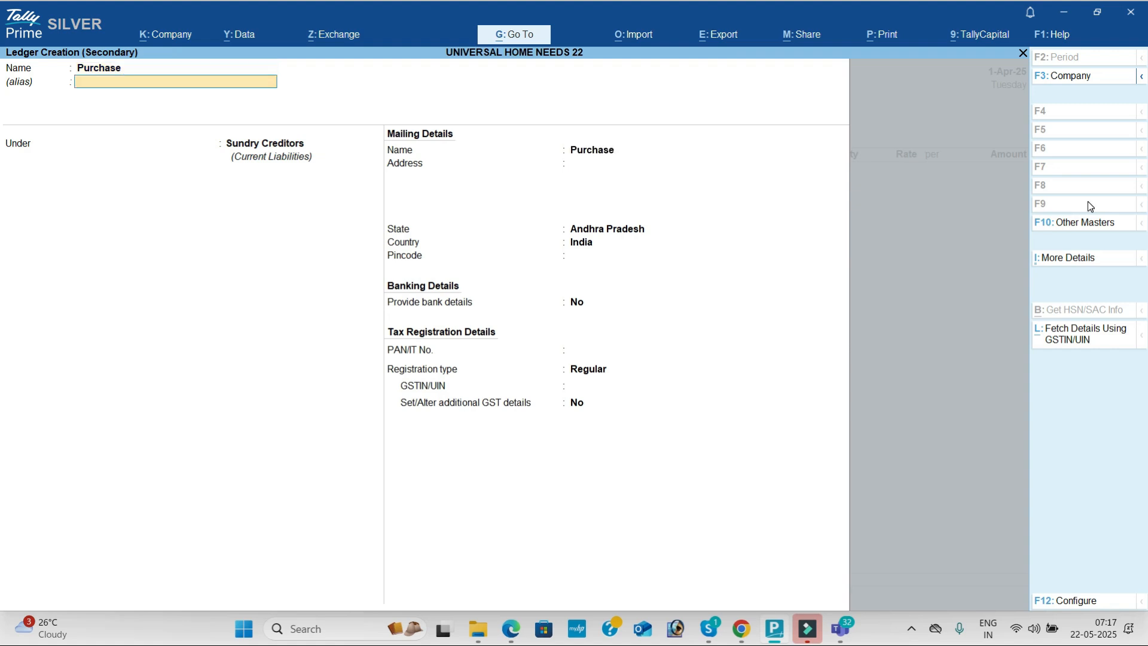
key(Return)
text(O)
key(BackSpace)
text(Pu)
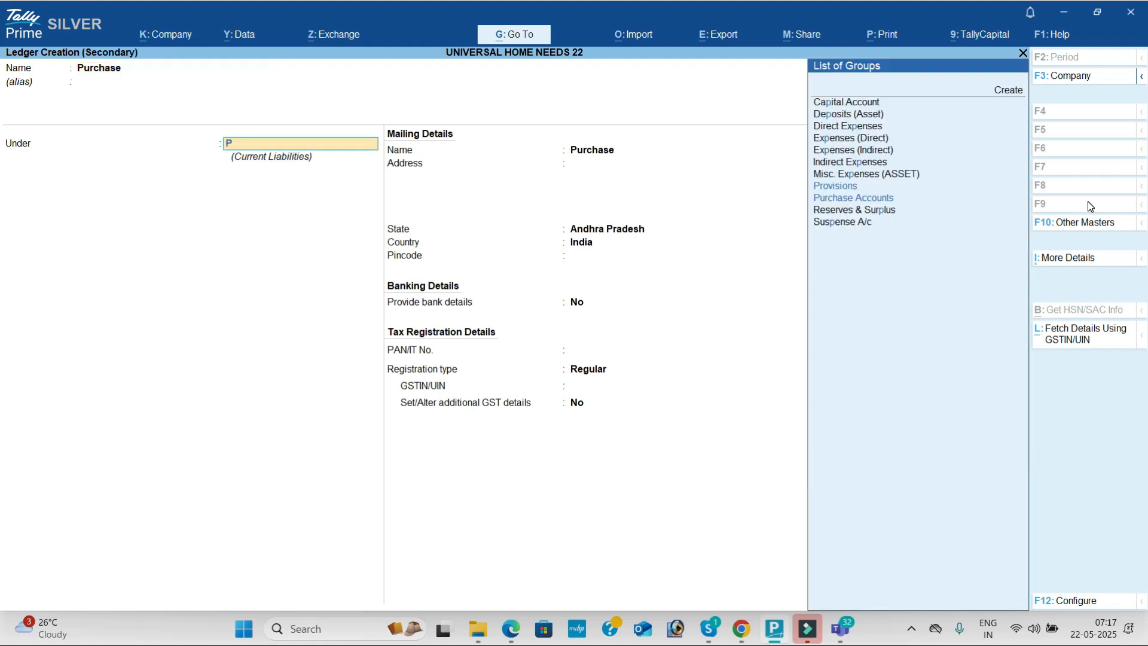
key(Return)
- Complete the remaining Purchase ledger details and save it as the voucher's purchase ledger
key(Return)
key(Return)
key(Return)
key(Return)
key(Return)
key(Up)
key(Return)
key(Return)
key(Return)
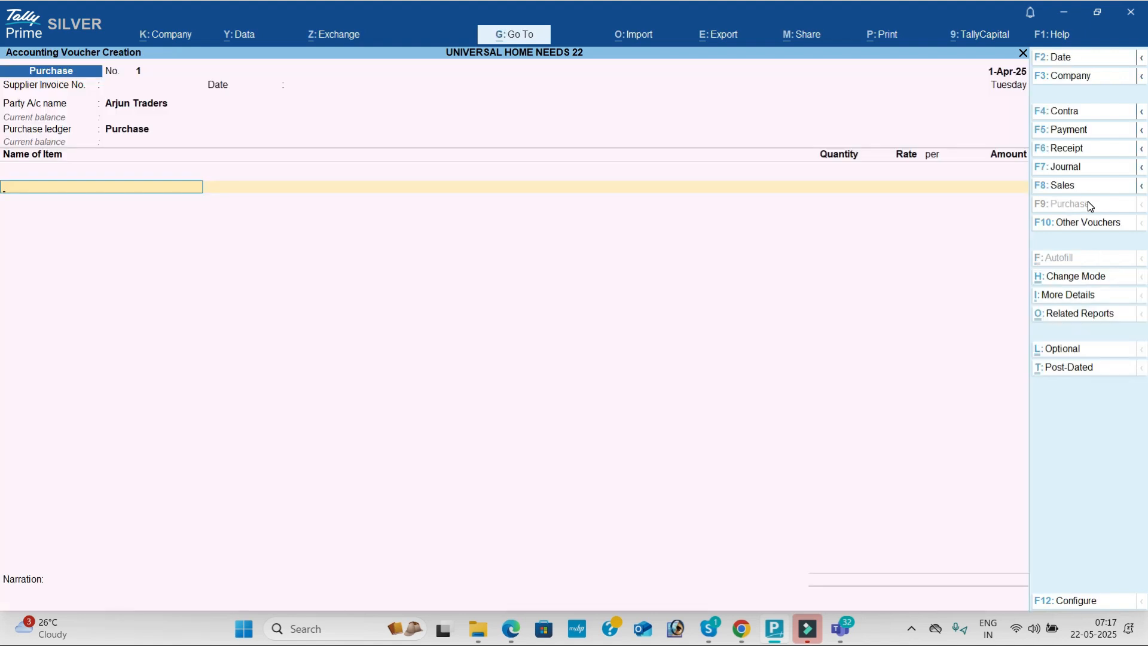
- Create a stock item named Bluetooth under Primary from the purchase voucher's item line
key(alt+c)
key(alt+Tab)
key(alt+Tab)
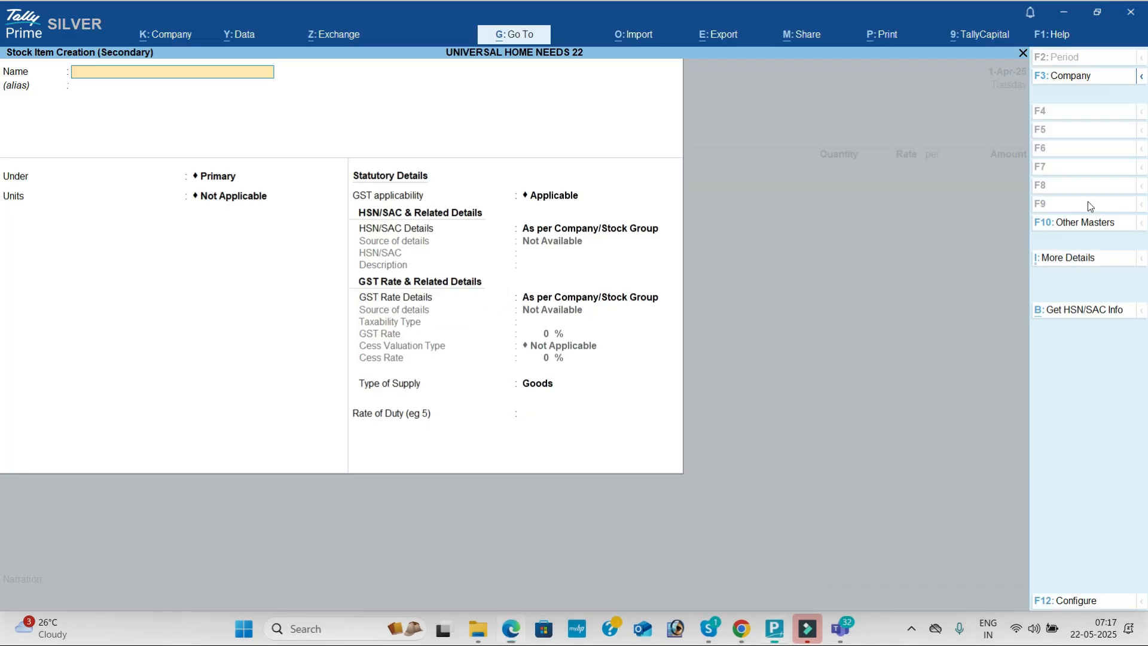
text(B)
key(Return)
key(Return)
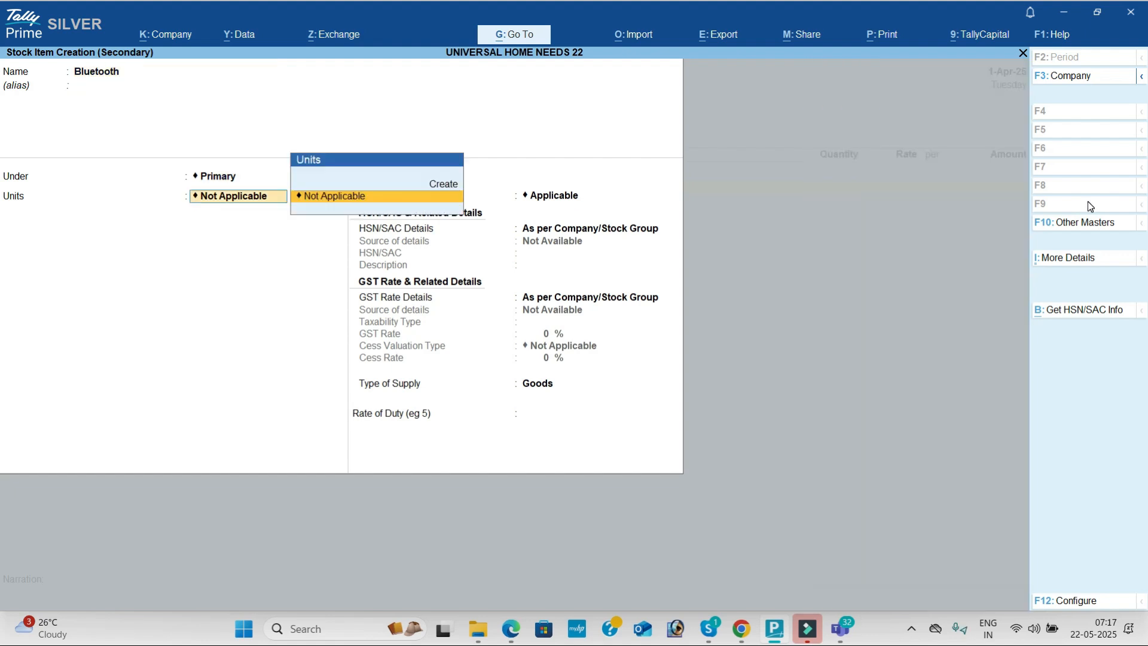
- Create a simple unit with symbol nos and unit quantity code NOS-NUMBERS, and assign it to Bluetooth
key(alt+c)
key(alt+Tab)
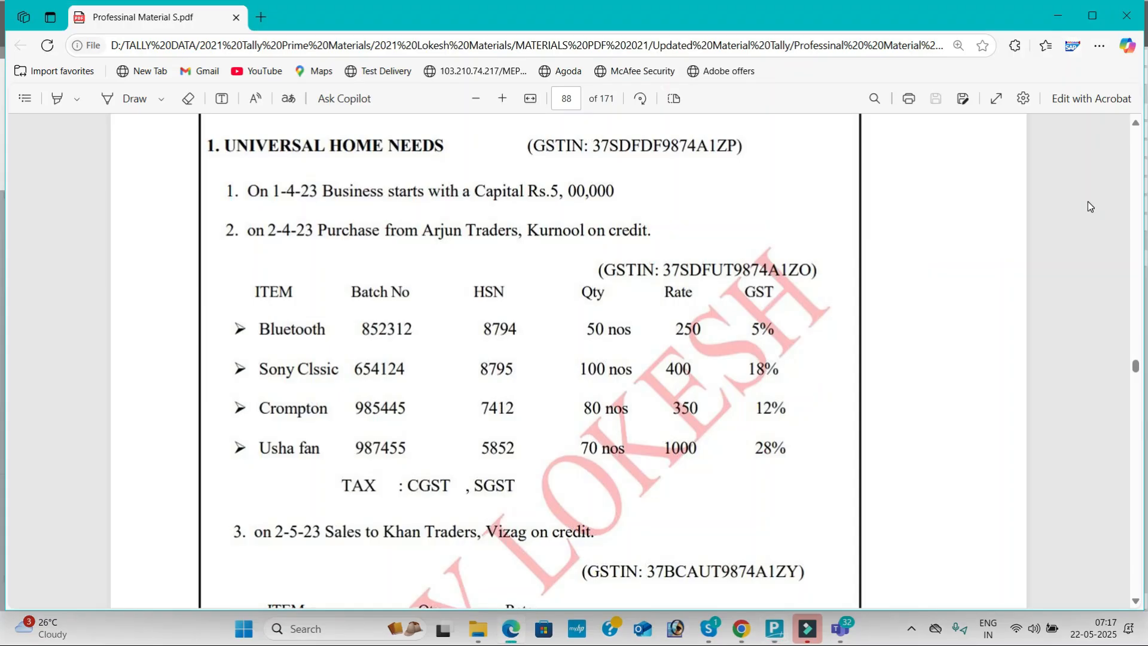
key(alt+Tab)
text(nos)
key(Return)
key(Return)
text(no)
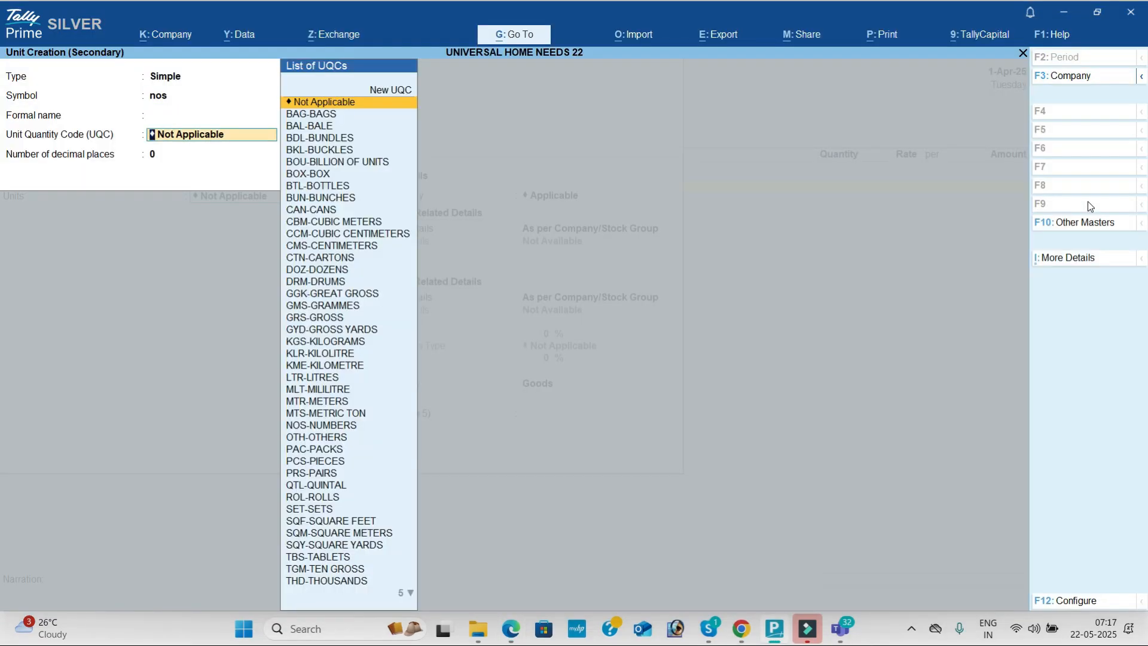
key(Return)
key(Return)
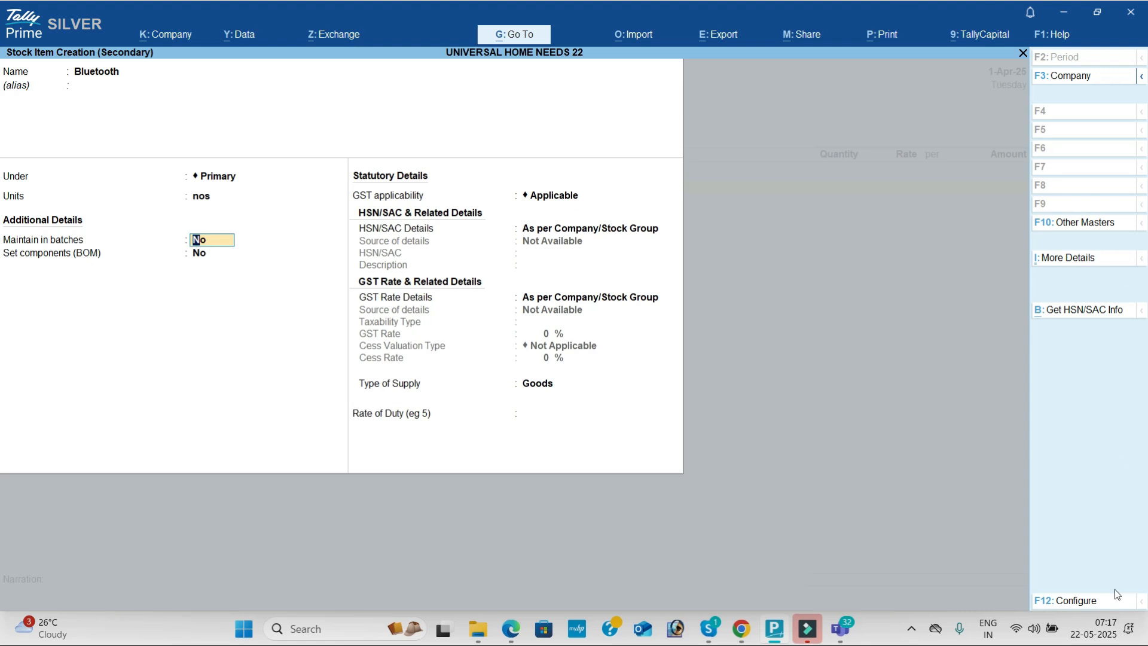
- Turn off Maintain Stock Items in Batches in the stock item configuration and return to the item's additional details
click(1092, 603)
key(Down)
key(Down)
key(Down)
key(Down)
key(Down)
key(Down)
key(Down)
key(Down)
key(Down)
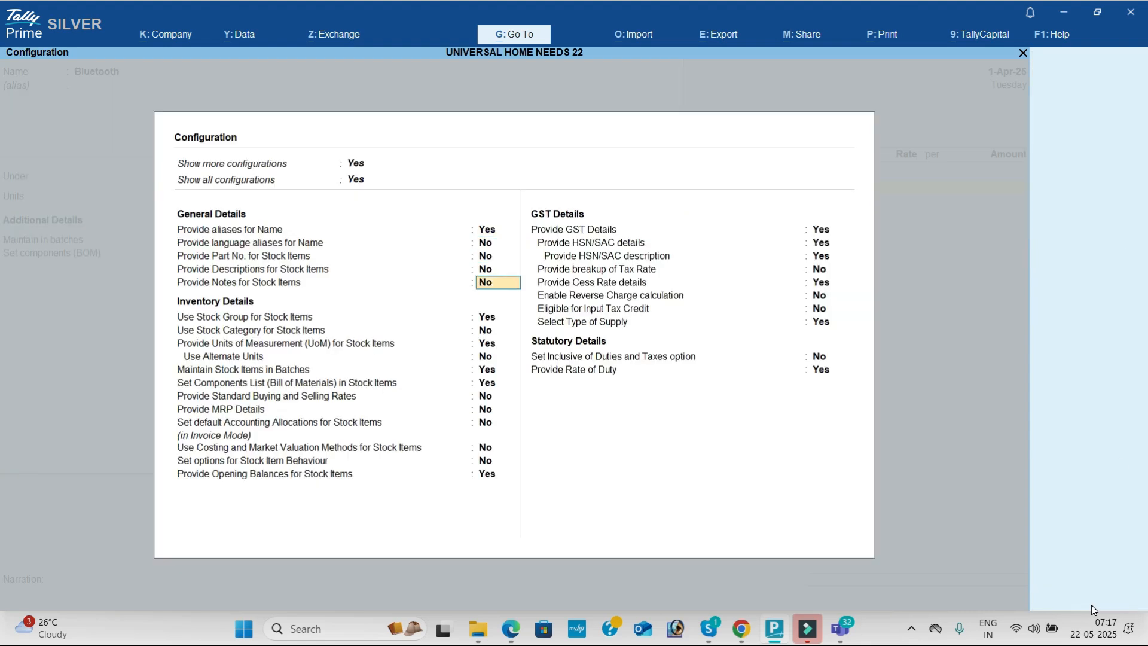
key(n)
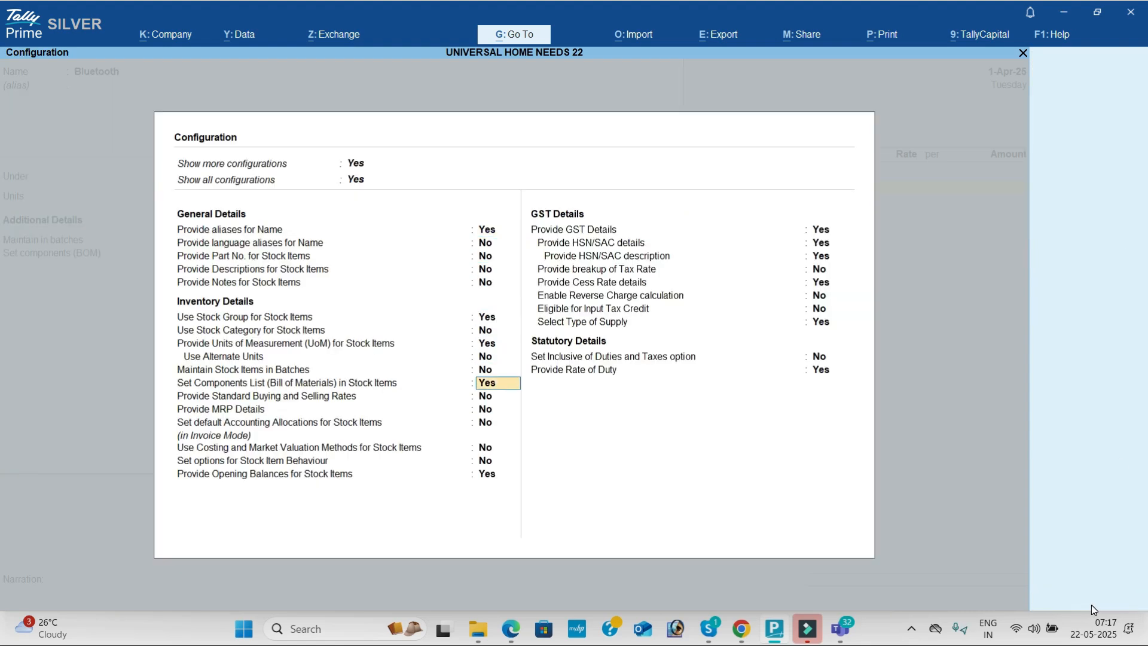
key(ctrl+a)
key(Return)
key(Return)
key(Return)
key(Return)
key(Return)
key(BackSpace)
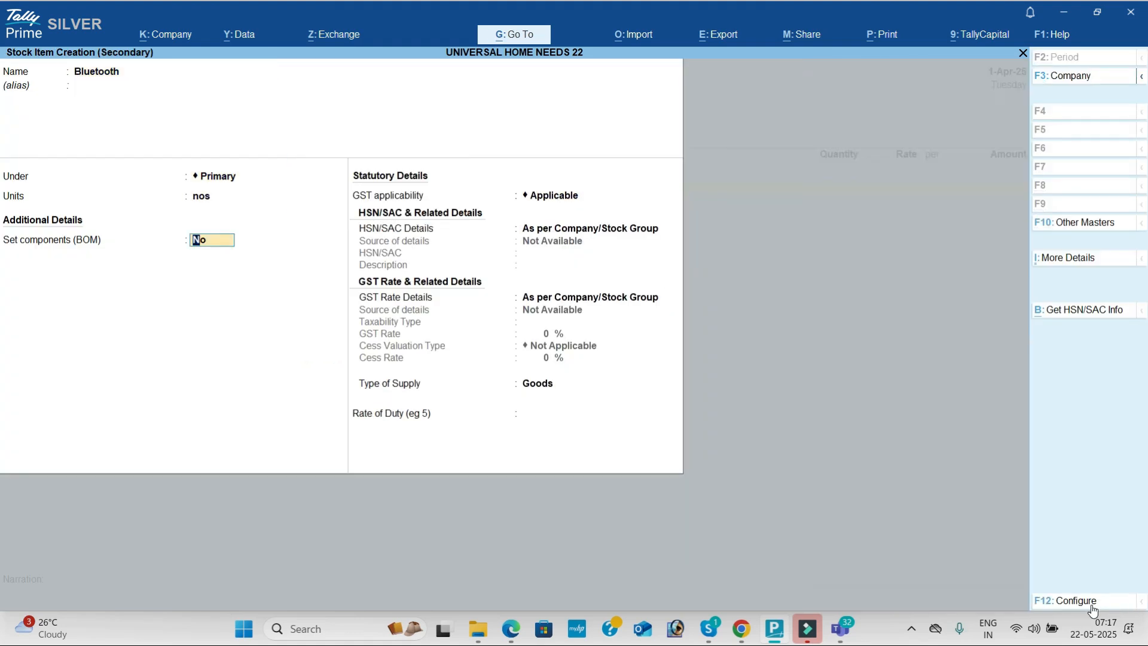
- Enable Maintain Stock Items in Batches and disable the components list (Bill of Materials) in the stock item configuration
click(1092, 601)
key(Return)
key(Return)
key(Return)
key(Return)
key(Return)
key(Return)
key(Return)
key(Return)
key(Return)
text(y)
key(Return)
text(n)
key(Return)
key(ctrl+a)
- Set Bluetooth to be maintained in batches, with the manufacturing date tracked and expiry dates used
key(Return)
key(Return)
text(y)
key(Return)
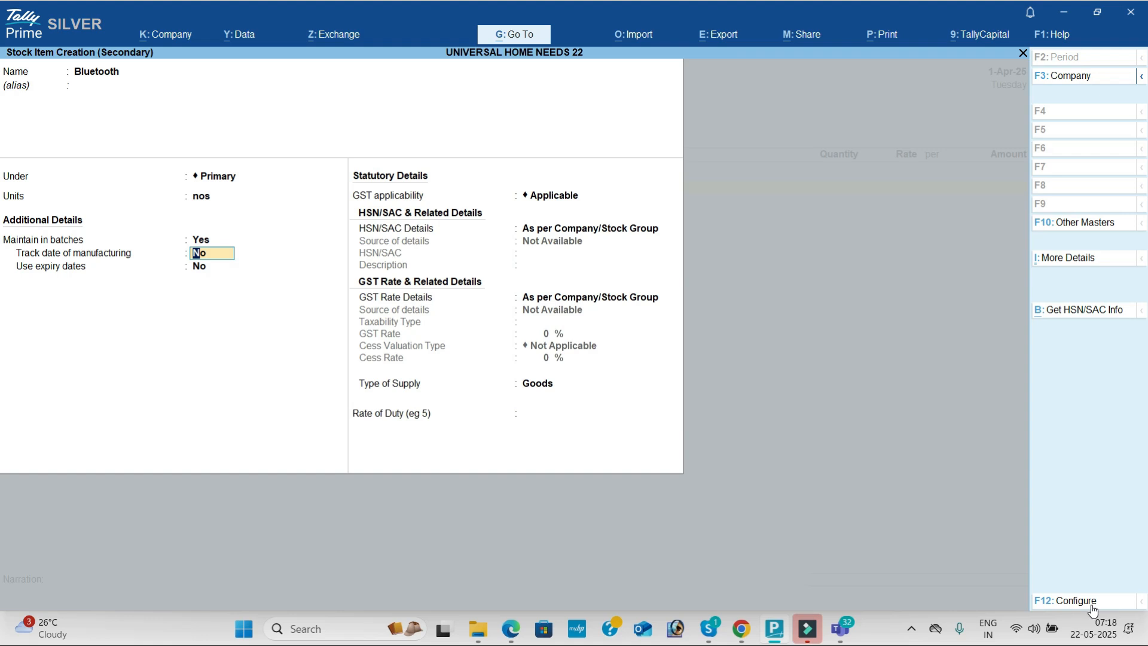
text(y)
key(Return)
text(y)
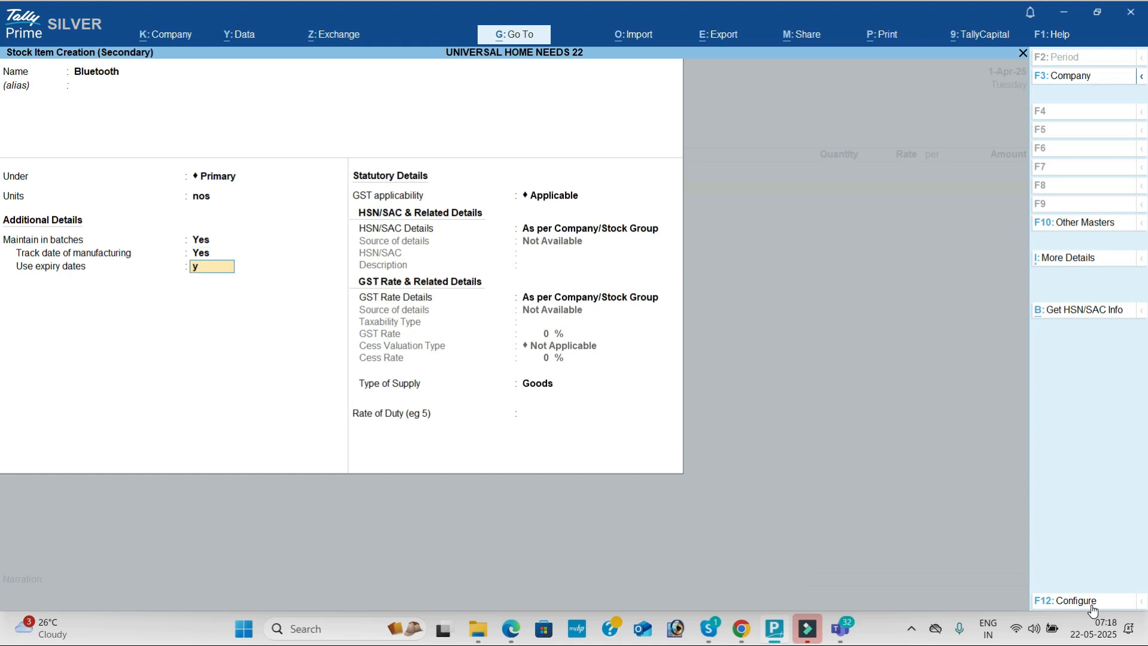
key(Return)
- Specify Bluetooth's HSN/SAC details directly in the item, with 98455 as the HSN/SAC code
key(Return)
key(Down)
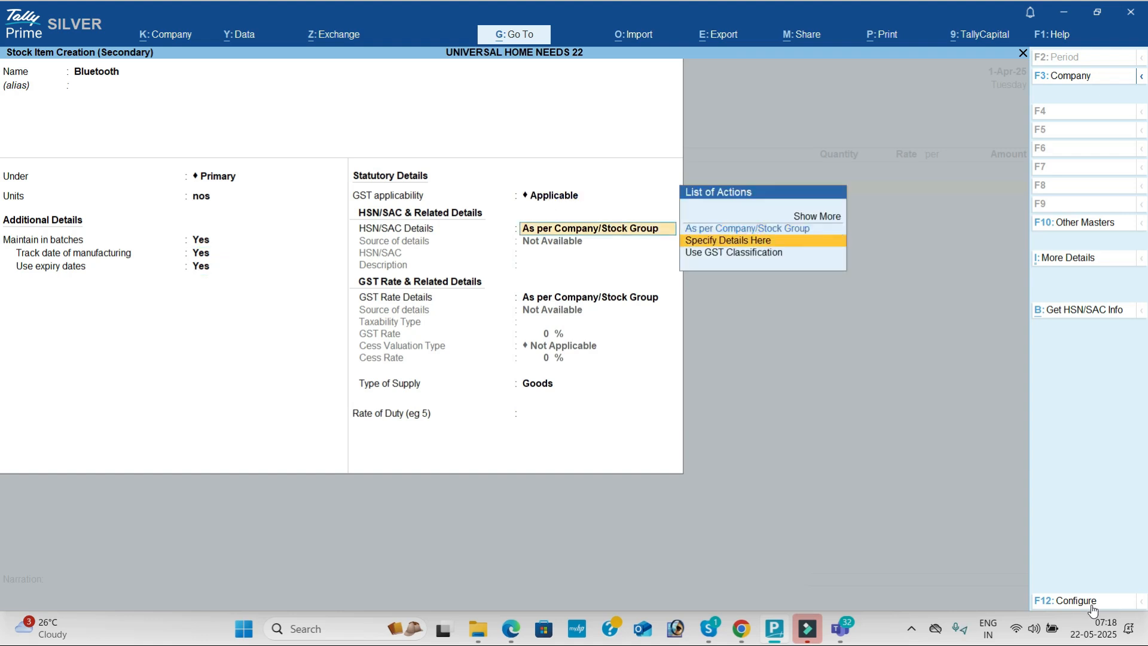
key(Return)
text(98455)
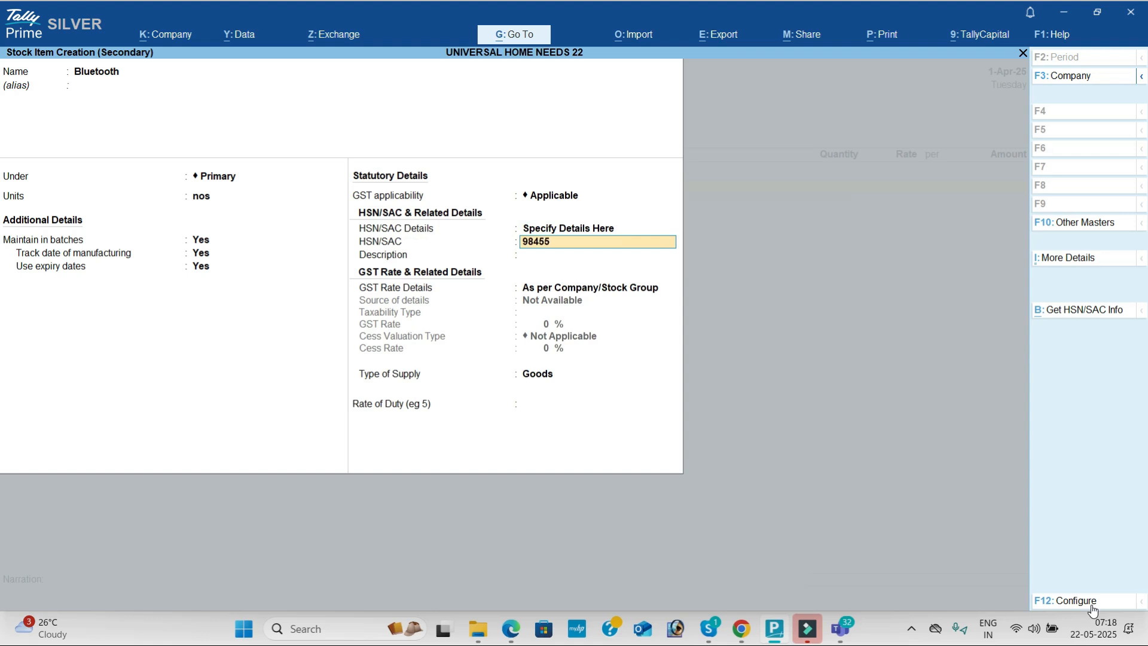
key(Return)
- Specify Bluetooth's GST rate details in the item as Taxable at 5%, and save the stock item
key(Down)
key(Return)
key(Return)
key(alt+Tab)
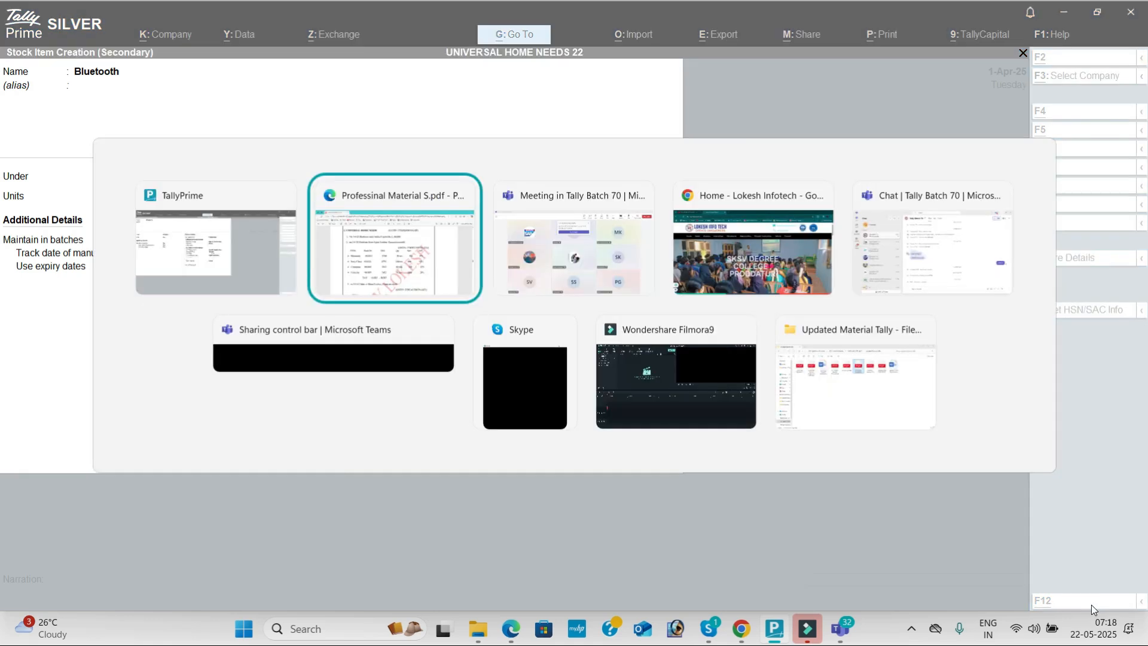
key(alt+Tab)
text(5)
key(Return)
key(Return)
key(Return)
key(Return)
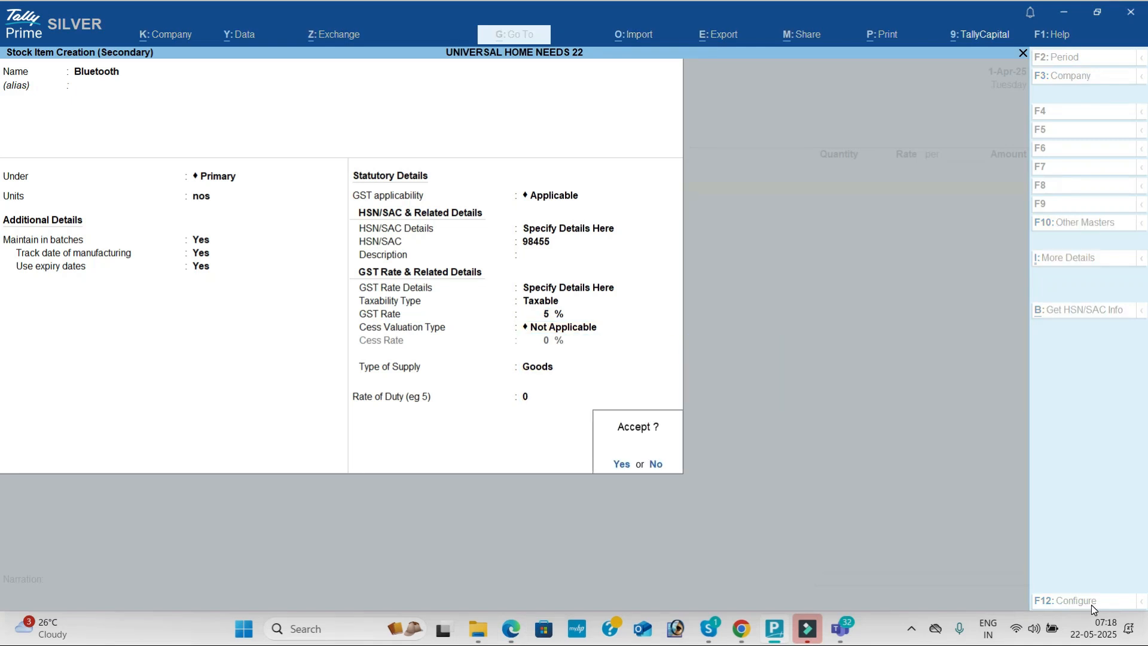
key(Return)
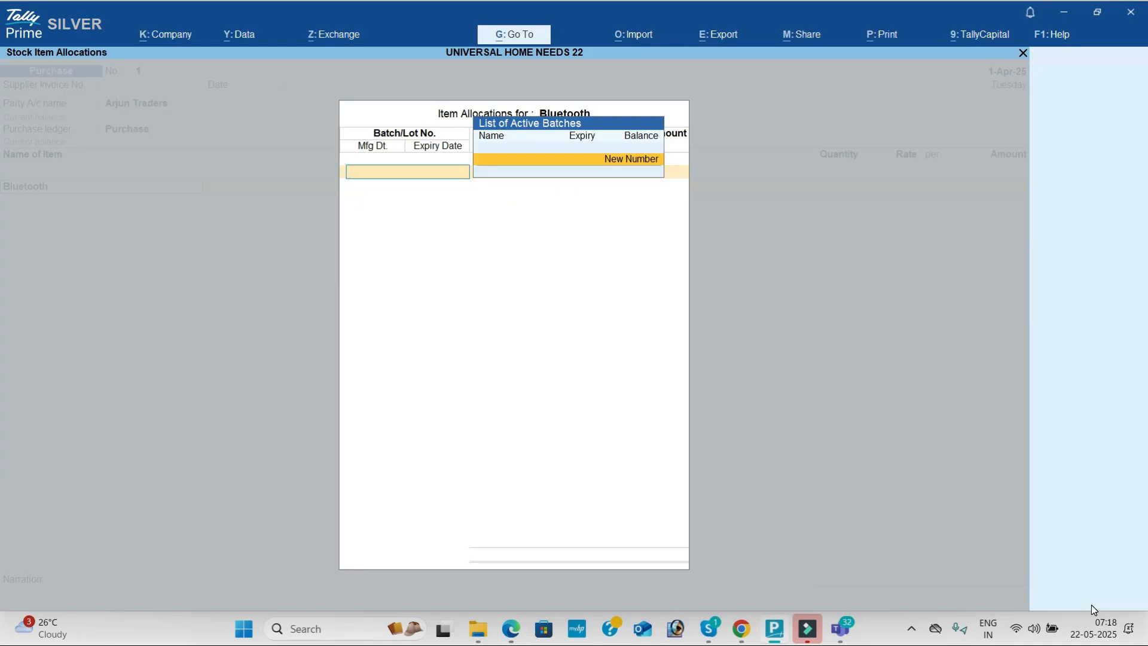
- Enter 852312 as a new batch number in the item allocations for Bluetooth, taken from the problem PDF
key(Return)
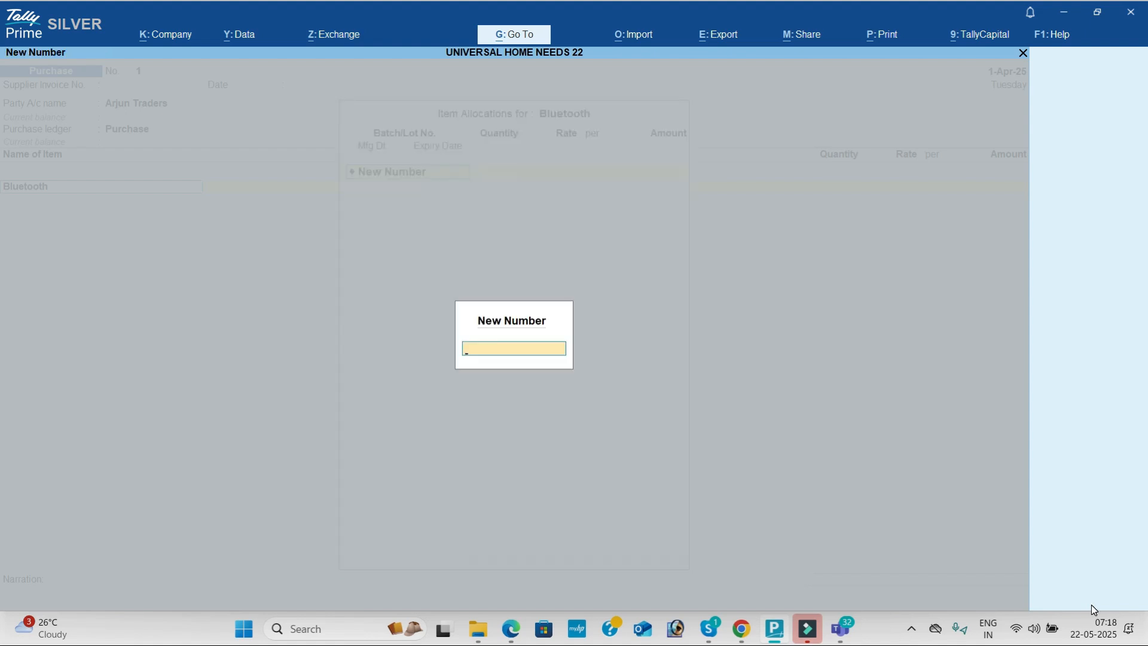
key(alt+Tab)
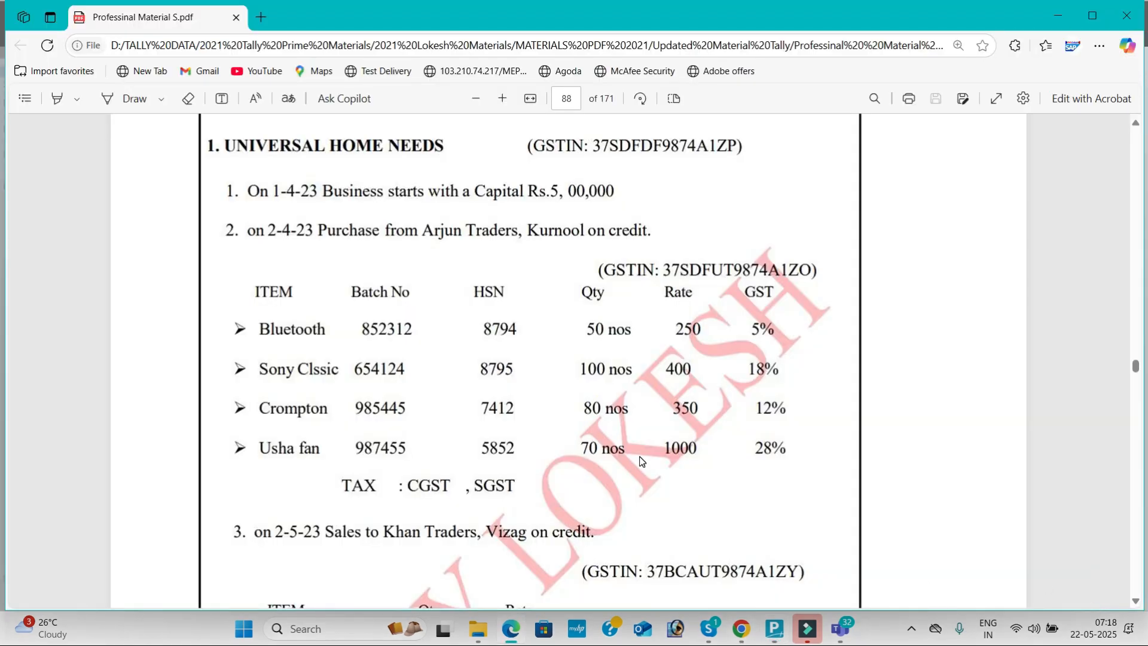
key(alt+Tab)
text(852312)
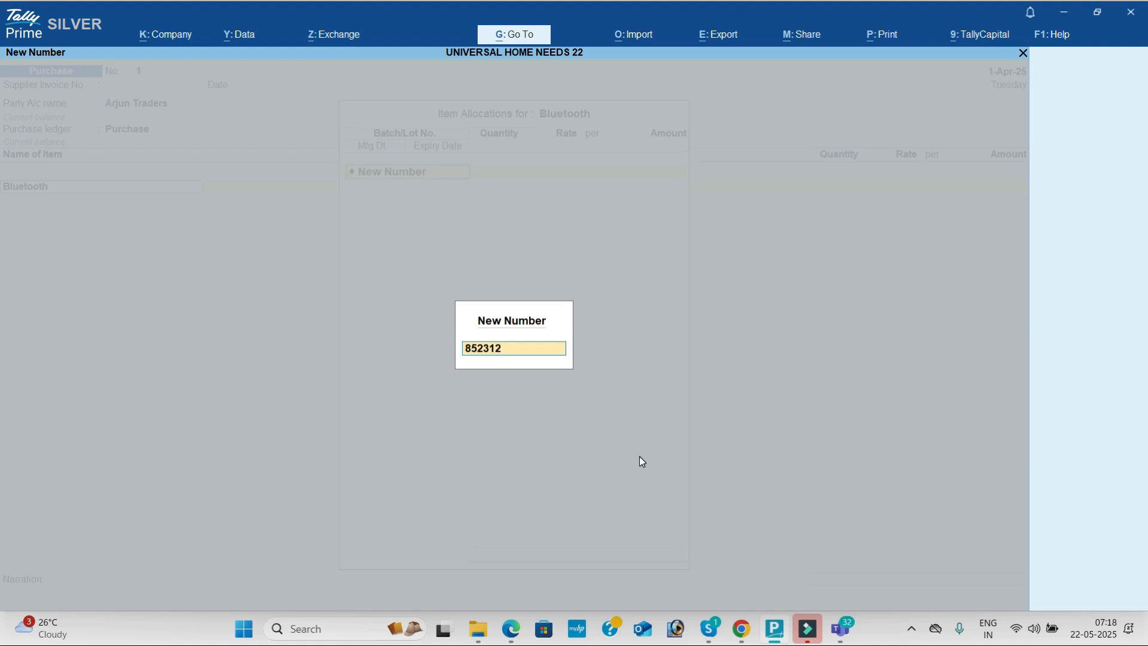
key(Return)
key(alt+Tab)
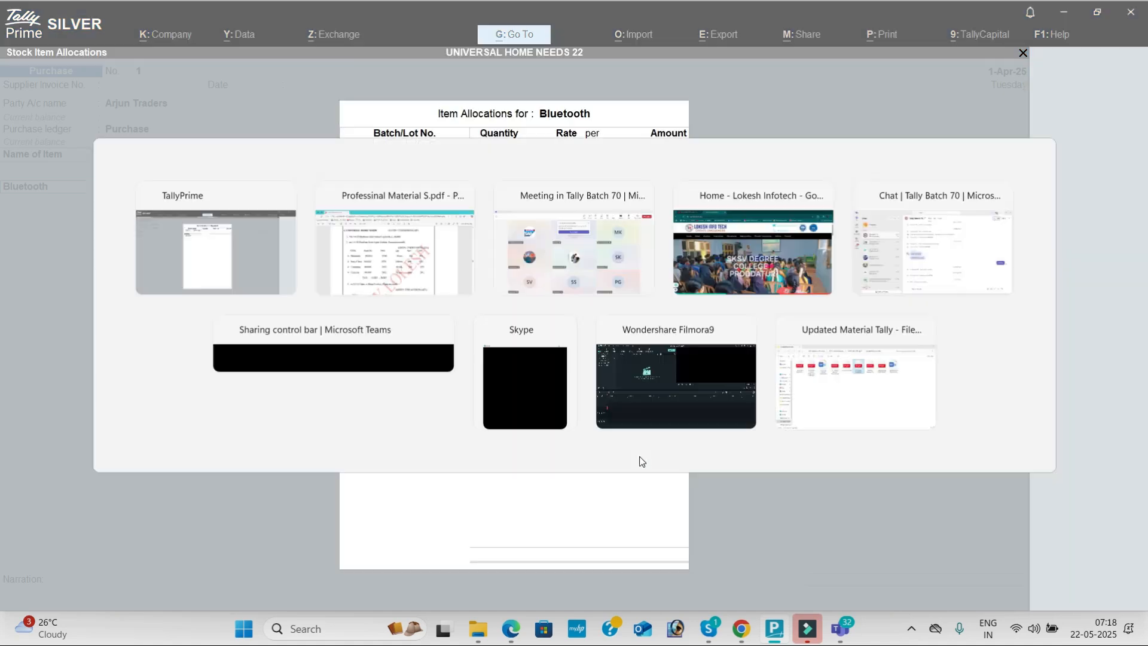
- Allocate 50 nos at a rate of 250 to Bluetooth batch 852312, manufactured Apr-2025 and expiring 31-Mar-26
key(alt+Tab)
text(50)
key(Return)
text(250)
key(Return)
key(Return)
key(Return)
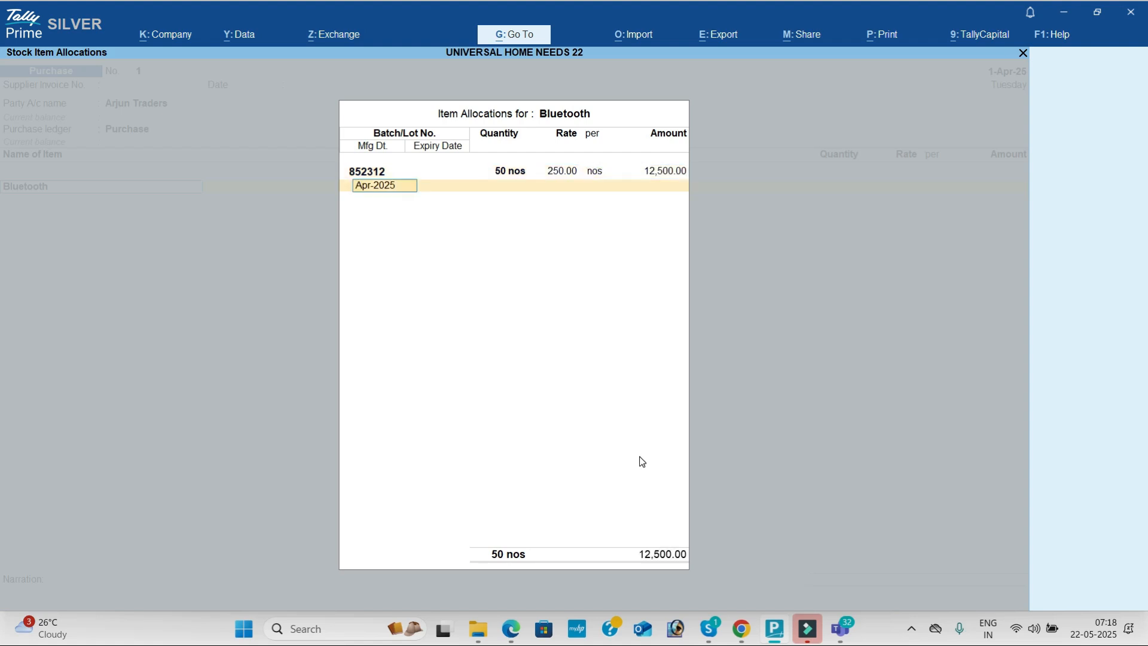
key(Return)
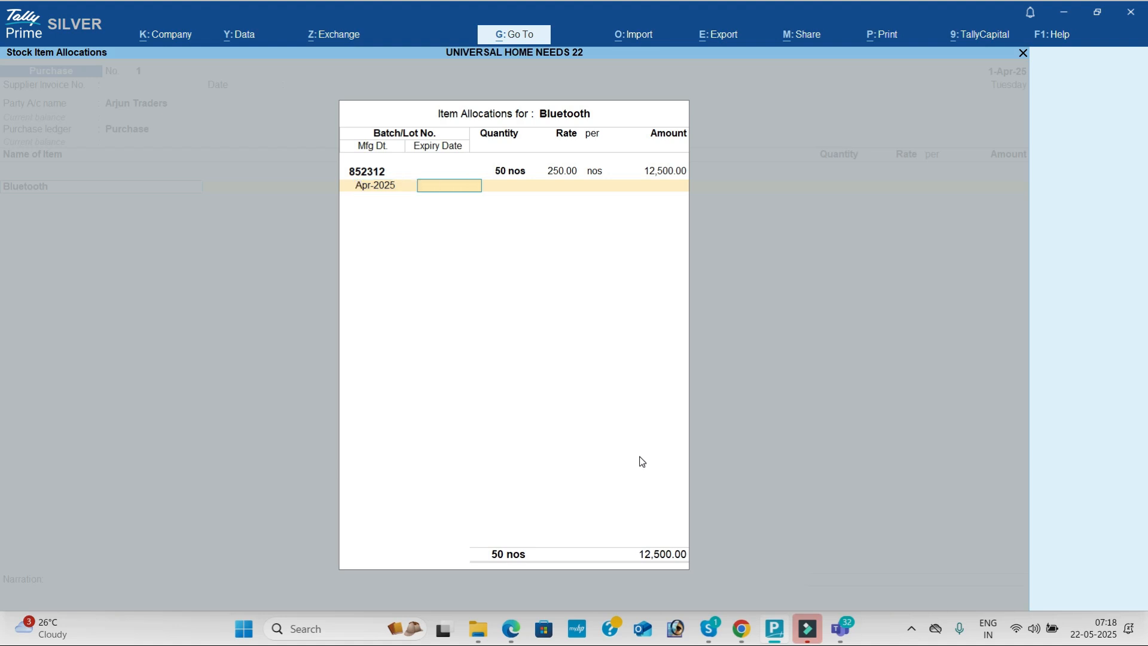
text(31-3-26)
key(Return)
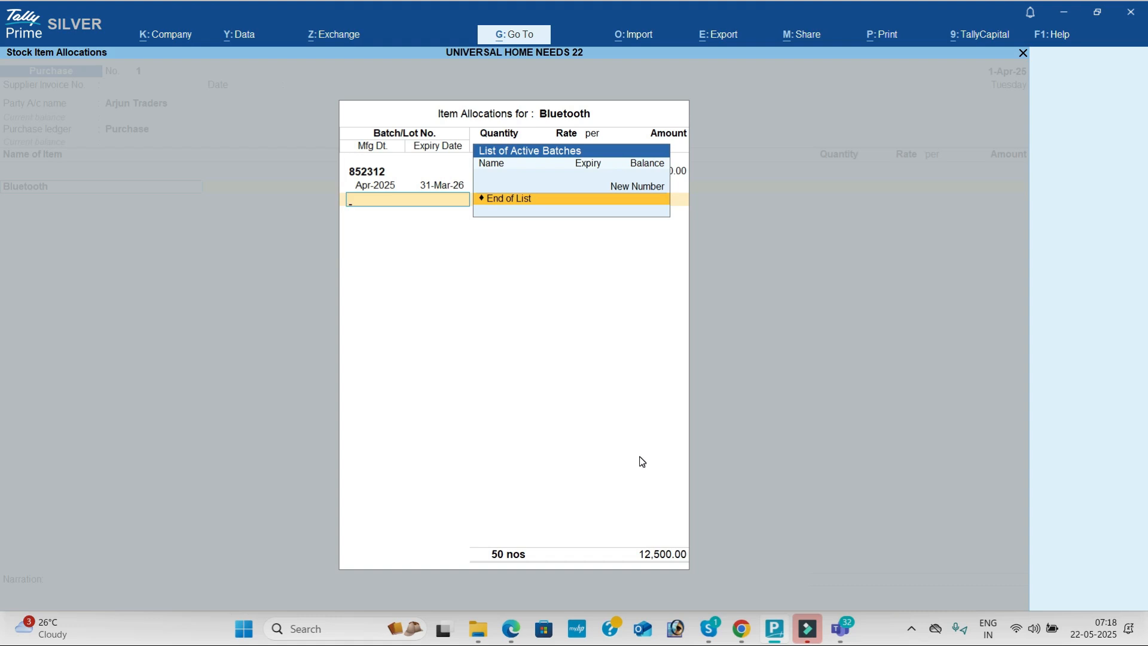
- Add Bluetooth batch 963852 as a new number with 50 nos and expiry date 31-Mar-26
key(Up)
key(Return)
text(963852)
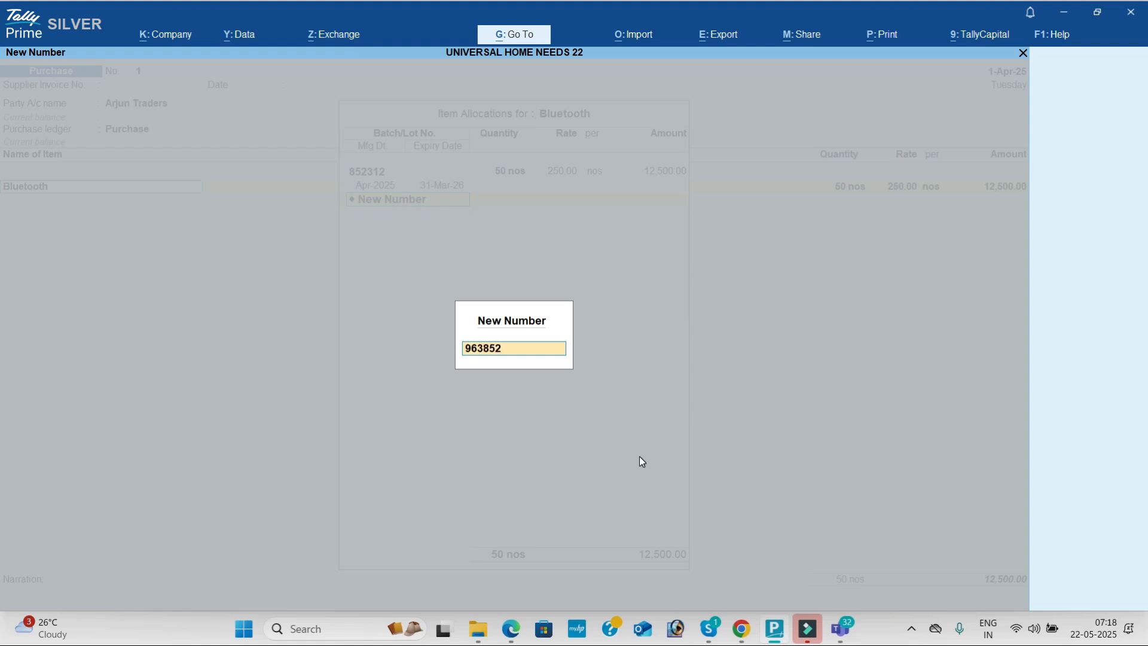
key(Return)
text(50)
key(Return)
key(Return)
text(31-3-26)
key(Return)
- Add Bluetooth batch 741852 with 50 nos and expiry date 31-Mar-26, and finish Bluetooth's item allocations
key(Up)
key(Return)
text(741852)
key(Return)
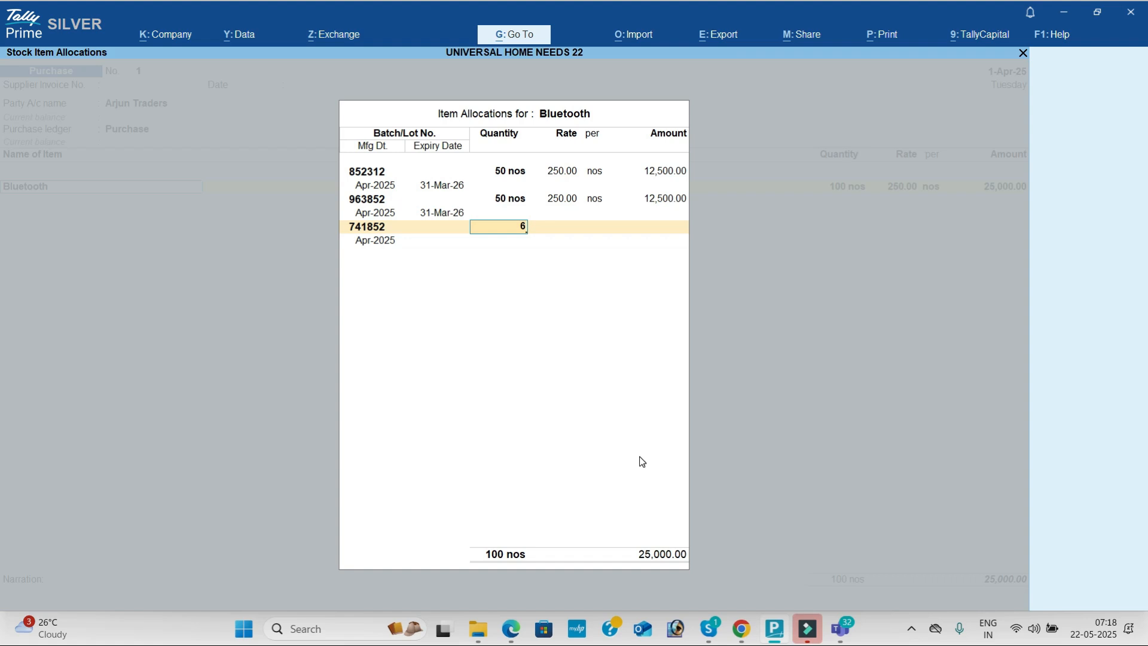
text(50)
key(Return)
key(Return)
text(31-)
text(3)
key(Return)
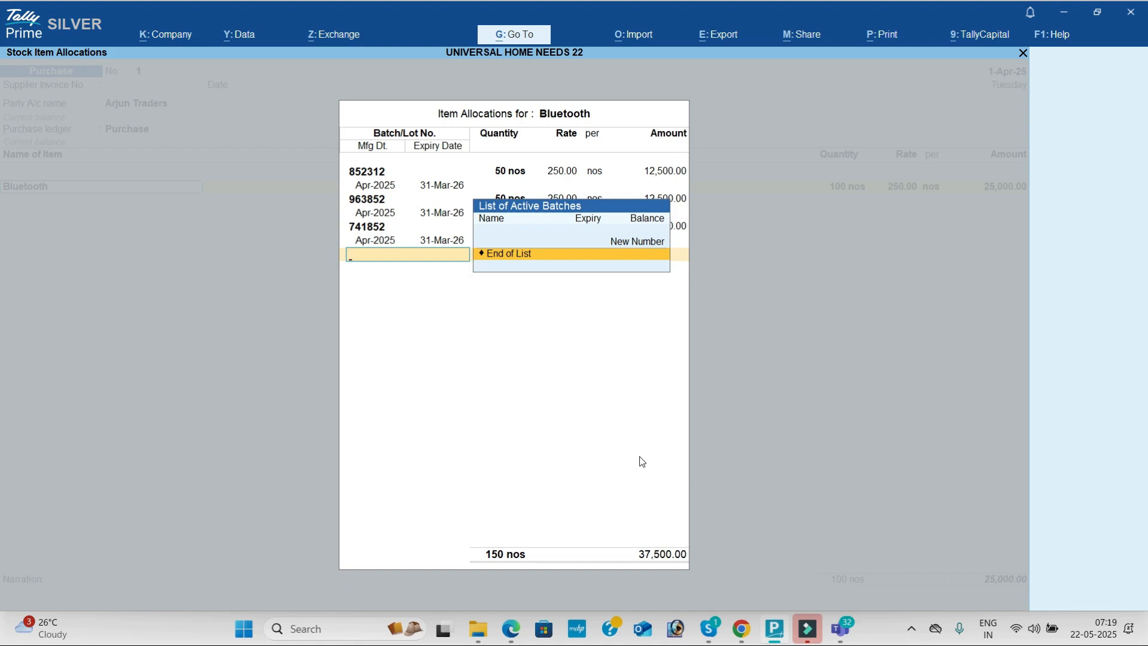
key(Return)
key(Return)
key(Return)
- Start a new stock item named Sony Classic from the purchase voucher, under Primary with nos as its unit
key(alt+c)
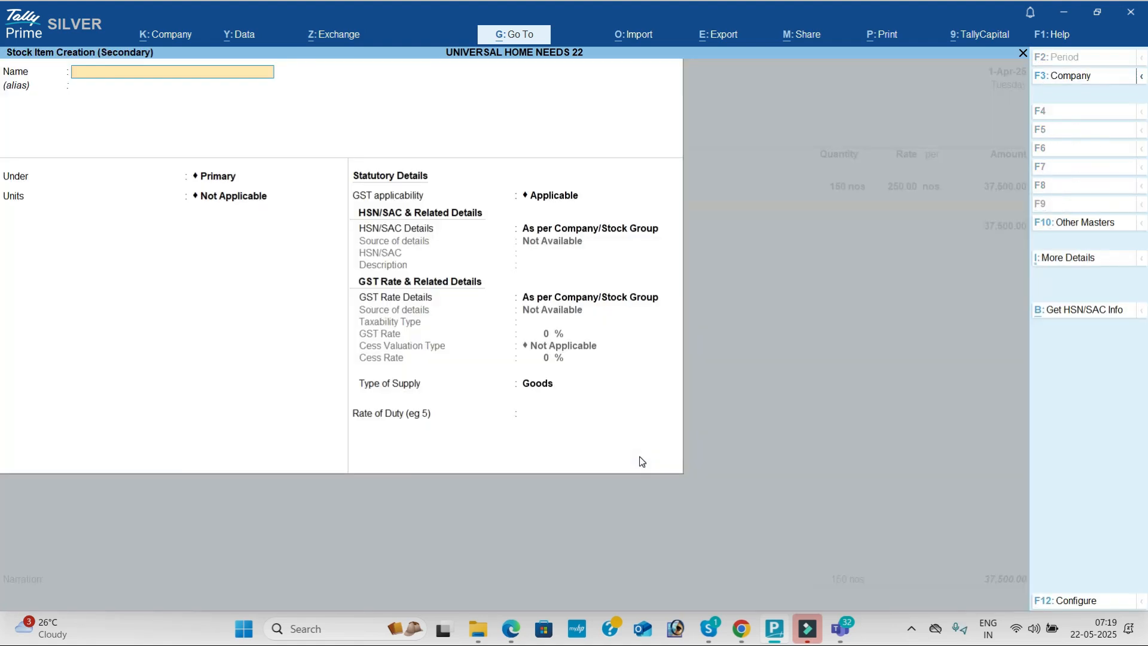
key(alt+Tab)
key(alt+Tab)
text(Sony Classi)
key(Return)
key(Return)
key(Return)
key(Down)
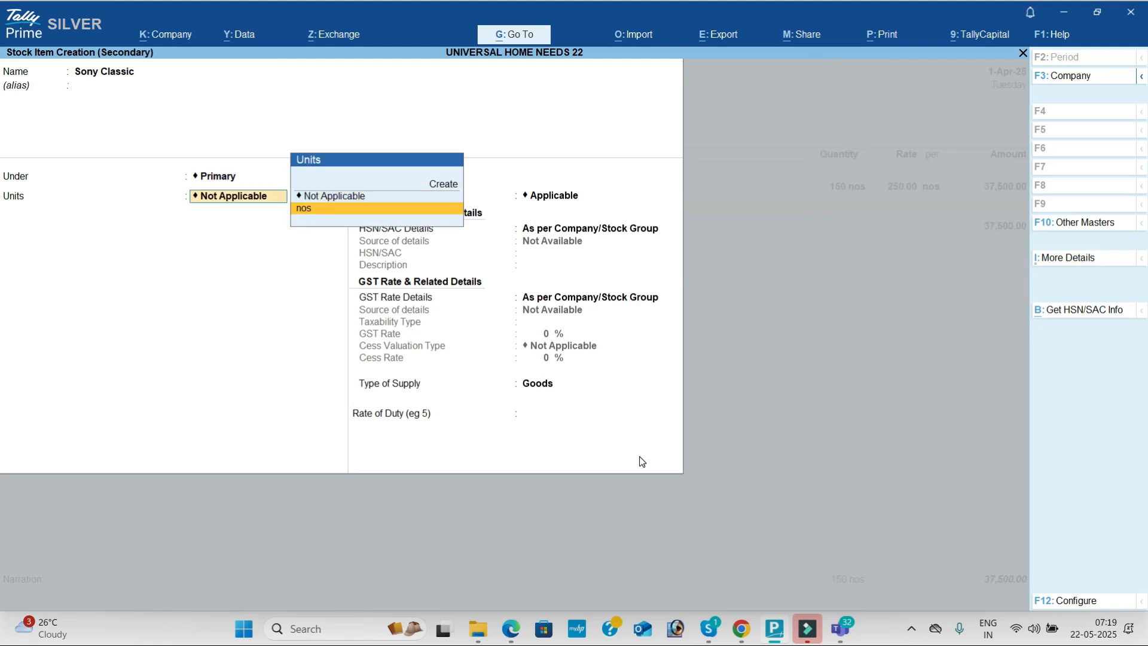
key(Return)
- Set Sony Classic to be maintained in batches, with the manufacturing date tracked and expiry dates used
key(Return)
key(Return)
key(BackSpace)
key(BackSpace)
text(y)
key(Return)
text(y)
key(Return)
text(y)
key(Return)
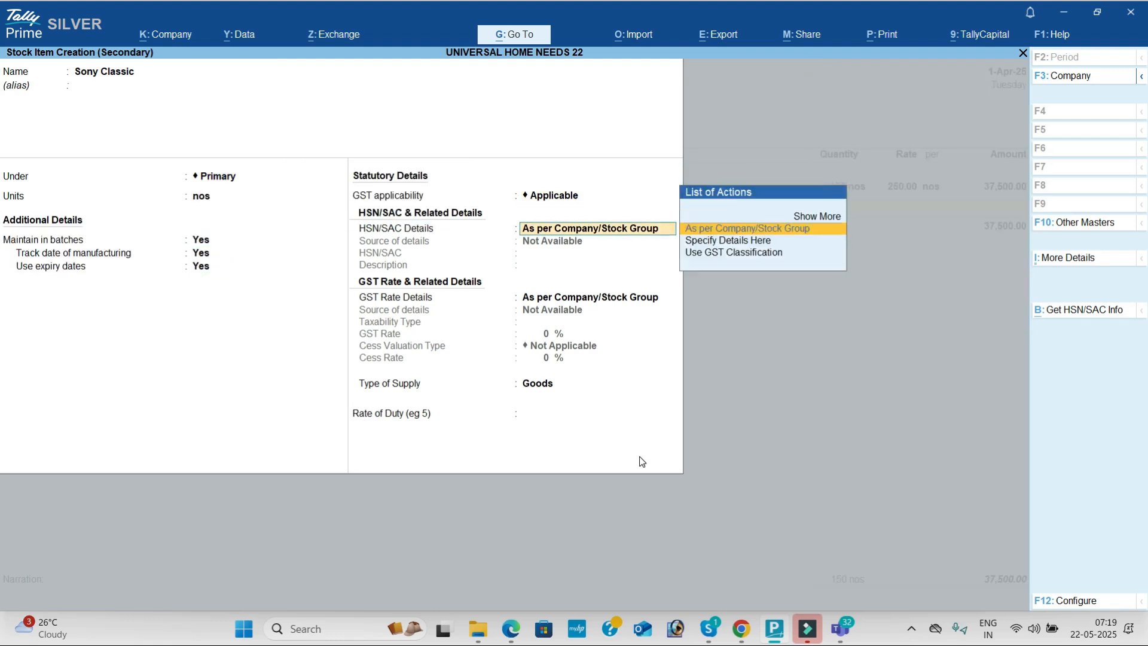
- Specify Sony Classic's HSN/SAC details directly in the item, with 98746 as the HSN/SAC code
key(Down)
key(Return)
text(98746)
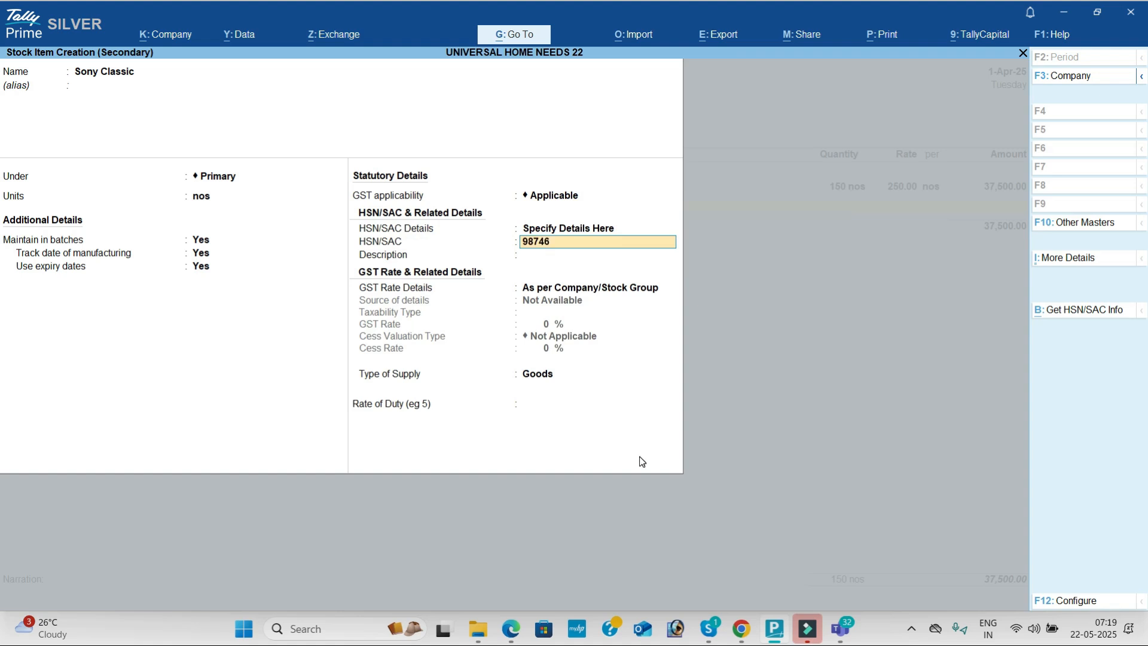
key(Return)
- Specify Sony Classic's GST rate details in the item as Taxable at 18%, and save the stock item
key(Down)
key(Return)
key(Return)
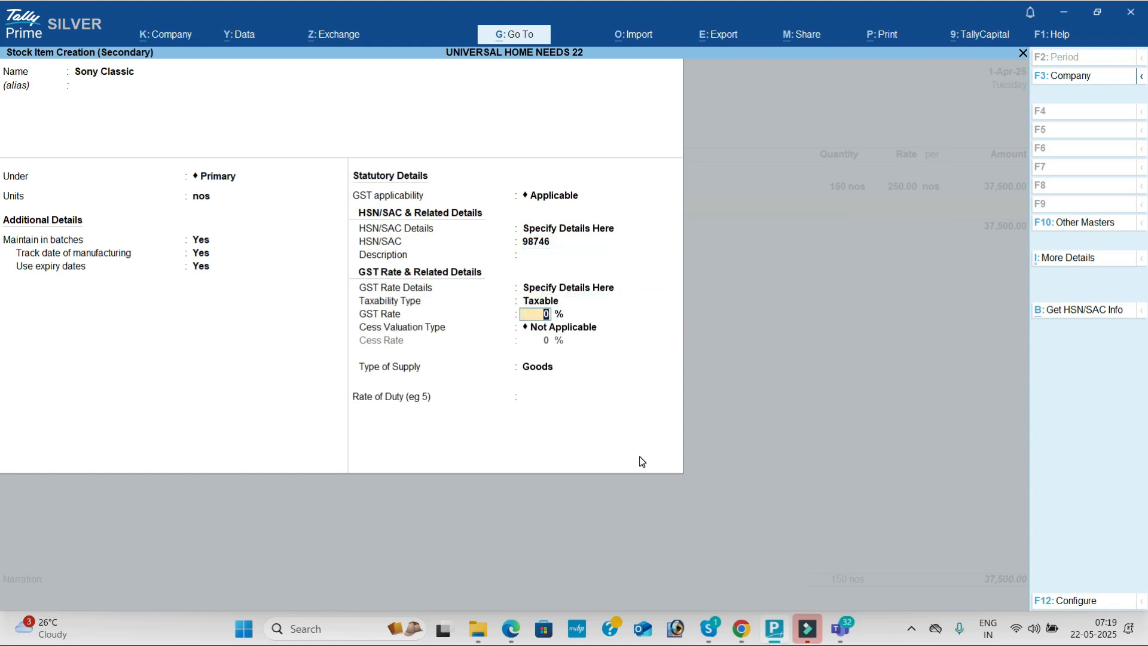
key(alt+Tab)
key(alt+Tab)
text(18)
key(Return)
key(Return)
key(Return)
key(Return)
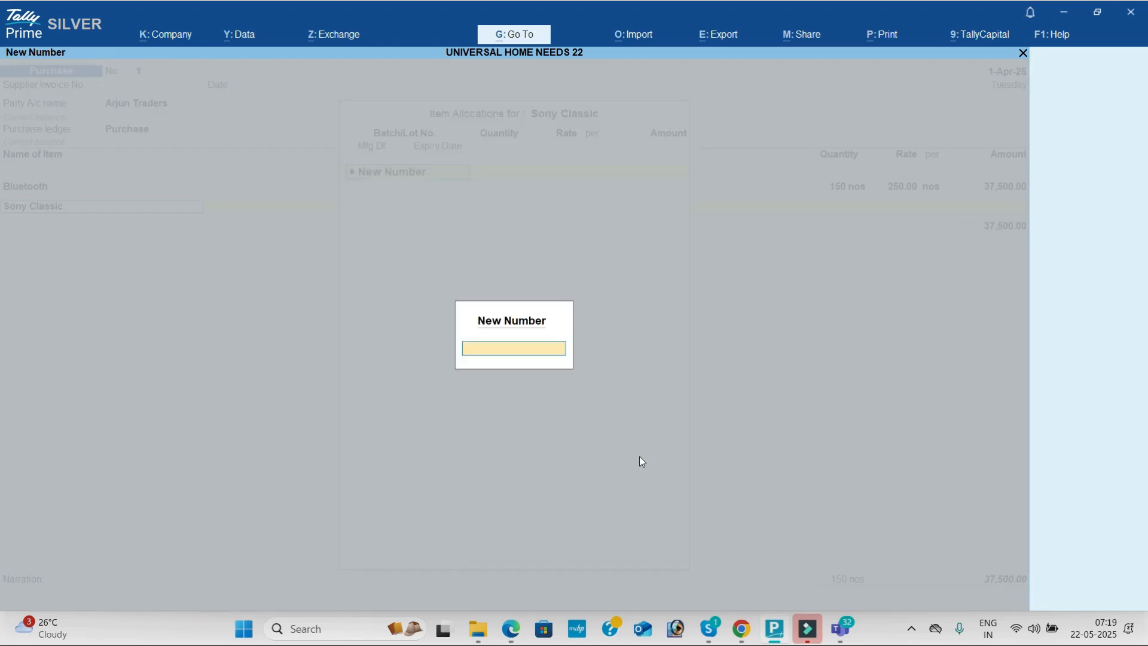
- Look up Sony Classic in the exercise PDF and enter 654124 as its new batch number
key(alt+Tab)
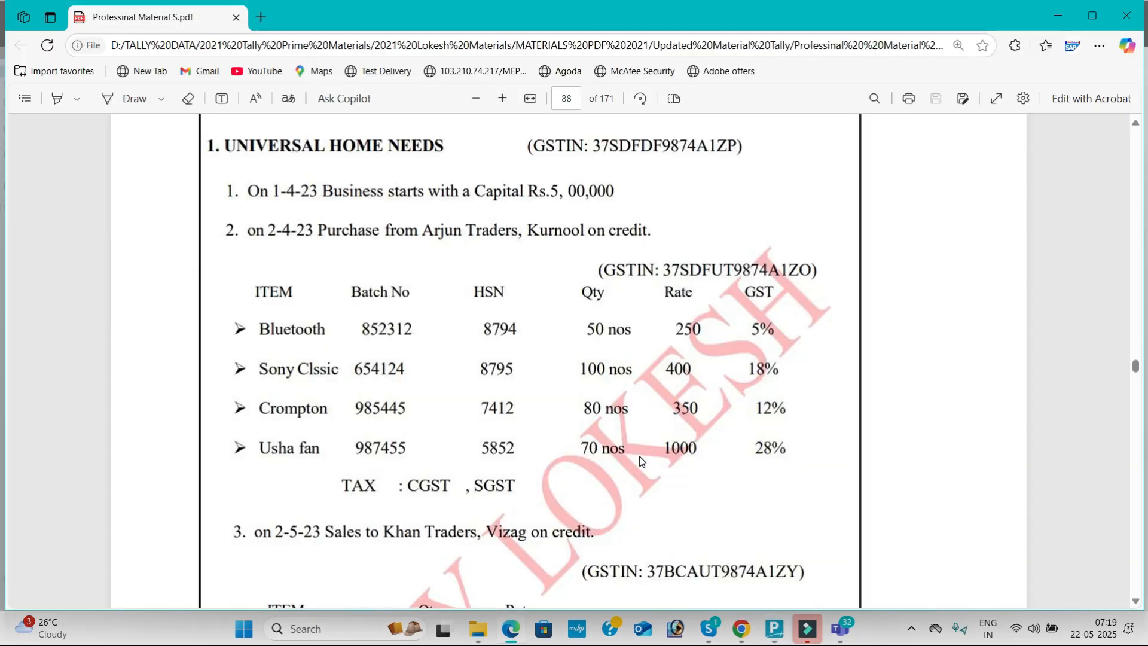
key(alt+Tab)
text(65412)
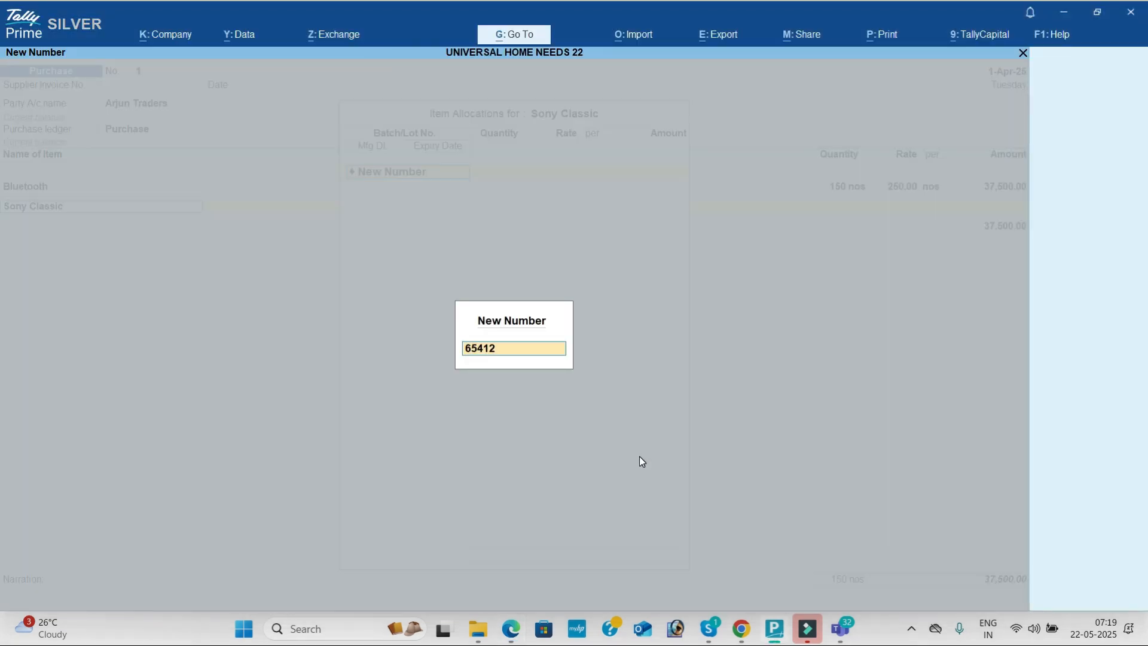
key(alt+Tab)
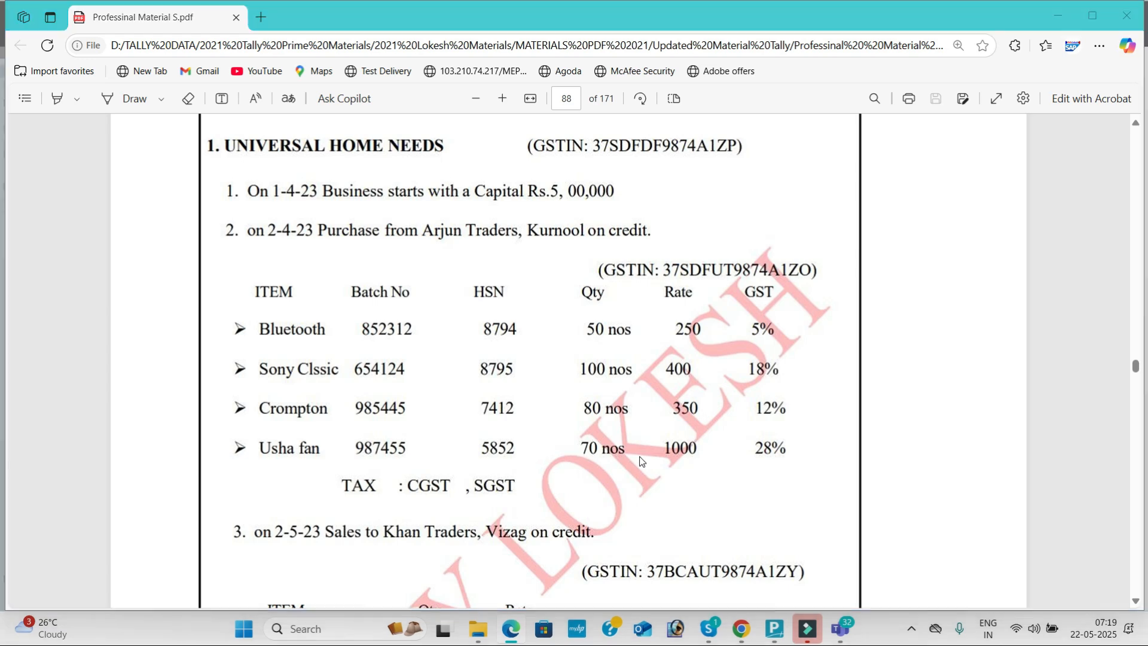
key(alt+Tab)
text(4)
key(Return)
- Check the PDF and set the Sony Classic batch to quantity 100 nos at a rate of 400
key(alt+Tab)
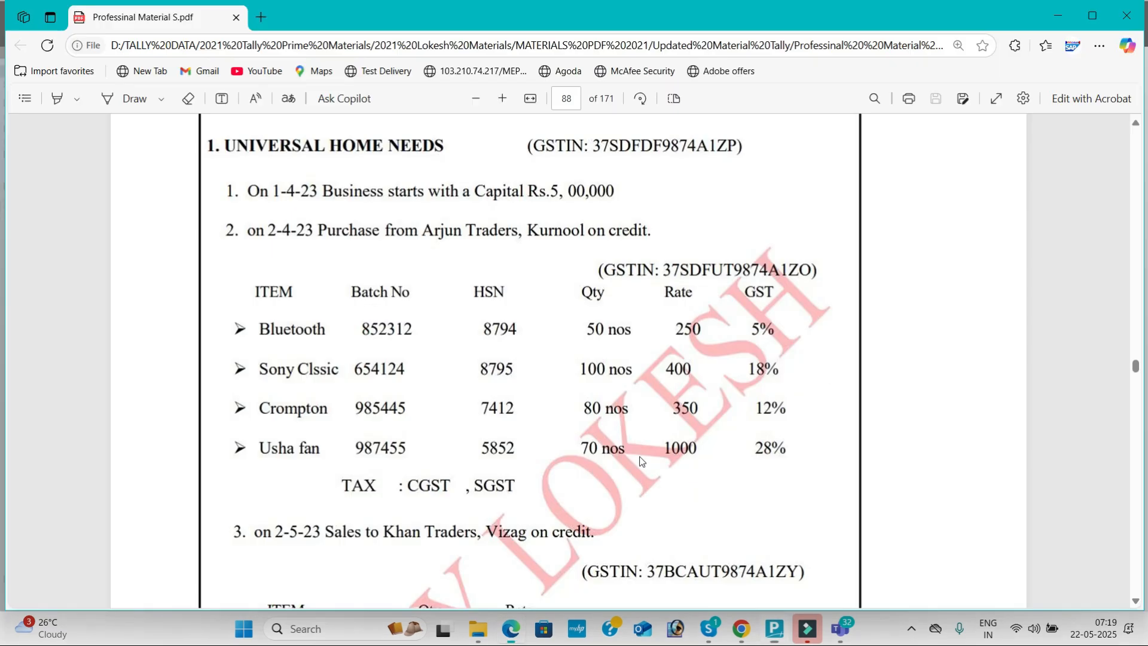
key(alt+Tab)
text(100)
key(Return)
key(alt+Tab)
key(alt+Tab)
text(400)
key(Return)
- Set the Sony Classic batch's expiry date to 31-3 and complete its line in the purchase voucher
key(Return)
key(Return)
key(Return)
text(31-3)
key(Return)
key(Return)
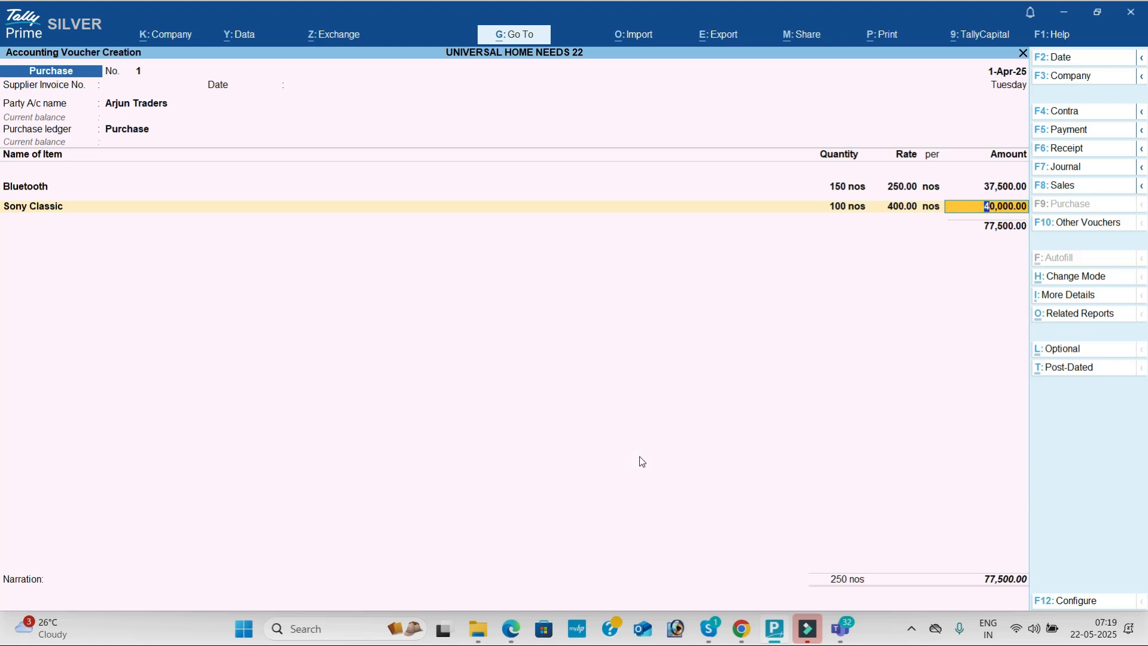
key(Return)
key(Return)
key(Return)
- Start creating the stock item Crompton from the voucher, with nos as its unit
key(alt+c)
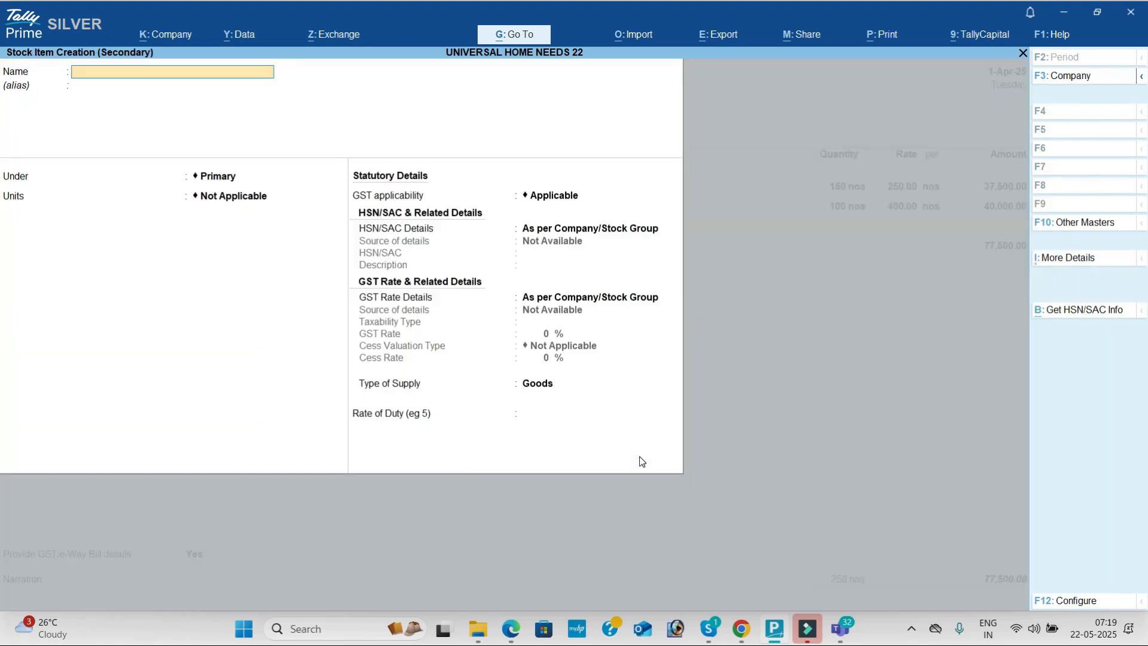
key(alt+Tab)
key(alt+Tab)
text(Crompton)
key(Return)
key(Return)
key(Return)
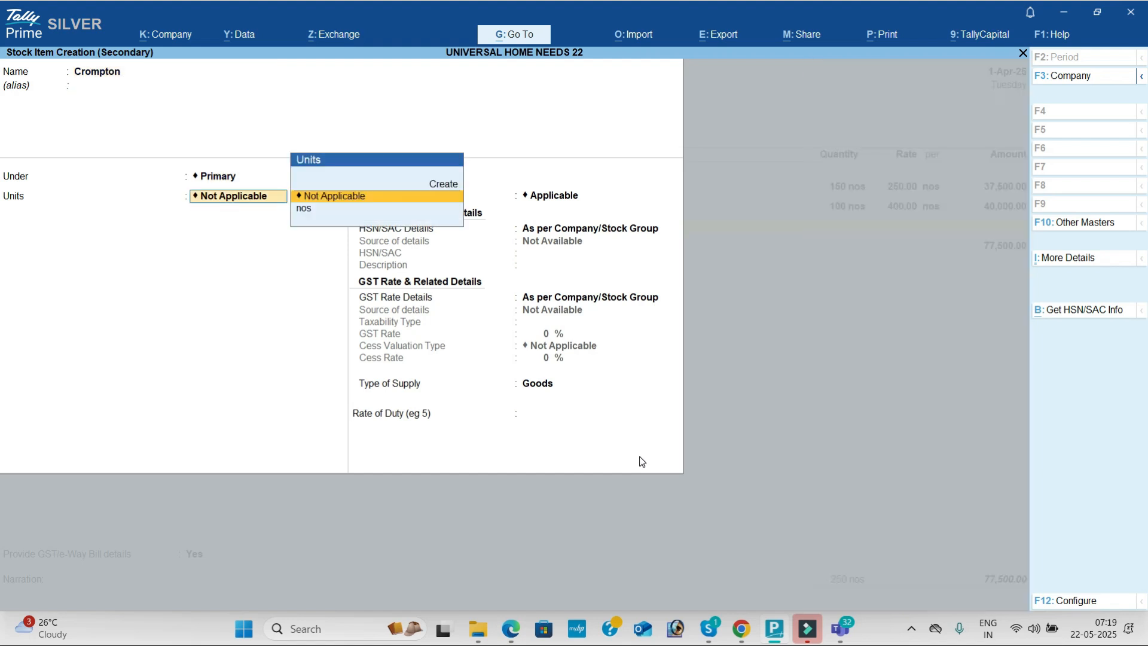
key(Down)
key(Return)
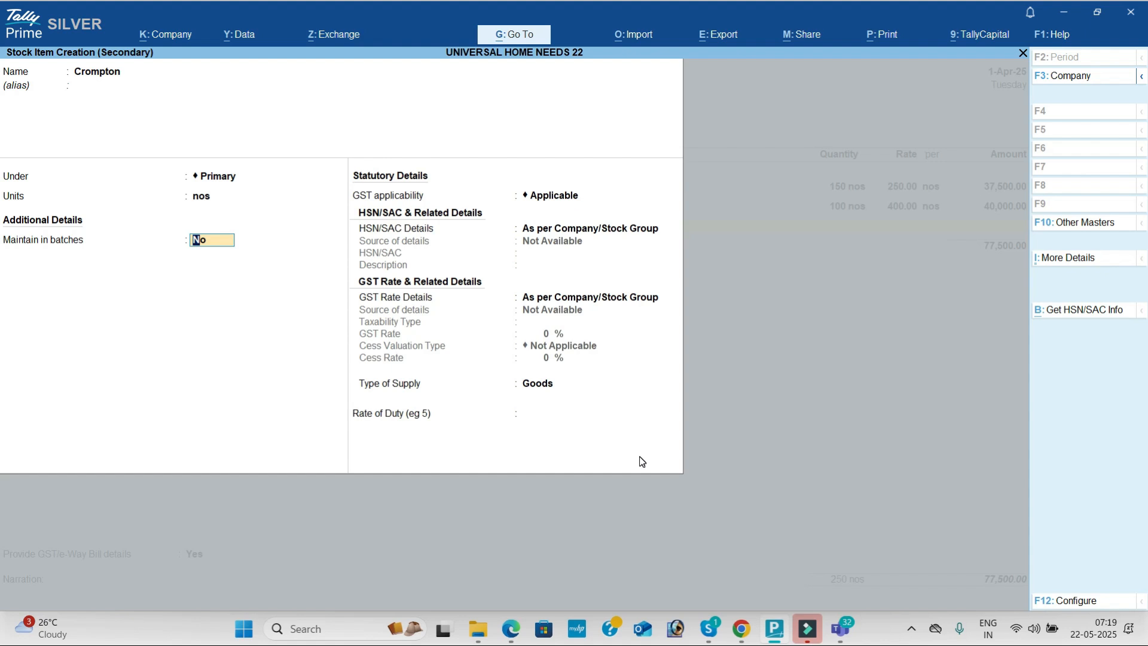
- Turn on batch maintenance, manufacturing date tracking and expiry dates for Crompton
text(y)
key(Return)
text(y)
key(Return)
text(y)
key(Return)
- Specify Crompton's HSN/SAC details directly in the item, with the code 985774
key(Return)
key(Return)
key(BackSpace)
key(Down)
key(Return)
text(985774)
key(Return)
key(Return)
- Specify Crompton's GST rate directly as 12% after checking the PDF, and save the stock item
key(Down)
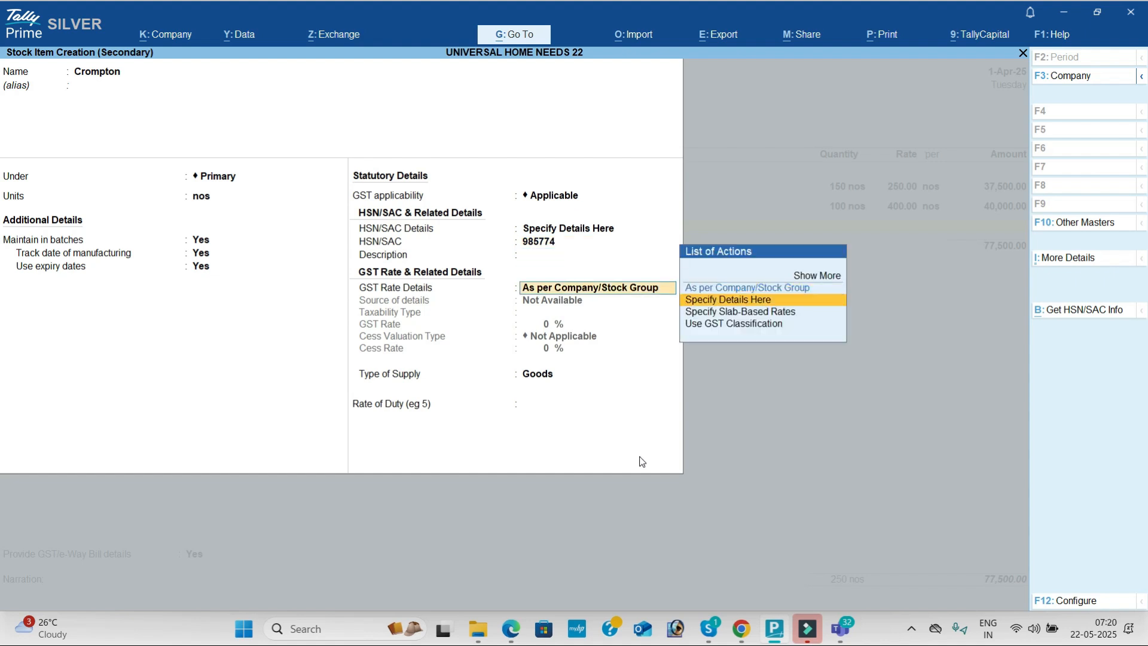
key(Return)
key(alt+Tab)
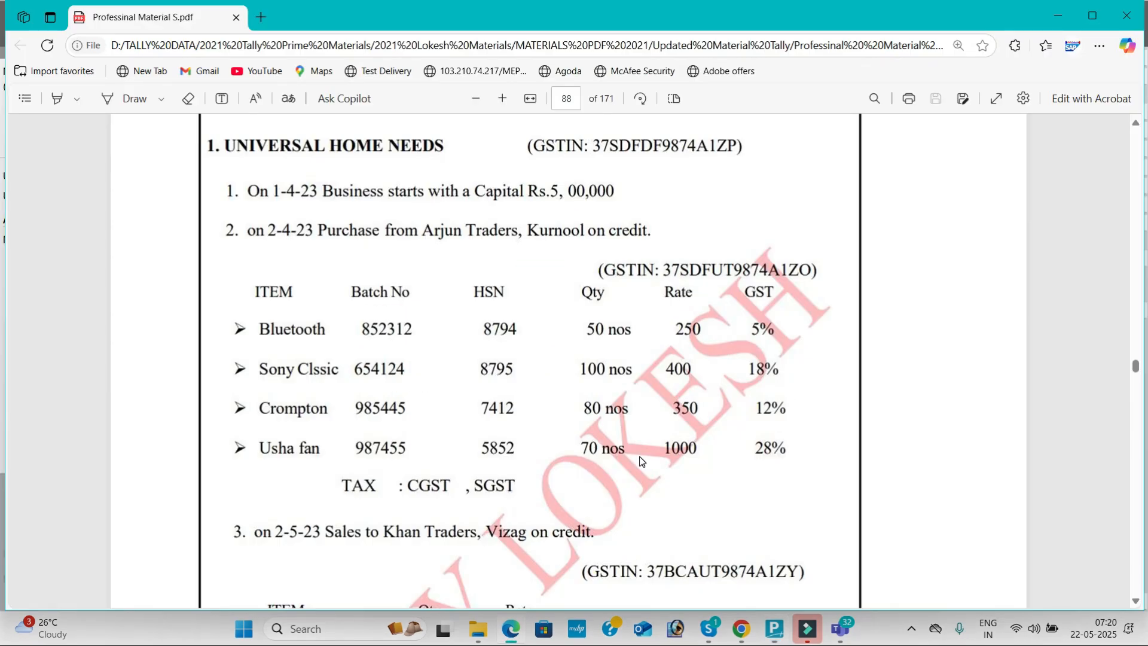
key(alt+Tab)
text(12)
key(Return)
key(Return)
key(Return)
key(Return)
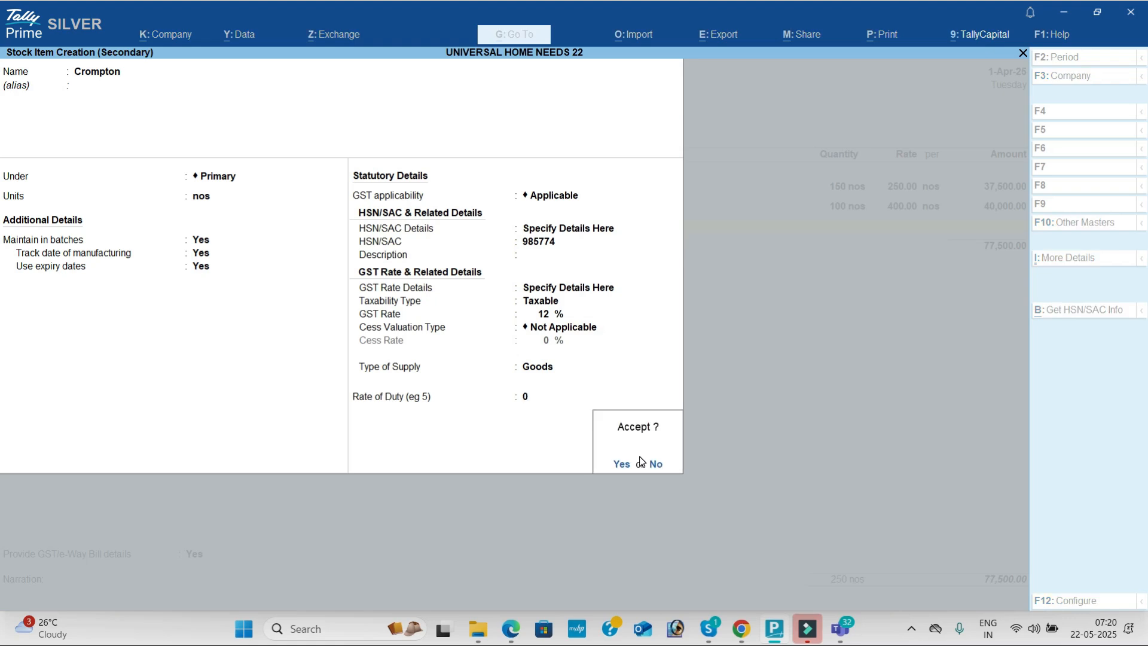
key(Return)
- Add a new batch number 985445 for Crompton, as given in the PDF
key(Return)
key(alt+Tab)
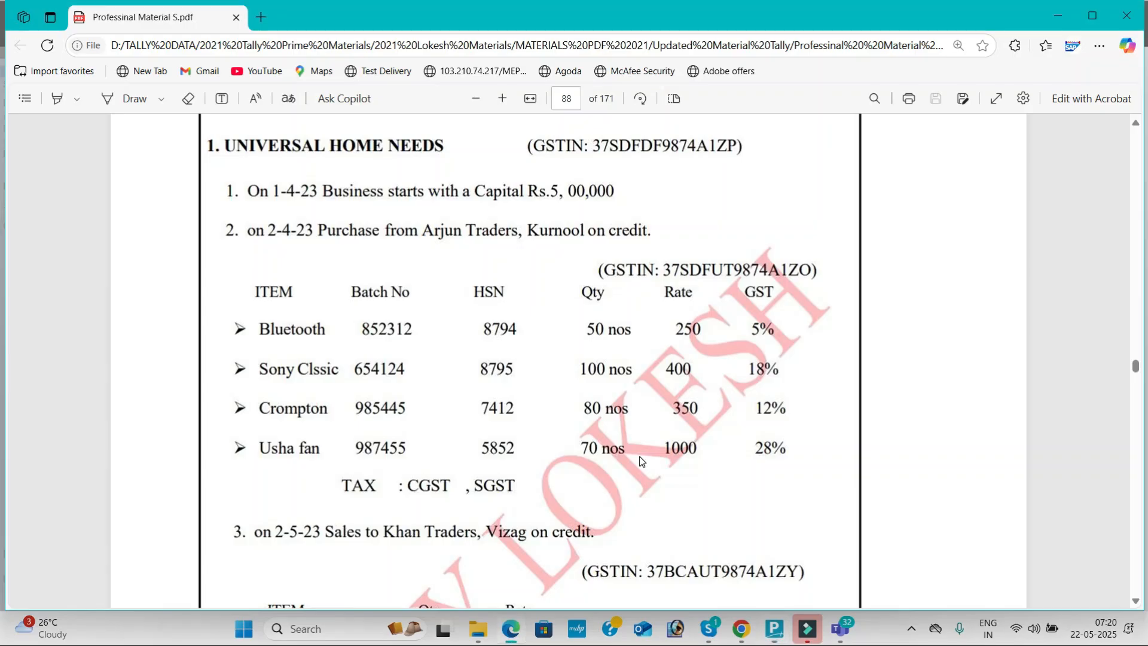
key(alt+Tab)
text(985)
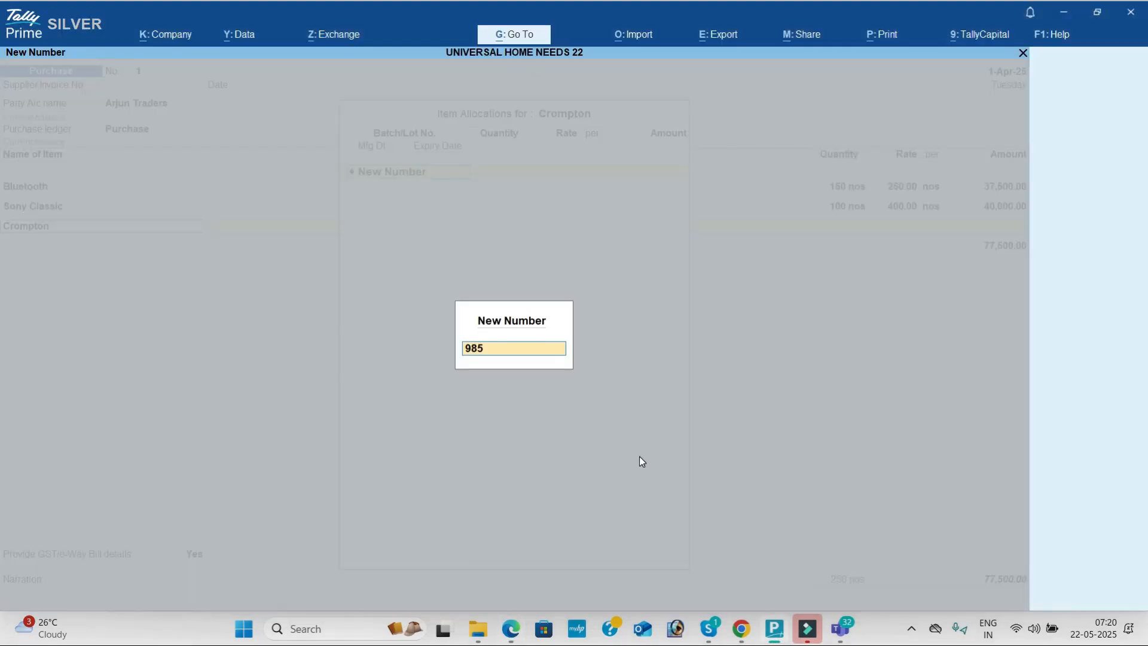
key(alt+Tab)
key(alt+Tab)
text(445)
key(Return)
- Check the PDF and set the Crompton batch to quantity 80 nos at a rate of 350
key(alt+Tab)
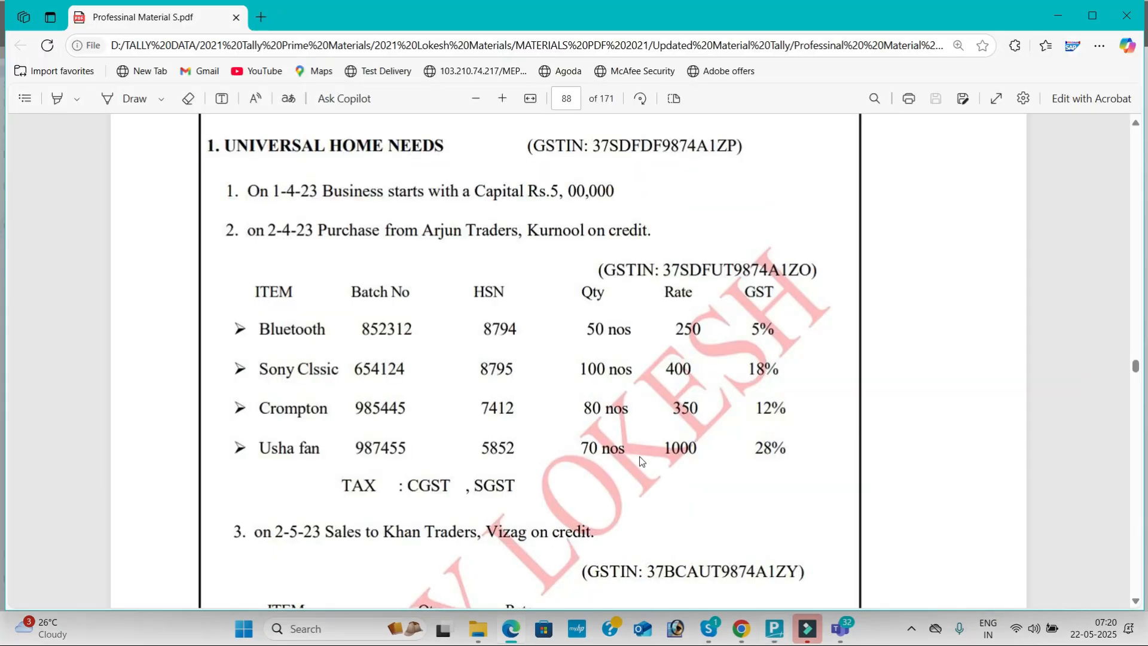
key(alt+Tab)
key(Return)
text(350)
key(Return)
- Set the Crompton batch's expiry date to 31-3 and complete its line in the purchase voucher
key(Return)
key(Return)
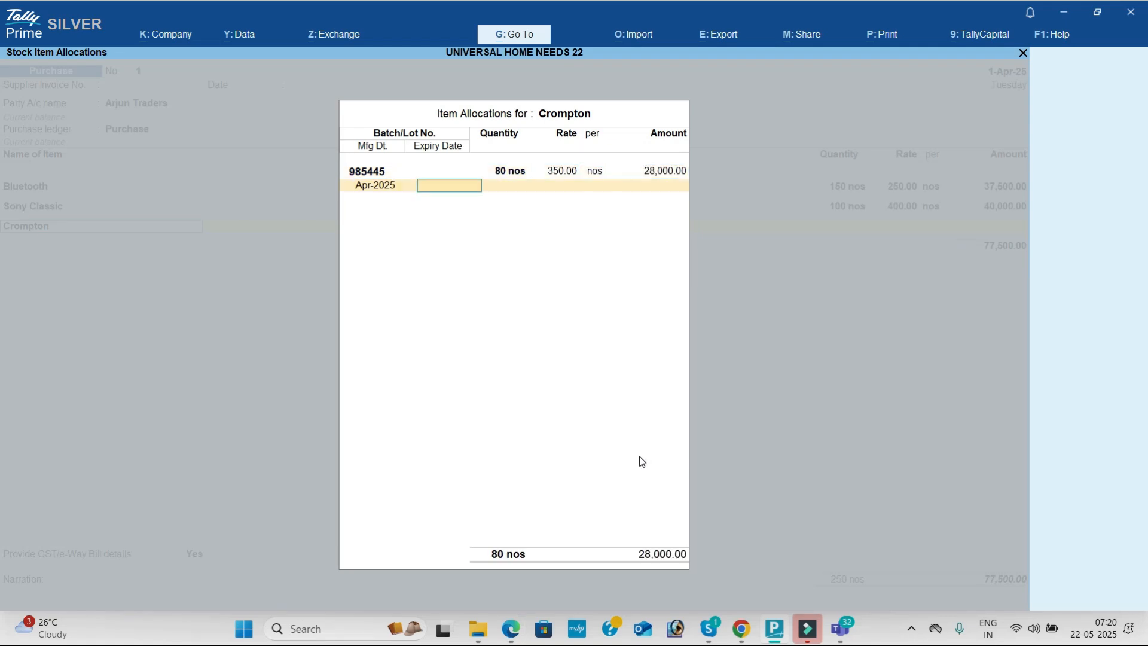
text(31-3)
key(Return)
key(Return)
key(Return)
key(Return)
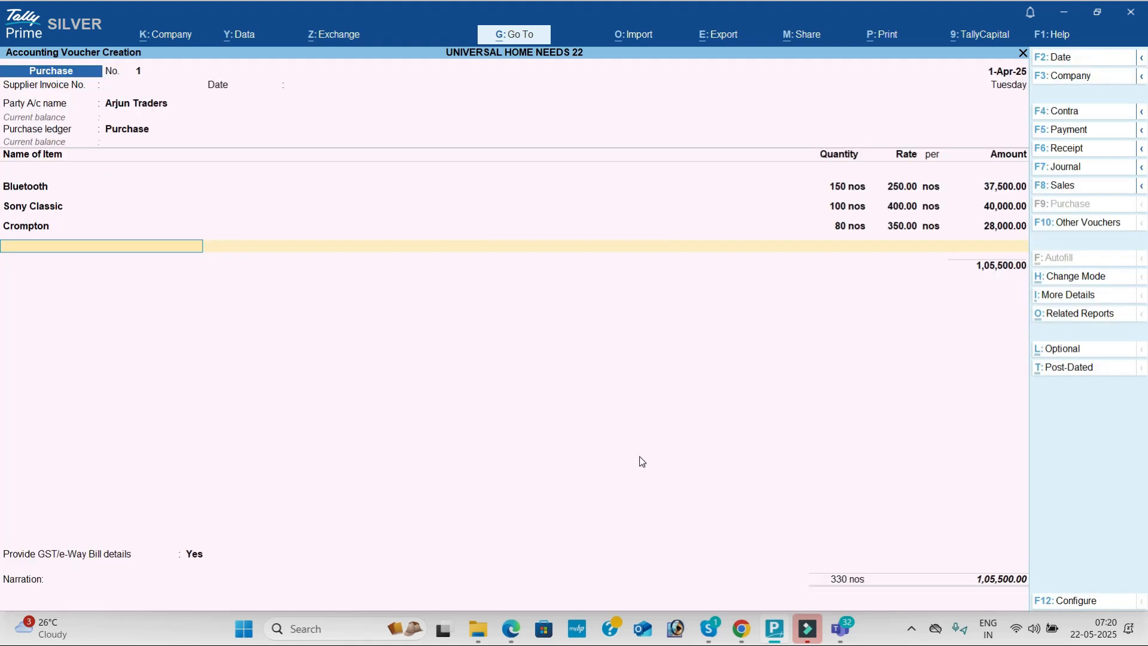
- Start creating the stock item Usha Fan from the voucher, with nos as its unit
key(alt+c)
key(alt+Tab)
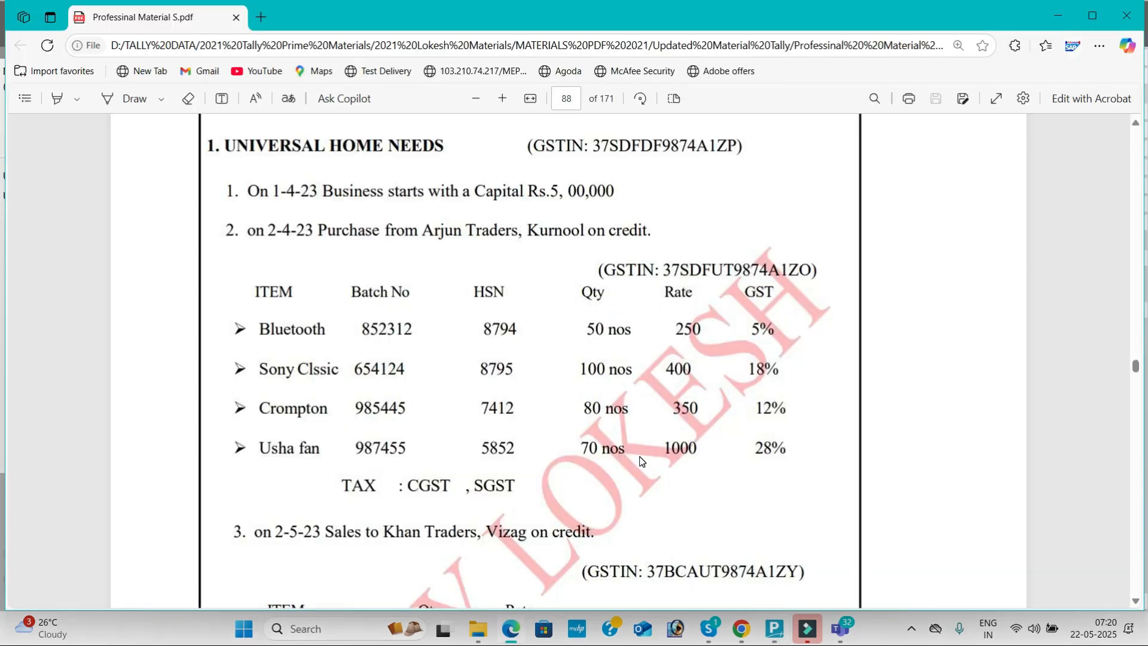
key(alt+Tab)
text(Usha Fa)
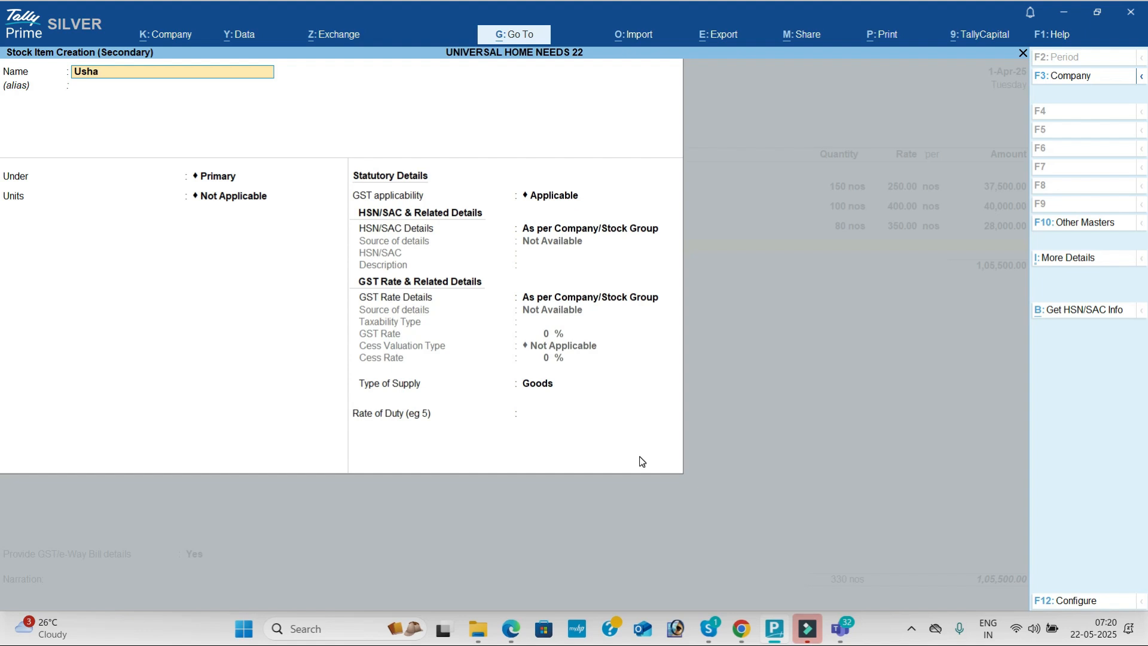
key(Return)
key(Return)
key(Down)
key(Return)
- Turn on batch maintenance, manufacturing date tracking and expiry dates for Usha Fan
key(Return)
key(BackSpace)
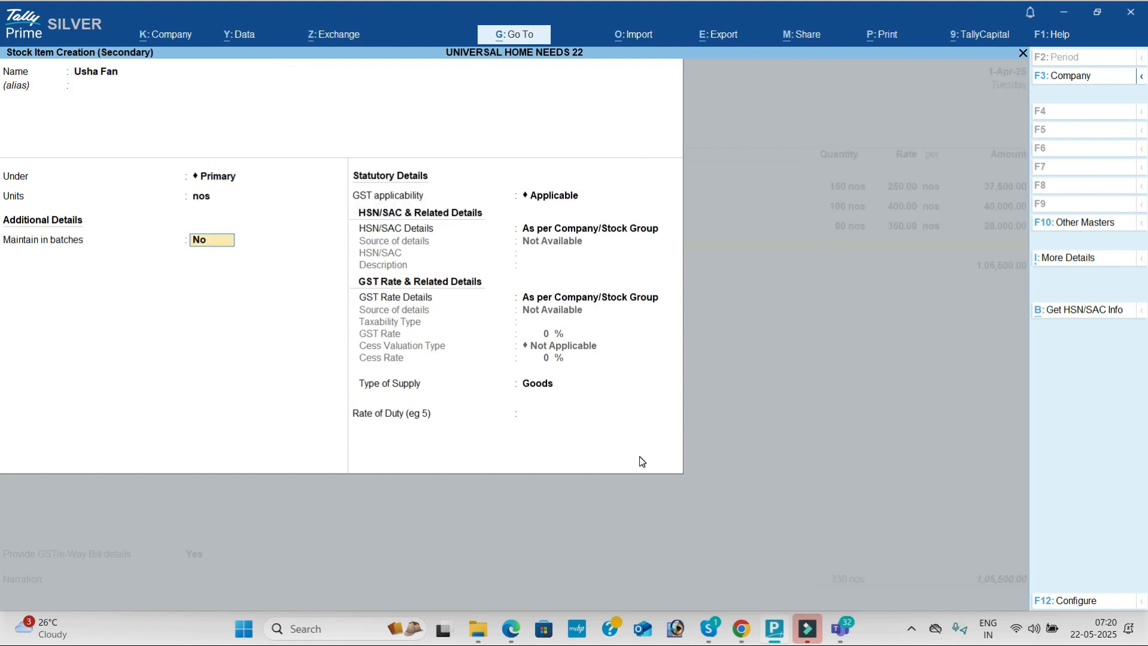
key(y)
key(y)
key(y)
- Specify Usha Fan's HSN/SAC details directly in the item, with the code 98547
key(Return)
key(Down)
key(Return)
text(98547)
key(Return)
key(Return)
- Specify Usha Fan's GST rate directly as 28% after checking the PDF, and save the stock item
key(Down)
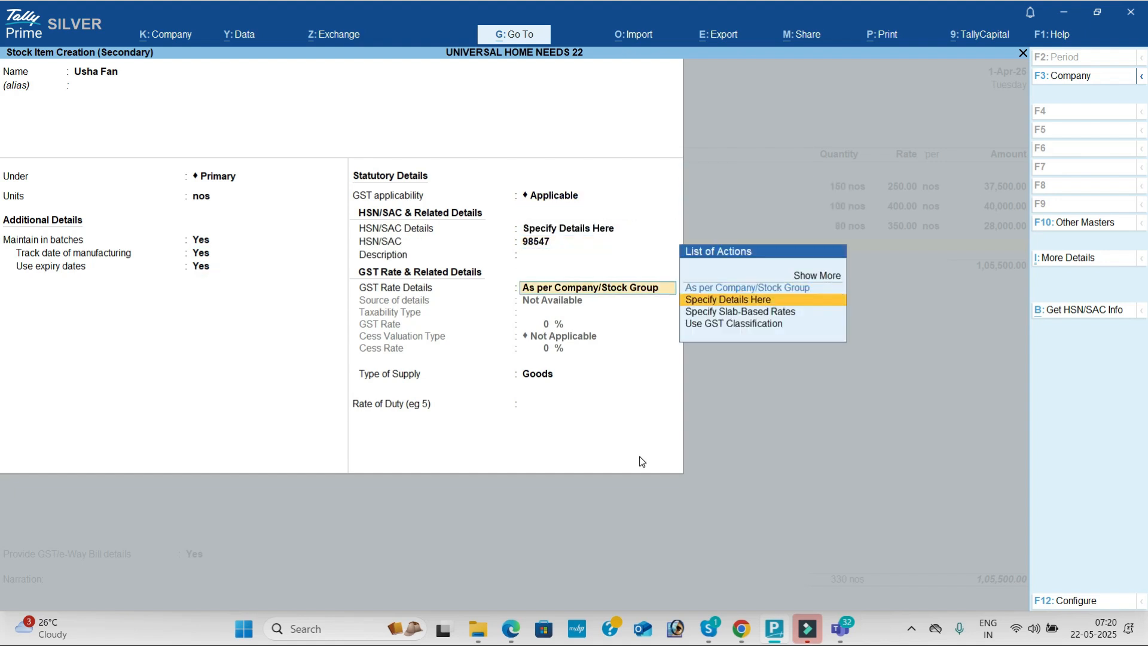
key(Return)
key(Return)
key(alt+Tab)
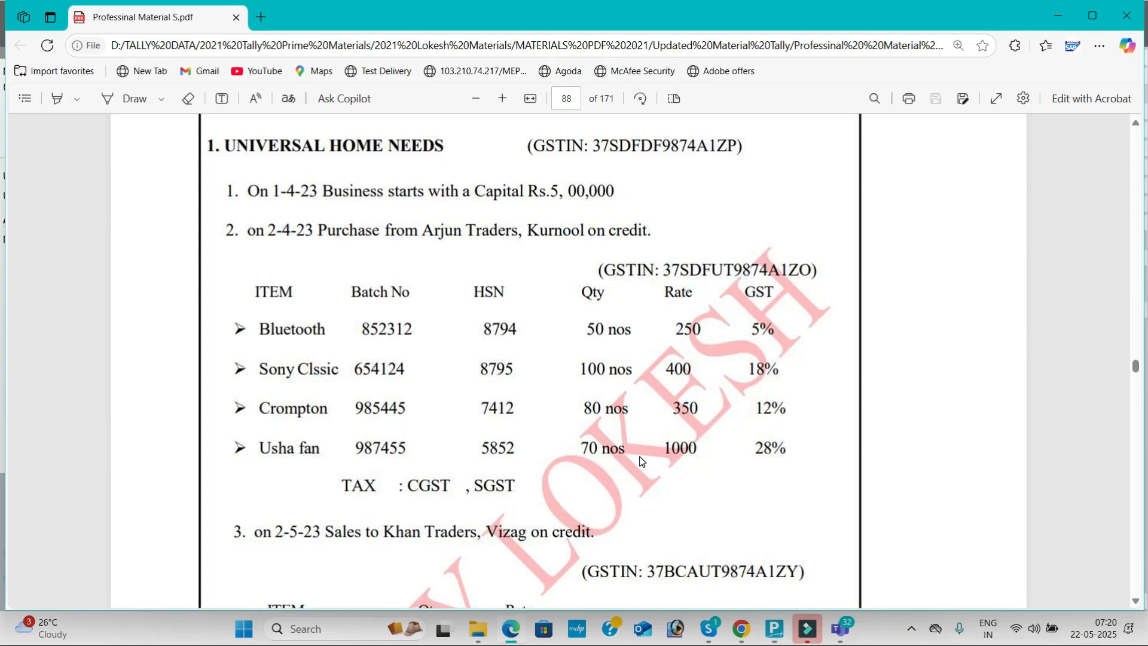
key(alt+Tab)
text(28)
key(Return)
key(Return)
key(Return)
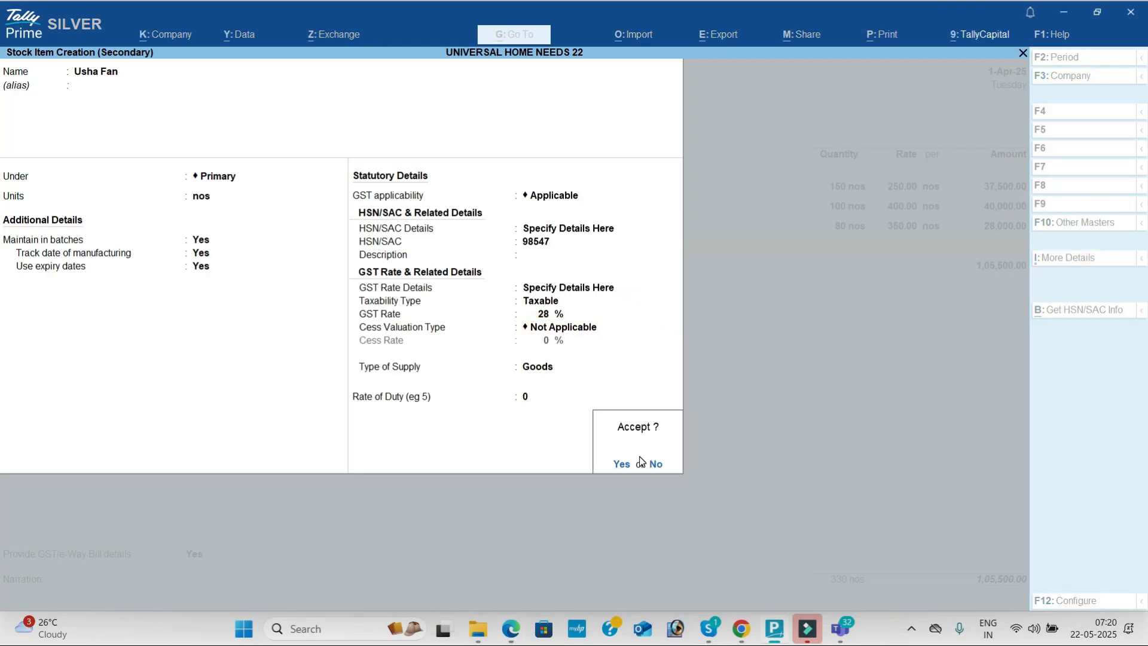
key(Return)
- Add a new batch number 987455 for Usha Fan, as given in the PDF
key(Return)
key(alt+Tab)
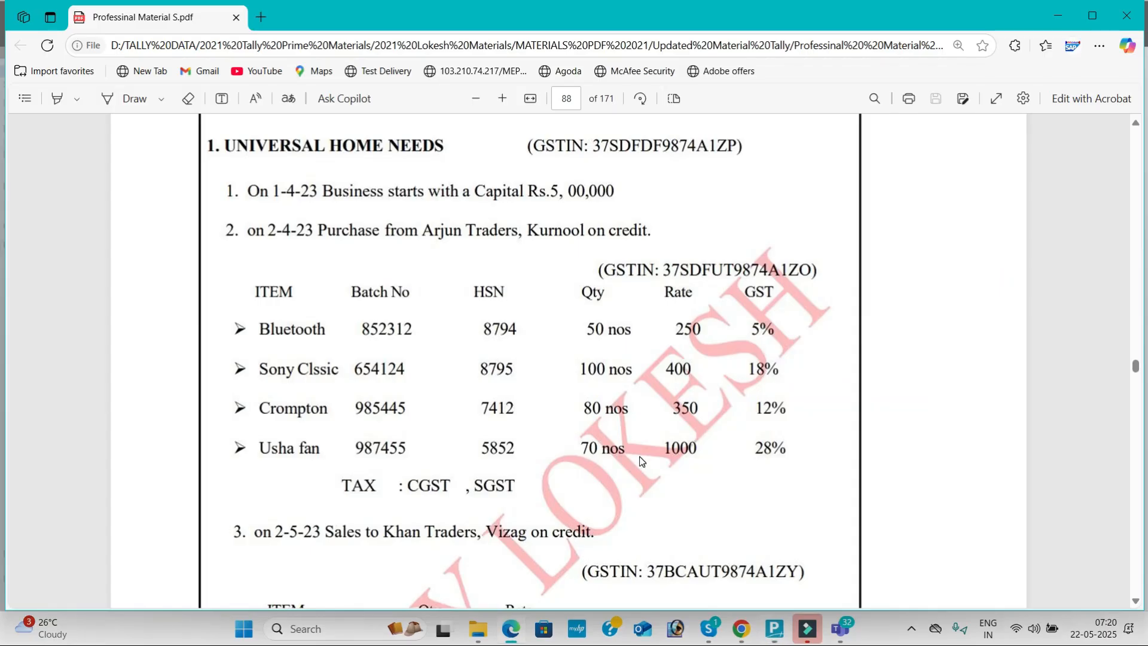
key(alt+Tab)
text(987)
key(alt+Tab)
key(alt+Tab)
text(455)
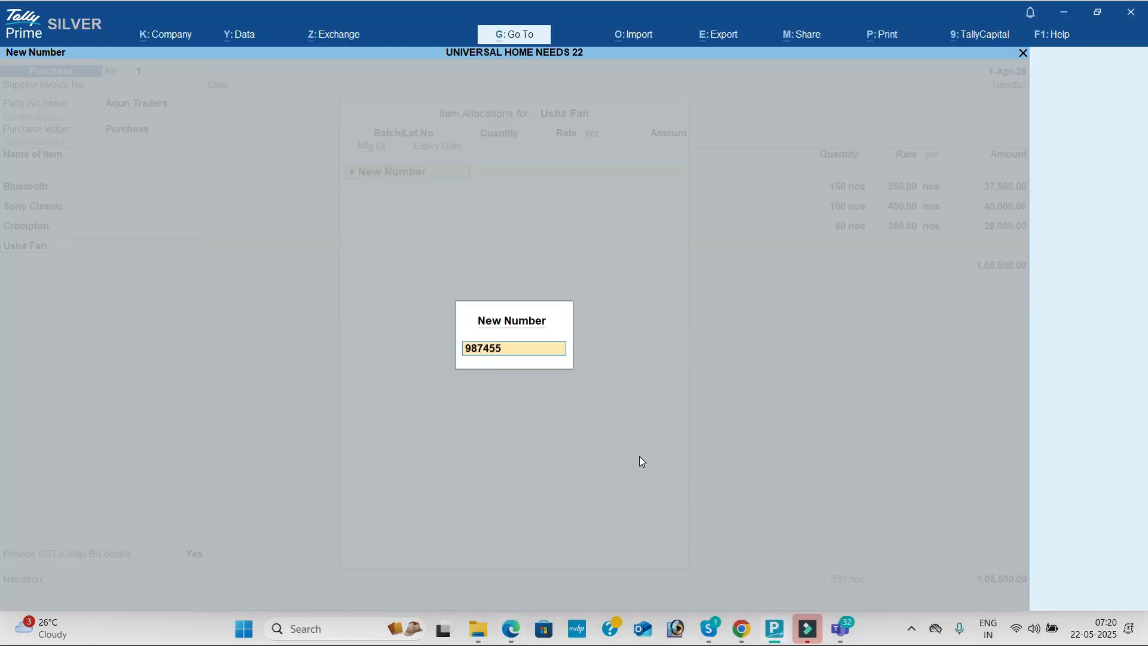
key(Return)
- Check the PDF and set the Usha Fan batch to quantity 70 nos at a rate of 1,000
key(alt+Tab)
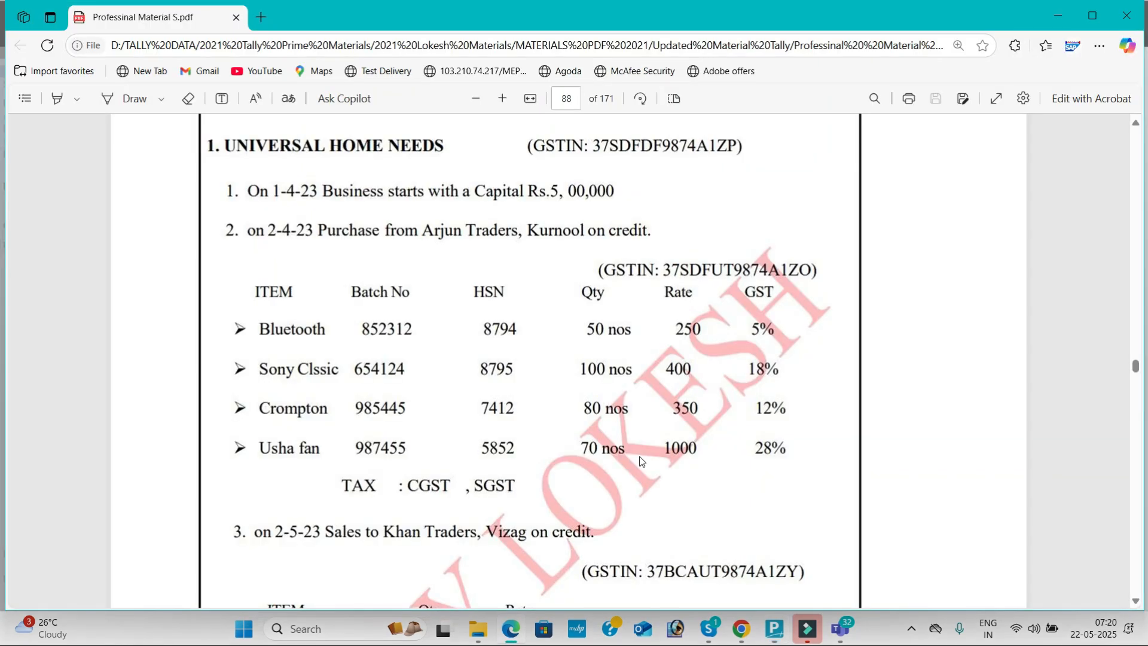
key(alt+Tab)
text(70)
key(Return)
text(1,000)
key(Return)
- Set the Usha Fan batch's expiry date to 31-3 and finish the voucher's item lines
key(Return)
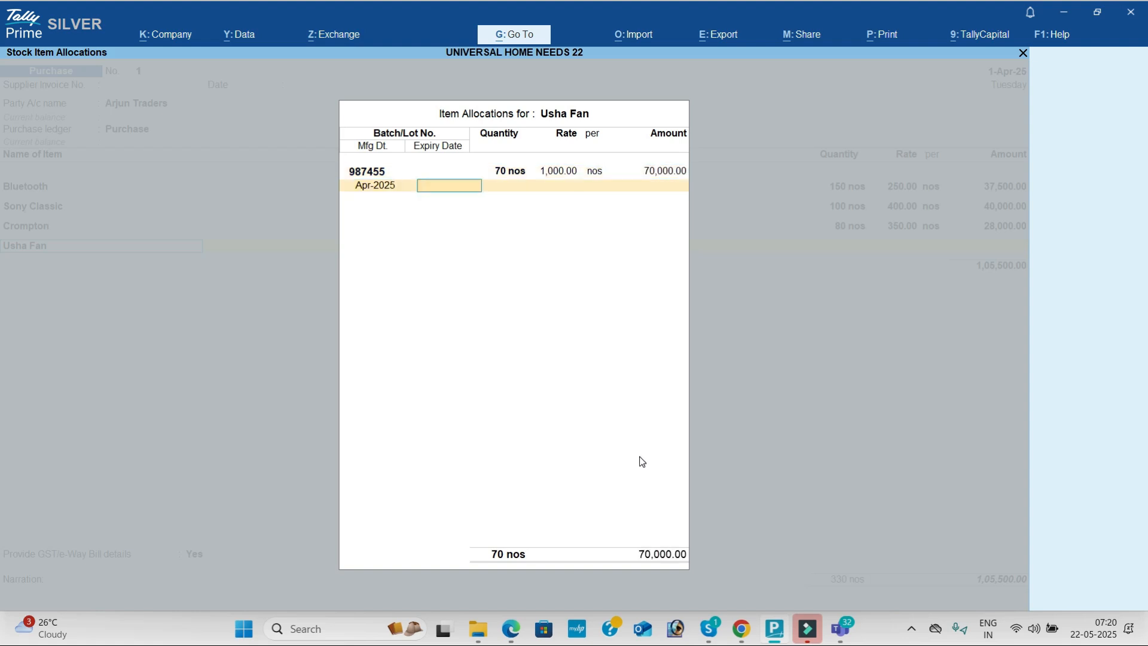
text(31-3)
key(Return)
key(Return)
key(Return)
key(Return)
key(Return)
- Start creating a ledger named CGST under Duties & Taxes from the voucher
key(alt+c)
text(CGST)
key(Return)
text(Duties & Taxes)
key(Return)
- Set the CGST ledger's duty type to GST and tax type to CGST, then save it into the voucher
key(Up)
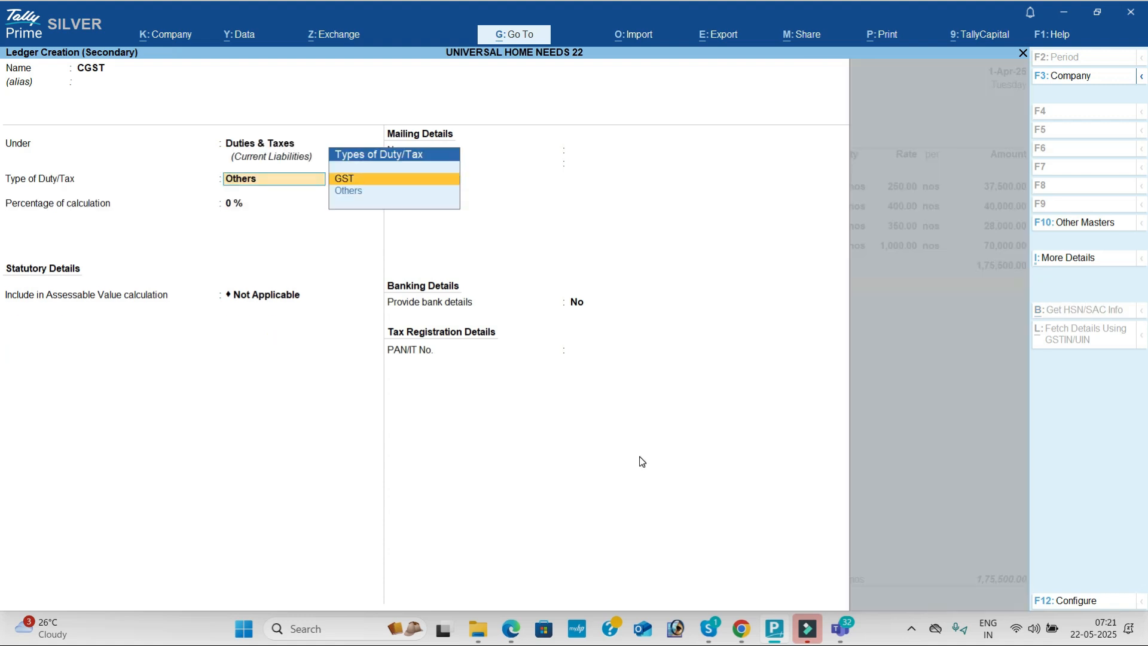
key(Return)
key(Return)
key(BackSpace)
key(Down)
key(Return)
key(Return)
key(Return)
key(Return)
key(Return)
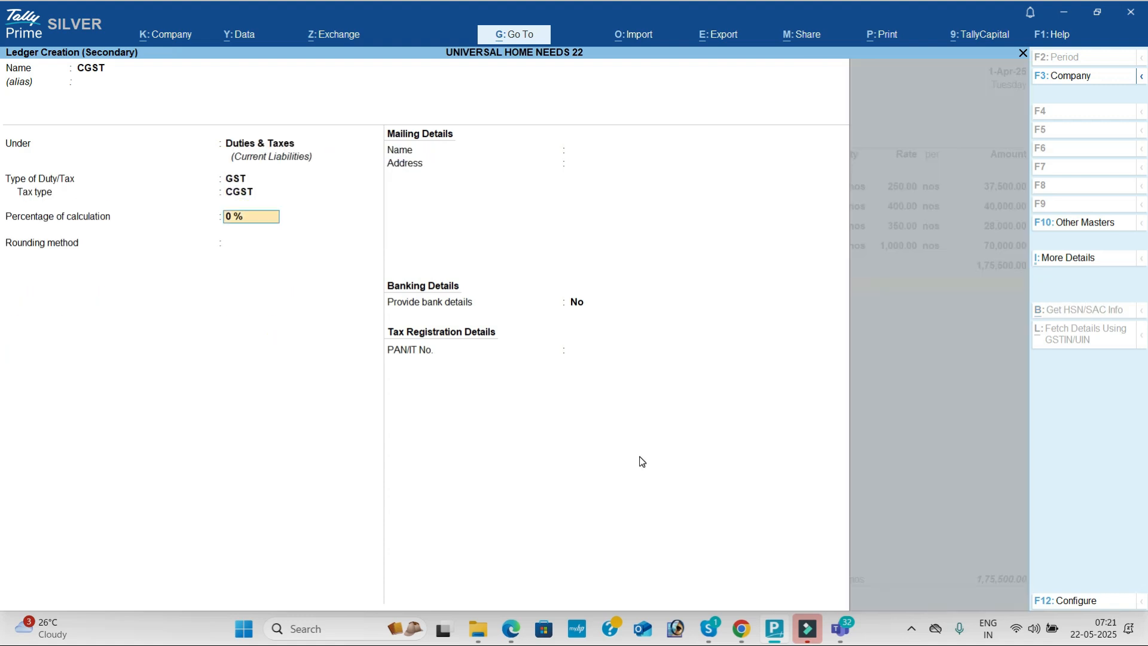
key(Return)
- Start creating a ledger named SGST under Duties & Taxes from the voucher
key(alt+c)
text(SGST)
key(Return)
key(Return)
key(Return)
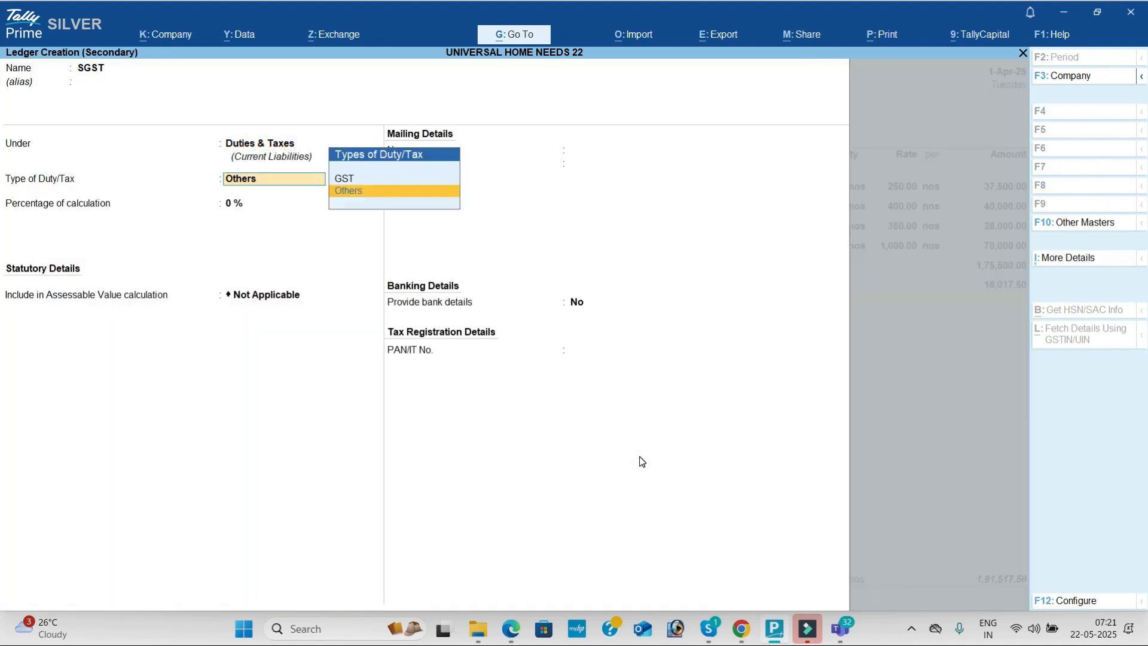
- Set the SGST ledger's duty type to GST with the state tax type, and save it into the voucher
key(Up)
key(Return)
key(Down)
key(Down)
key(Return)
key(Return)
key(Return)
key(Return)
key(Return)
- Set the purchase voucher's GST/e-Way Bill details option to No and save the voucher
key(Return)
key(Return)
key(Down)
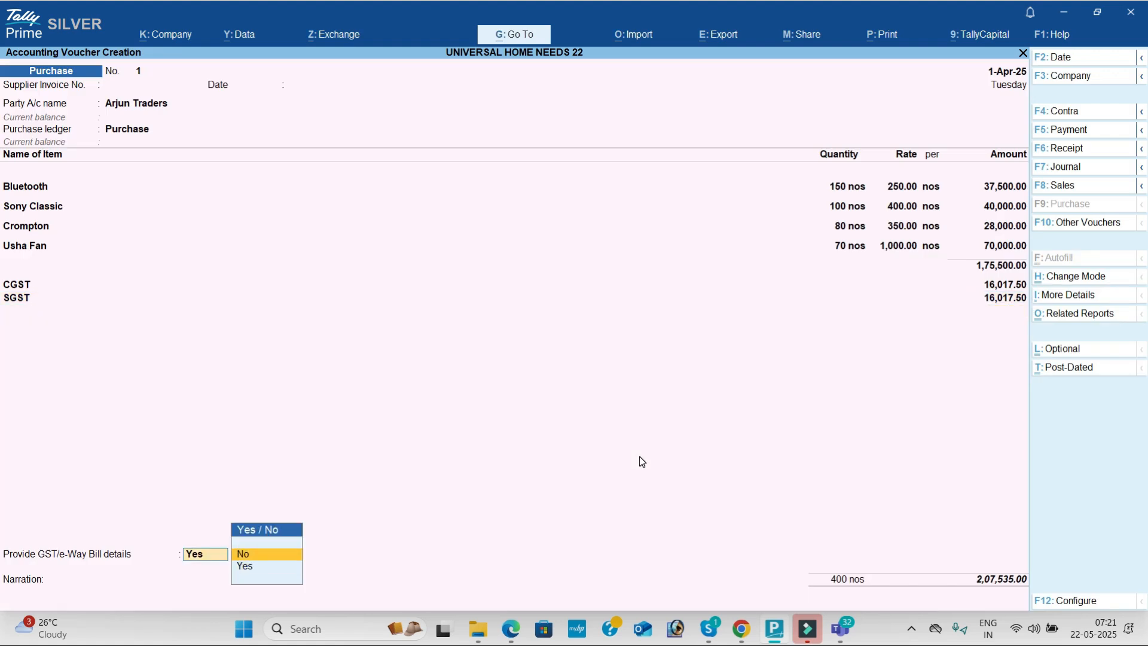
key(Return)
key(Return)
key(Return)
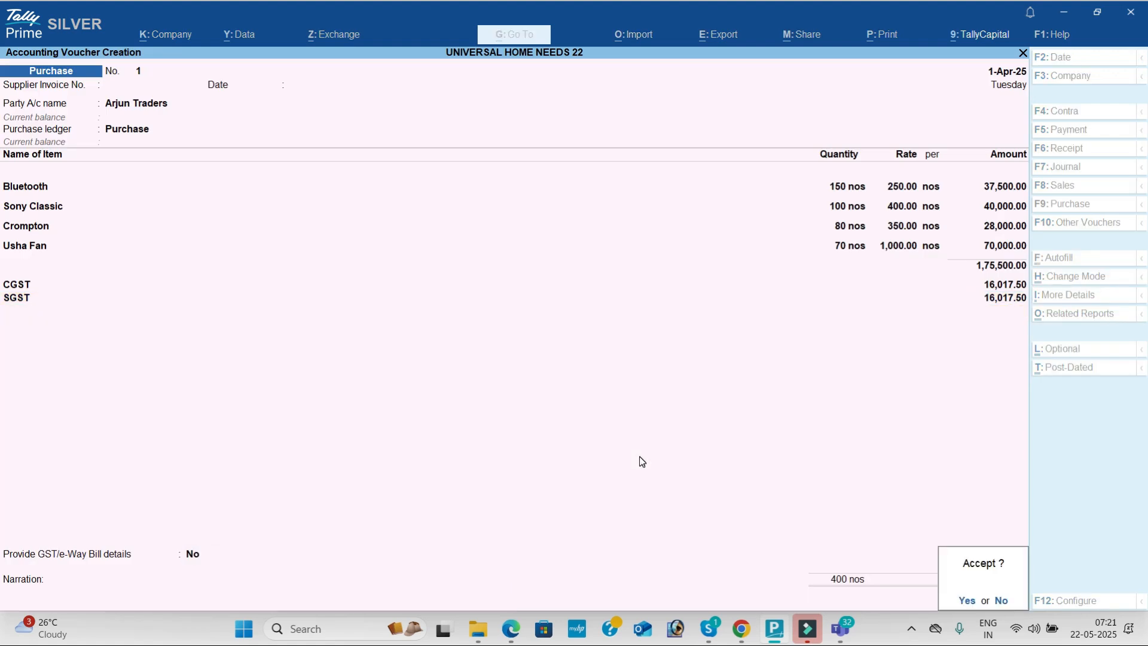
key(Return)
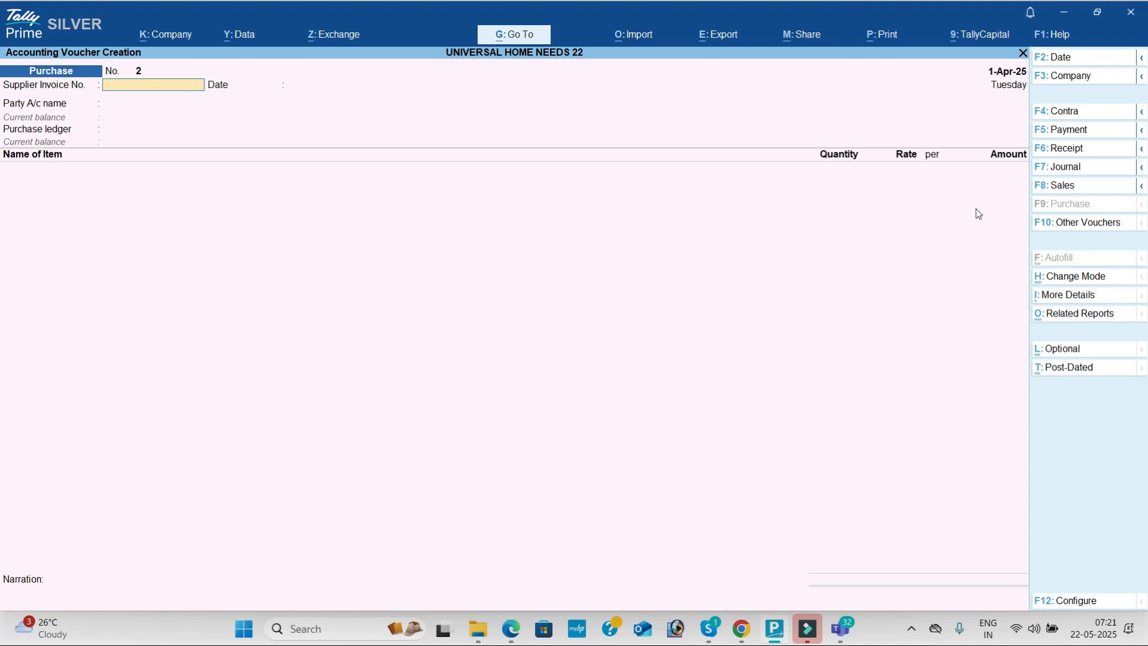
- Start a sales voucher, begin creating its party ledger, and look up the sale to Khan Traders in the exercise PDF
click(1069, 190)
key(Return)
key(Return)
key(alt+c)
key(alt+Tab)
scroll(1070, 192, down, 5)
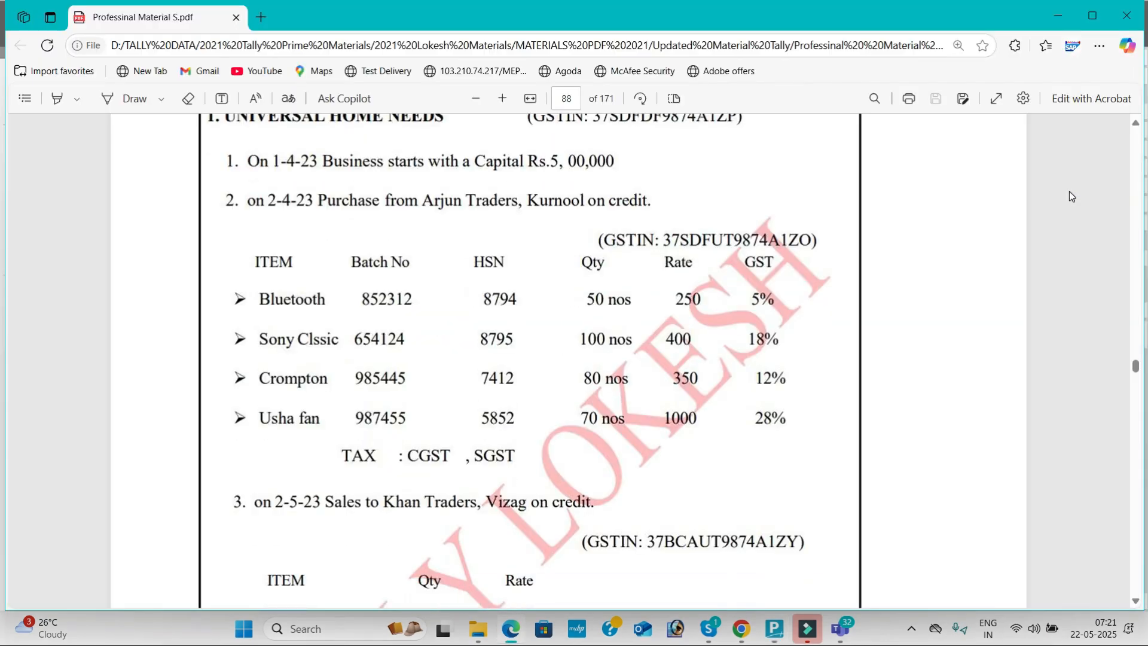
scroll(1069, 192, down, 2)
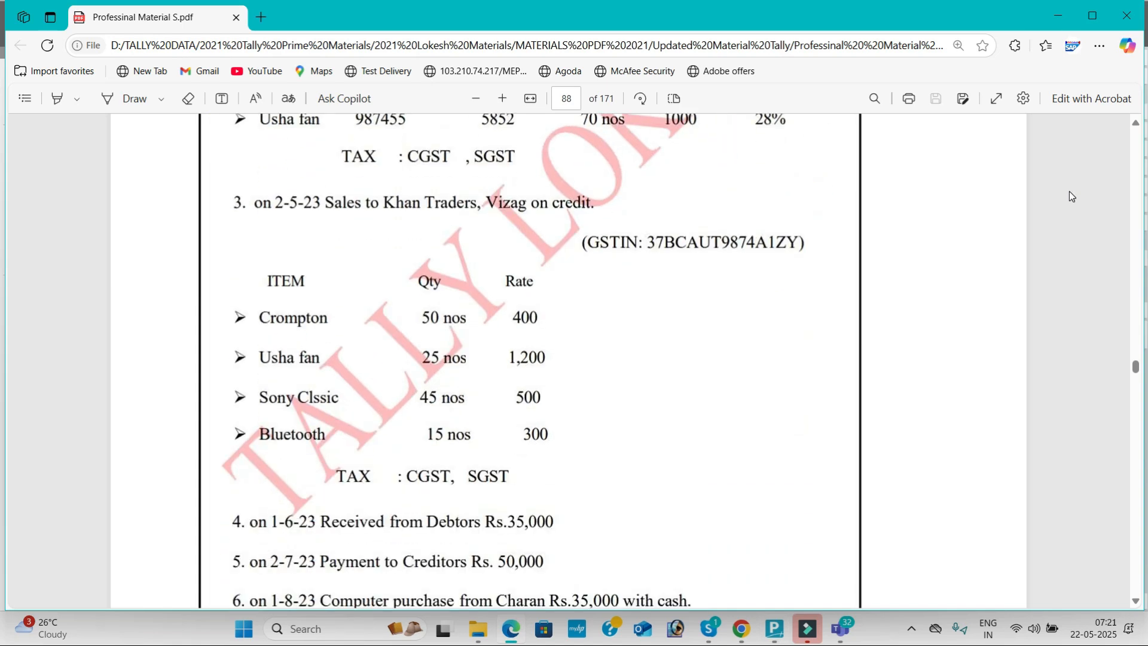
- Return to TallyPrime, name the new party ledger KHAN TRADERS, and group it under Sundry Debtors
key(alt+Tab)
text(KHAN)
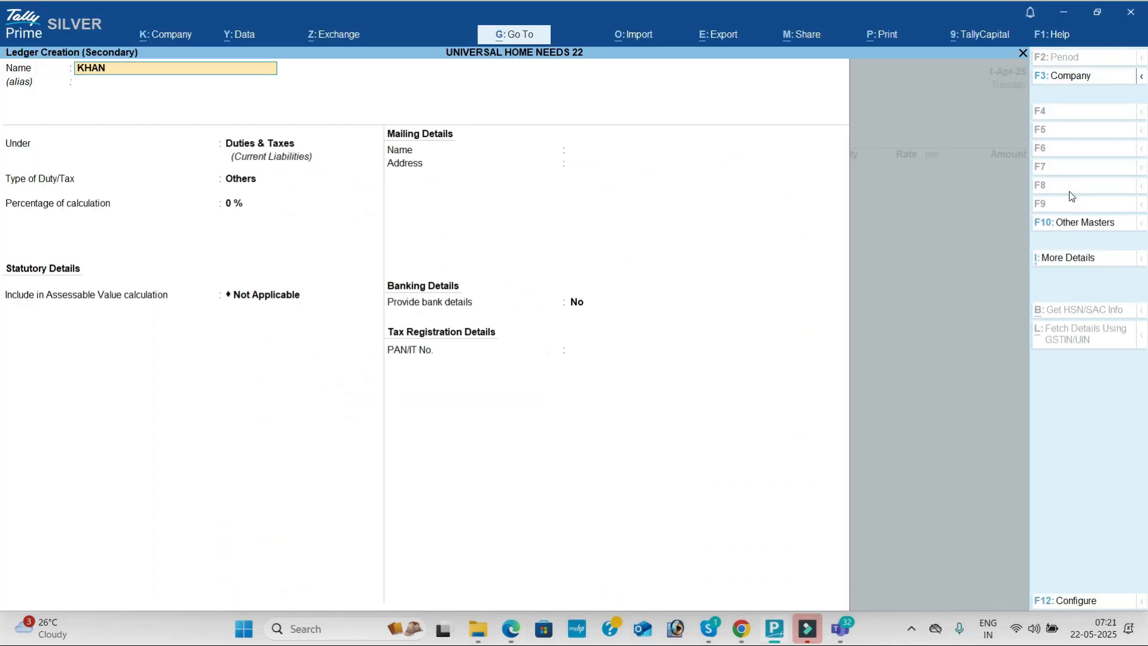
text( TRADERS)
key(Return)
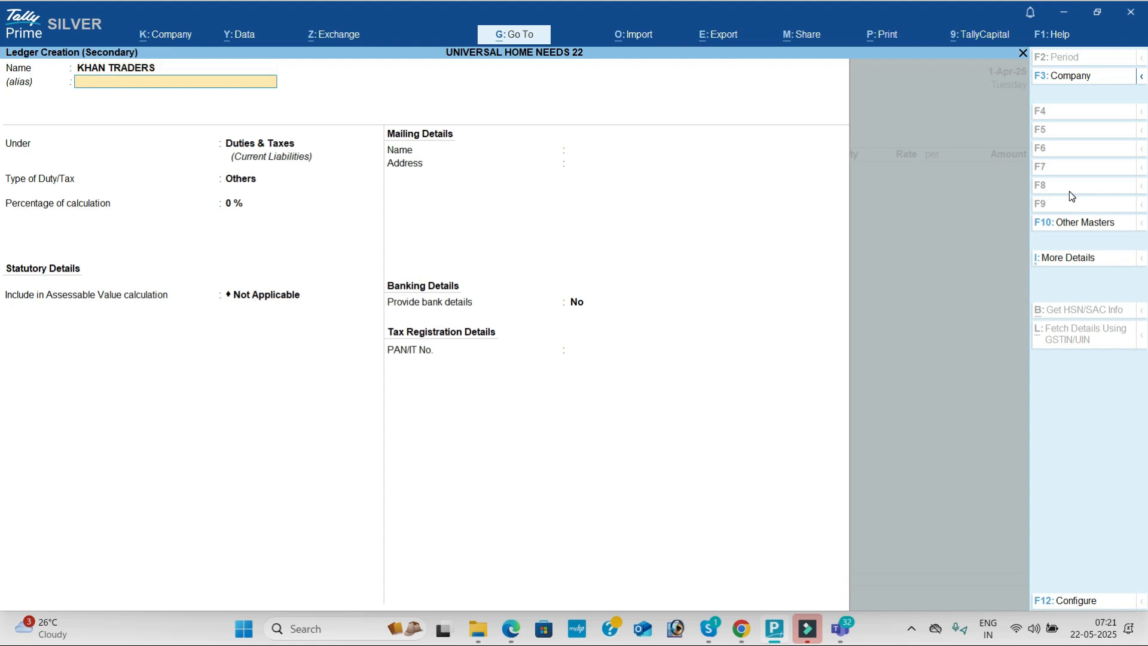
key(Return)
text(SUN)
key(Down)
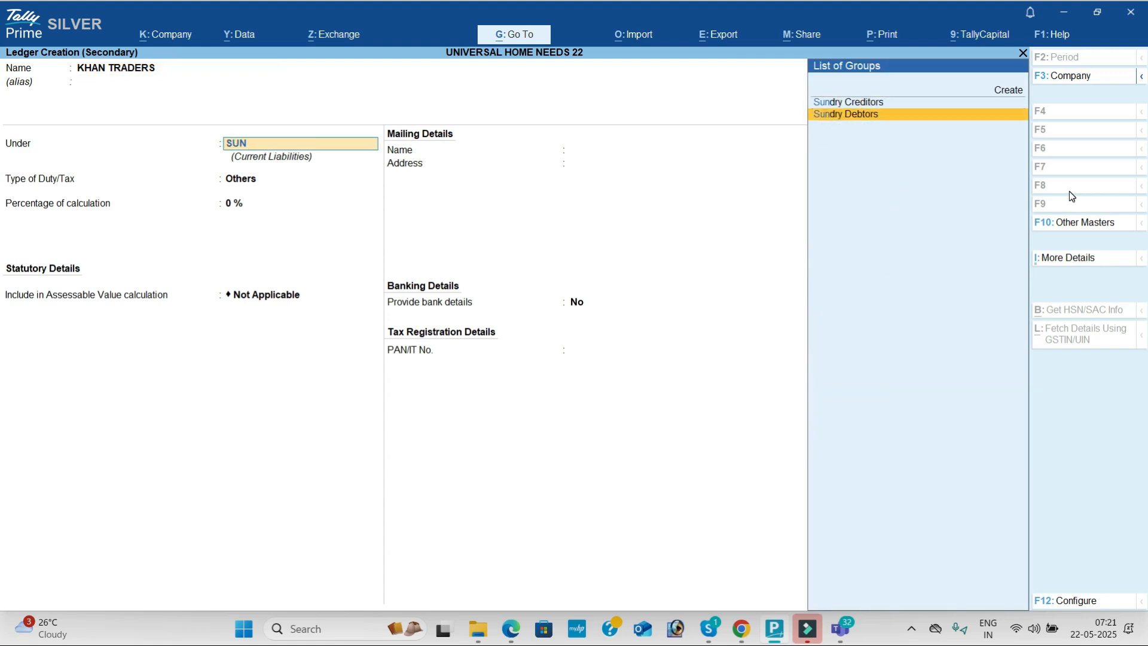
key(Return)
- Fill in the Khan Traders ledger's GSTIN, save the ledger, and accept the sales voucher's dispatch and party details
key(Return)
key(Return)
key(Return)
key(Return)
key(Return)
key(Return)
key(Return)
text(37)
key(Return)
key(ctrl)
key(ctrl+a)
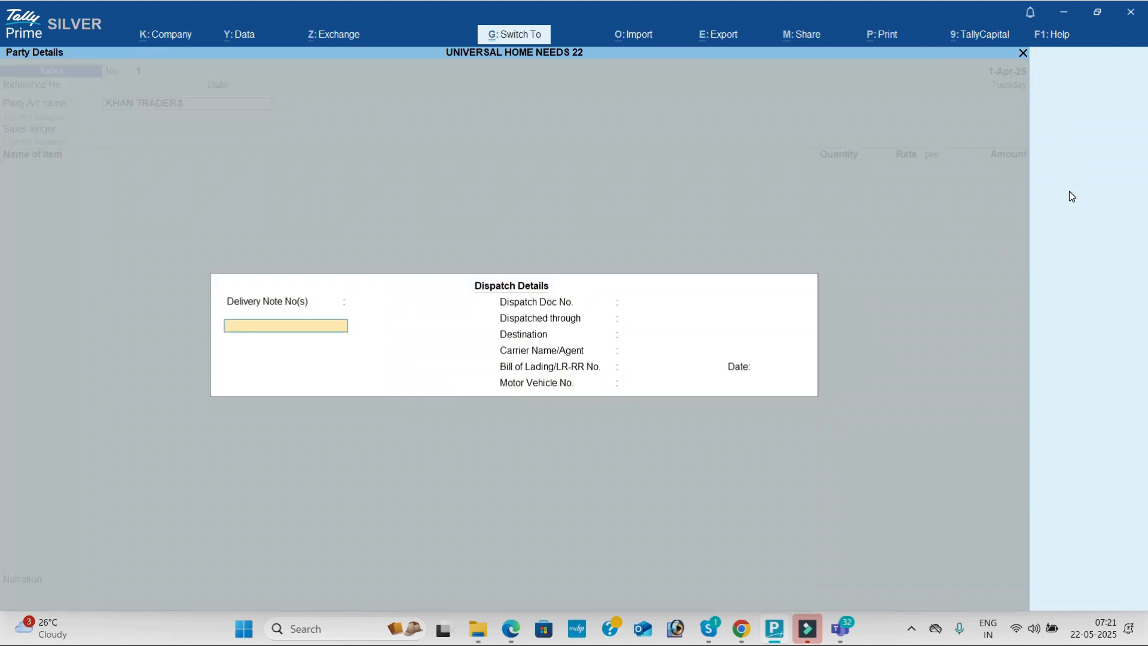
key(ctrl+a)
key(ctrl+a)
- Create a ledger named Sales under the sales accounts group and use it as the voucher's sales ledger
key(Return)
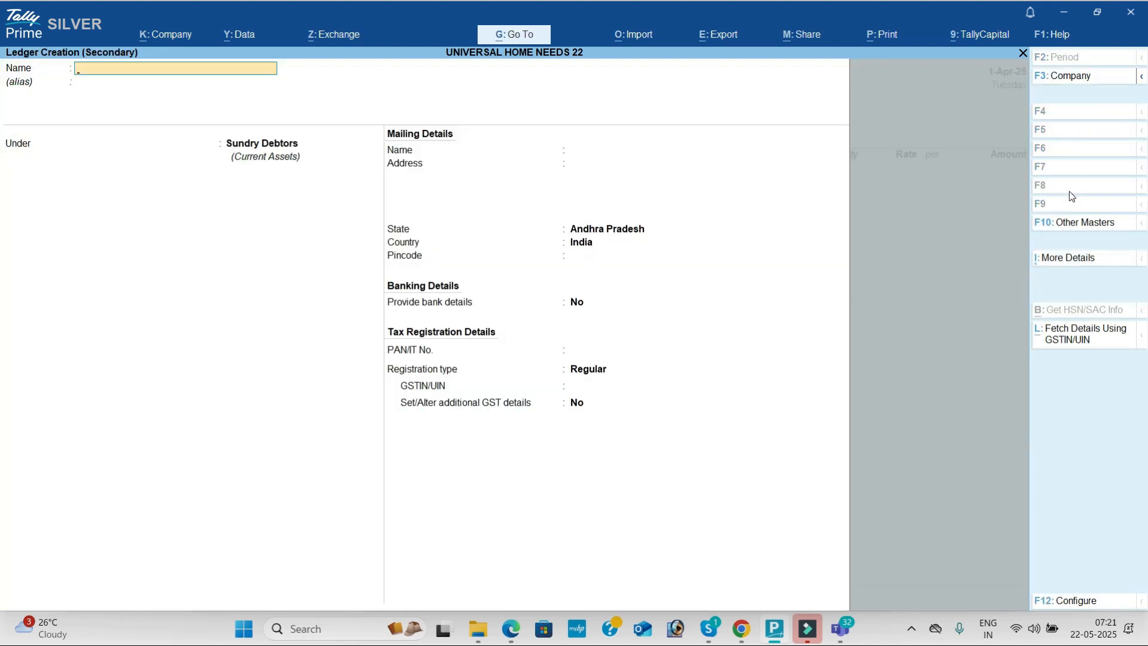
text(Sales)
key(Return)
key(Return)
text(Sa)
key(Return)
key(Return)
key(Return)
key(Return)
key(Return)
key(Return)
key(Up)
key(Return)
key(Return)
key(Return)
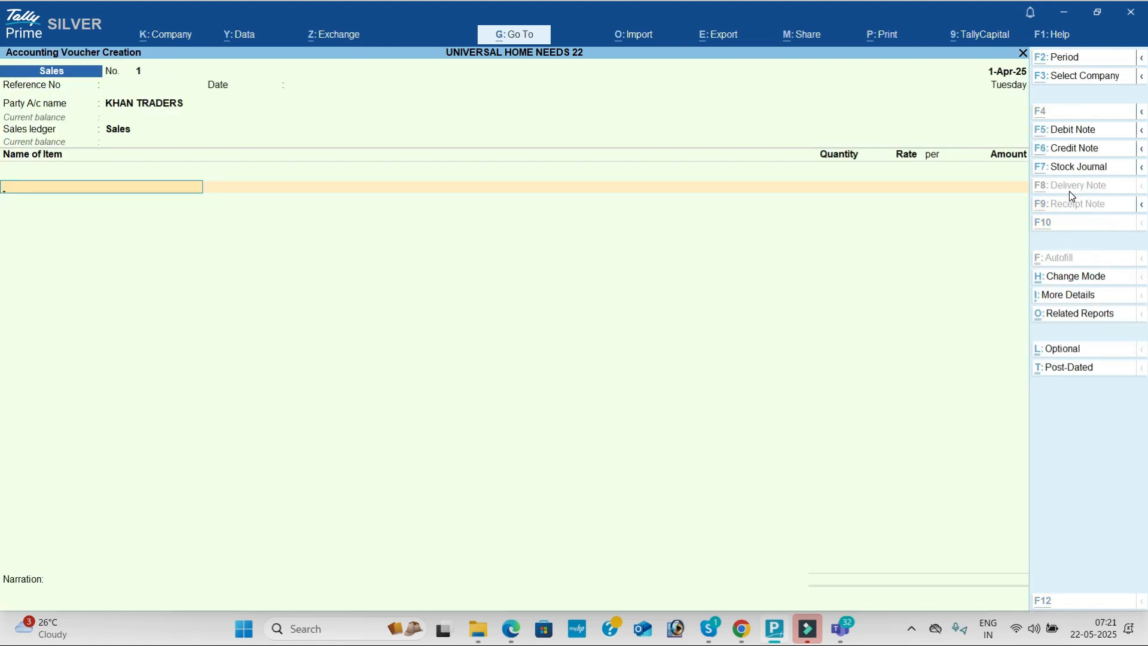
- Add the Crompton stock item to the sales voucher and allocate it from batch 985445
key(alt+Tab)
key(alt+Tab)
text(c)
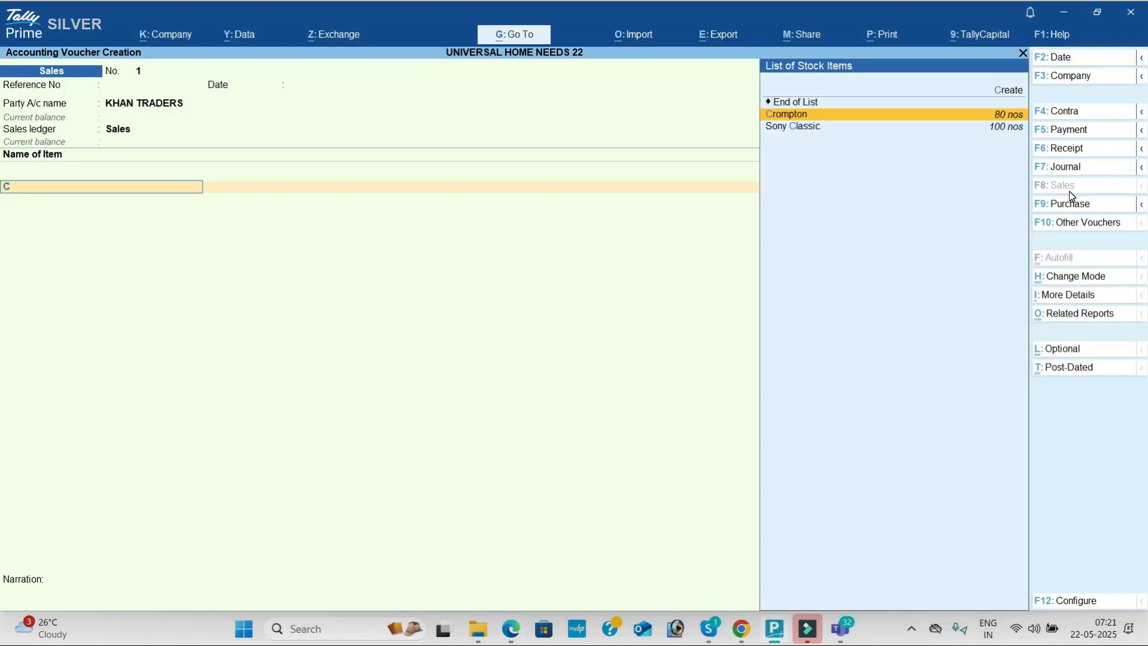
key(Return)
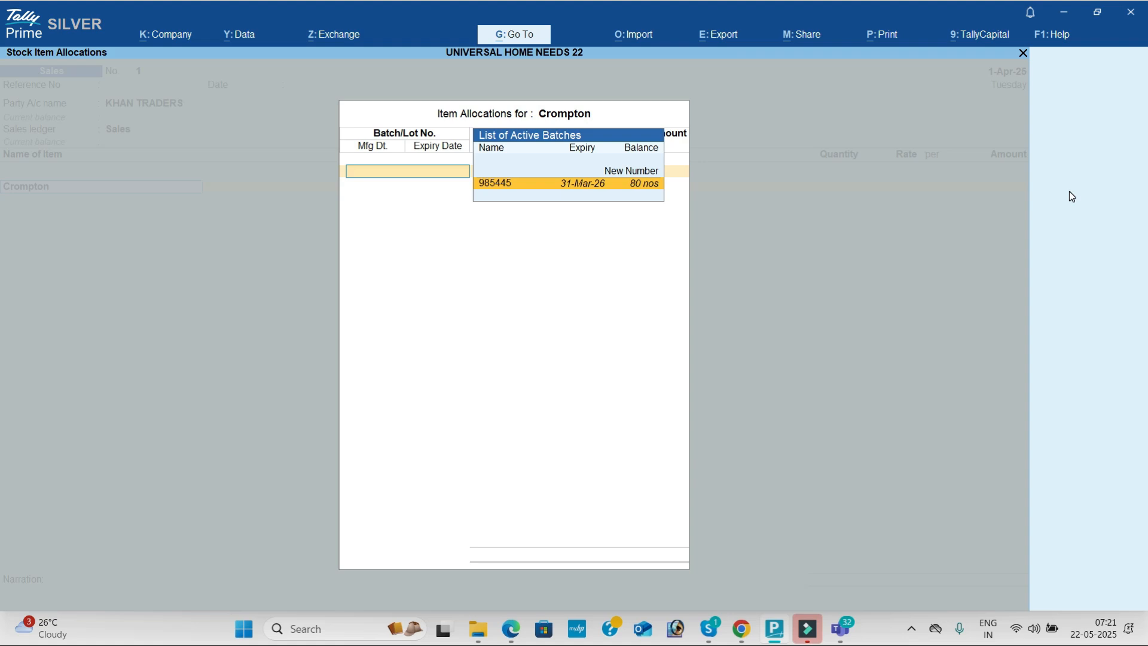
key(Return)
- Enter 50 nos at a rate of 400 for Crompton, as listed in the PDF, and accept its allocation and GST details
key(alt+Tab)
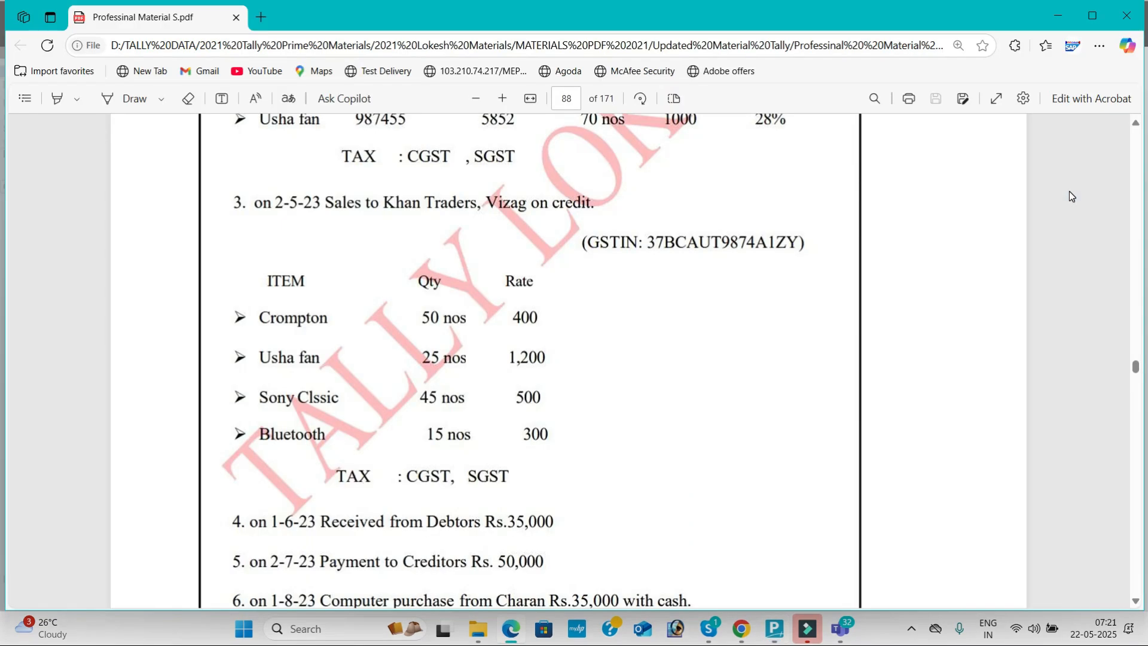
key(alt+Tab)
text(5)
key(Return)
text(400)
key(Return)
key(Return)
key(Return)
key(Return)
key(Return)
key(Return)
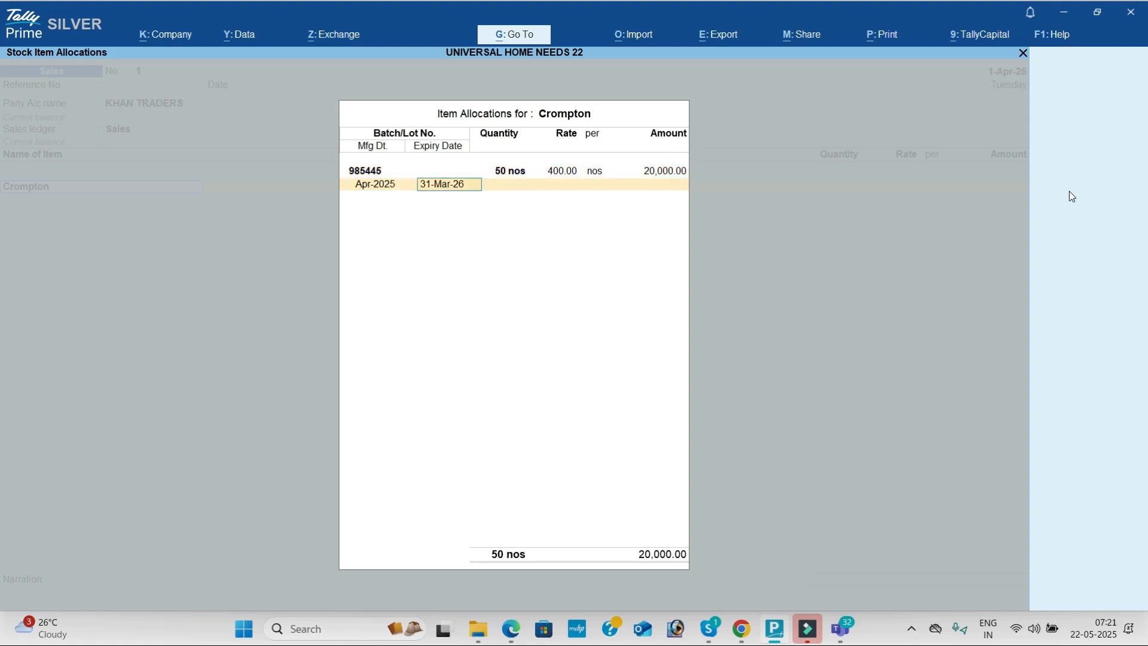
key(Return)
key(Return)
key(Return)
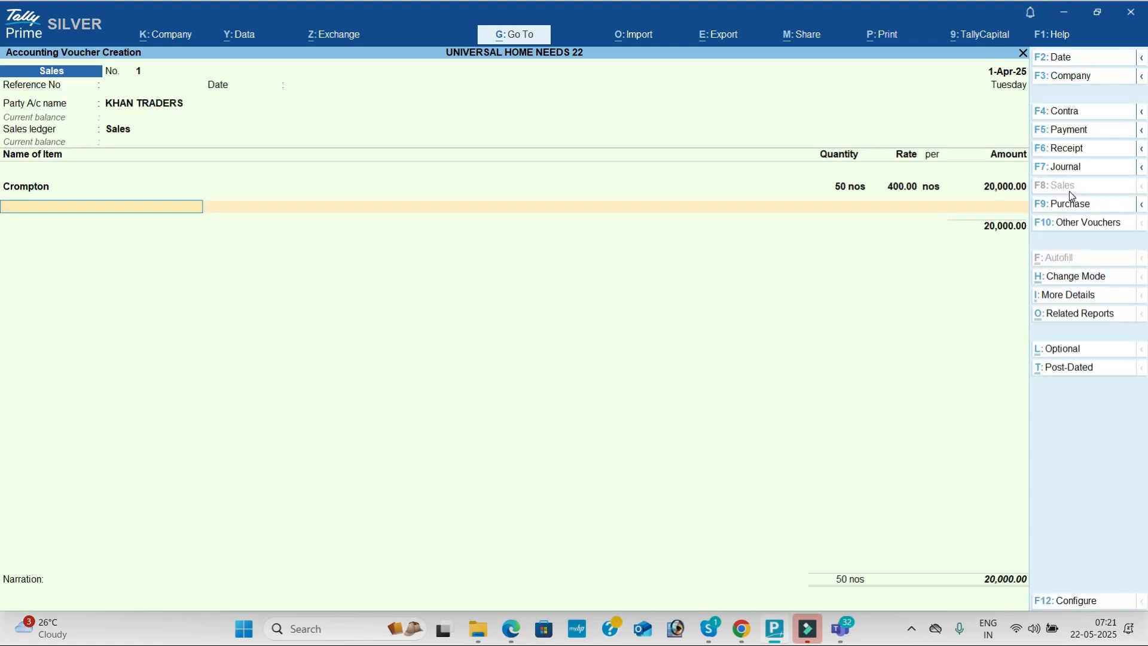
- Add the Usha Fan stock item to the sales voucher and allocate it from batch 987455
key(alt+Tab)
key(alt+Tab)
text(U)
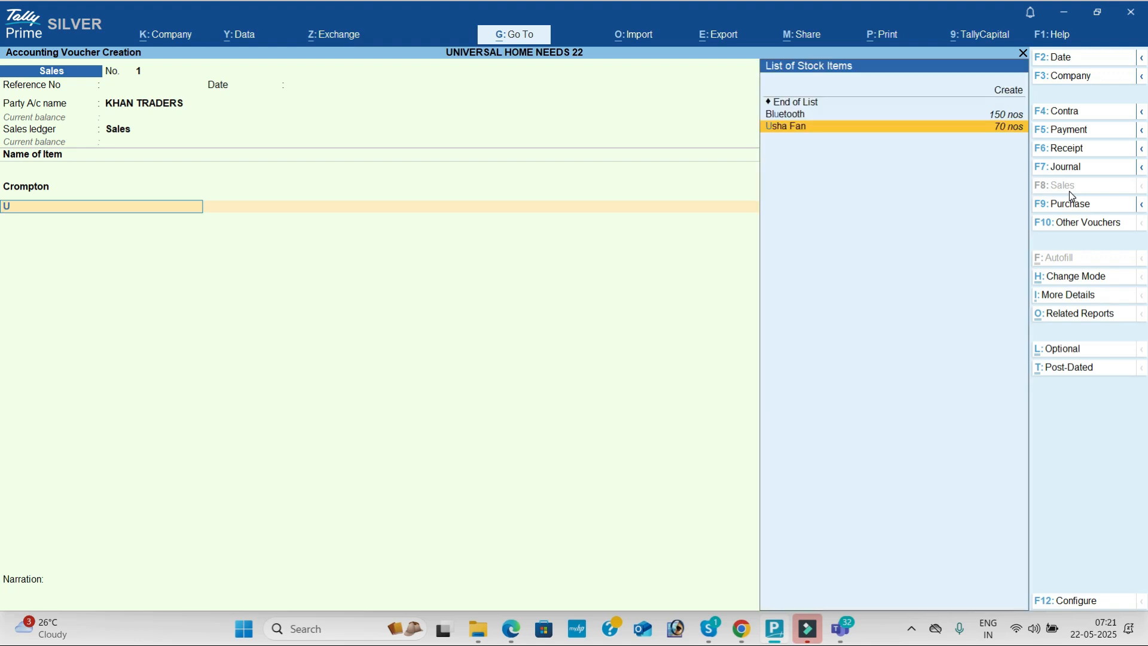
key(Return)
key(Return)
- Enter 25 nos at a rate of 1,200 for Usha Fan, as listed in the PDF, and accept its allocation and GST details
key(alt+Tab)
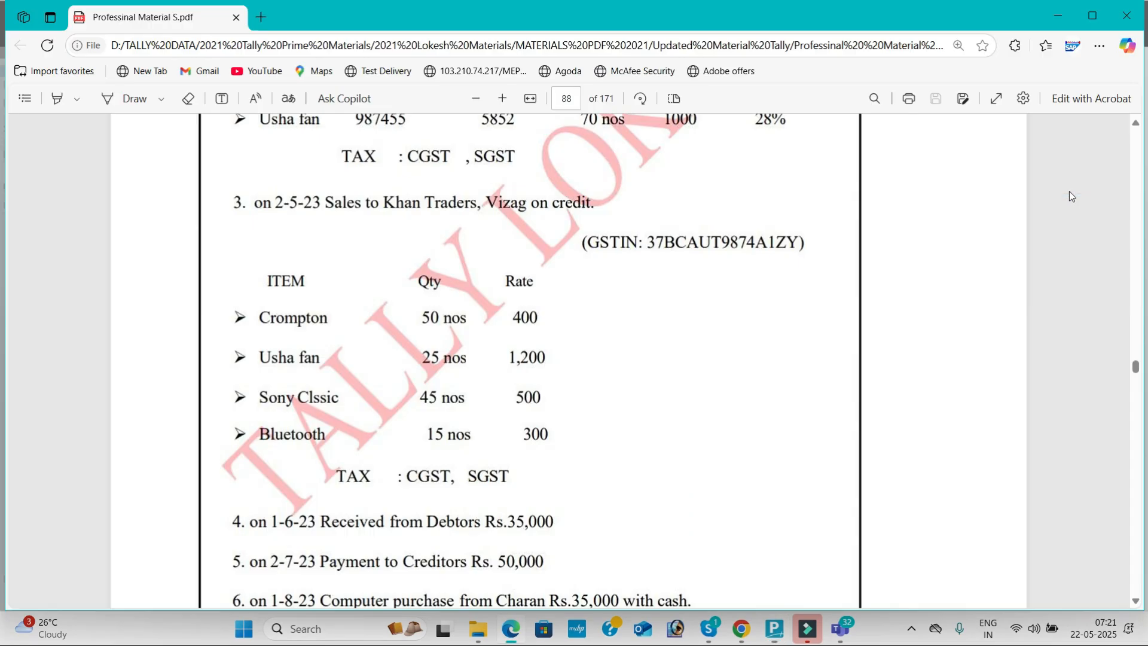
key(alt+Tab)
text(25)
key(Return)
text(1200)
key(Return)
key(Return)
key(Return)
key(Return)
key(Return)
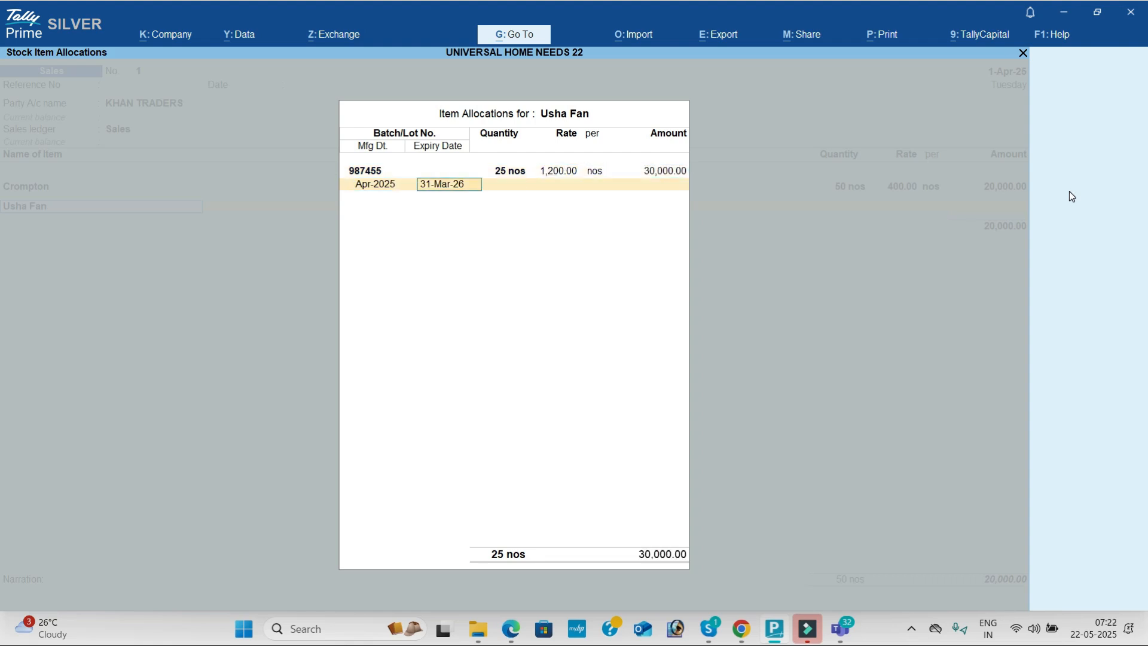
key(Return)
key(Return)
key(Return)
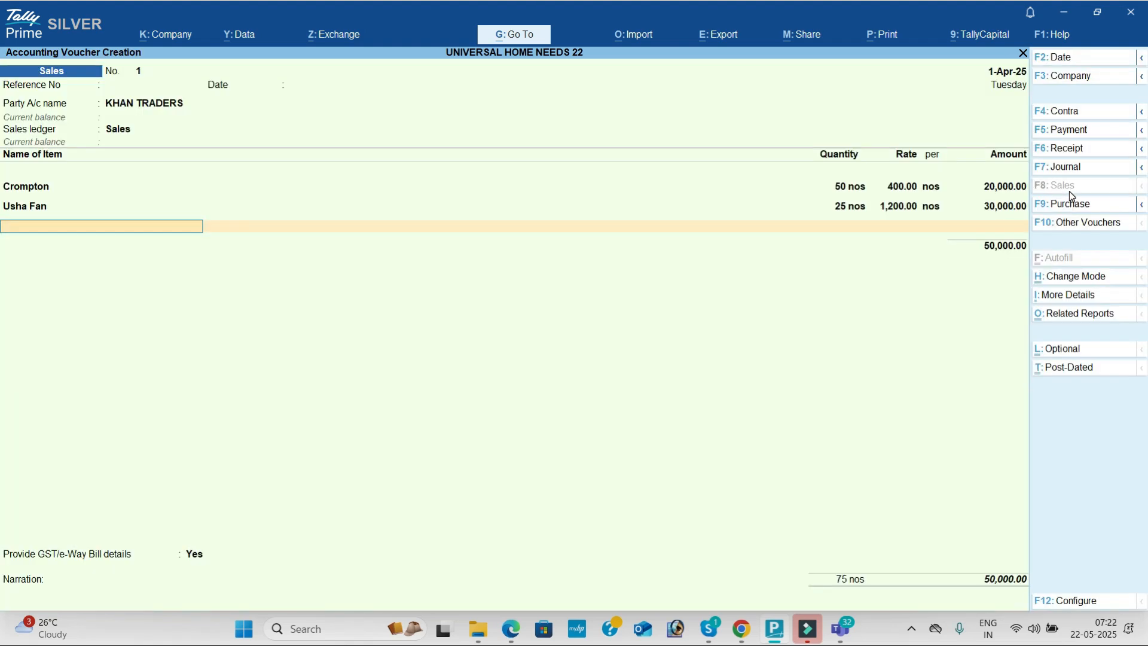
- Add the Sony Classic stock item to the sales voucher and allocate it from batch 654124
key(alt+Tab)
key(alt+Tab)
text(S)
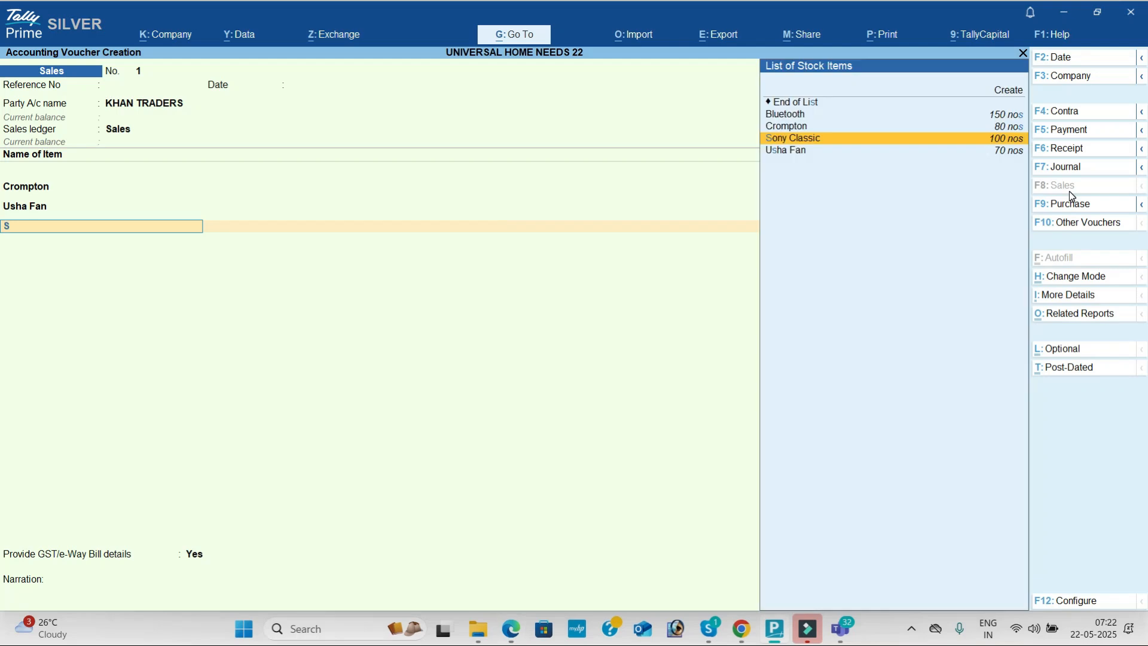
key(Return)
key(Return)
- Enter 45 nos at a rate of 500 for Sony Classic, as listed in the PDF, and accept its allocation and GST details
key(alt+Tab)
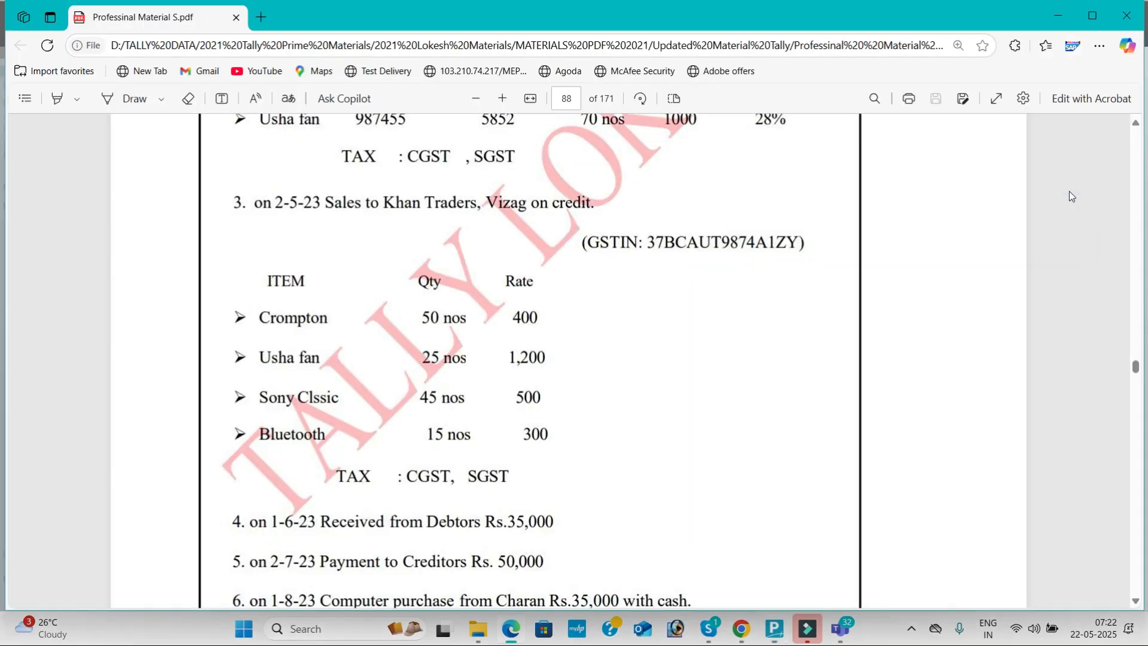
key(alt+Tab)
text(45)
key(Return)
text(500)
key(Return)
key(Return)
key(Return)
key(Return)
key(Return)
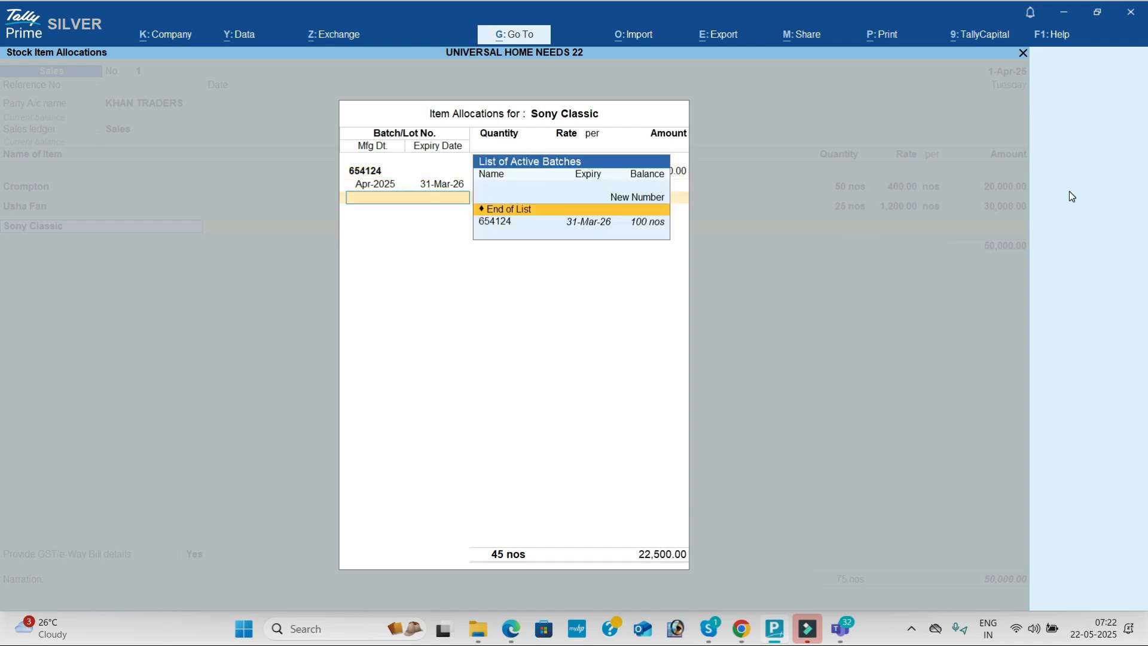
key(Return)
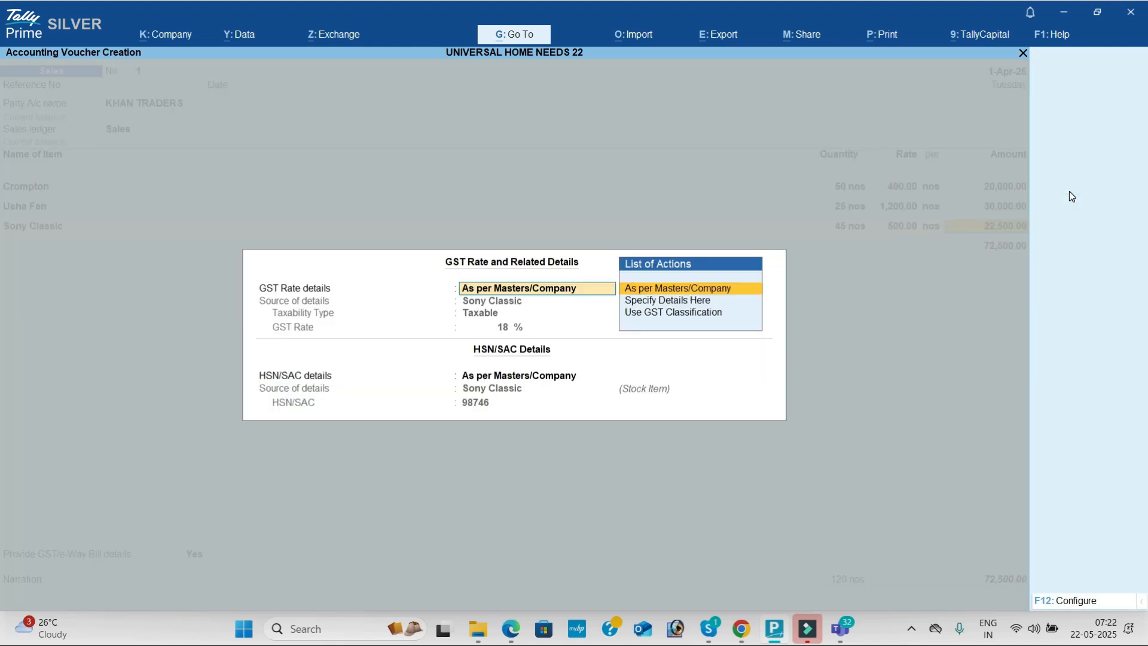
key(Return)
key(Return)
- Add the Bluetooth stock item to the sales voucher and allocate it from batch 852312
key(alt+Tab)
key(alt+Tab)
text(bl)
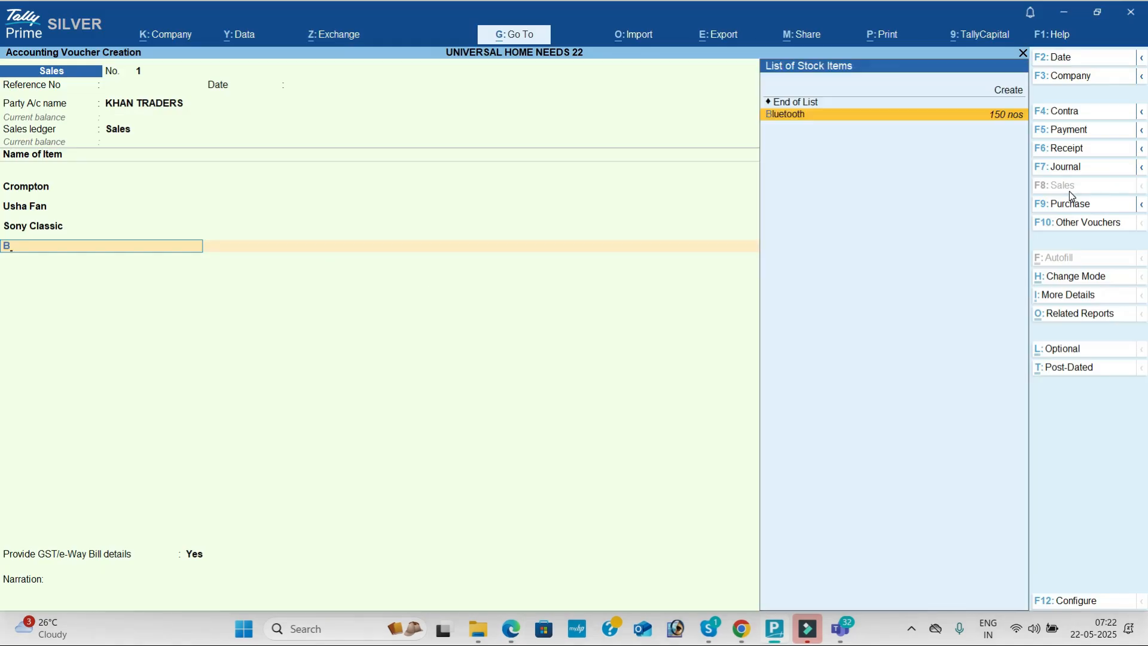
key(Return)
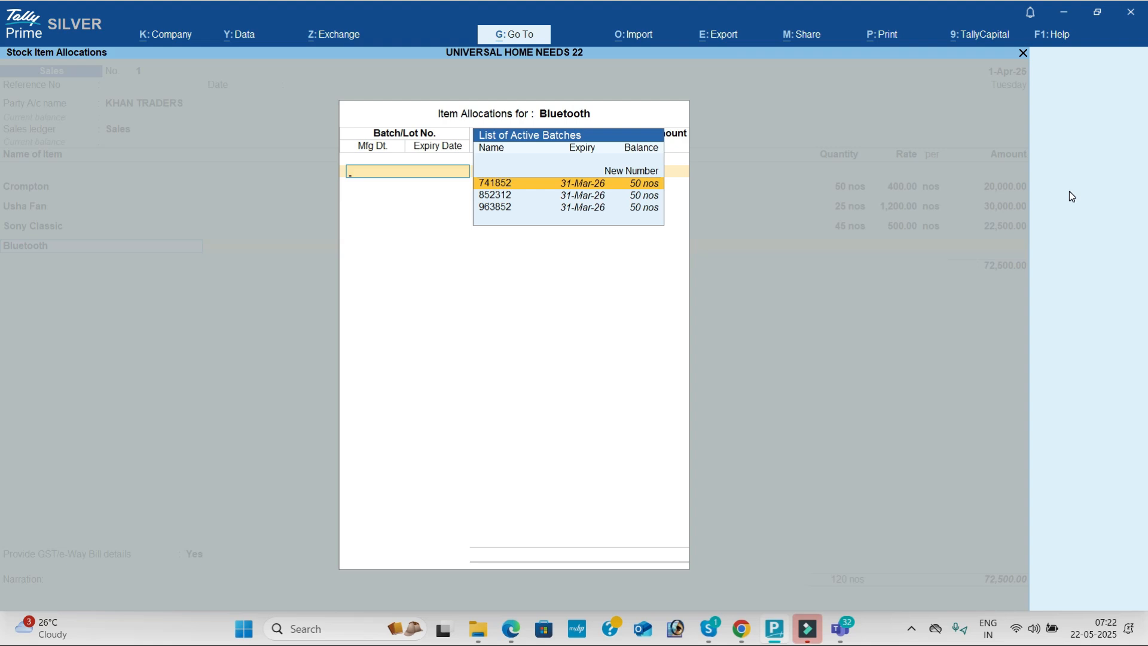
key(Down)
key(Return)
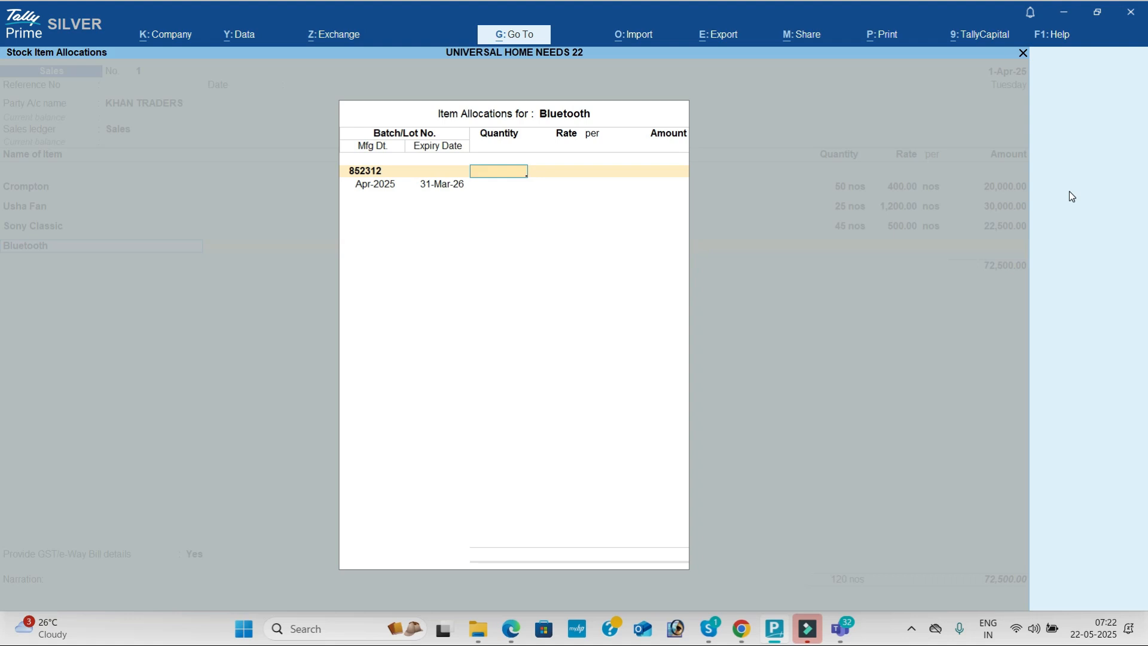
- Enter 15 nos at a rate of 300 for Bluetooth, accept its GST details, and end the item list
key(alt+Tab)
key(alt+Tab)
key(Return)
text(300)
key(Return)
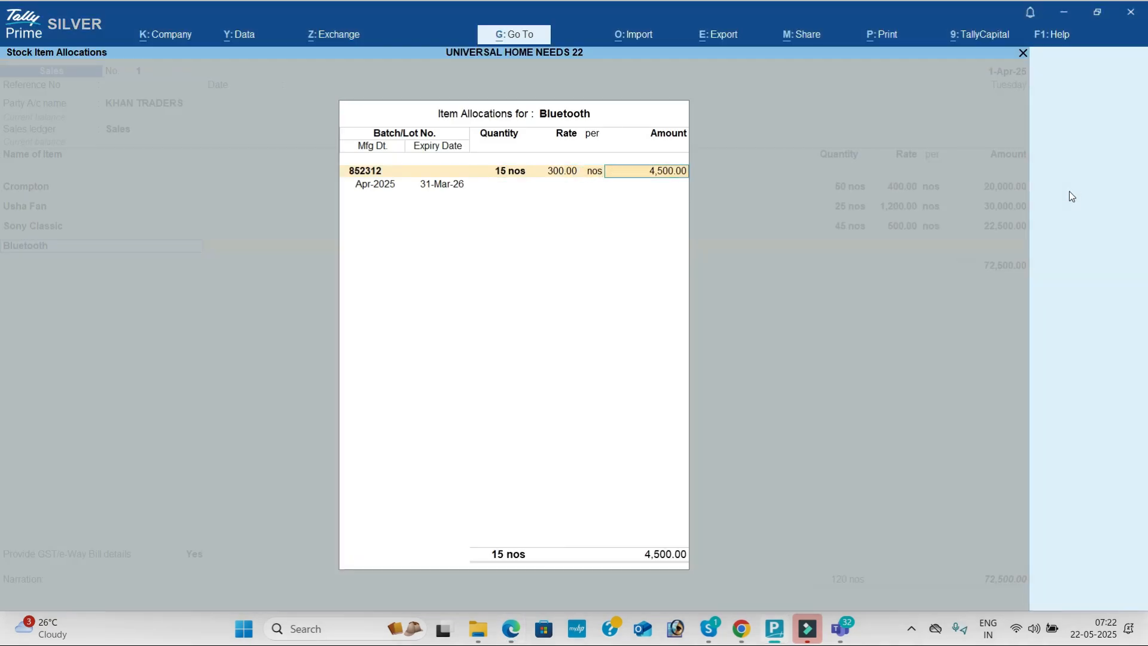
key(Return)
key(Return)
key(Return)
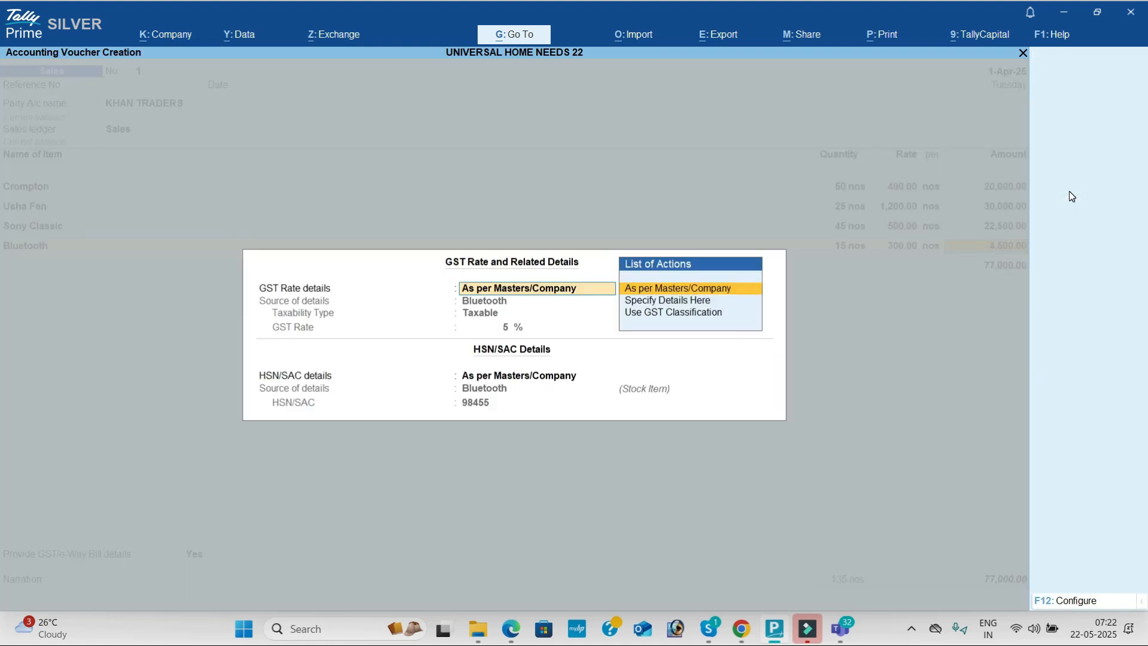
key(Return)
key(Return)
- Add the CGST and SGST ledgers to the sales voucher
text(cg)
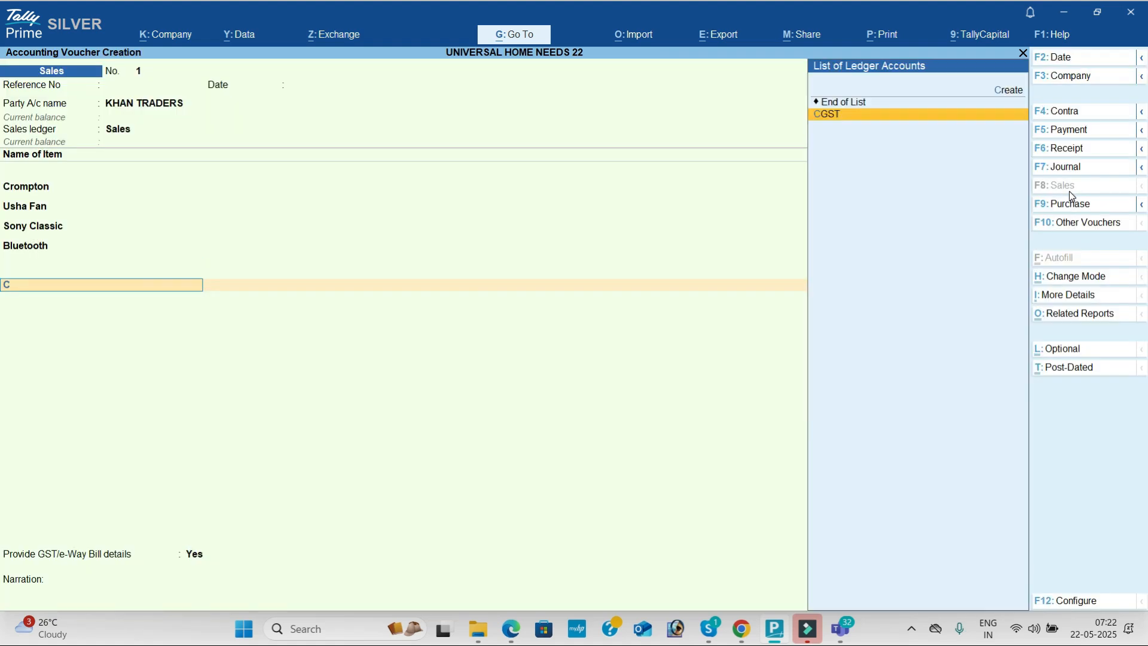
key(Return)
text(sg)
key(Return)
key(Return)
- Set the sales voucher's GST/e-Way Bill details option to No and save the voucher
key(Up)
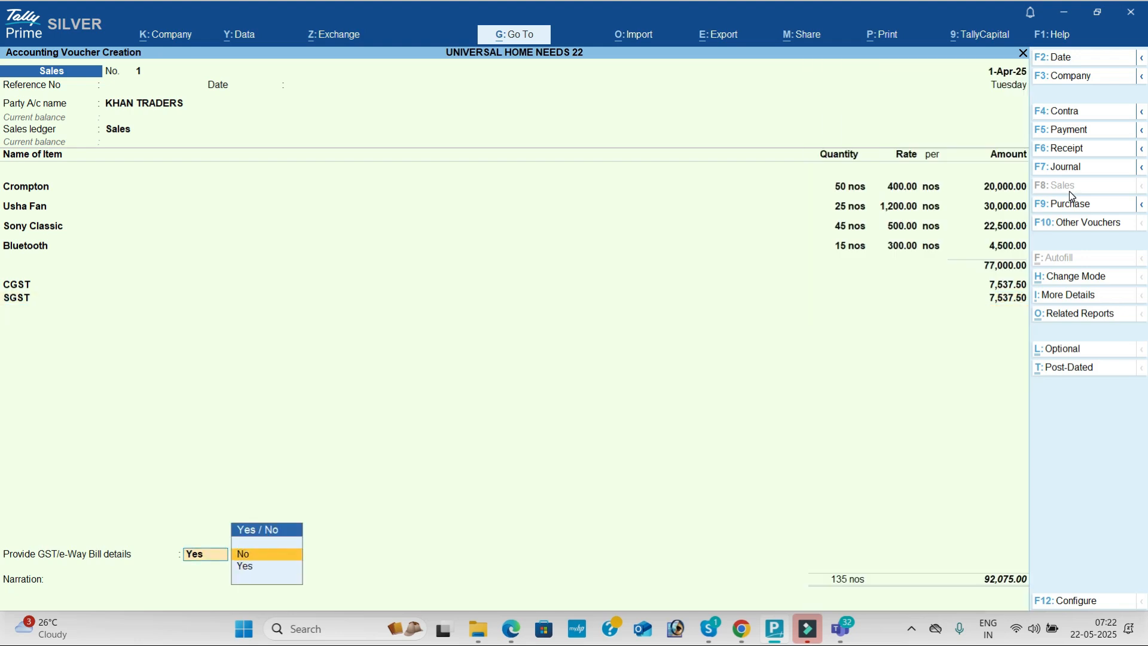
key(Return)
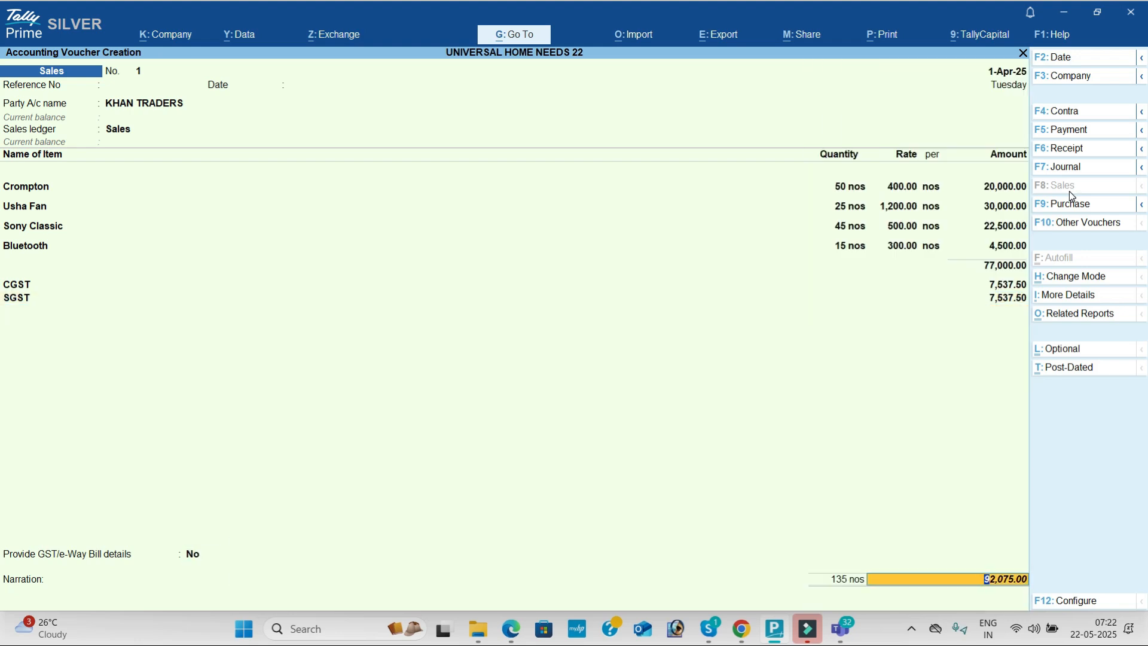
key(Return)
key(Return)
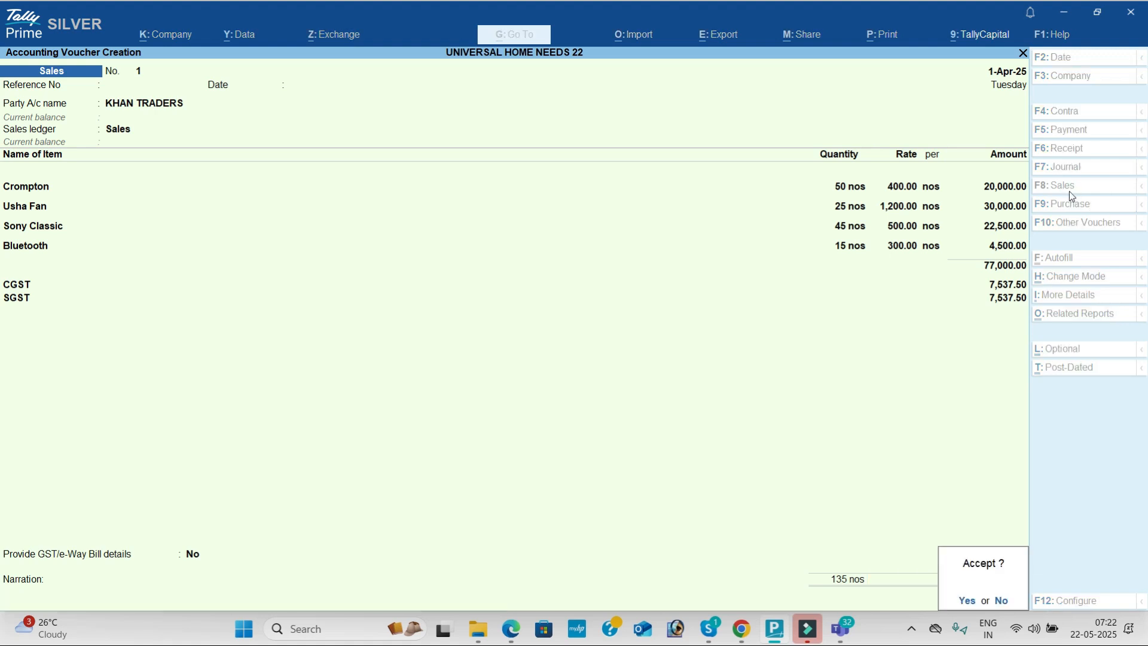
key(Return)
- Switch to the exercise PDF and read the remaining transactions that follow the sale to Khan Traders
key(n)
key(alt+Tab)
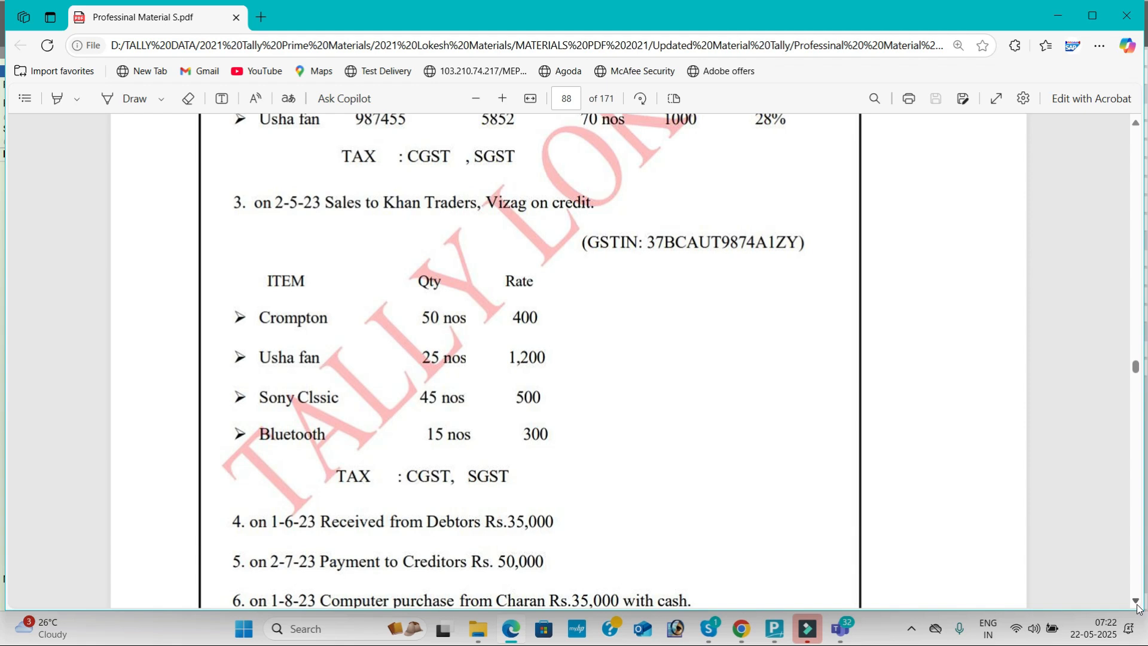
scroll(1138, 604, down, 3)
scroll(1138, 606, down, 1)
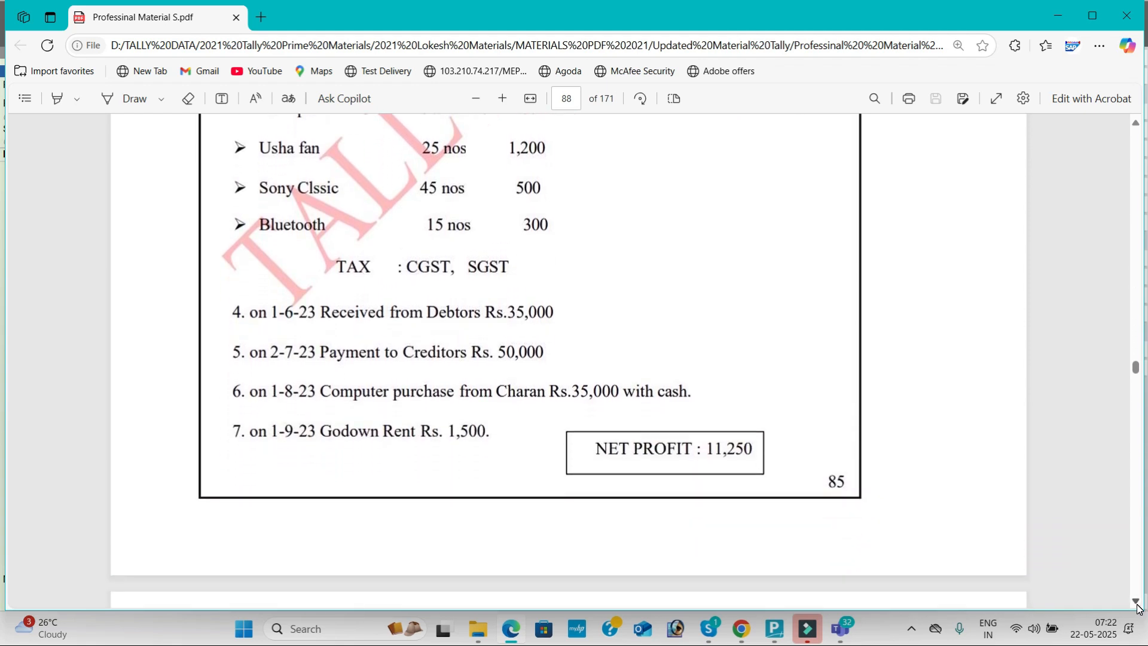
- Start a receipt voucher in TallyPrime and credit KHAN TRADERS with the 35,000 received from debtors
key(alt+Tab)
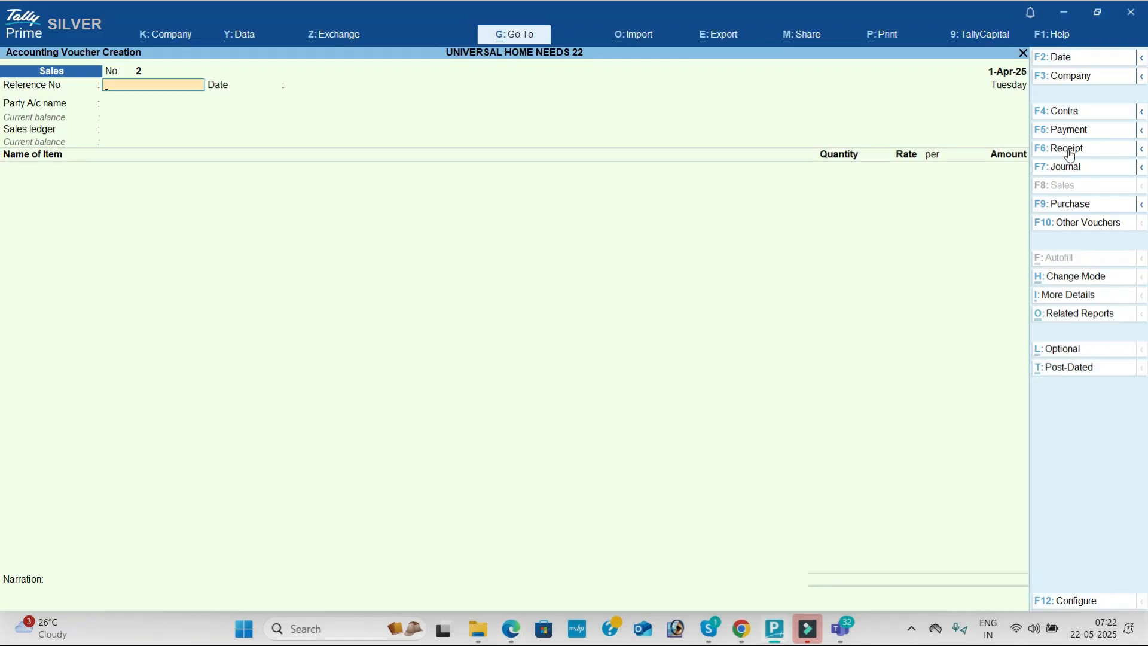
click(1076, 149)
text(K)
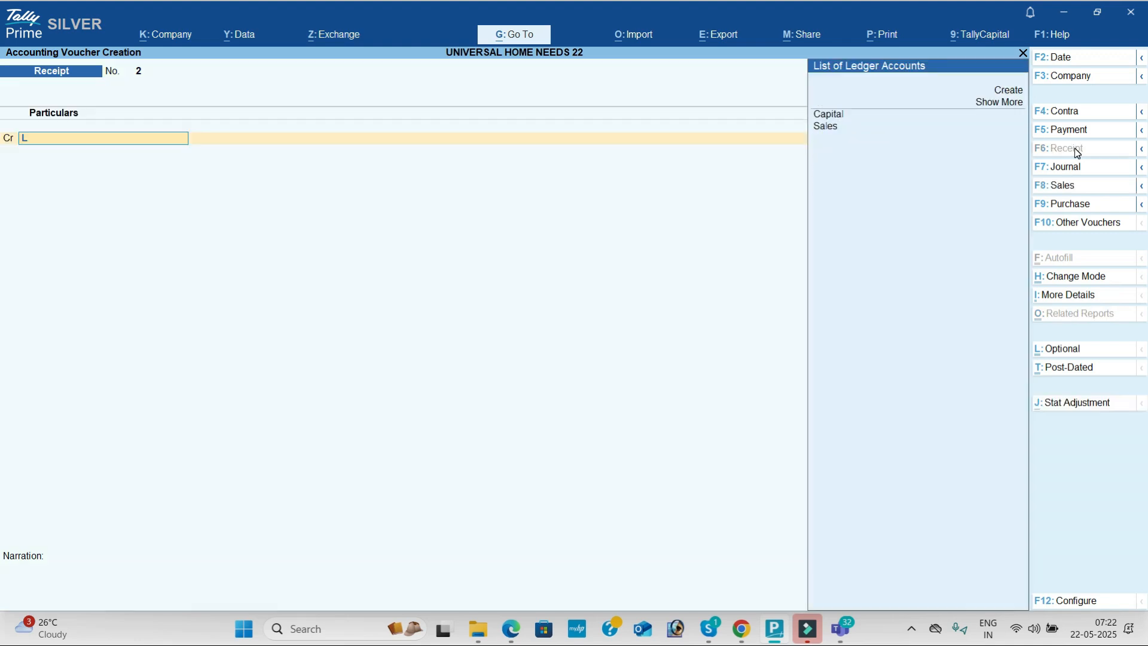
key(Return)
key(alt+Tab)
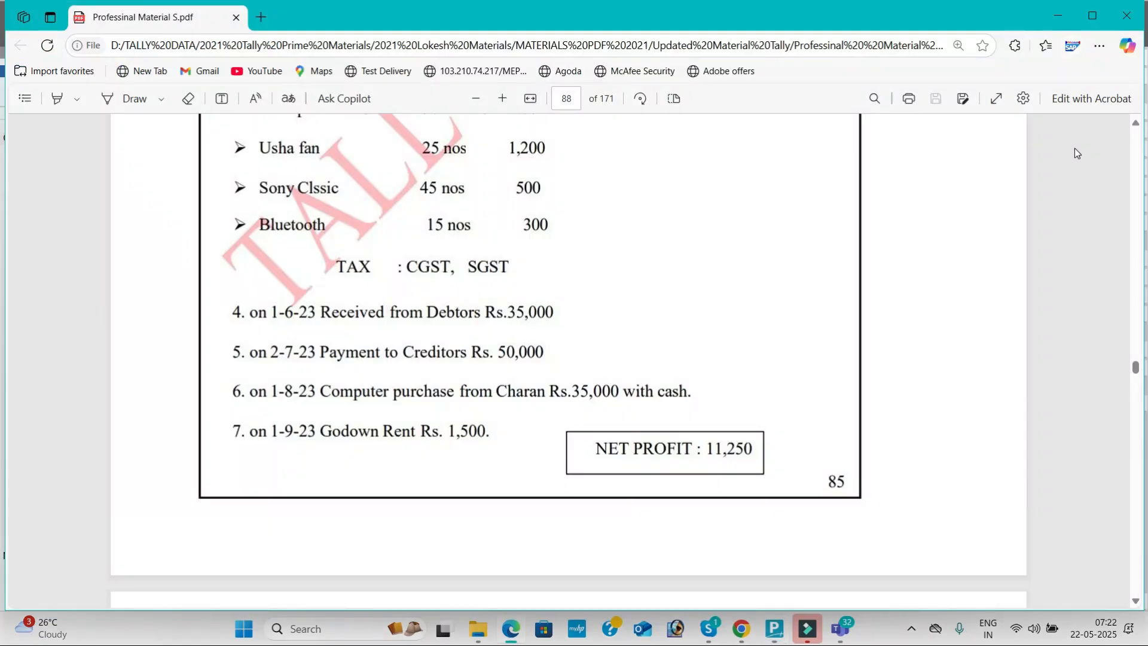
key(alt+Tab)
text(35000)
key(Return)
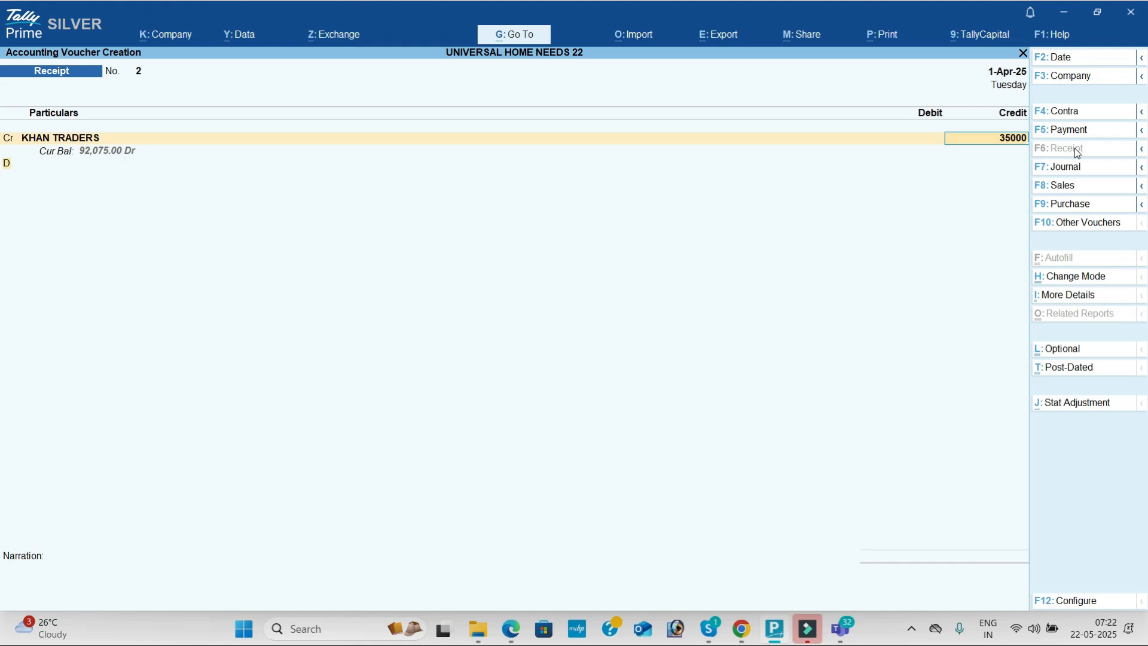
- Debit Cash in the receipt voucher and save it
key(Down)
key(Down)
key(Return)
key(Return)
key(Return)
key(Return)
- Check the creditor payment in the exercise PDF and start a payment voucher debiting Arjun Traders with 50,000
key(alt+Tab)
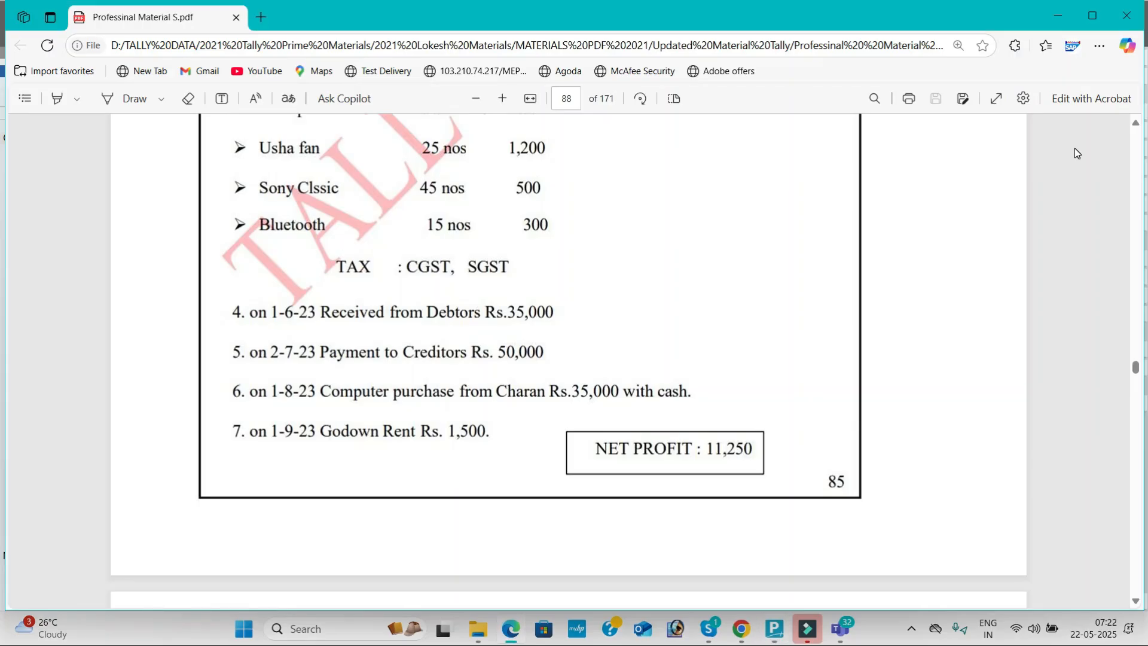
key(alt+Tab)
click(1082, 131)
key(Return)
key(alt+Tab)
key(alt+Tab)
text(50,000)
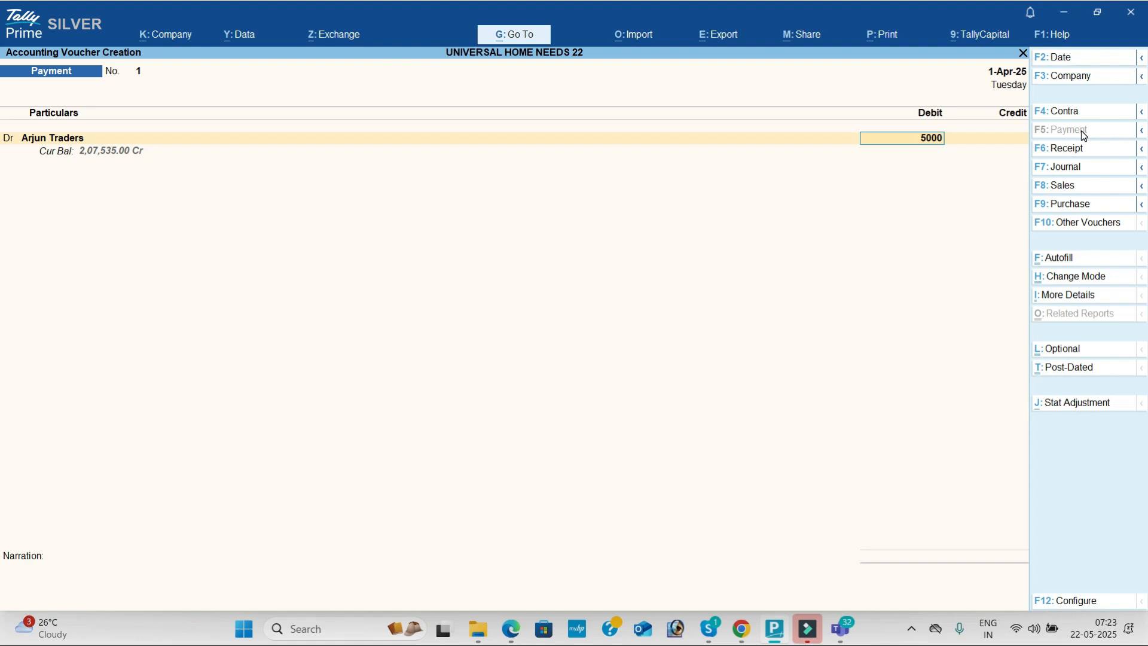
key(Return)
- Credit Cash in the Arjun Traders payment voucher and save it
key(Down)
key(Down)
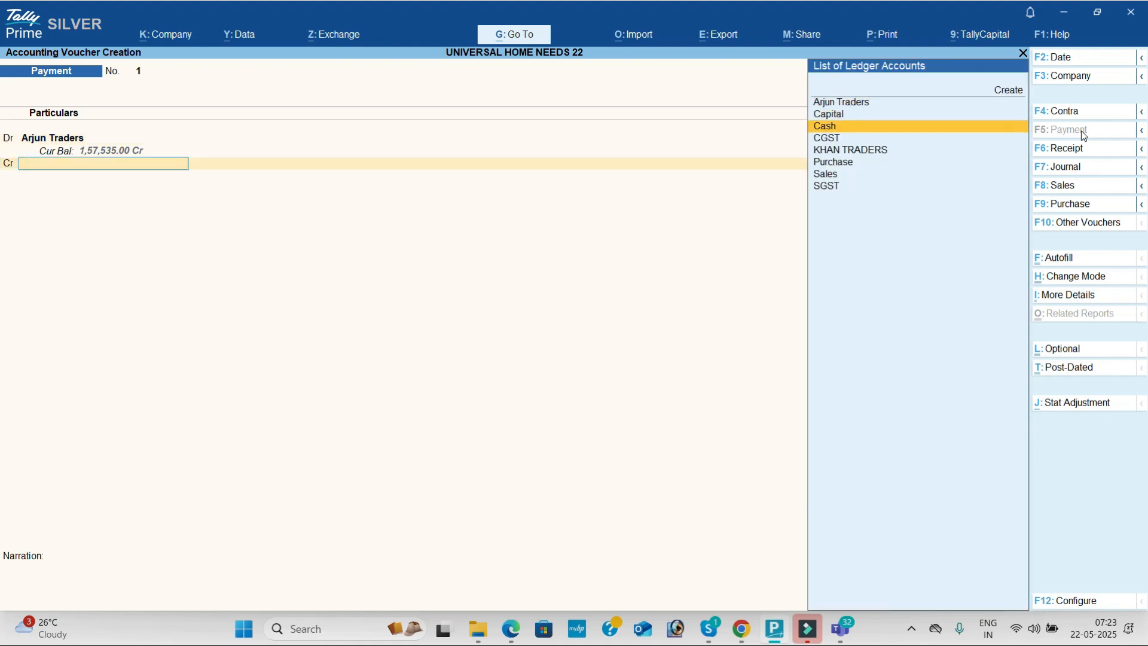
key(Return)
key(Return)
key(Return)
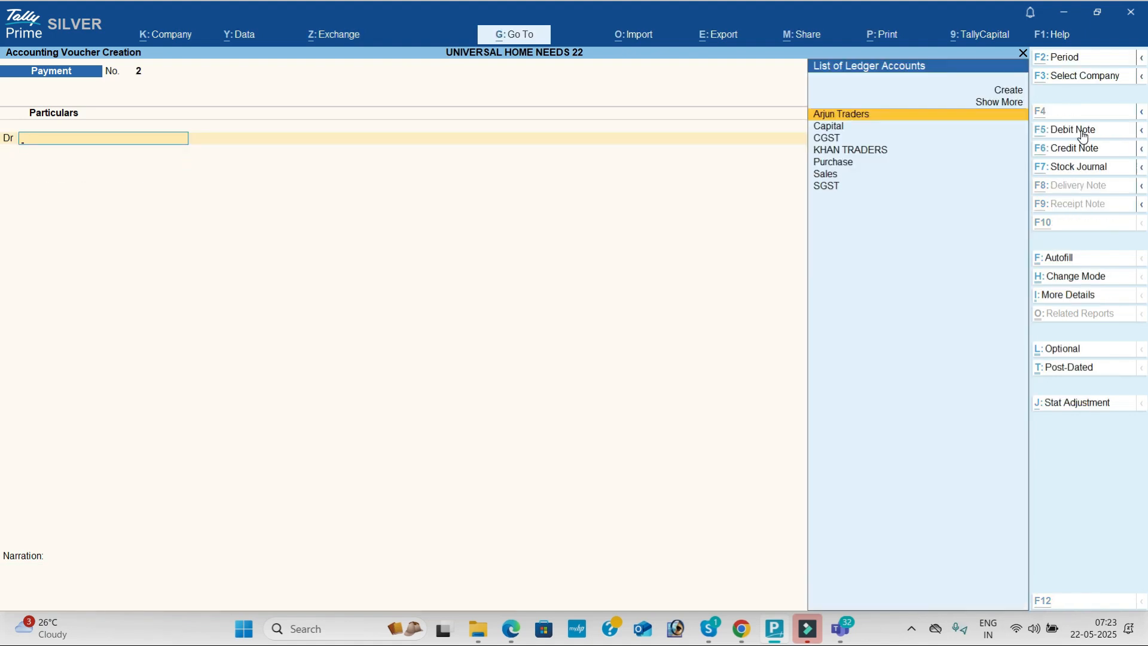
- Check the computer purchase in the exercise PDF and create a Computer ledger under Fixed Assets from the payment voucher
key(alt+Tab)
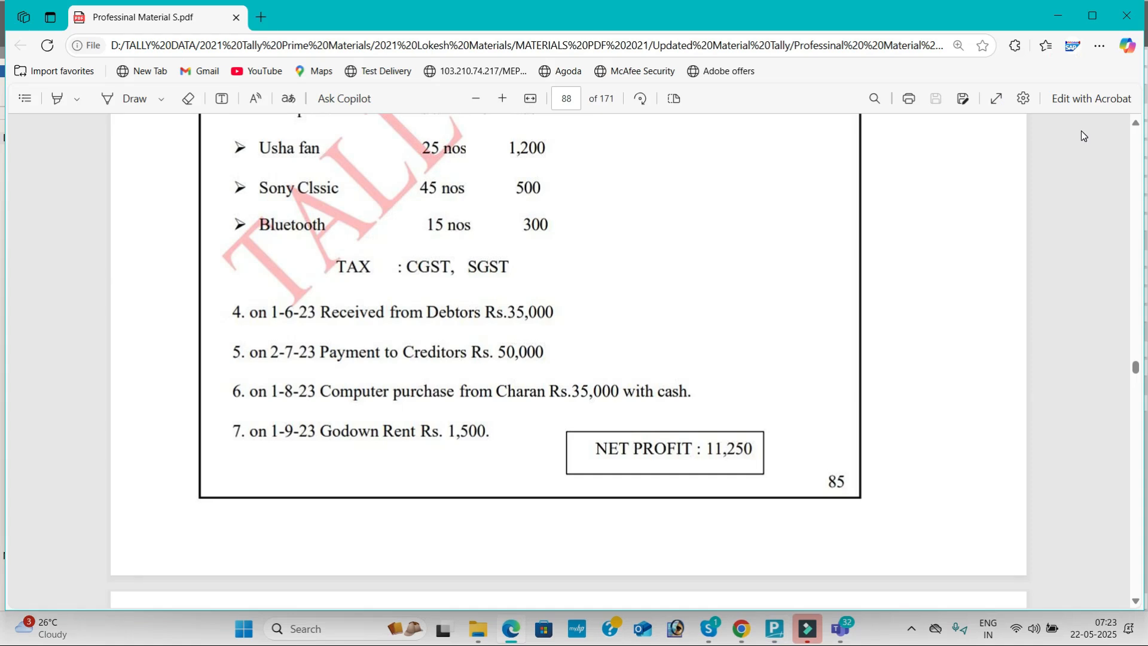
key(alt+Tab)
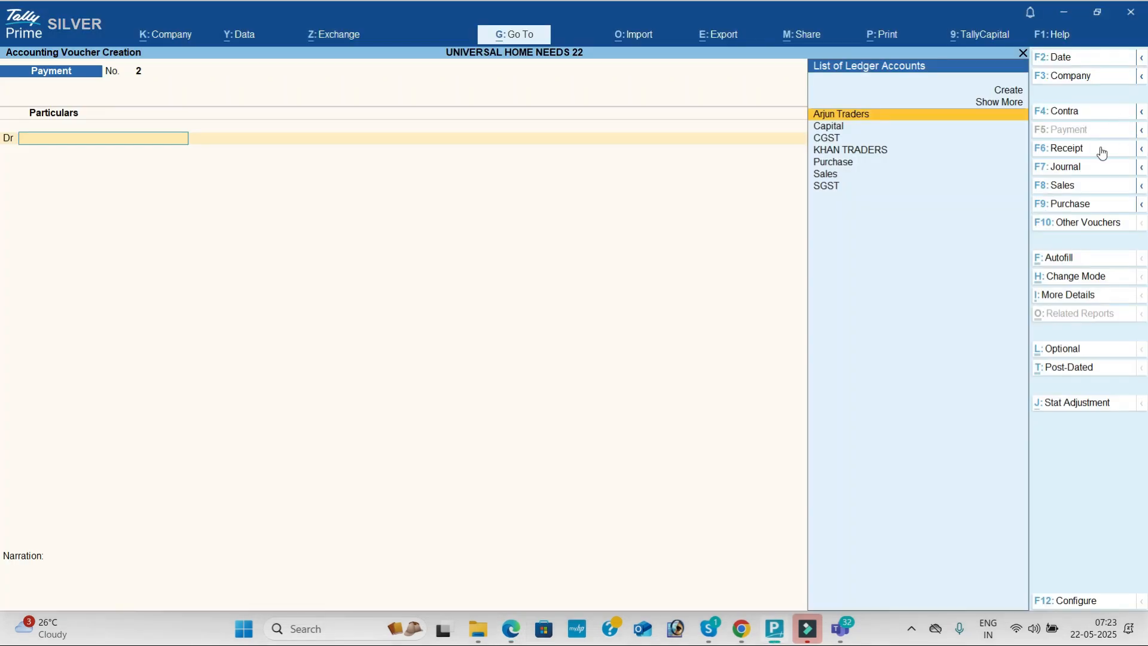
key(alt+c)
text(Computer)
key(Return)
key(Return)
text(fi)
key(Return)
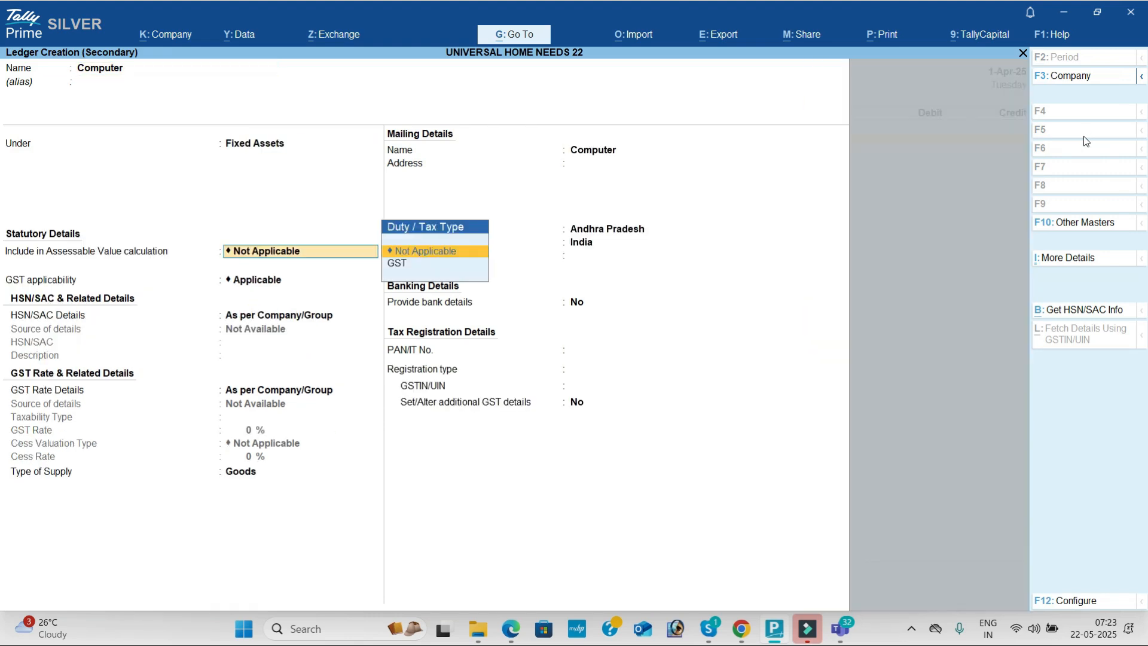
key(ctrl+a)
- Check the computer's price in the exercise PDF and debit the Computer ledger with 35,000
key(alt+Tab)
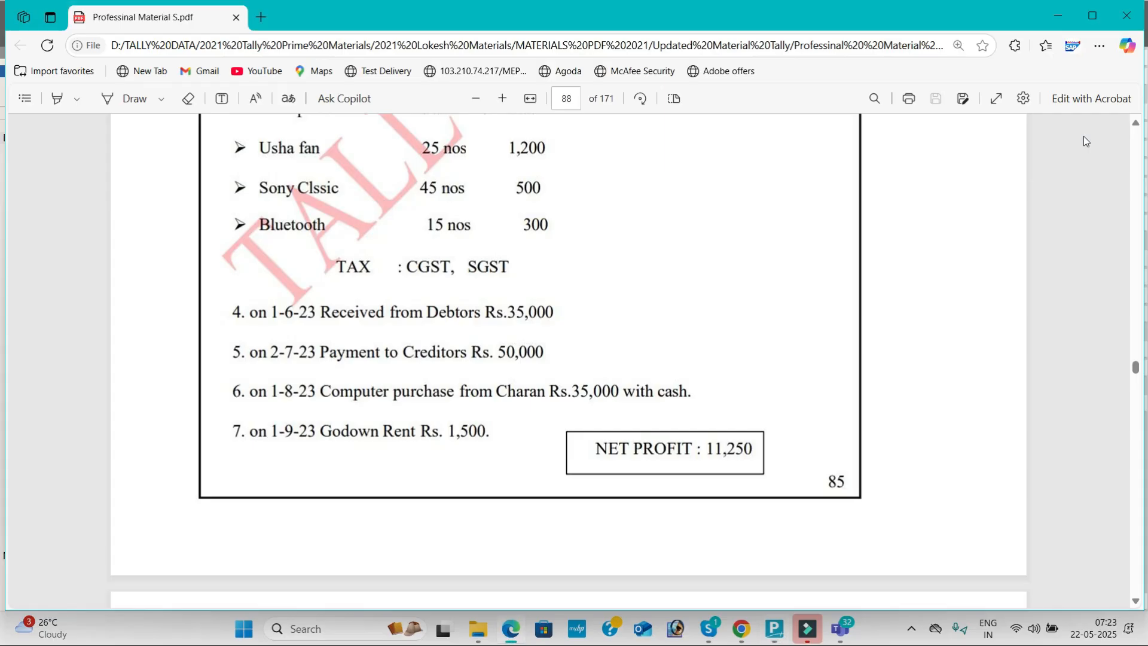
key(alt+Tab)
text(35000)
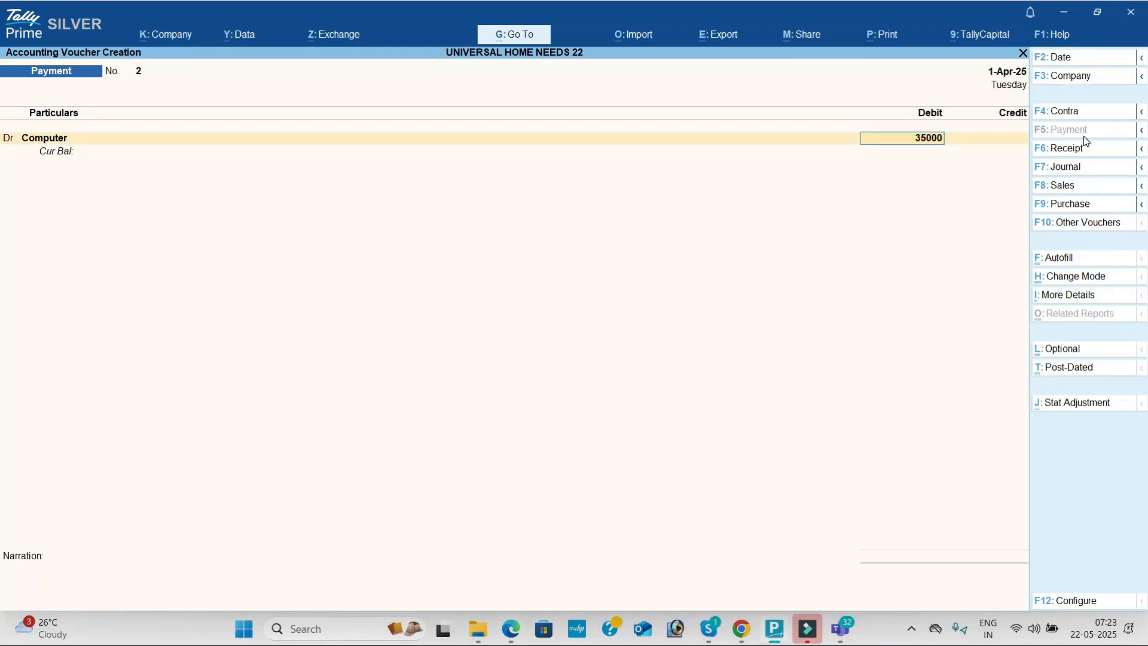
key(Return)
key(Return)
- Credit Cash for the computer purchase and save the payment voucher
key(Down)
key(Down)
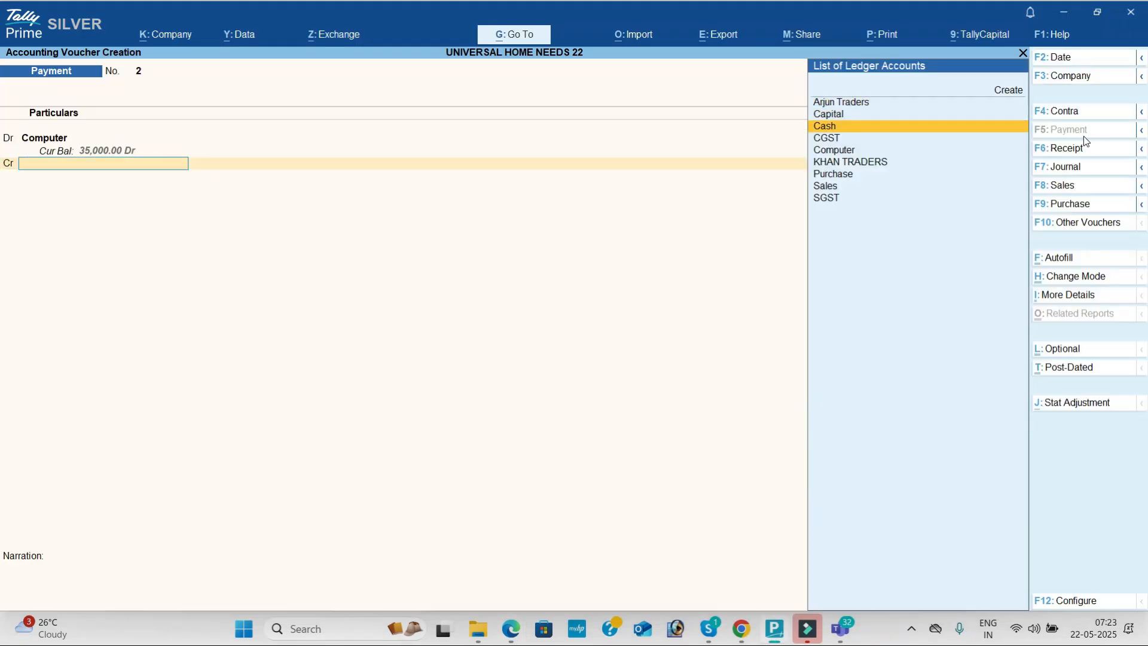
key(Return)
key(Return)
key(Return)
key(Return)
- Check the next transaction in the exercise PDF and create a Godown Rent ledger under Direct Expenses
key(alt+Tab)
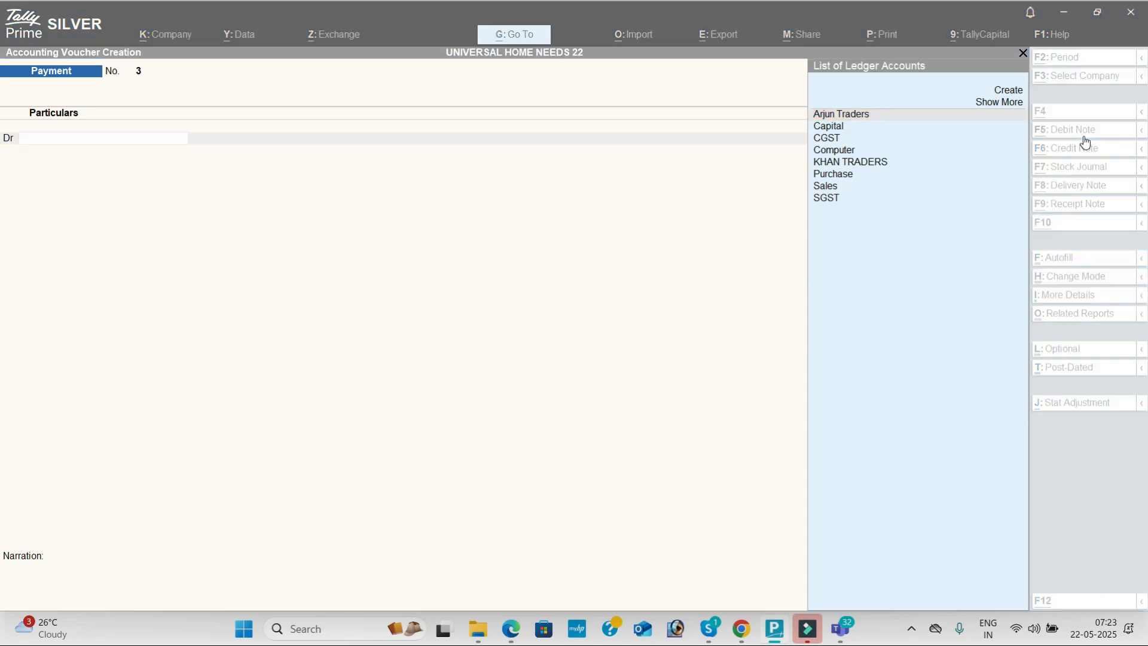
key(alt+Tab)
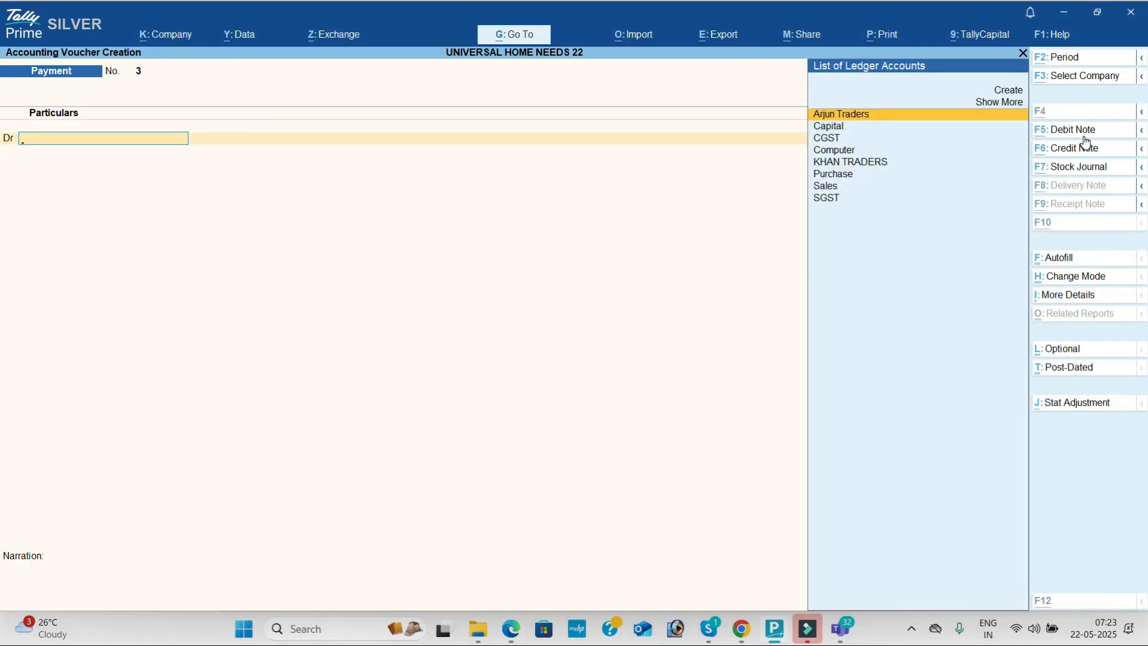
key(alt+c)
text(God)
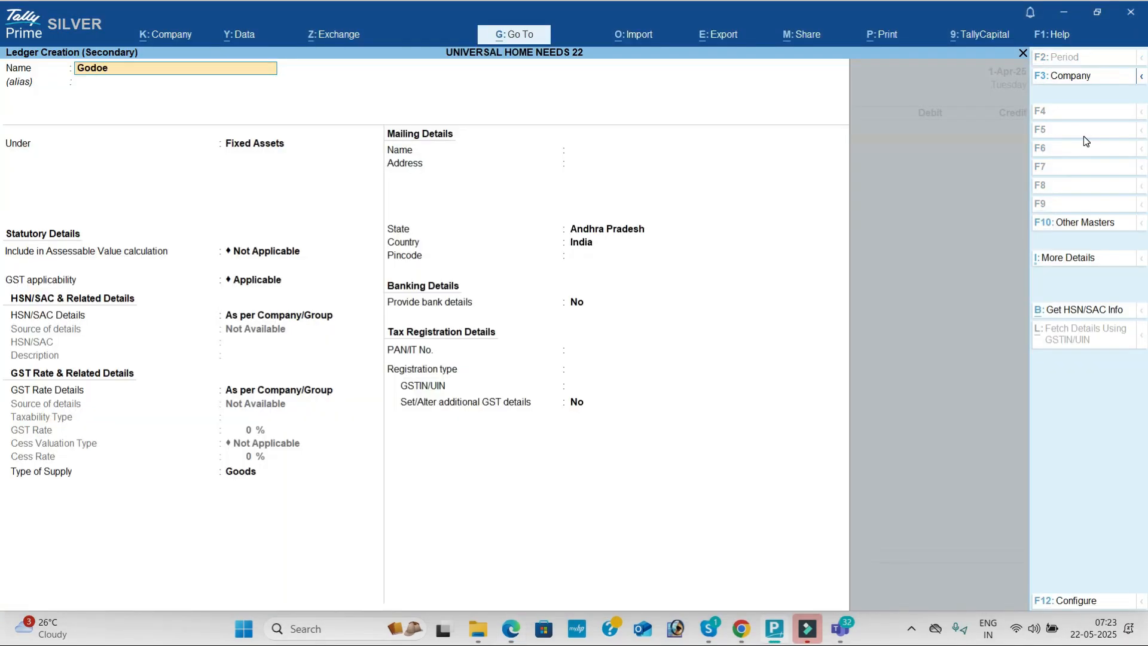
text(own Rent)
key(Return)
text(Di)
key(Down)
key(Return)
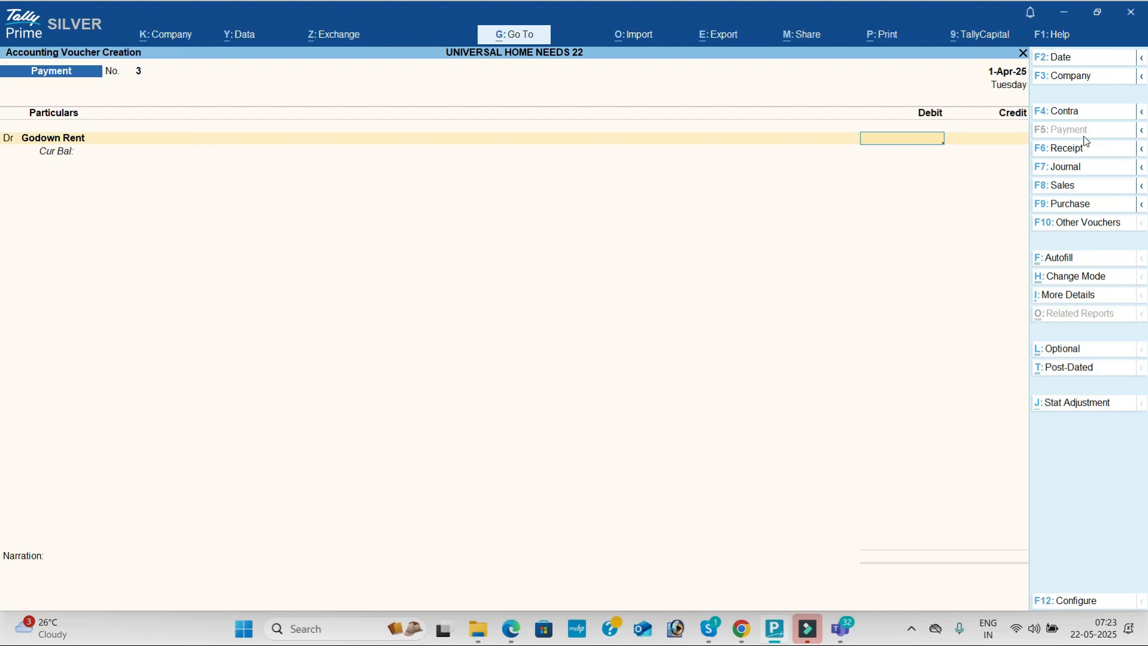
- Check the rent amount in the exercise PDF and debit Godown Rent with 1,500
key(alt+Tab)
key(alt+Tab)
text(1500)
key(Return)
key(Return)
key(Return)
- Credit Cash for the godown rent and save the payment voucher
key(Down)
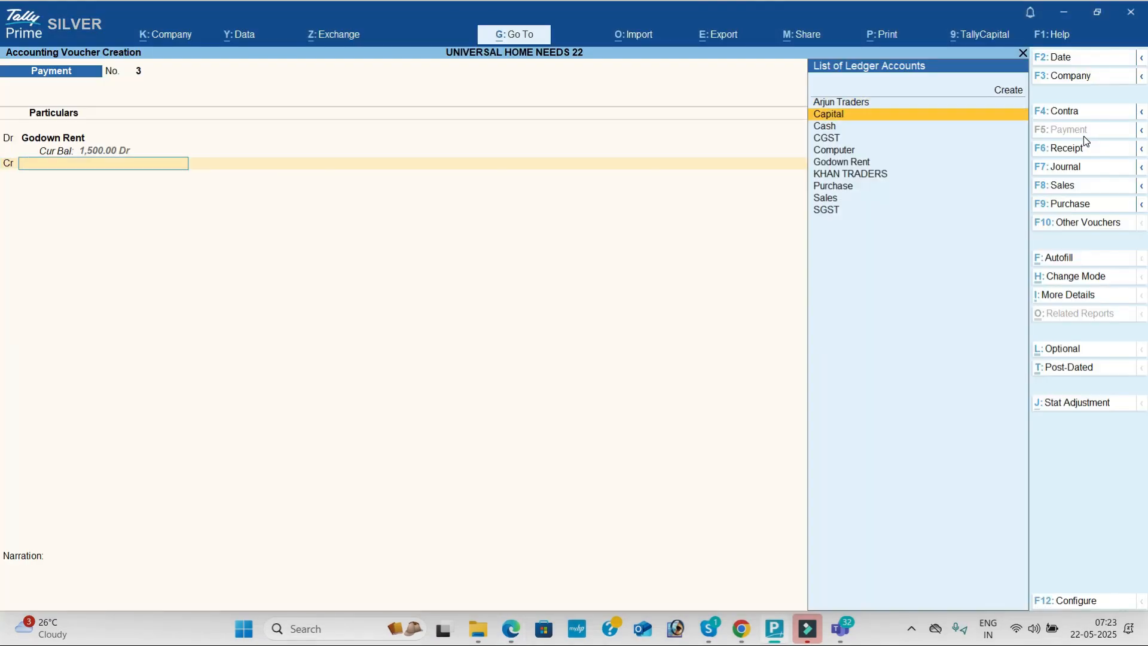
key(Down)
key(Return)
key(Return)
key(Return)
key(Return)
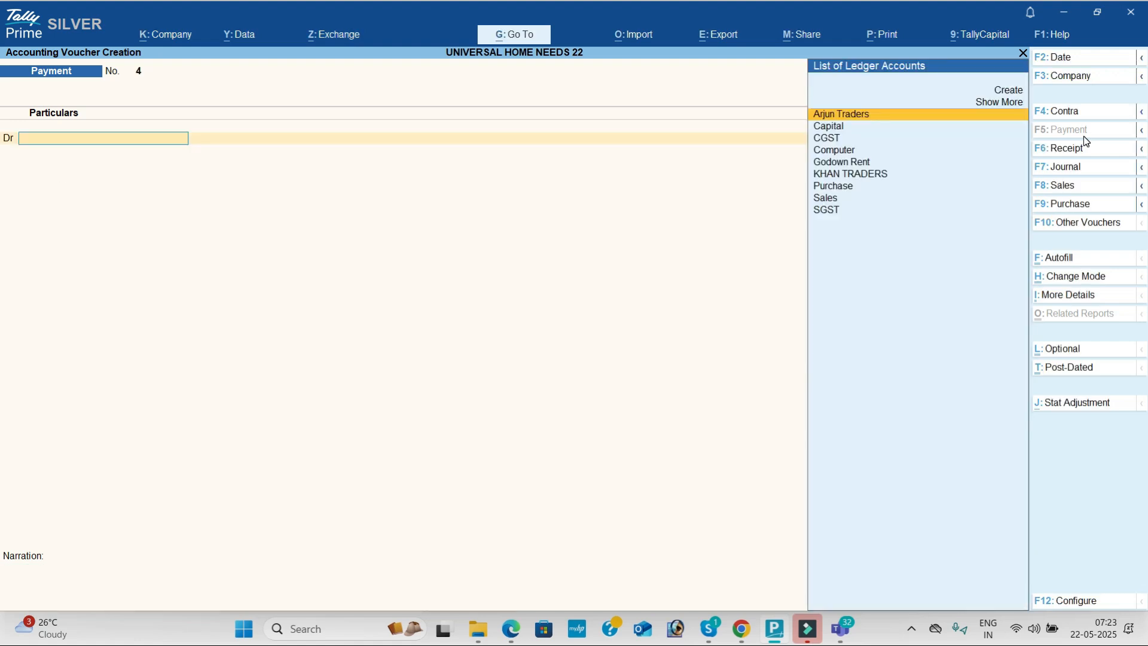
- Quit voucher creation and review the recorded vouchers in the Day Book
key(Escape)
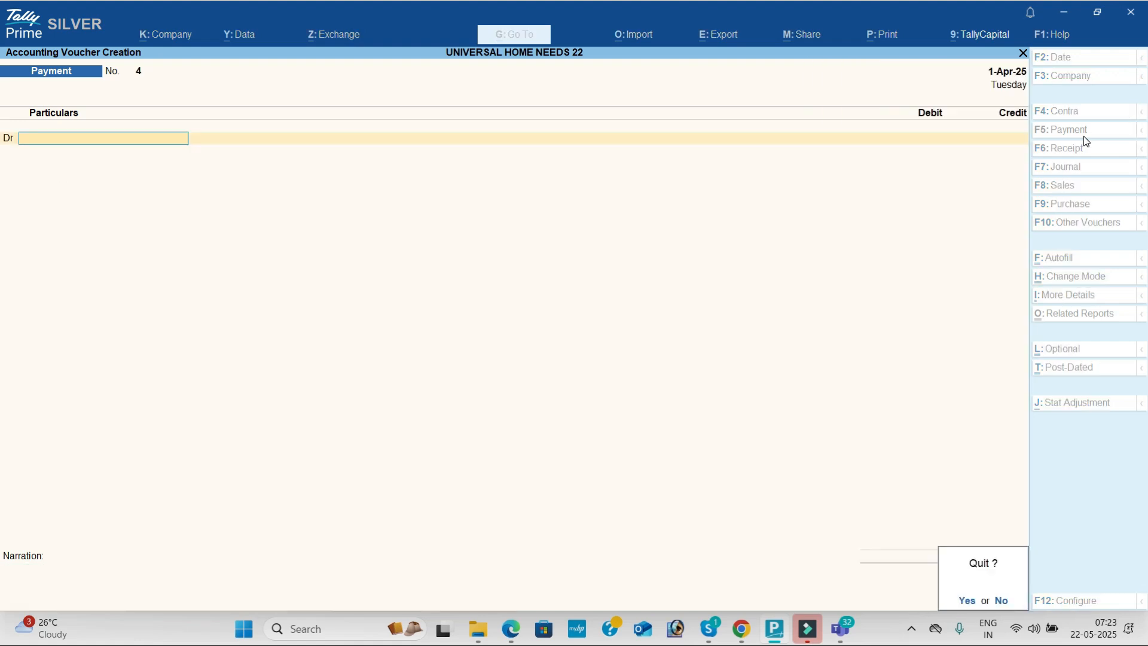
key(Escape)
key(Down)
key(Return)
key(Down)
key(Down)
key(Down)
key(Down)
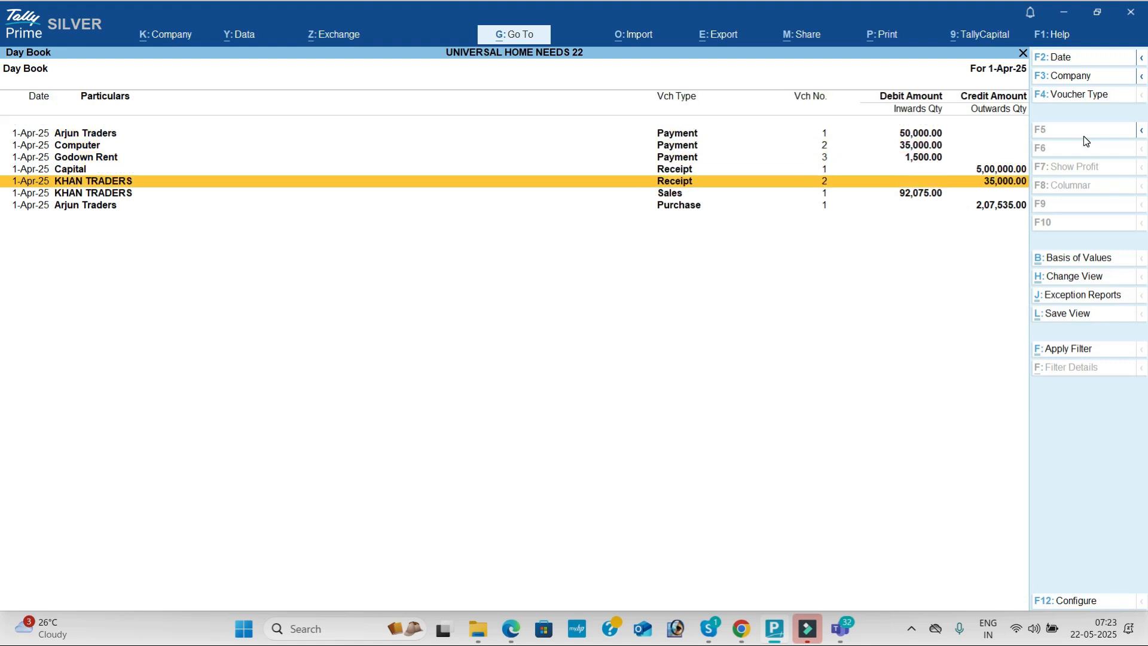
- Close the Day Book and open the Profit & Loss A/c in detailed format
key(Escape)
key(Down)
key(Down)
key(Down)
key(Down)
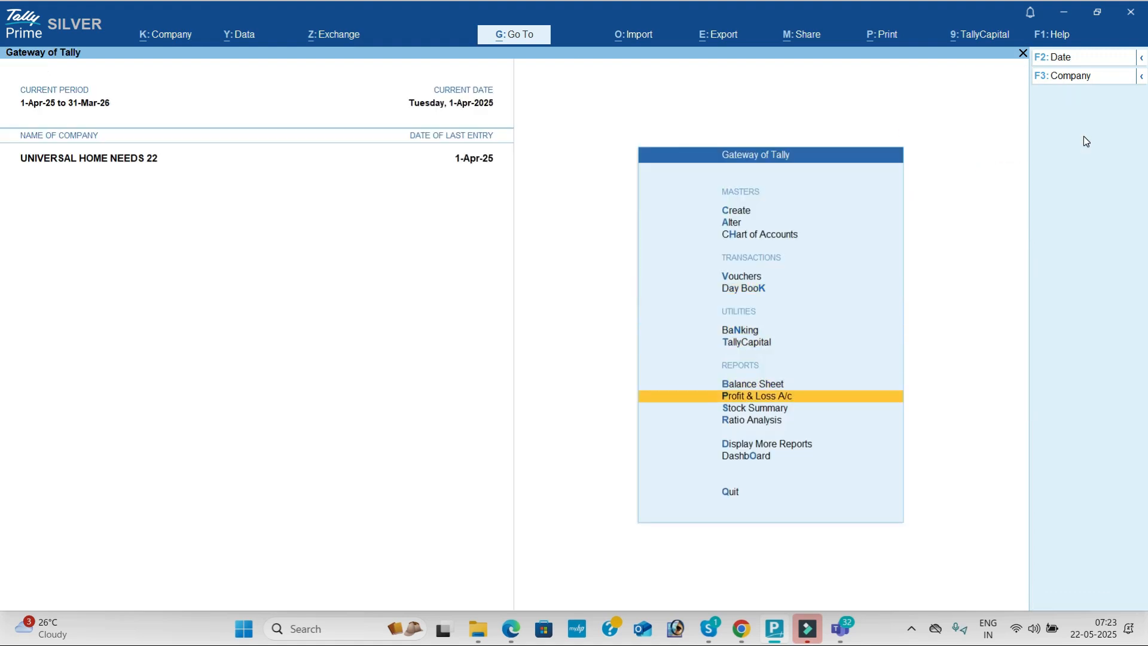
key(Return)
key(alt+F5)
- Go through the Profit & Loss A/c to the Nett Profit line and compare it with the exercise PDF's answer
key(Down)
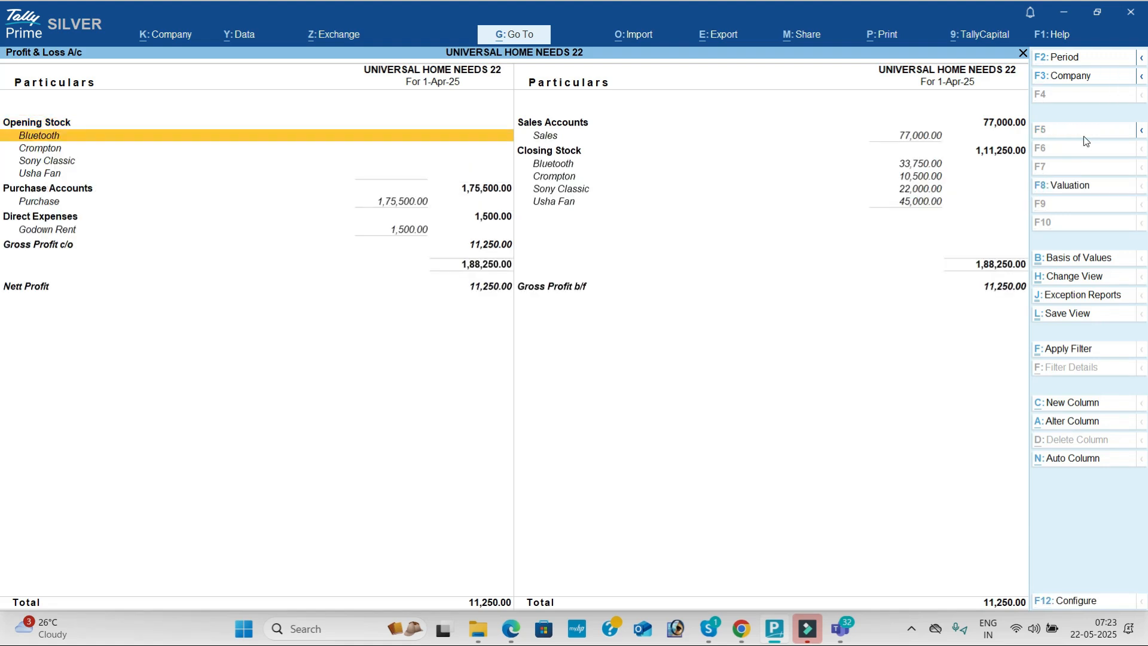
key(Down)
key(Down)
key(Down)
key(Down)
key(Down)
key(Down)
key(Down)
key(Down)
key(Down)
key(alt+Tab)
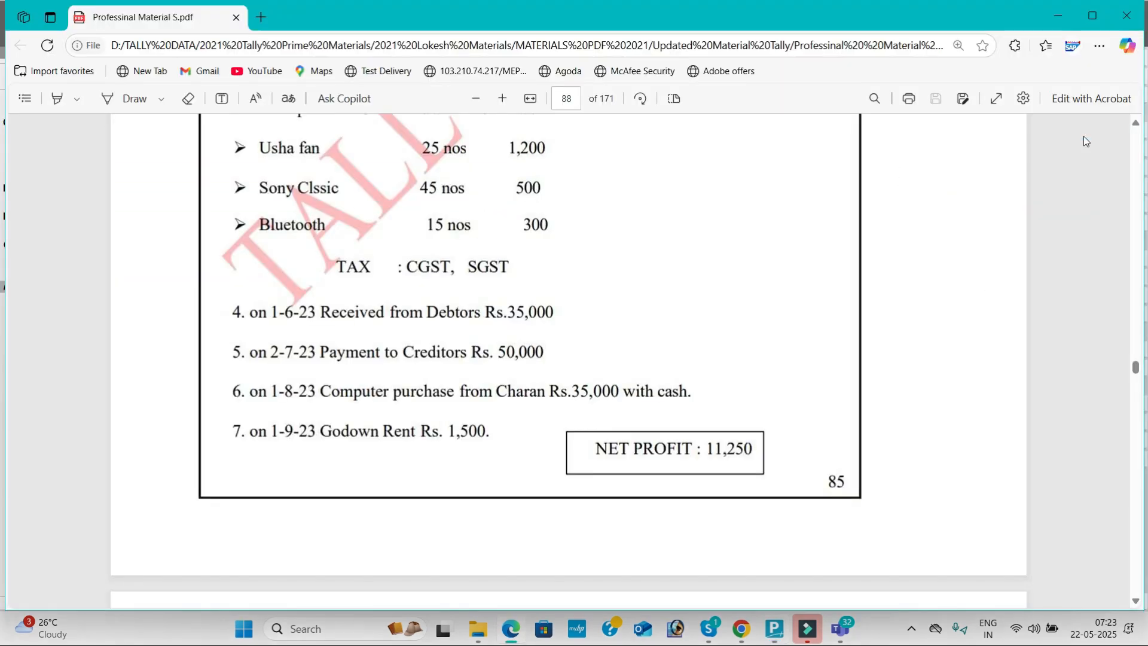
key(alt+Tab)
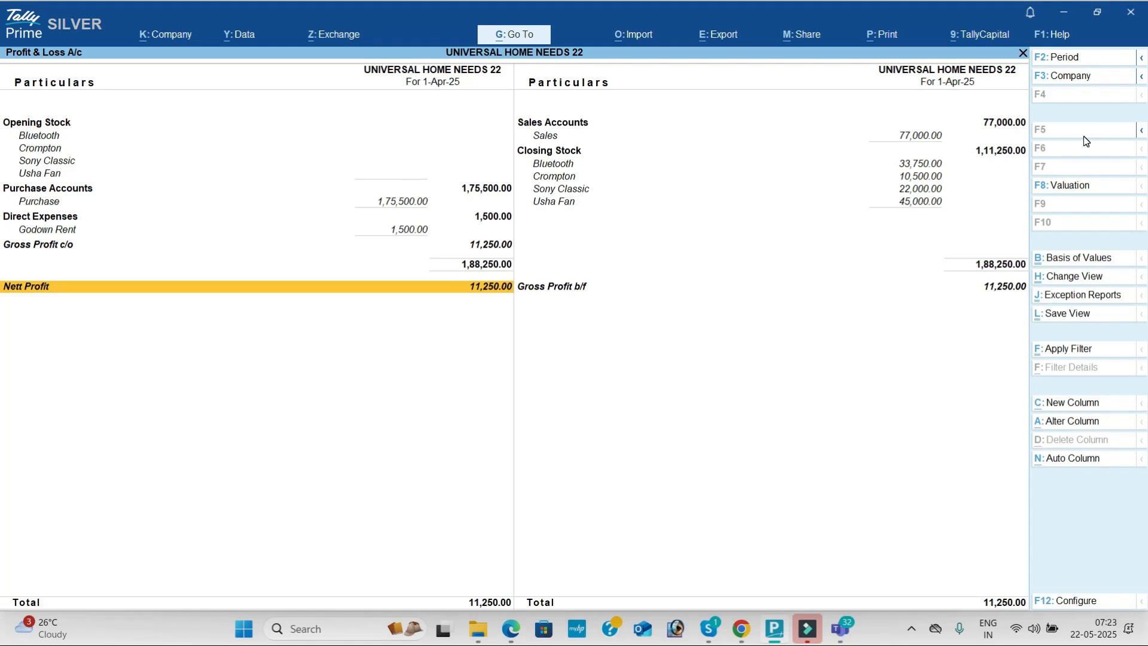
- Open the Stock Summary and configure it to show goods inwards and goods outwards
key(Escape)
key(Down)
key(Return)
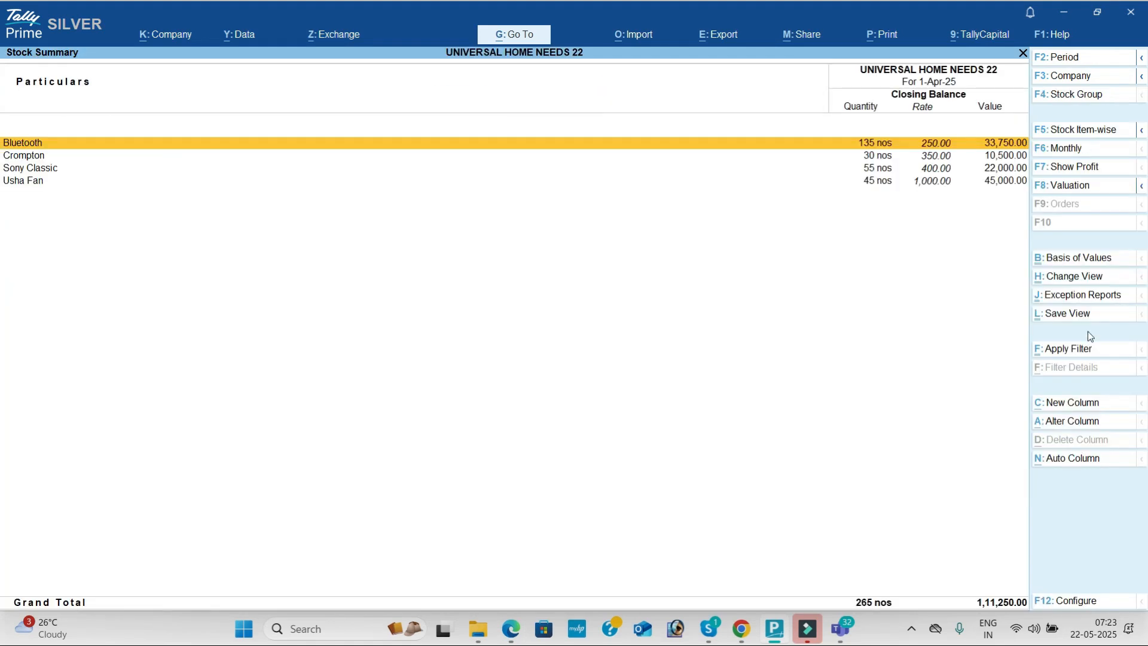
click(1076, 600)
key(Down)
key(Down)
key(Down)
key(Down)
key(Down)
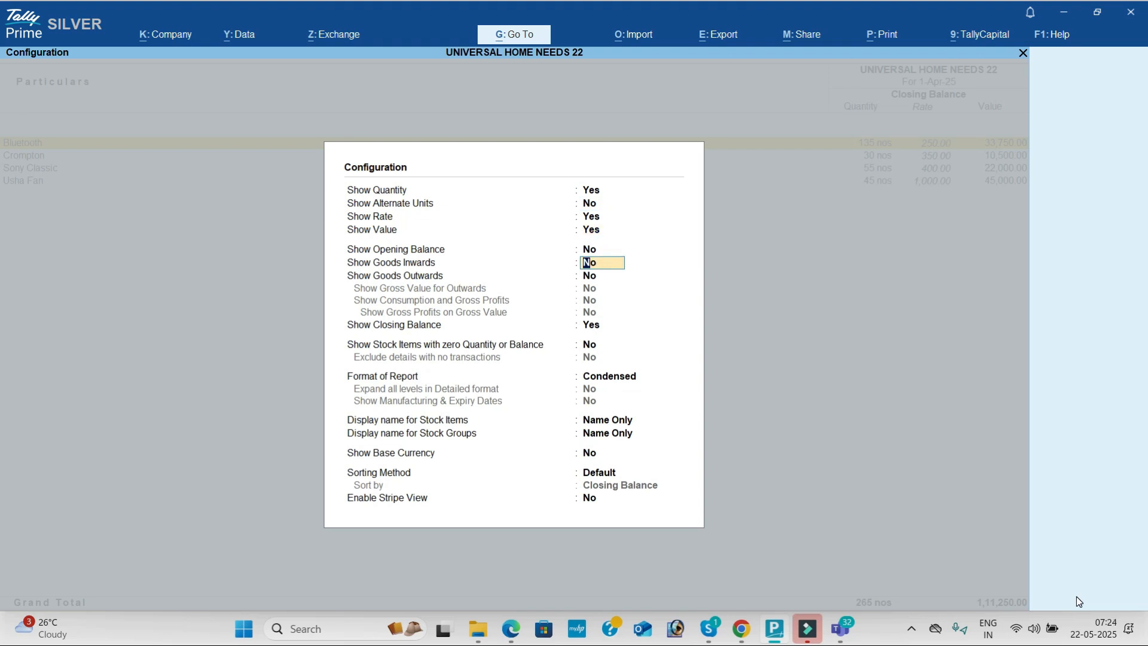
key(y)
key(Return)
key(y)
key(Return)
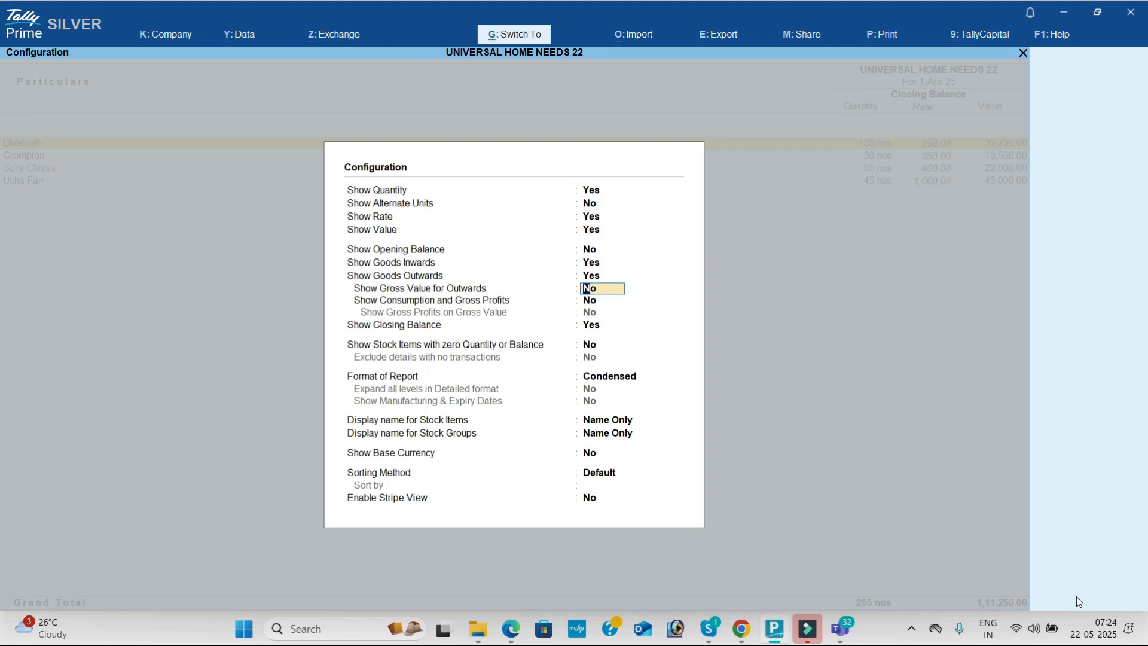
key(ctrl+a)
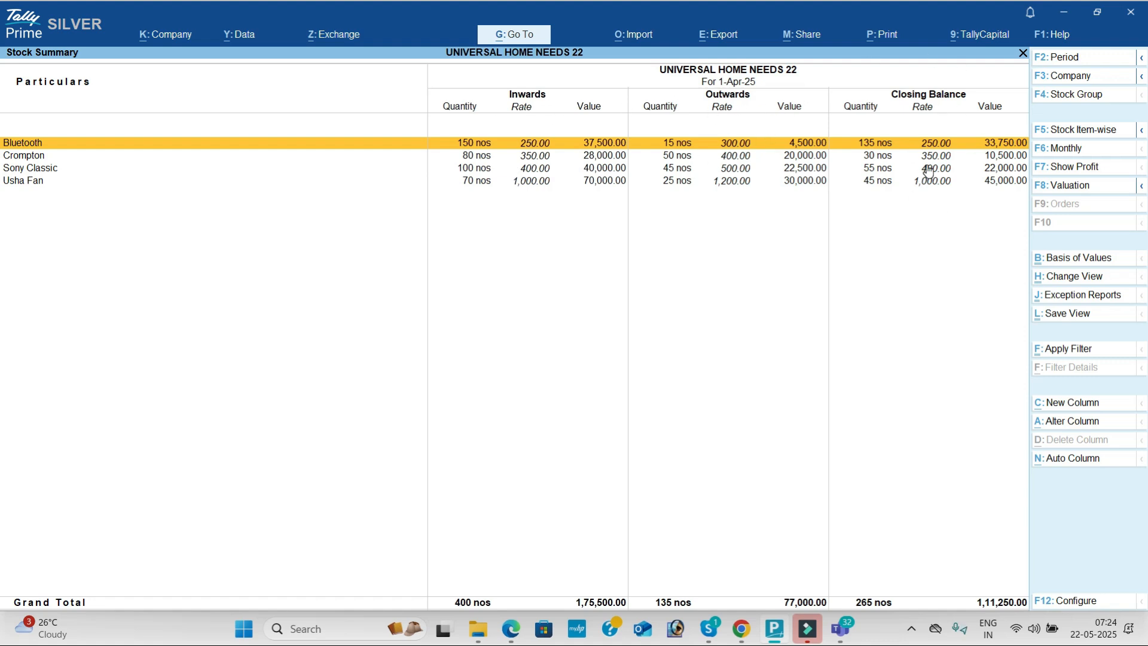
- Close the Stock Summary, review the company's figures on the Dashboard, and return to the Gateway of Tally
key(Escape)
key(Down)
key(Down)
key(Down)
key(Return)
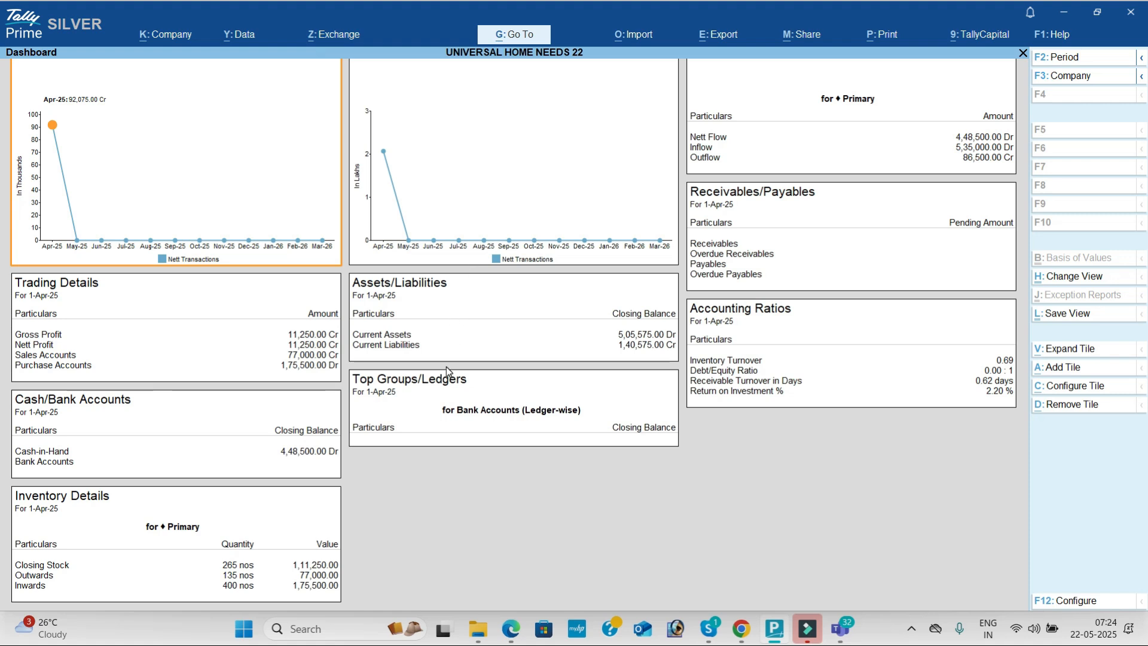
key(Escape)
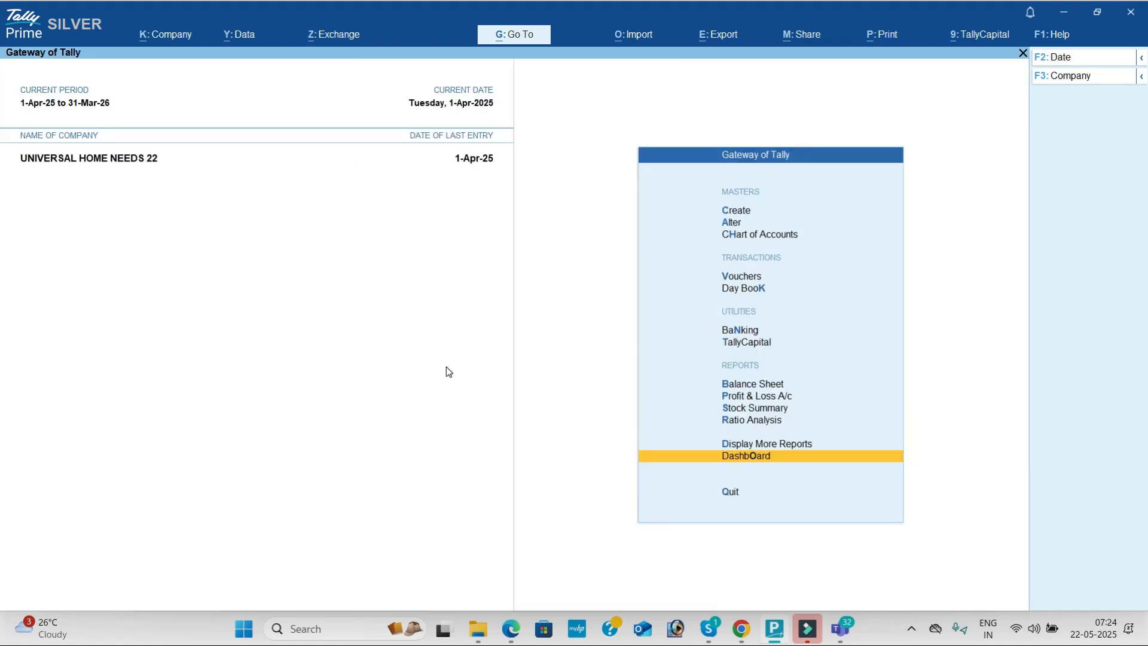
- Review the Trial Balance in detailed format and close it
key(Up)
key(Return)
key(Return)
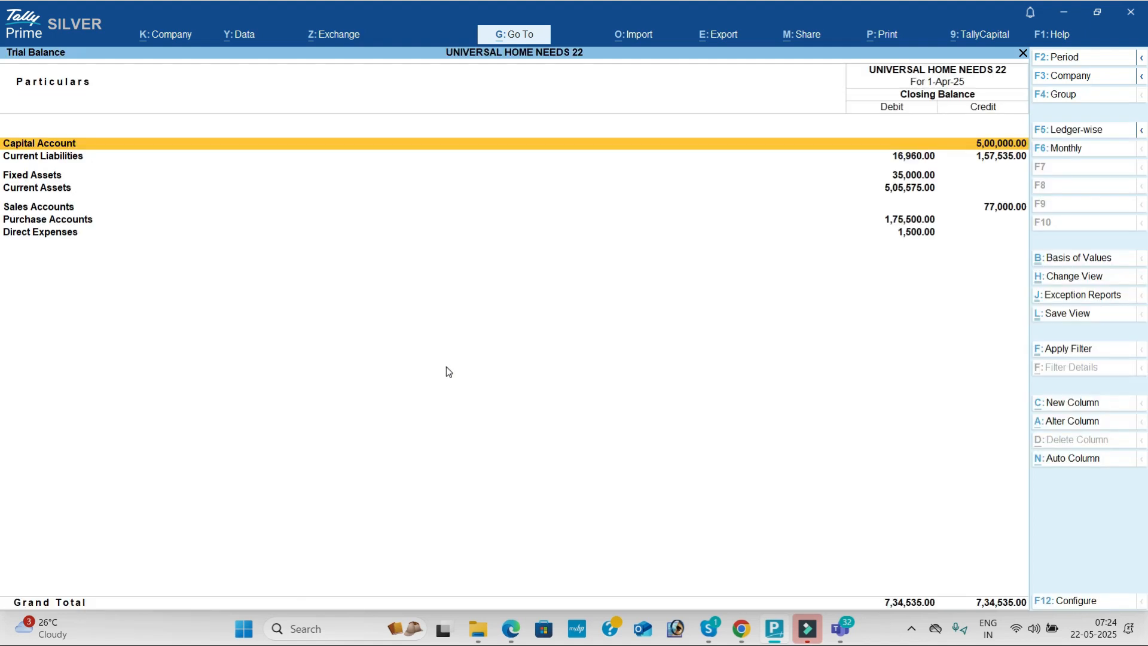
key(alt+F5)
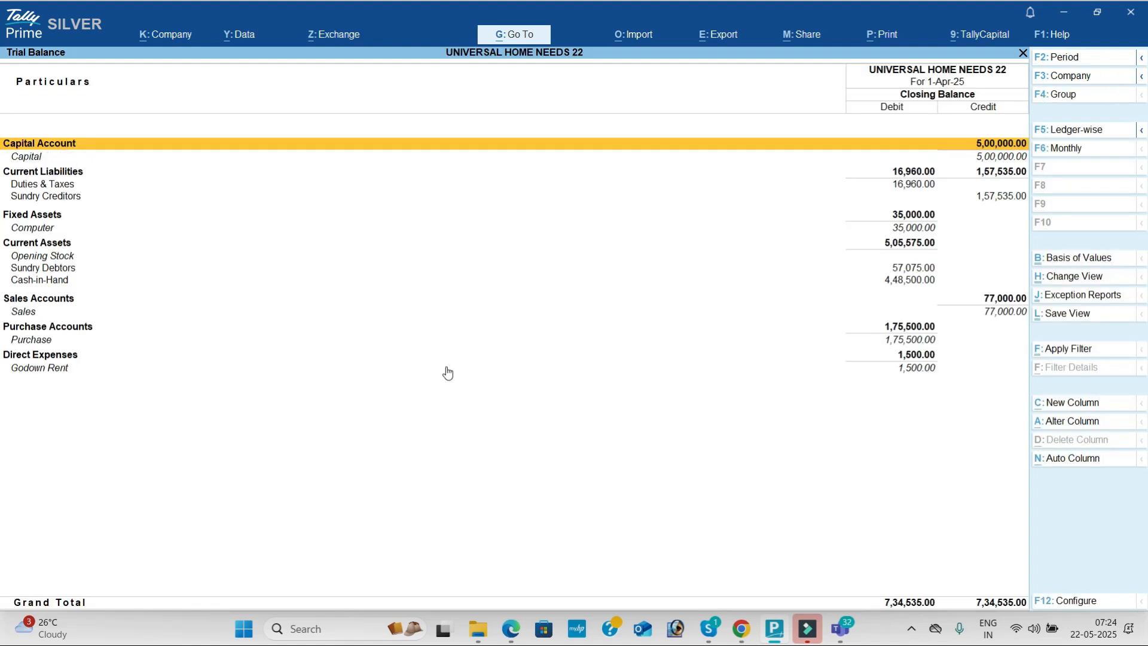
key(Escape)
- Open the Account Books and view the Cash/Bank Book(s) summary
key(Down)
key(Down)
key(Down)
key(Down)
key(Return)
key(Return)
key(Escape)
- Review the Purchase Register and the Sales Register in the Account Books
key(Down)
key(Down)
key(Down)
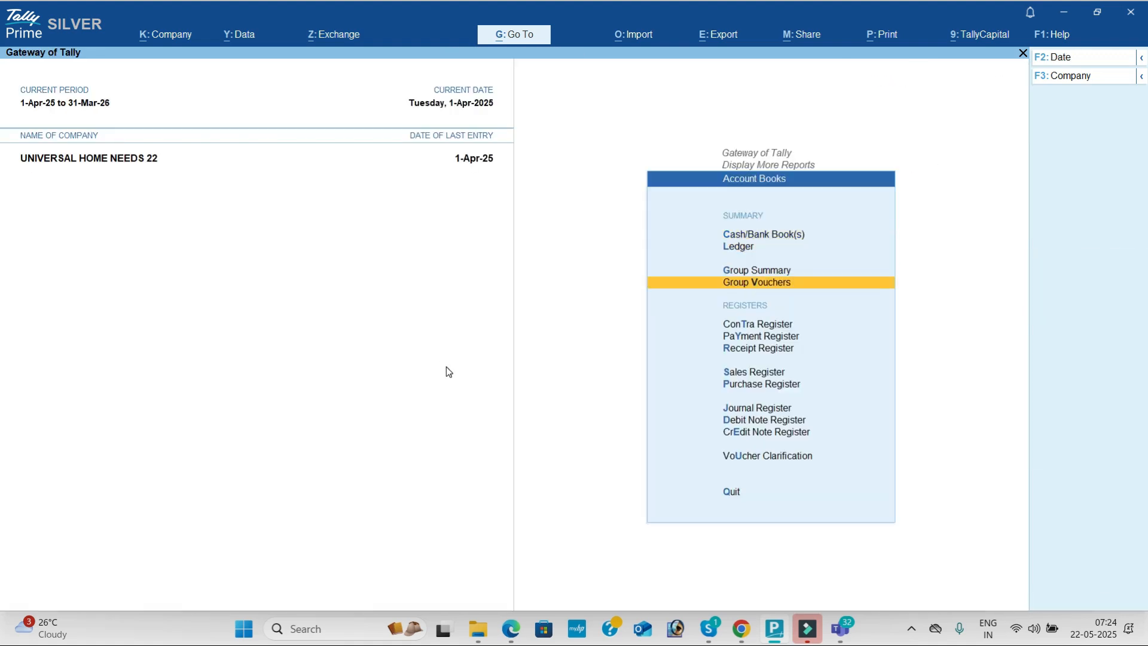
key(Down)
key(Down)
key(Down)
key(Down)
key(Down)
key(Return)
key(Escape)
key(Up)
key(Return)
key(Escape)
- Review the Receipt Register, and open the April vouchers in the Payment Register
key(Up)
key(Return)
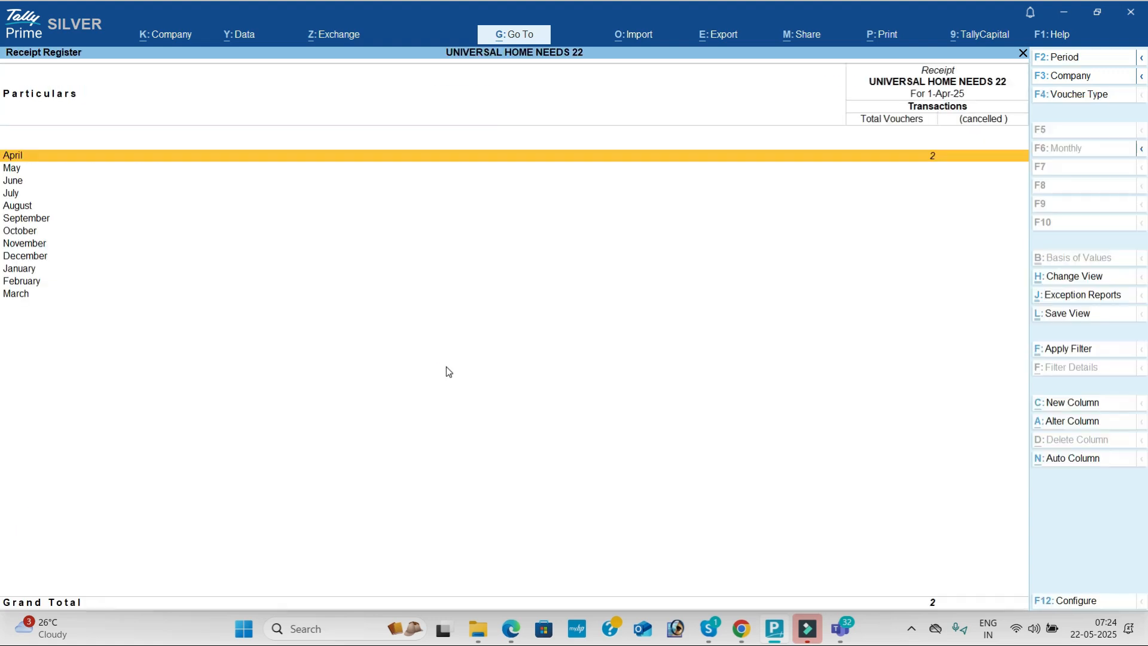
key(Escape)
key(Up)
key(Return)
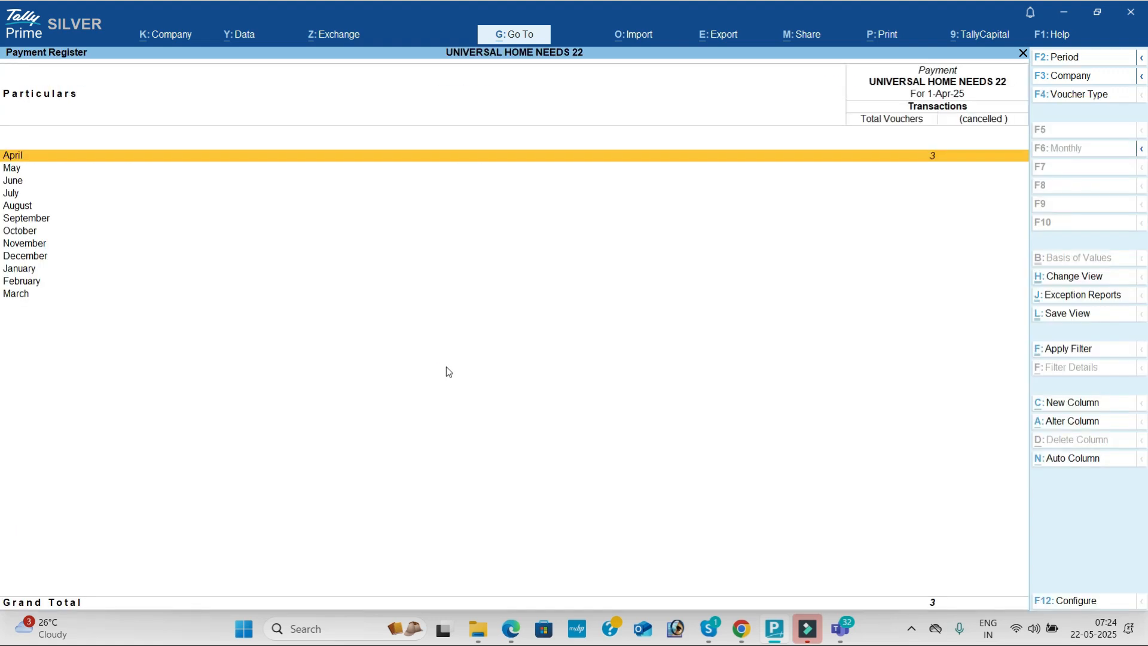
key(Return)
key(Escape)
key(Escape)
- View the Contra Register and return to Display More Reports
key(Up)
key(Return)
key(Escape)
key(Escape)
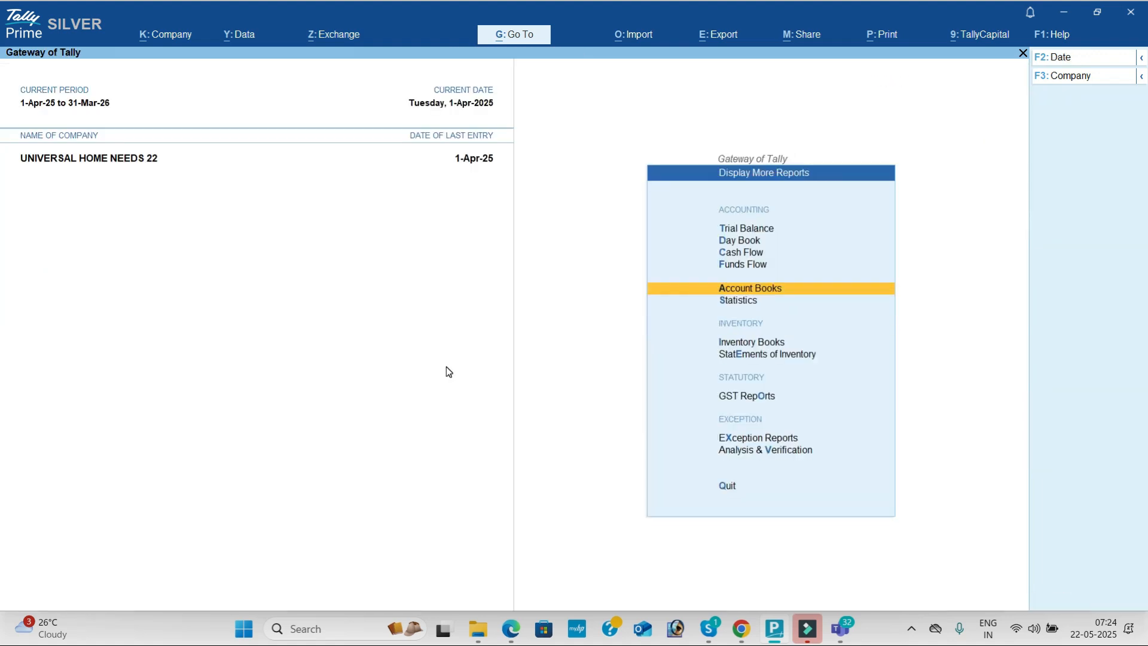
- Open Statistics and go through the types of vouchers down to Sales, including Purchase and Receipt
key(Down)
key(Return)
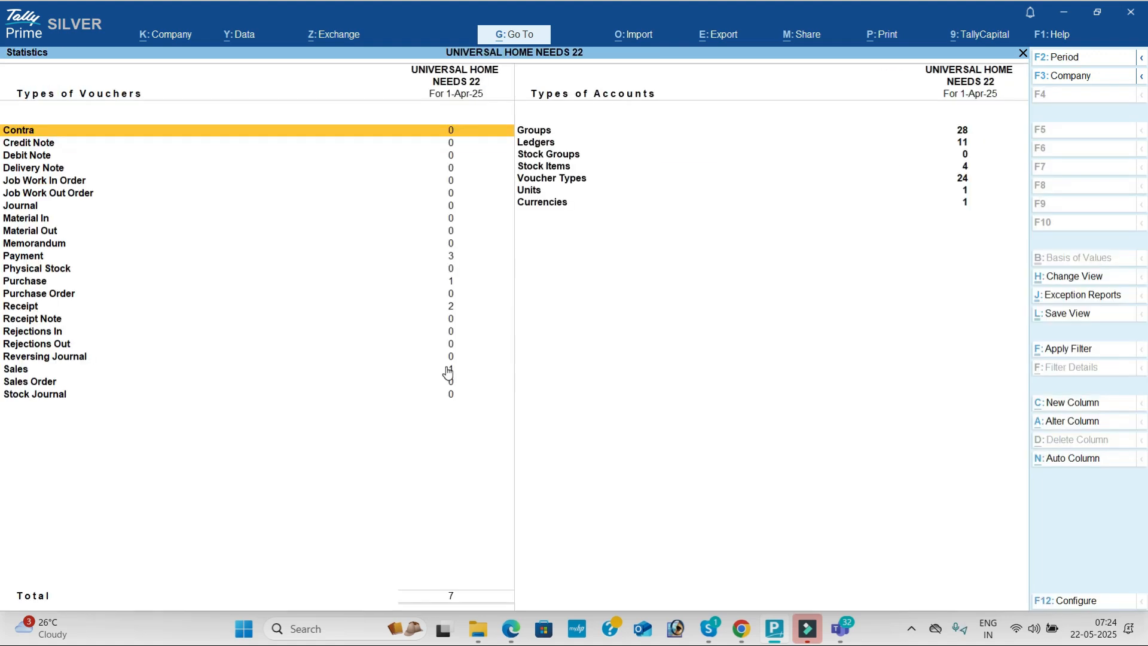
key(Down)
key(Down)
key(Down)
key(Down)
key(Down)
key(Down)
key(Down)
key(Down)
key(Down)
key(Down)
key(Down)
key(Down)
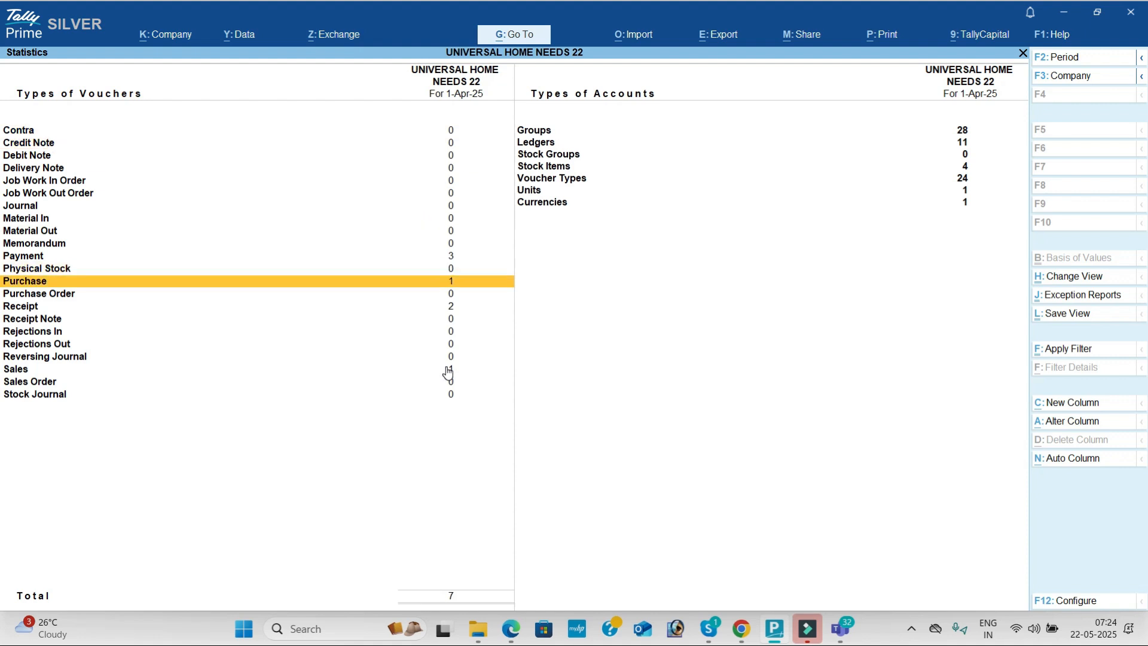
key(Down)
key(Down)
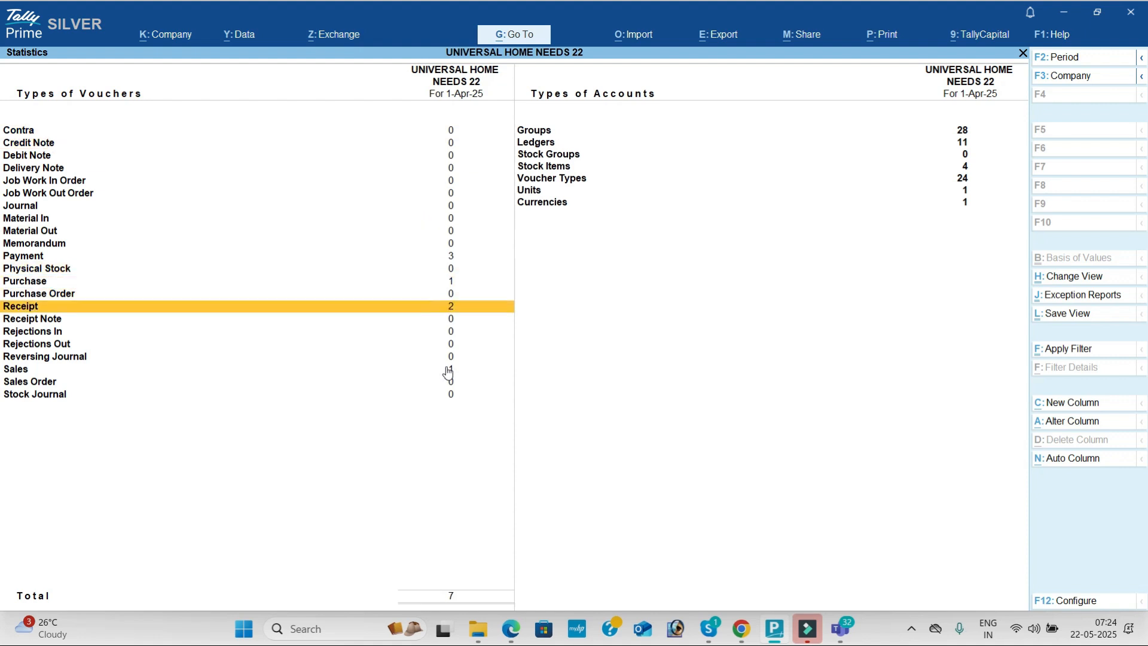
key(Down)
key(Down)
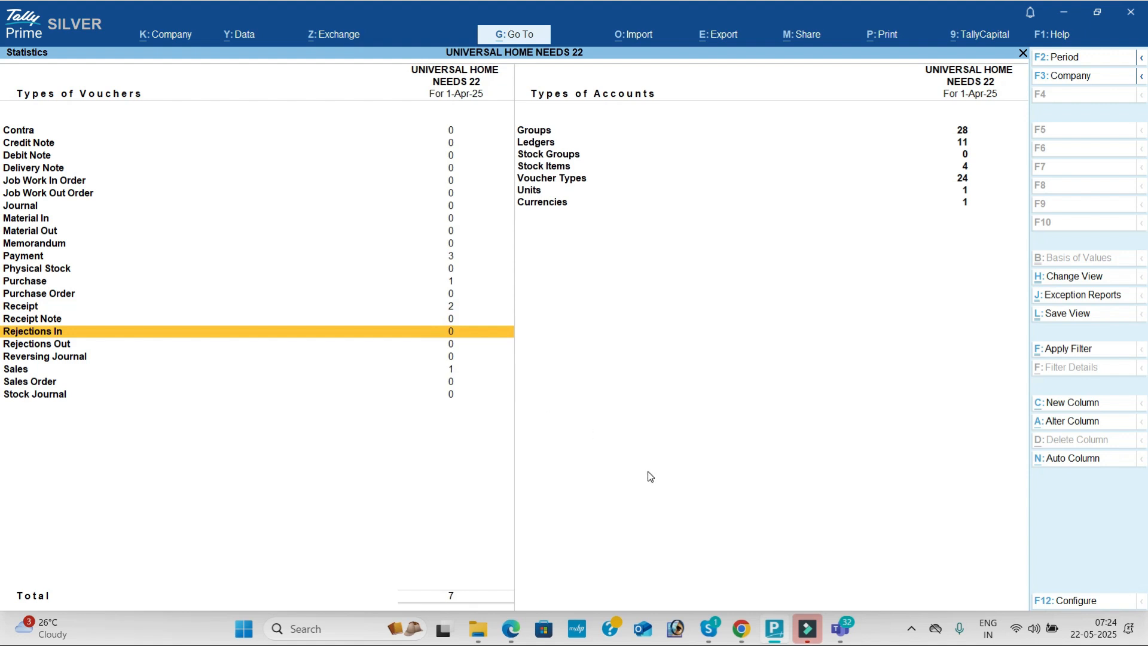
key(Down)
key(Down)
key(Down)
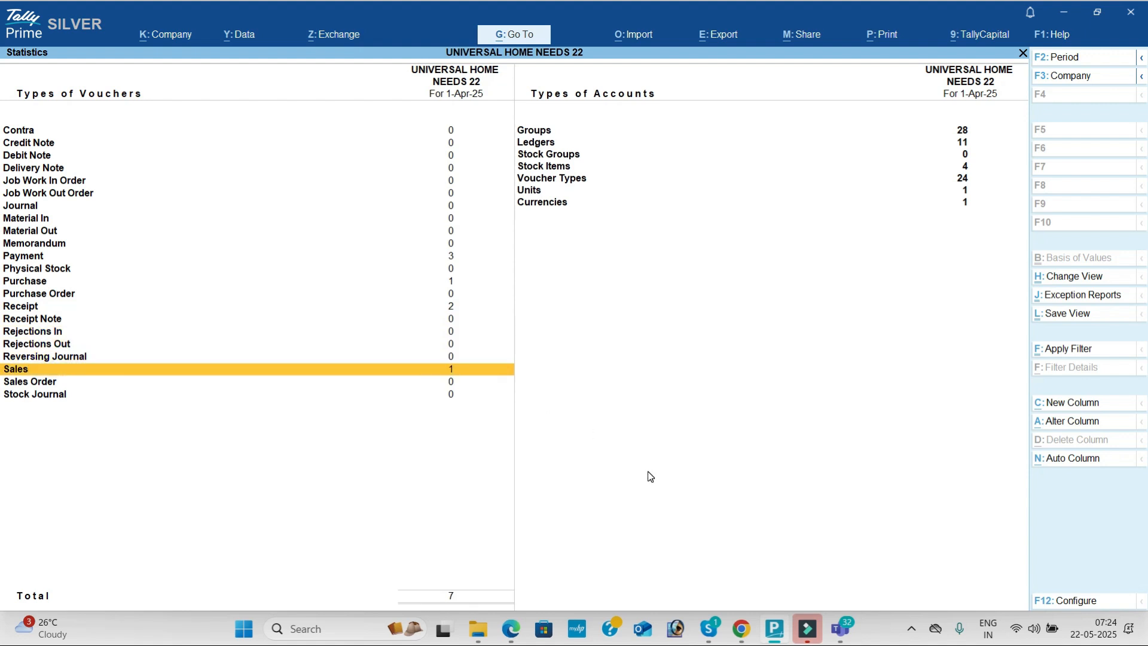
- Examine the types of accounts in Statistics from Ledgers through Stock Items and Voucher Types to Units, and close the report
key(Right)
key(Up)
key(Up)
key(Up)
key(Up)
key(Up)
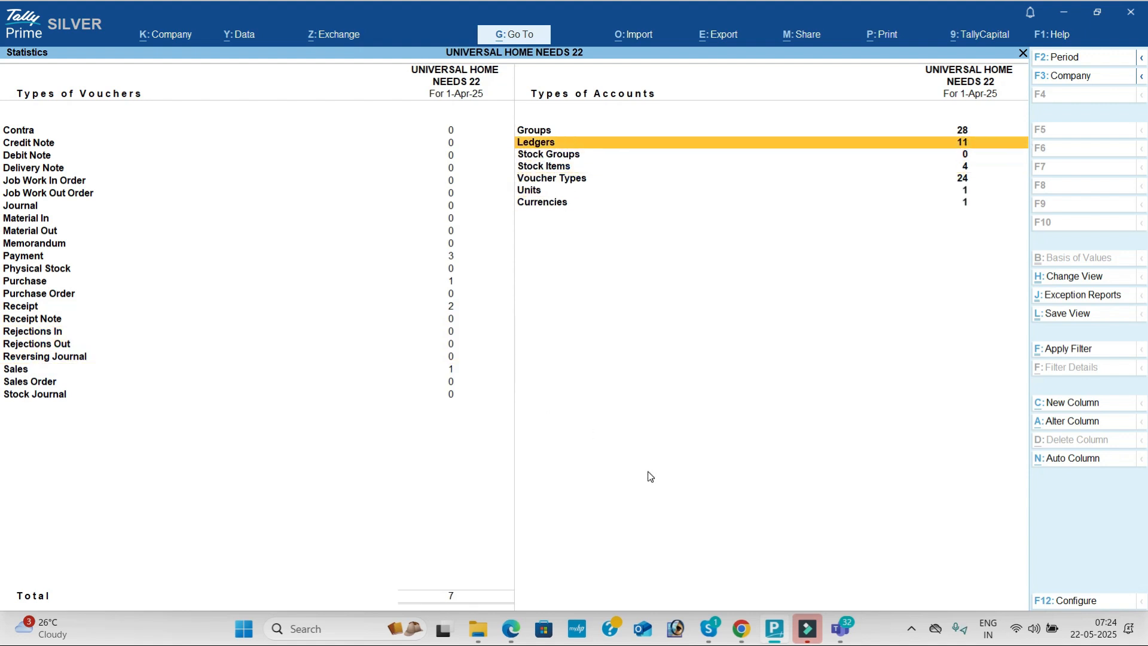
key(Down)
key(Down)
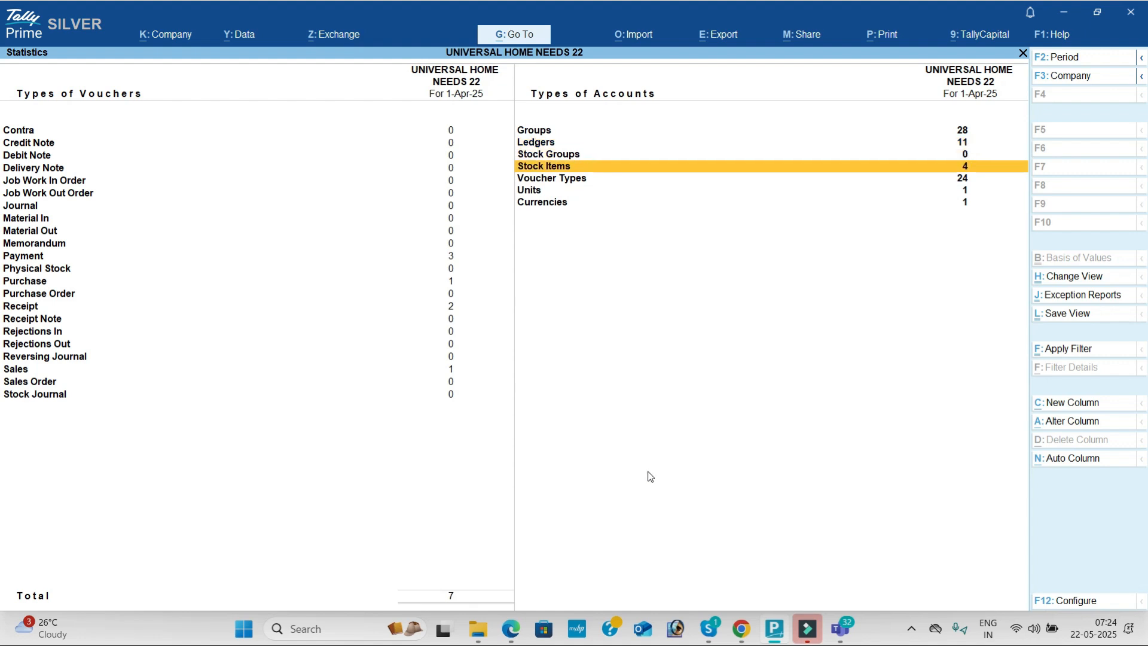
key(Down)
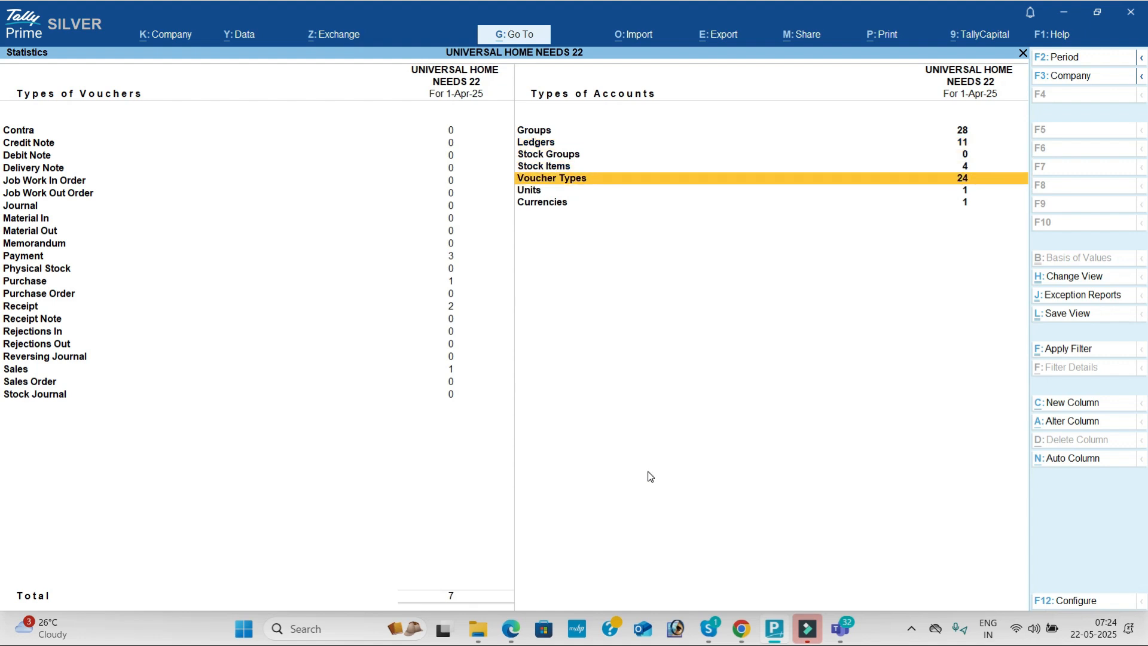
key(Down)
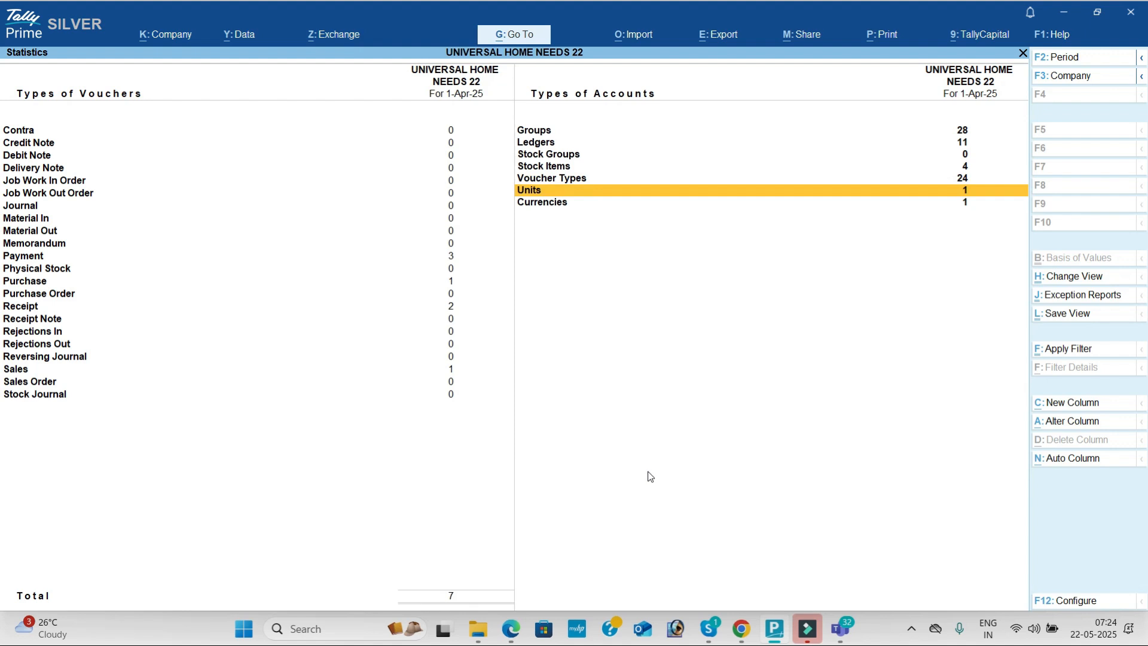
key(Escape)
- Open the Stock Query for Bluetooth from the Statements of Inventory
key(Down)
key(Down)
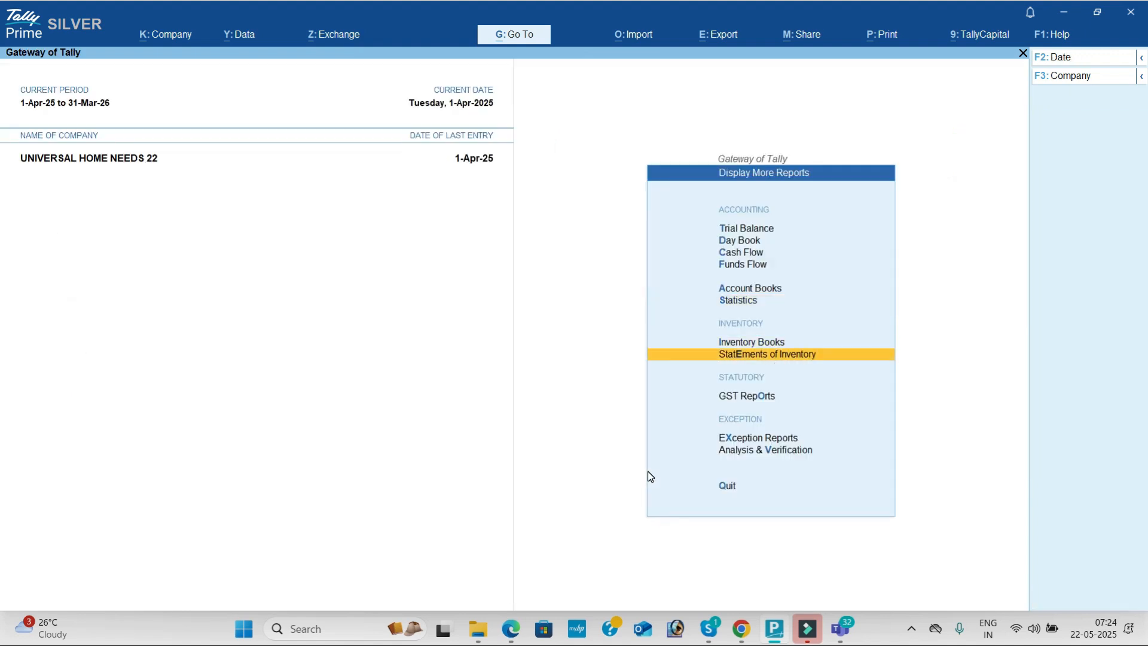
key(Return)
key(Return)
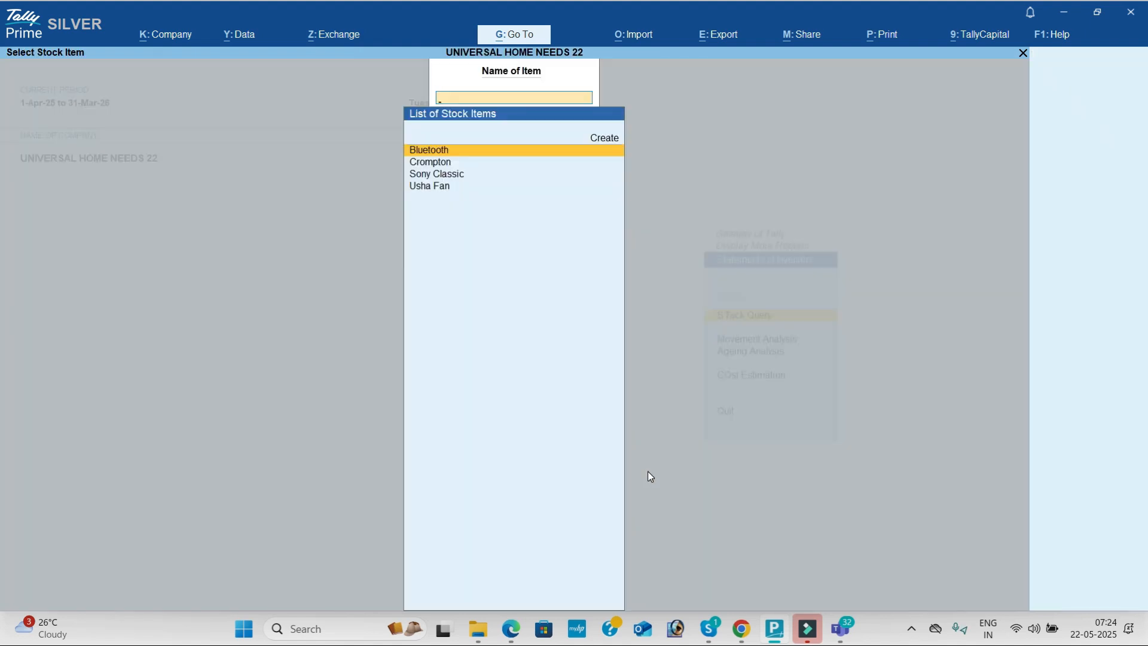
key(Return)
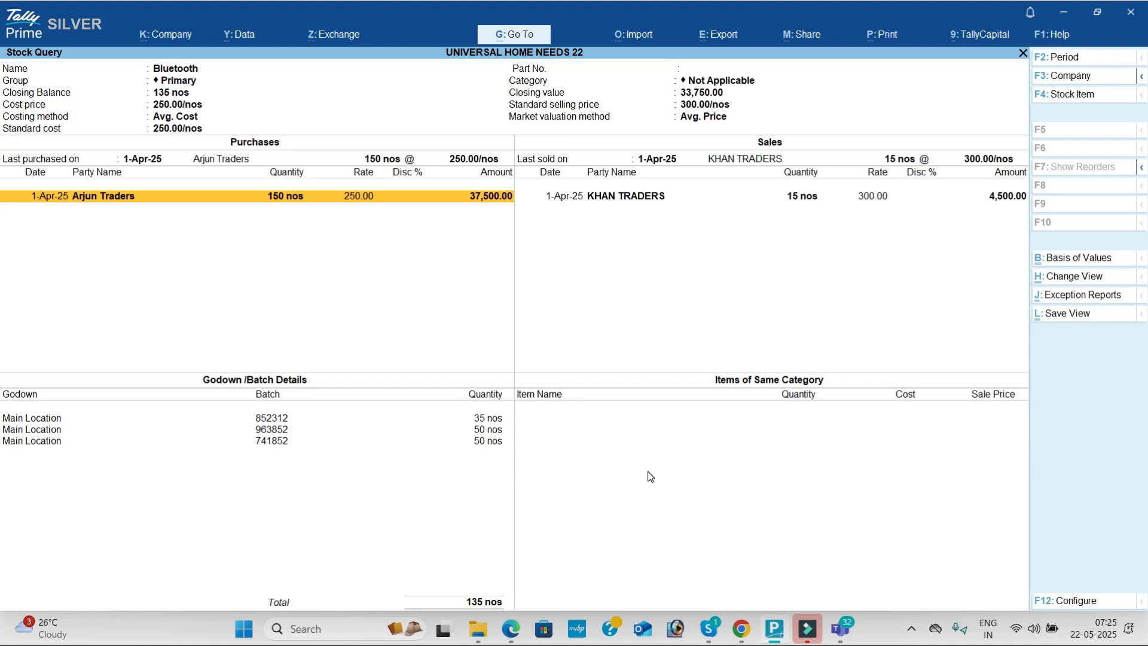
- Check the Stock Query of further stock items and return to Display More Reports
key(Escape)
key(Down)
key(Return)
key(Escape)
key(Down)
key(Return)
key(Escape)
key(Escape)
key(Escape)
key(Escape)
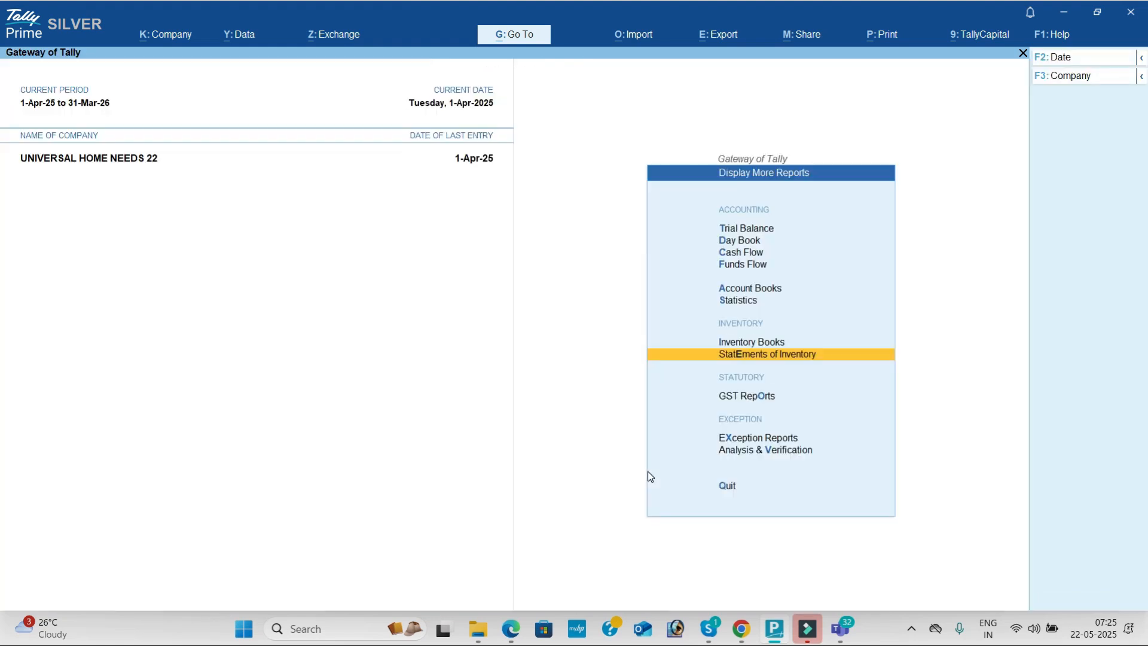
- View the batch vouchers of Bluetooth in the Inventory Books, first for batch 852312 and then for batch 741852
key(Up)
key(Return)
key(Down)
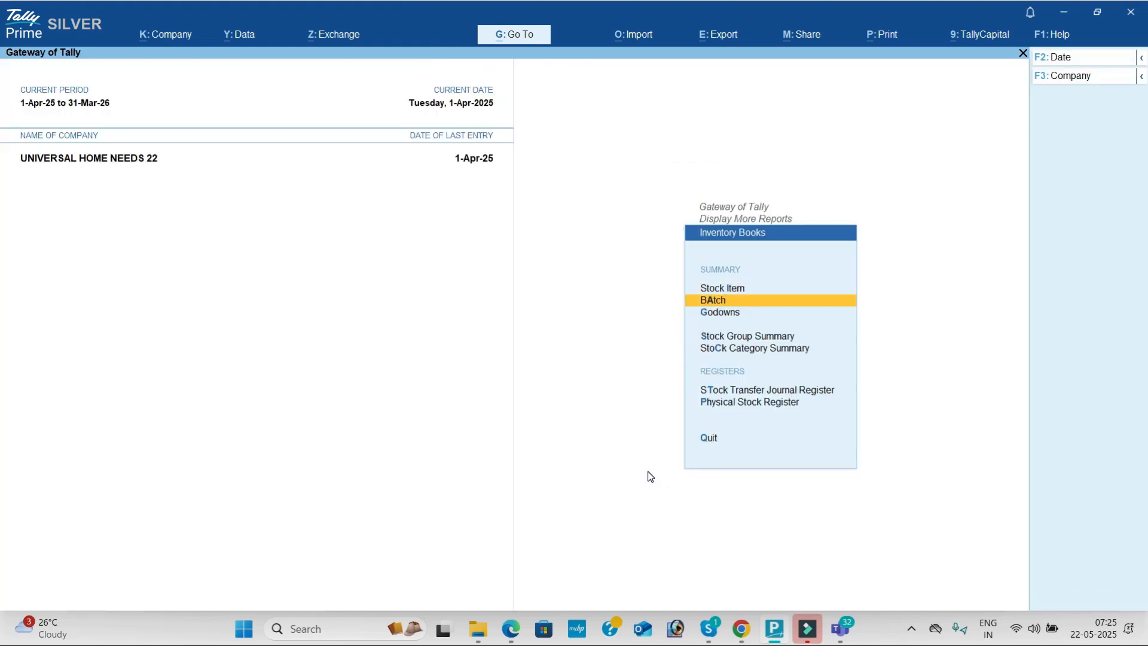
key(Return)
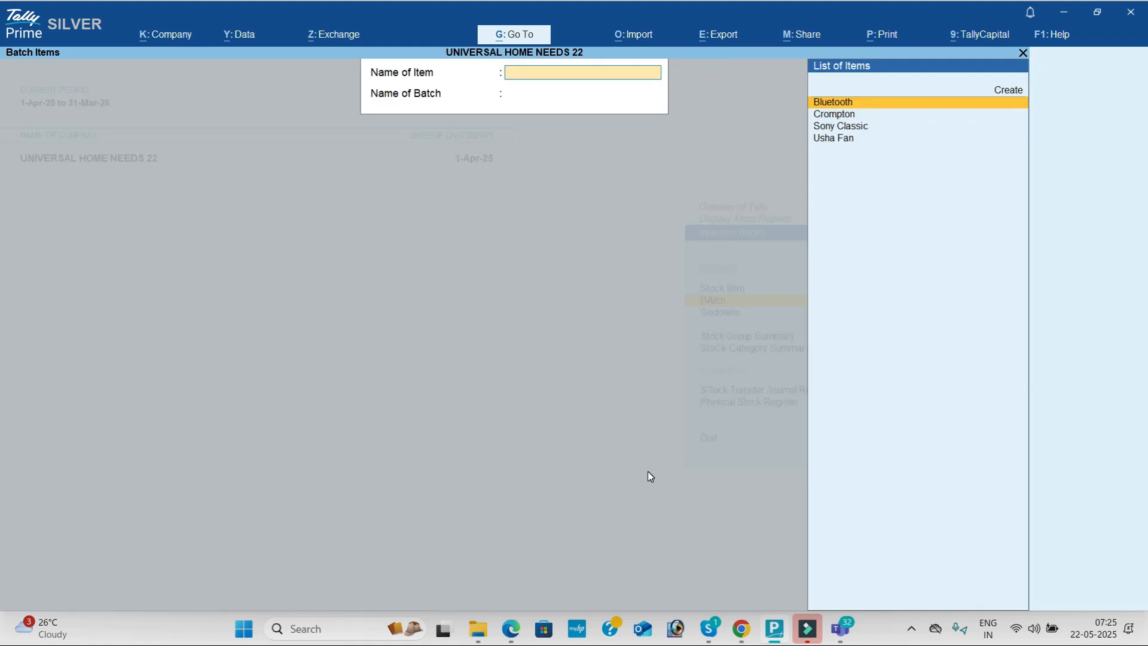
key(Return)
key(Down)
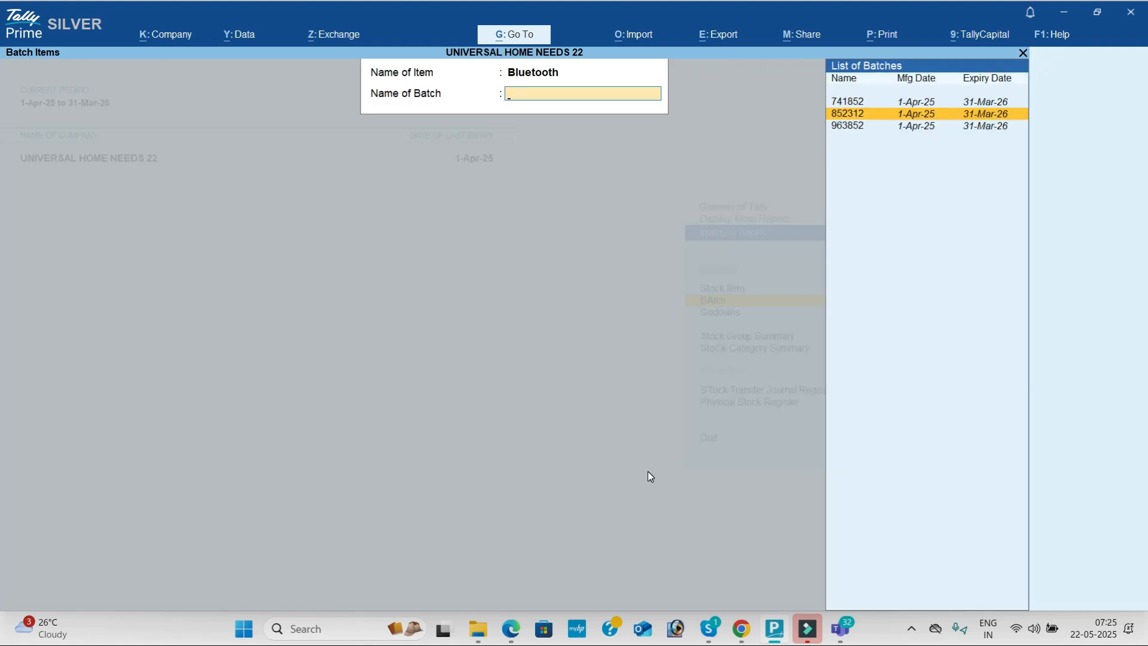
key(Return)
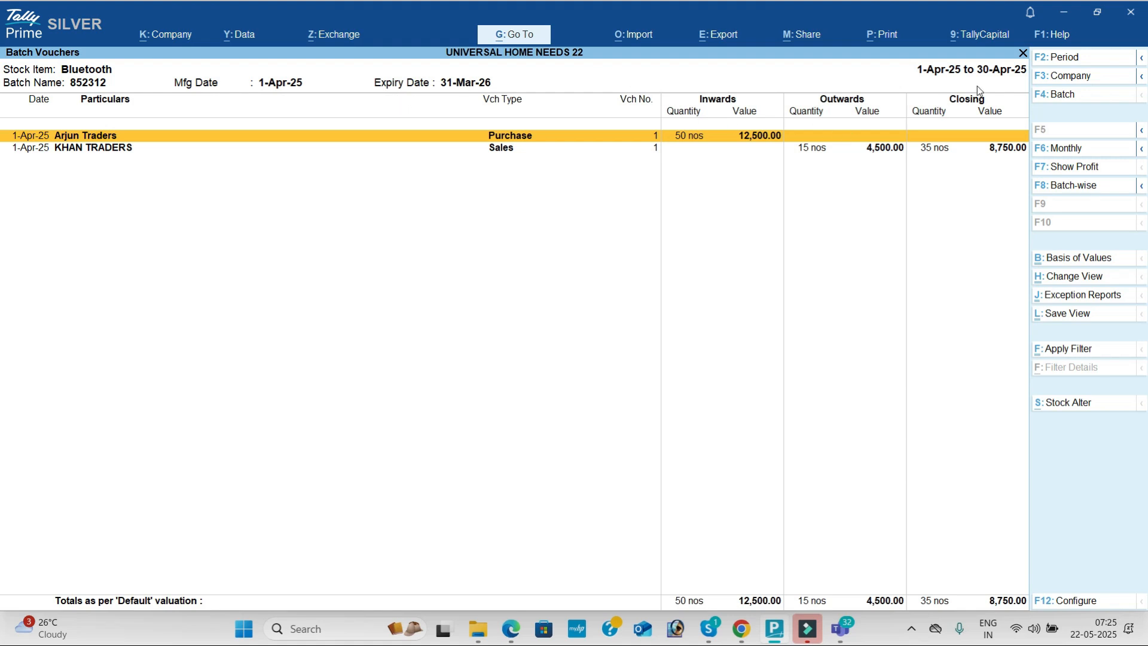
click(1074, 99)
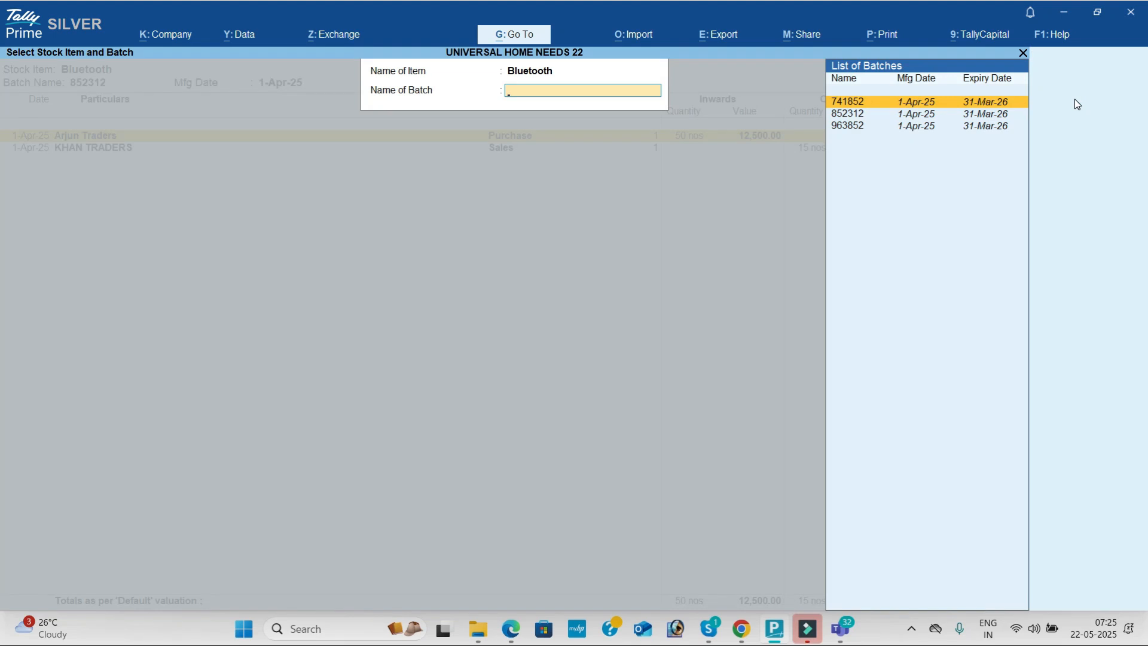
key(Return)
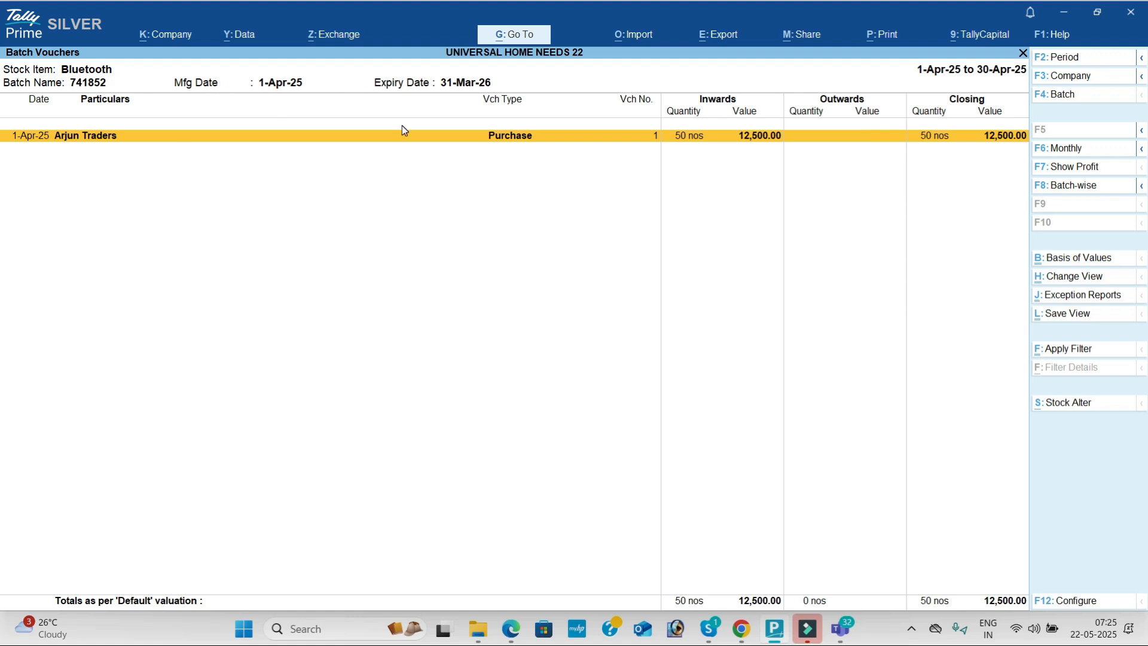
- Change the batch report to Crompton batch 985445, review it, and close the Inventory Books
click(1082, 93)
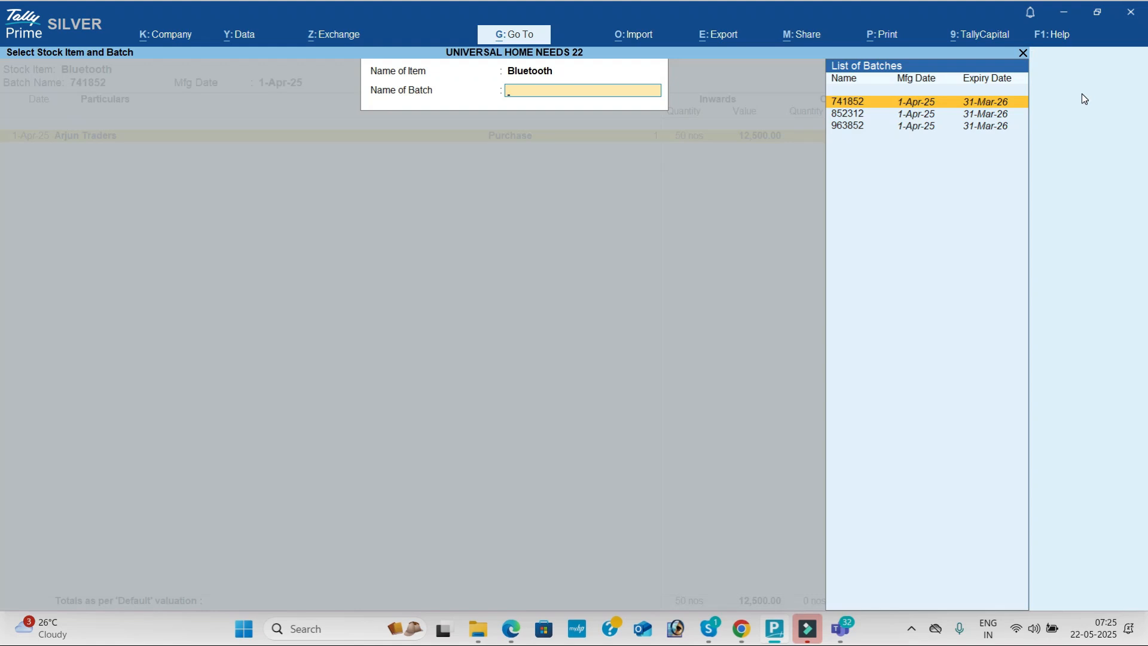
key(BackSpace)
key(Up)
key(Down)
key(Down)
key(Return)
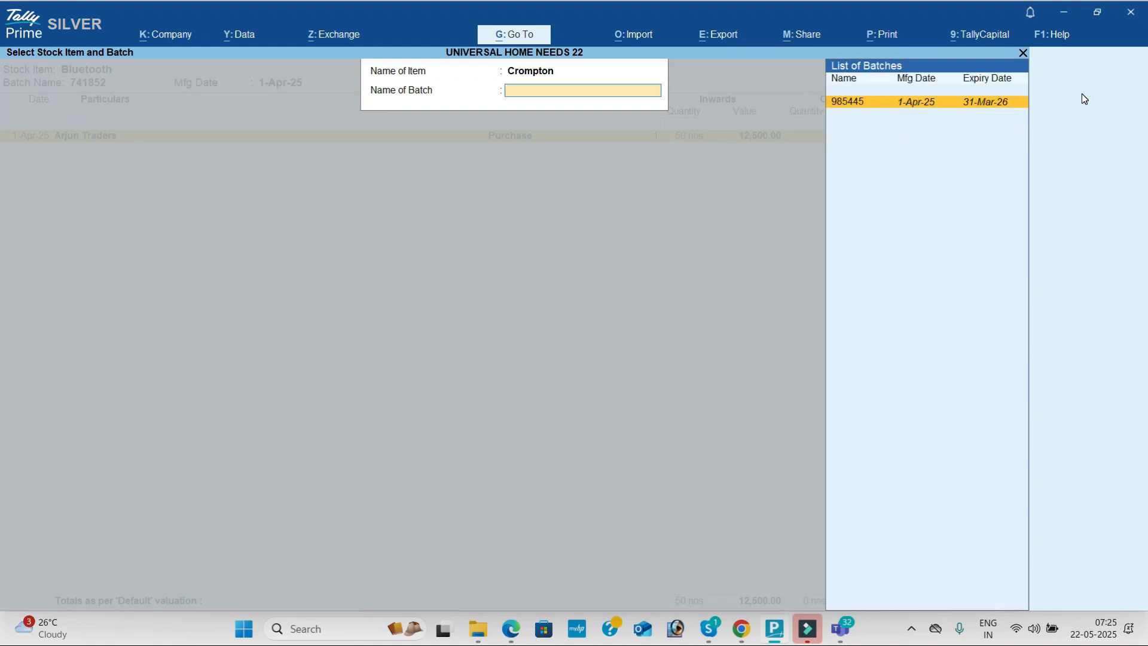
key(Return)
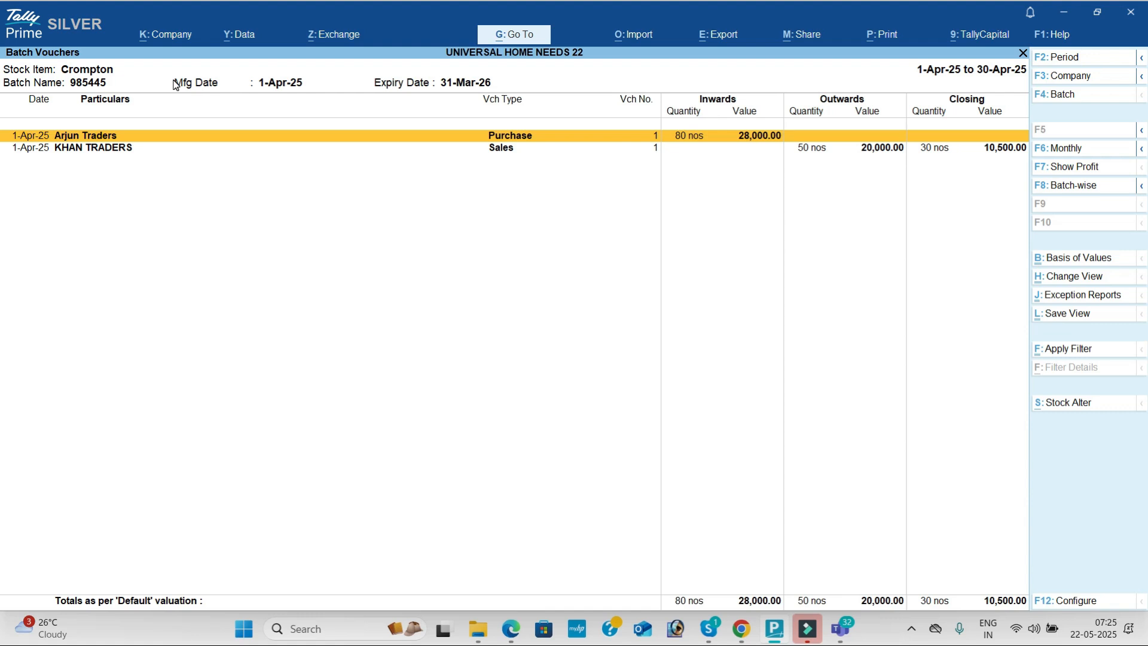
key(Escape)
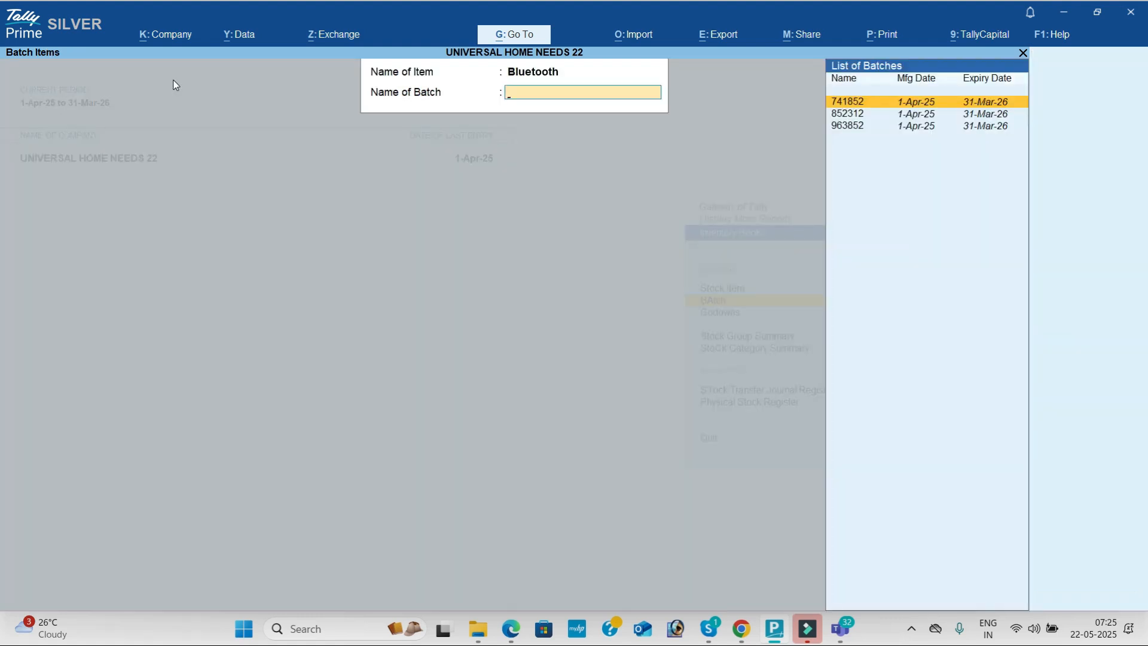
key(Escape)
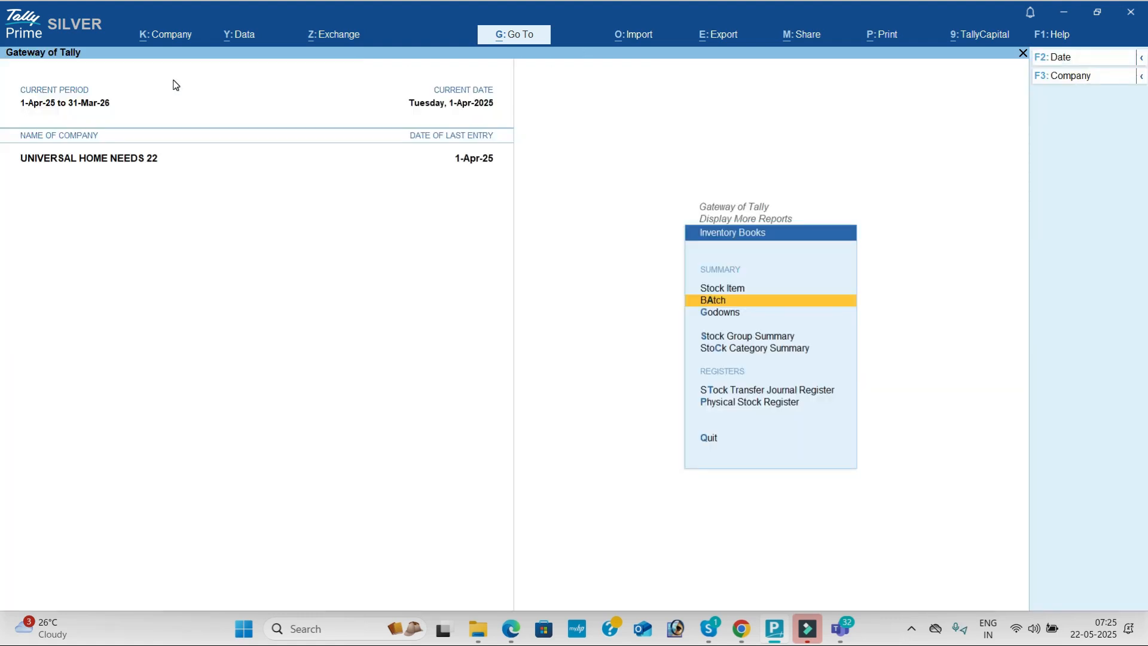
key(Escape)
- Switch to the exercise PDF in Edge and look over the Purchase Order and Receipt Note exercise on page 89
key(alt+Tab)
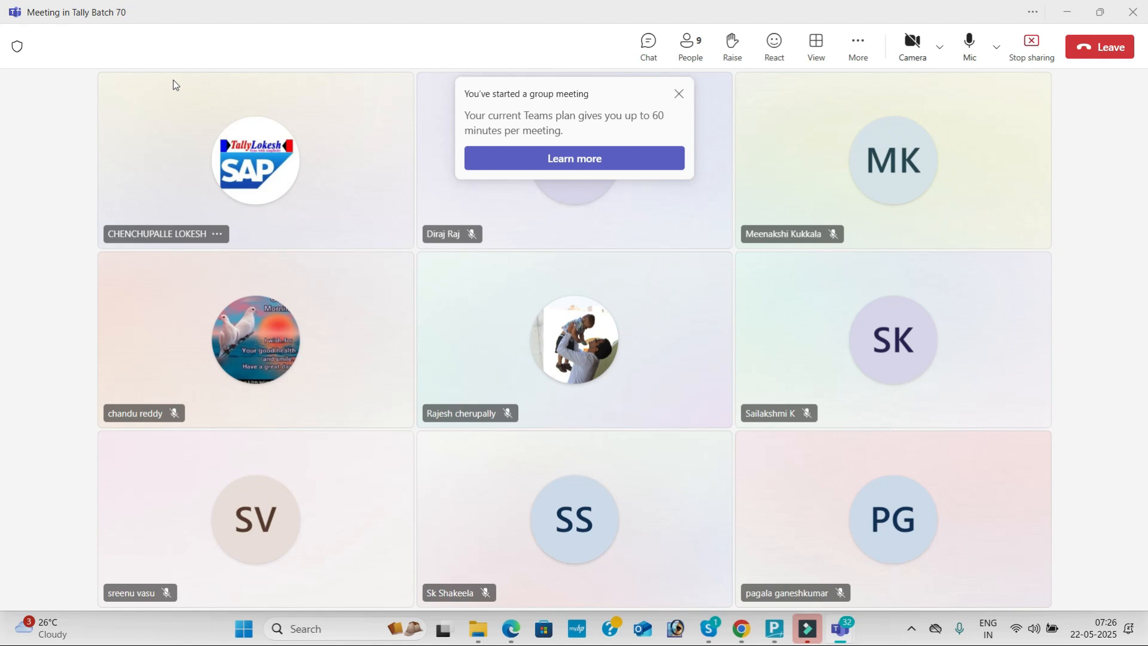
key(alt+Tab)
key(alt+Tab)
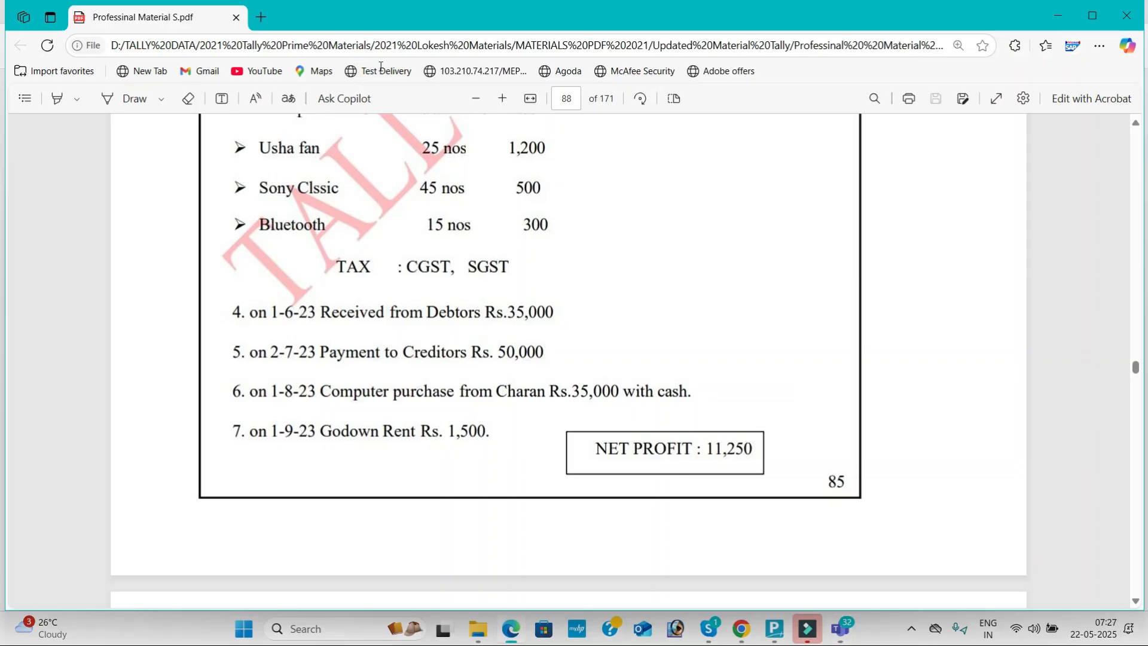
click(1136, 601)
scroll(1138, 605, down, 7)
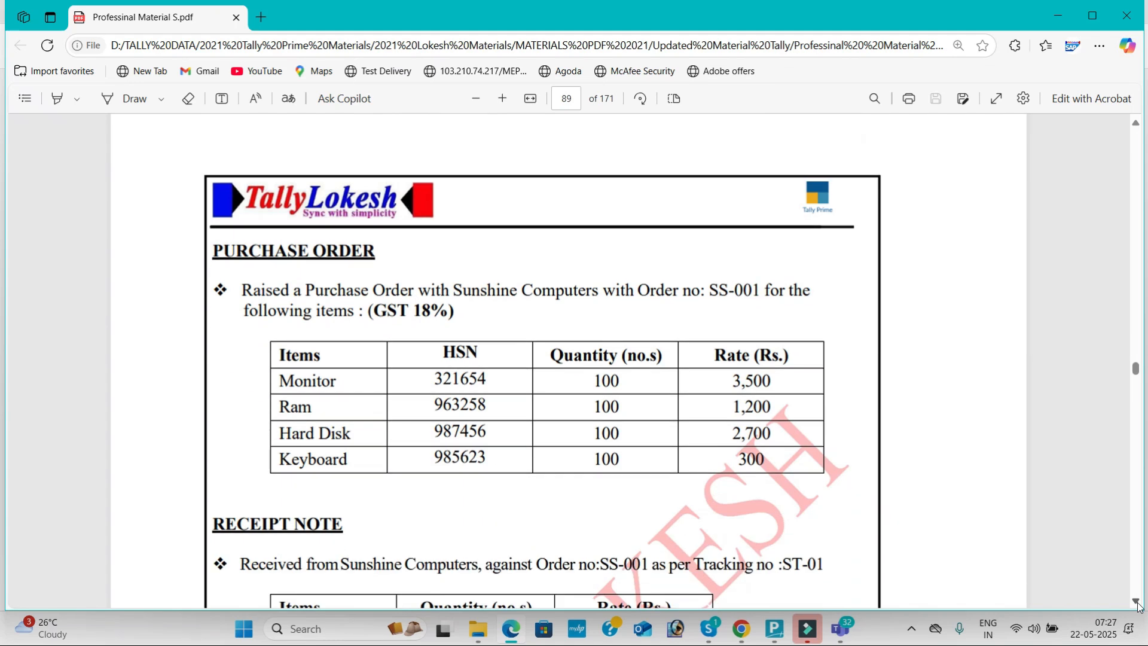
click(1137, 603)
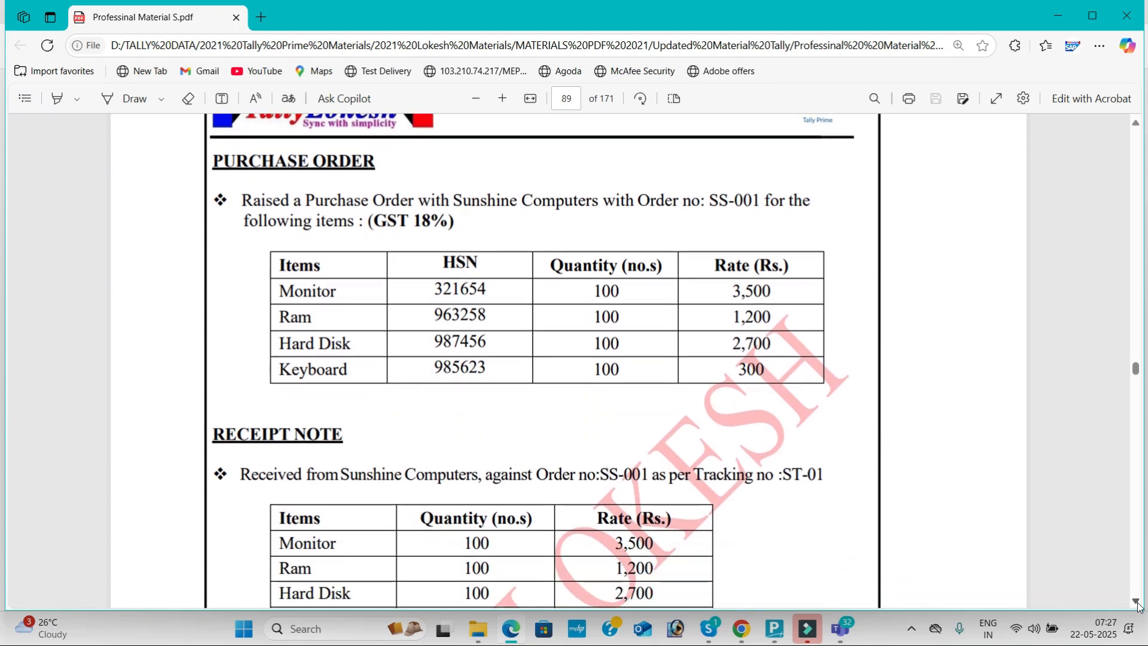
- Switch to Chrome and show the TALLY PRIME IN TELUGU channel page on YouTube
key(alt+Tab)
key(Tab)
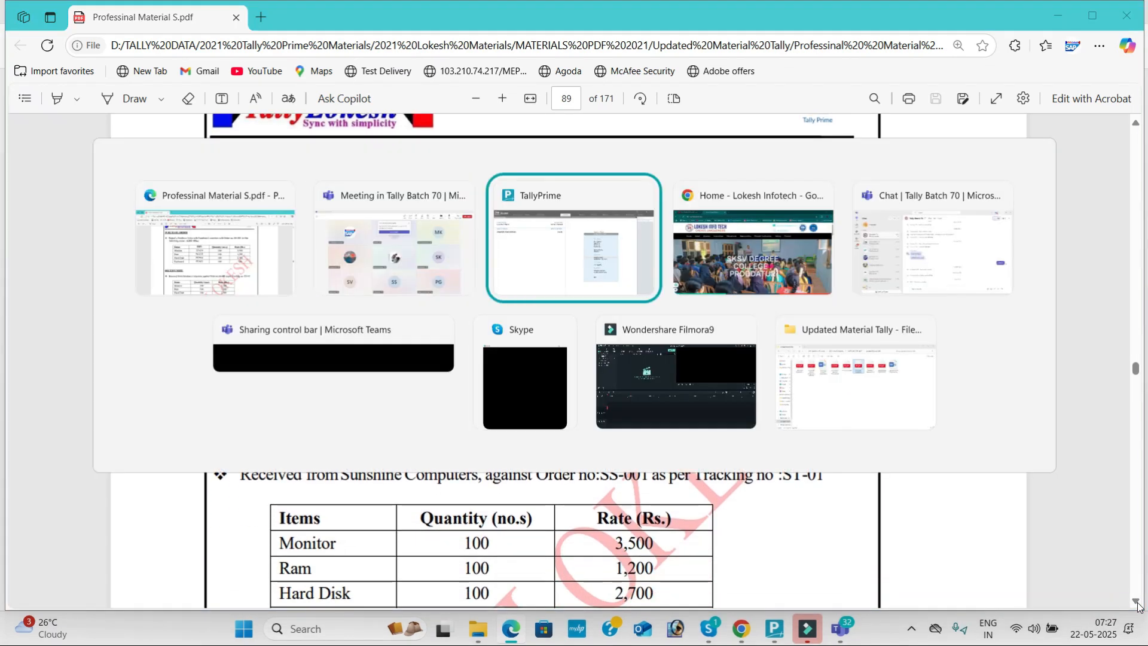
key(Tab)
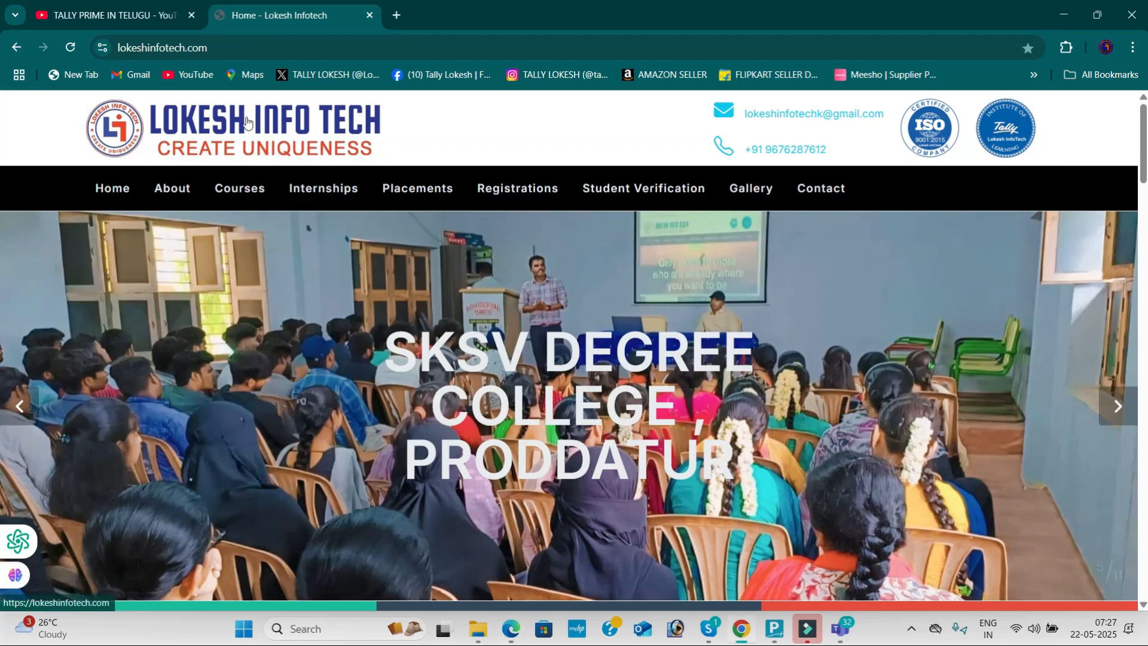
click(137, 20)
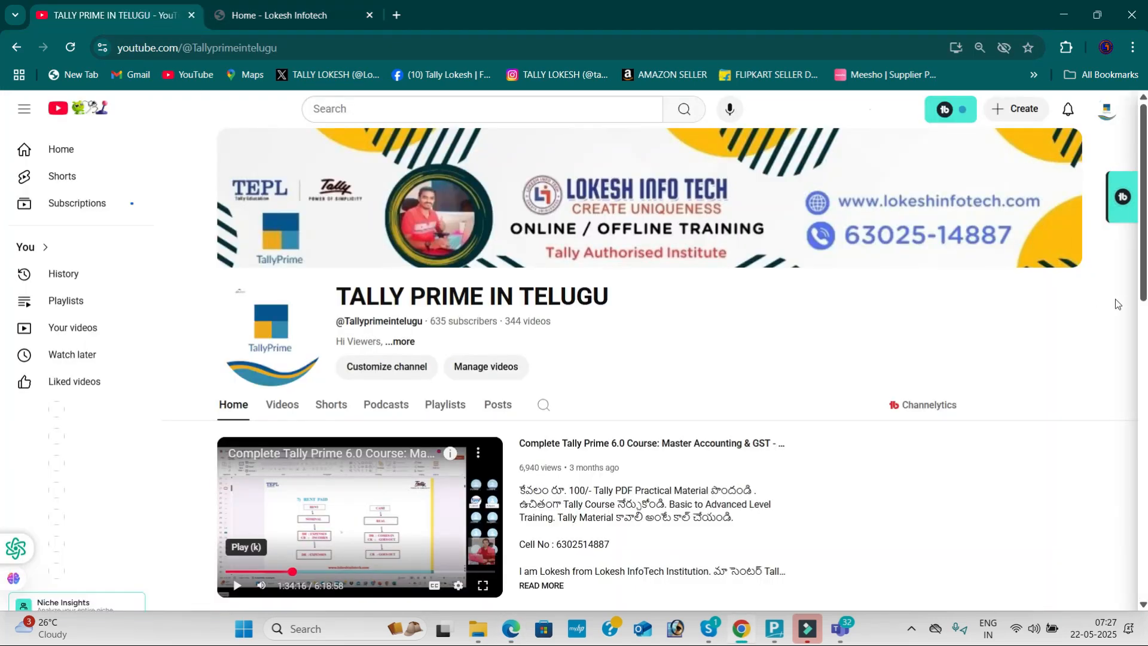
- Look through the channel's home page and its list of latest videos
scroll(2, 284, down, 2)
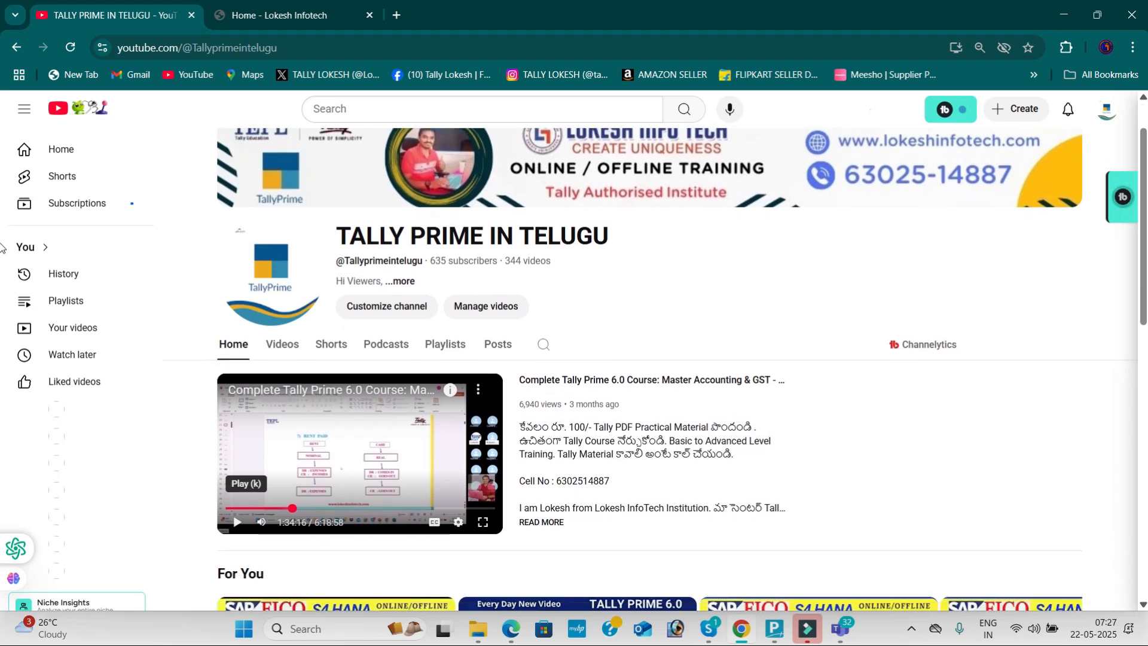
scroll(2, 284, down, 3)
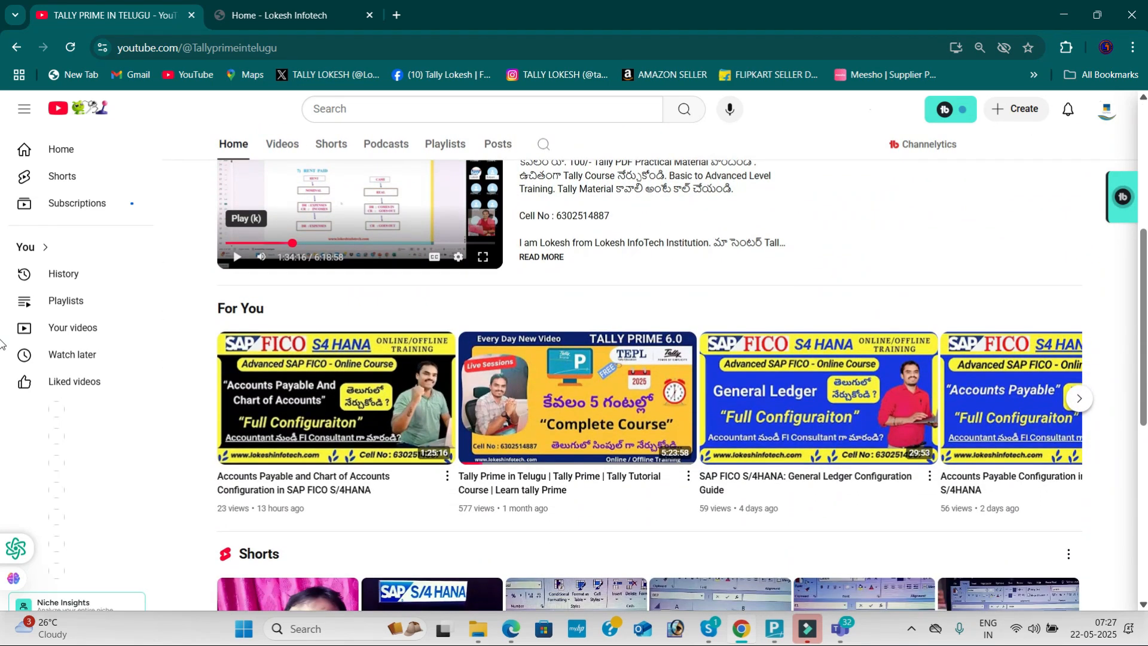
click(282, 145)
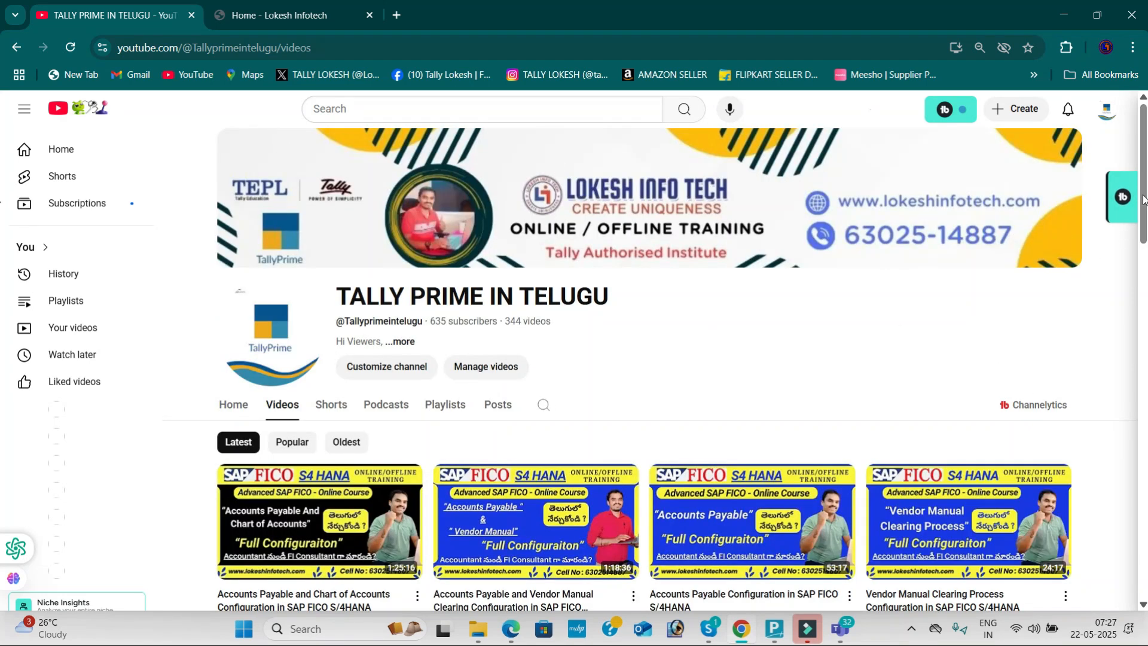
scroll(1143, 201, down, 3)
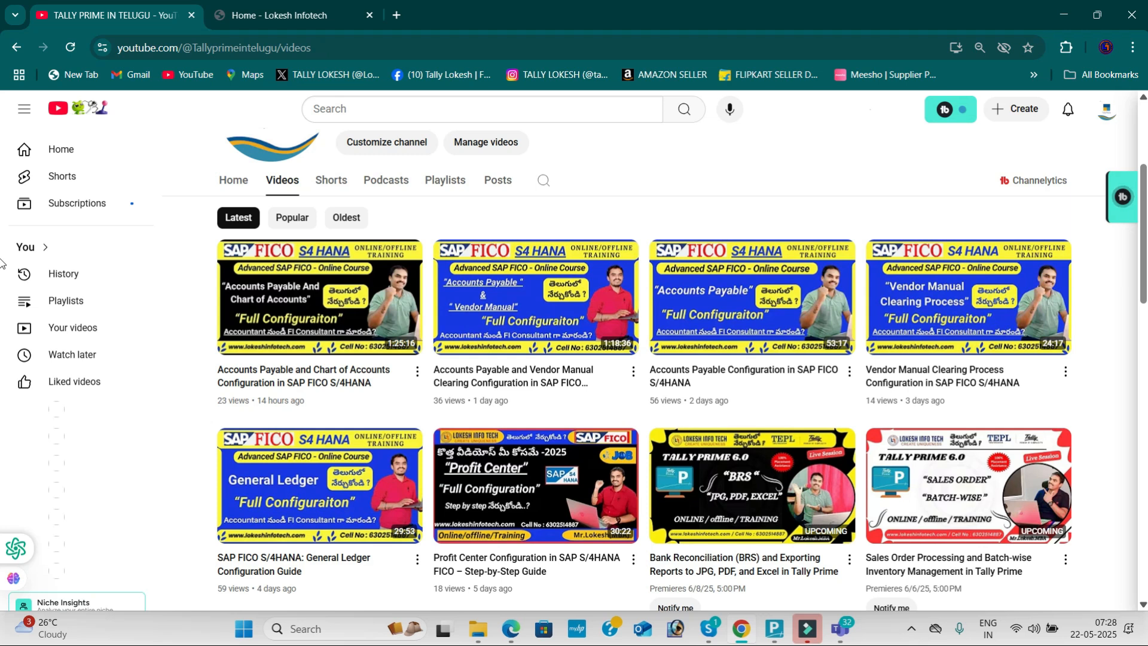
- Switch to the exercise PDF in Edge and read the Purchase Order, Receipt Note, Rejection Out and Purchase Invoice exercises
key(alt+Tab)
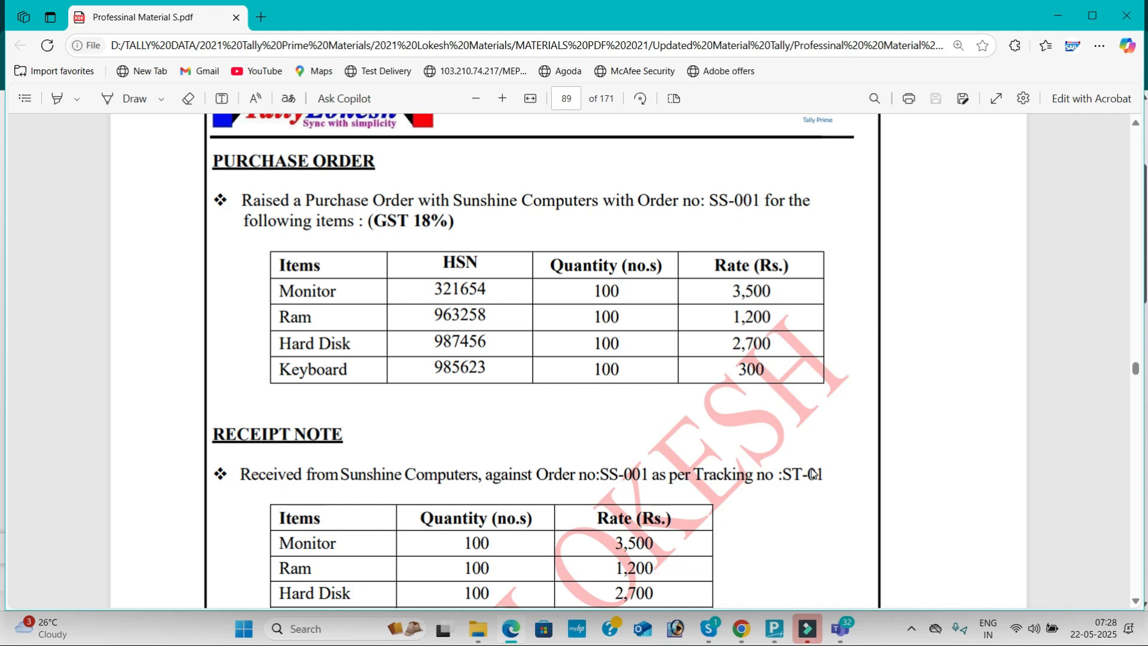
scroll(813, 473, down, 6)
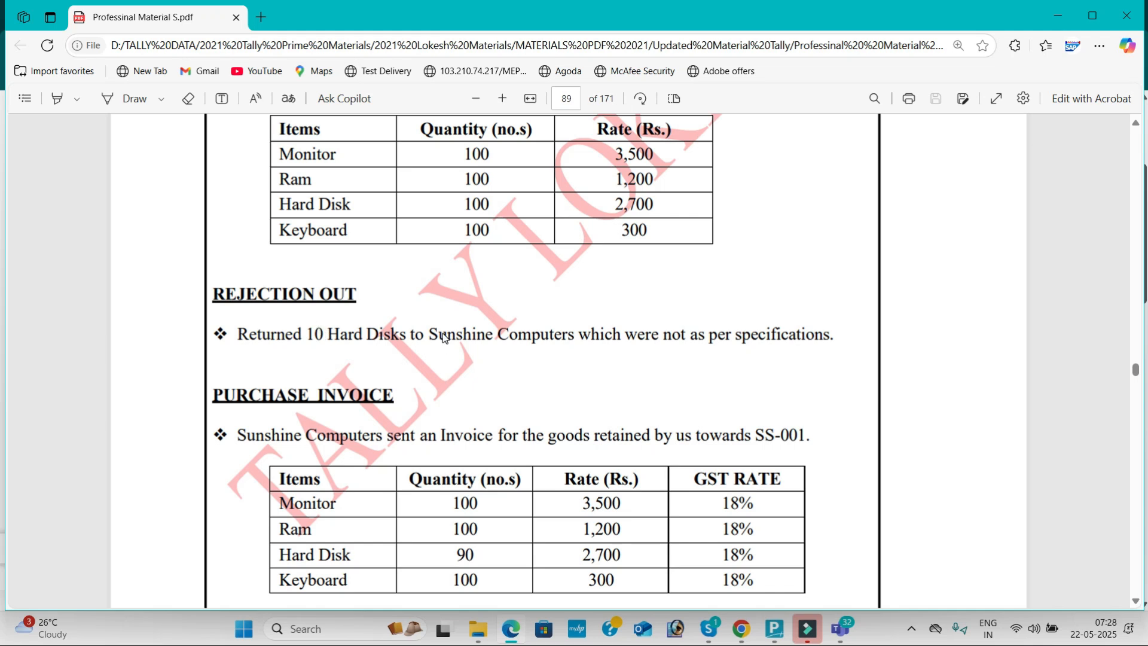
scroll(442, 338, down, 2)
scroll(442, 334, down, 1)
scroll(442, 335, up, 5)
scroll(443, 332, up, 5)
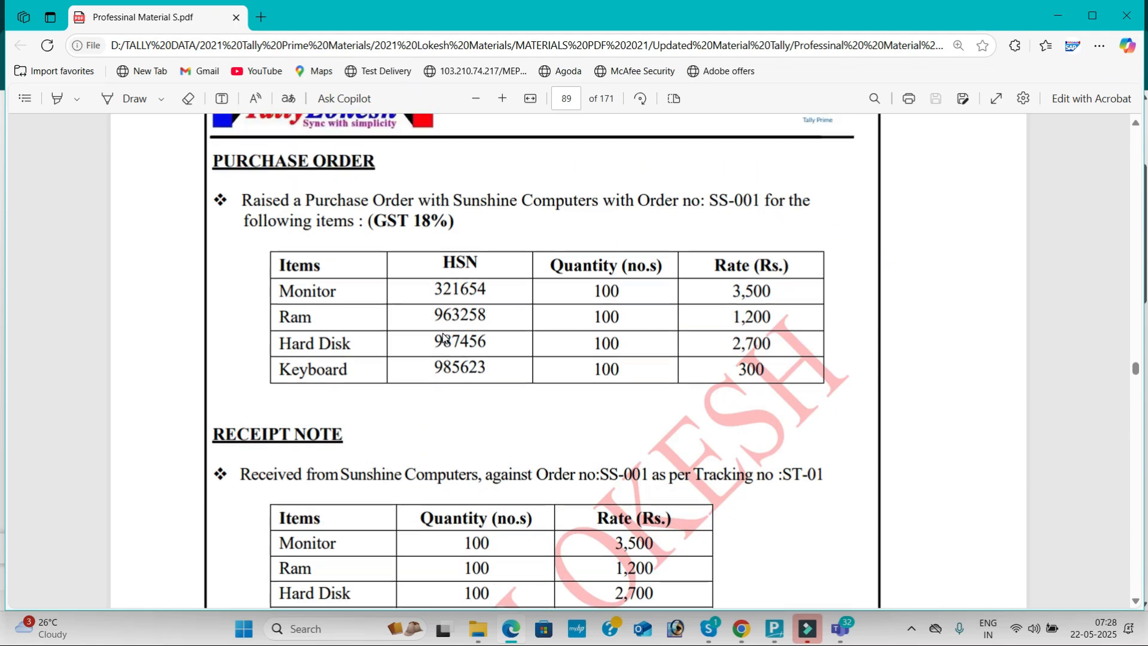
- Switch to TallyPrime, shut the company UNIVERSAL HOME NEEDS 22 and open the form for creating a new company
key(alt+Tab)
key(alt+Tab)
key(alt+Tab)
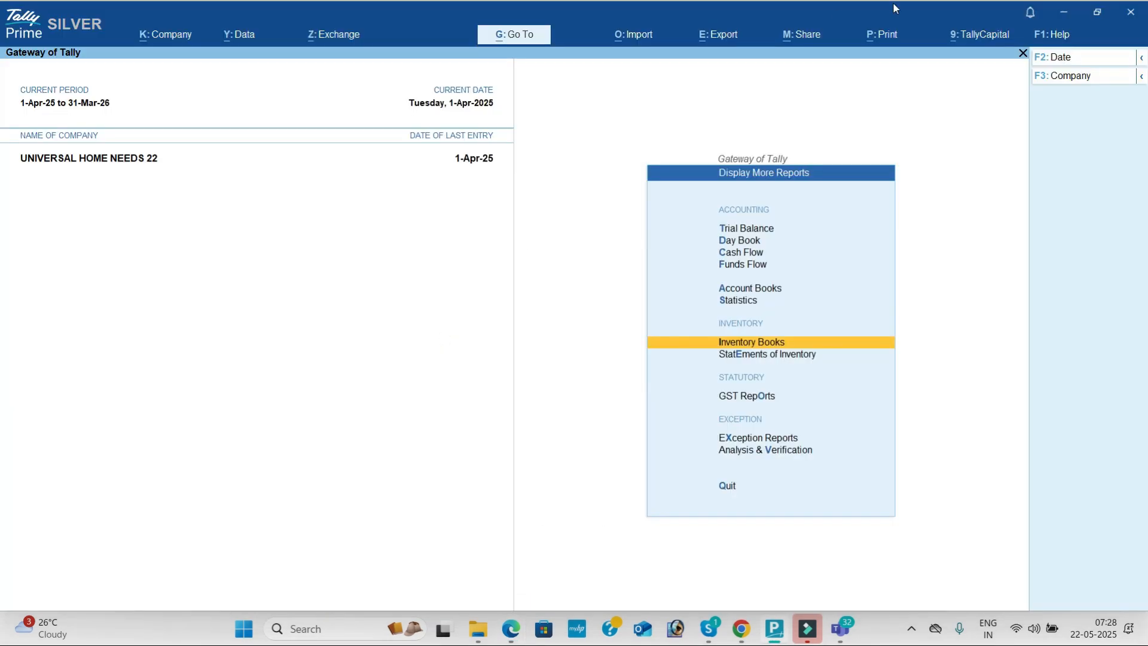
click(1065, 77)
key(Up)
key(Return)
key(Return)
key(y)
key(Up)
key(Up)
key(Up)
key(Up)
key(Up)
key(Return)
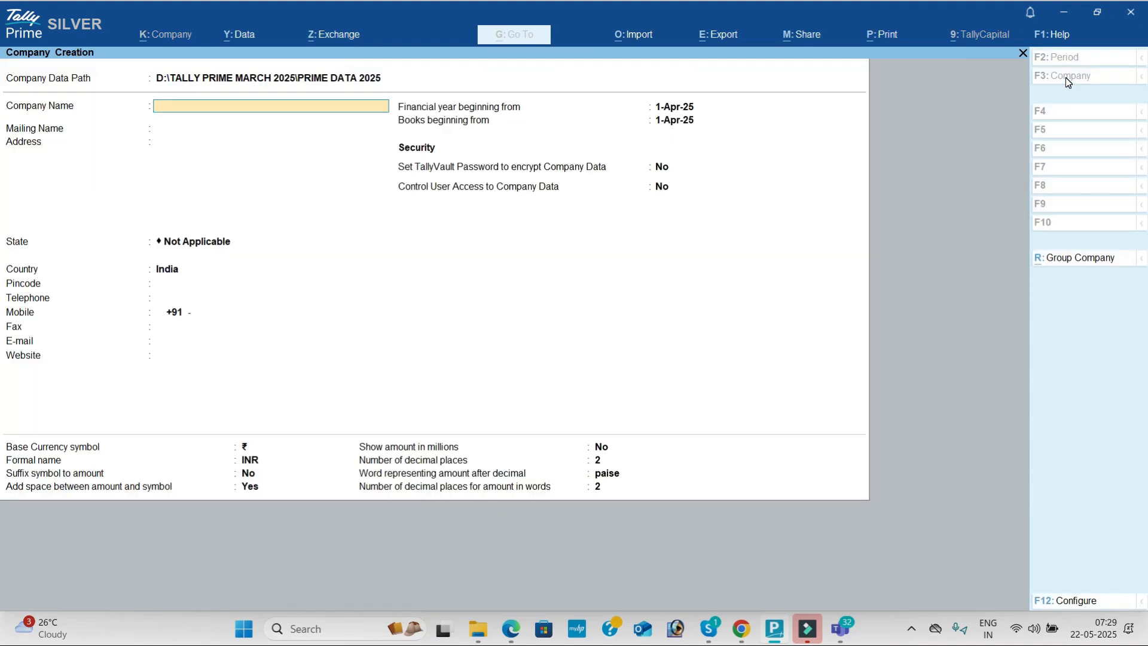
- Create the company Purchase Order 22 with Andhra Pradesh as its state
text(Purchase Order 22)
key(Return)
key(Return)
key(Return)
key(Down)
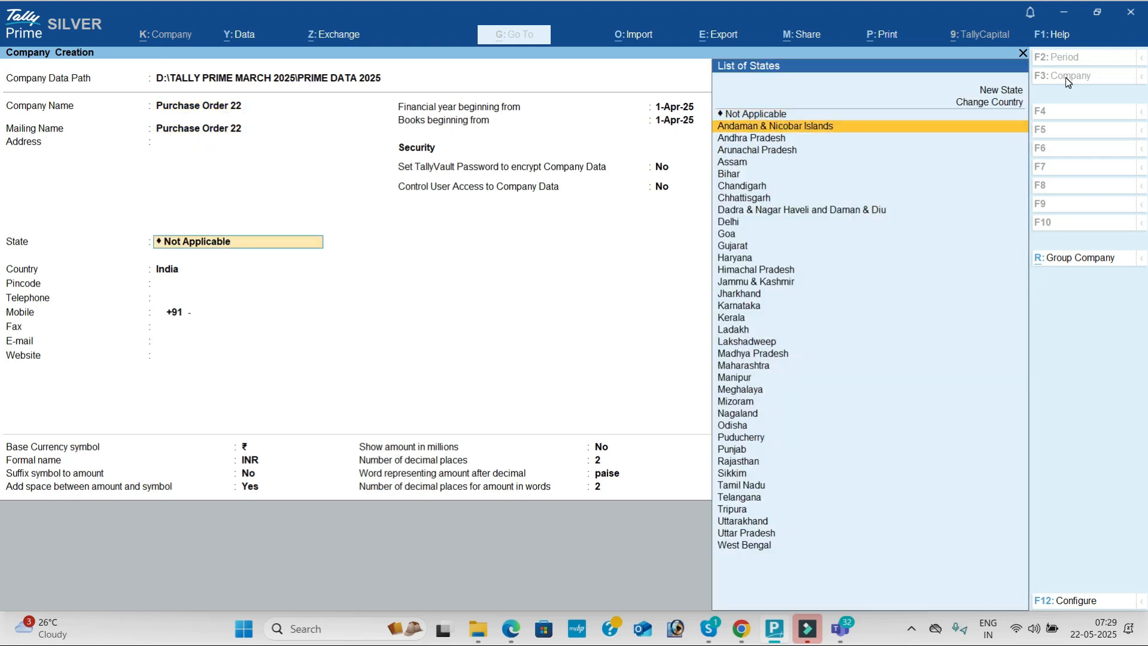
key(Down)
key(Return)
key(ctrl+a)
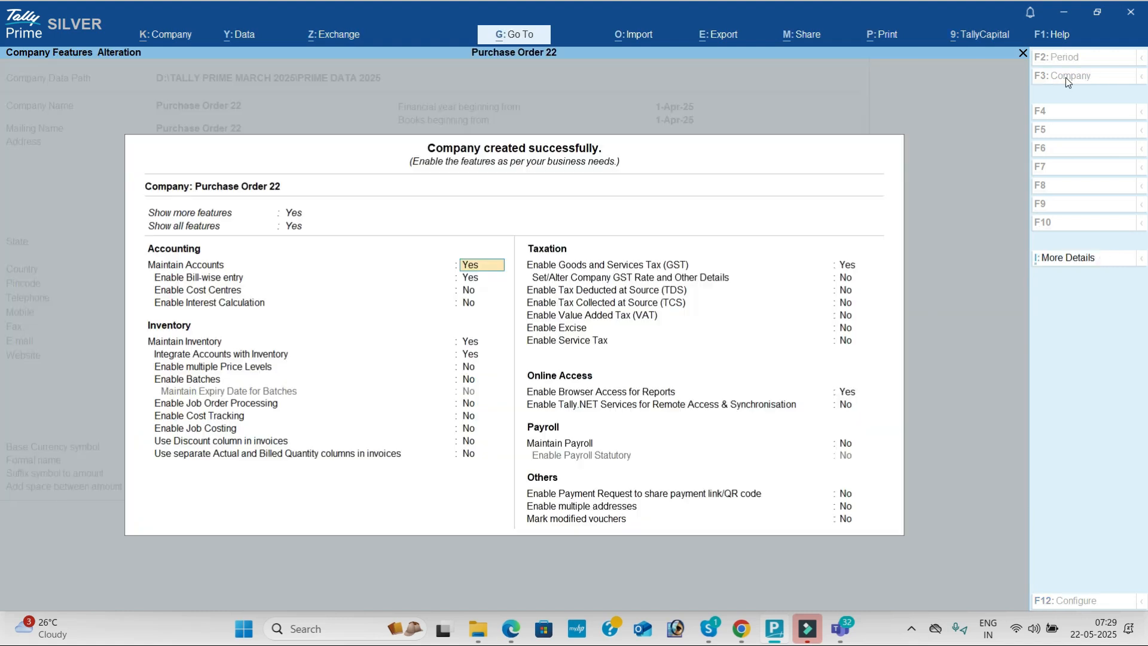
- Disable bill-wise entry in the features of the company Purchase Order 22
key(Return)
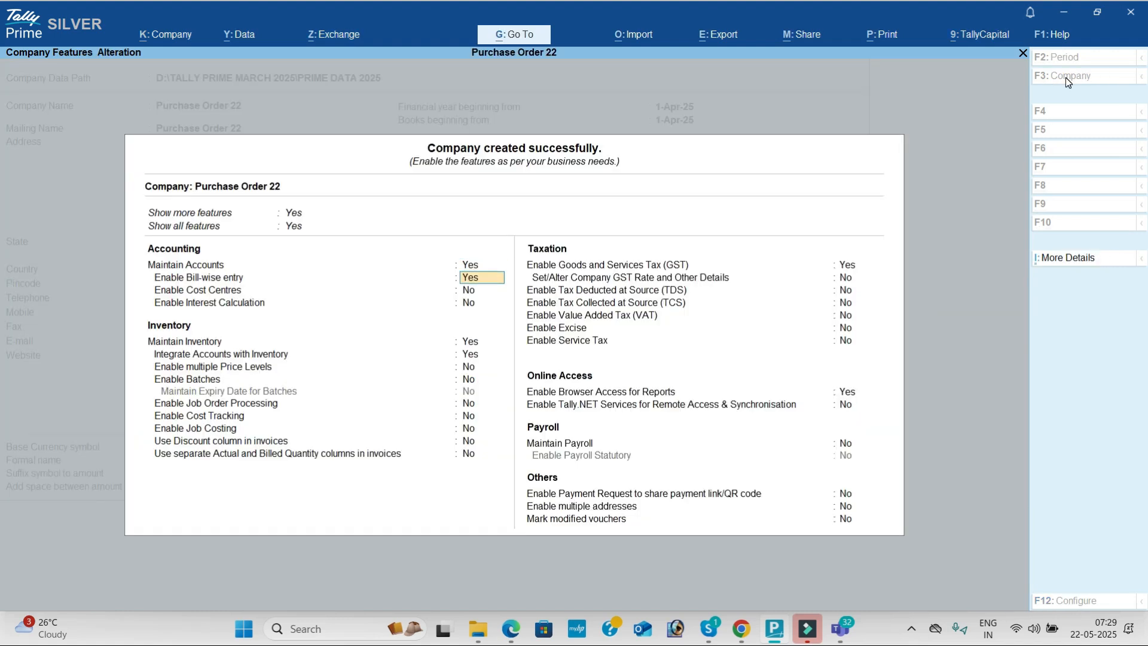
key(n)
key(Return)
key(Return)
key(Return)
key(Return)
key(Return)
key(Return)
key(Return)
key(Return)
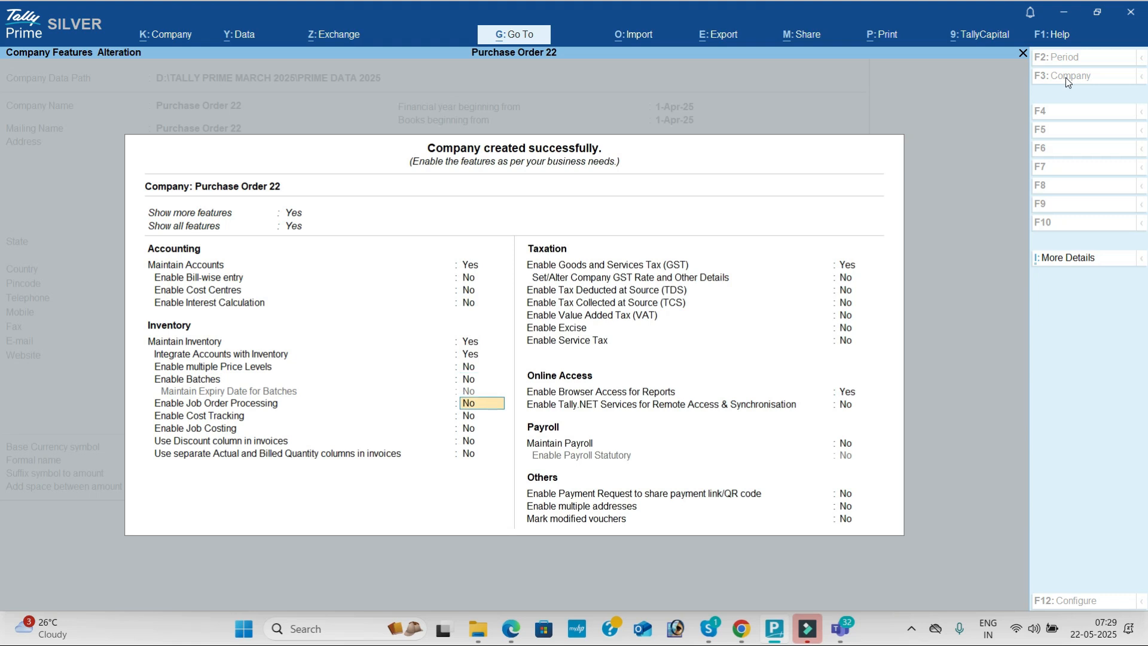
- Enter state code 37 as the company's GSTIN/UIN in the GST registration and save the company features
key(Return)
key(Return)
key(Return)
key(Return)
key(Return)
key(Return)
key(Return)
text(3)
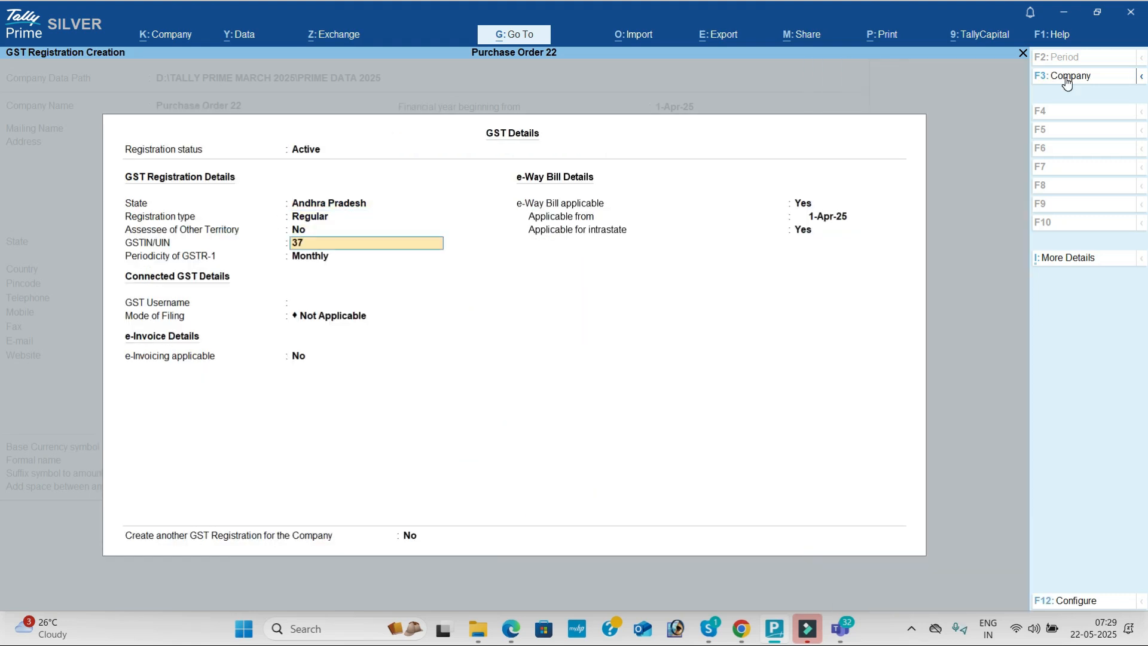
text(7)
key(Return)
key(ctrl+a)
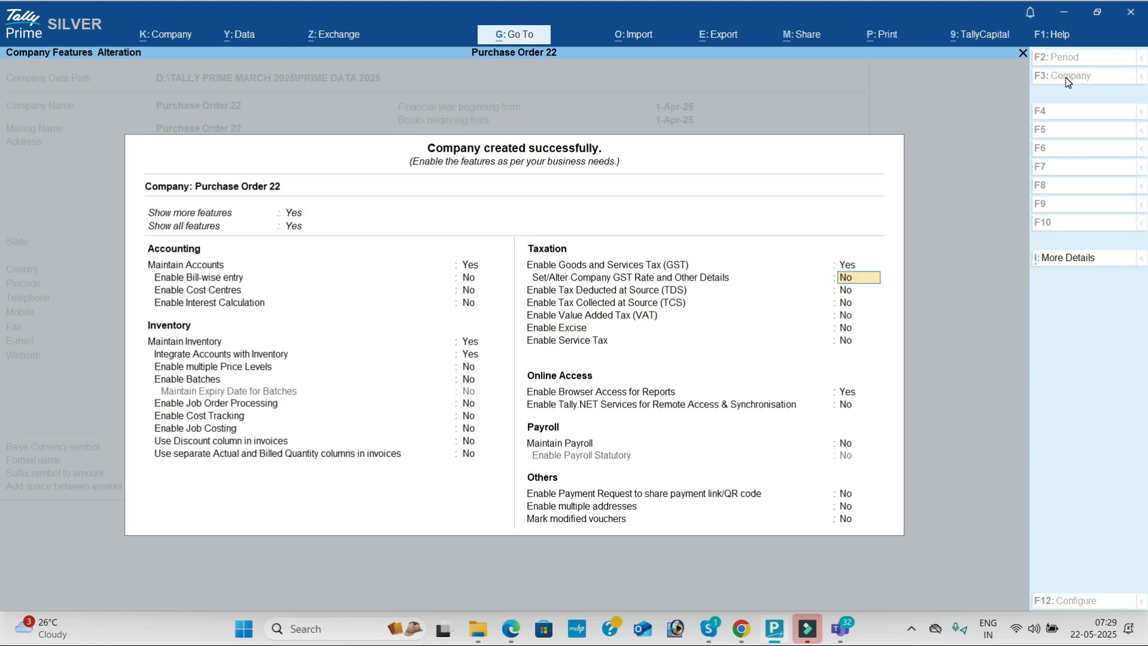
key(ctrl+a)
- Start voucher entry and show the inactive voucher types in the list of other vouchers
key(Down)
key(Down)
key(Down)
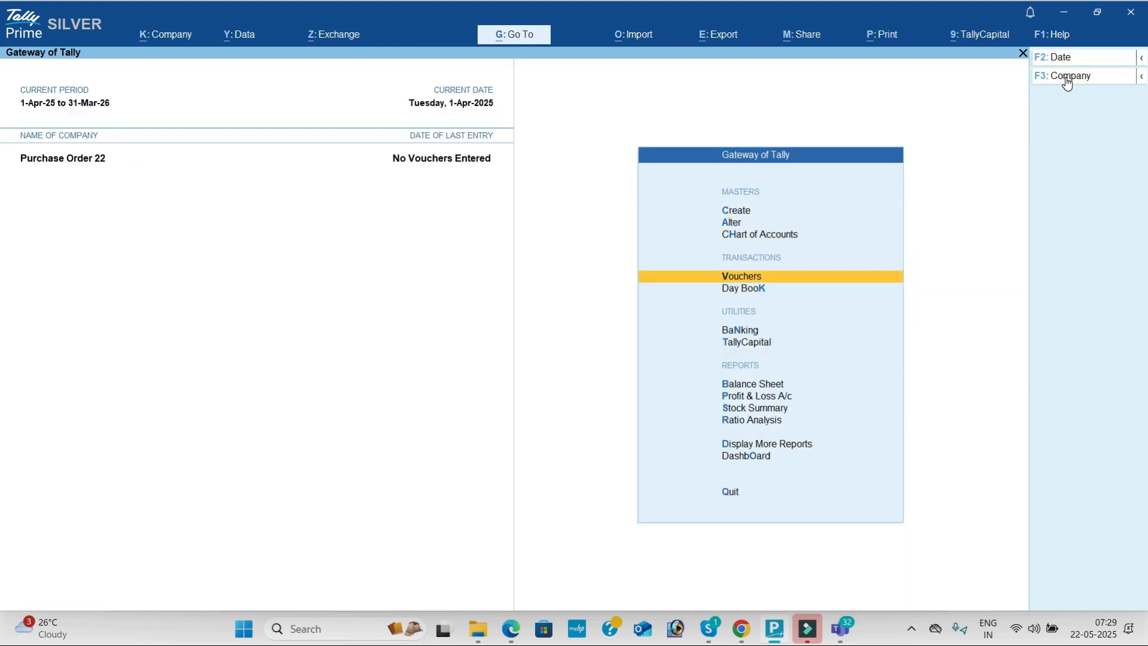
key(Return)
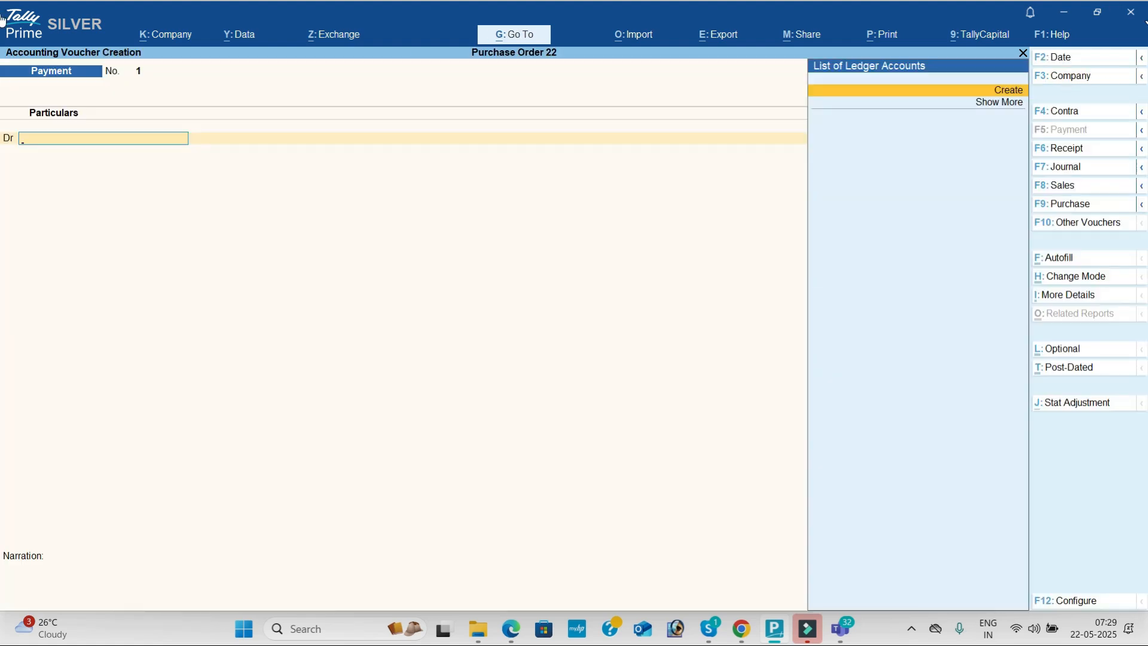
click(1080, 222)
key(Up)
key(Up)
key(Up)
key(Up)
key(Up)
key(Up)
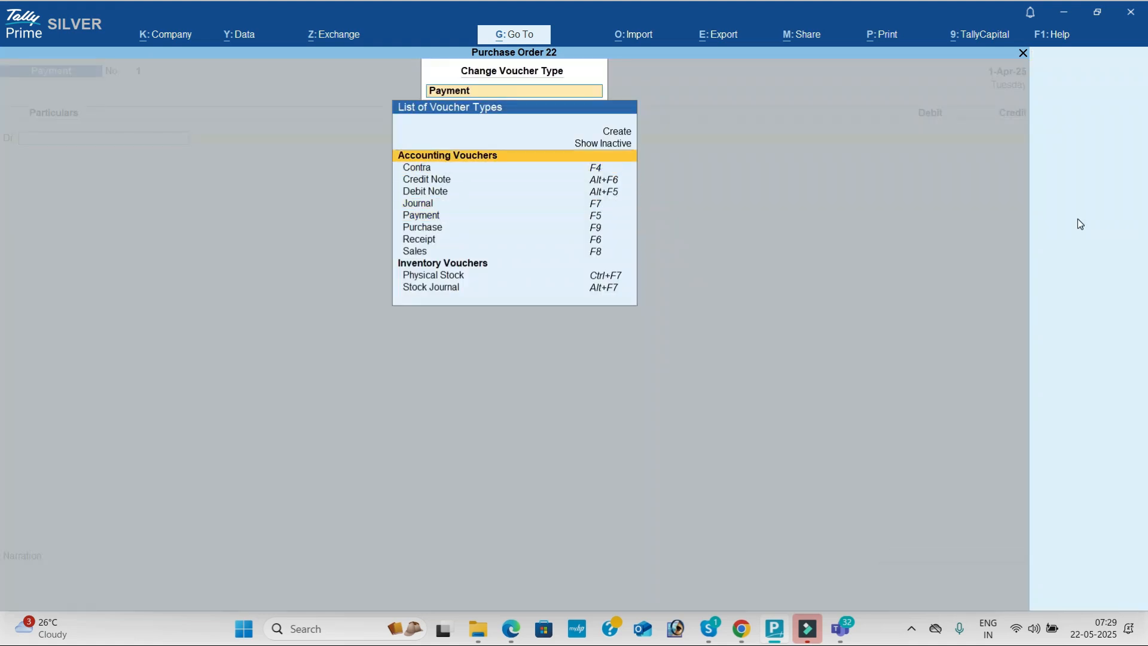
key(Return)
- Select the inactive Purchase Order voucher type, activate it and open a new Purchase Order voucher
key(Down)
key(Down)
key(Down)
key(Down)
key(Down)
key(Down)
key(Down)
key(Down)
key(Down)
key(Down)
key(Down)
key(Down)
key(Down)
key(Down)
key(Down)
key(Down)
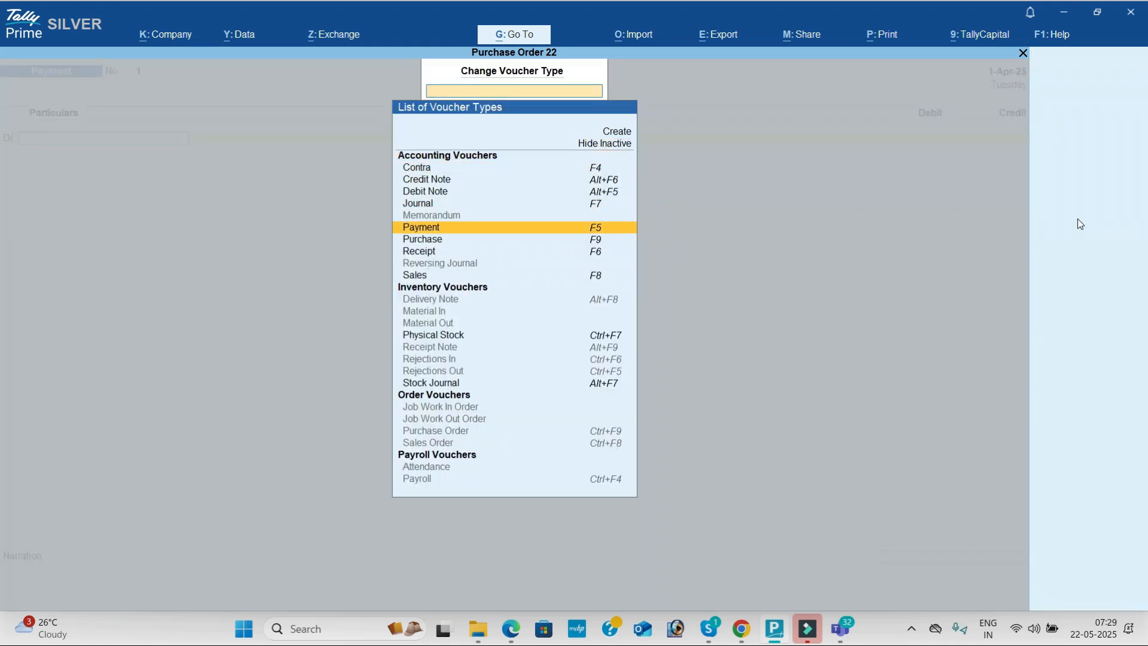
key(Down)
key(Down)
key(Down)
key(Down)
key(Down)
key(Down)
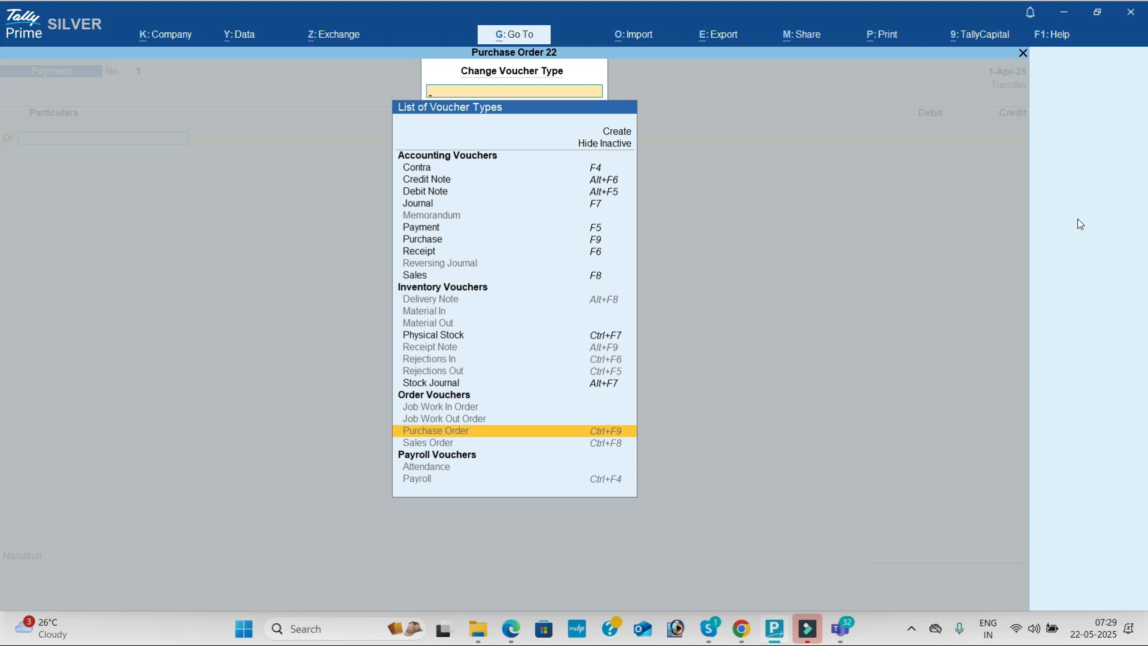
key(Return)
key(y)
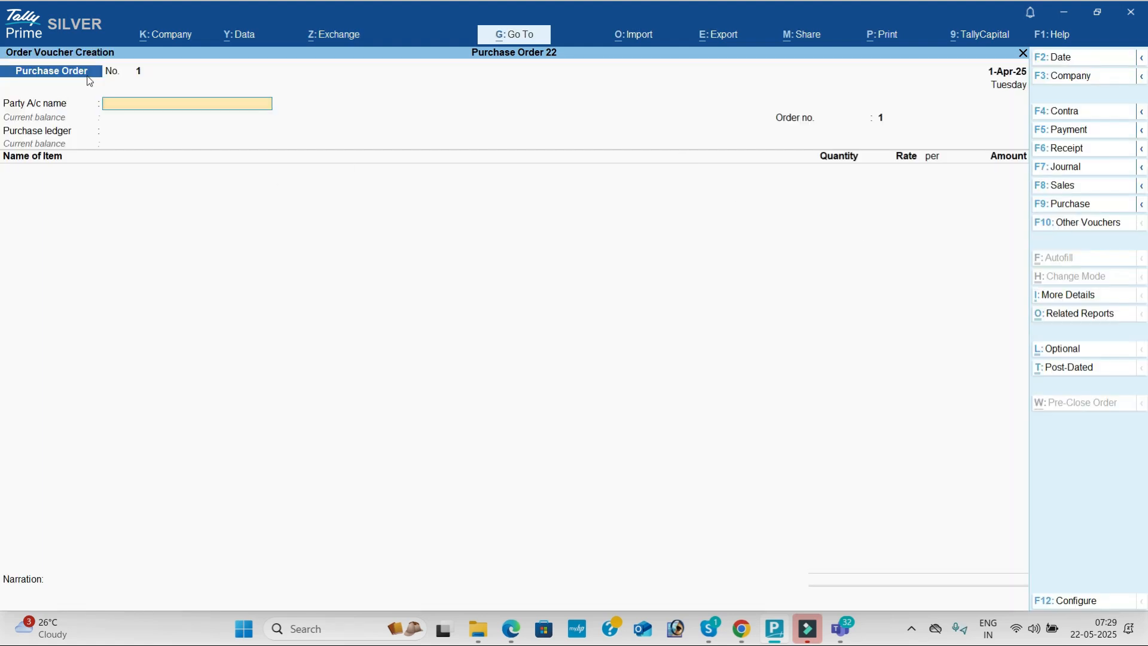
- Create a party ledger named Sunshine Compuers under Sundry Creditors, checking the supplier in the exercise PDF
key(alt+c)
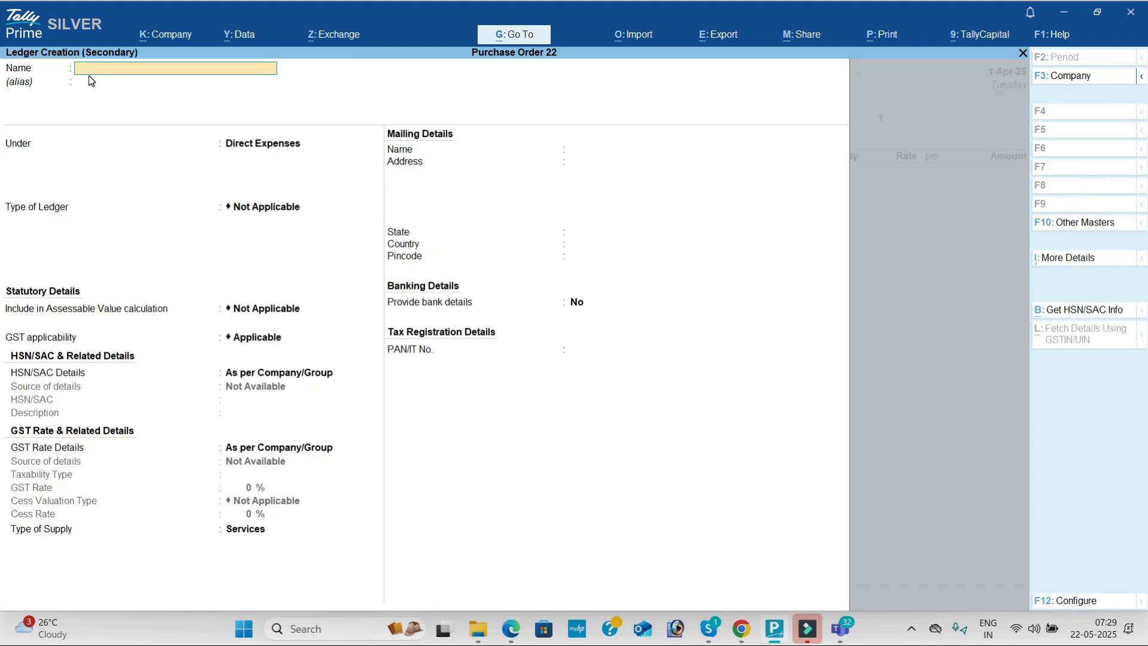
key(alt+Tab)
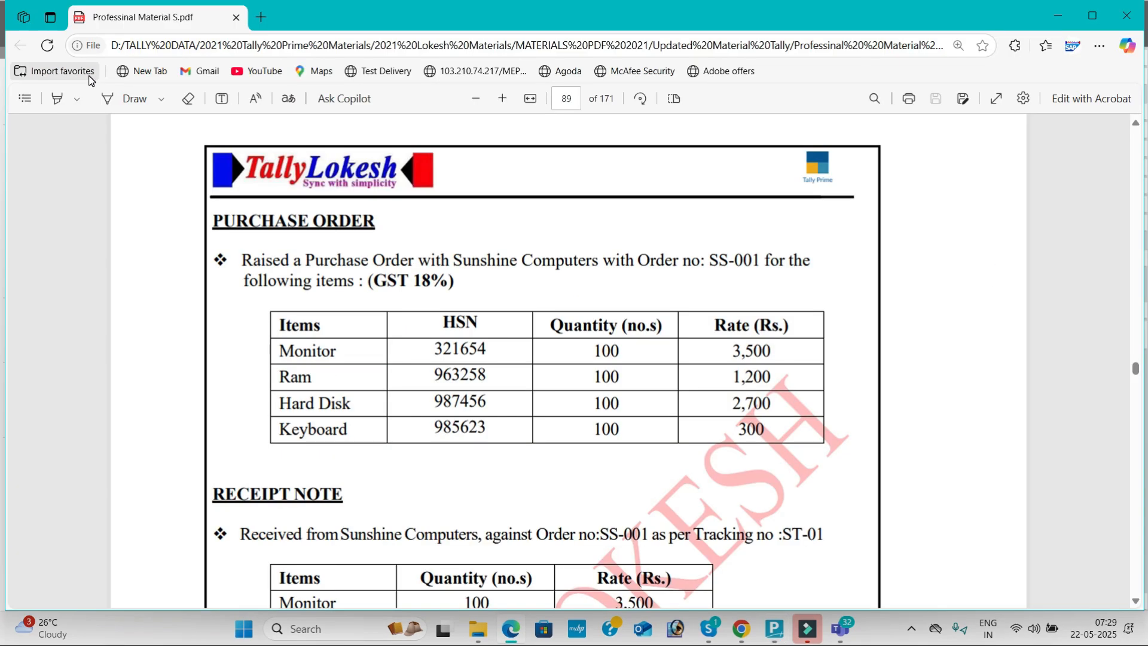
key(alt+Tab)
text(Sun)
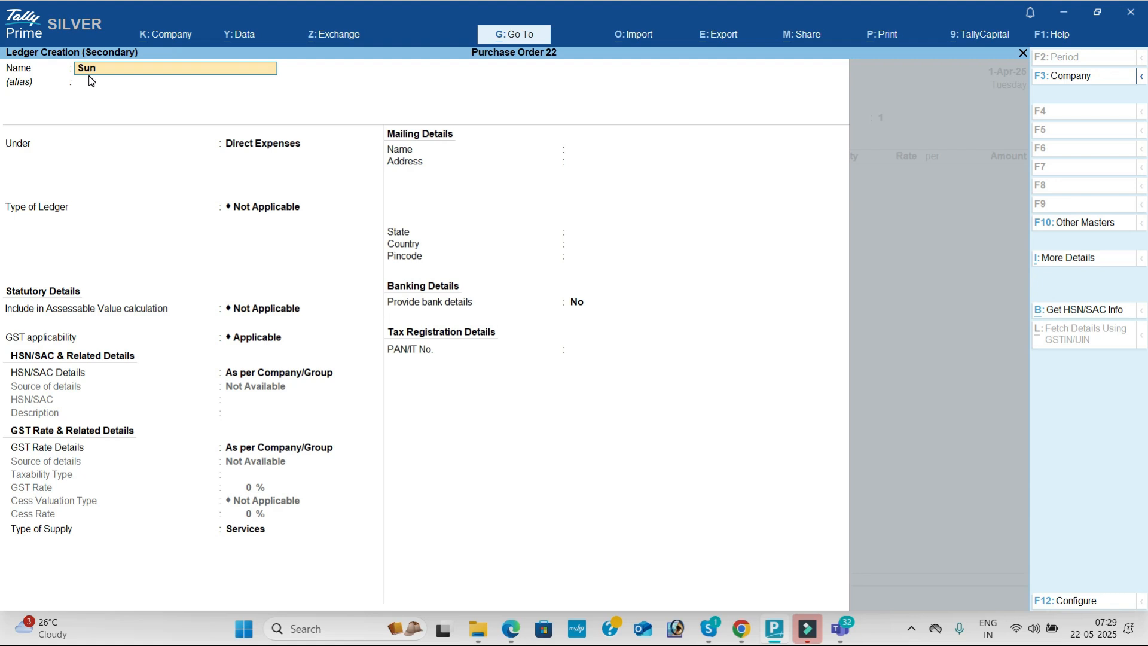
text(shine Compuers)
key(Return)
text(Sun)
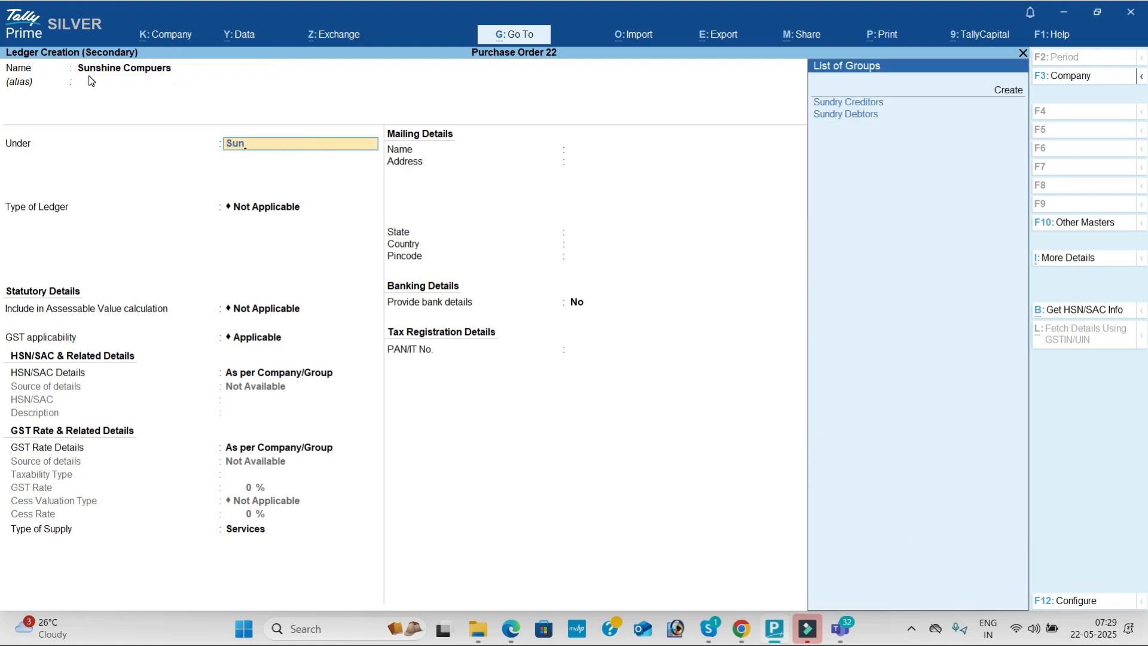
key(Return)
- Enter state code 37 as the supplier's GSTIN/UIN, save the ledger and accept the party details for the order
key(Return)
key(Return)
key(Return)
key(Return)
key(Return)
key(Return)
key(Return)
text(37)
key(Return)
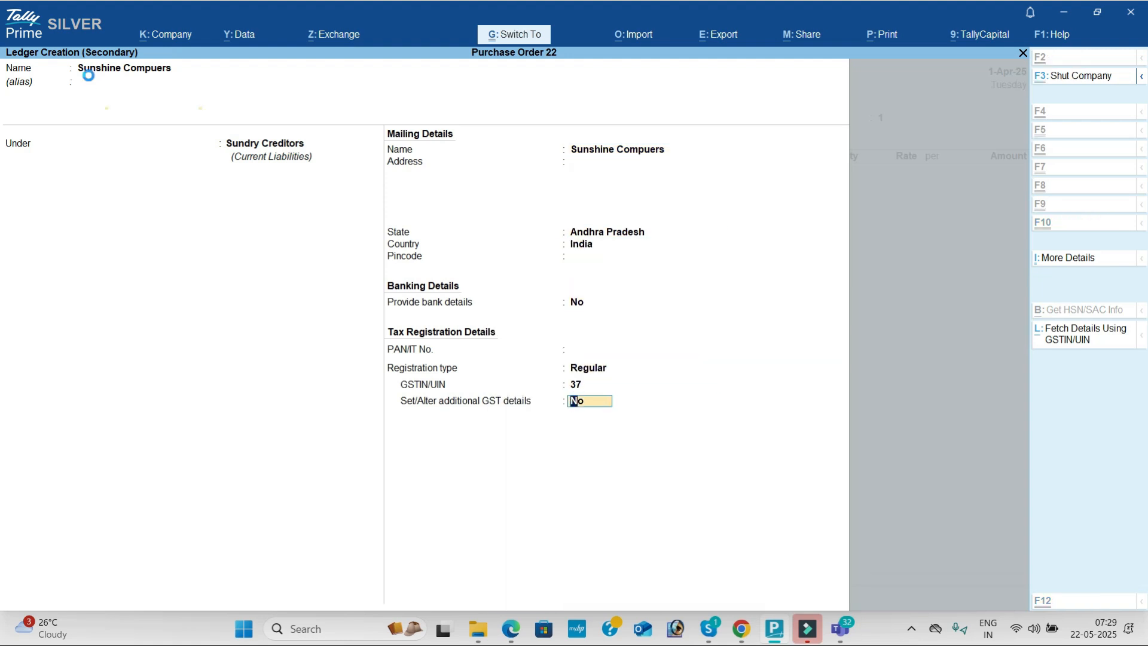
key(ctrl+a)
key(ctrl+a)
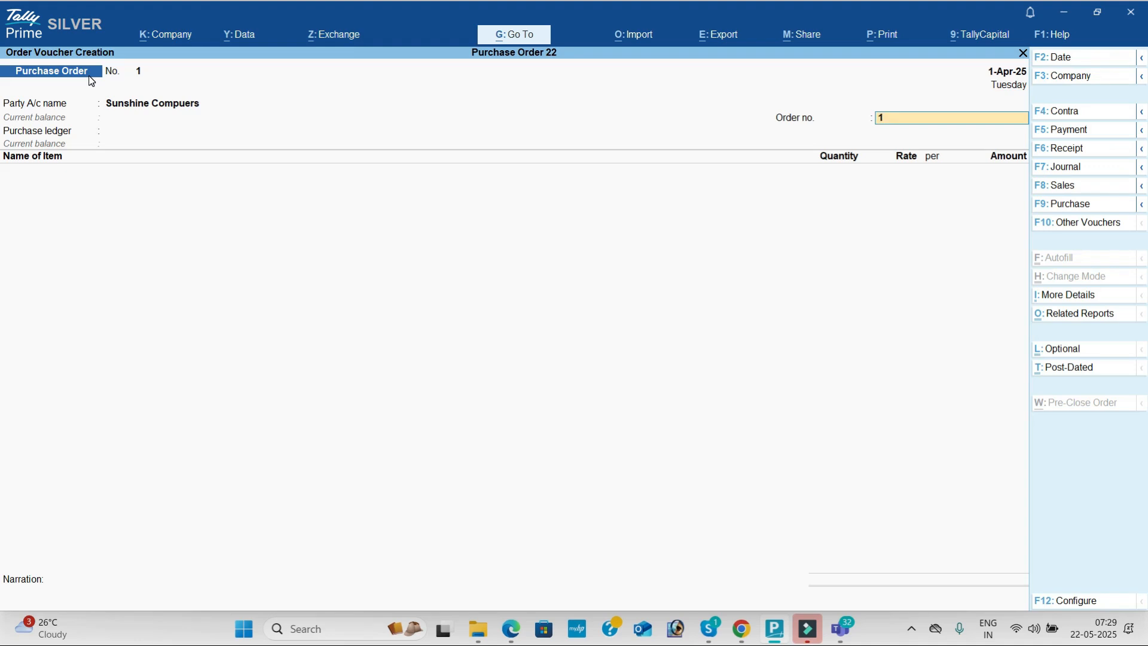
- Set the purchase order's order number to SS-001, checking it against the exercise PDF
text(SS-)
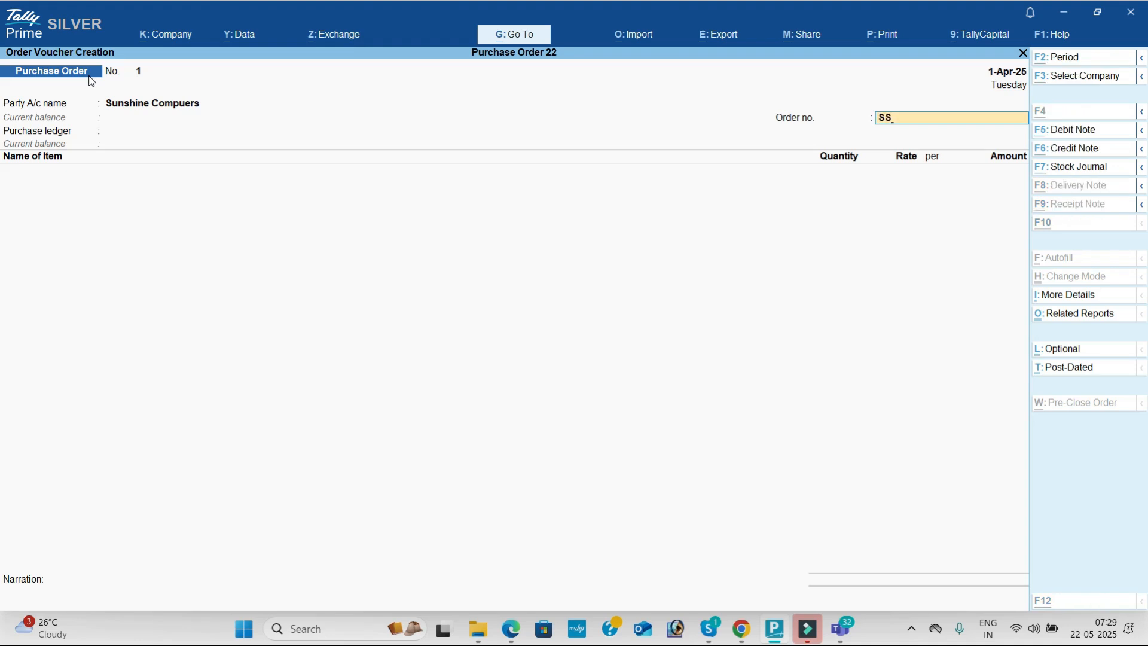
key(alt+Tab)
key(alt+Tab)
text(001)
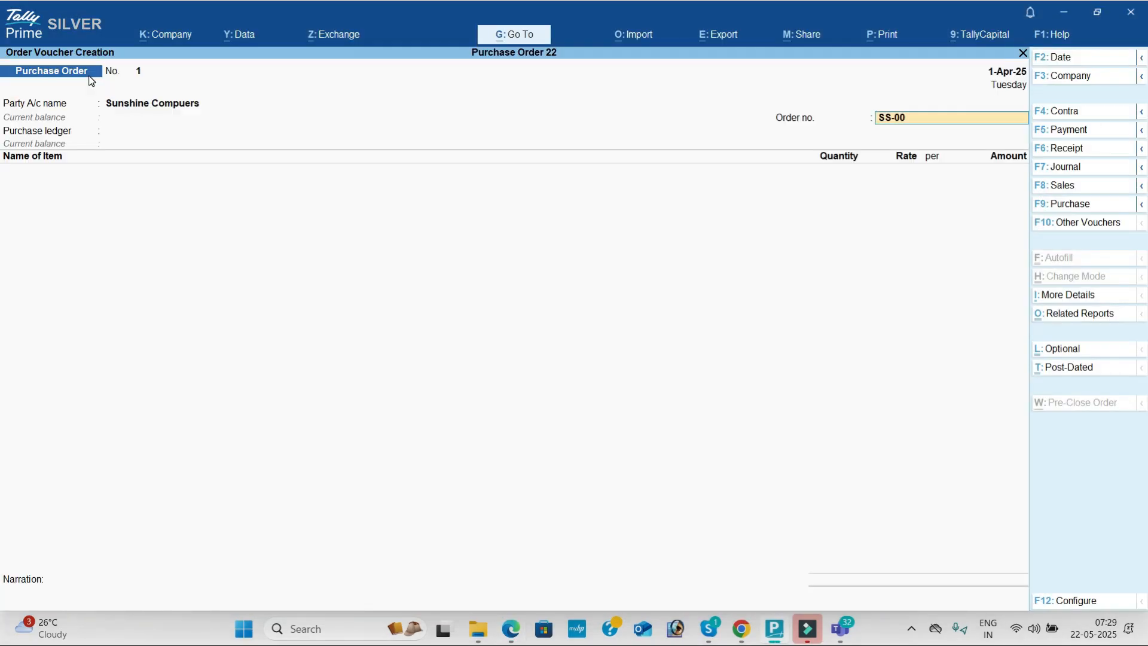
key(Return)
- Create a purchase ledger named Purchase and place it under Purchase Accounts
key(alt+c)
text(PUR)
key(BackSpace)
key(BackSpace)
text(u)
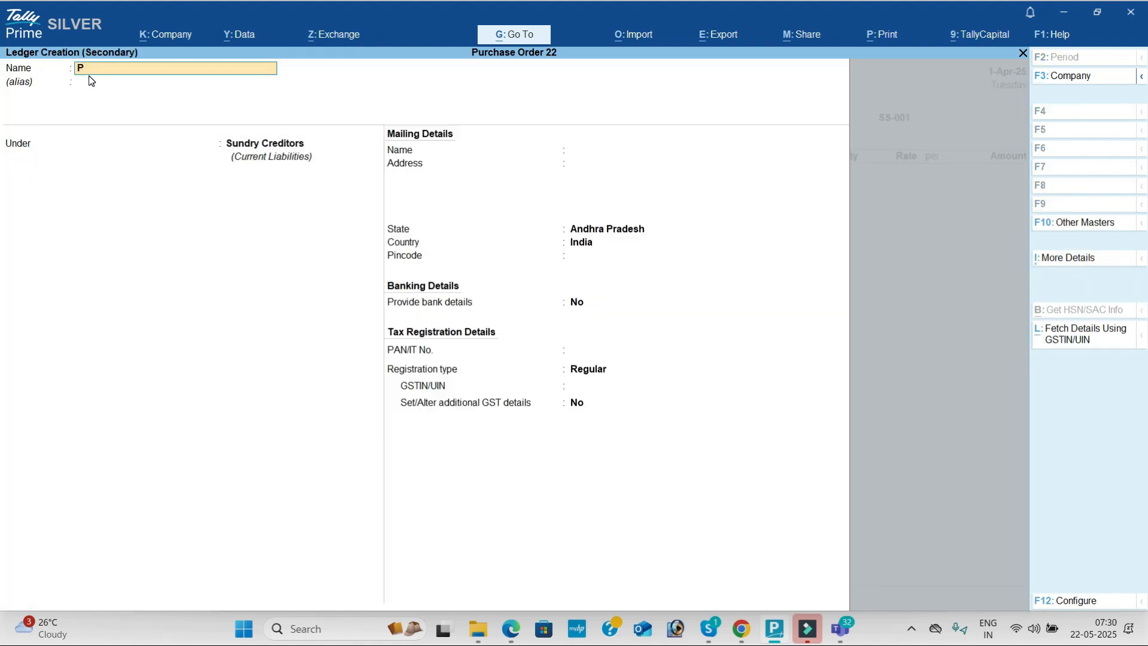
text(rchase)
key(Return)
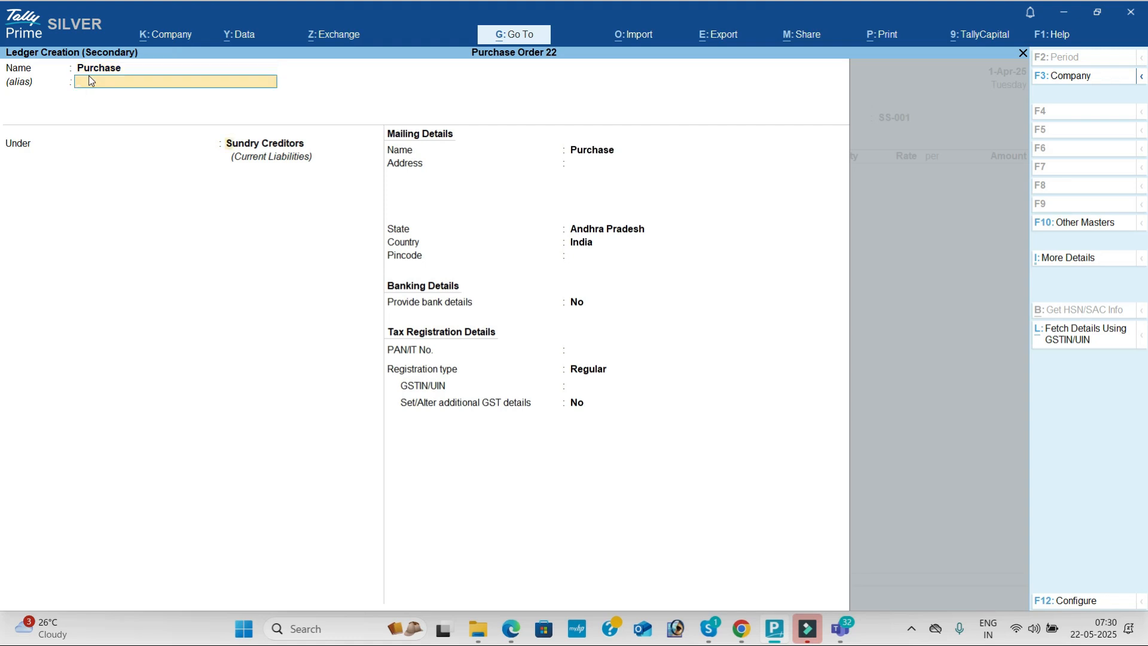
key(Return)
text(Pu)
key(Return)
- Set the Purchase ledger's type of supply to Goods and save the ledger
key(Return)
key(Return)
key(Return)
key(Return)
key(Return)
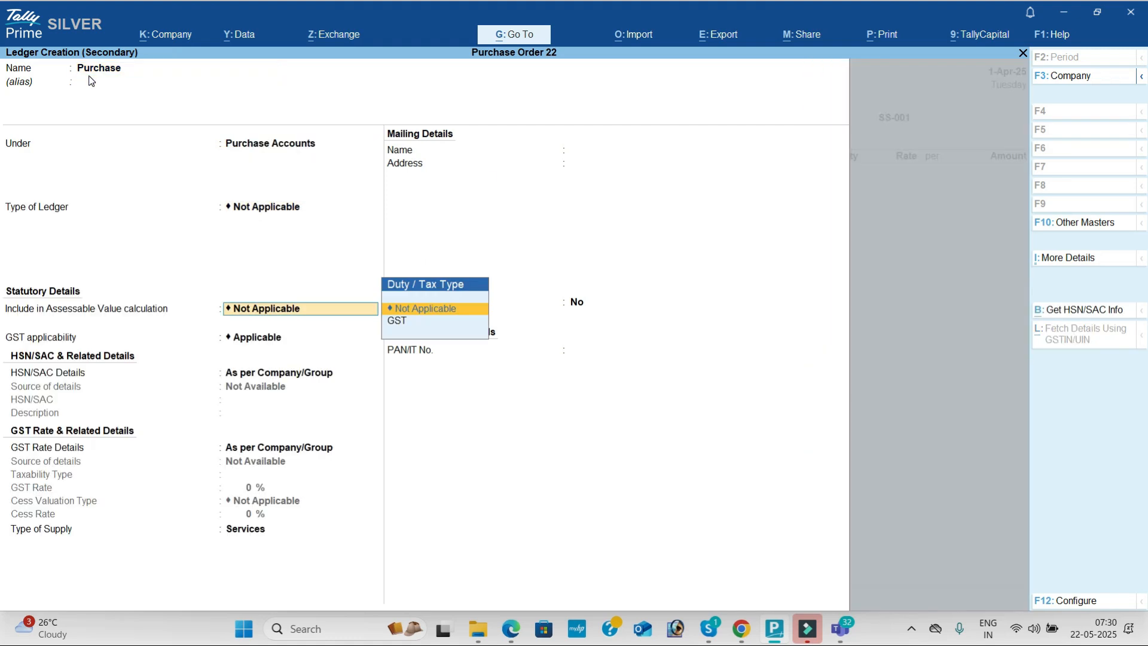
key(Up)
key(Return)
key(Return)
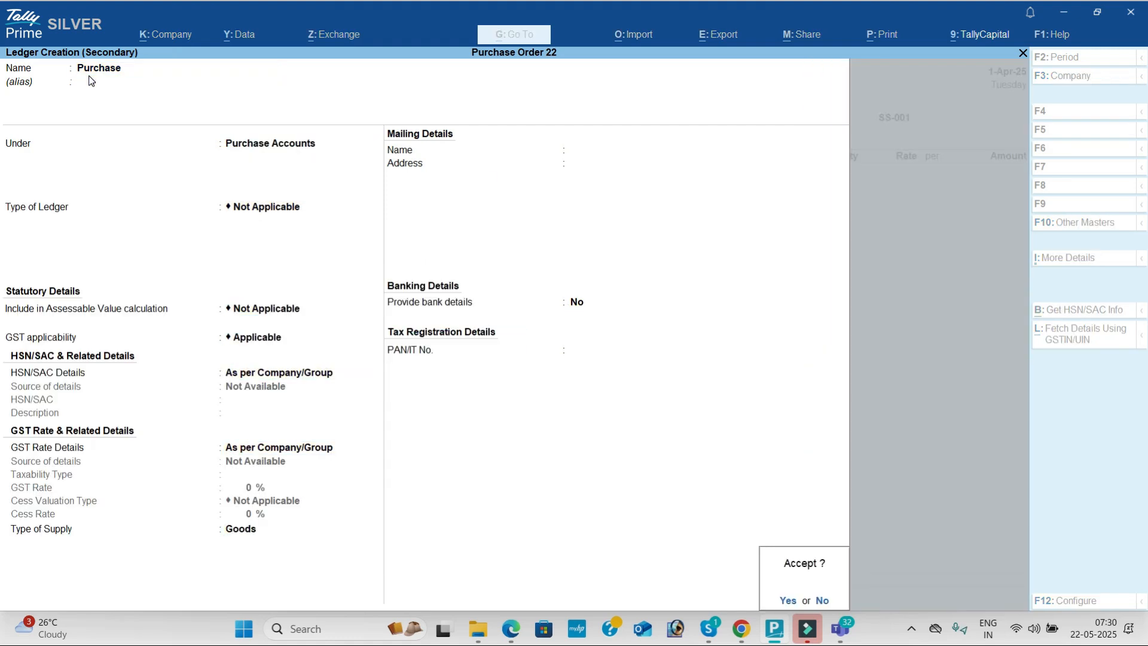
key(Return)
- Create a stock item named Monitor for the purchase order and create nos as its unit of measure
key(alt+c)
key(alt+Tab)
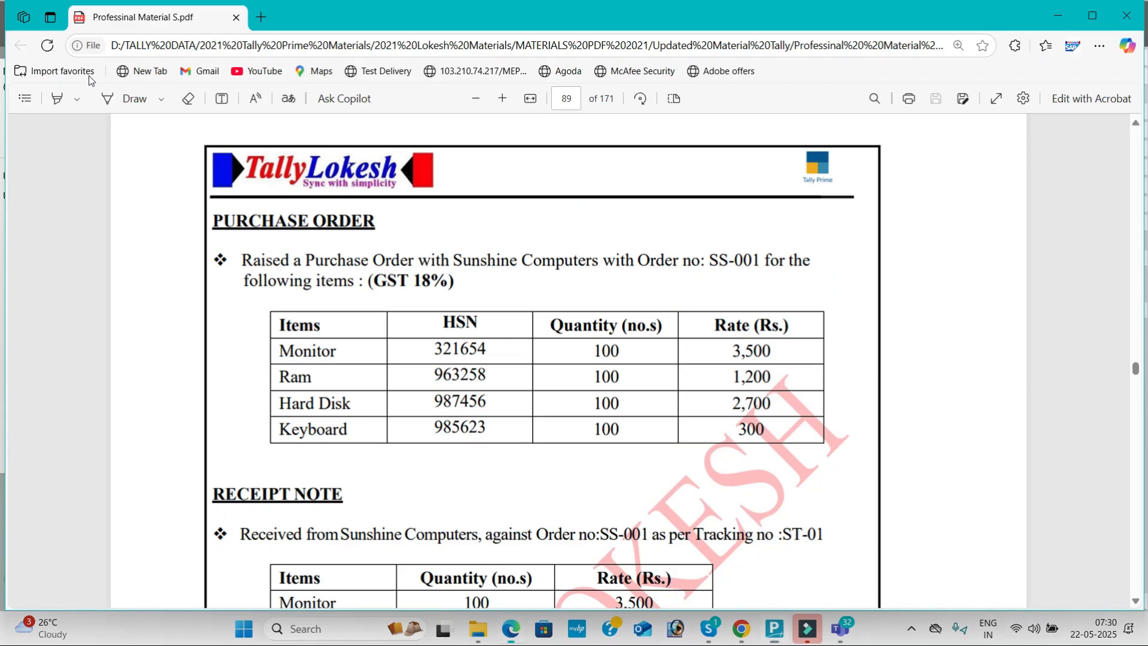
key(alt+Tab)
text(Monitor)
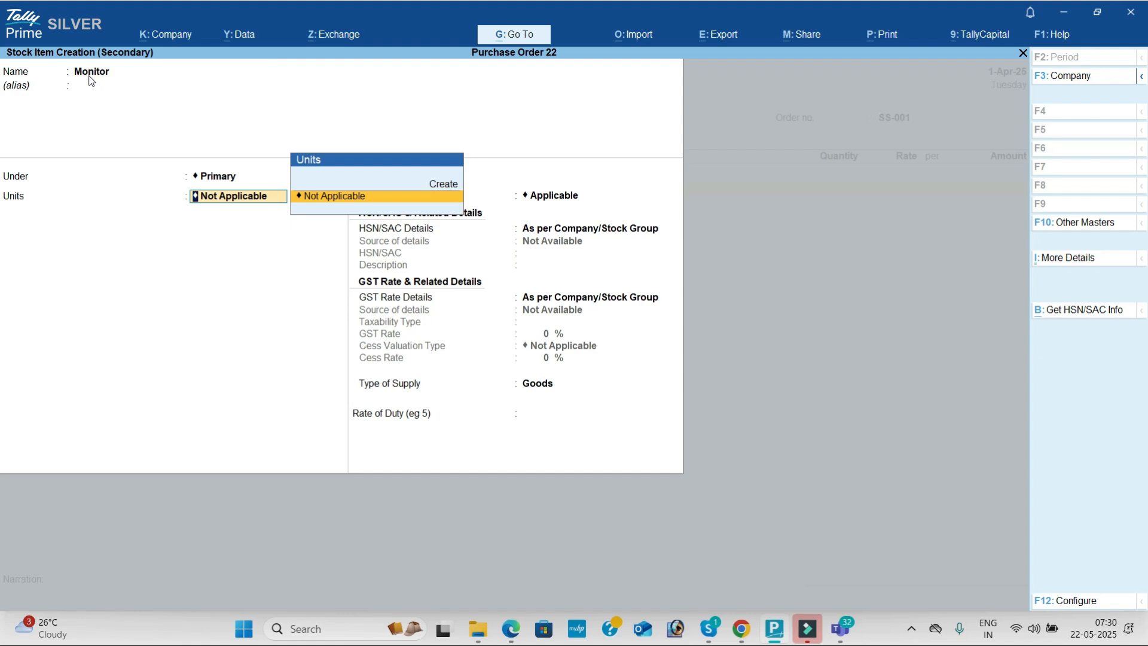
key(alt+c)
text(n)
key(Return)
key(Return)
text(nos)
key(Return)
key(ctrl+a)
- Specify HSN/SAC code 98554 directly in the Monitor stock item
key(Return)
key(Down)
key(Return)
text(98554)
key(Return)
- Make Monitor taxable at a GST rate of 18%, checking the rate in the exercise PDF, and save the item
key(Return)
key(Return)
key(Return)
key(alt+Tab)
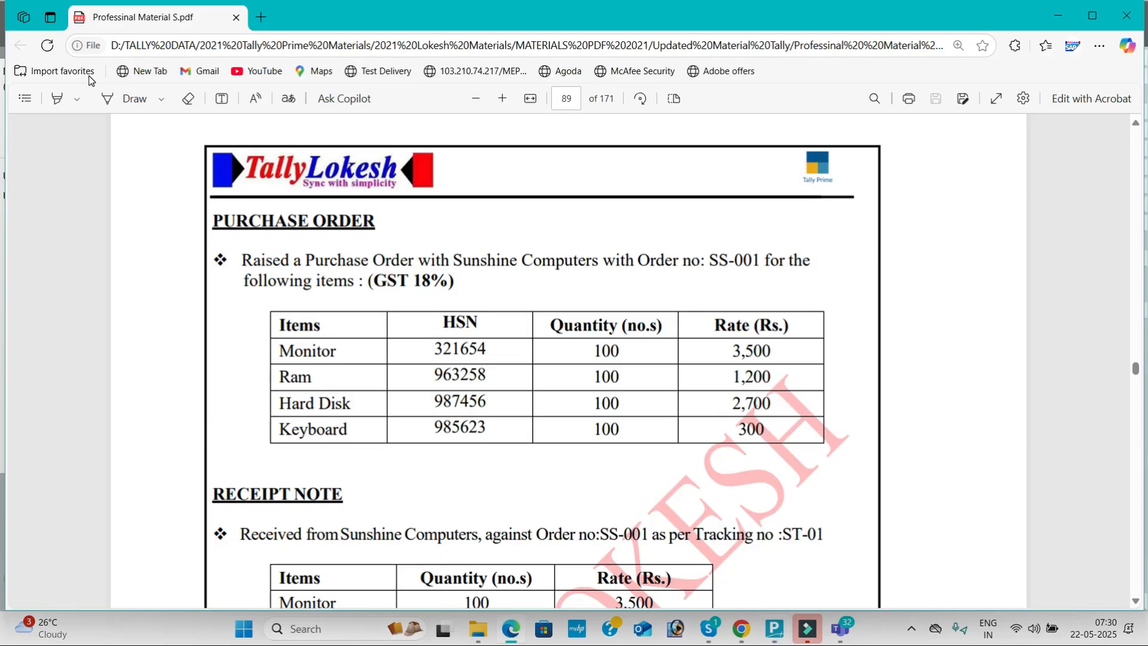
key(alt+Tab)
text(18)
key(Return)
key(Return)
key(Return)
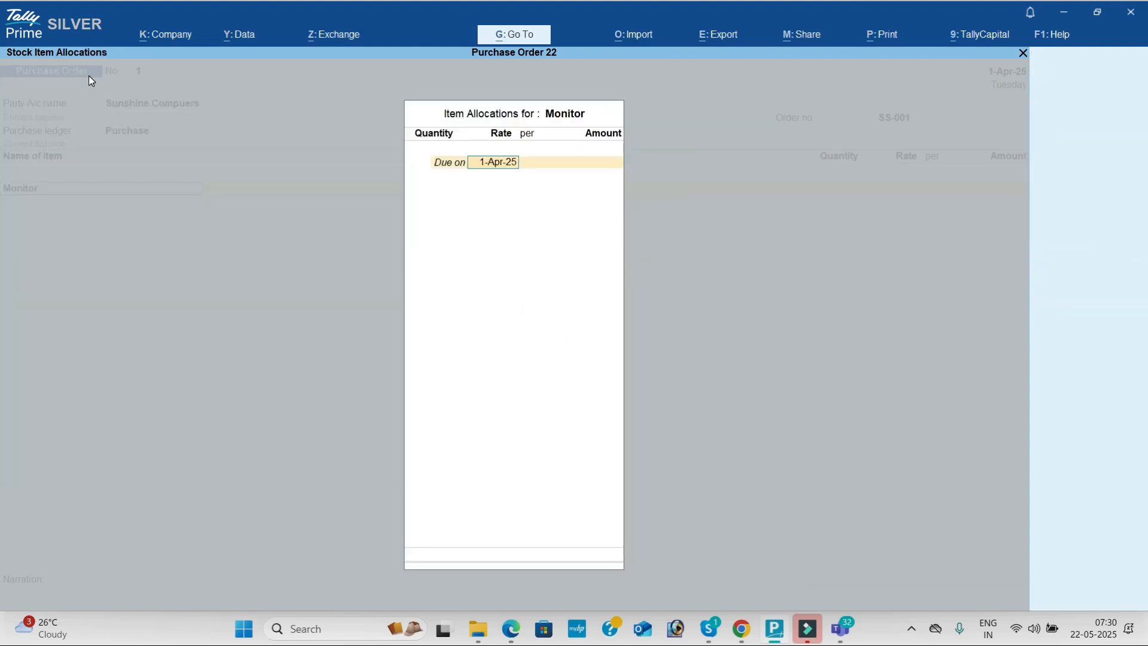
- Allocate 100 nos of Monitor at a rate of 3,500, due on 1-Apr-25, and accept its GST details
key(Return)
text(100)
key(Return)
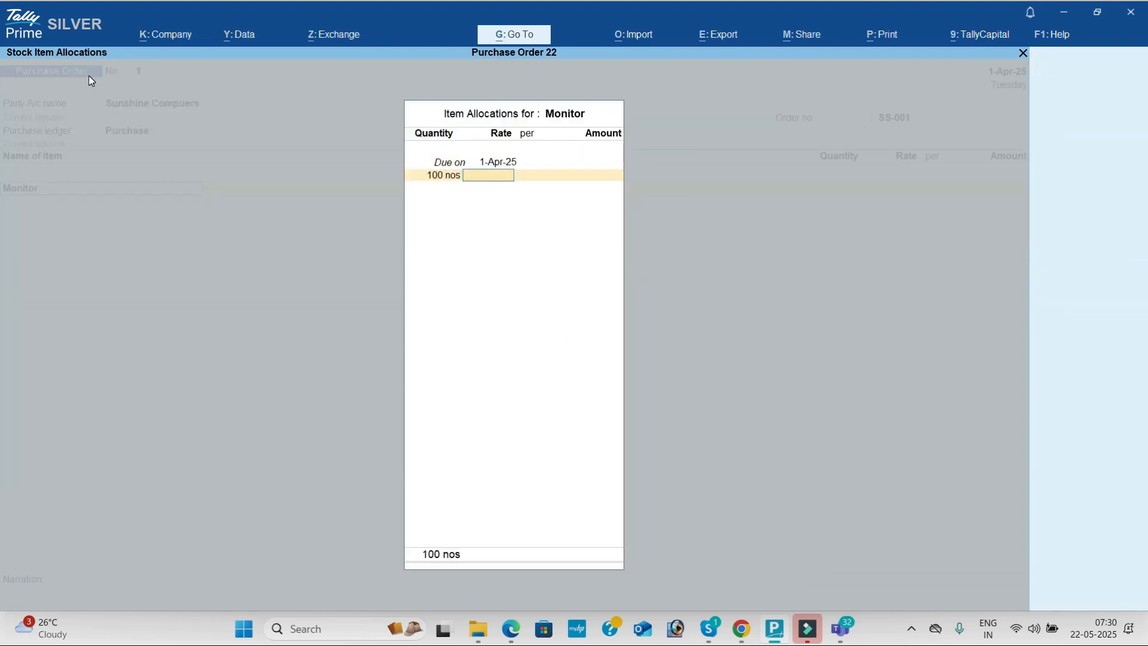
key(alt+Tab)
key(alt+Tab)
text(3500)
key(Return)
key(Return)
key(Return)
key(Return)
key(Return)
key(Return)
key(Return)
- Create the next stock item from the exercise PDF, named Ram, with nos as its unit
key(alt+c)
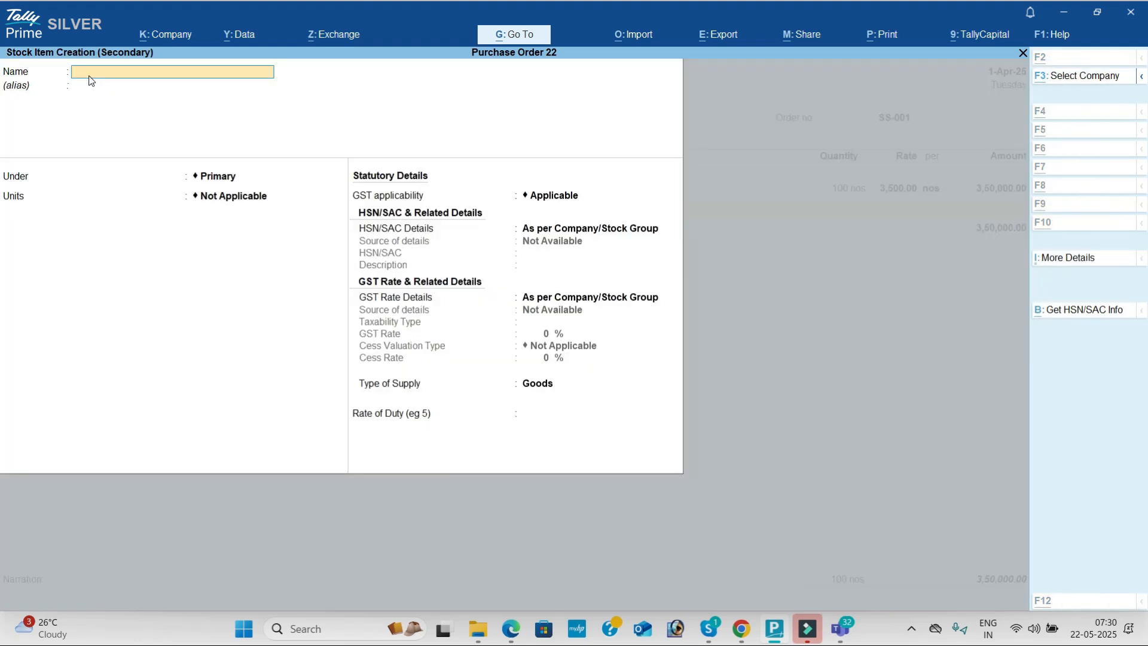
key(alt+Tab)
key(alt+Tab)
text(R)
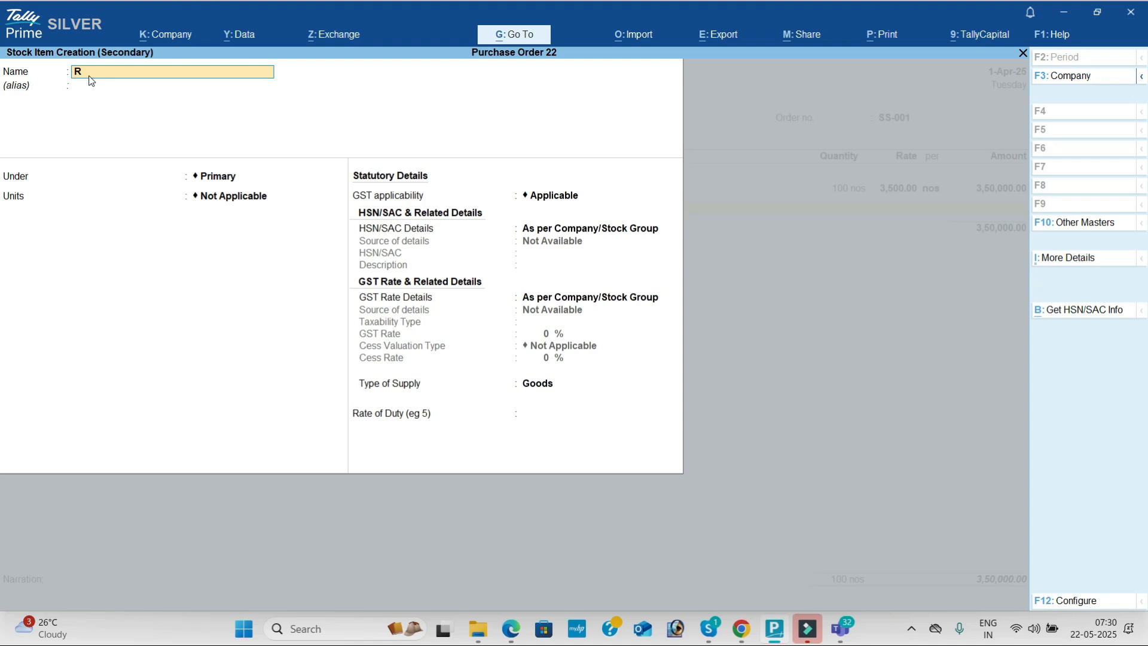
text(am)
key(Return)
key(Return)
key(BackSpace)
key(Return)
key(Down)
key(Return)
- Specify HSN/SAC code 65854 directly in the Ram stock item
key(Return)
key(Down)
key(Return)
text(65854)
key(Return)
- Specify Ram's GST details as Taxable at 18% and save the stock item
key(Return)
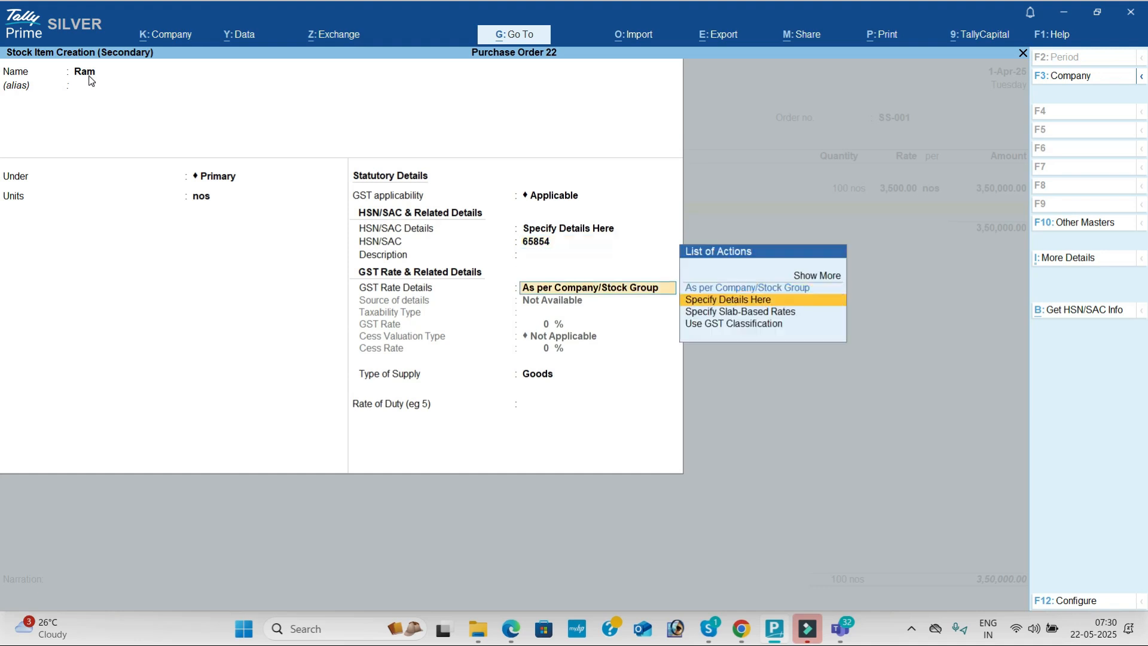
key(Return)
key(Return)
text(18)
key(Return)
key(Return)
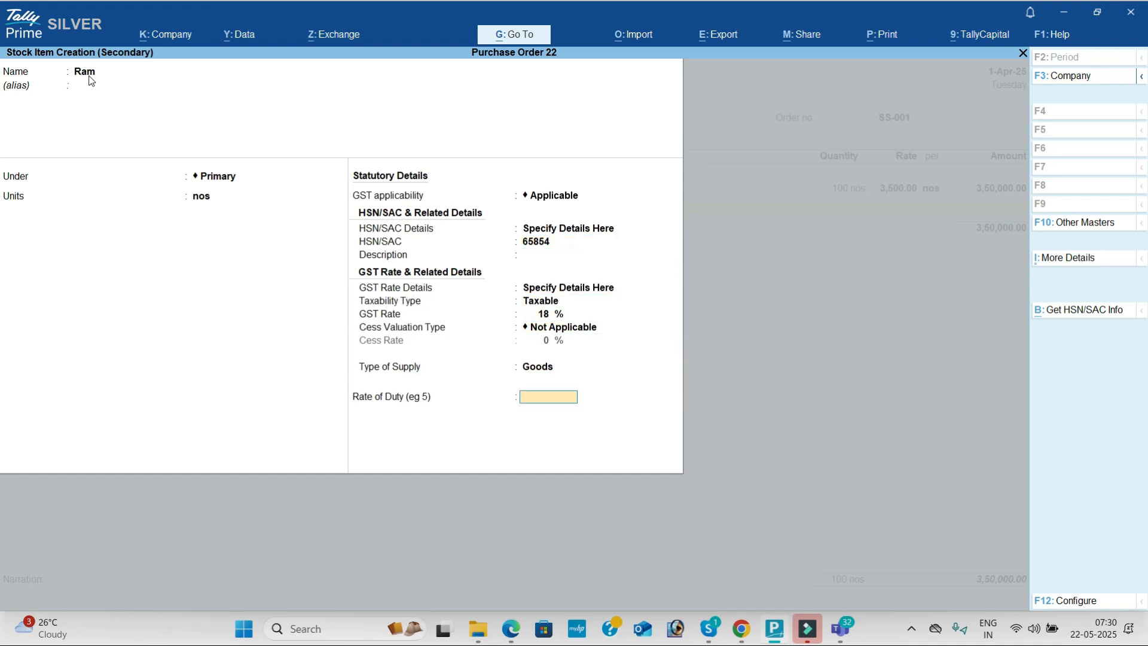
key(Return)
key(Return)
- Allocate 100 nos of Ram at a rate of 1,200, due on 1-Apr-25, and accept its GST details
key(Return)
text(1)
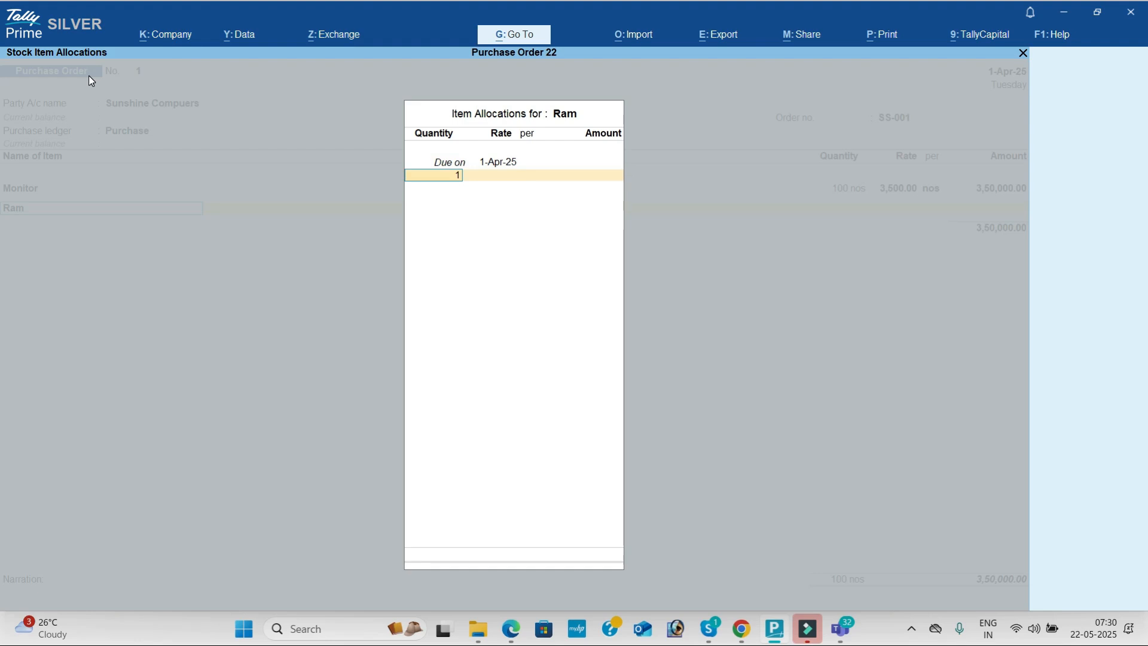
text(00 nos)
key(Return)
key(alt+Tab)
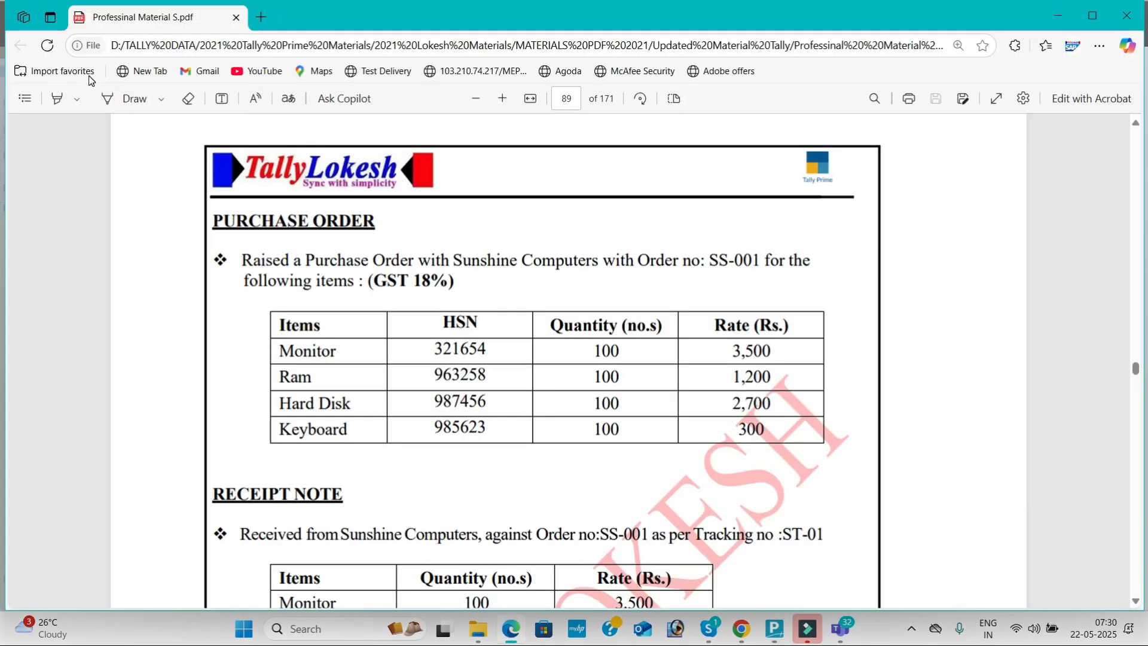
key(alt+Tab)
text(1200)
key(Return)
key(Return)
key(Return)
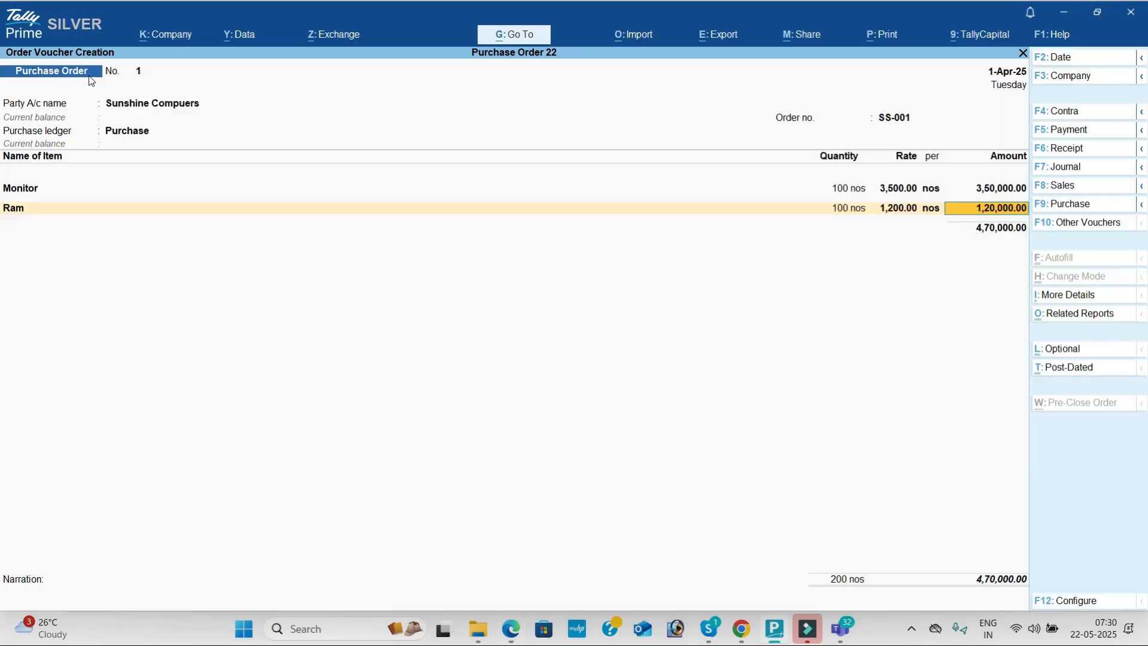
key(Return)
key(Return)
key(Return)
- Create a stock item named Hard Disk, taken from the exercise PDF, with nos as its unit
key(alt+c)
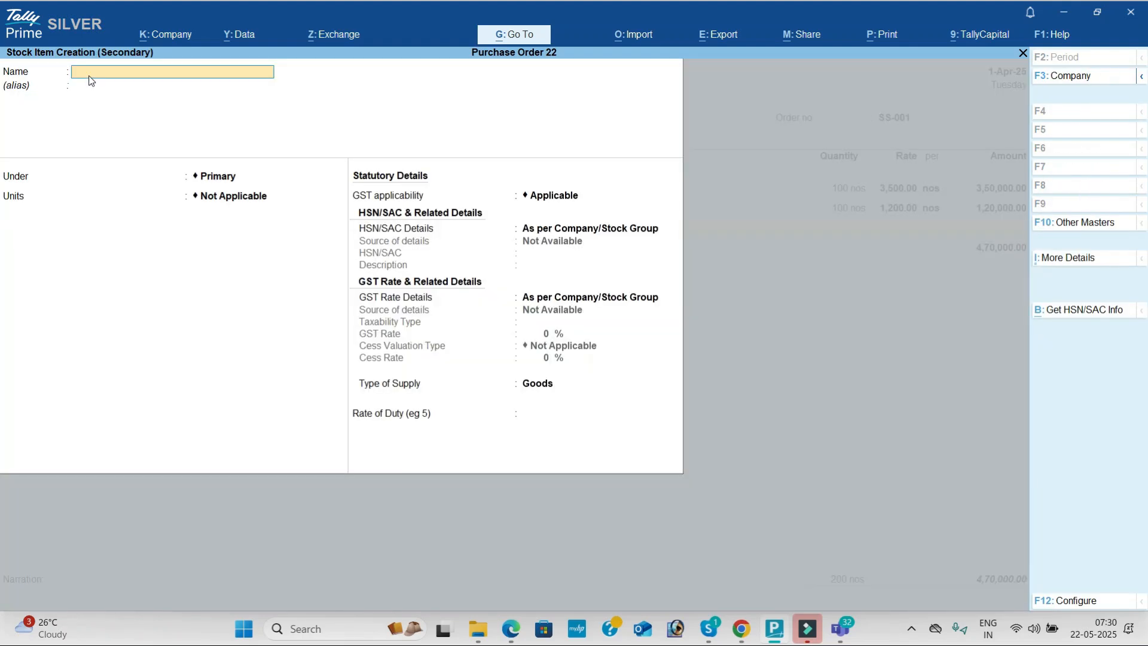
key(alt+Tab)
key(alt+Tab)
text(Ha)
key(Return)
key(Return)
key(Down)
key(Return)
key(Return)
- Specify HSN/SAC code 6488 directly in the Hard Disk stock item
text(sk)
key(Return)
text(6488)
key(Return)
key(Return)
- Specify Hard Disk's GST details as Taxable at 18% and save the stock item
text(s)
key(Return)
key(Return)
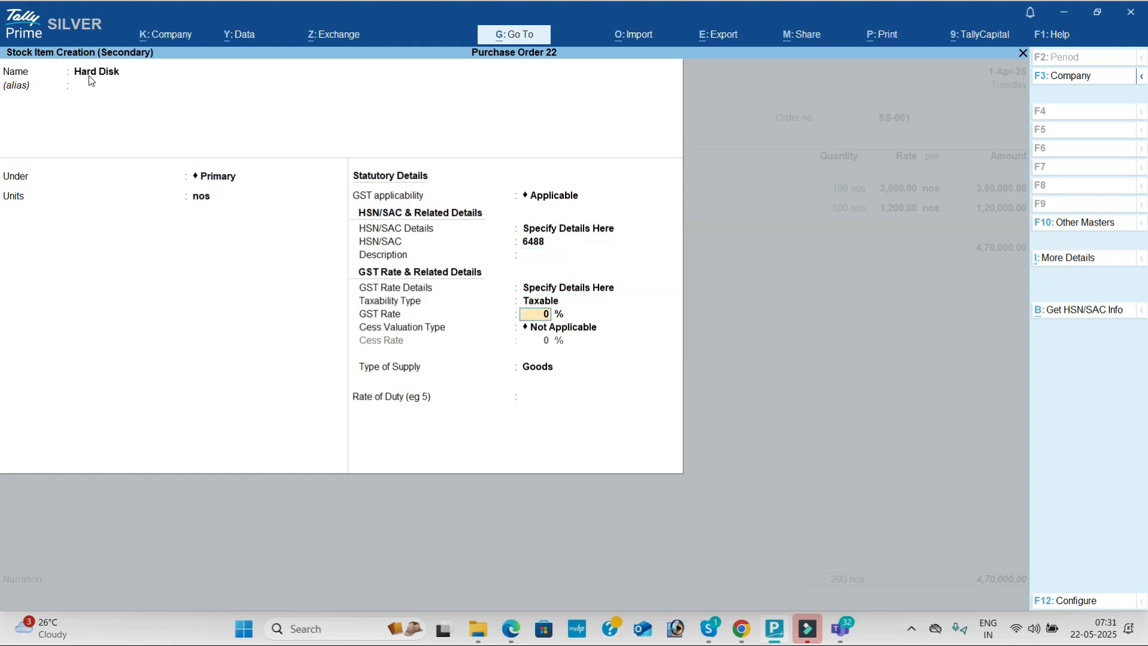
text(18)
key(Return)
key(Return)
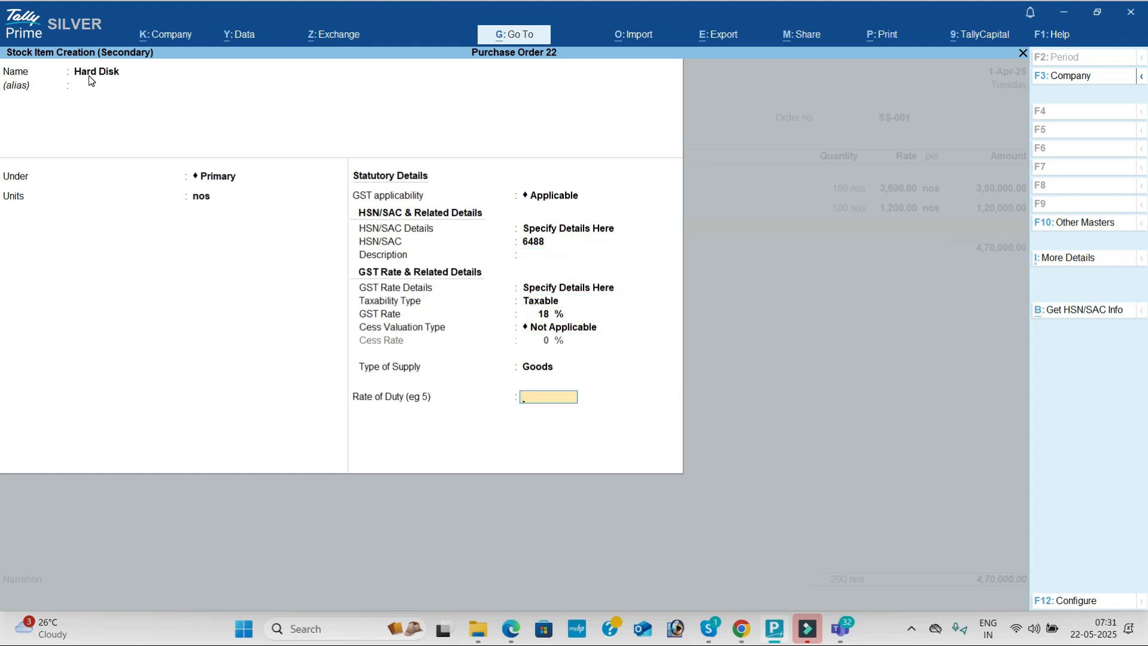
key(Return)
- Allocate 100 nos of Hard Disk at a rate of 2,700, due on 1-Apr-25, and accept its GST details
key(Return)
text(100)
key(Return)
key(alt+Tab)
key(alt+Tab)
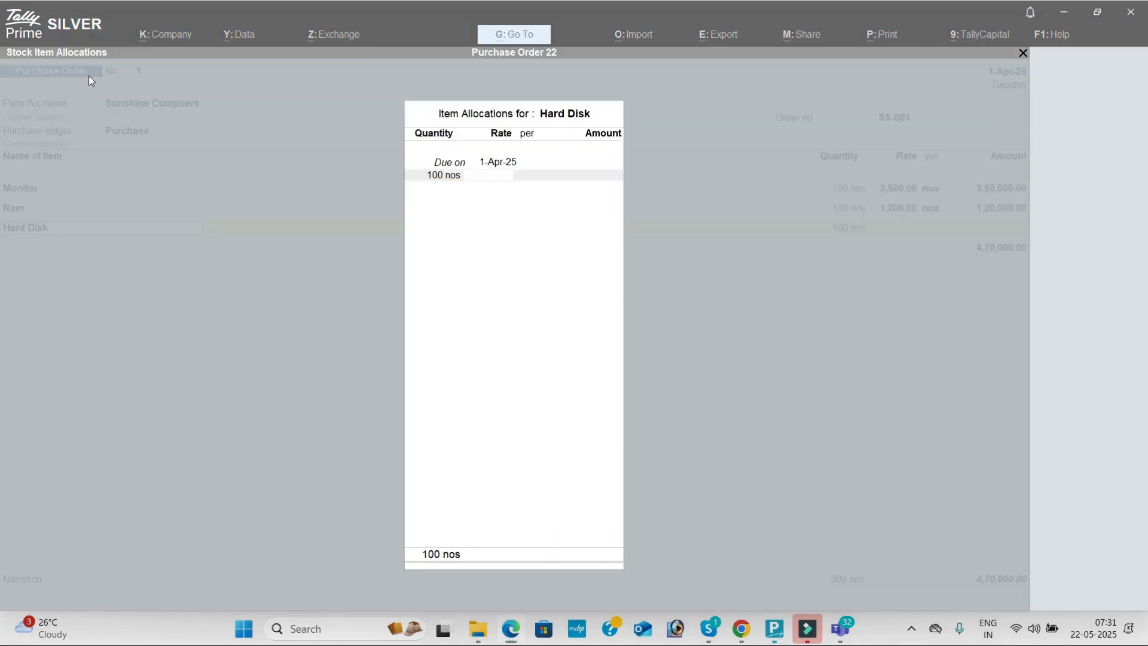
text(2700)
key(Return)
key(Return)
key(Return)
key(Return)
key(Return)
key(Return)
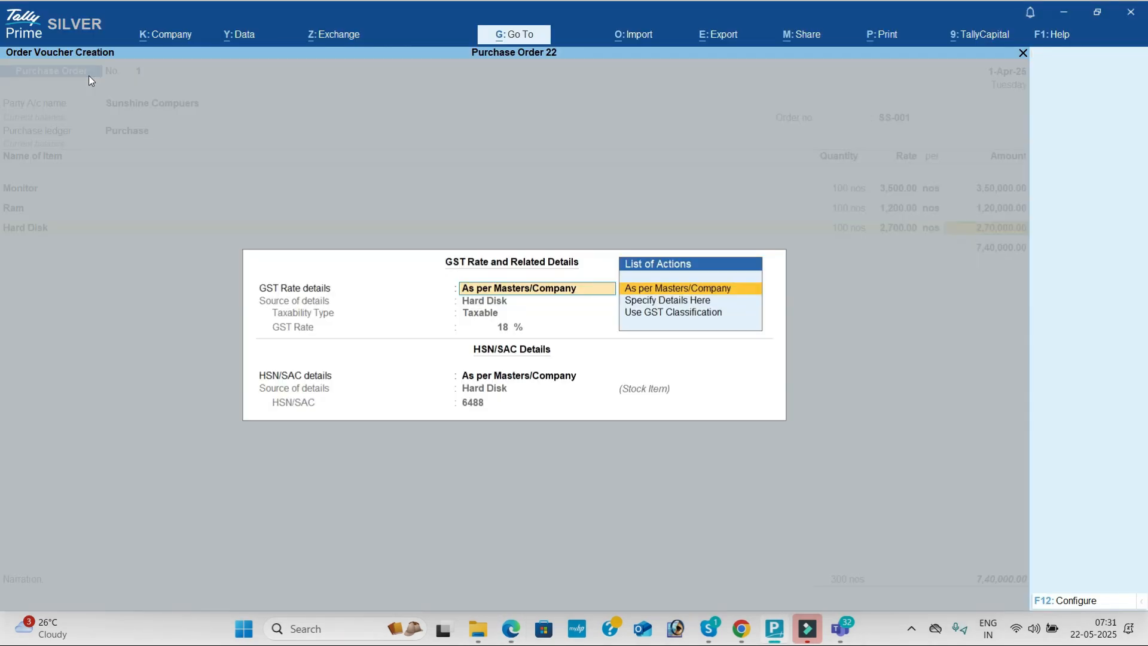
- Create the last stock item from the exercise PDF, named Keybaord, with nos as its unit
key(alt+c)
key(alt+Tab)
key(alt+Tab)
text(Keybao)
key(Return)
key(Return)
key(Return)
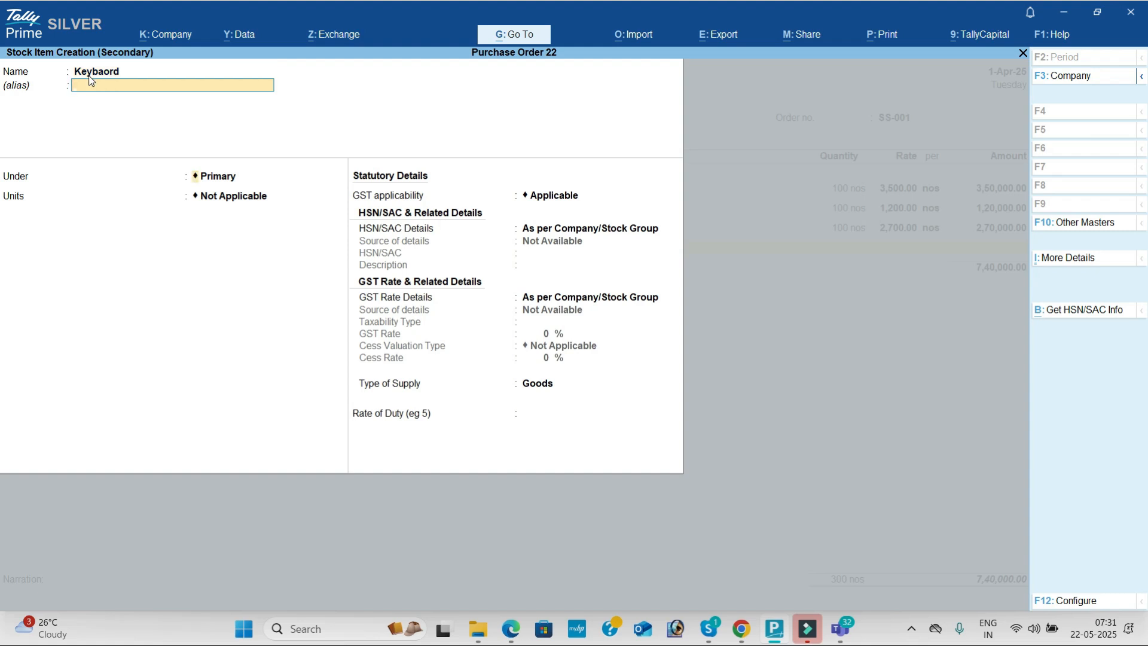
key(Down)
key(Return)
- Specify HSN/SAC code 64555 directly in the keyboard stock item
key(Return)
key(Return)
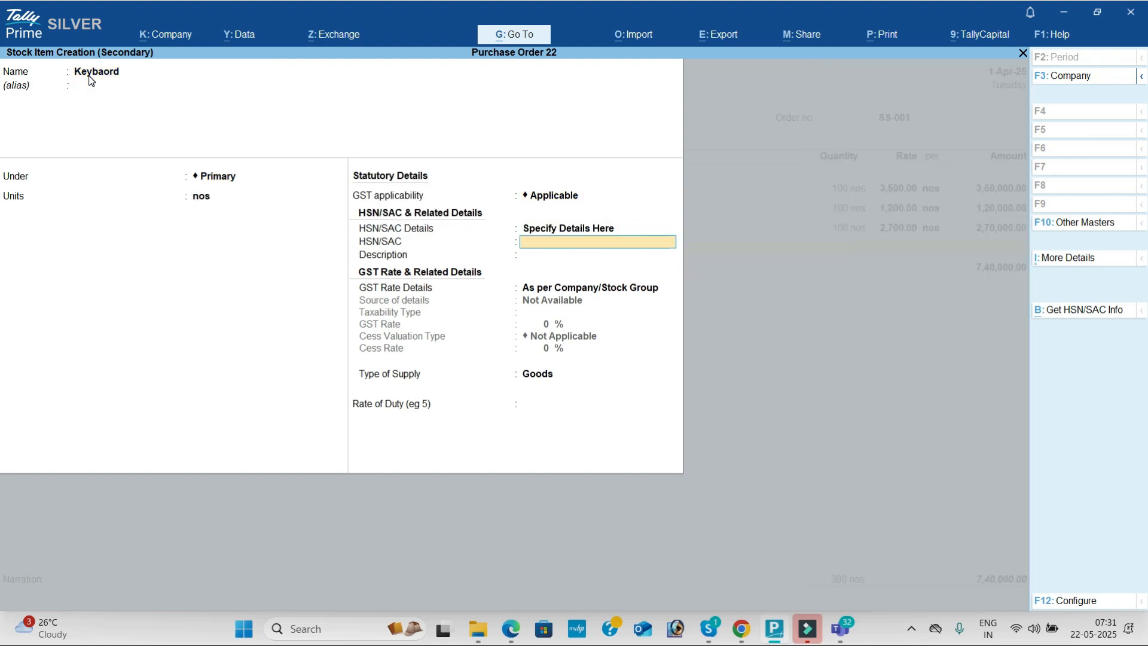
text(64555)
key(Return)
key(Return)
- Specify the keyboard item's GST rate as 18% and save the stock item
key(Down)
key(Return)
text(18)
key(Return)
key(Return)
key(Return)
key(Return)
key(Return)
- Allocate 100 nos of the keyboard at a rate of 300, due on 1-Apr-25, and accept its GST details
key(Return)
text(100)
key(Return)
key(alt+Tab)
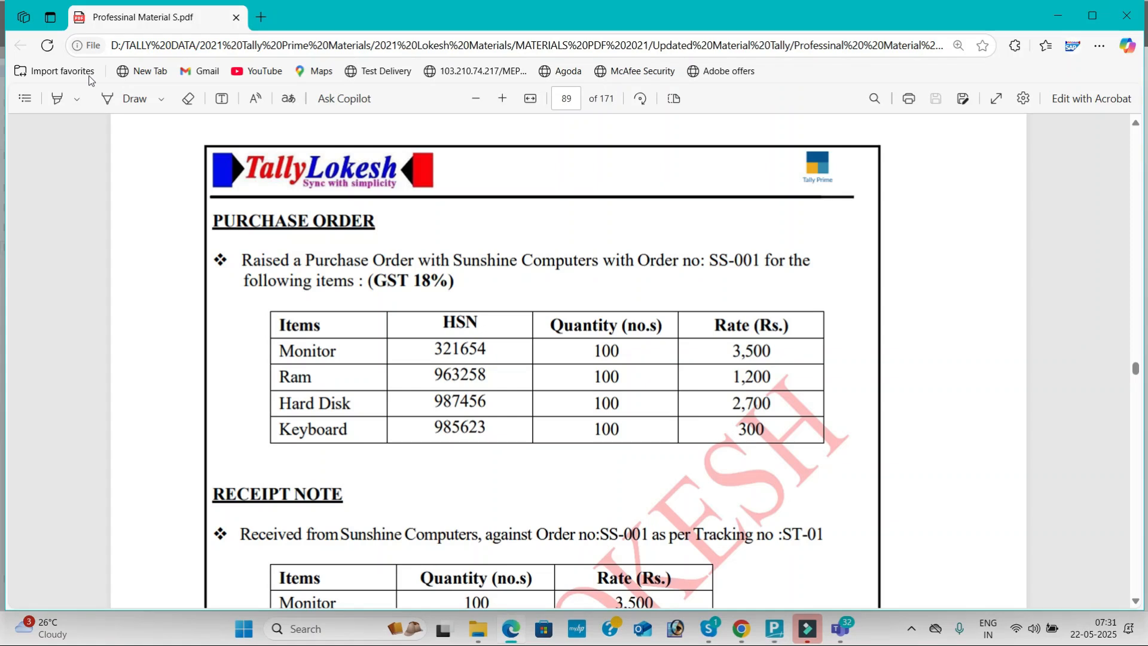
key(alt+Tab)
text(300)
key(Return)
key(Return)
key(Return)
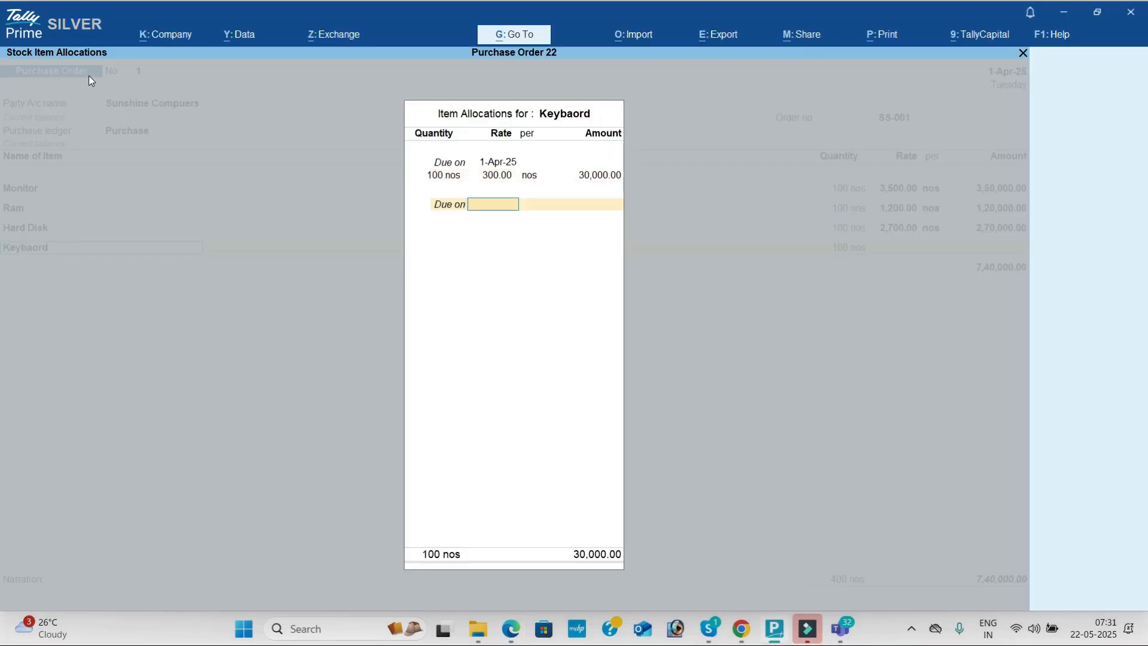
key(Return)
key(Return)
key(Return)
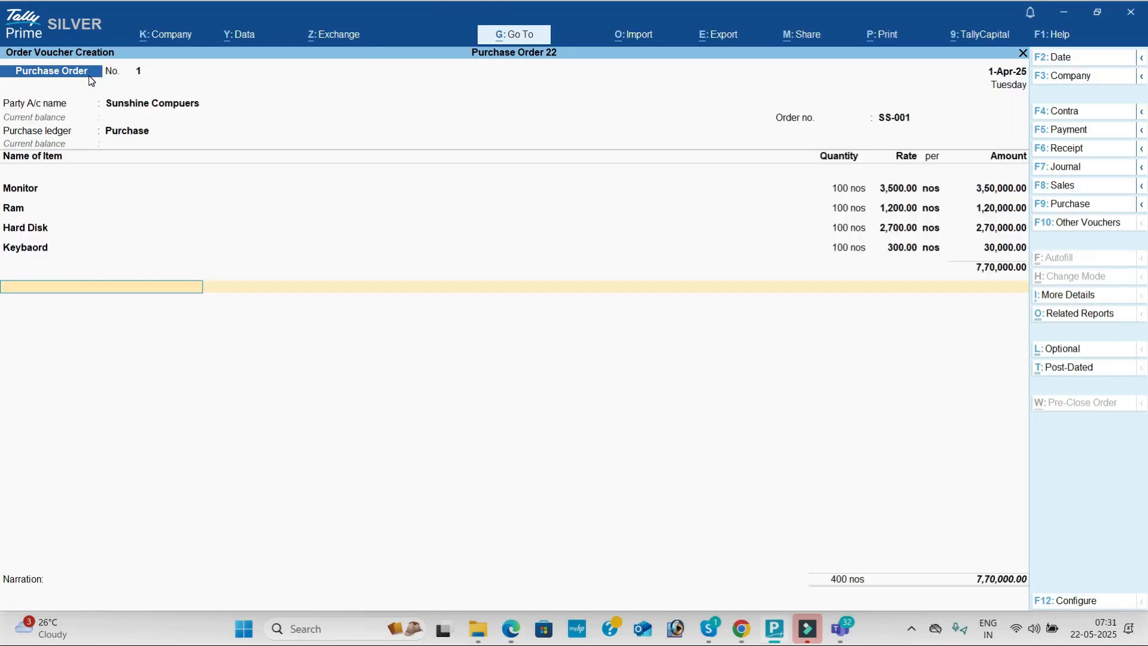
- Create a ledger named CGST under Duties & Taxes with duty type GST and tax type CGST, and add it to the order
key(alt+c)
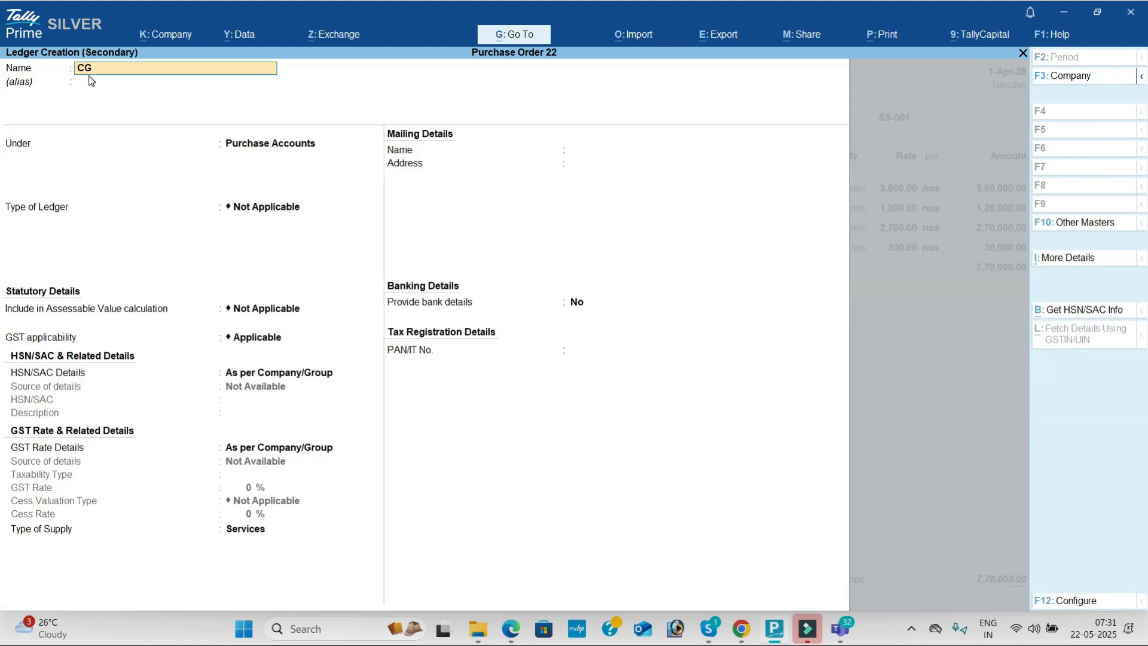
key(Return)
text(DU)
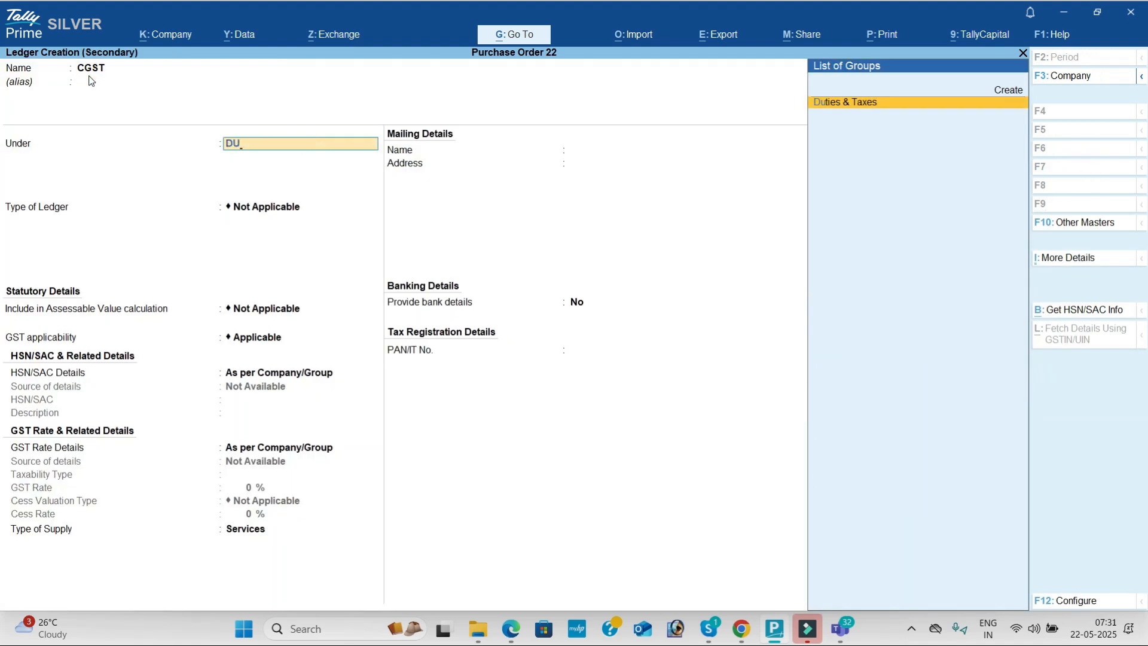
key(Return)
key(Return)
key(Down)
key(Return)
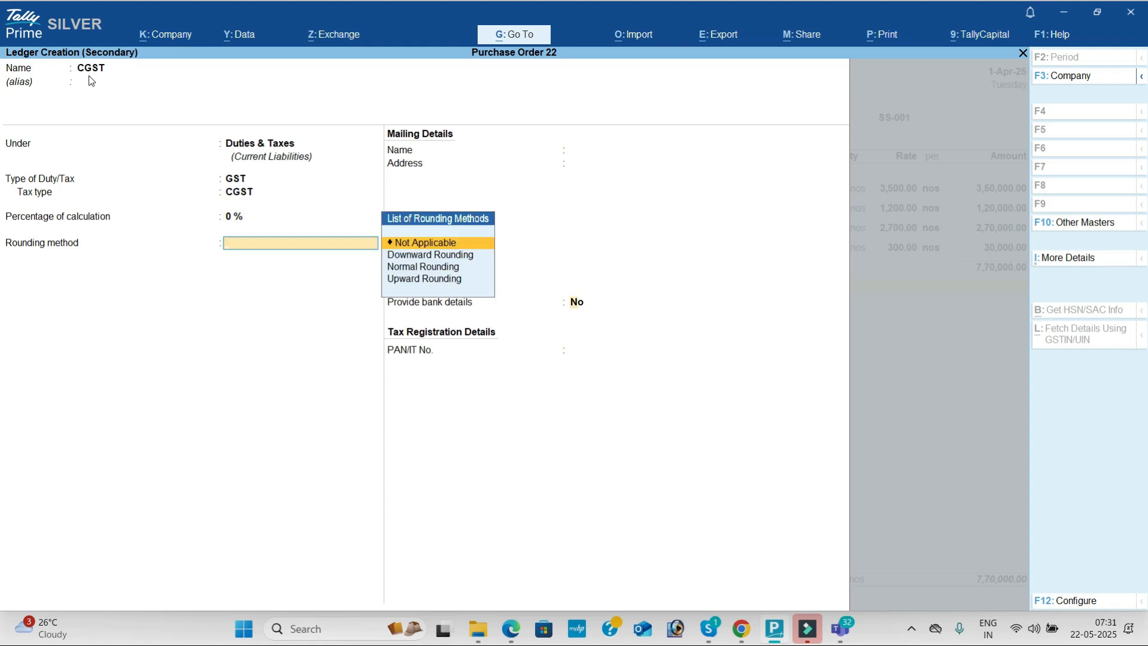
key(Return)
key(Return)
- Create a ledger named SGST under Duties & Taxes with duty type GST and tax type SGST/UTGST, and add it to the order
key(alt+c)
text(SGST)
key(Return)
key(Return)
key(Up)
key(Return)
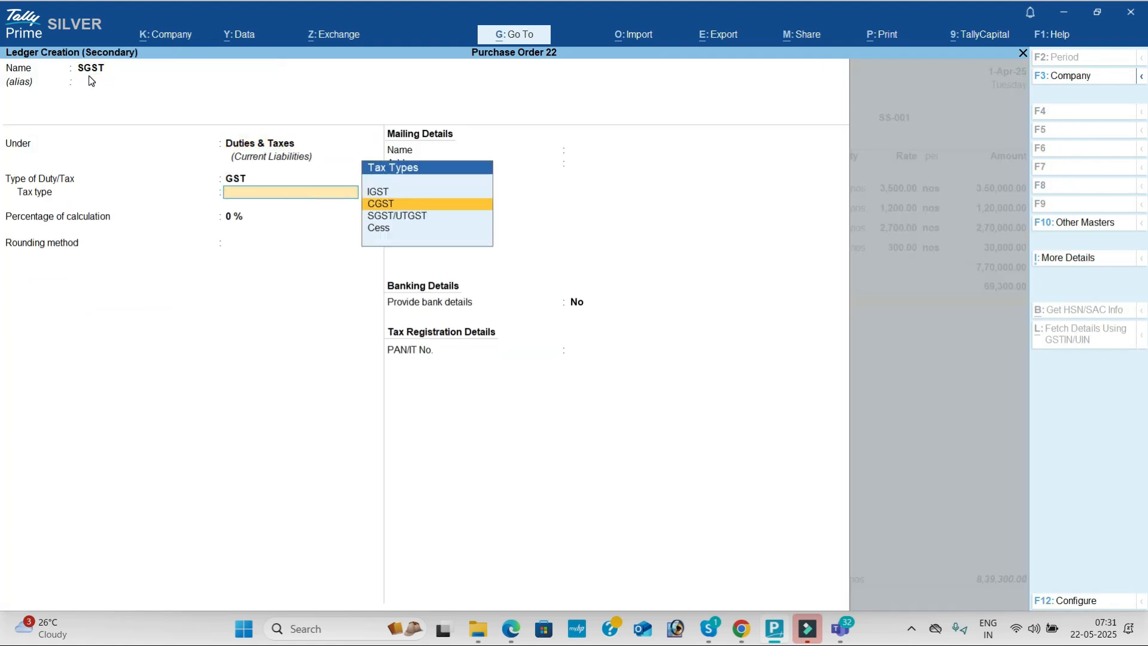
key(Down)
key(Return)
key(Return)
key(Return)
key(Return)
key(Return)
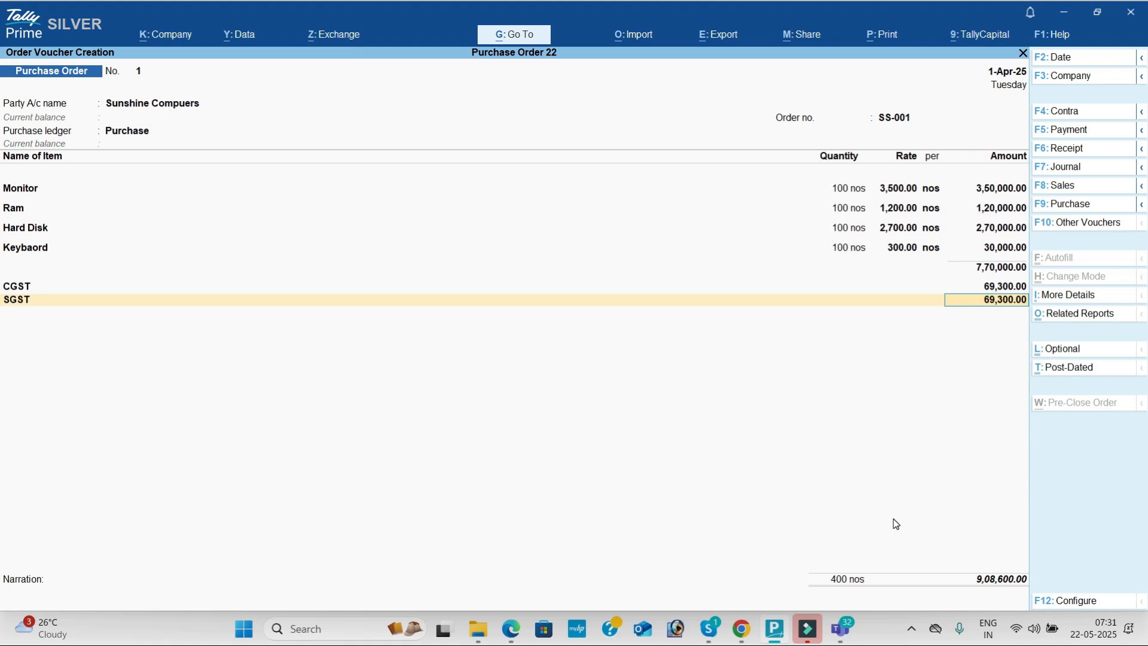
- Accept the completed purchase order without a narration
key(Return)
key(Return)
key(Return)
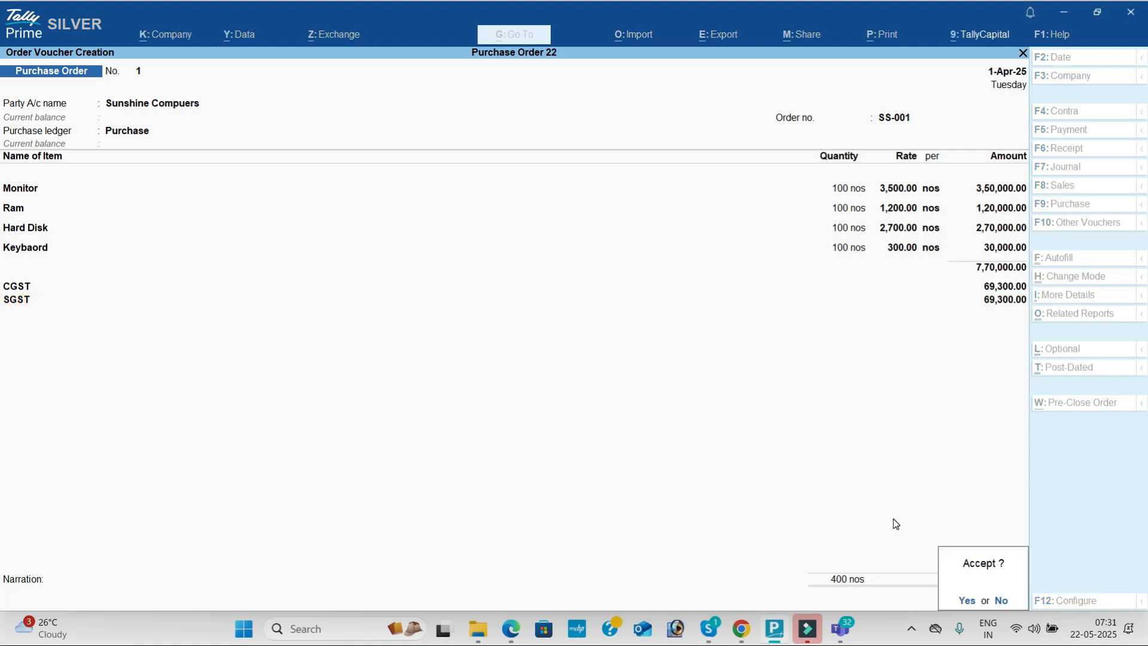
key(Return)
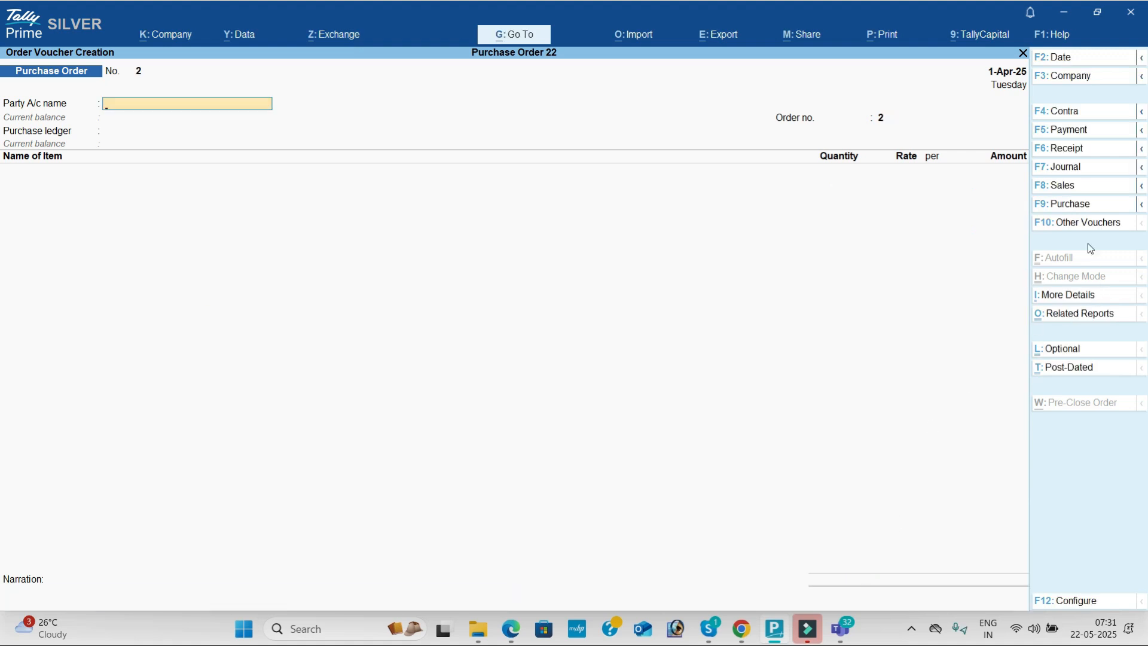
- Start changing the voucher type and show the inactive voucher types
click(1101, 223)
key(Up)
key(Up)
key(Up)
key(Up)
key(Up)
key(Up)
key(Up)
key(Up)
key(Up)
key(Up)
key(Up)
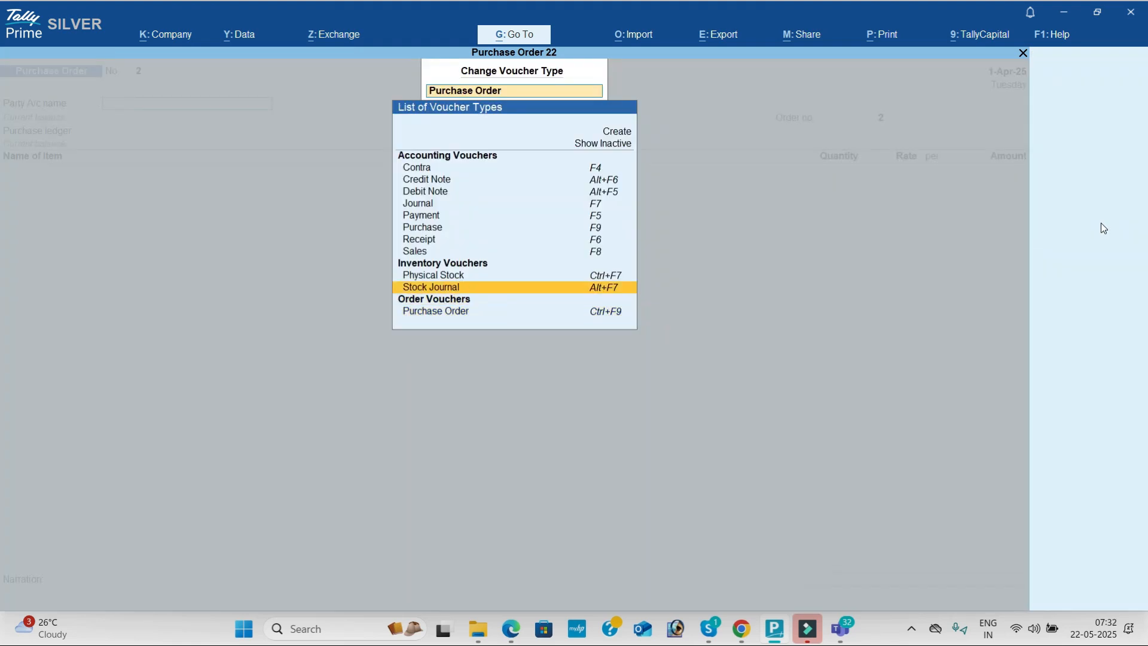
key(Up)
key(Return)
- Activate the Receipt Note voucher type and switch to a new Receipt Note
key(Down)
key(Down)
key(Down)
key(Down)
key(Down)
key(Down)
key(Down)
key(Down)
key(Down)
key(Down)
key(Down)
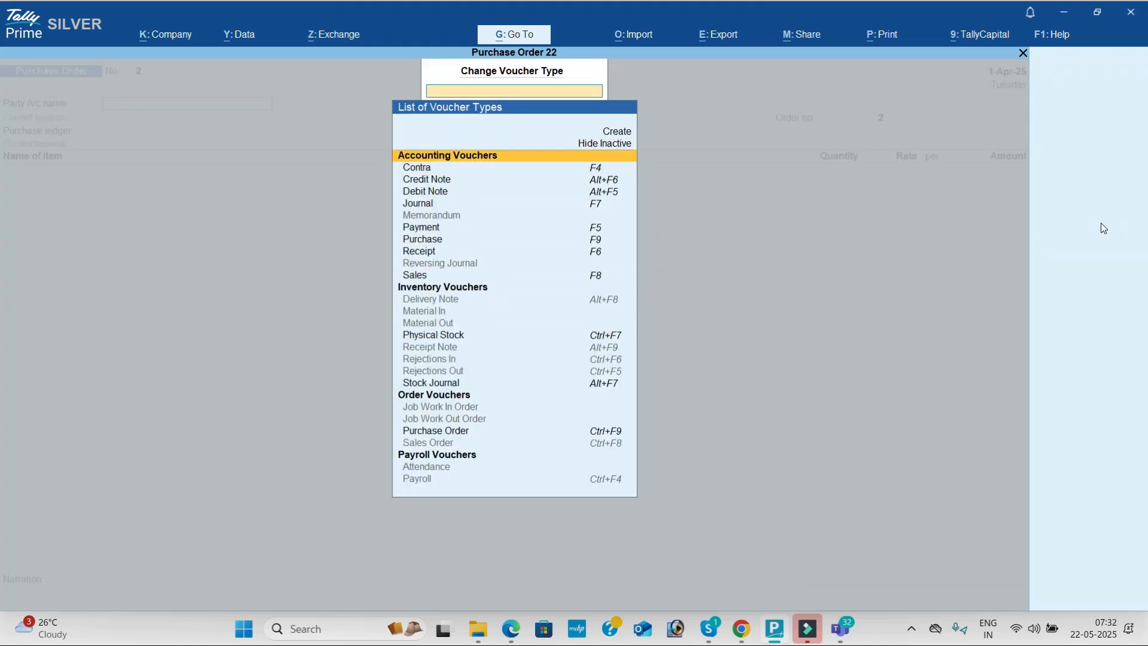
key(Up)
key(Up)
key(Up)
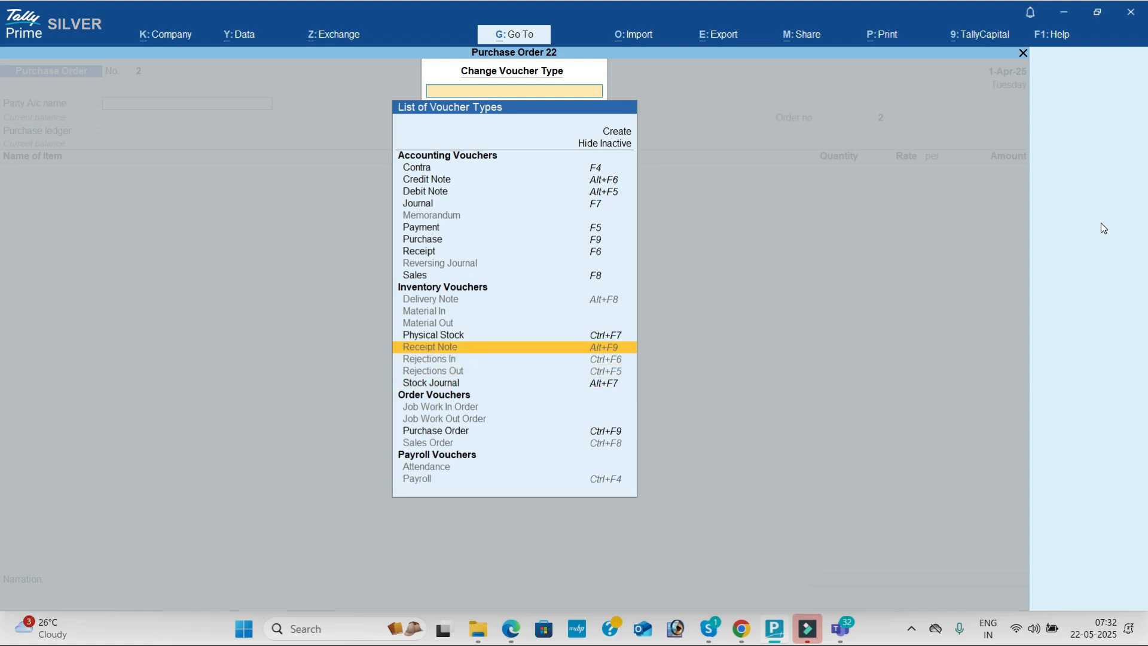
key(Return)
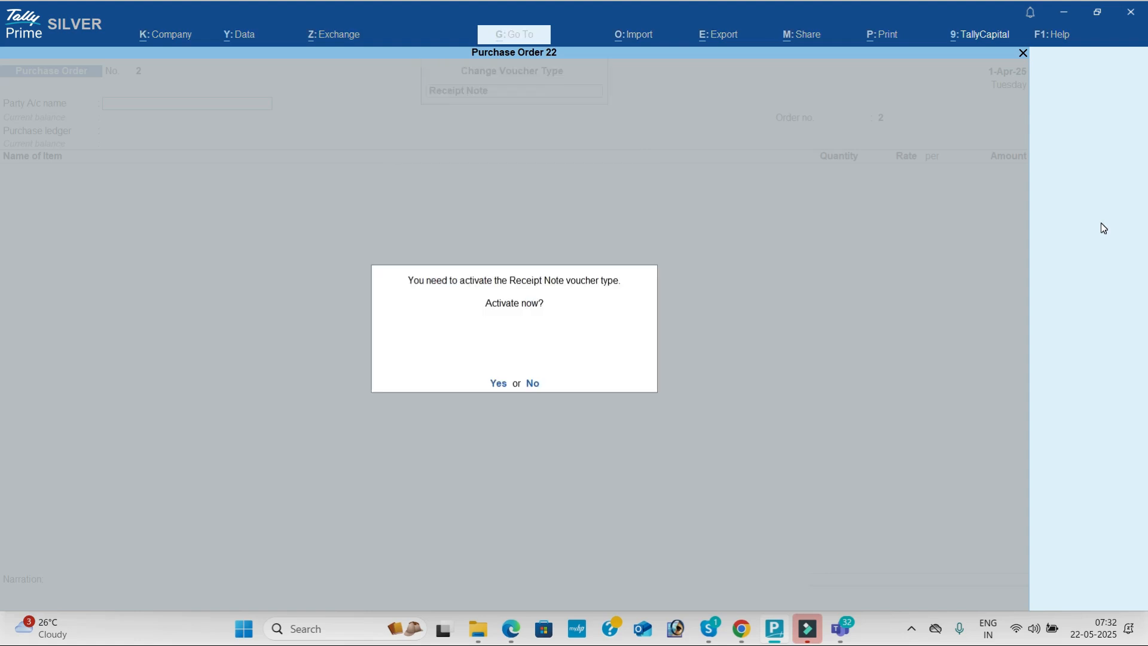
key(Return)
key(Return)
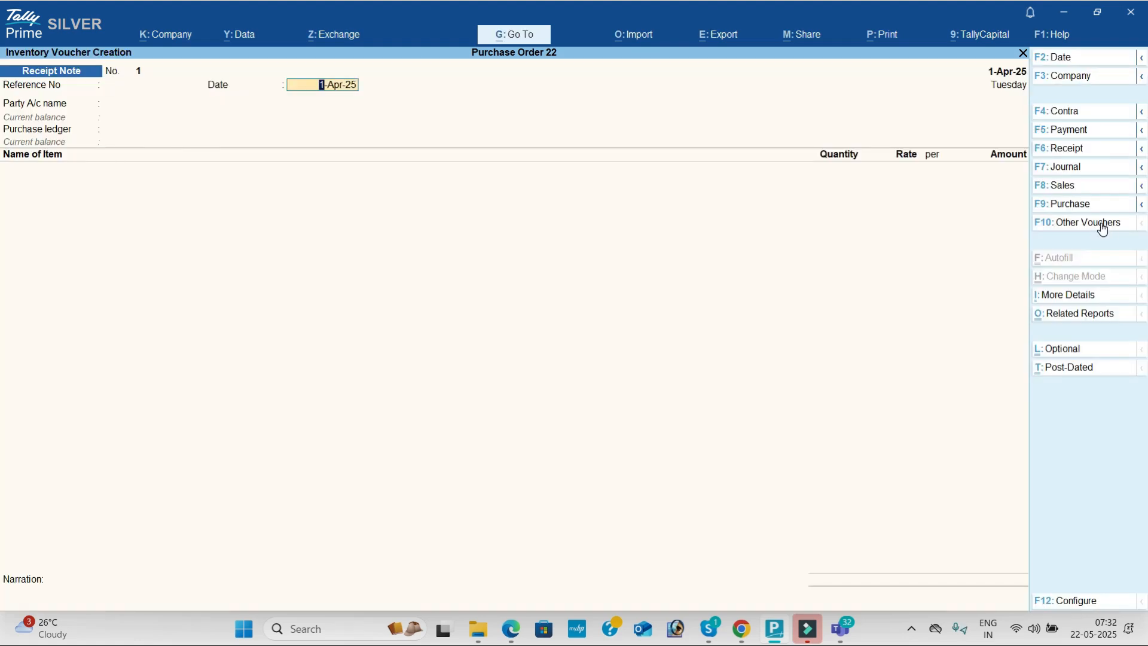
- Choose Sunshine Compuers as the receipt note's party and link its purchase order dated 1-Apr-25
key(Return)
key(Down)
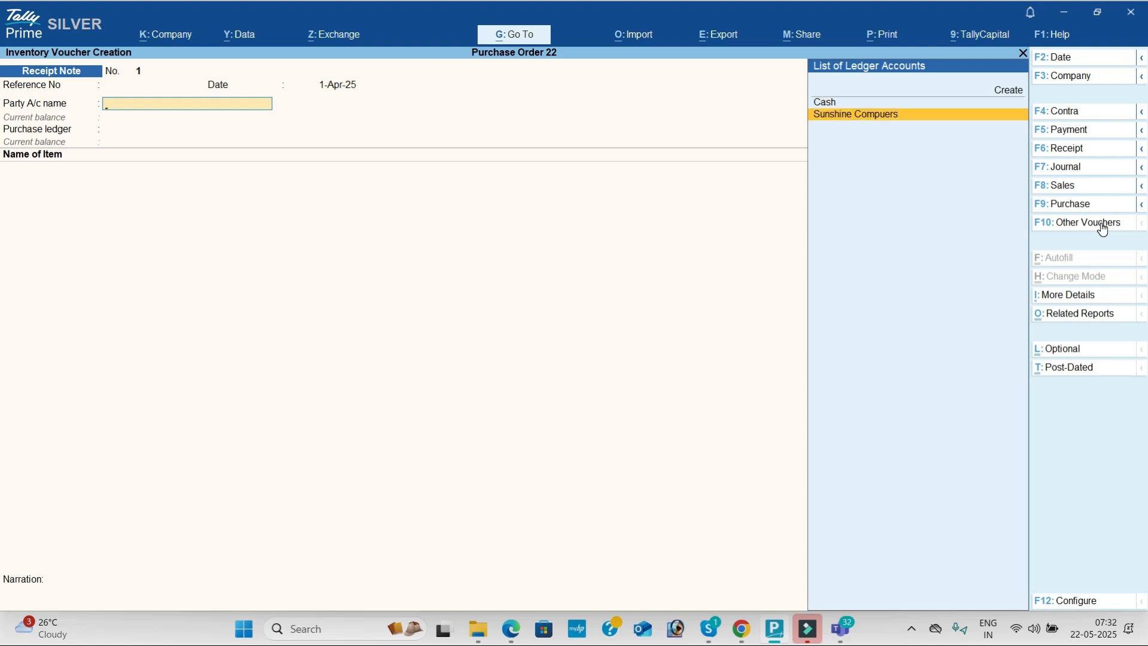
key(Return)
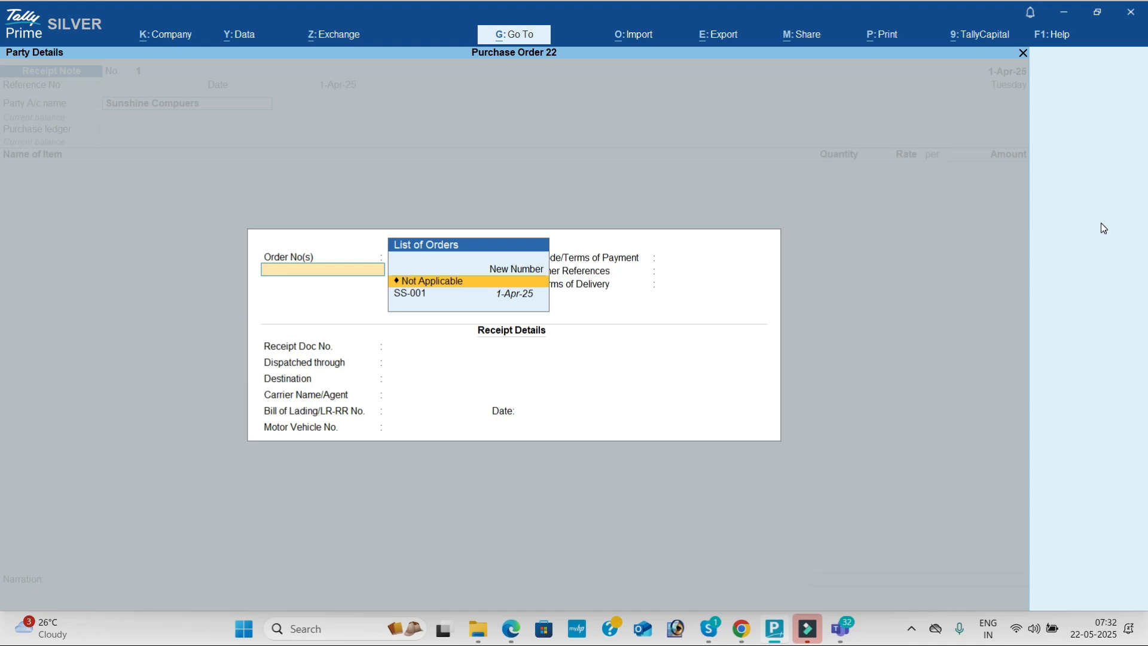
key(Down)
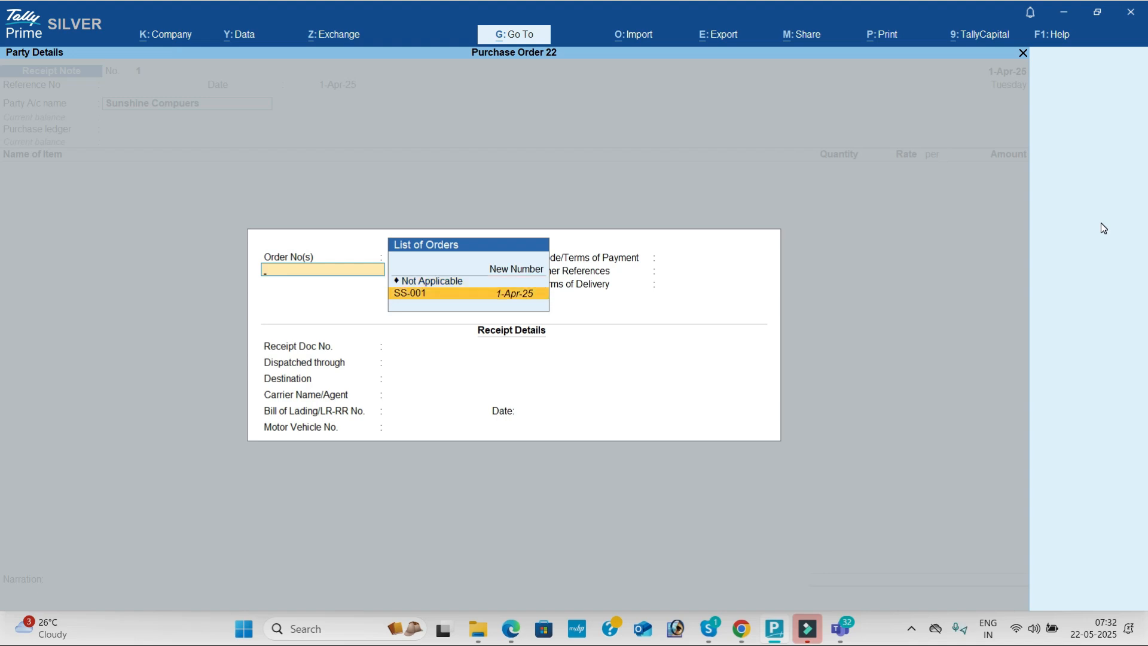
key(Return)
key(Return)
key(Return)
key(Return)
key(Return)
key(Return)
key(Return)
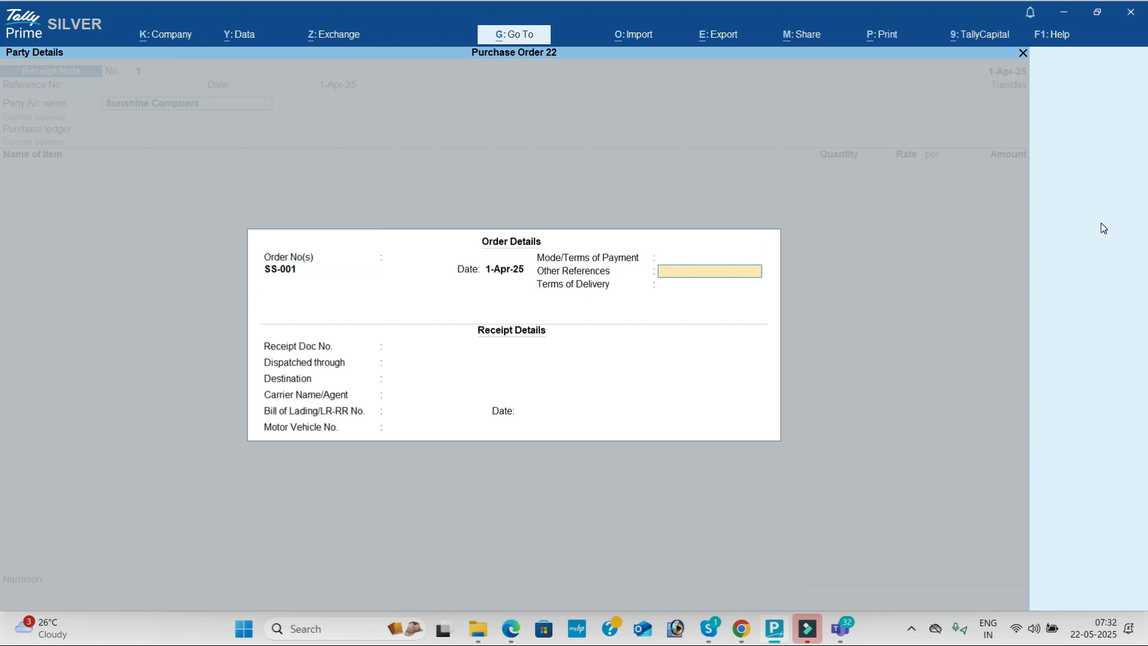
- Leave the receipt details blank and accept the supplier's party details with Andhra Pradesh as place of supply
key(Return)
key(Return)
key(Return)
key(Return)
key(Return)
key(Return)
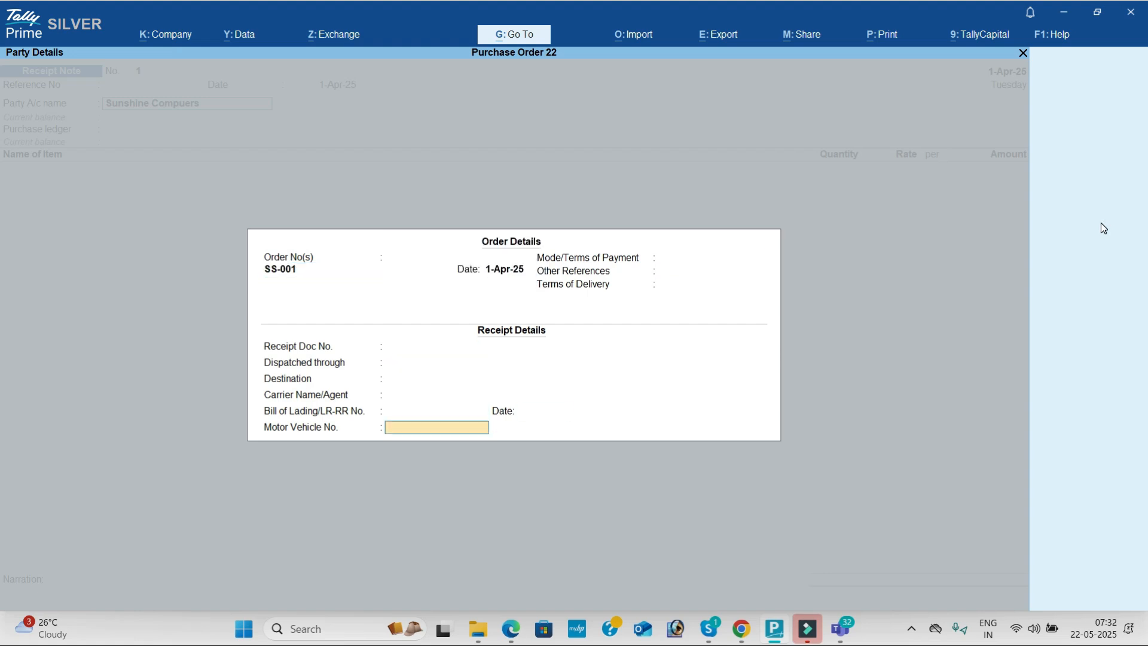
key(Return)
key(Return)
key(Return)
key(Return)
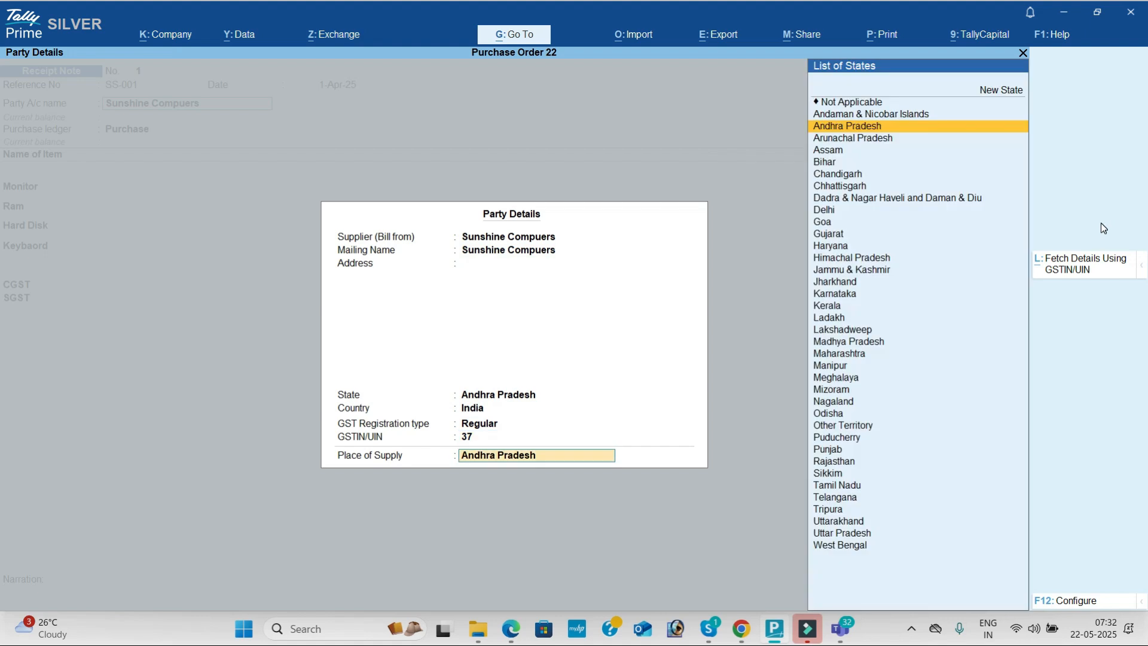
key(Return)
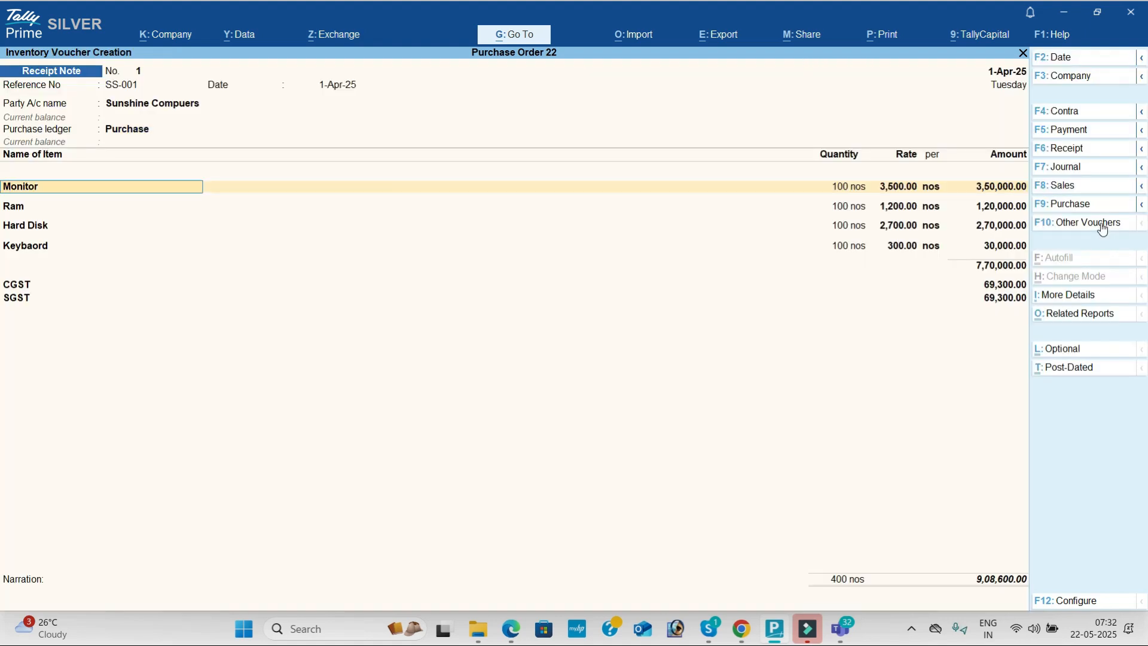
- Check the Receipt Note exercise in the course PDF and assign new tracking number ST-01 to the Monitor's 100 nos in TallyPrime
key(alt+Tab)
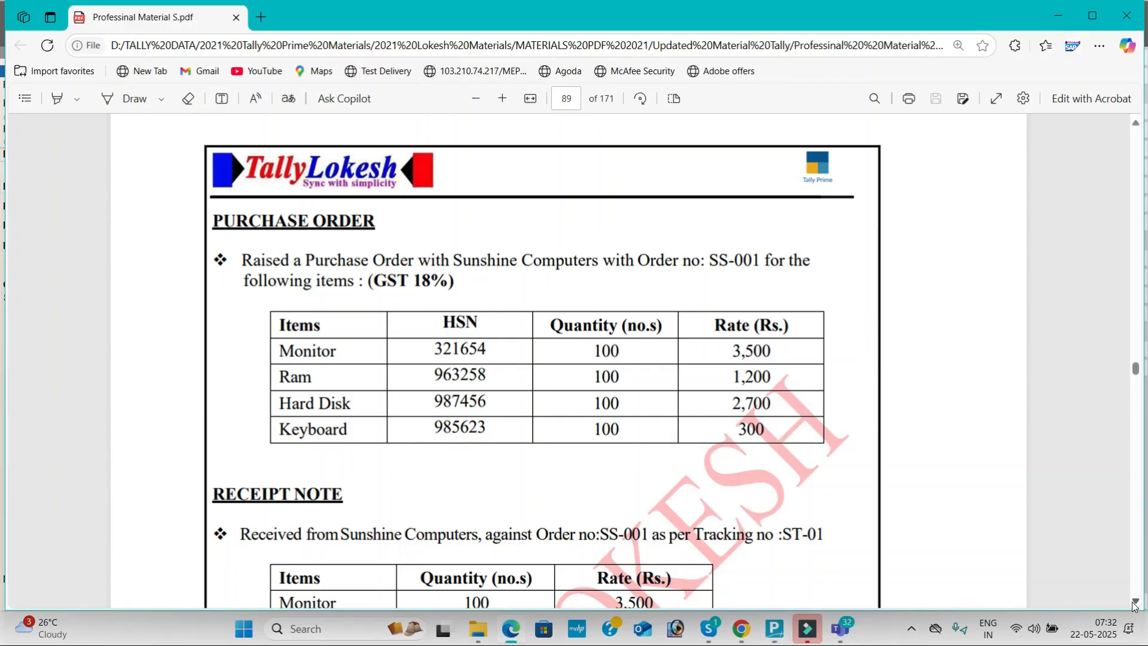
click(1134, 601)
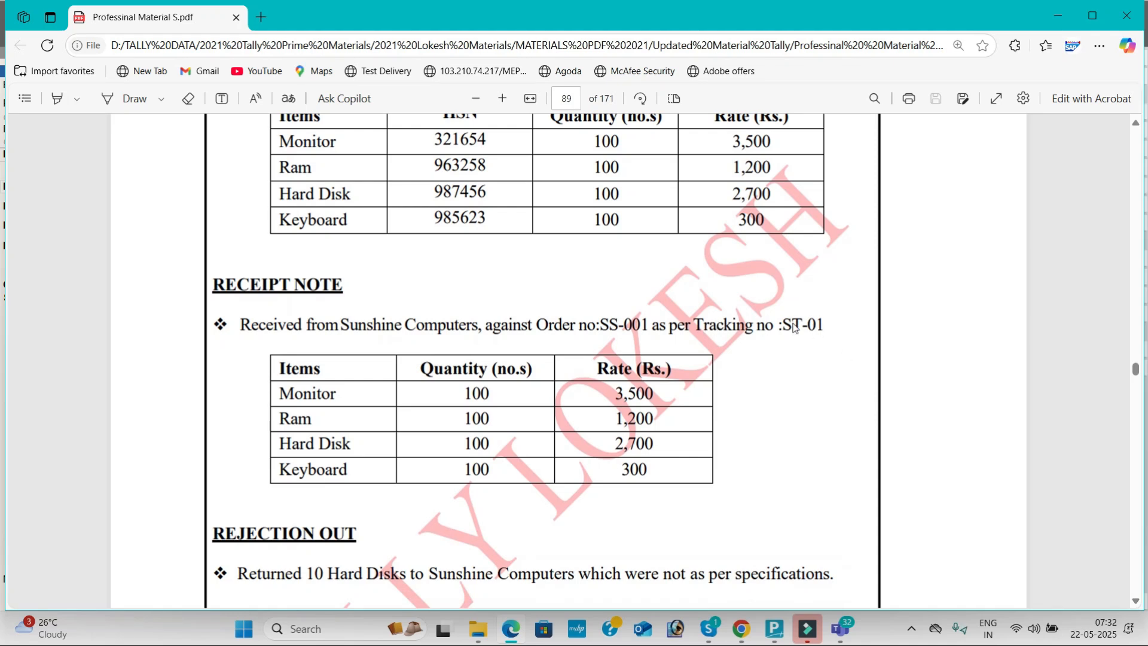
key(alt+Tab)
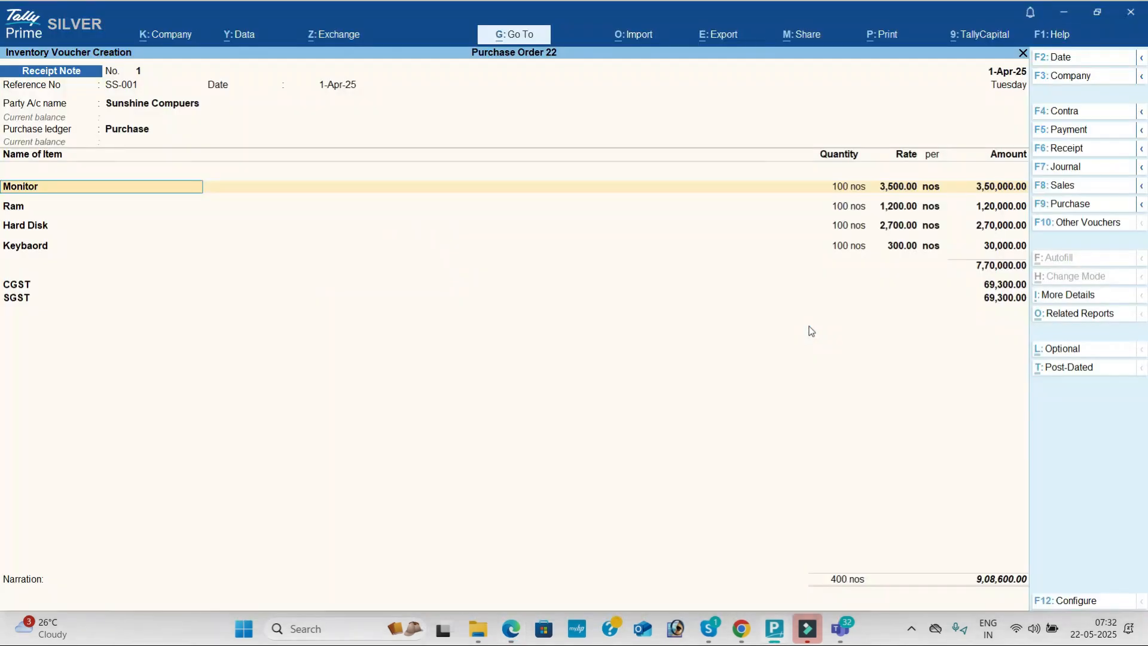
key(Return)
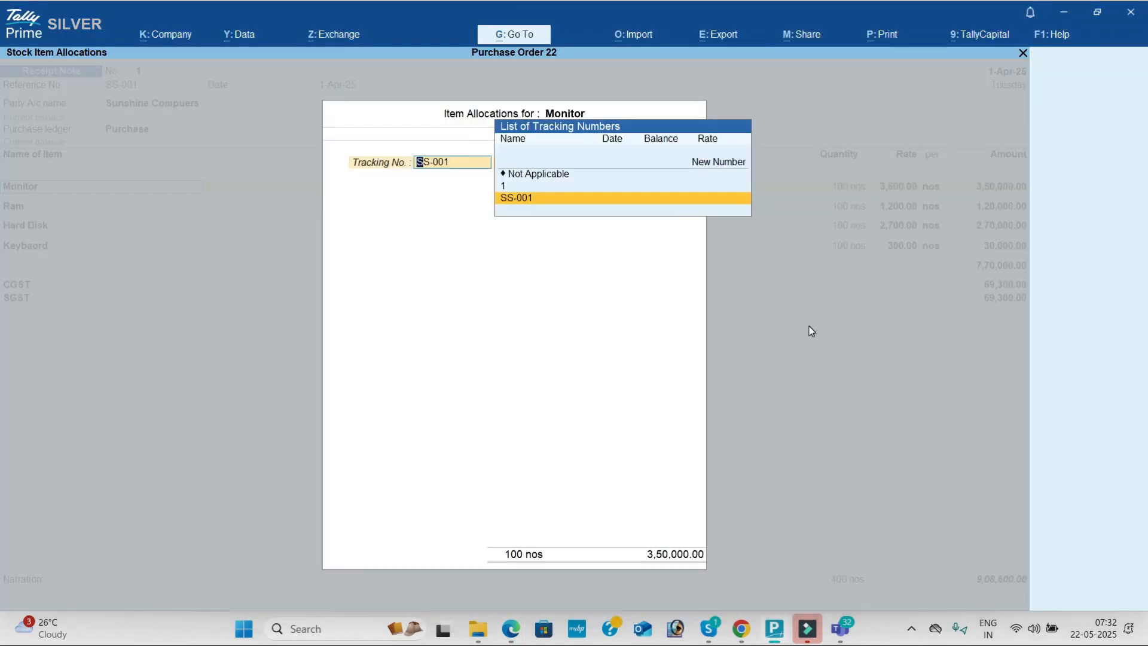
key(Up)
key(Up)
key(Up)
key(Return)
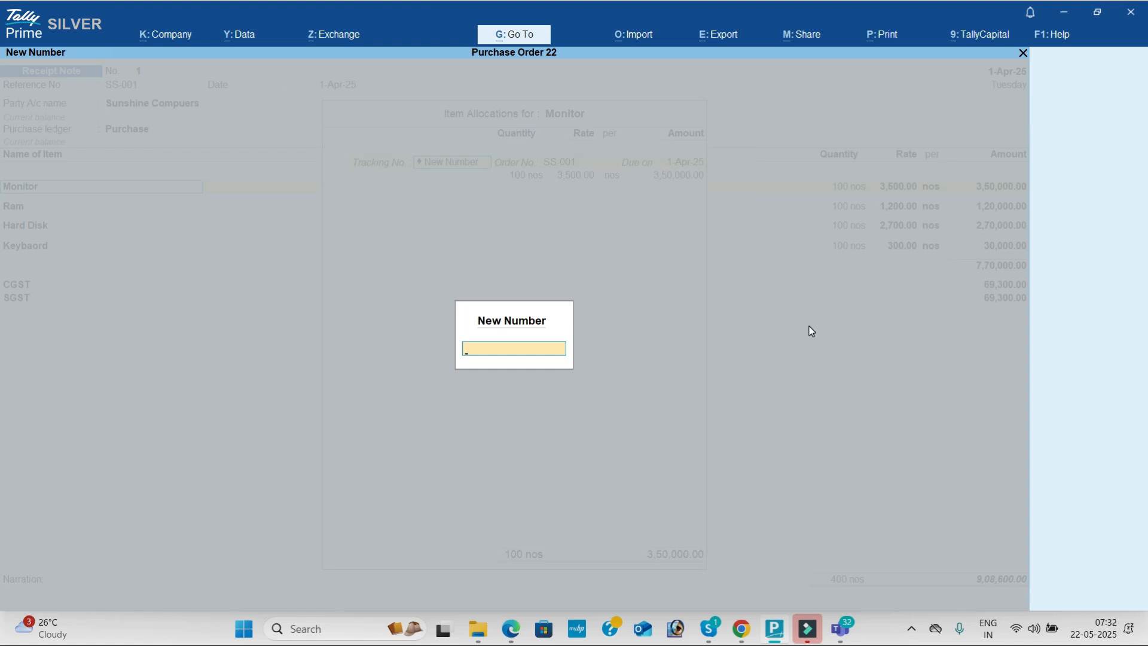
text(ST)
key(Return)
key(Return)
key(Return)
key(Return)
key(Return)
key(Return)
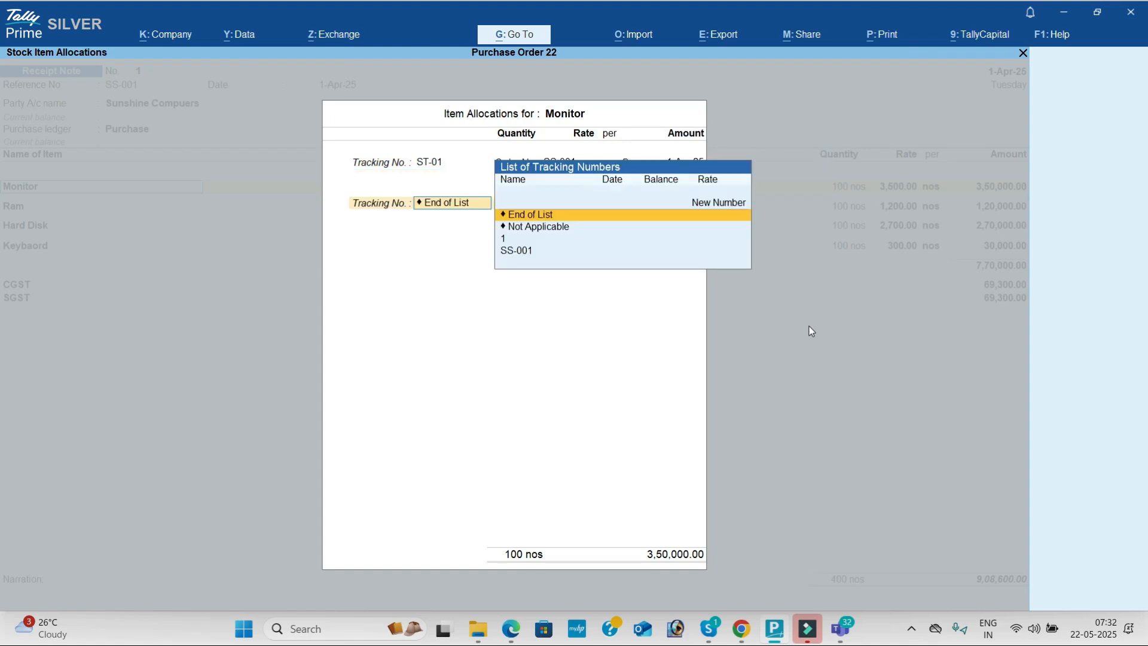
key(Return)
key(Return)
key(Return)
key(Return)
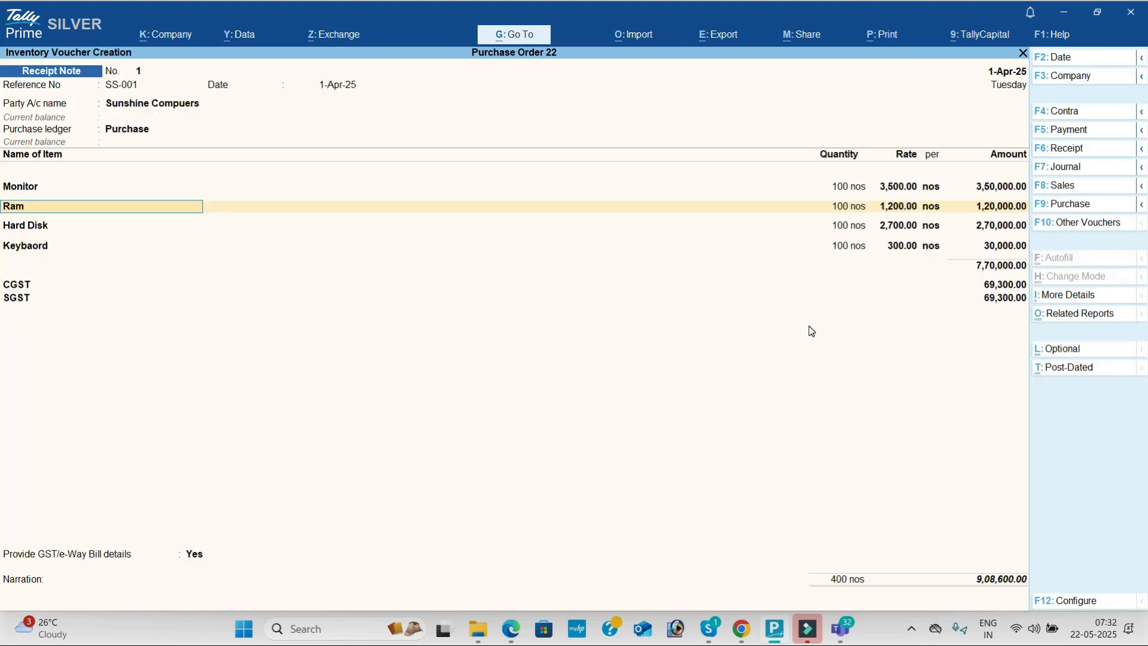
- Assign new tracking number ST-01 to the Ram item's 100 nos at a rate of 1,200
key(Up)
key(Up)
key(Up)
key(Return)
text(ST-01)
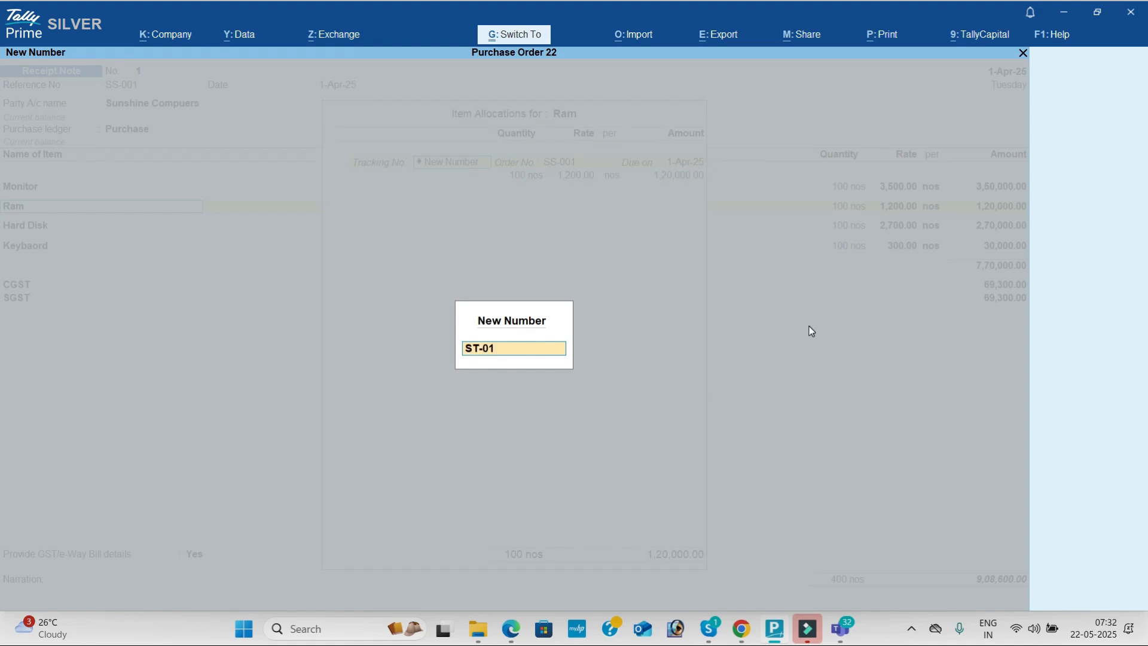
key(Return)
key(Return)
key(Return)
key(Return)
key(Return)
key(Return)
key(Return)
key(Return)
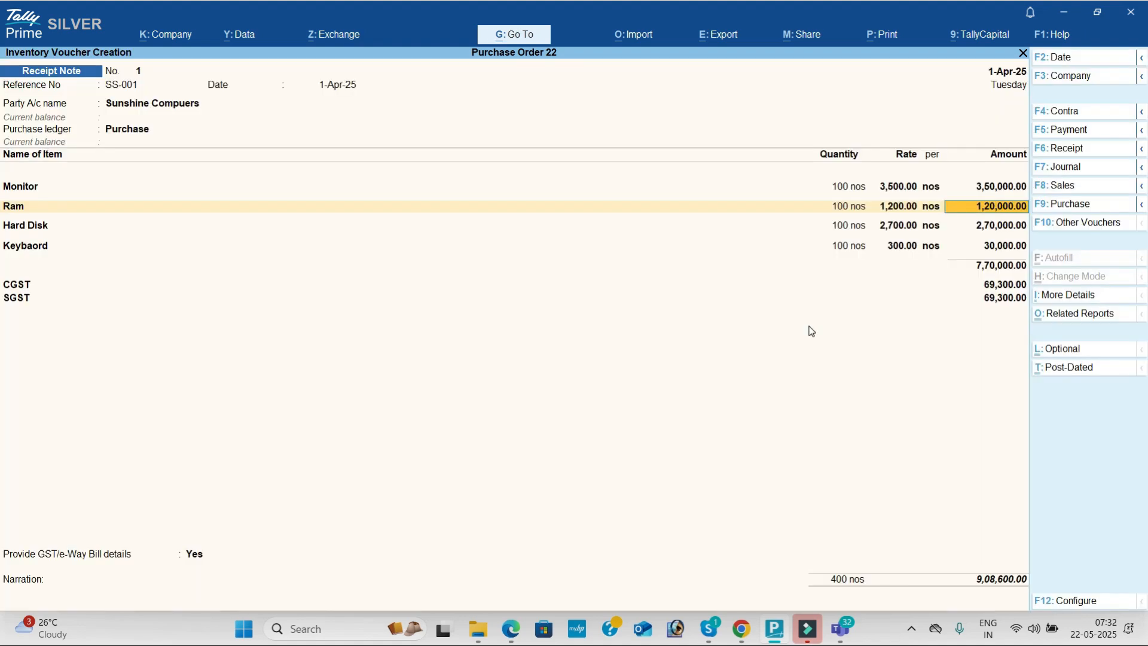
key(Return)
- Assign new tracking number ST-01 to the Hard Disk item's 100 nos and keep its GST details as per masters
key(Return)
key(Up)
key(Up)
key(Up)
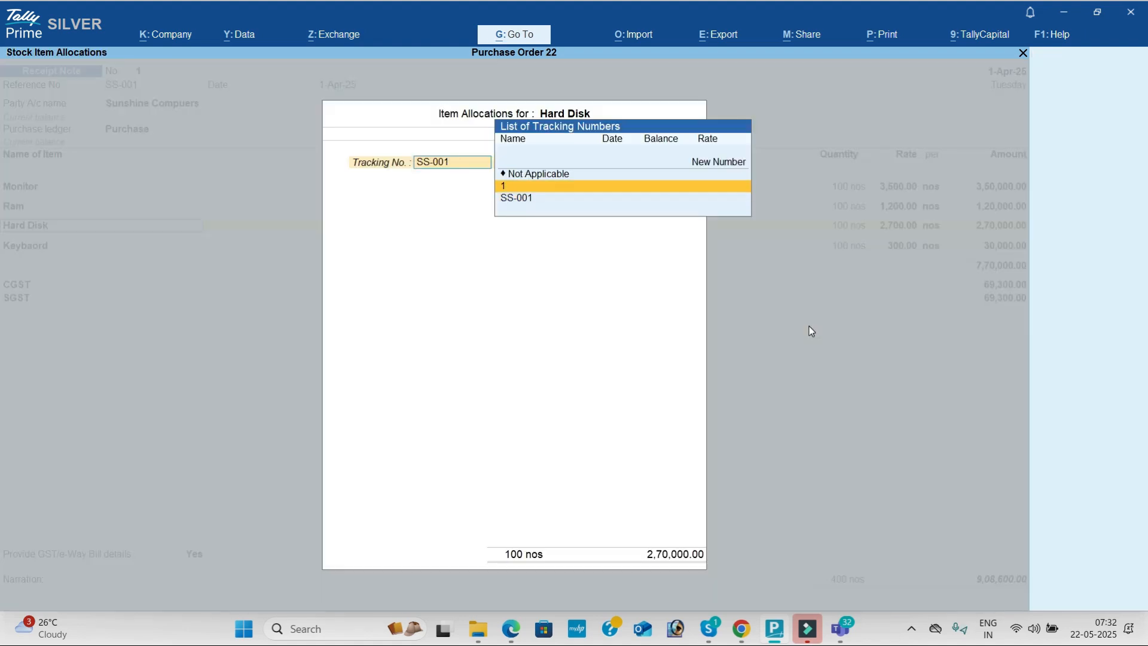
key(Return)
text(ST-01)
key(Return)
key(Return)
key(Return)
key(Return)
key(Return)
key(Return)
key(Return)
key(Return)
key(Return)
key(Return)
key(Return)
key(Return)
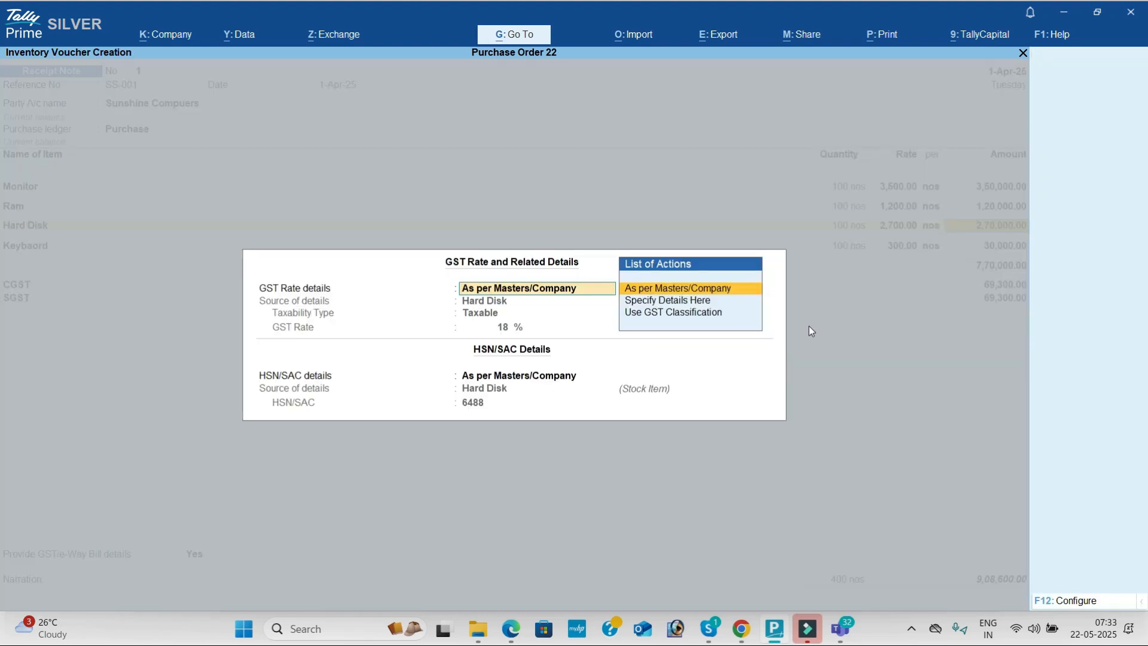
- Assign new tracking number ST-01 to the keyboard item's 100 nos at a rate of 300 and save the receipt note
key(Up)
key(Up)
key(Up)
key(Return)
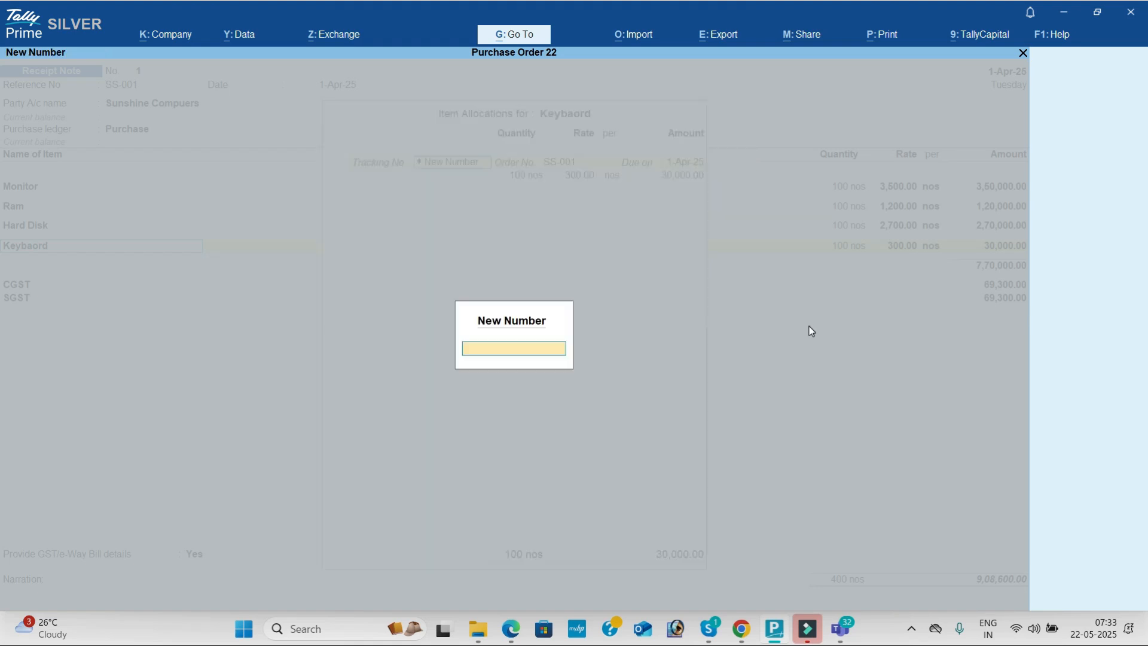
text(ST-01)
key(Return)
key(Return)
key(Return)
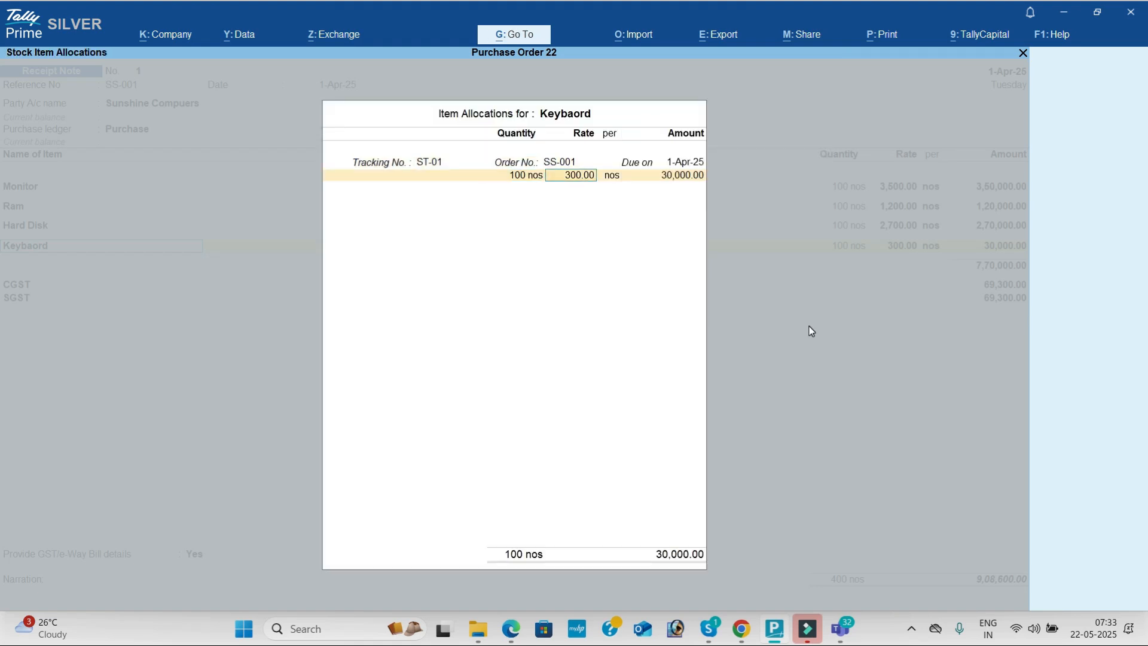
key(Return)
key(Return)
key(Return)
key(Return)
key(Return)
key(Return)
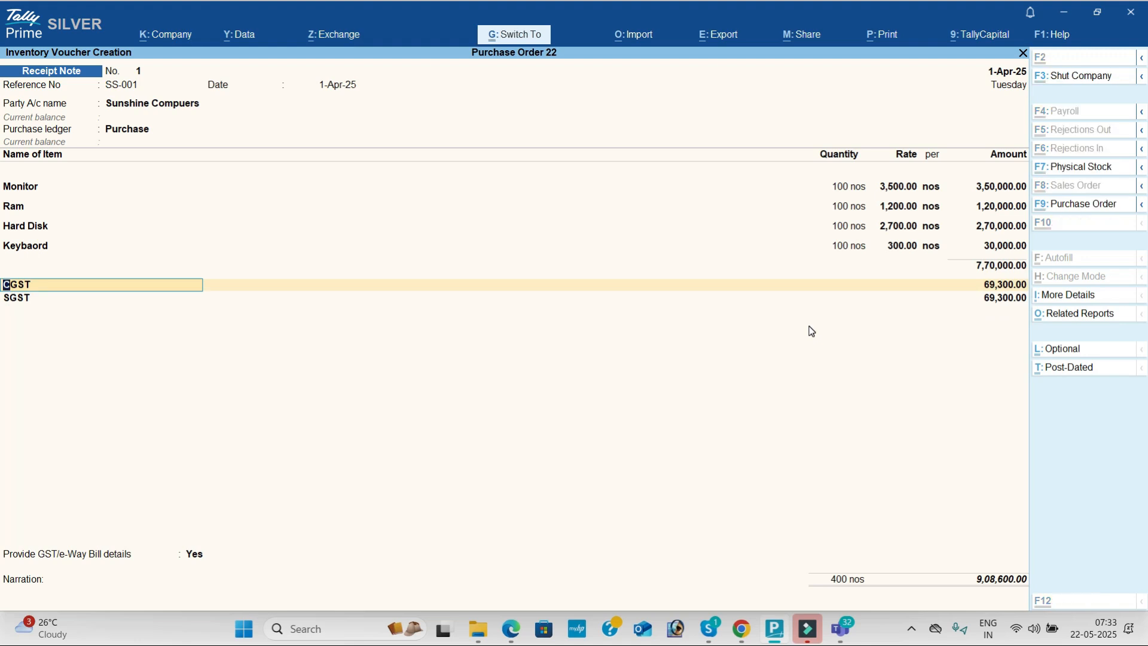
key(ctrl+a)
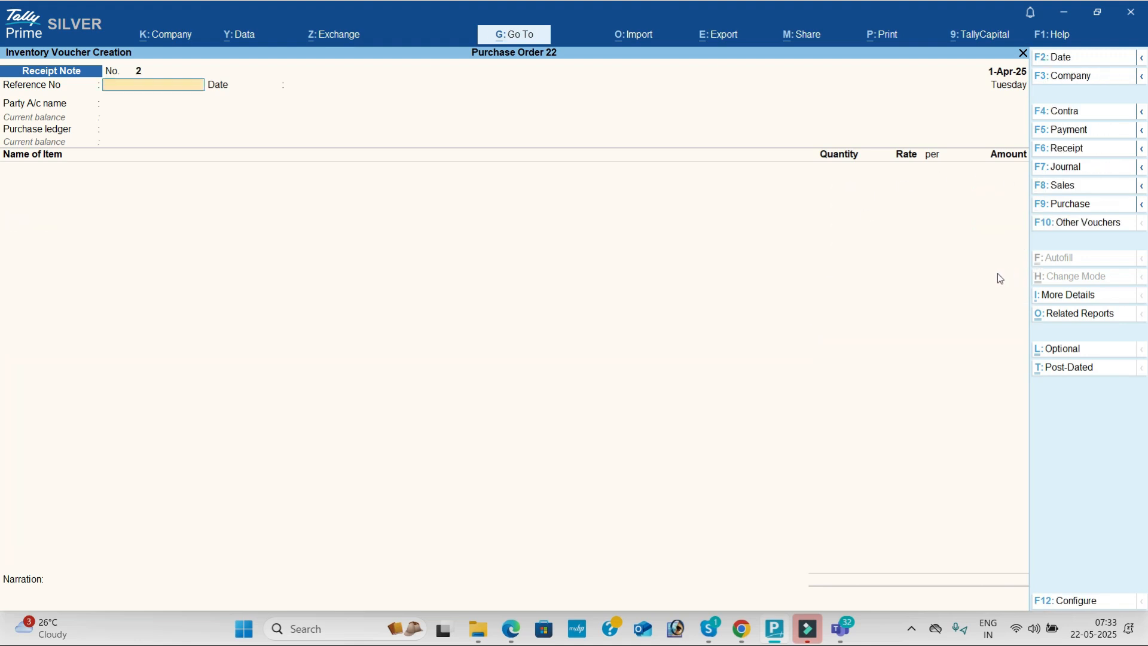
- Display the inactive types in the list of voucher types
click(1102, 232)
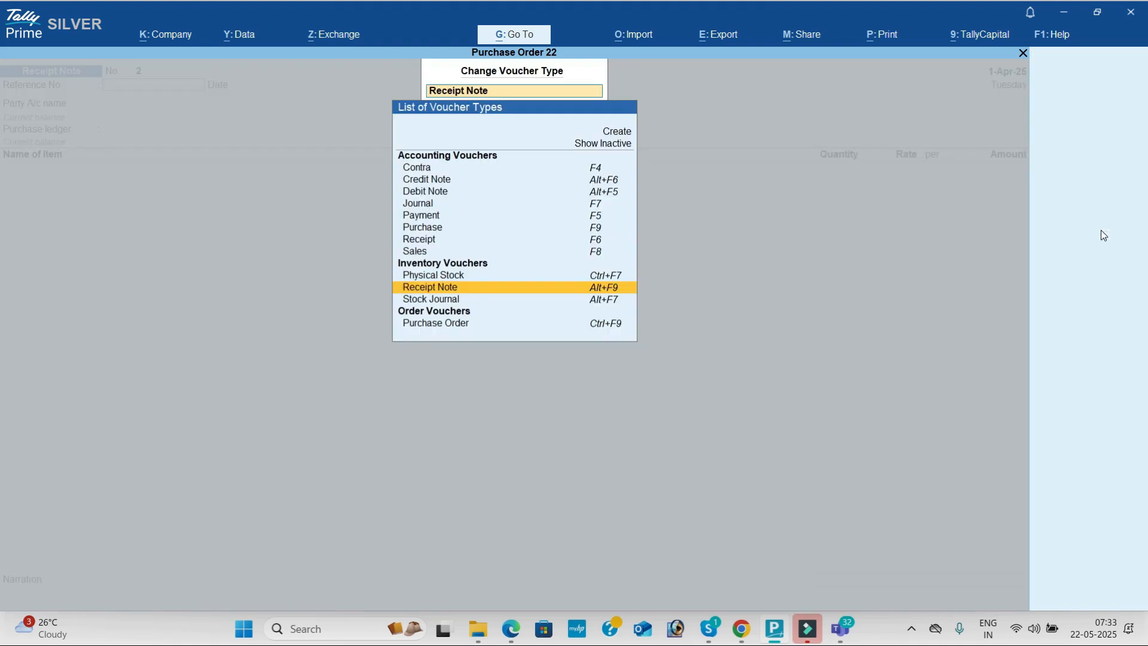
key(Up)
key(Up)
key(Up)
key(Up)
key(Up)
key(Up)
key(Up)
key(Up)
key(Up)
key(Up)
key(Up)
key(Down)
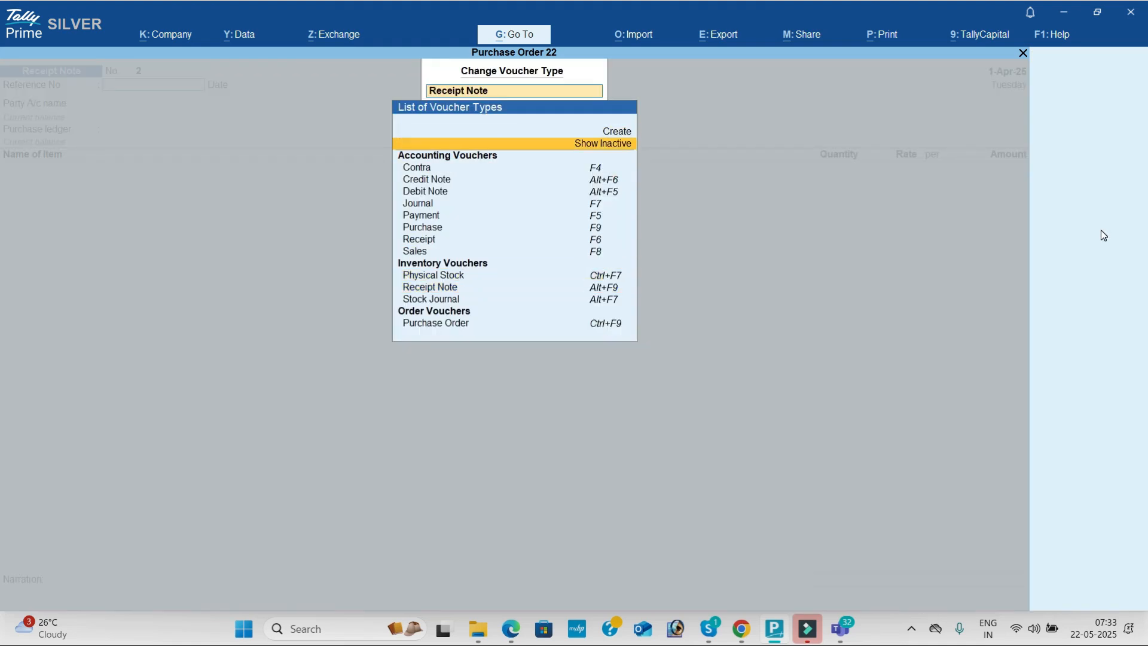
key(Return)
- Check the Rejection Out exercise in the course PDF and select the inactive Rejections Out voucher type in TallyPrime
key(Down)
key(Down)
key(Down)
key(Down)
key(Down)
key(Down)
key(Down)
key(Down)
key(Down)
key(Down)
key(Down)
key(Down)
key(Down)
key(Down)
key(Down)
key(Down)
key(Down)
key(Down)
key(Down)
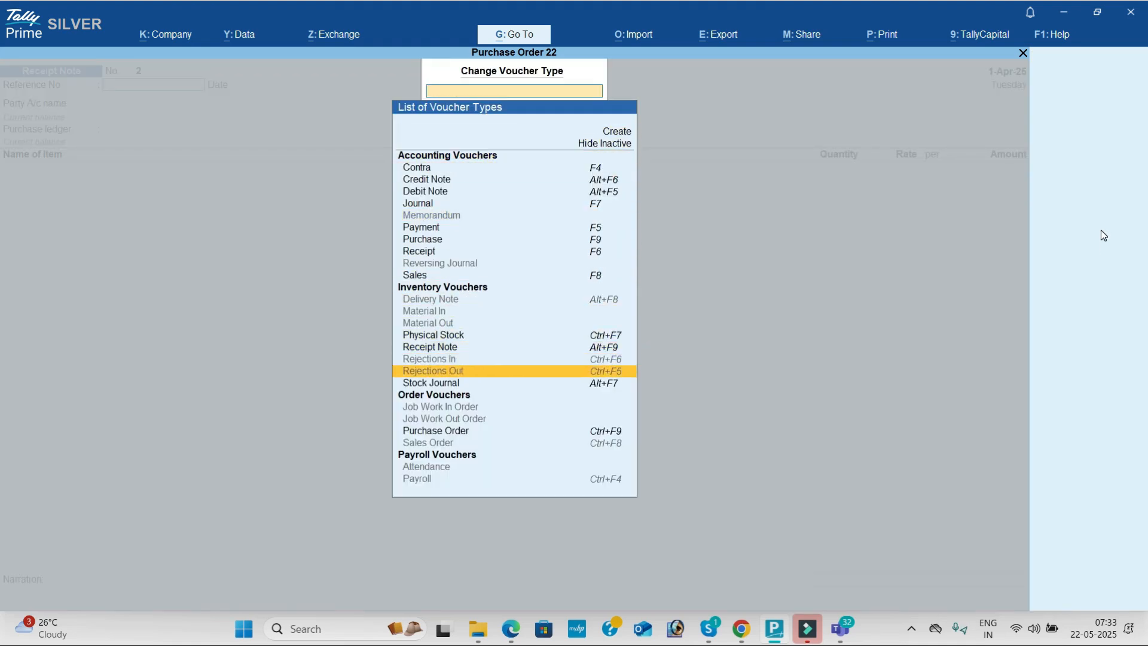
key(alt+Tab)
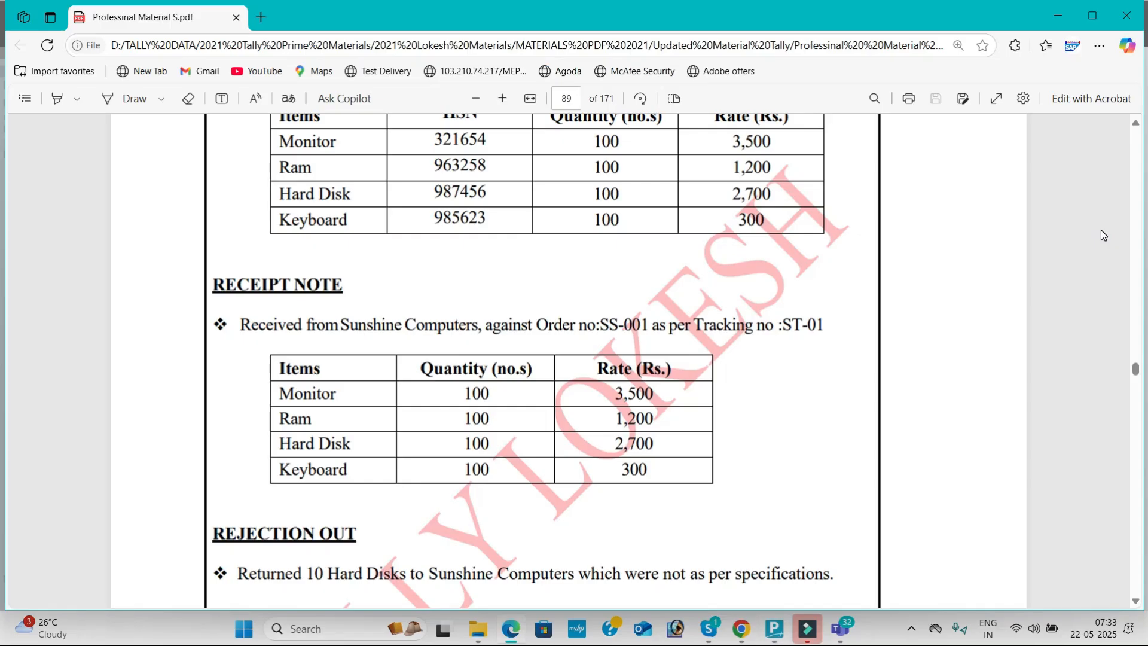
scroll(1103, 235, down, 4)
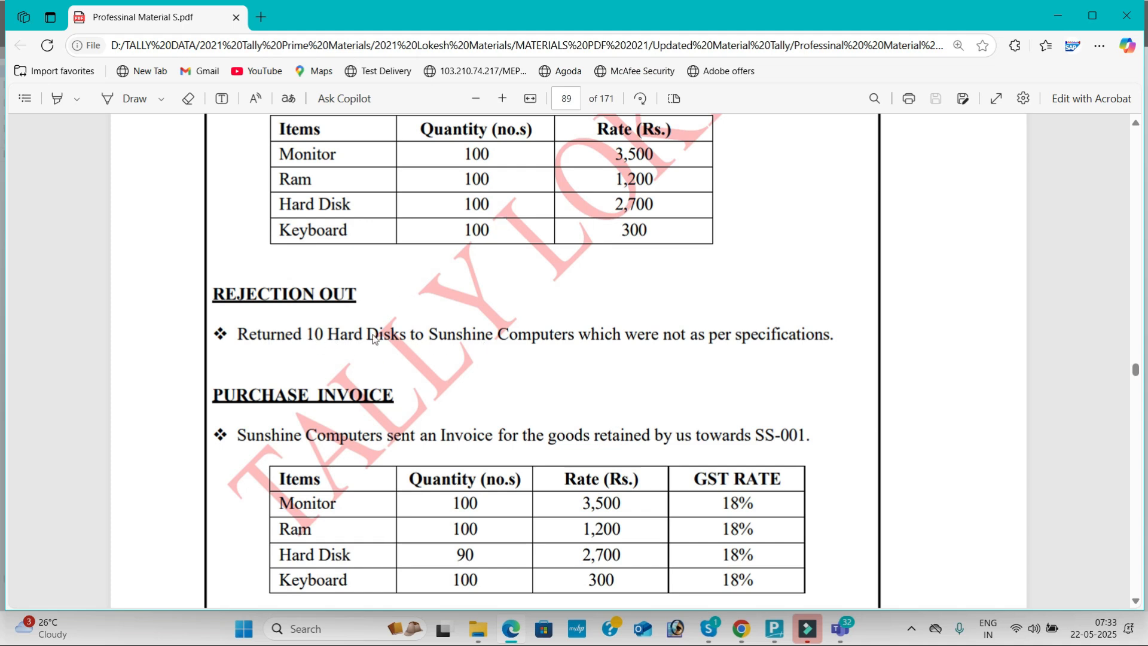
key(alt+Tab)
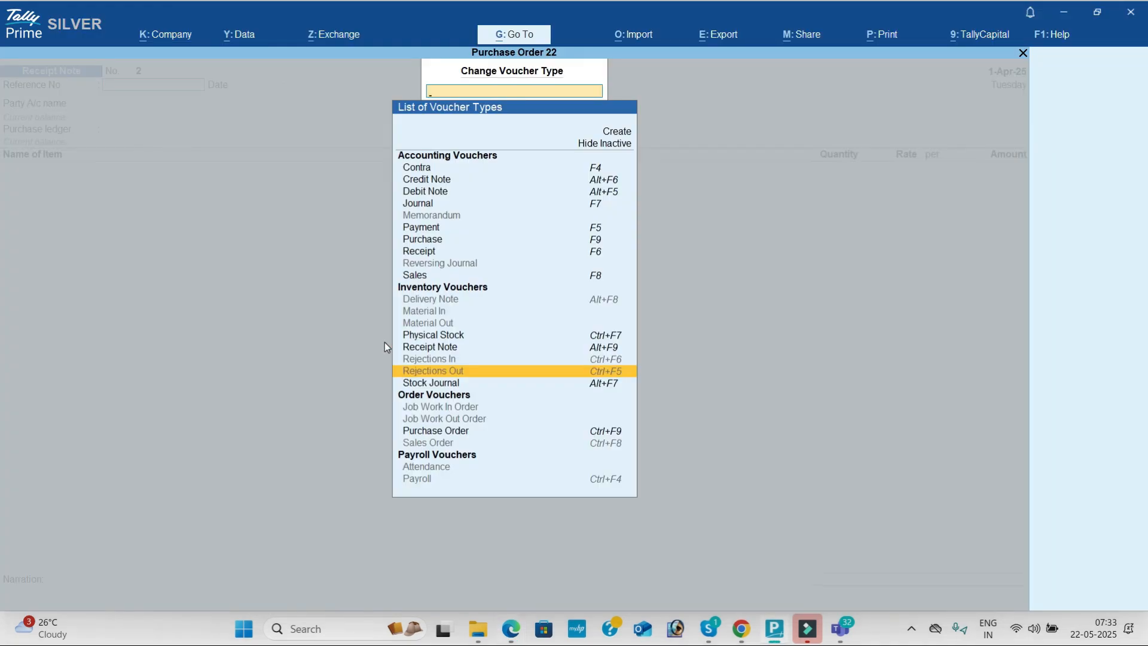
key(Return)
- Activate the Rejections Out voucher type and set Sunshine Compuers as its ledger account
text(yS)
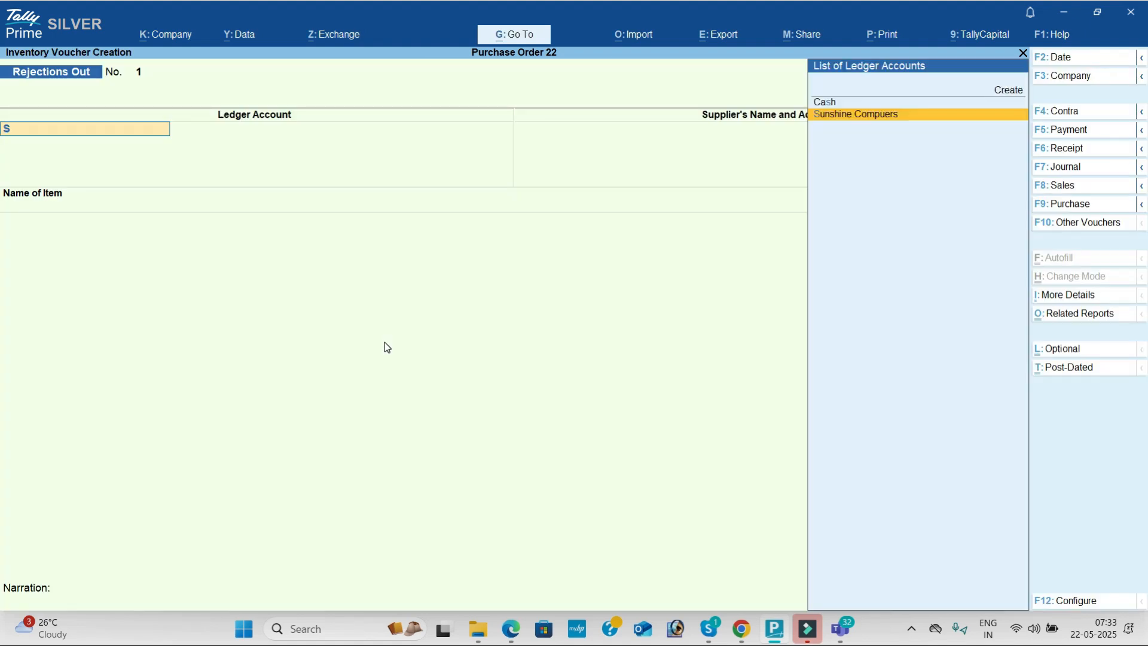
key(Return)
key(Return)
- Record the return of 10 nos of Hard Disk against tracking number ST-01 and save the rejections out voucher
text(H)
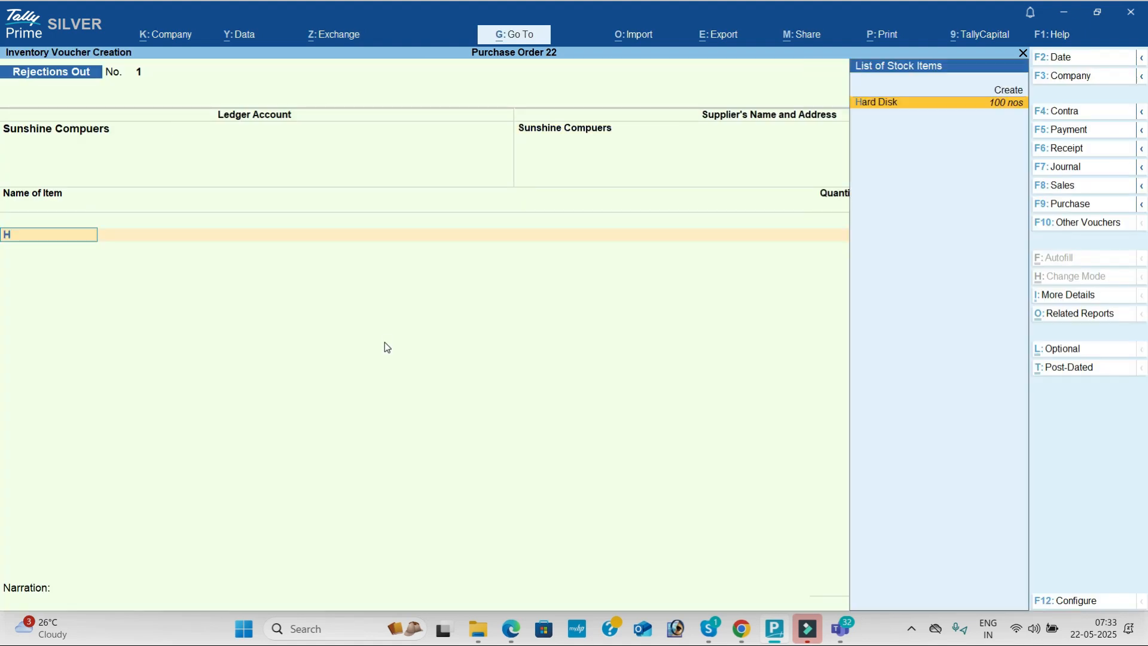
key(Return)
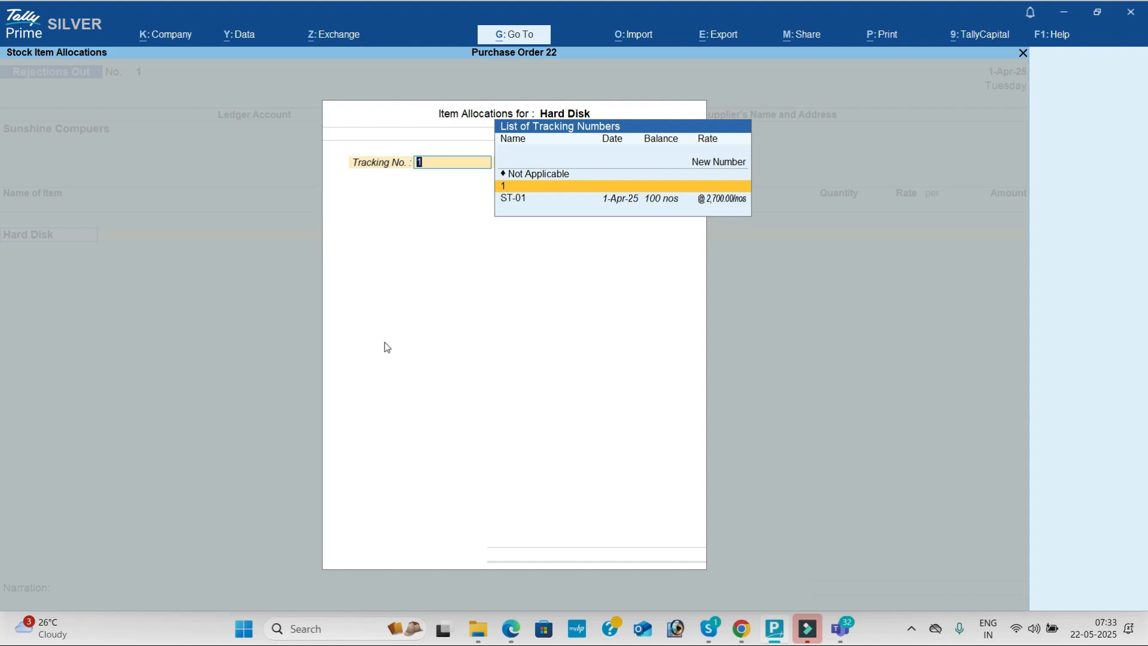
key(Down)
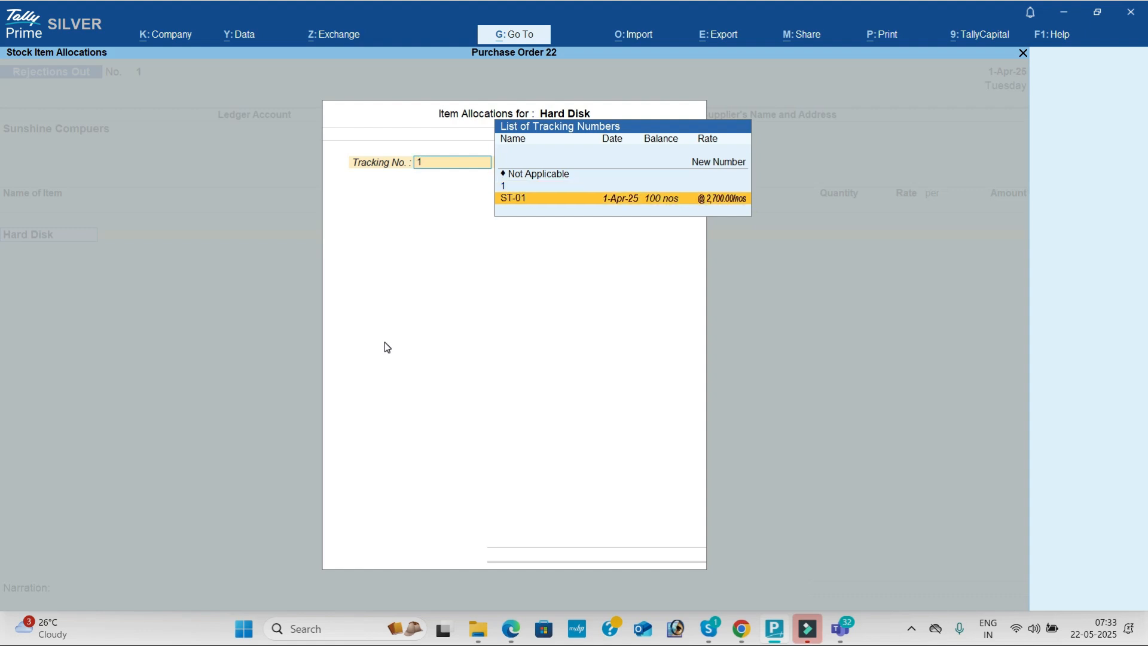
key(Return)
text(10)
key(Return)
key(Return)
key(Return)
key(Return)
key(Return)
key(Return)
key(Return)
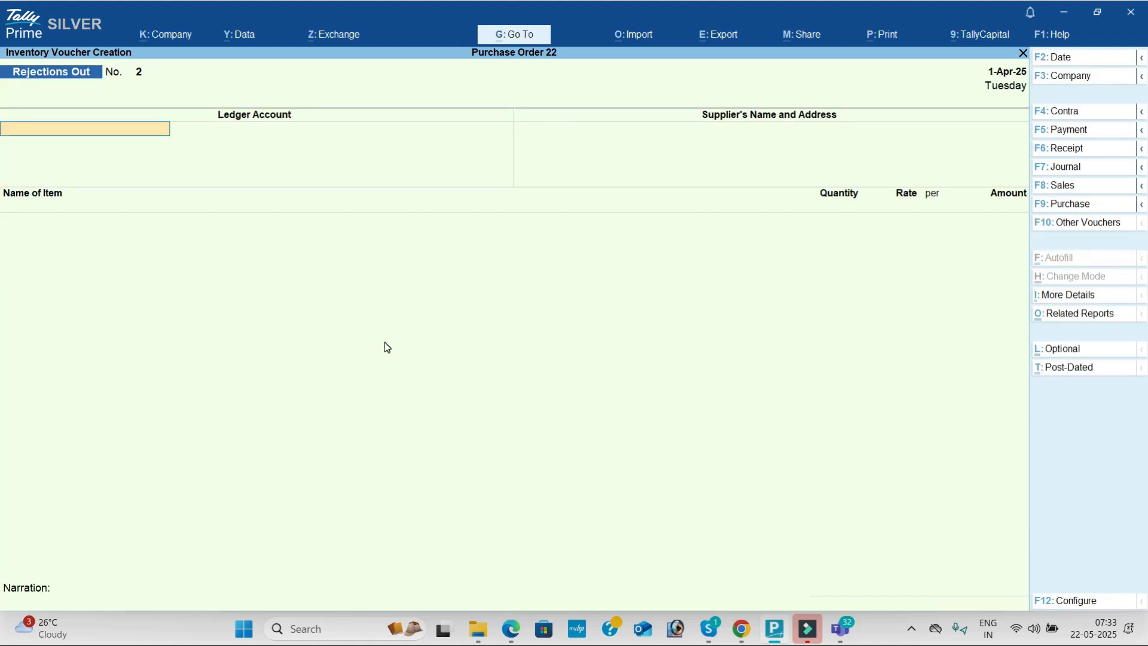
- Start a purchase voucher for Sunshine Compuers without a supplier invoice number and link it to receipt note ST-01
click(1081, 204)
key(Return)
key(Down)
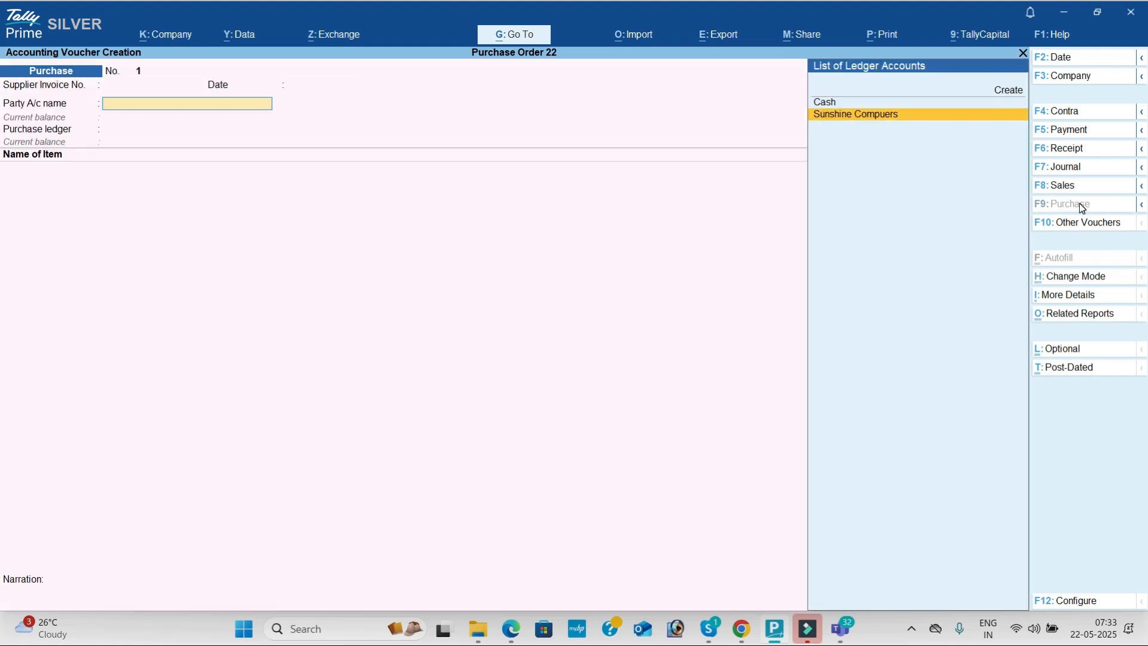
key(Return)
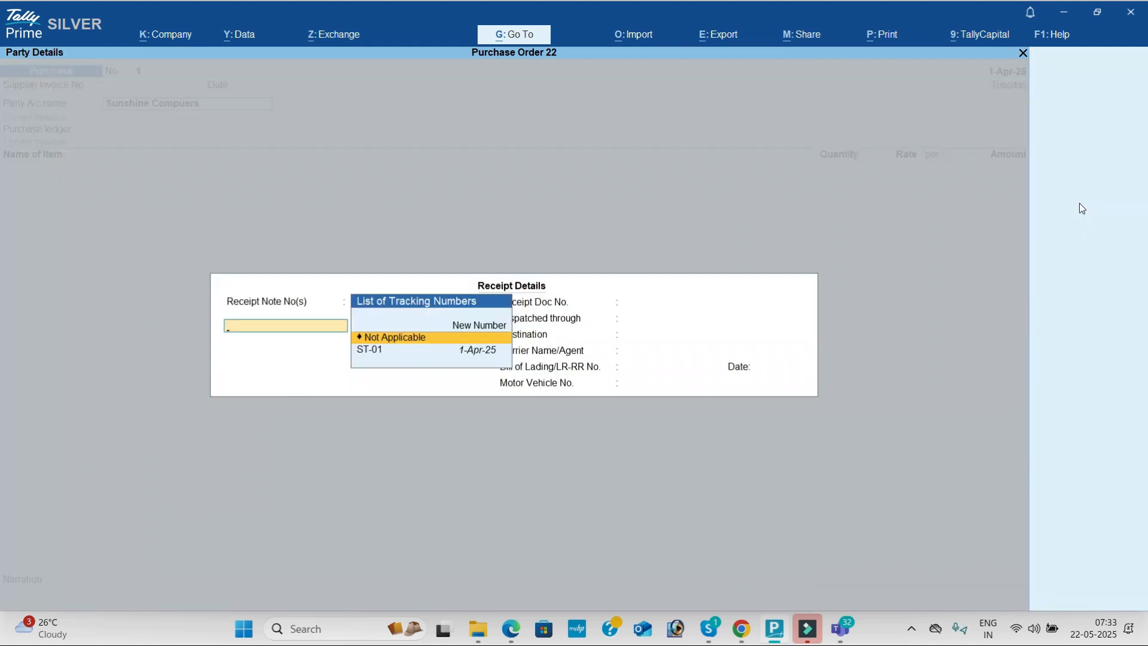
key(Down)
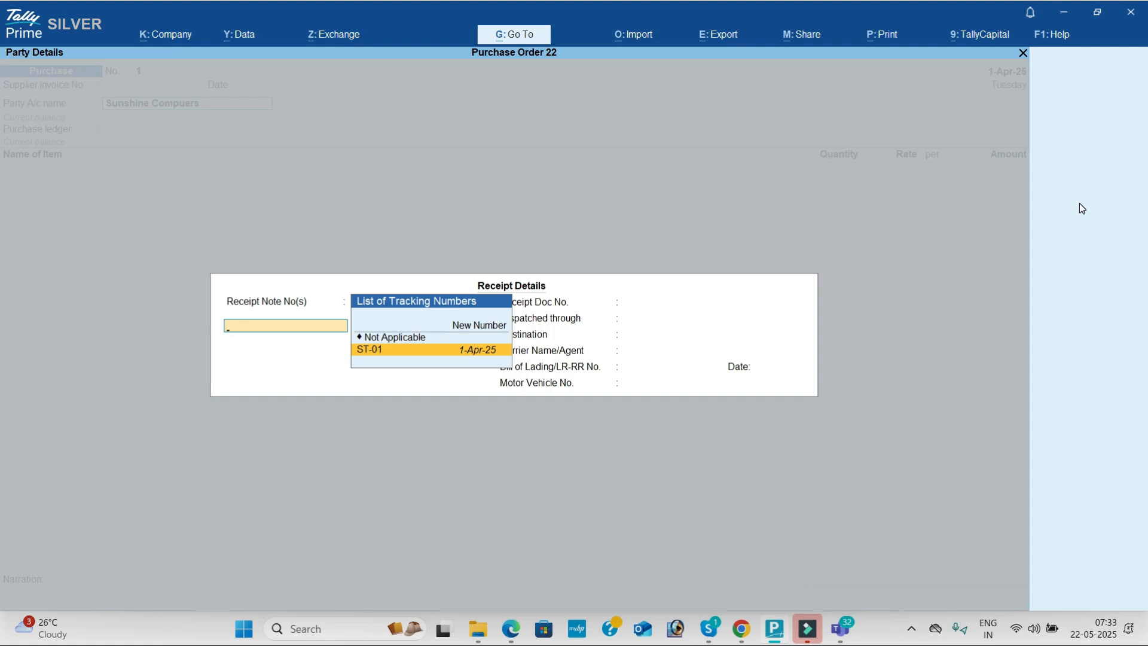
key(Return)
- Keep the Purchase ledger and supplier details with Andhra Pradesh as place of supply, and save the purchase voucher
key(Return)
key(Return)
key(Return)
key(Return)
key(Return)
key(Return)
key(Return)
key(Return)
key(Return)
key(Return)
key(Return)
key(Return)
key(Return)
key(Return)
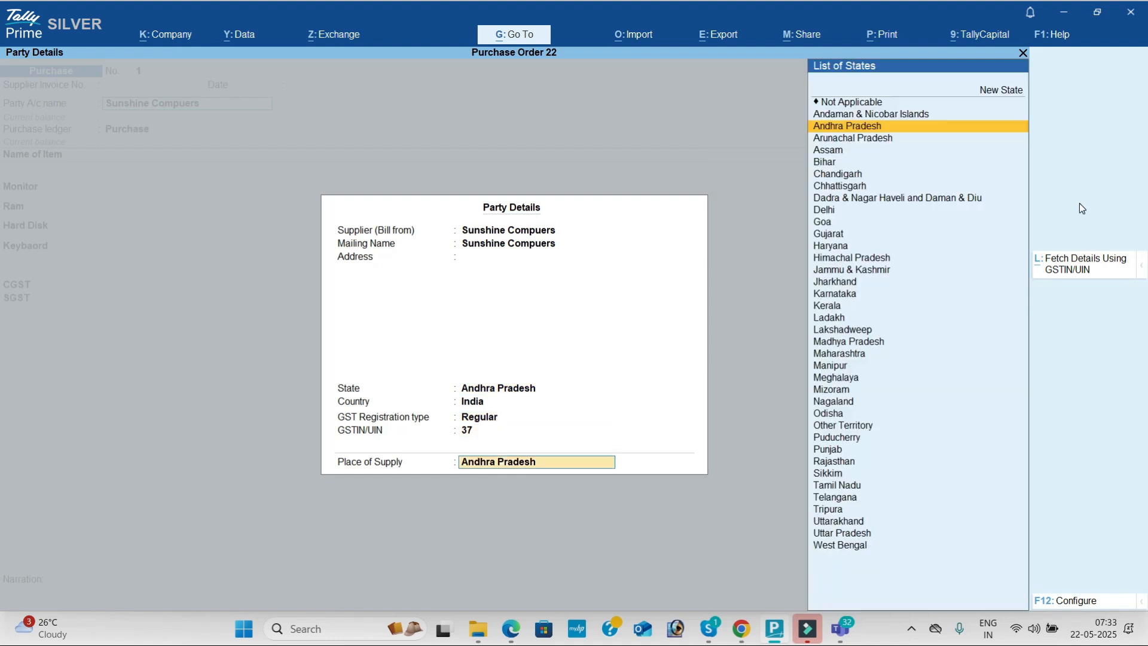
key(Return)
key(Return)
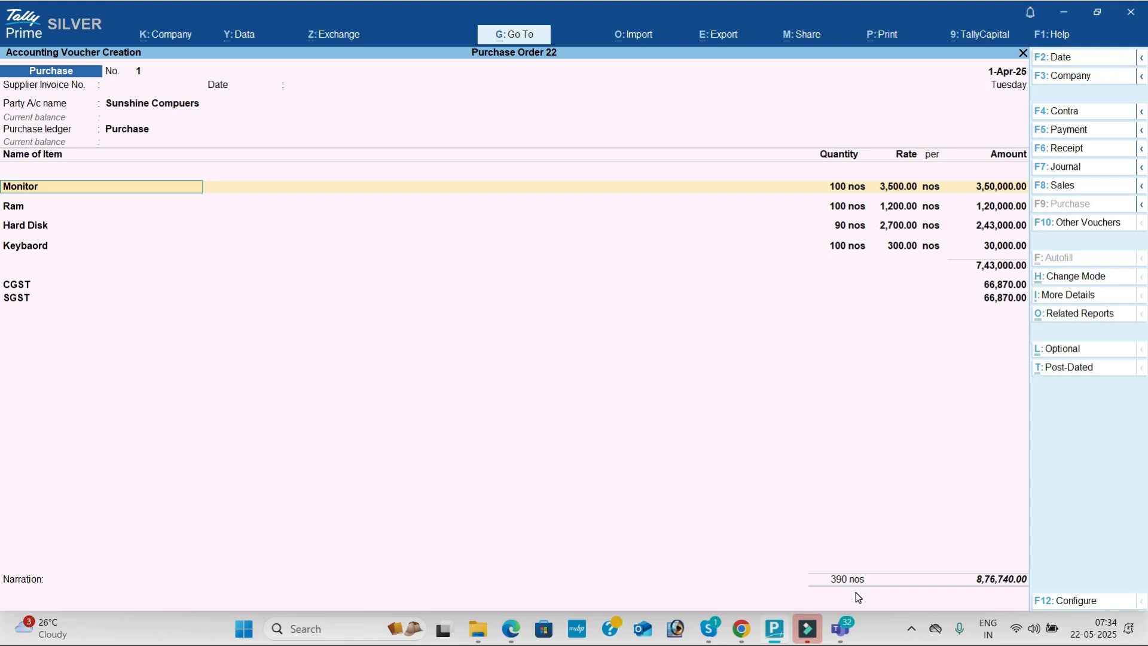
key(ctrl)
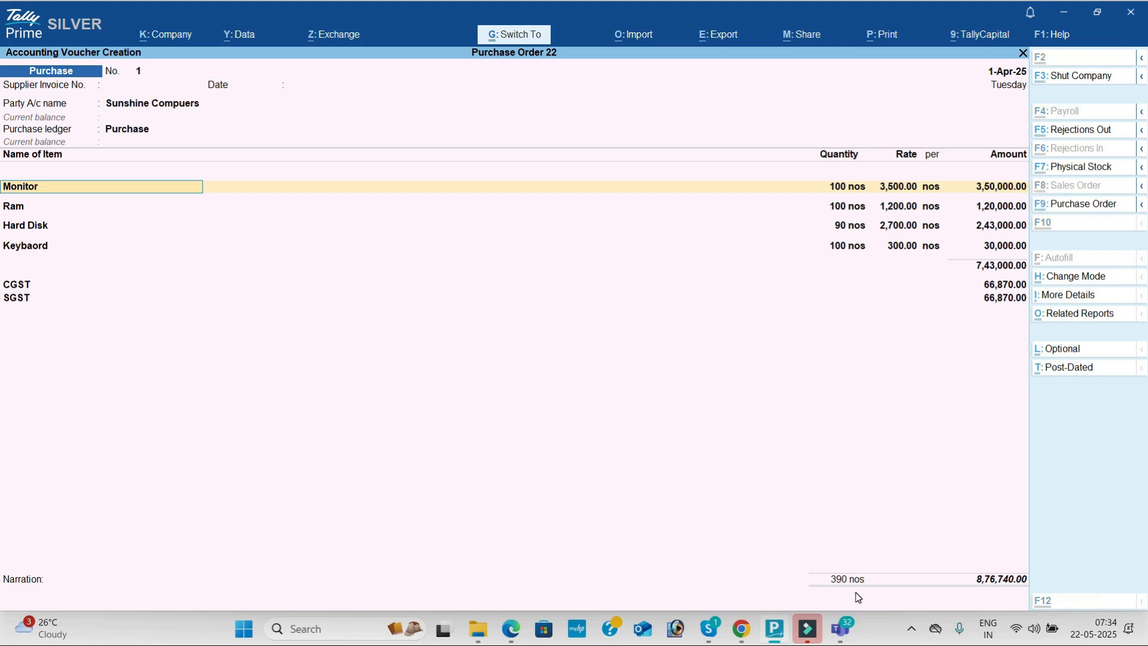
key(ctrl+a)
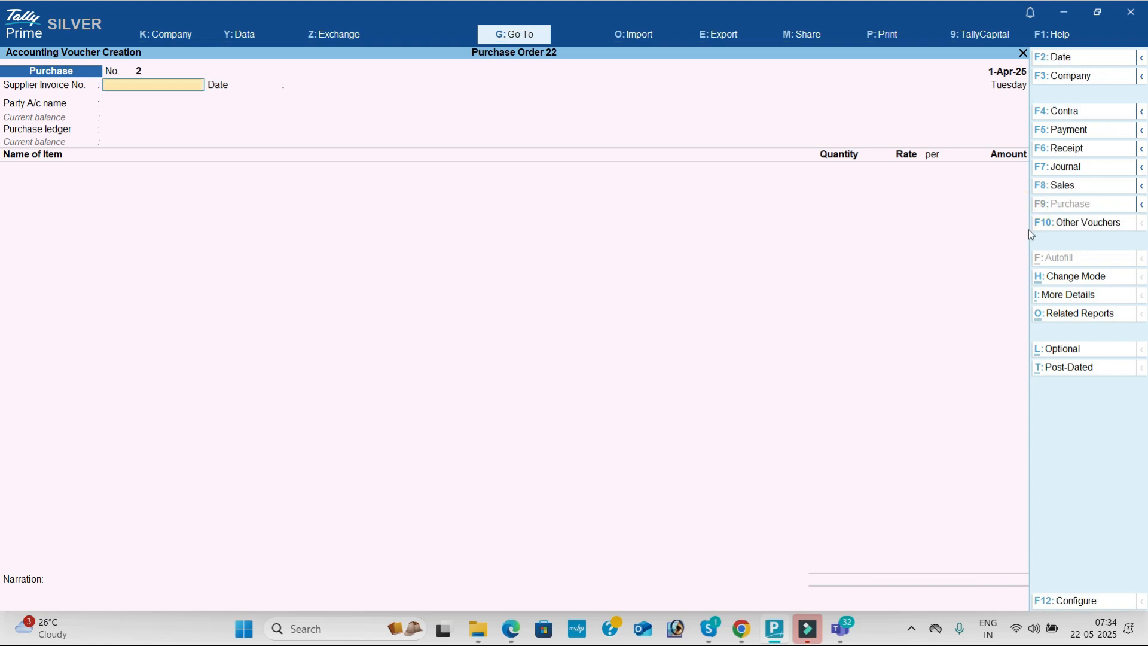
- Change the voucher type to Debit Note
click(1076, 230)
key(Up)
key(Up)
key(Up)
key(Up)
key(Up)
key(Up)
key(Up)
key(Up)
key(Up)
key(Up)
key(Up)
key(Up)
key(Up)
key(Return)
- Set Sunshine Compuers as the debit note's party and Purchase as its ledger account
key(Down)
key(Return)
key(Return)
key(ctrl+a)
key(Return)
key(Return)
key(Return)
key(Return)
key(Return)
key(Return)
key(Return)
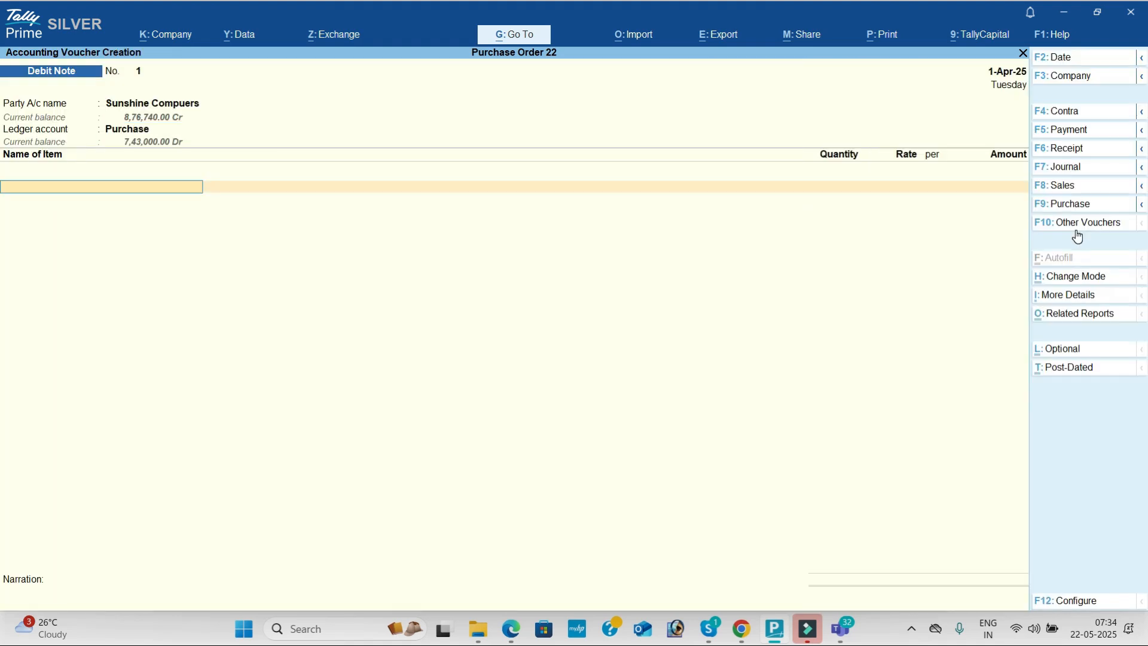
- Add the Keybaord item to the debit note and check the Debit Note exercise in the course PDF
text(k)
key(Return)
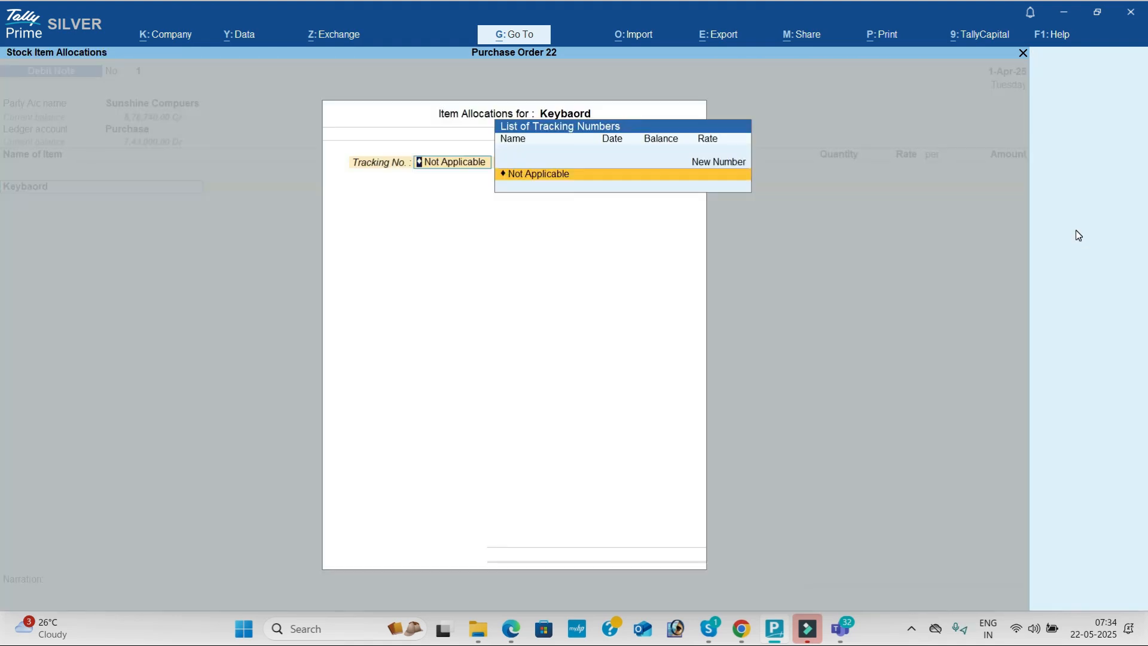
key(alt+Tab)
scroll(1075, 232, down, 5)
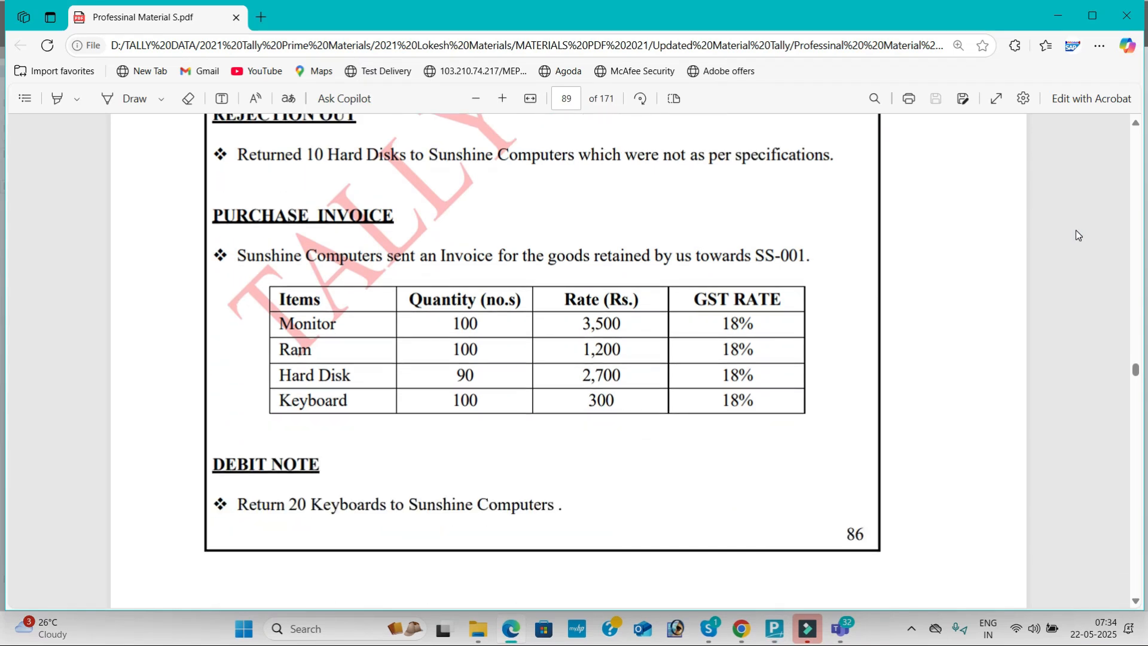
key(alt+Tab)
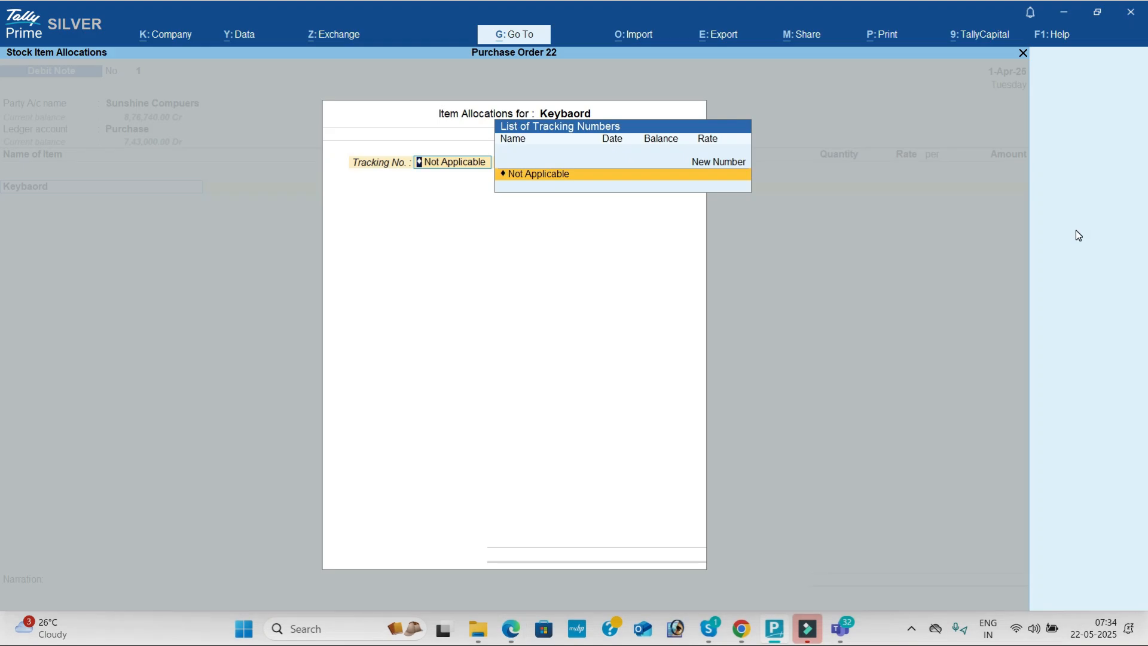
- Allocate 20 nos of Keybaord at a rate of 300, with tracking and order numbers not applicable
key(Return)
key(Return)
text(20)
key(Return)
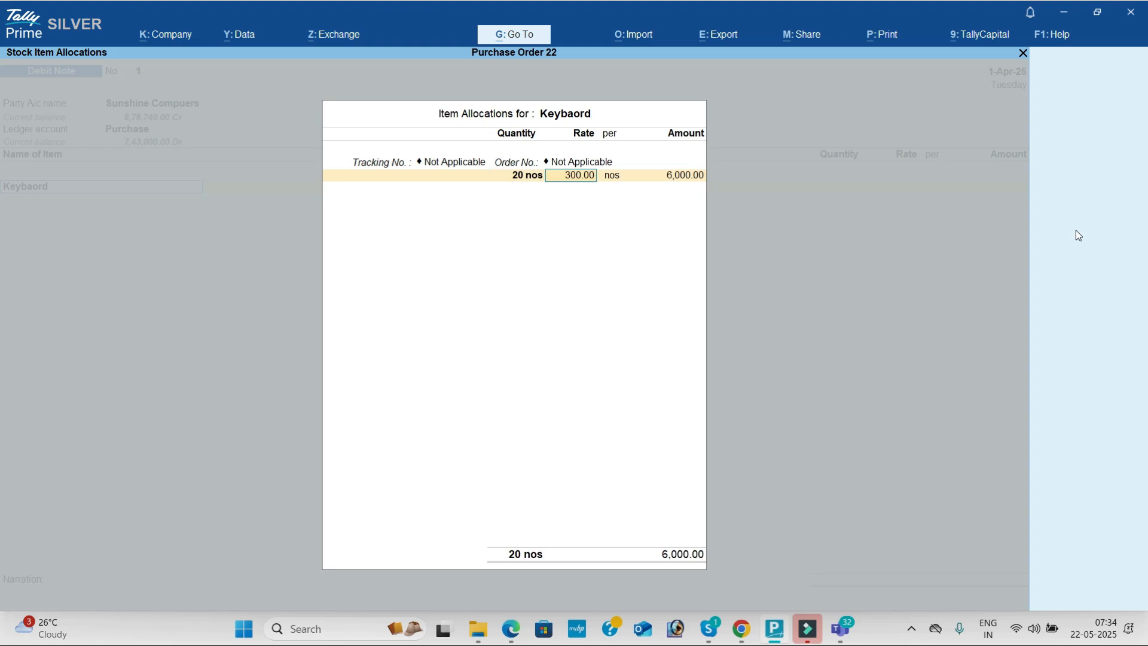
key(Return)
key(Return)
key(Return)
key(Return)
key(Return)
key(Return)
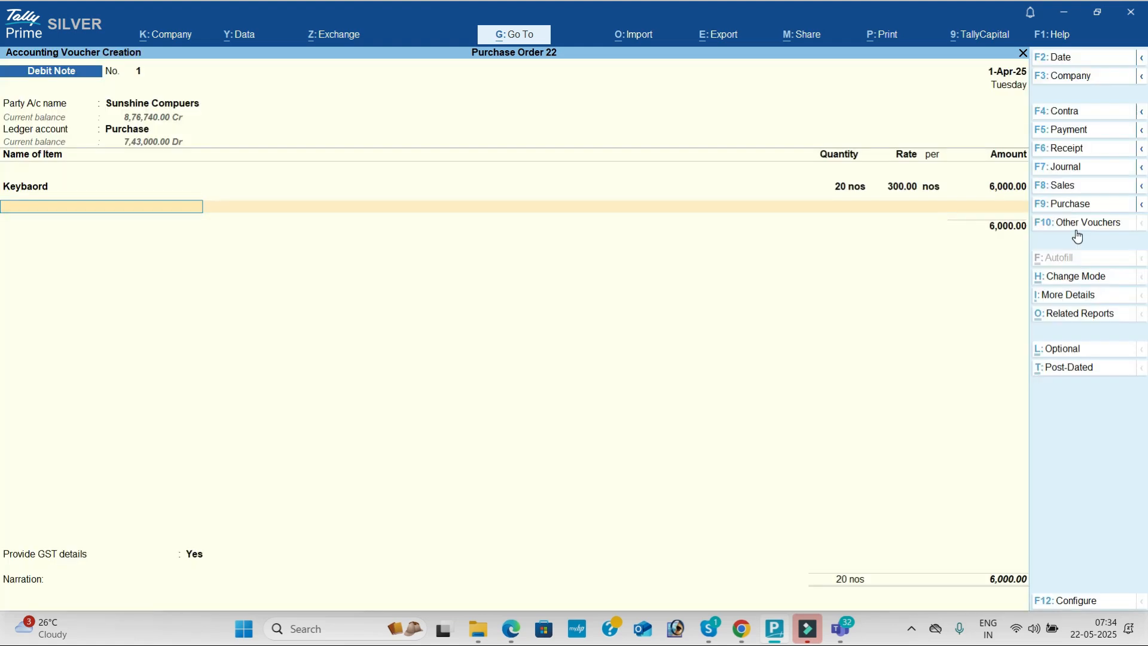
- Add the CGST and SGST ledgers to the debit note
key(Return)
text(CG)
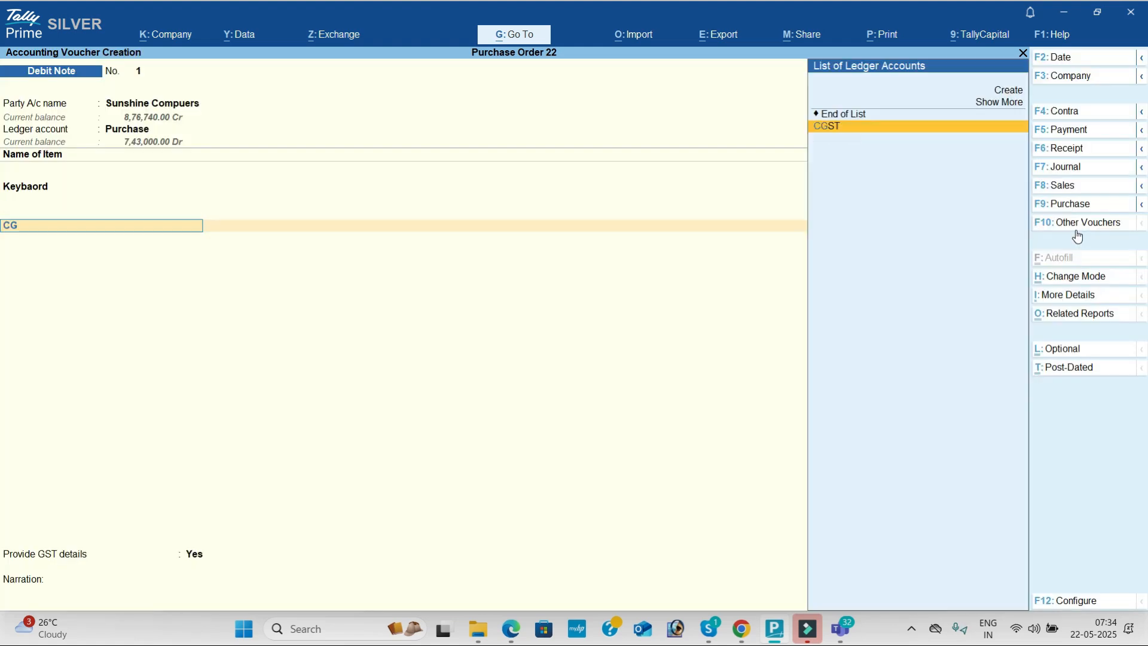
key(Return)
key(Return)
text(SG)
key(Return)
key(Return)
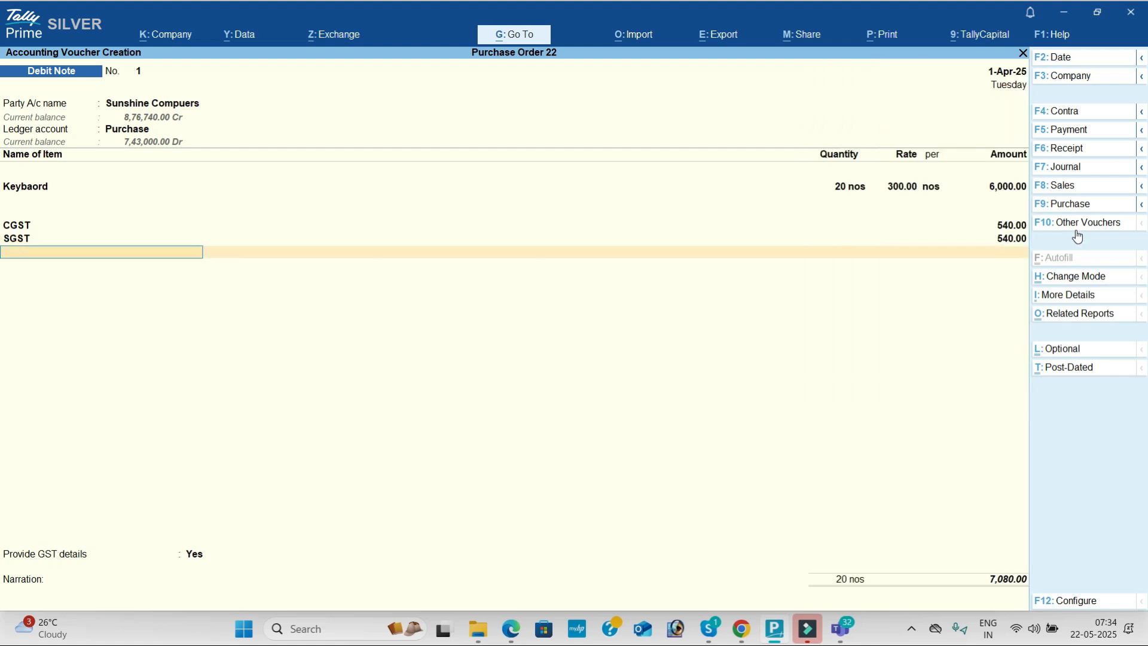
- Complete the GST details, save the debit note without a narration and quit voucher creation
key(Return)
key(Down)
key(Return)
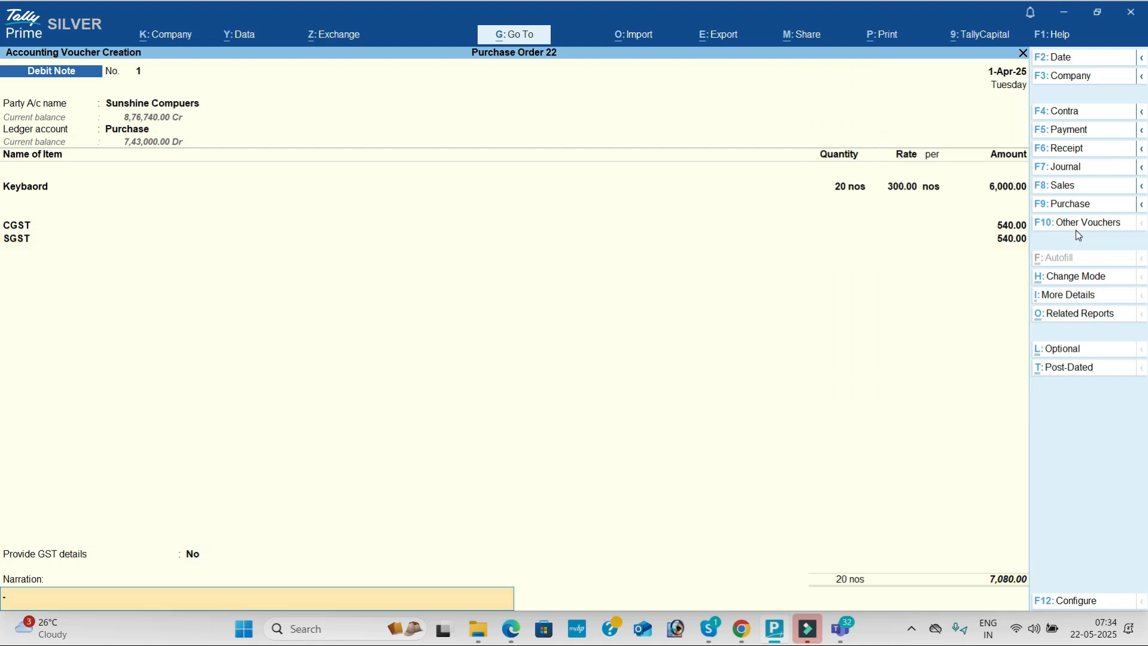
key(Return)
key(Return)
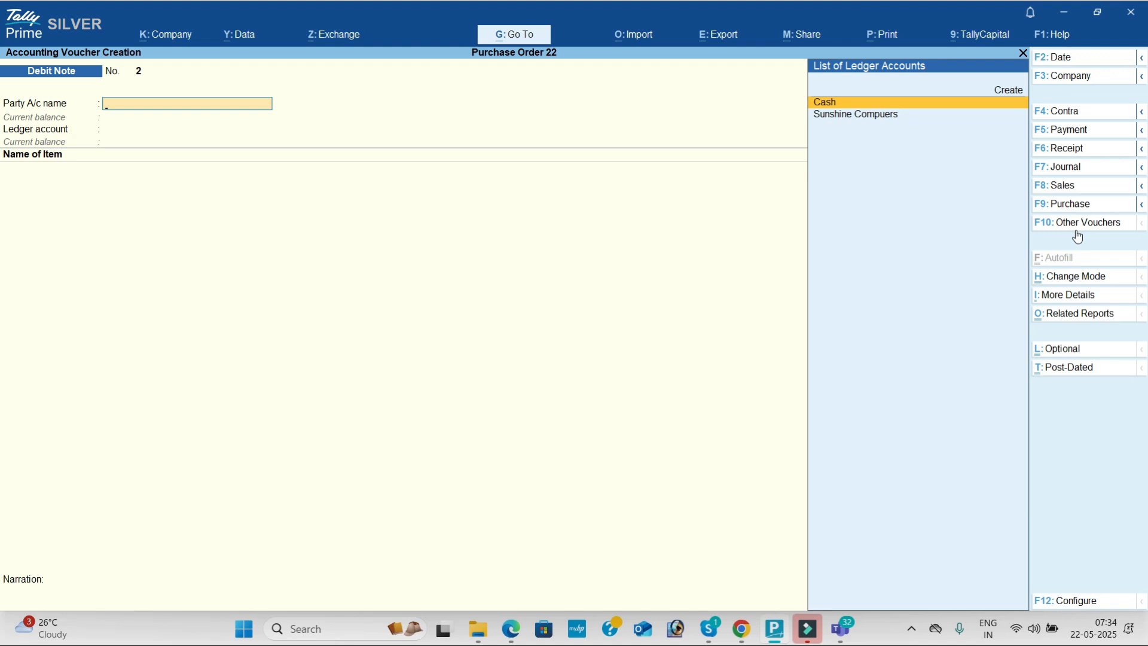
key(Escape)
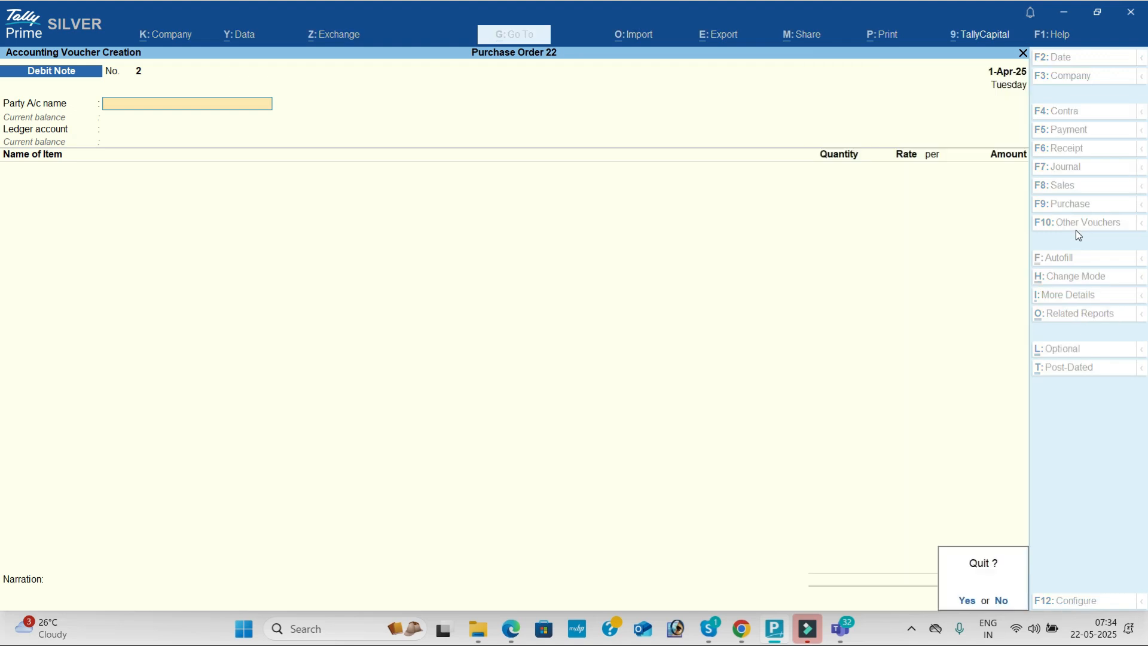
key(Return)
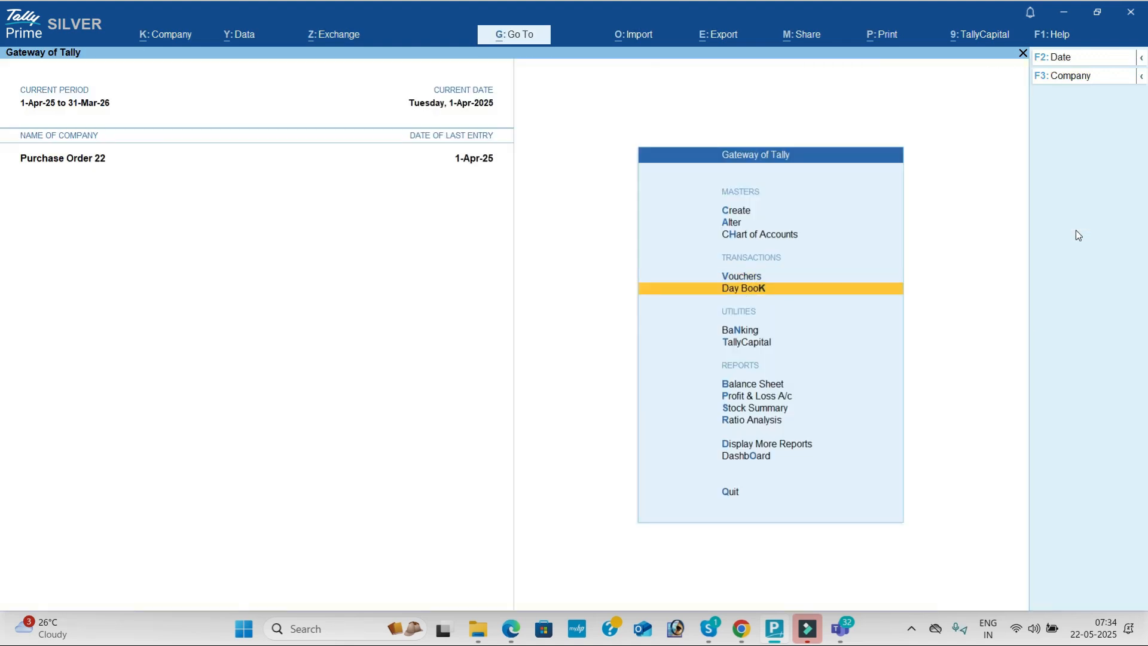
- Open the Day Book briefly and examine the Profit & Loss A/c in detailed format
key(Return)
key(Escape)
key(Down)
key(Down)
key(Down)
key(Down)
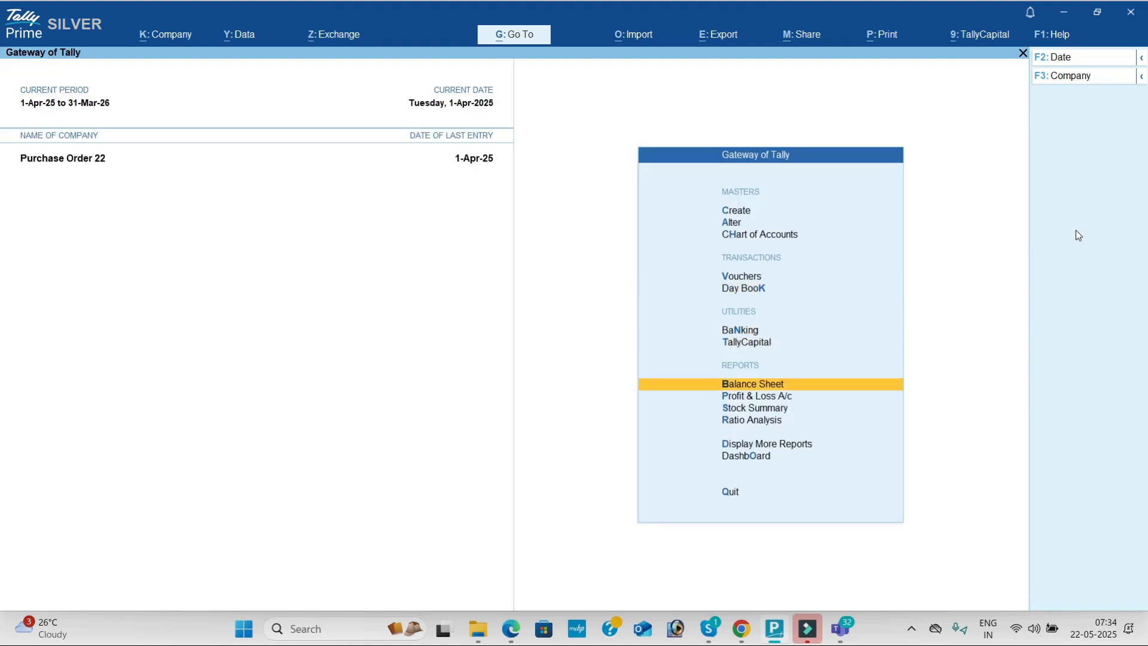
key(Return)
key(alt+F5)
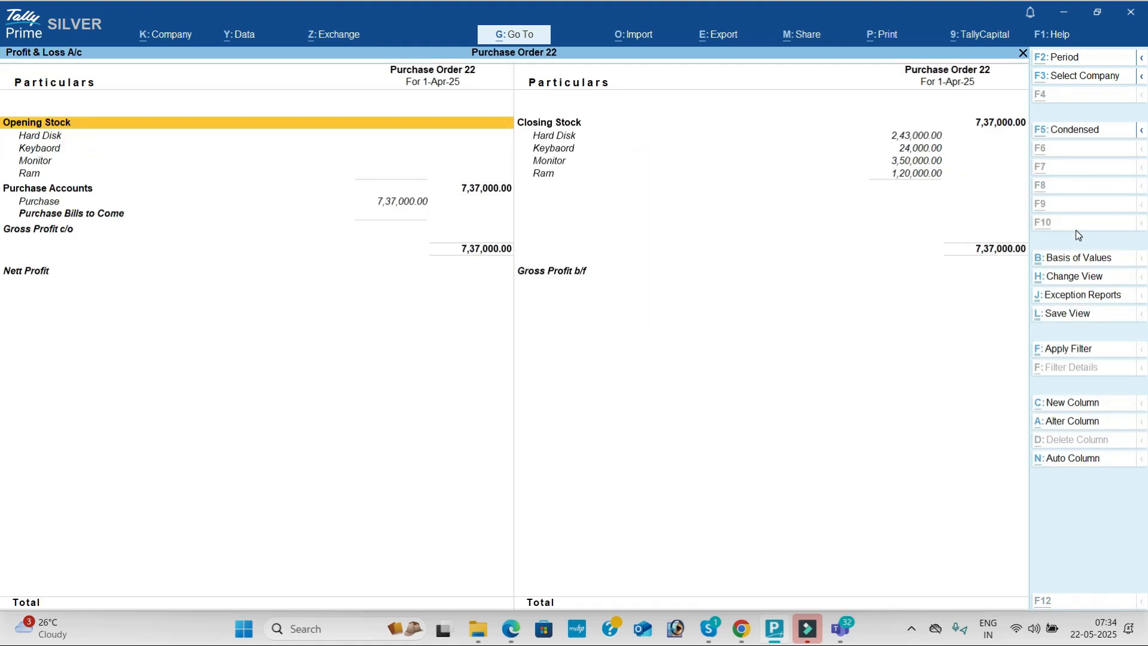
- Open the Stock Summary and configure it to show goods inwards and goods outwards
key(Escape)
key(Down)
key(Return)
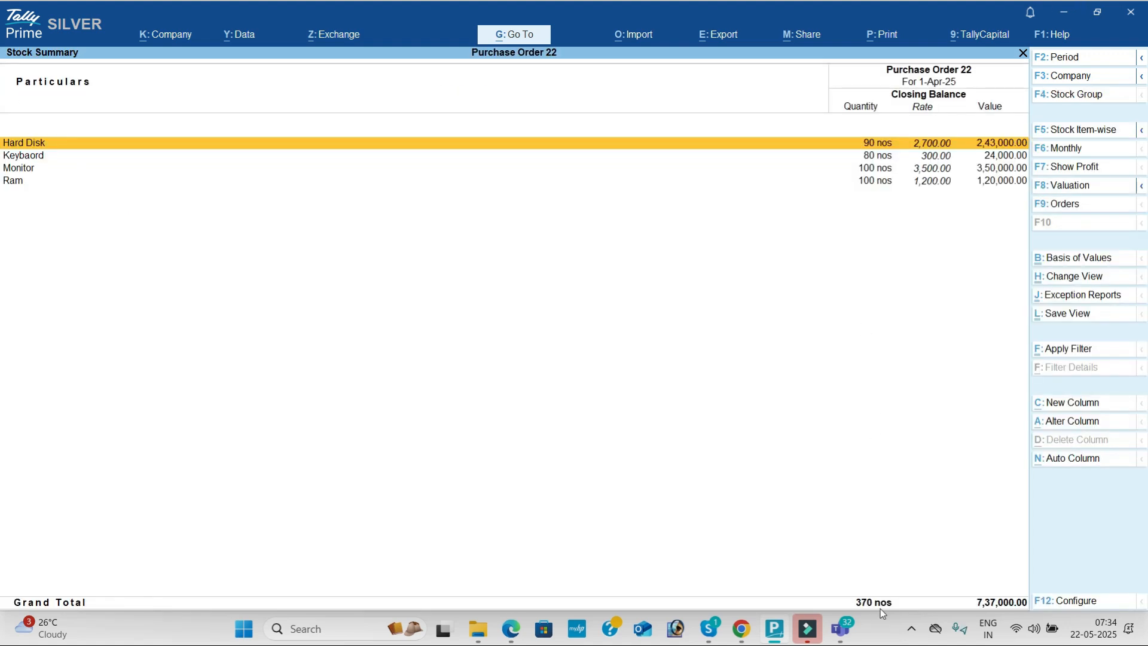
click(1092, 601)
key(Down)
key(Down)
key(Down)
key(Down)
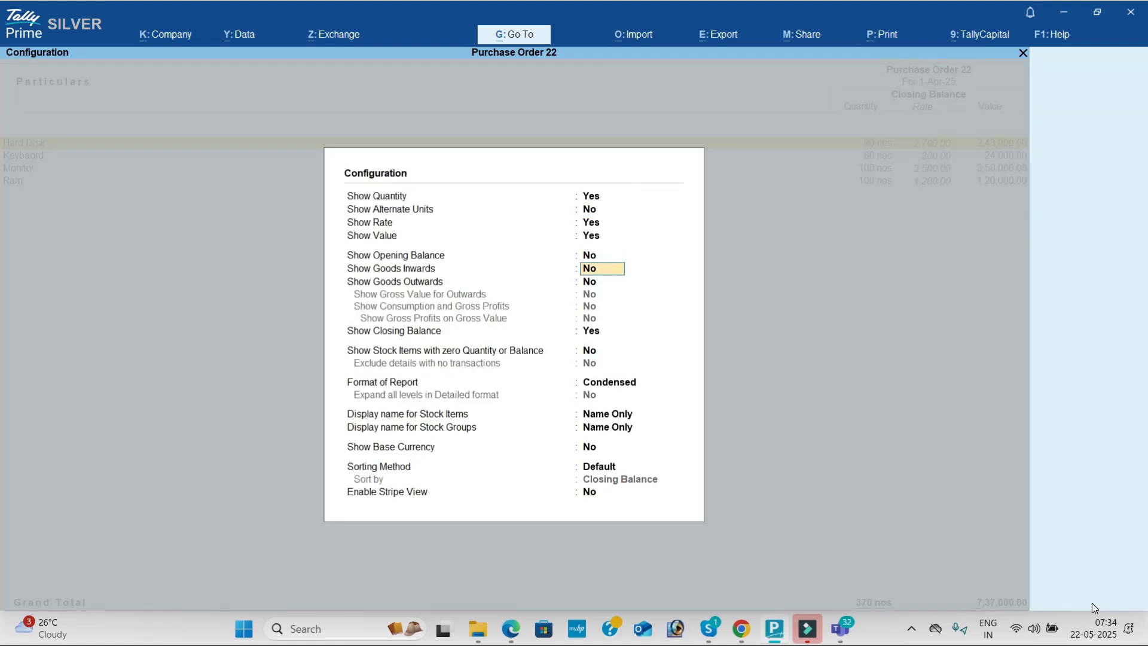
key(y)
key(y)
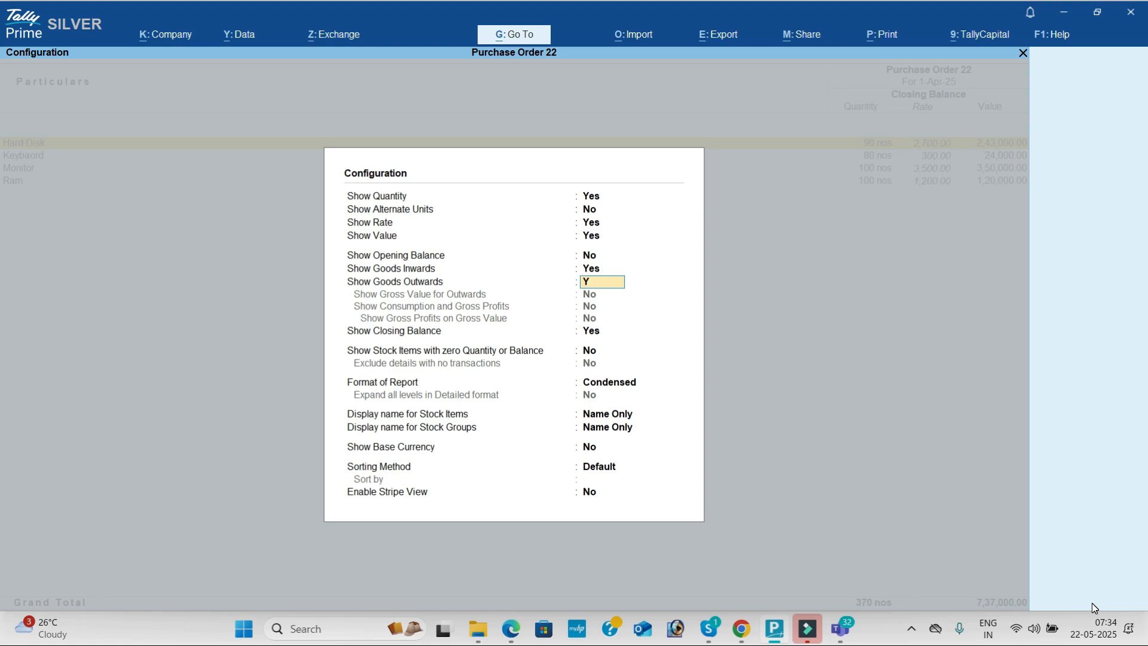
key(ctrl+a)
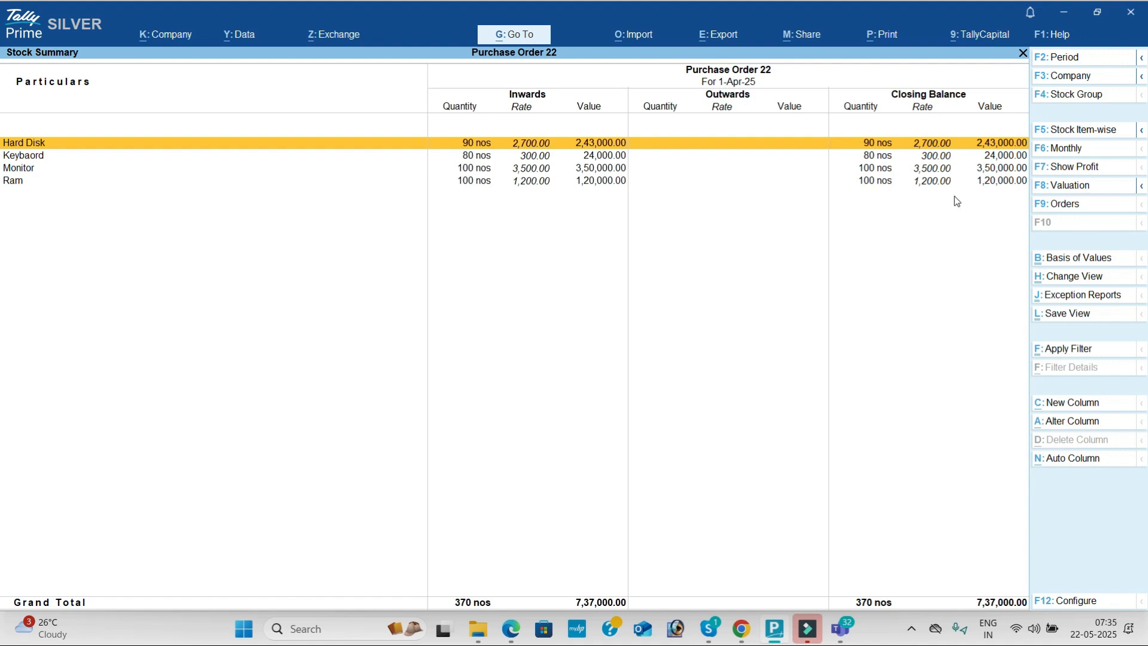
- Open the company Dashboard from the Gateway of Tally
key(Escape)
key(Down)
key(Down)
key(Down)
key(Return)
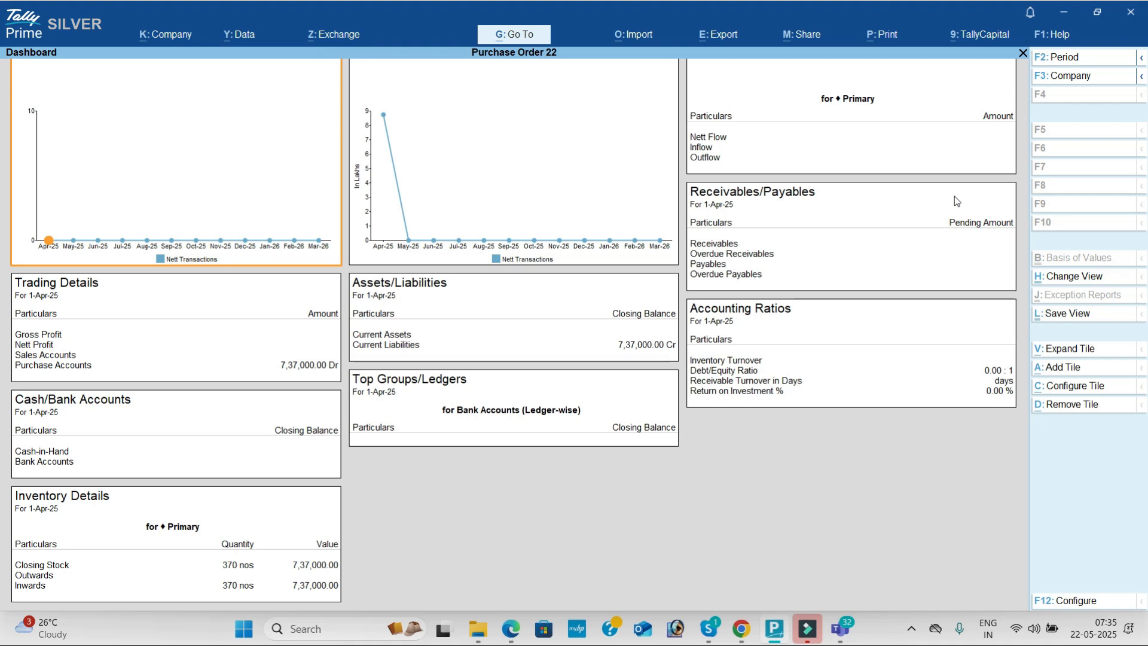
- Close the Dashboard and view the Trial Balance in detailed format
key(Escape)
key(Up)
key(Return)
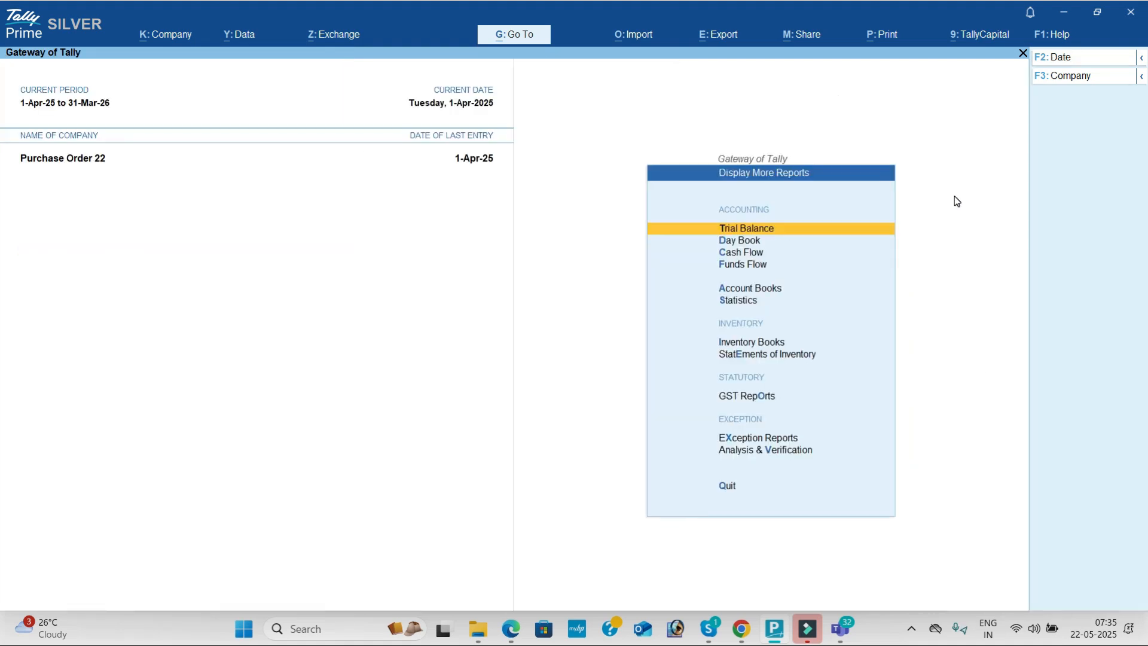
key(Return)
key(alt+F5)
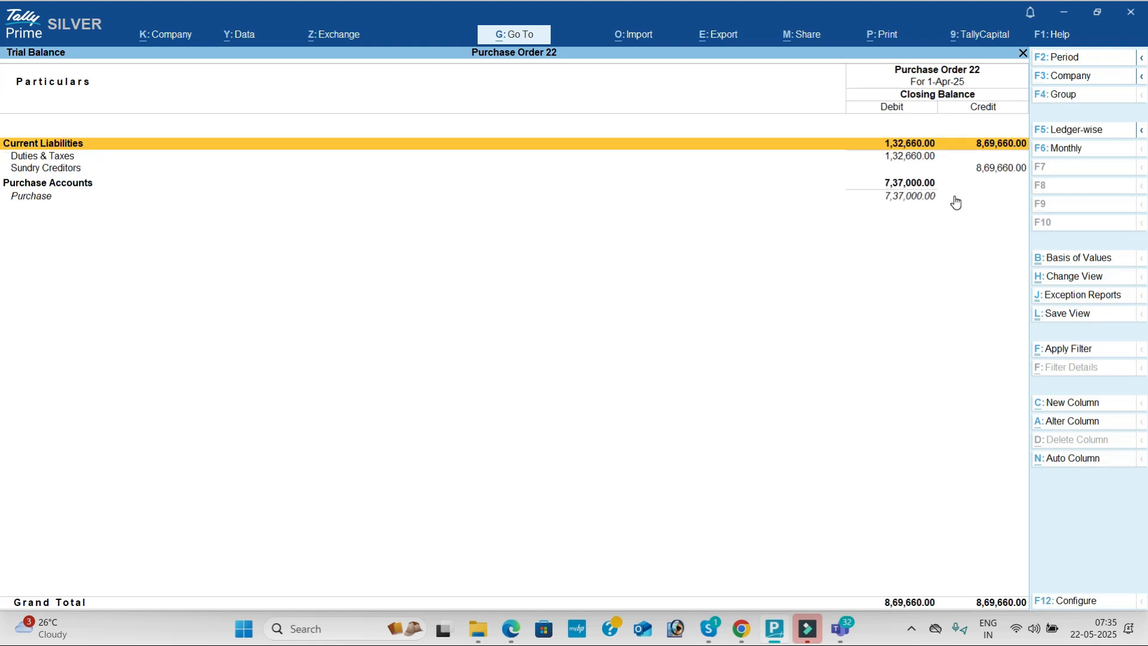
- Open the Account Books and view the Cash/Bank Book(s) briefly
key(Escape)
key(Down)
key(Down)
key(Down)
key(Down)
key(Down)
key(Up)
key(Return)
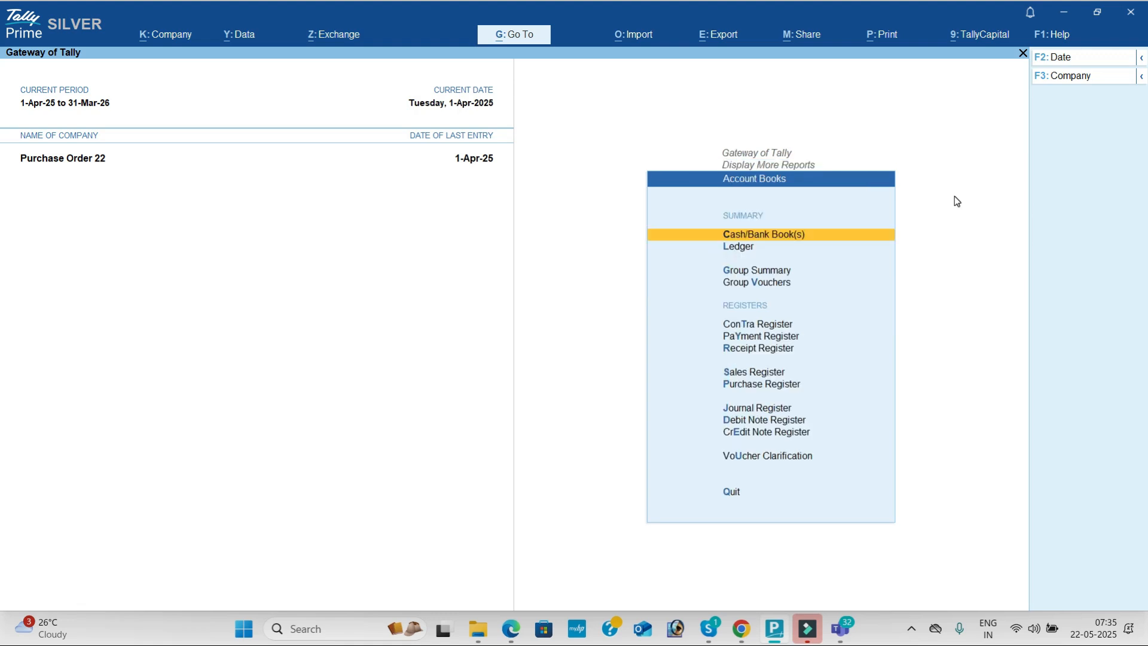
key(Return)
key(Escape)
- Look through the Purchase, Sales and Receipt Registers and return to Display More Reports
key(Down)
key(Down)
key(Down)
key(Down)
key(Down)
key(Down)
key(Down)
key(Return)
key(Escape)
key(Up)
key(Return)
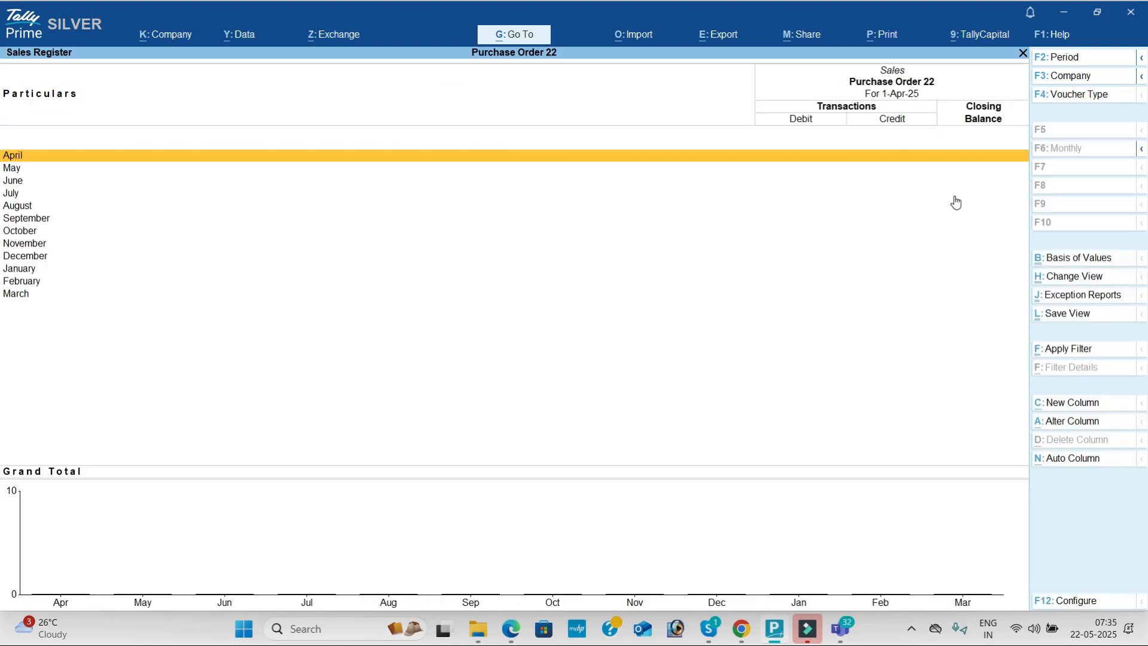
key(Escape)
key(Up)
key(Return)
key(Escape)
key(Escape)
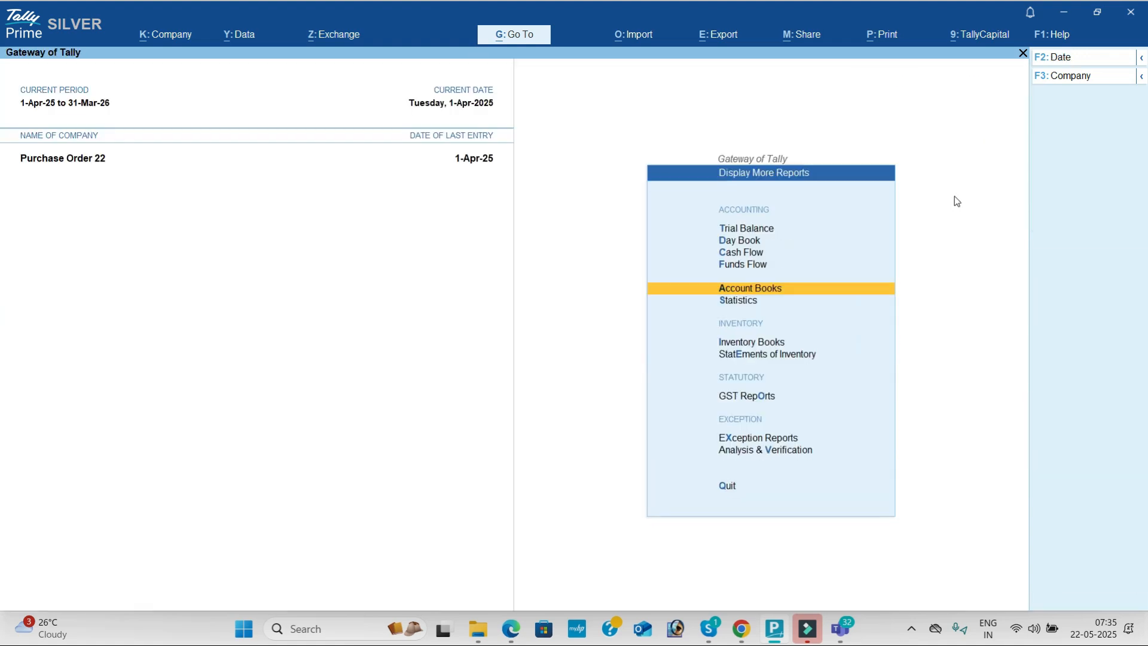
- Open the Statistics report and examine the voucher types from Contra down to Rejections Out
key(Down)
key(Return)
key(Down)
key(Down)
key(Down)
key(Down)
key(Down)
key(Down)
key(Down)
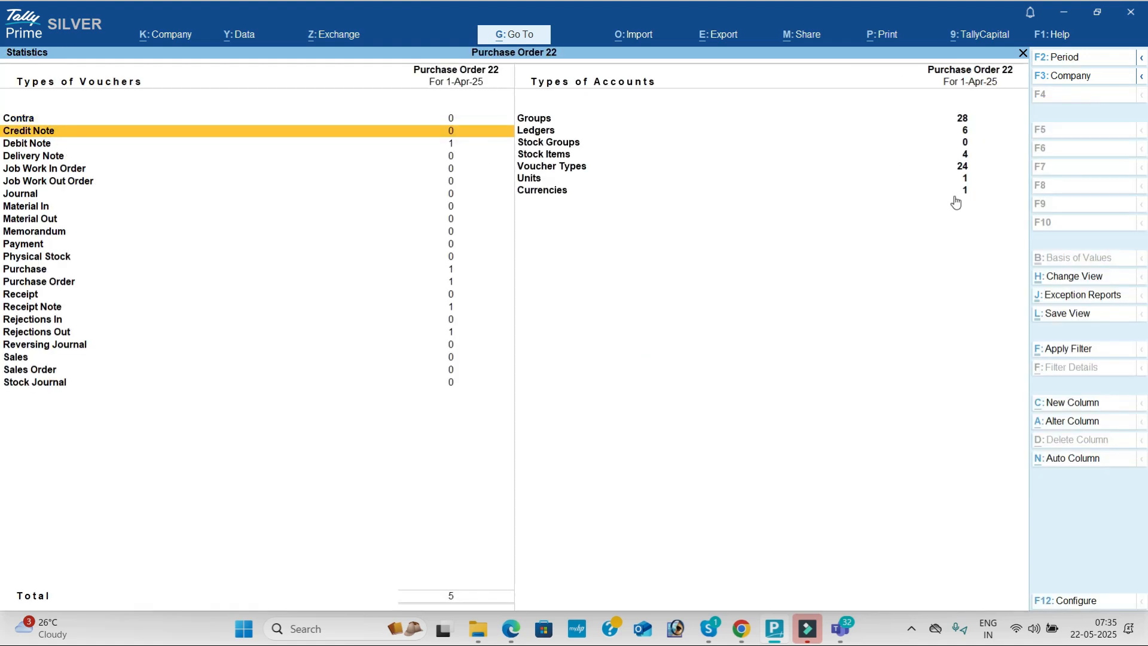
key(Down)
key(Down)
key(Down)
key(Down)
key(Down)
key(Down)
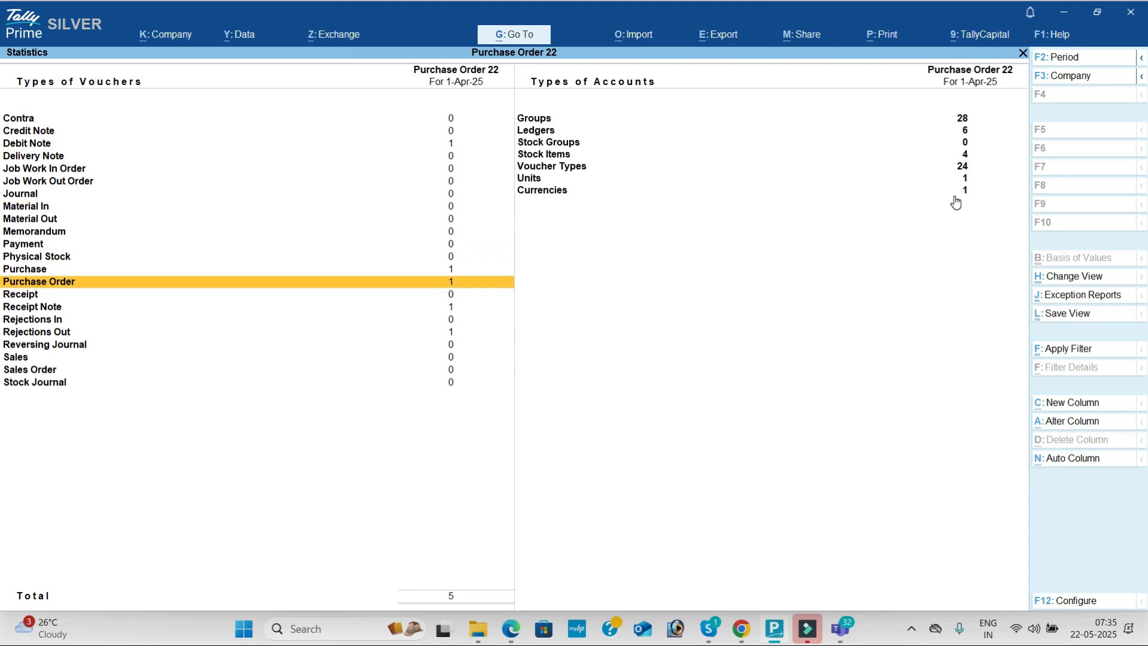
key(Up)
key(Down)
key(Down)
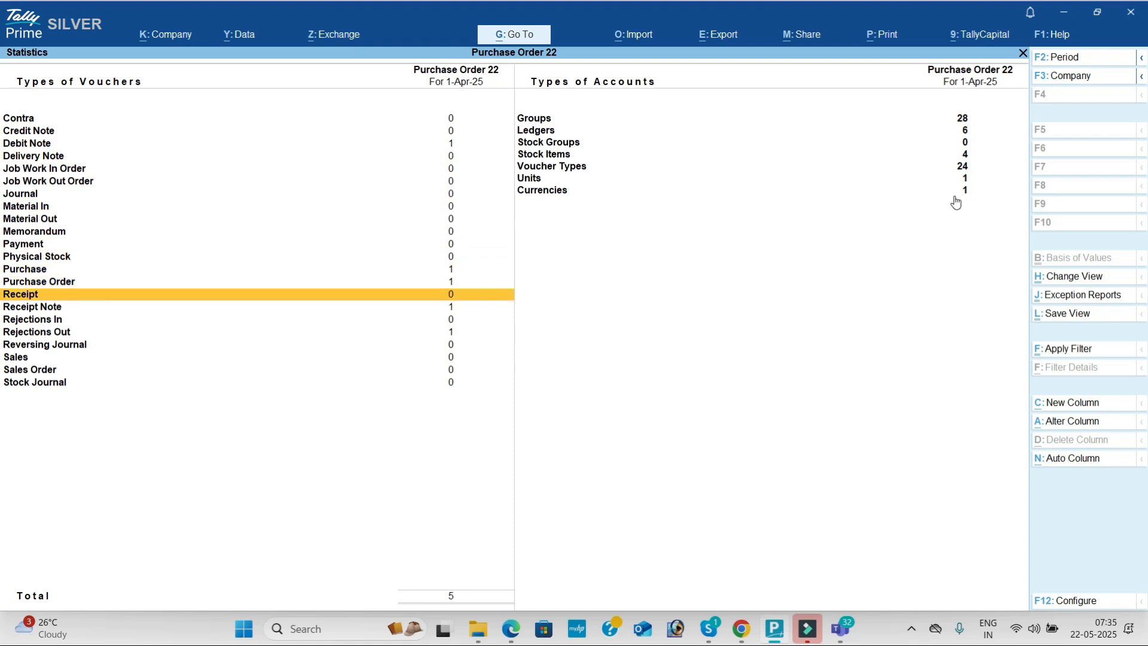
key(Down)
key(Down)
key(Down)
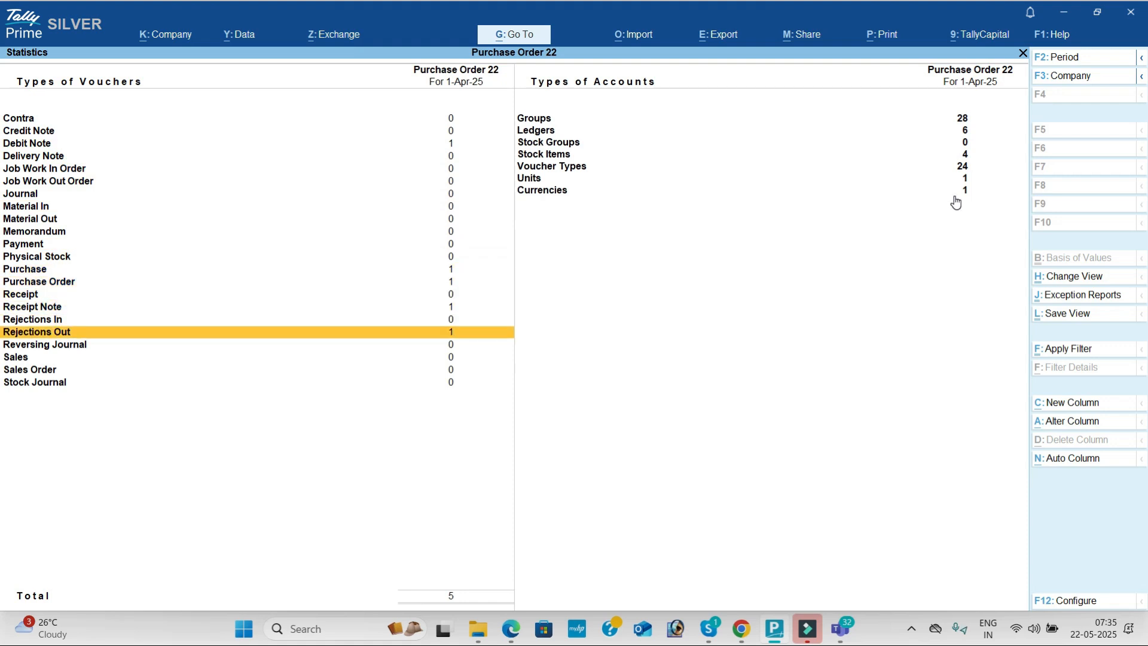
- Examine the types of accounts in Statistics, including Ledgers, Stock Items, Voucher Types and Units
key(Right)
key(Up)
key(Up)
key(Up)
key(Up)
key(Up)
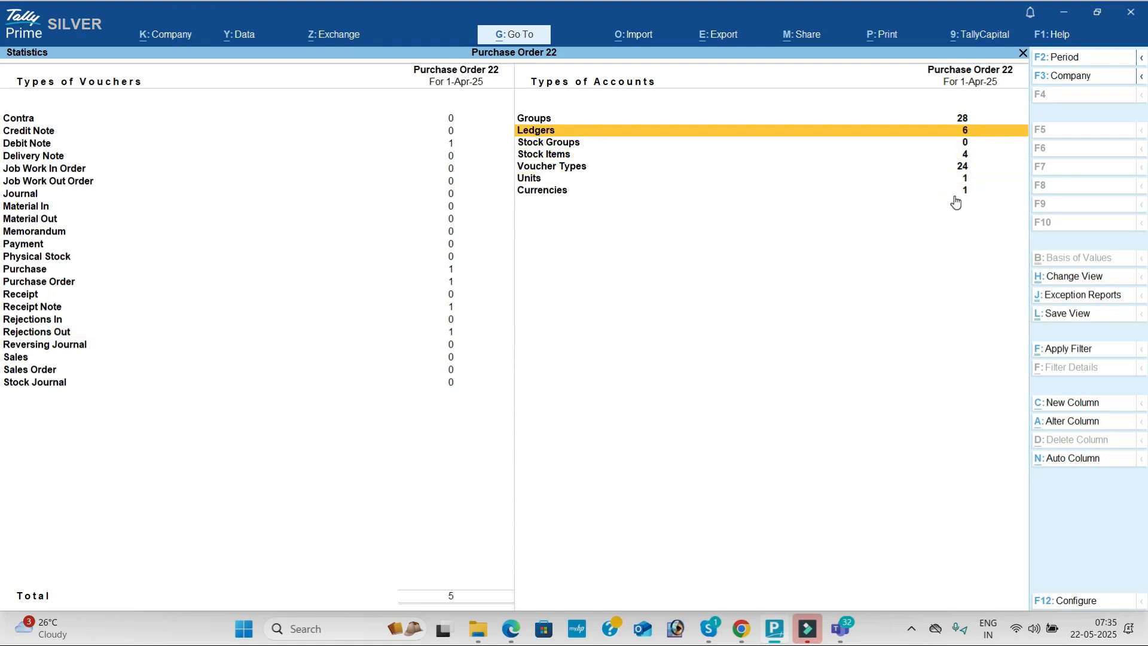
key(Down)
key(Down)
key(Down)
key(Down)
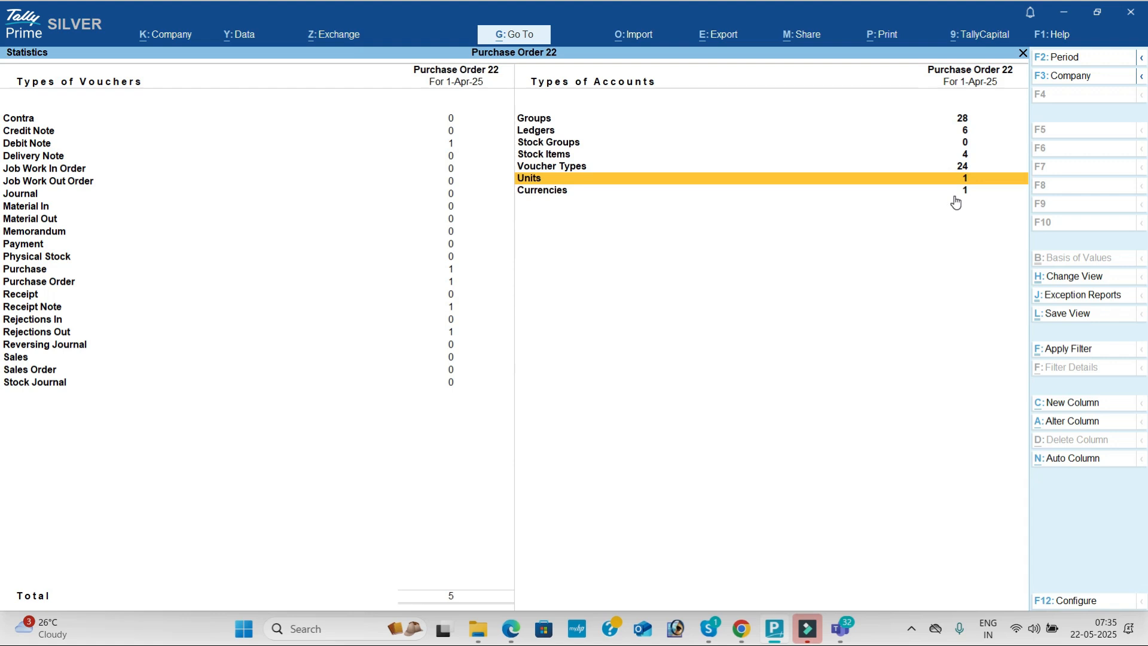
- Close Statistics and open the GST Reports list briefly
key(Escape)
key(Down)
key(Down)
key(Down)
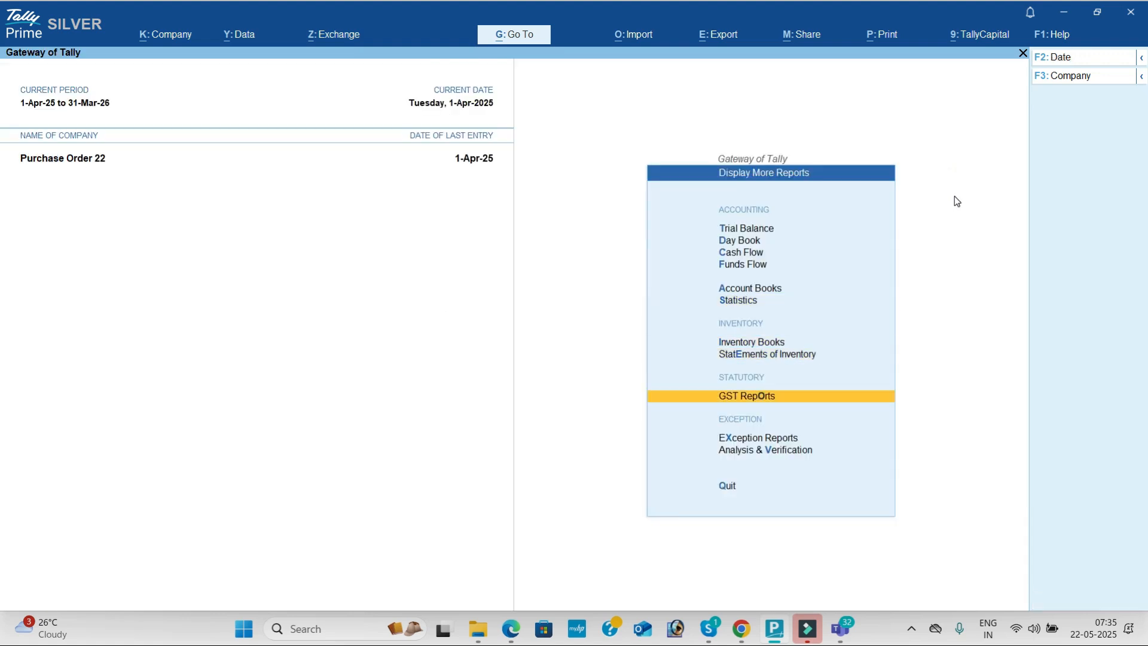
key(Return)
key(Escape)
- View the Stock Query for Hard Disk in the Statements of Inventory and return to Display More Reports
key(Up)
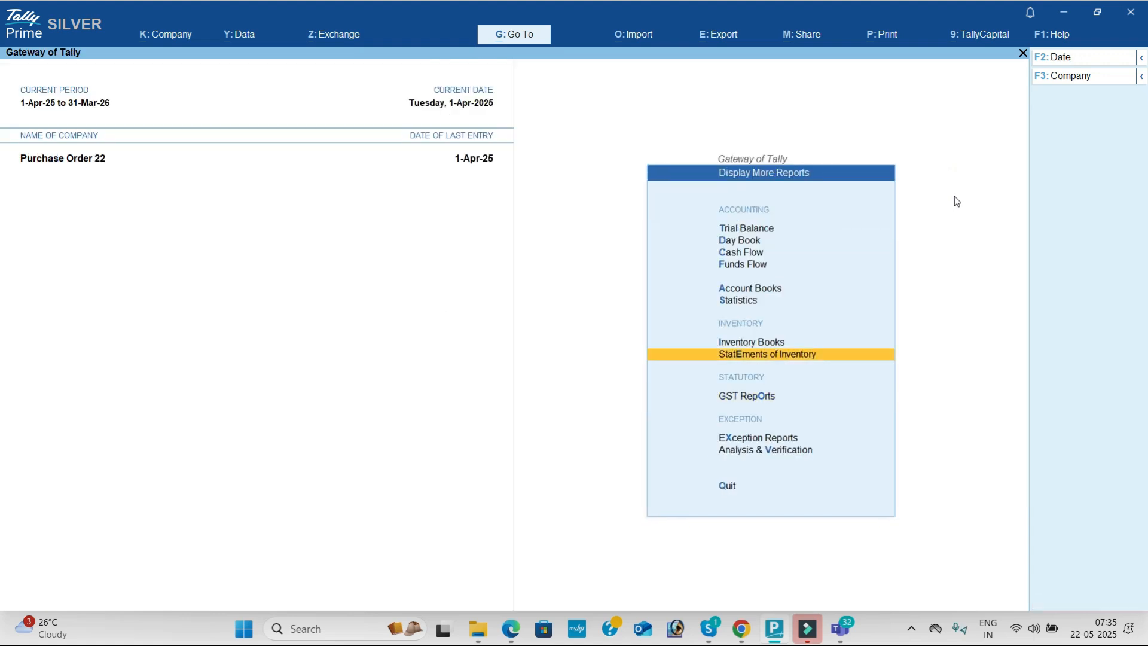
key(Return)
key(Return)
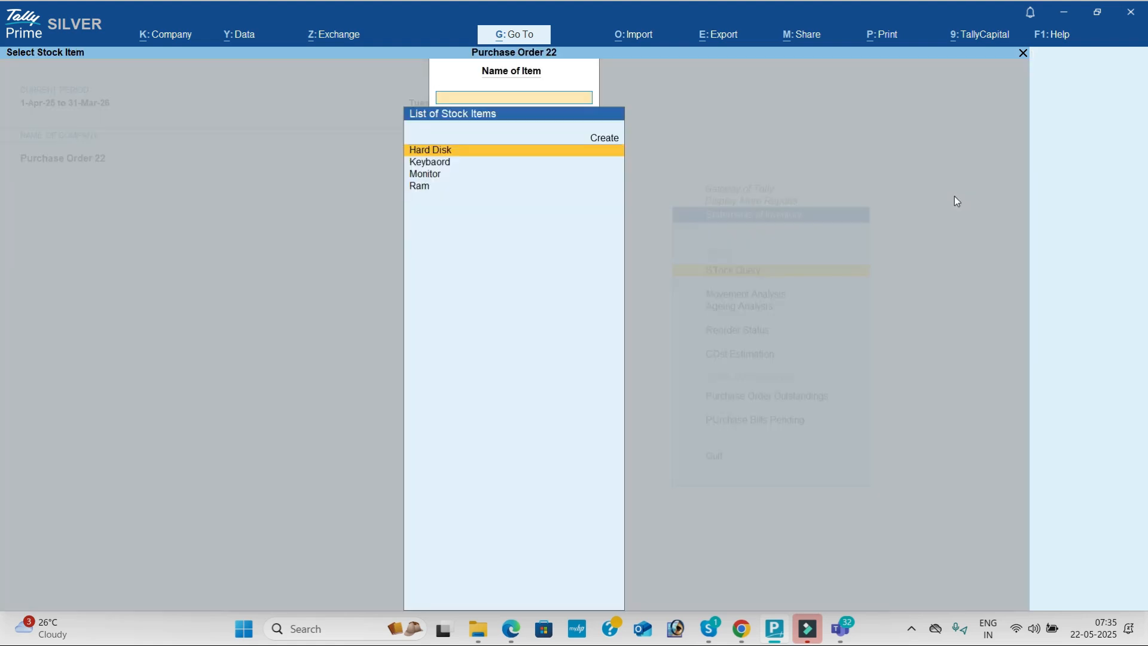
key(Return)
key(Escape)
key(Escape)
key(Escape)
- Return to the Gateway of Tally without quitting and open voucher creation
key(Up)
key(Up)
key(Up)
key(Escape)
key(Escape)
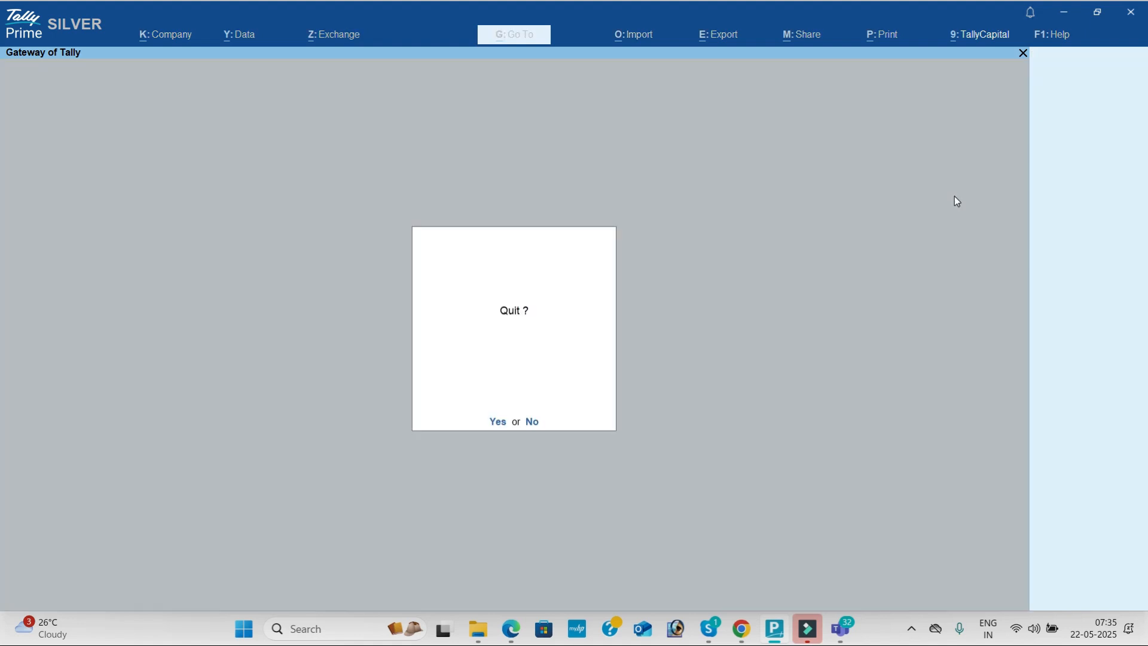
key(n)
key(Down)
key(Down)
key(Down)
key(Return)
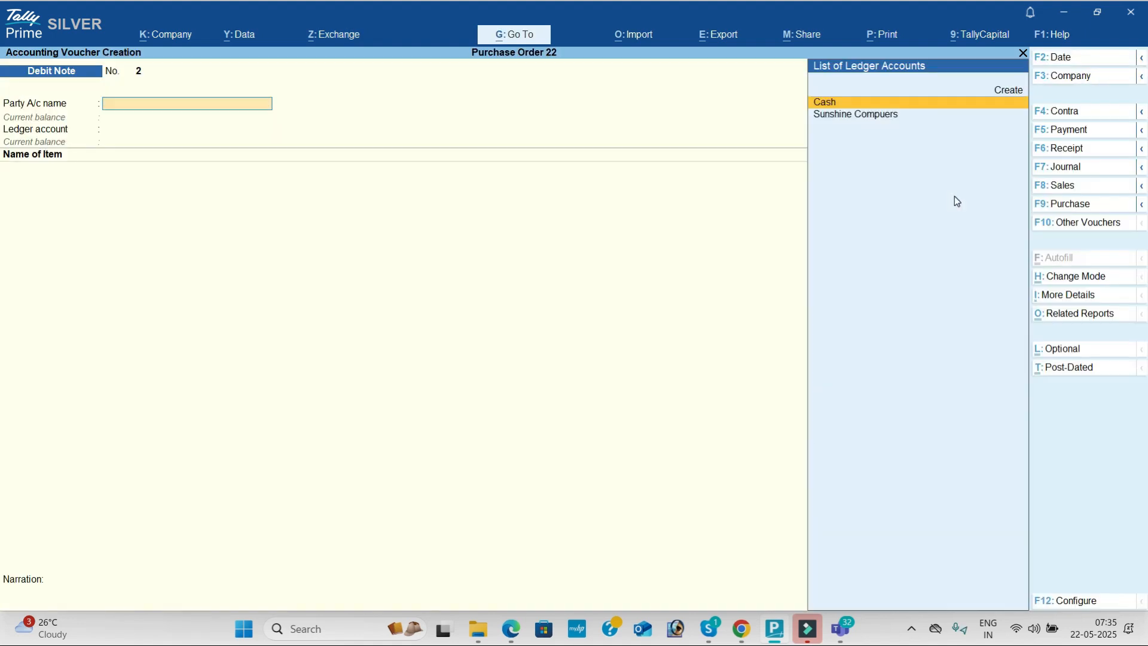
- Open the list of other voucher types and show the inactive ones as well
click(1107, 222)
key(Up)
key(Up)
key(Up)
key(Return)
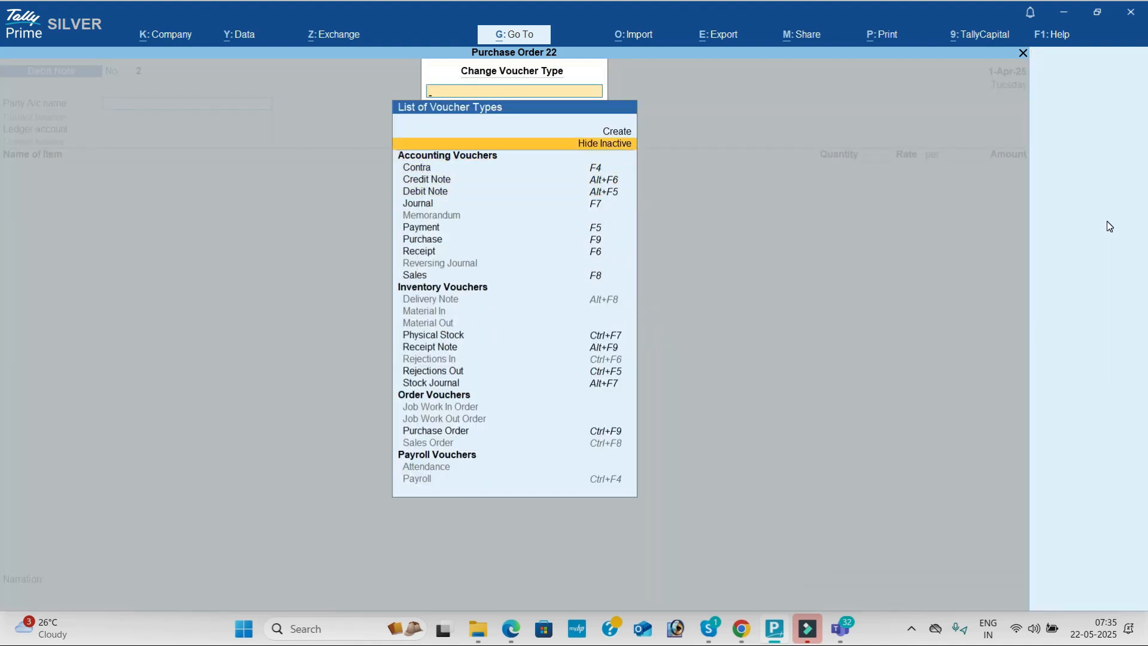
- Switch to the material PDF in the browser and read the Sales Order exercise through to the Credit Note
key(alt+Tab)
scroll(1107, 221, down, 1)
scroll(1107, 221, down, 8)
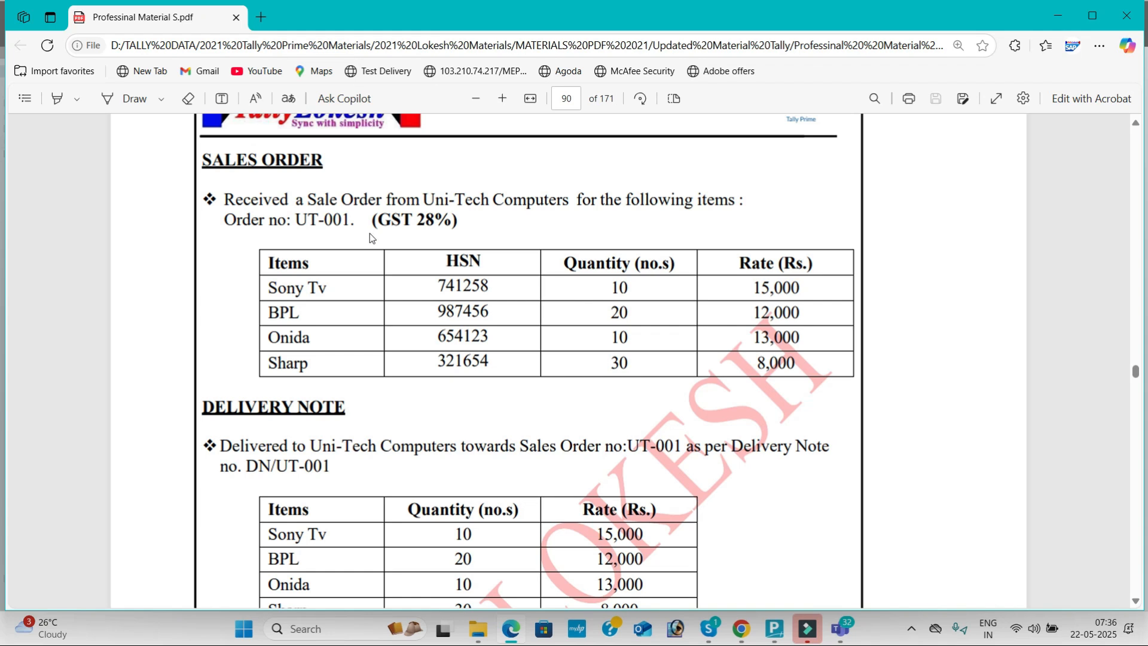
scroll(369, 234, down, 5)
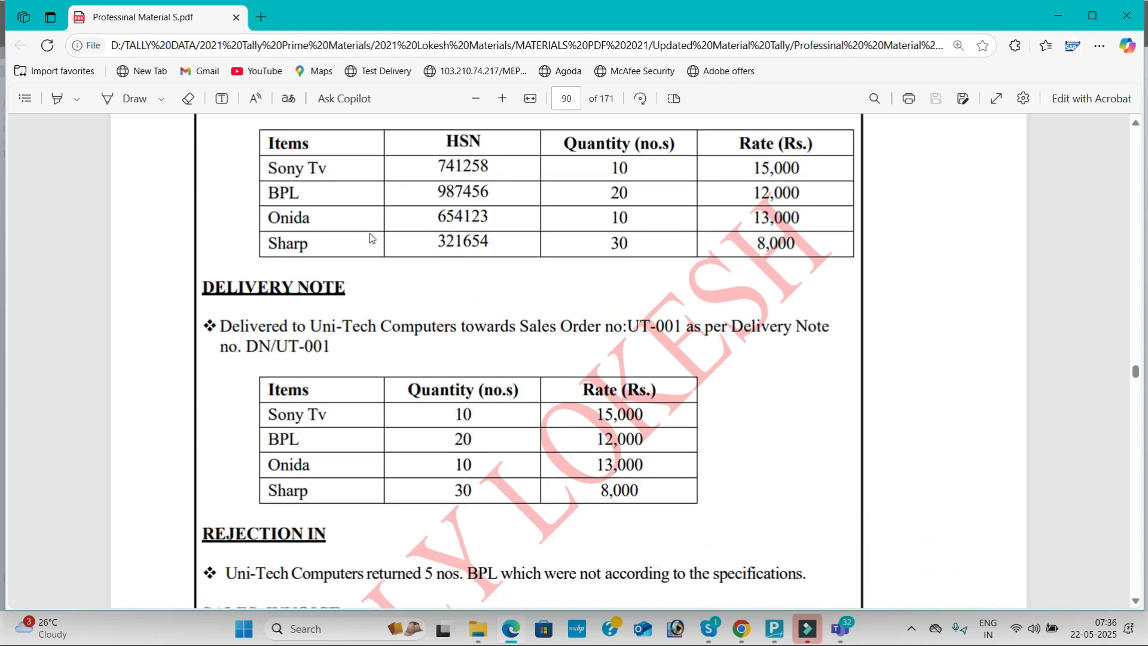
scroll(369, 235, down, 8)
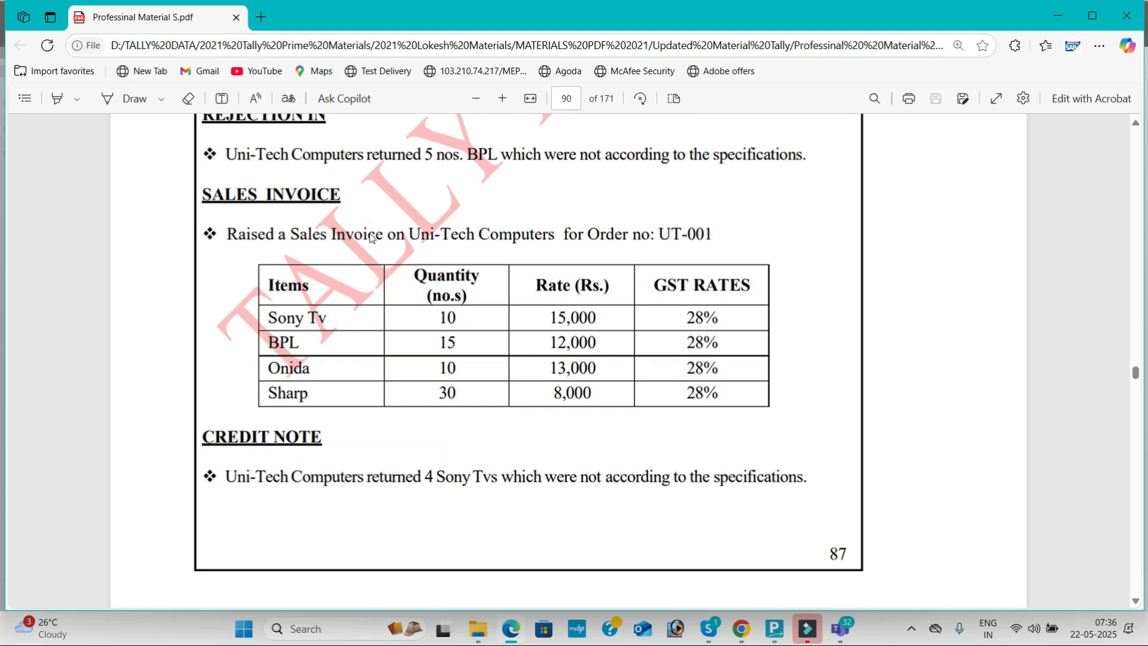
scroll(370, 237, up, 9)
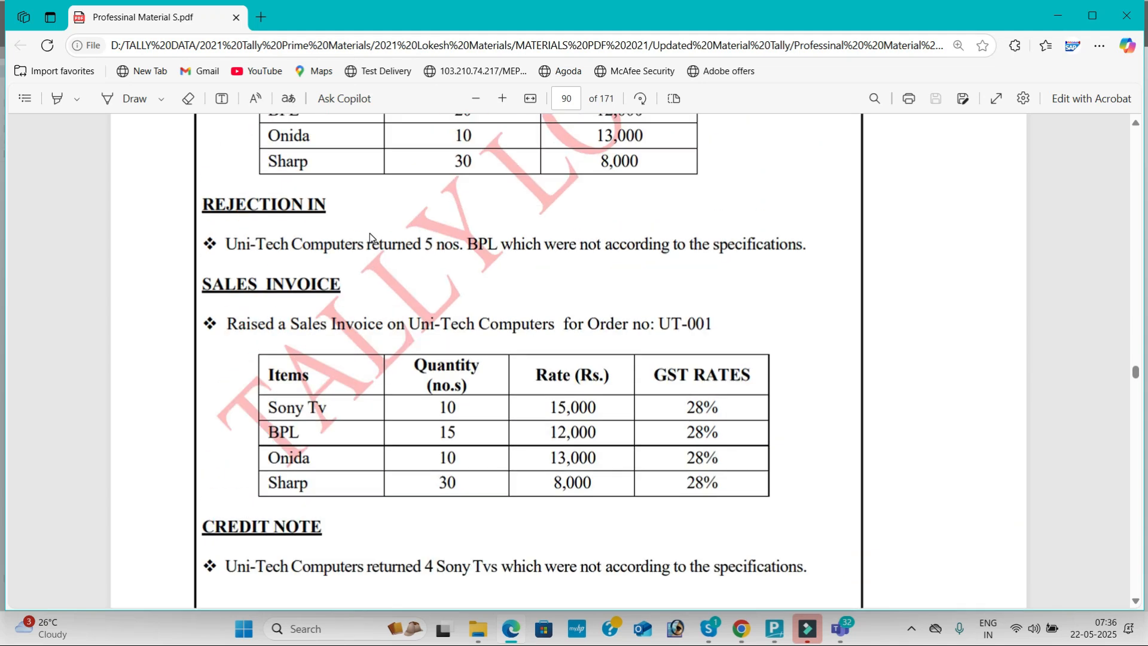
scroll(369, 238, up, 14)
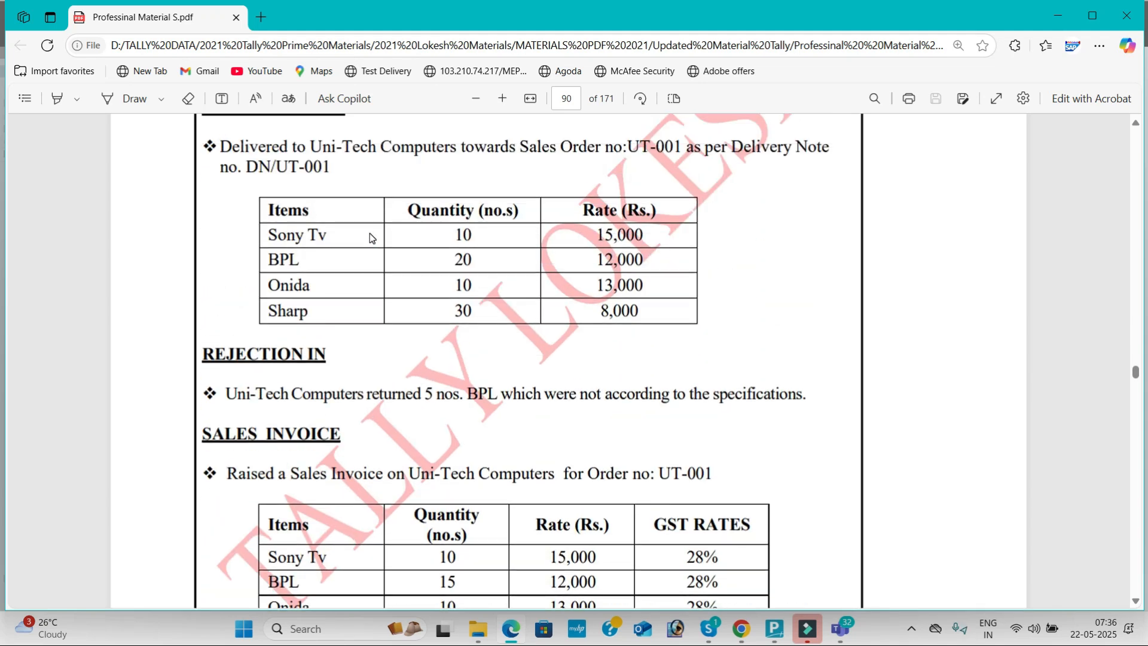
scroll(370, 237, down, 2)
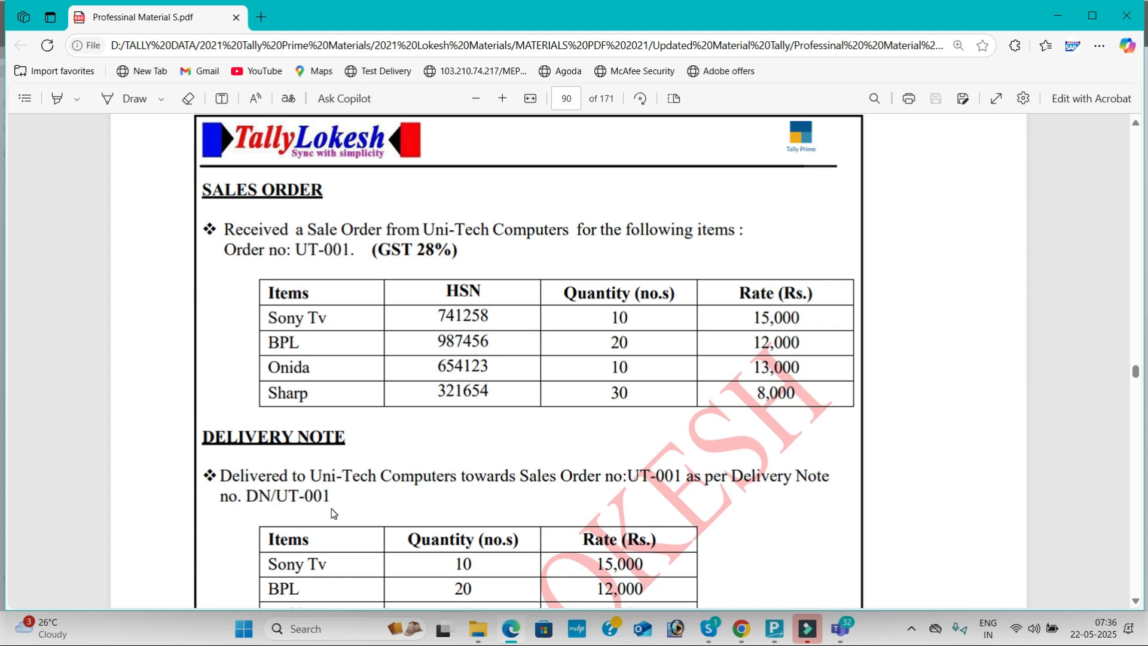
- Switch to the Microsoft Teams meeting window and leave the meeting
key(alt+Tab)
key(alt+Tab)
key(alt+Tab)
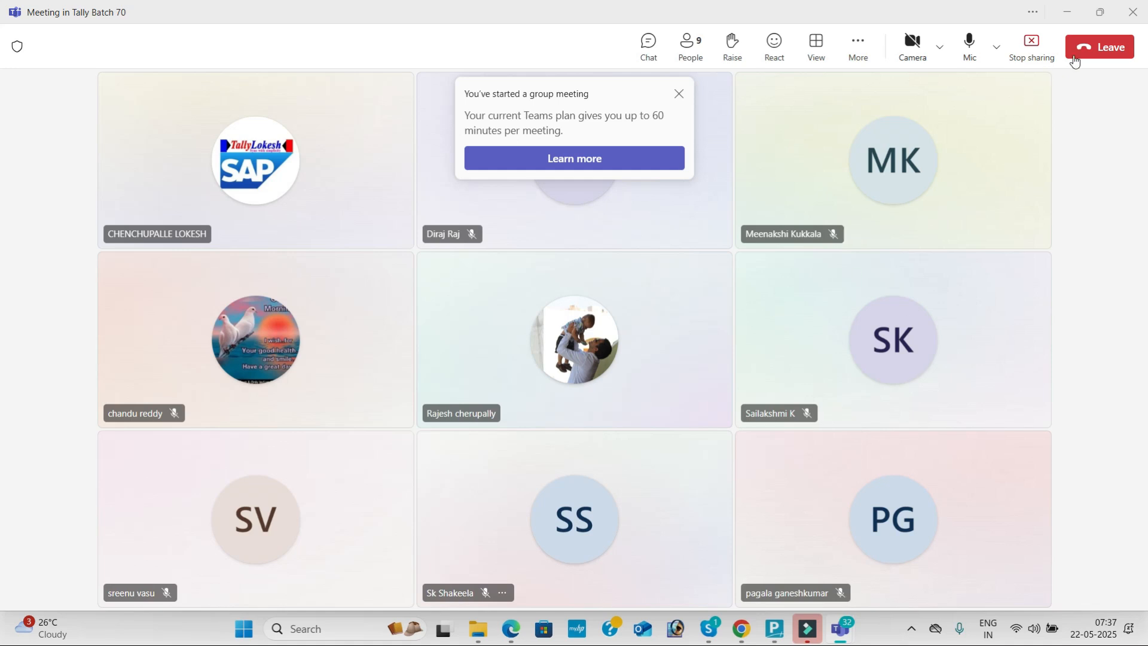
click(1109, 47)
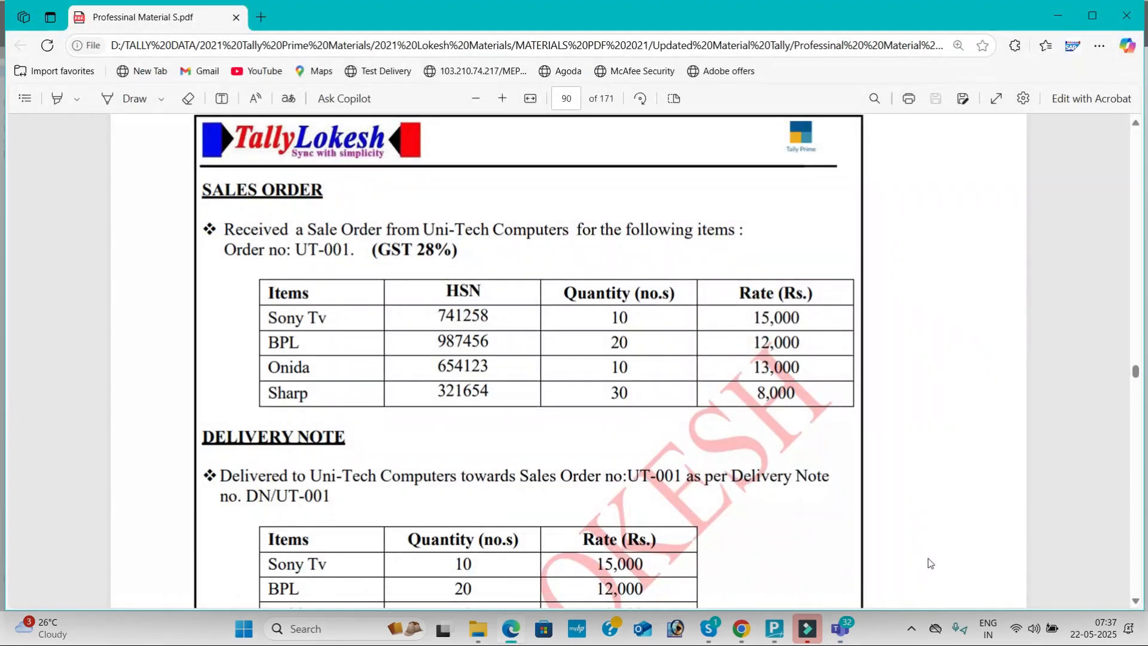
click(915, 629)
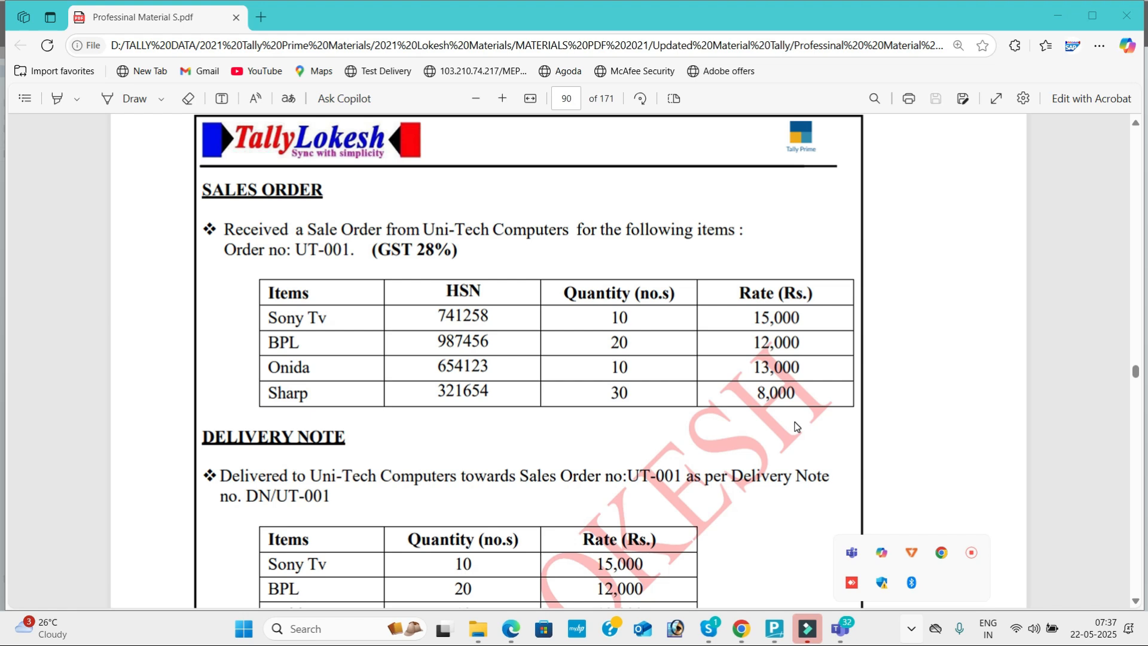
click(978, 553)
click(896, 600)
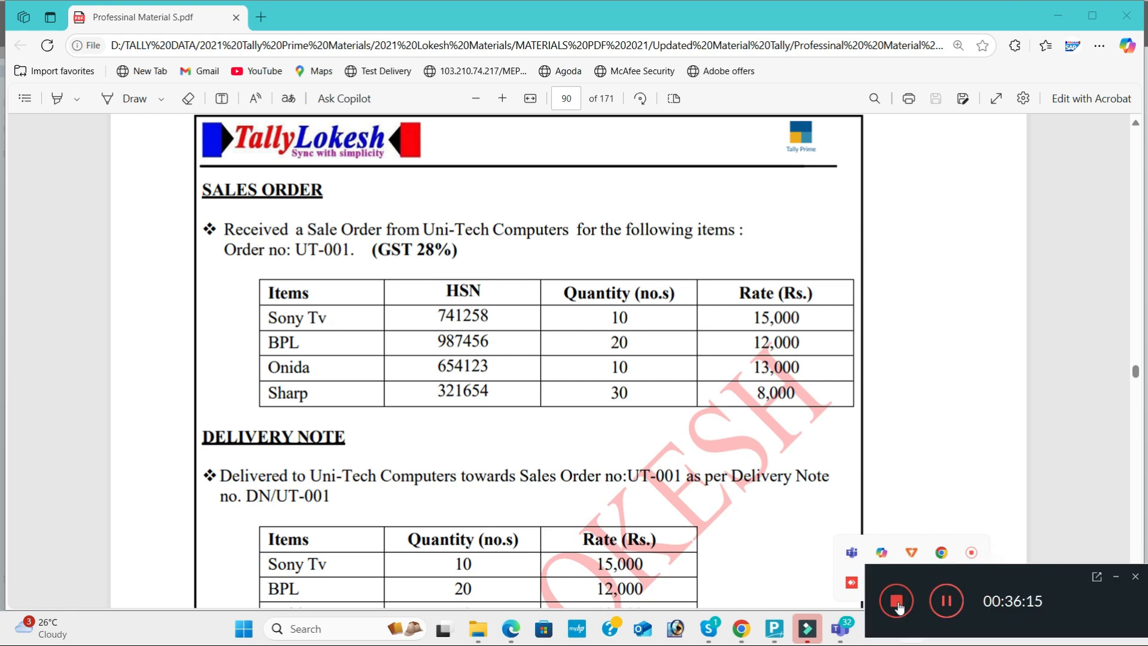